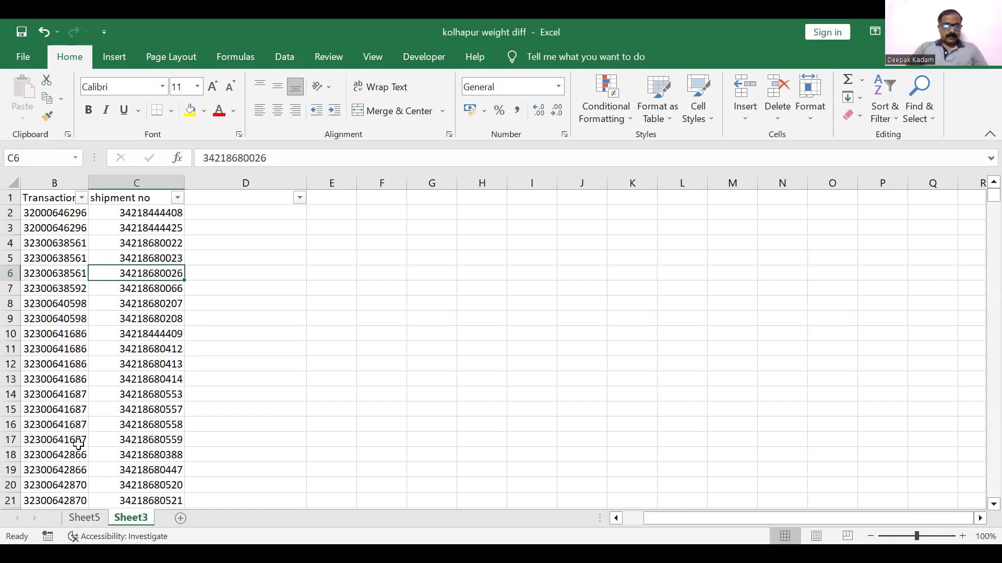
On Sheet5, point out the Transaction no and Shipment no's headings and the first transaction.
left_click(83, 517)
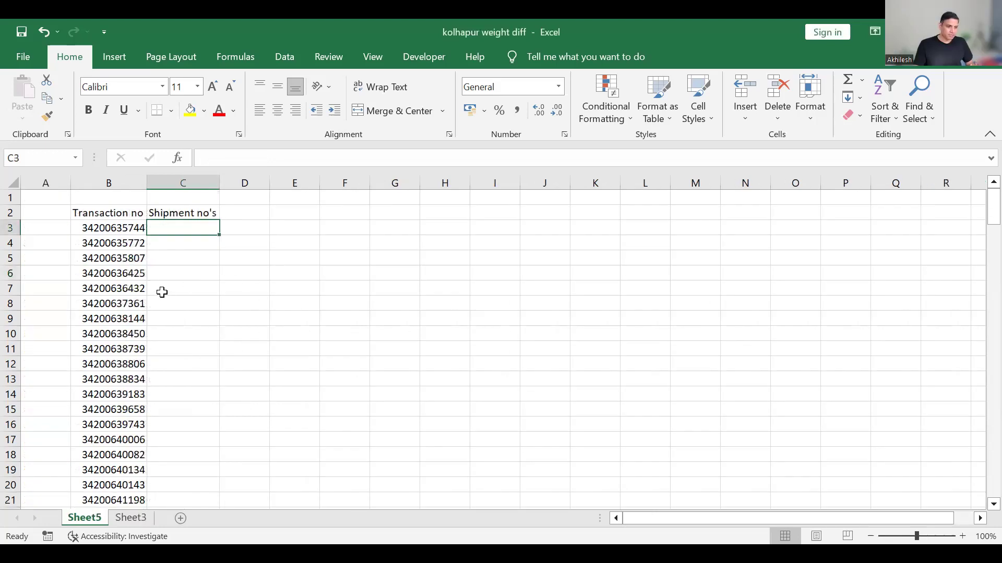
left_click(86, 212)
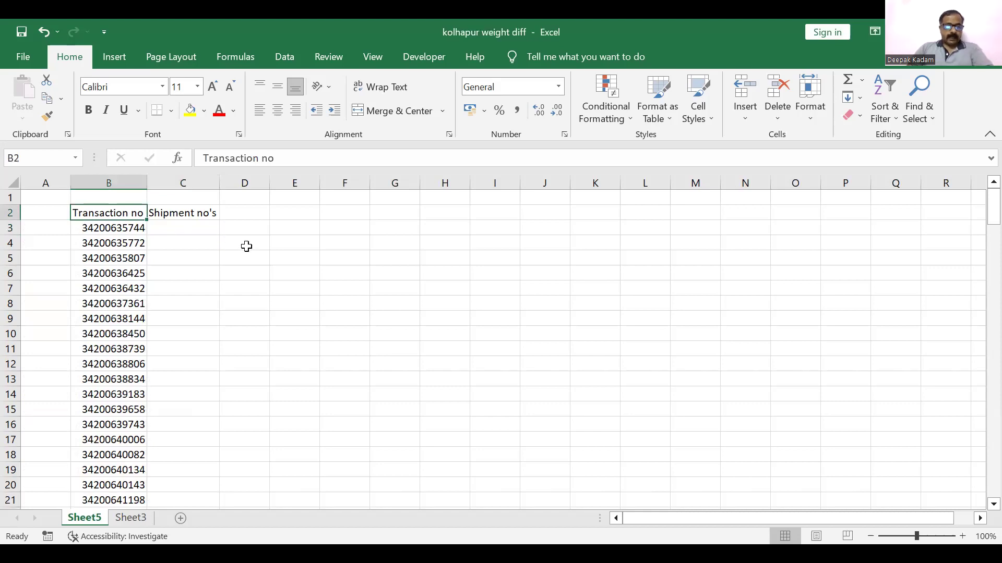
left_click(184, 213)
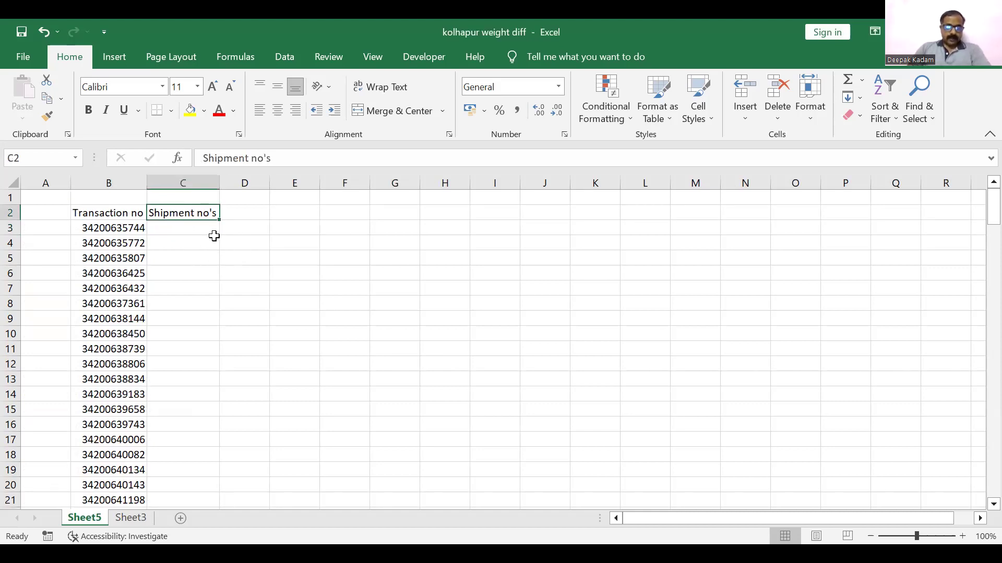
left_click(122, 229)
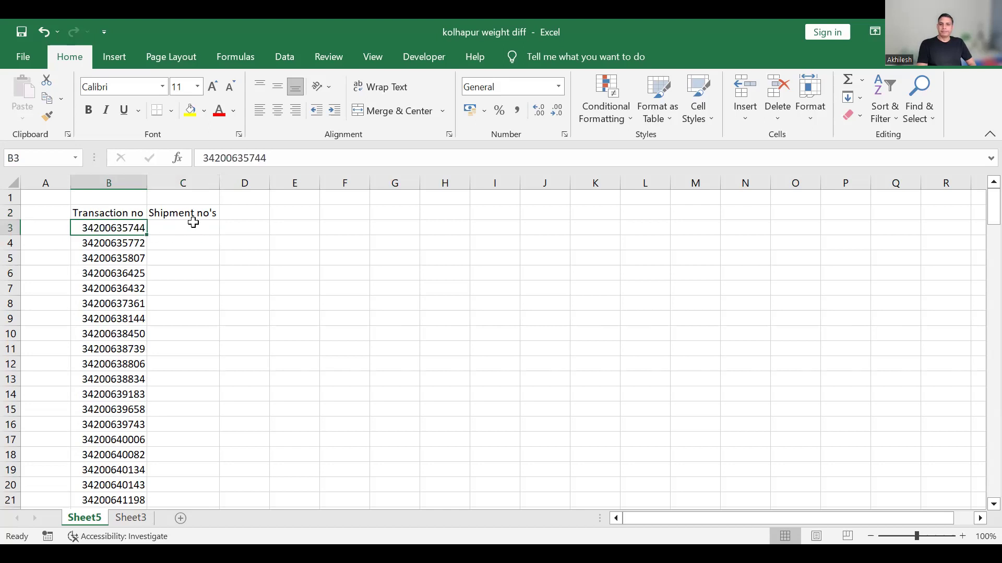
left_click(131, 518)
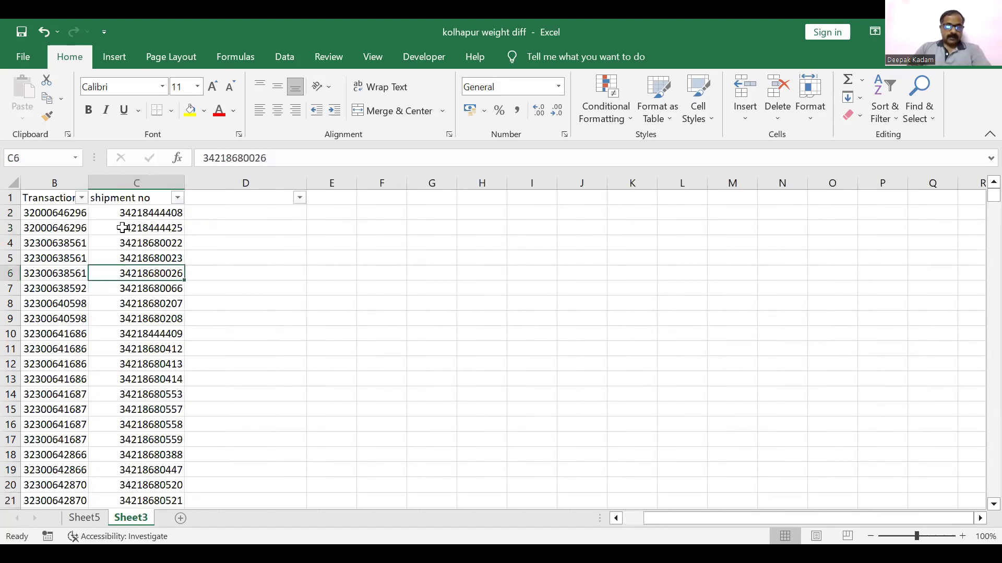
left_click_drag(85, 188, 146, 262)
left_click(88, 183)
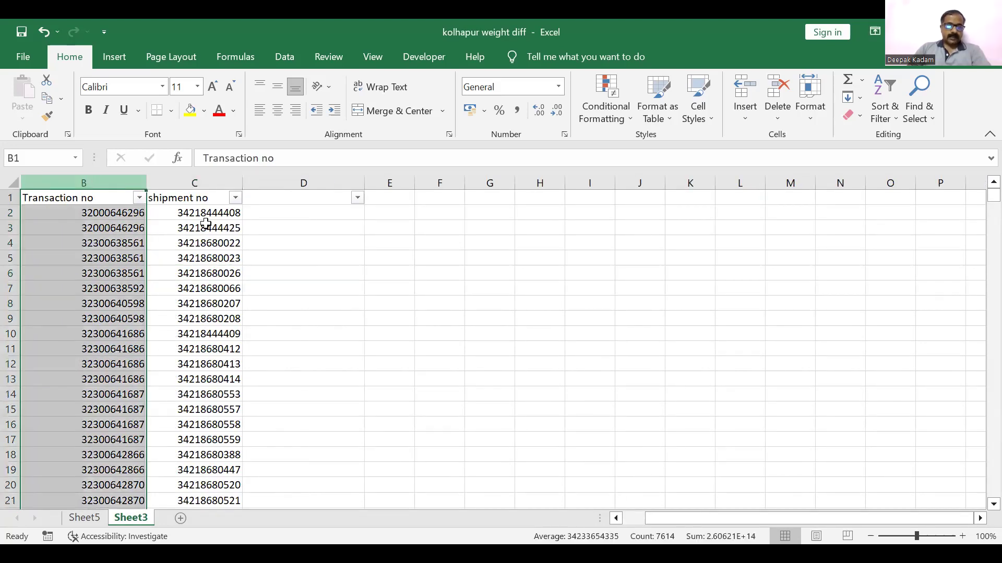
left_click(194, 183)
left_click_drag(107, 244, 111, 270)
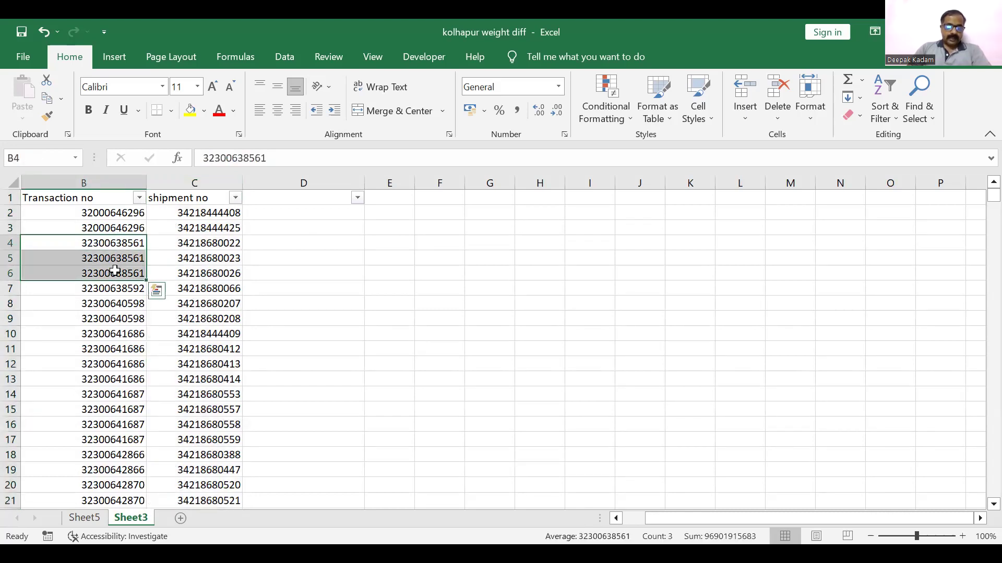
left_click(211, 241)
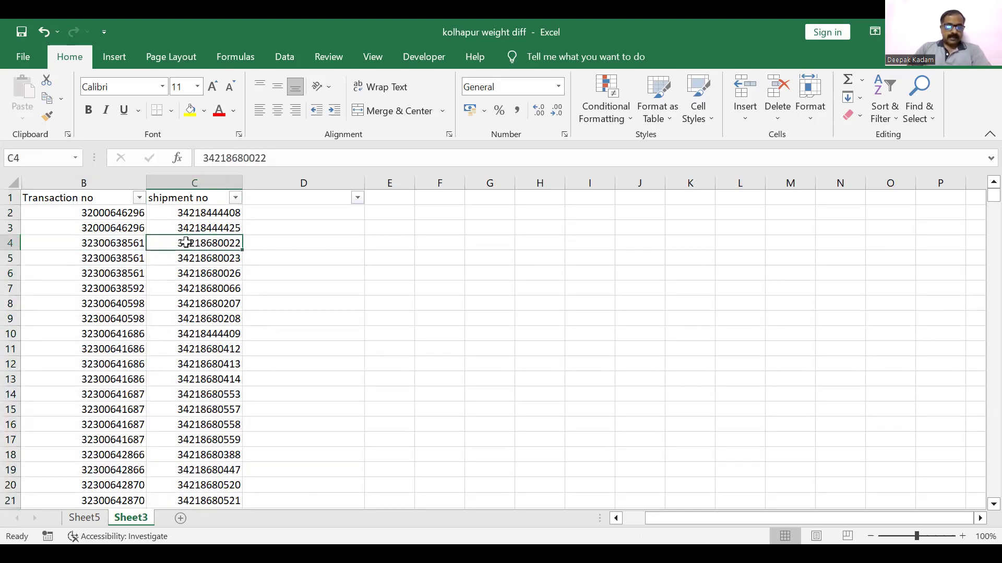
left_click_drag(191, 243, 192, 273)
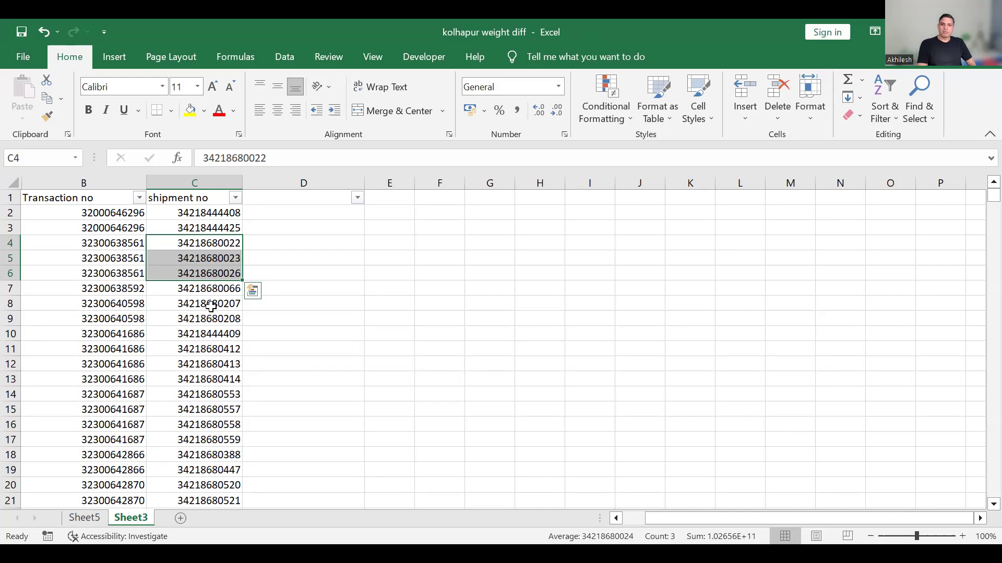
Back on Sheet5, select C4:E4 beside a transaction, then clear the selection.
left_click(89, 518)
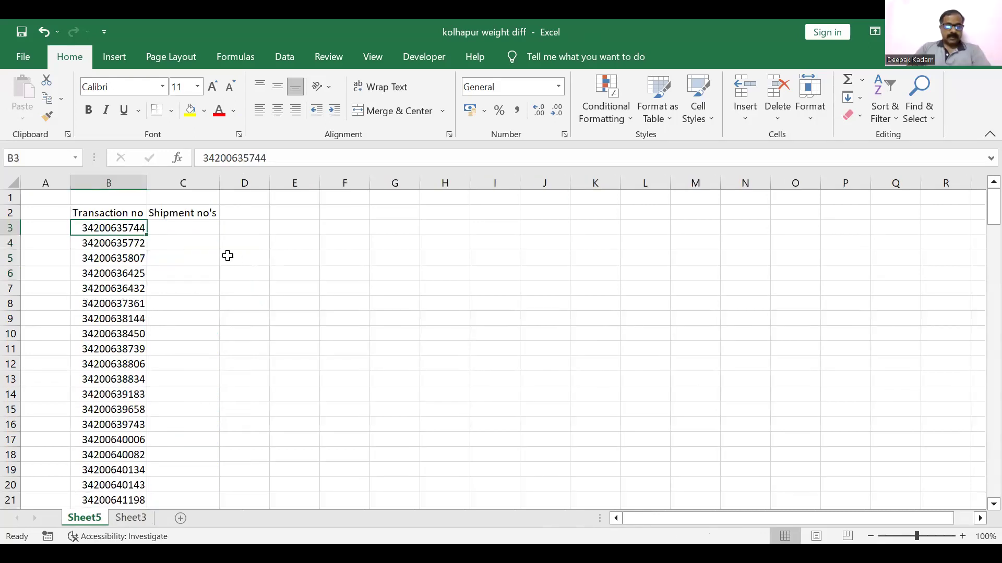
left_click_drag(204, 245, 295, 250)
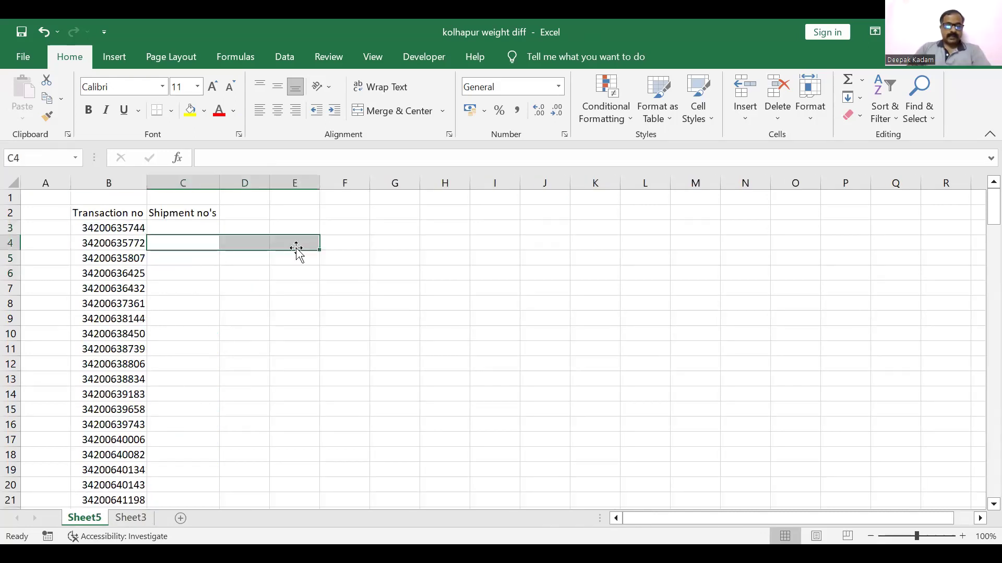
left_click(330, 297)
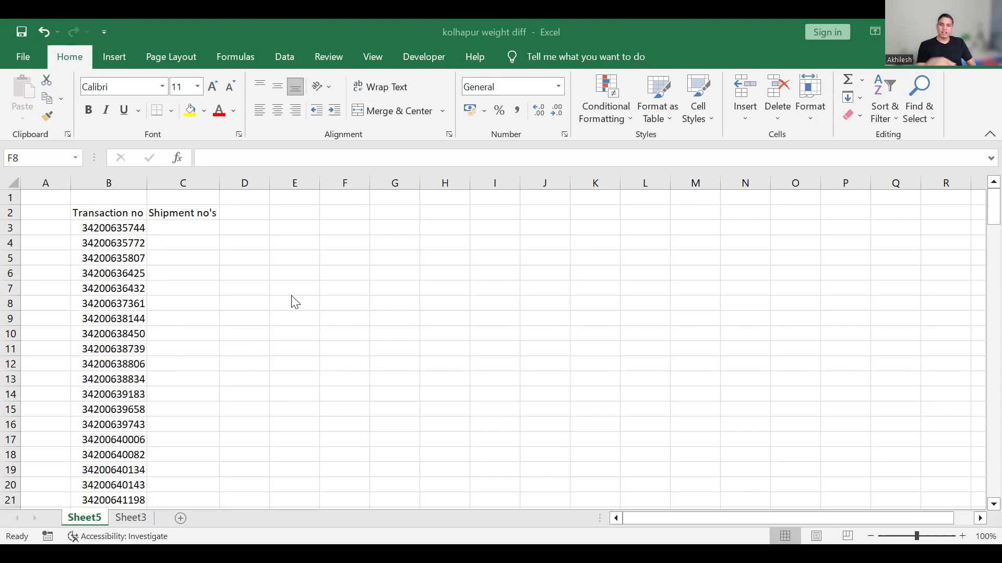
On Sheet3, delete the empty column D.
left_click(139, 521)
left_click(282, 353)
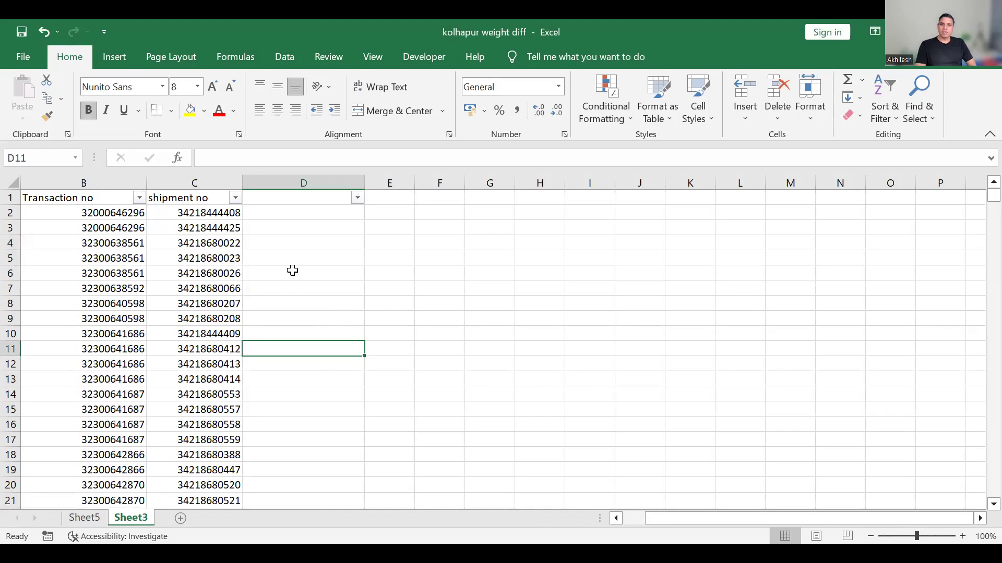
left_click(300, 213)
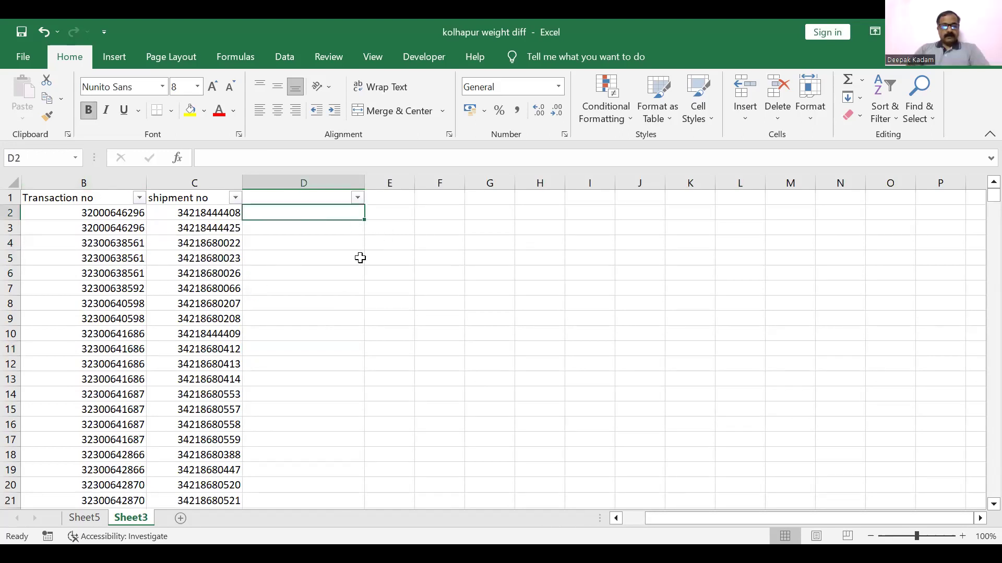
left_click(292, 183)
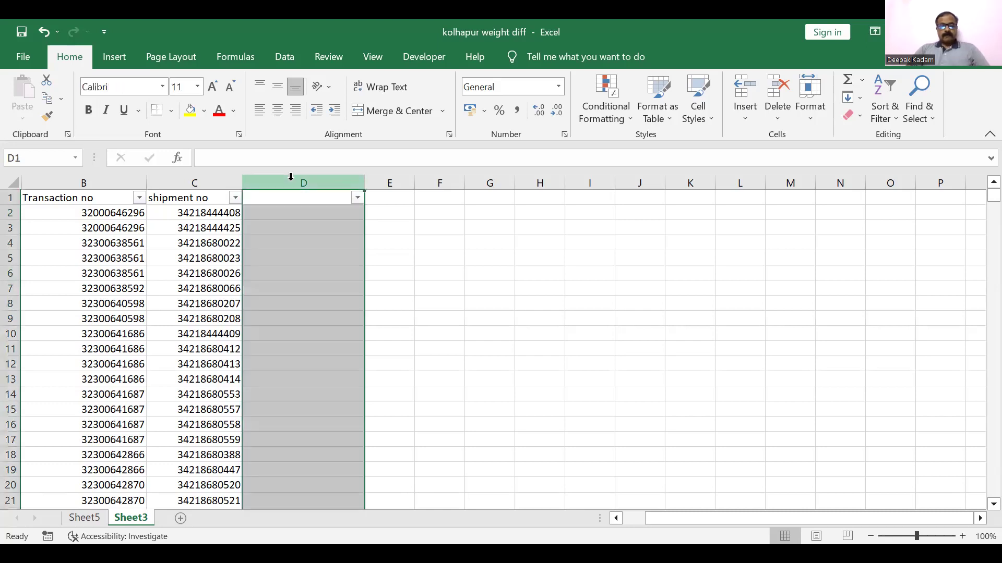
right_click(293, 183)
left_click(333, 341)
Review the remaining data by selecting cells C2 and B2.
left_click(415, 303)
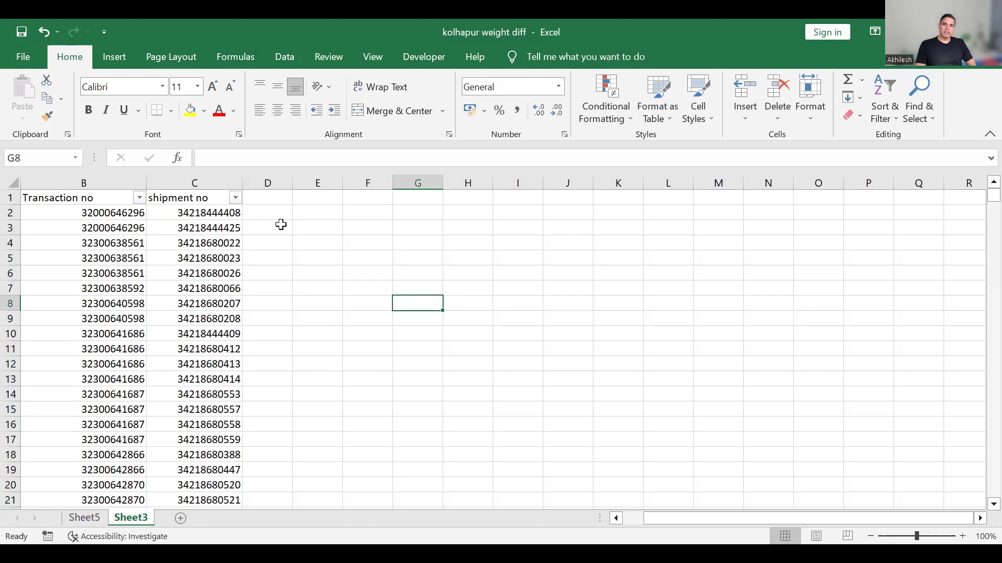
left_click(135, 212)
left_click(197, 213)
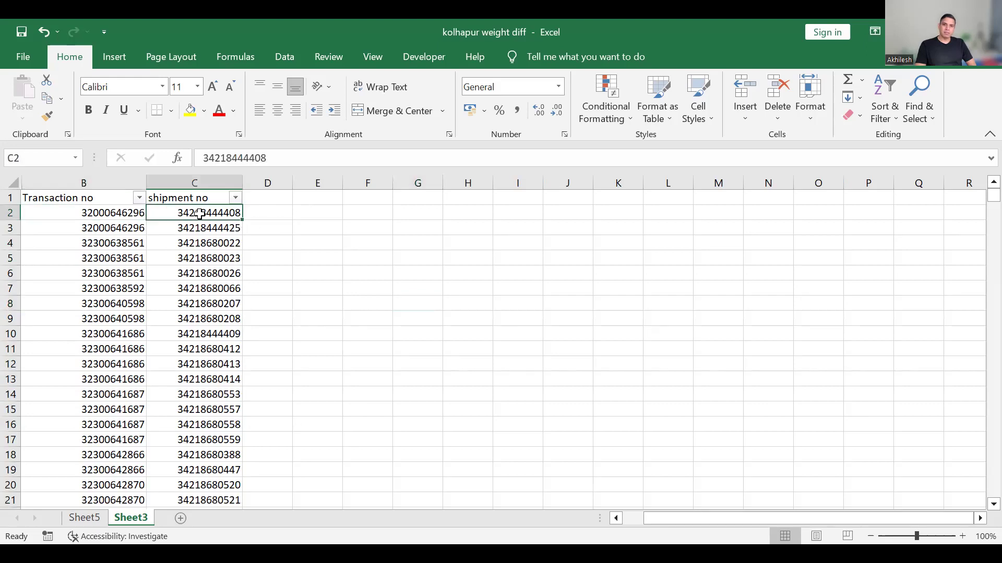
left_click(121, 213)
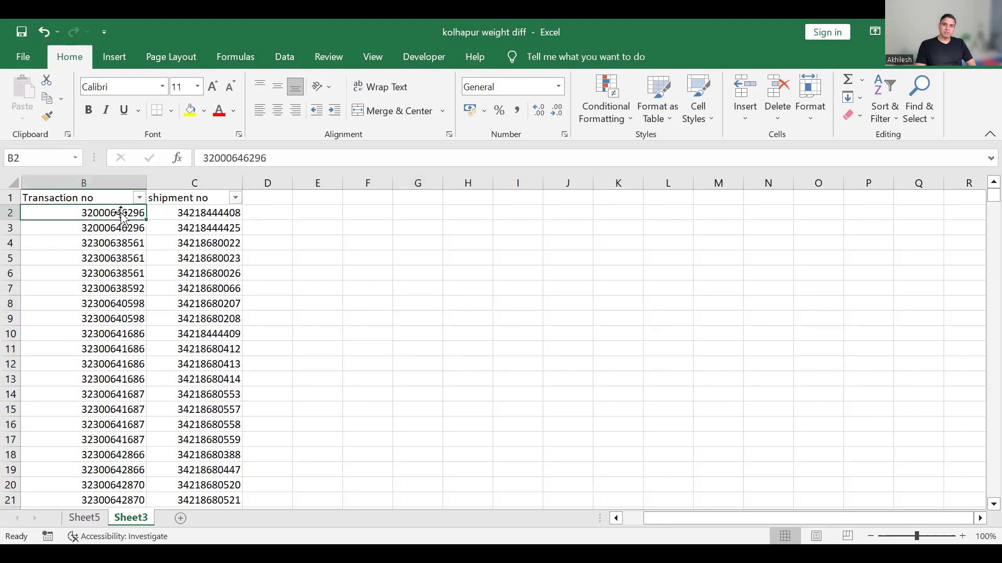
Insert PivotTable1 on a new worksheet from the Sheet3 data, then click away from it.
left_click(117, 59)
left_click(26, 96)
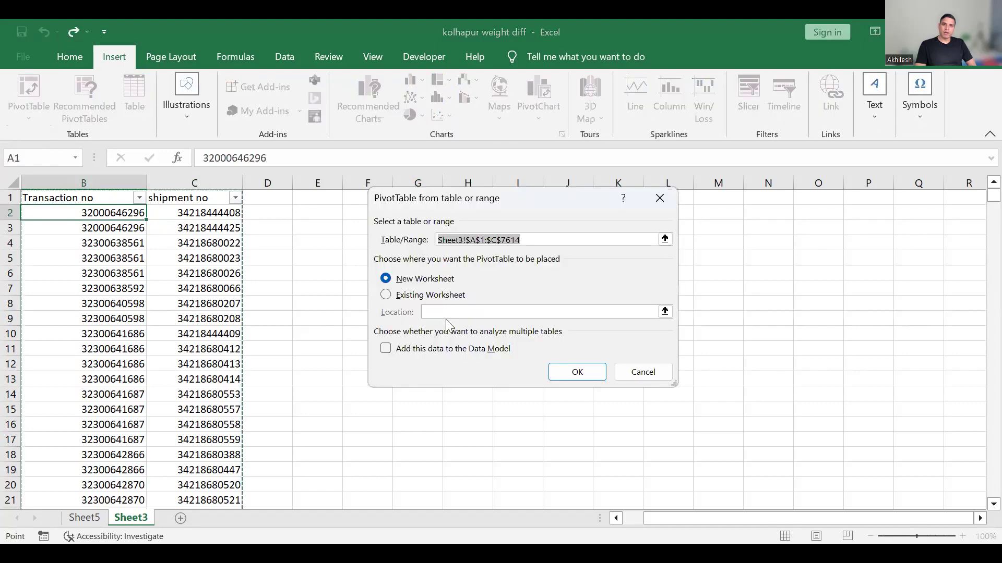
left_click(578, 373)
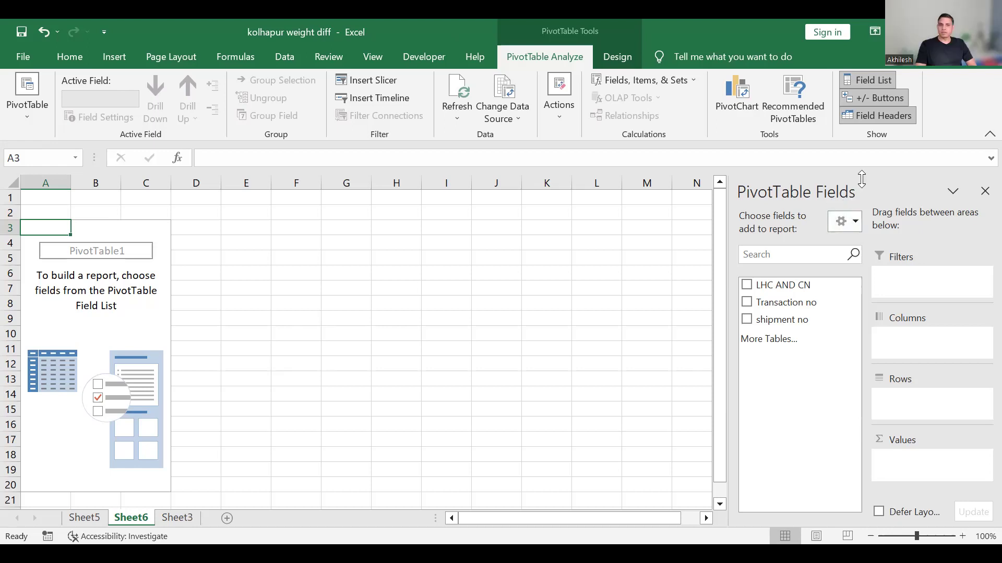
left_click(319, 334)
left_click(531, 301)
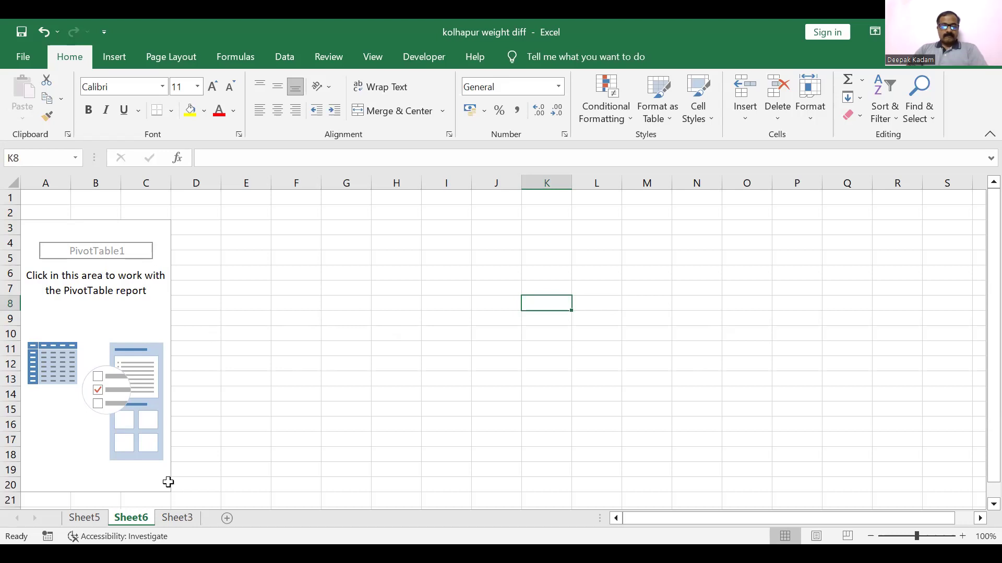
Return to Sheet3 and select empty cells beside the data, ending on G8.
left_click(193, 518)
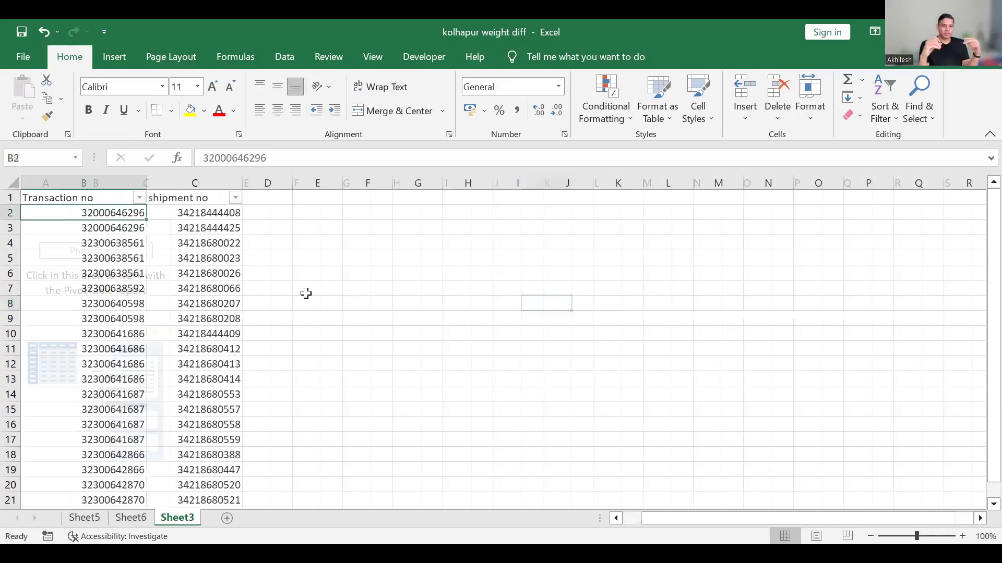
left_click(306, 290)
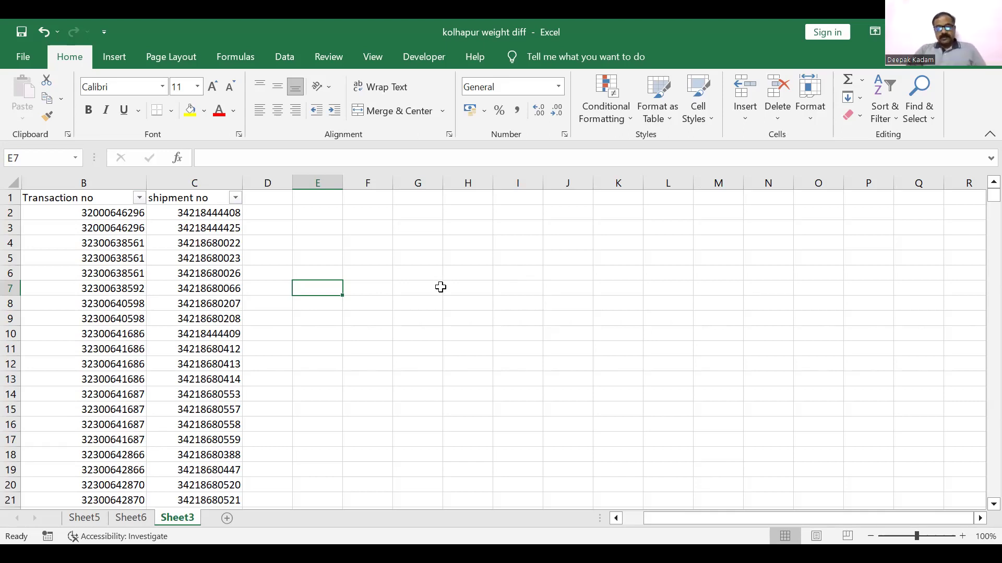
left_click(400, 308)
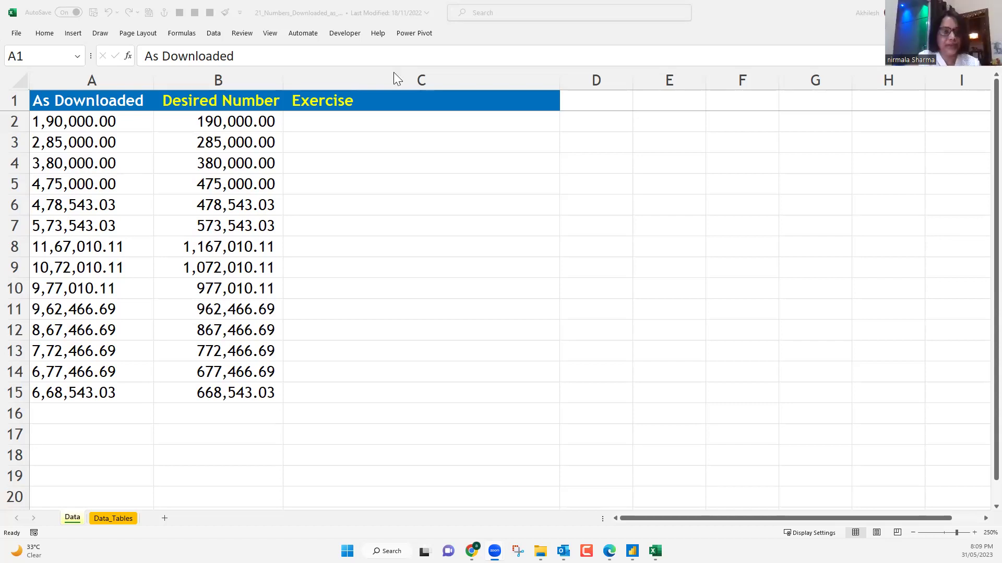
left_click(391, 127)
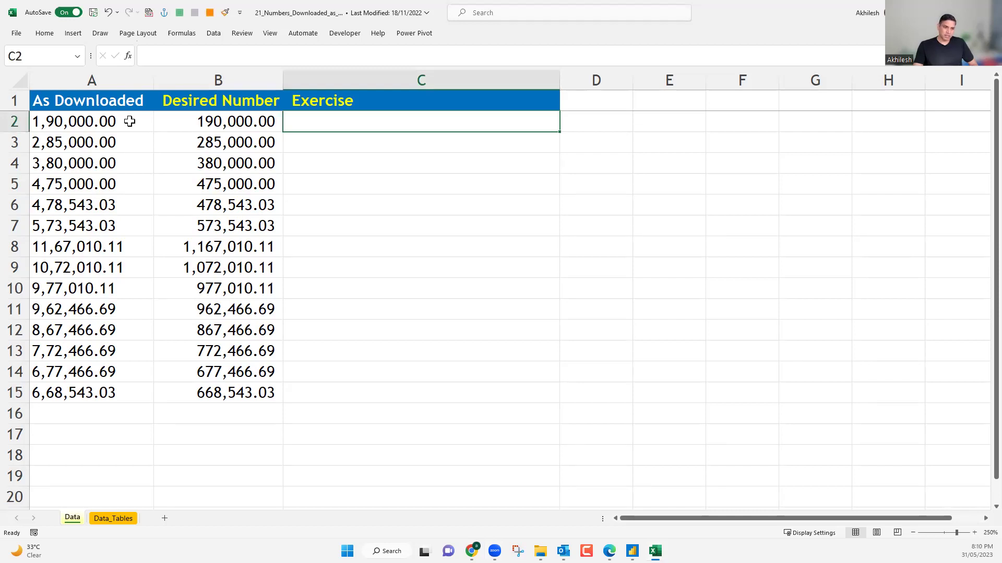
left_click_drag(120, 115, 134, 400)
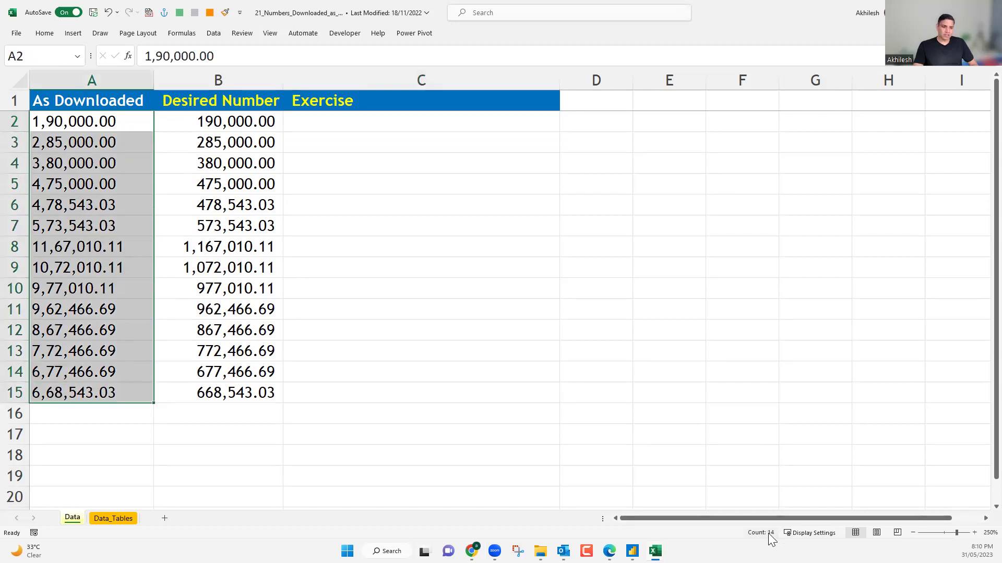
left_click(439, 367)
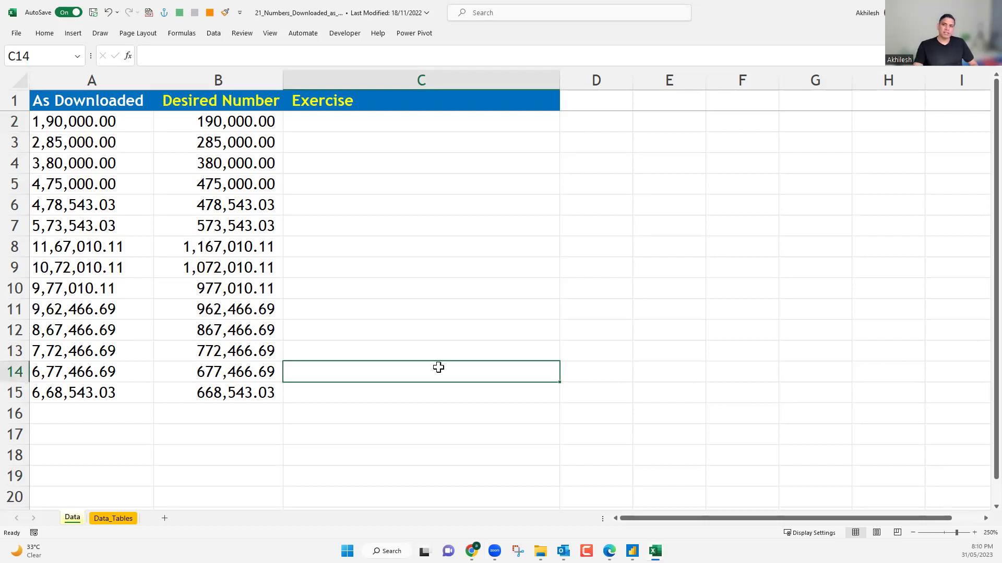
left_click_drag(104, 124, 93, 399)
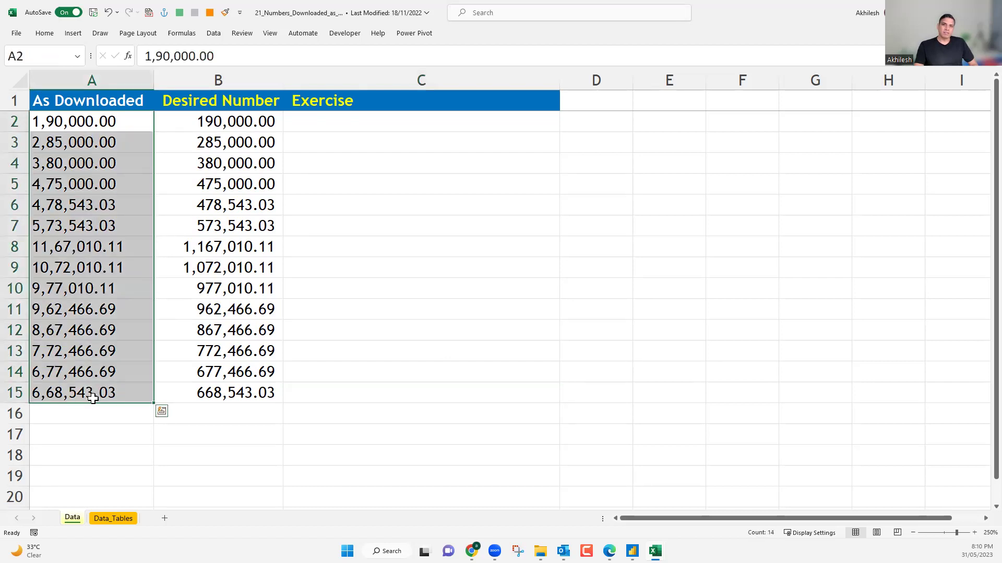
left_click(237, 123)
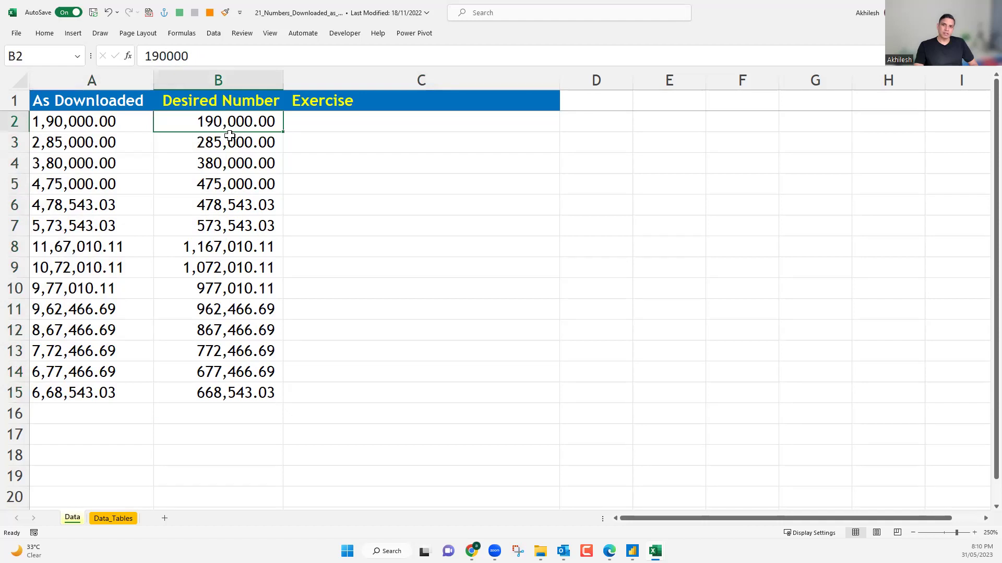
left_click_drag(235, 124, 245, 393)
left_click(104, 206)
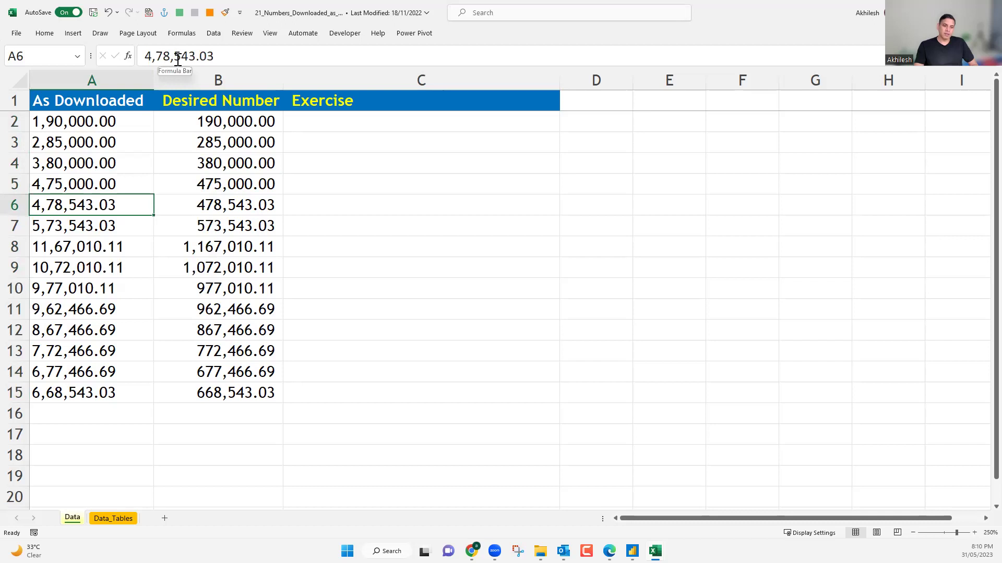
left_click(365, 123)
scroll(445, 194, "up", 1)
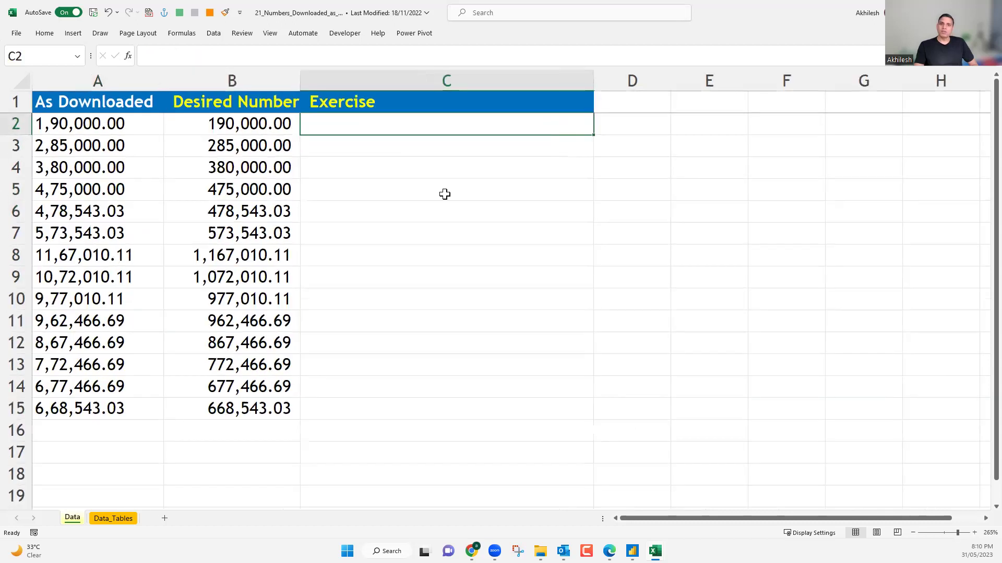
scroll(445, 194, "up", 3)
left_click(129, 130)
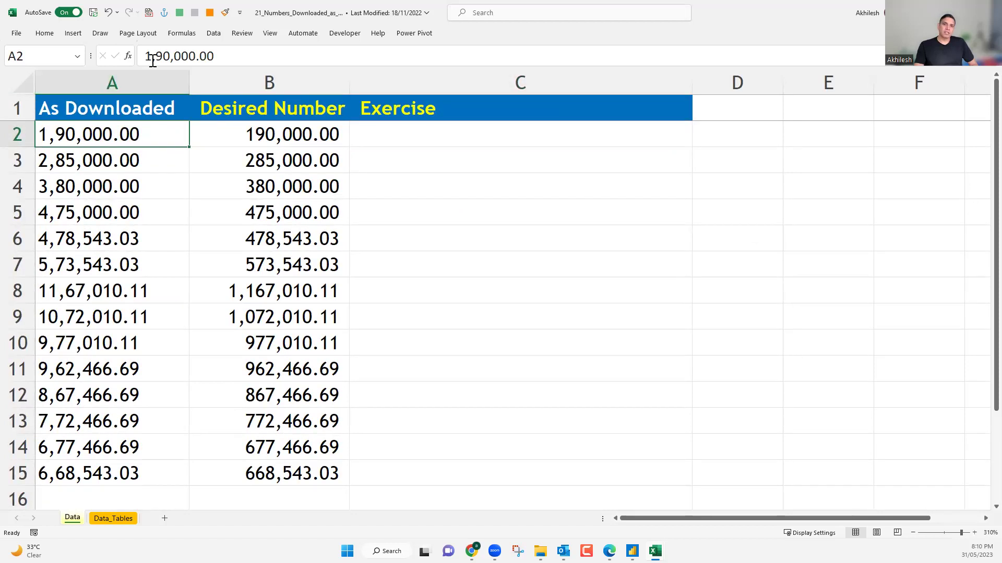
In C2, begin a SUBSTITUTE formula using A2 as the text to clean.
left_click(411, 135)
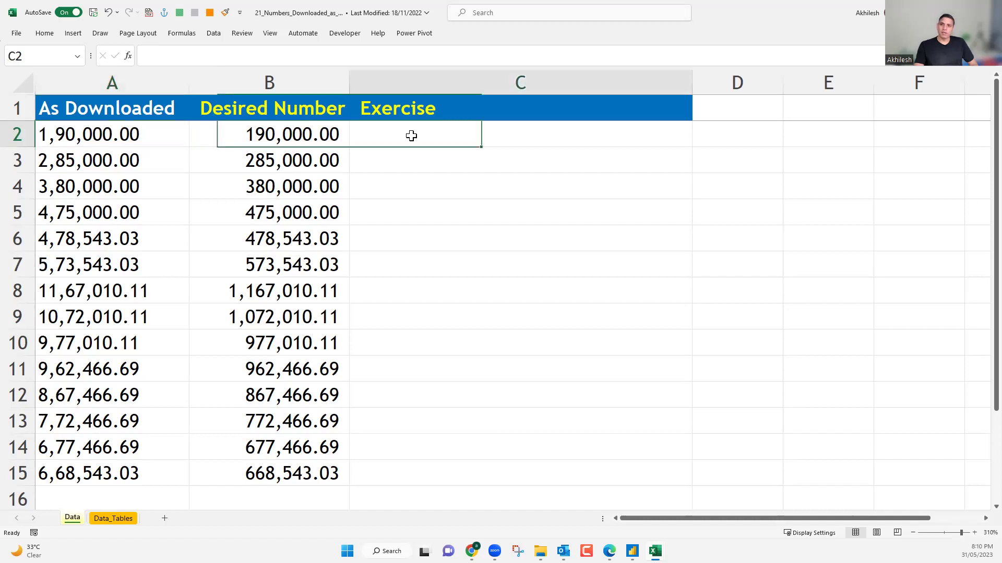
type("=")
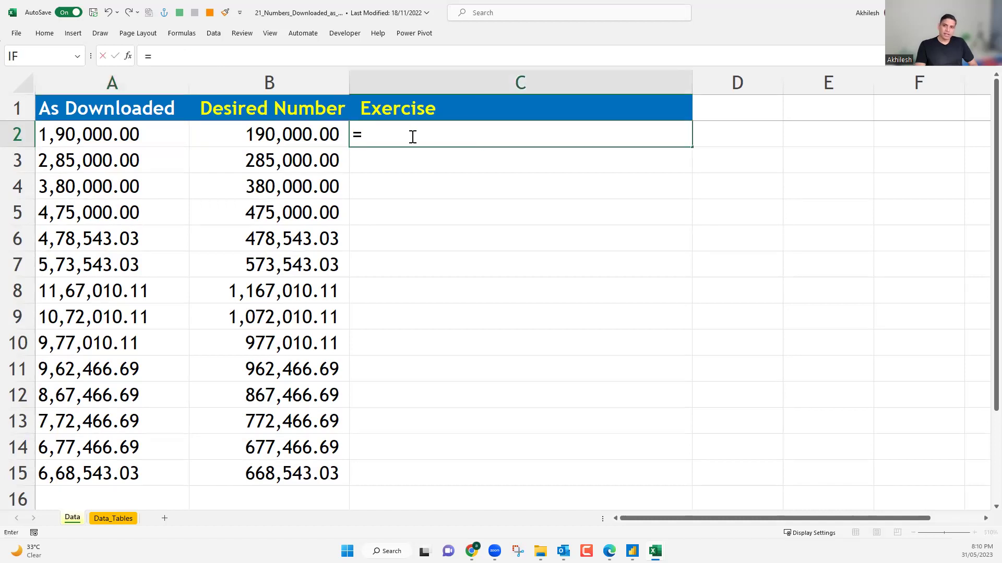
type("sub")
key("Tab")
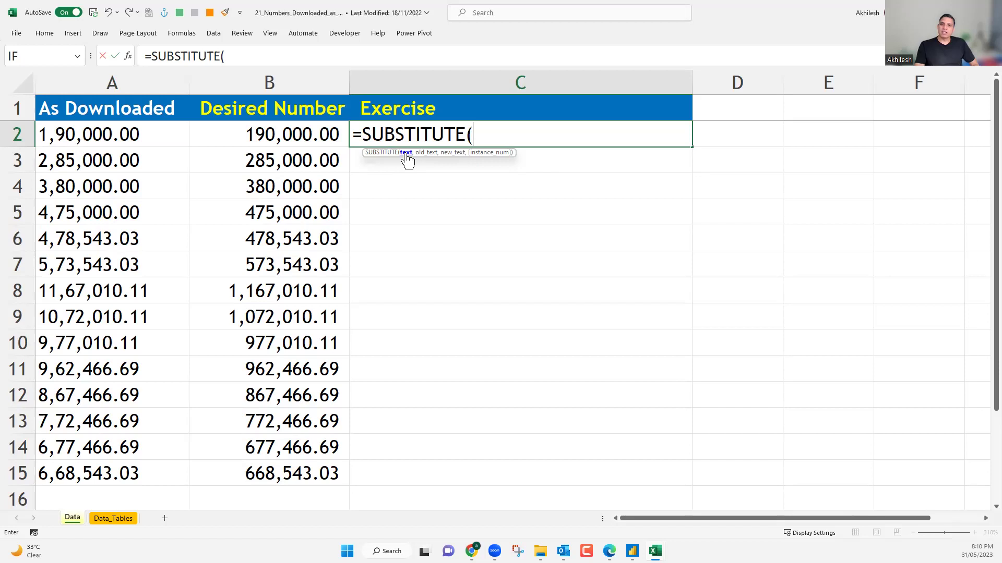
left_click(119, 135)
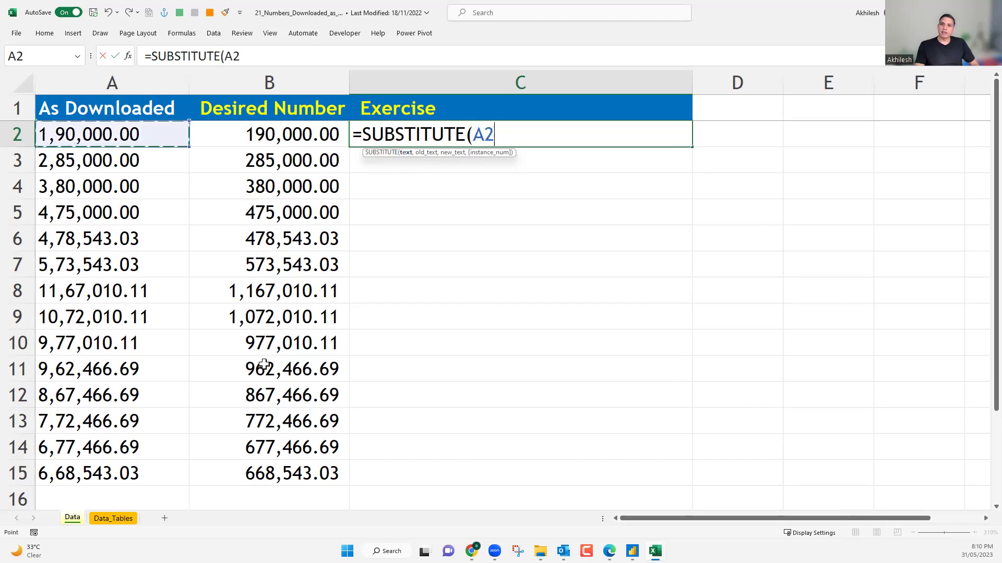
type(",")
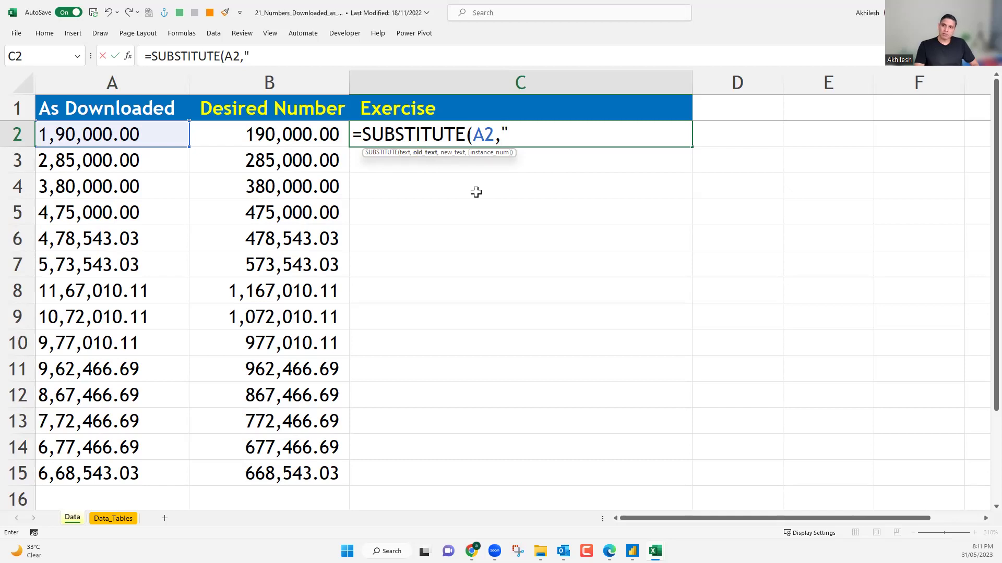
type(",")
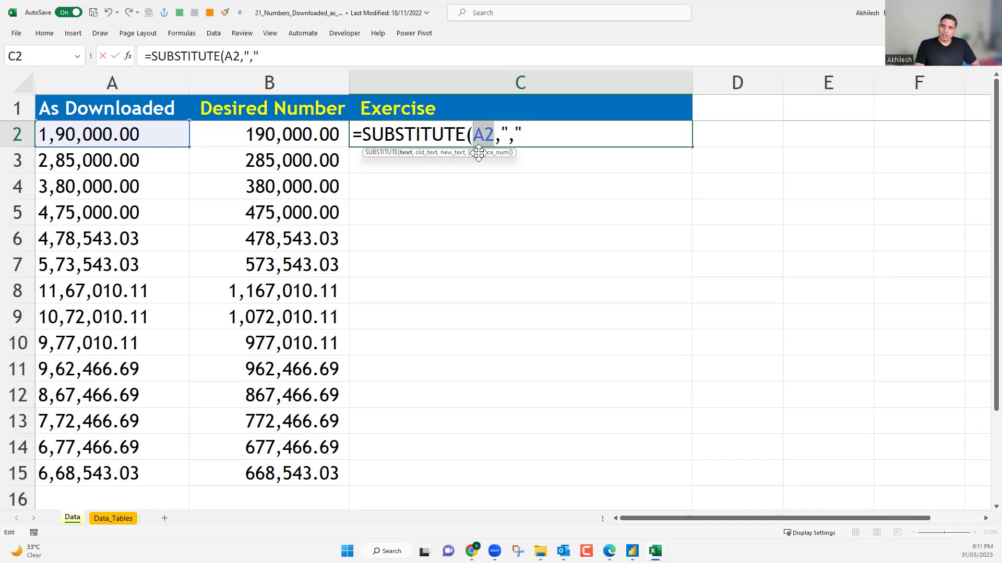
Finish the formula as =SUBSTITUTE(A2,",","") and commit it, giving 190000.00.
left_click(509, 133)
left_click(512, 133)
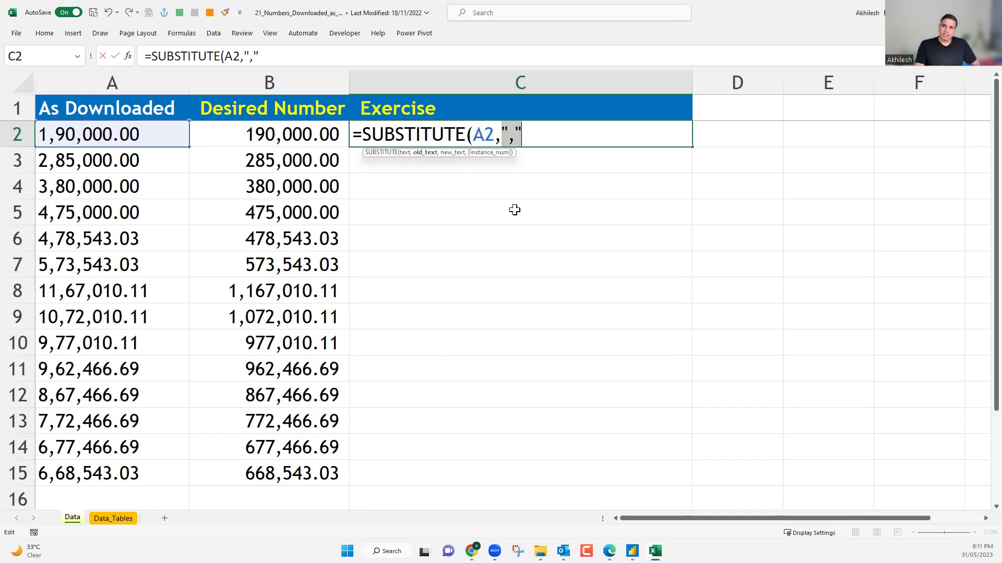
left_click(532, 140)
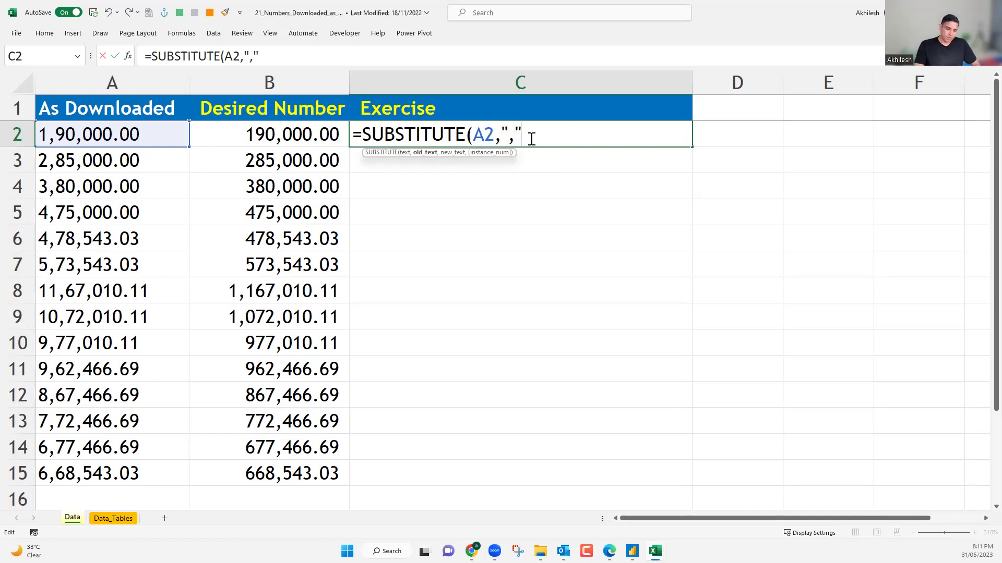
type(",")
type("\"\"")
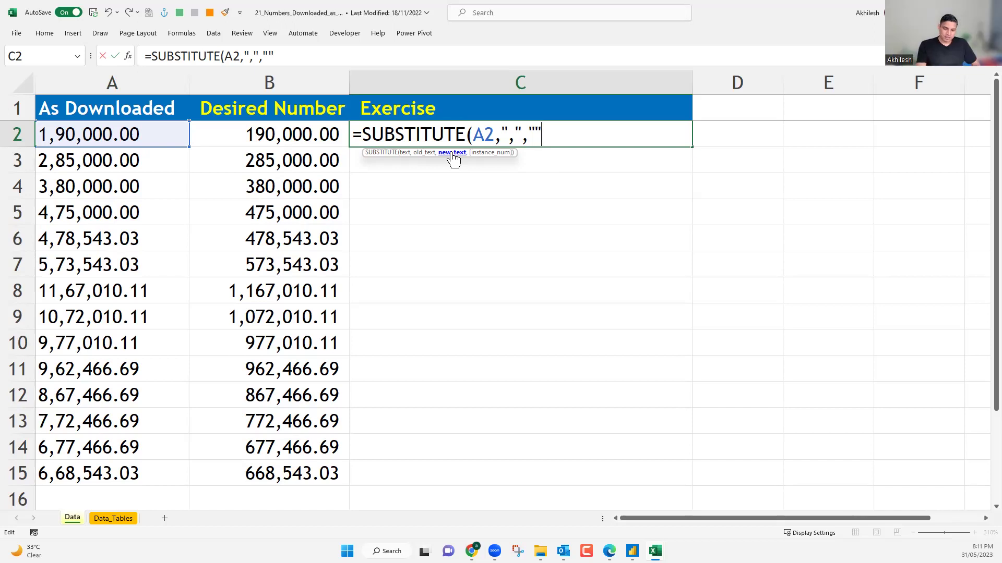
type(")")
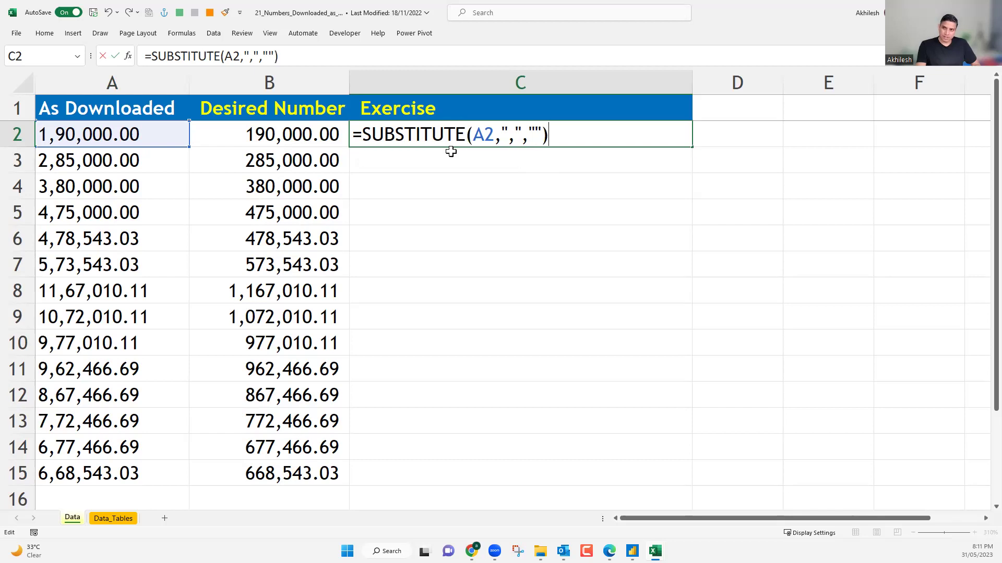
key("Return")
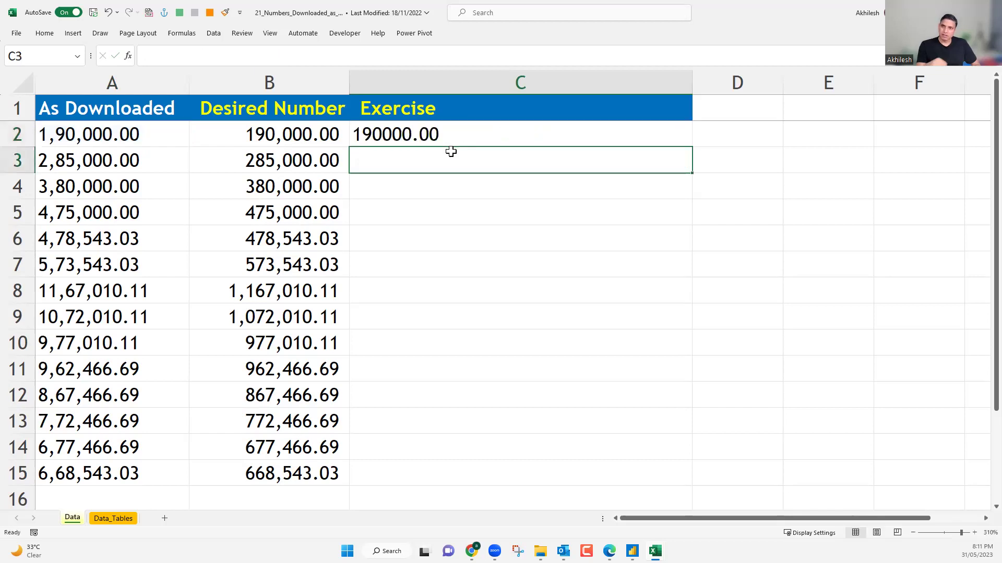
Fill C2's SUBSTITUTE formula down to C15 and review the comma-free values.
left_click(425, 134)
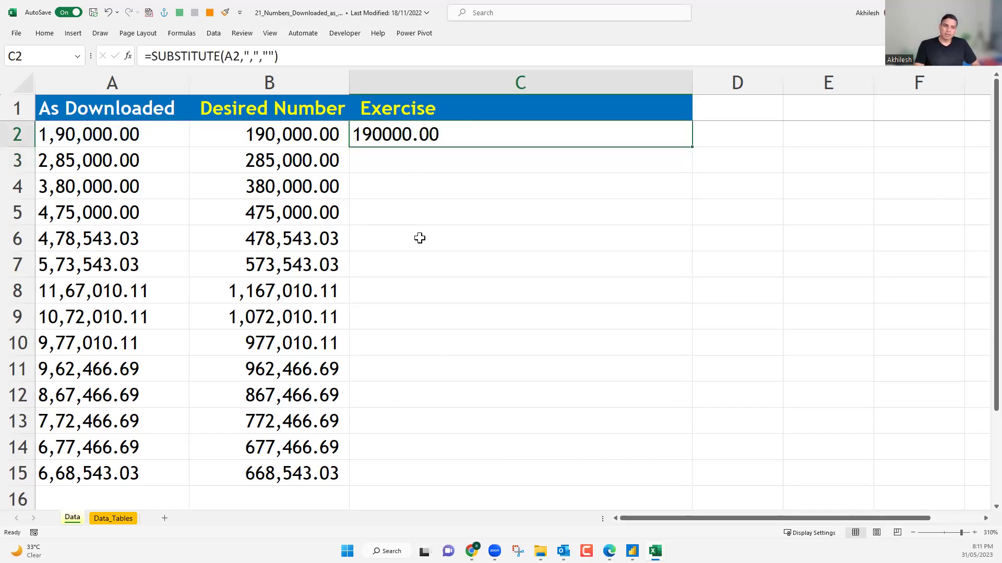
left_click_drag(692, 147, 691, 479)
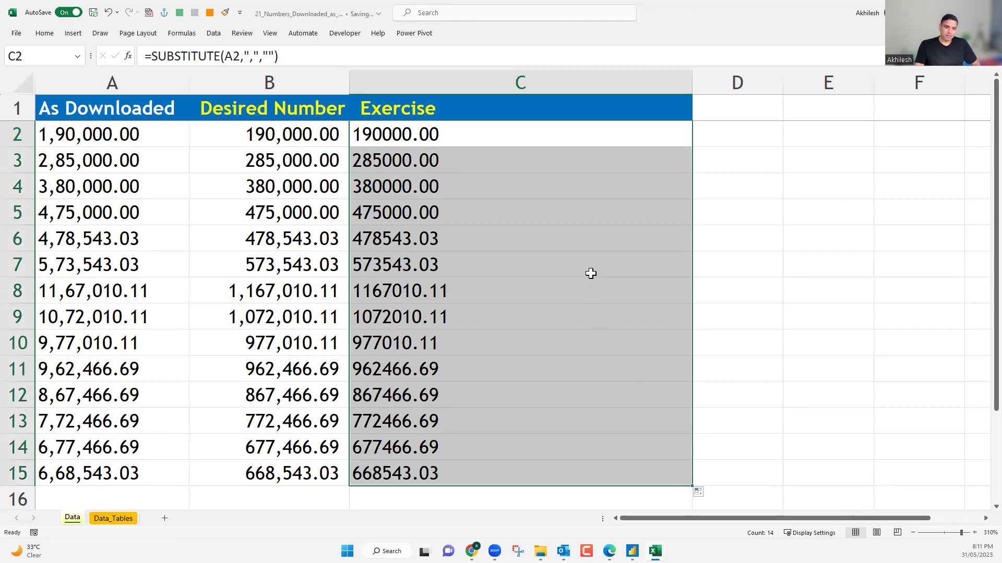
scroll(591, 273, "down", 1)
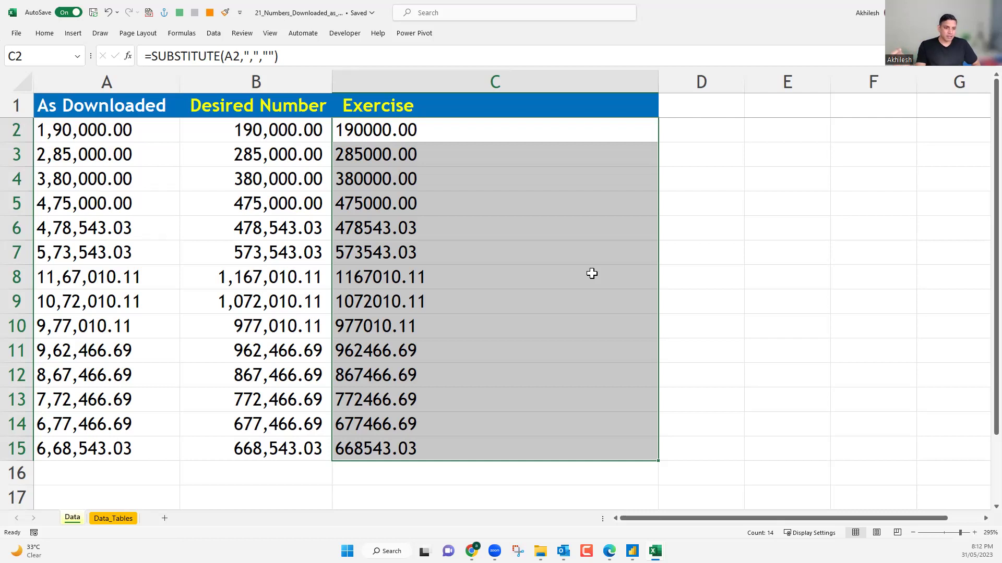
left_click_drag(494, 134, 481, 301)
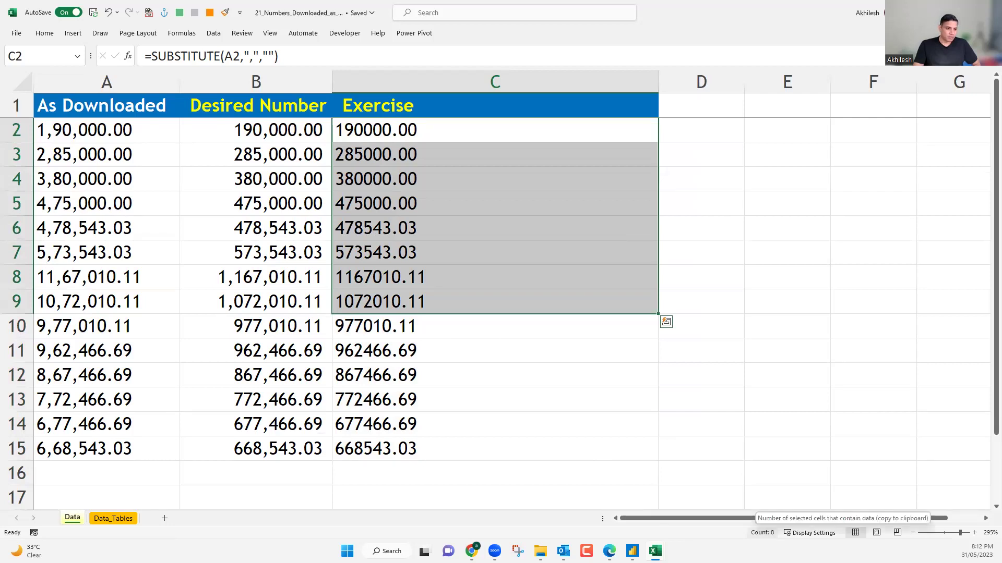
left_click(449, 130)
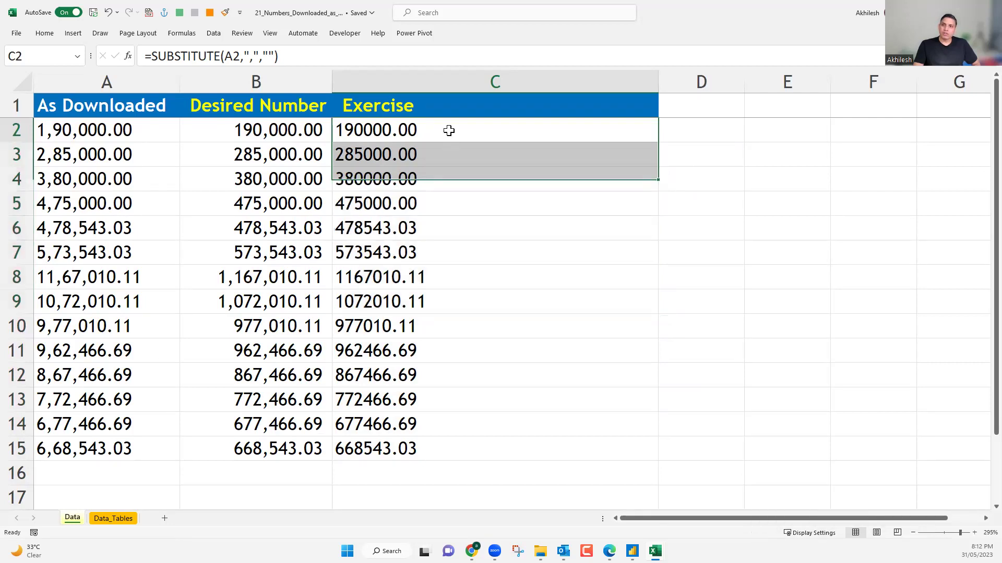
Change C2's formula to =VALUE(SUBSTITUTE(A2,",","")) in the formula bar.
left_click(156, 56)
type("Value")
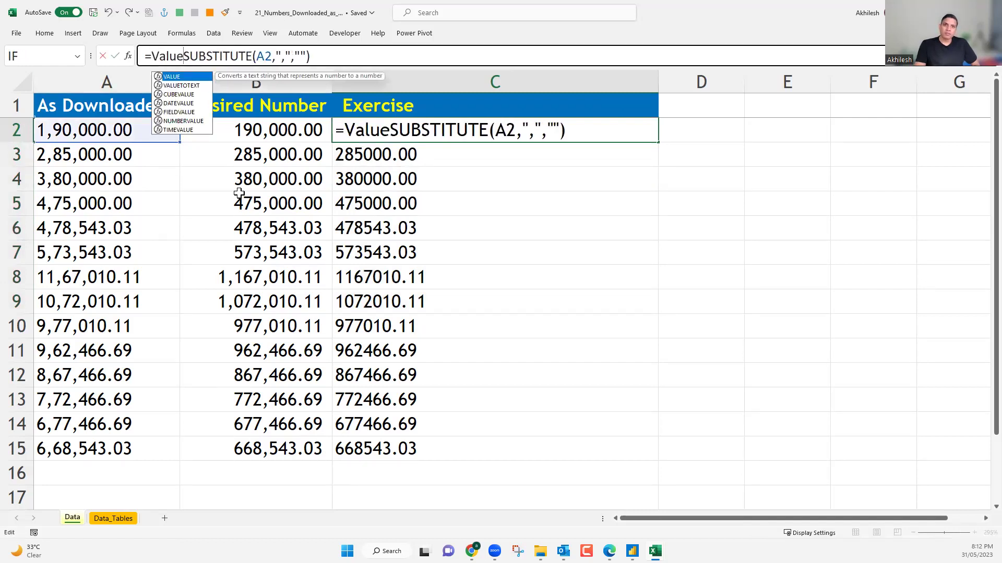
key("Tab")
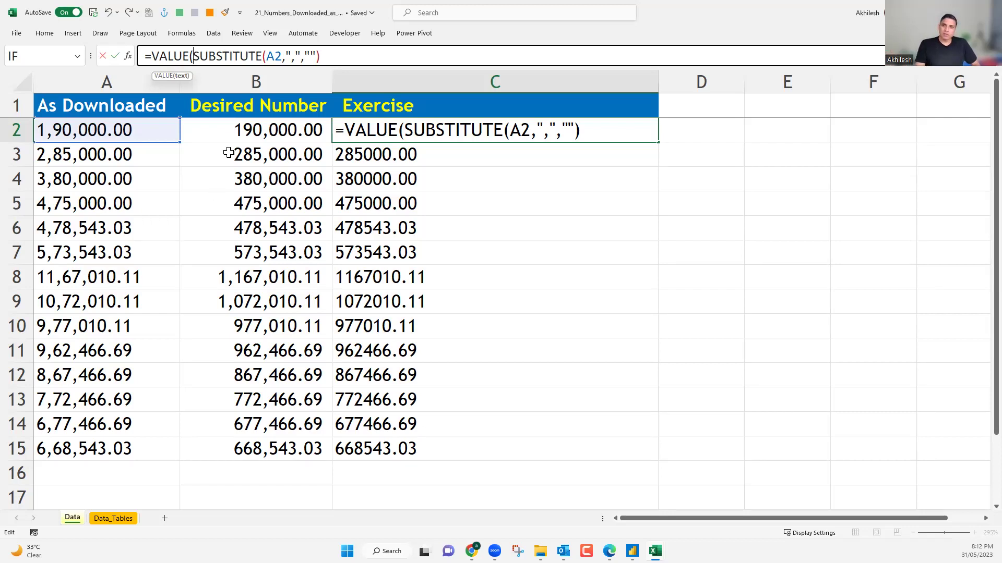
left_click_drag(334, 56, 193, 56)
left_click(336, 56)
type(")")
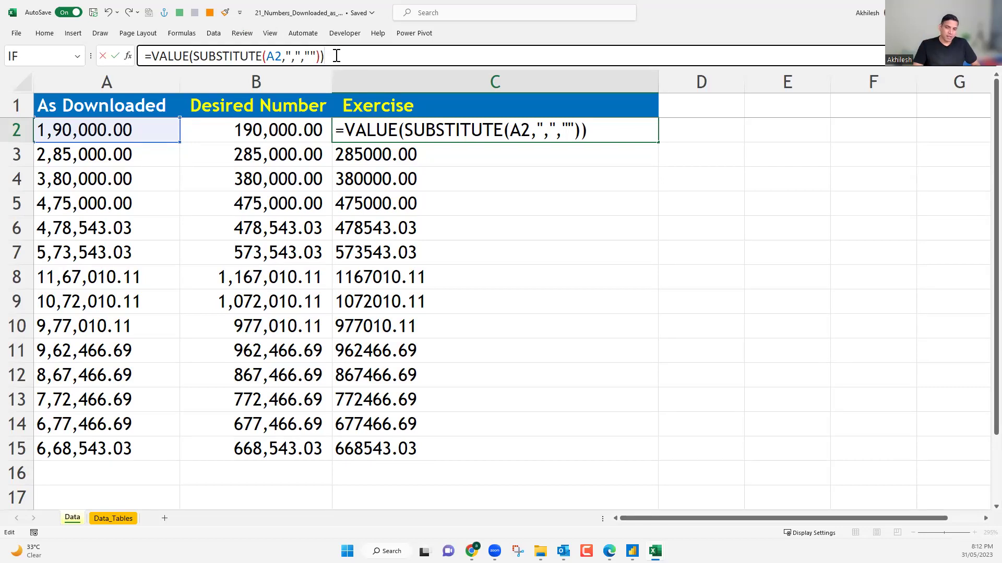
key("Return")
Copy C2's VALUE formula down to C15 and confirm C9 refers to A9.
left_click(608, 131)
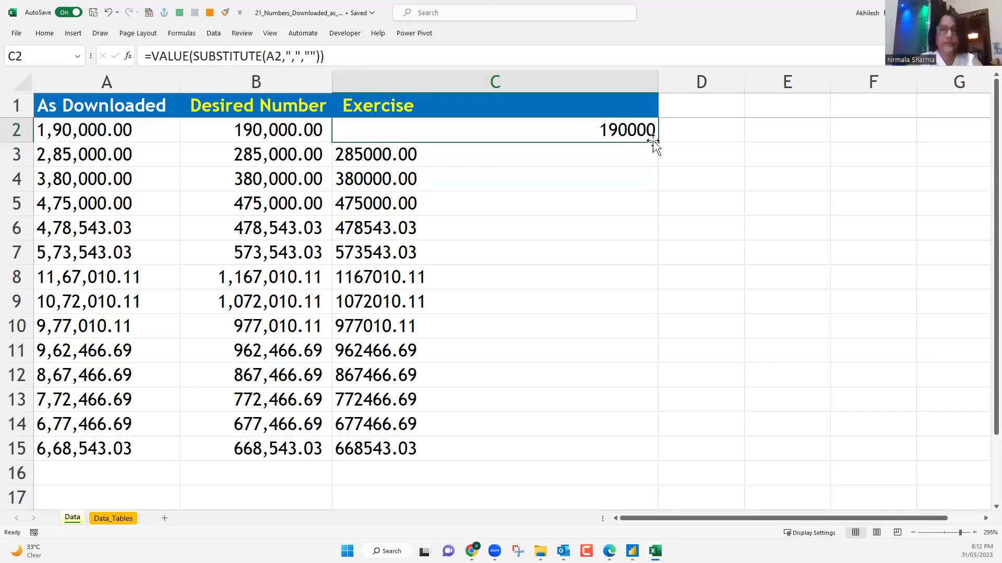
double_click(655, 141)
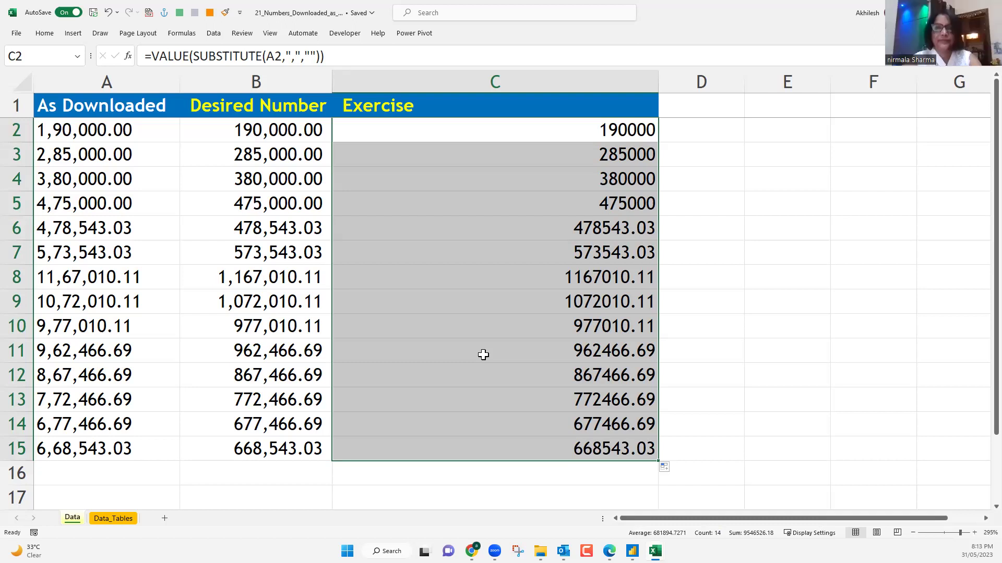
left_click(478, 131)
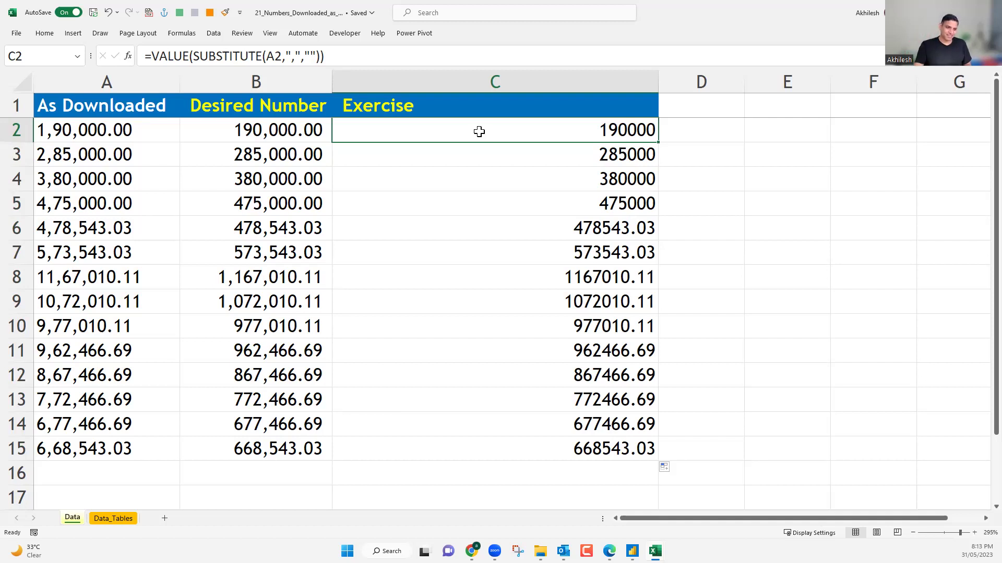
left_click(578, 293)
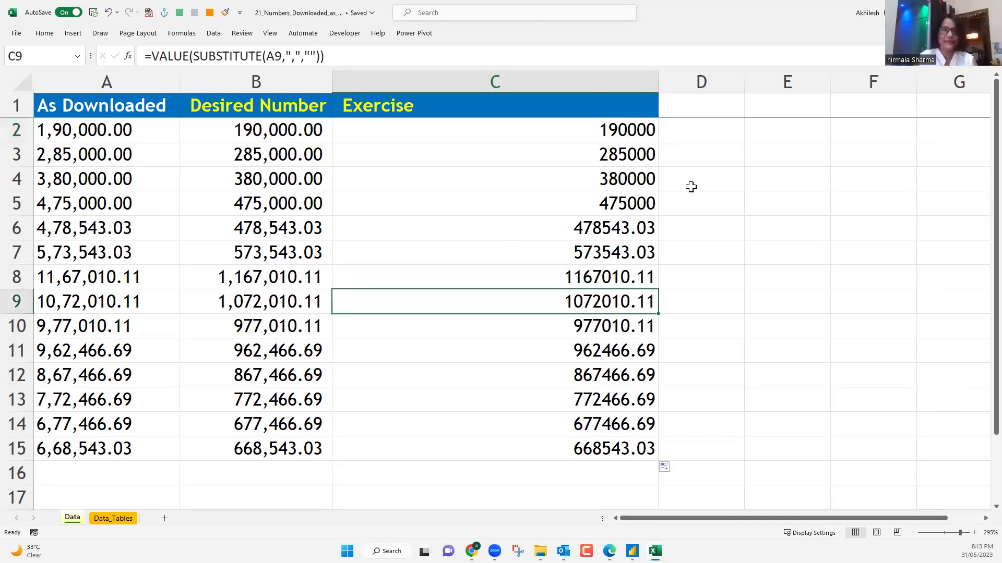
Select the empty cell D2.
left_click(696, 134)
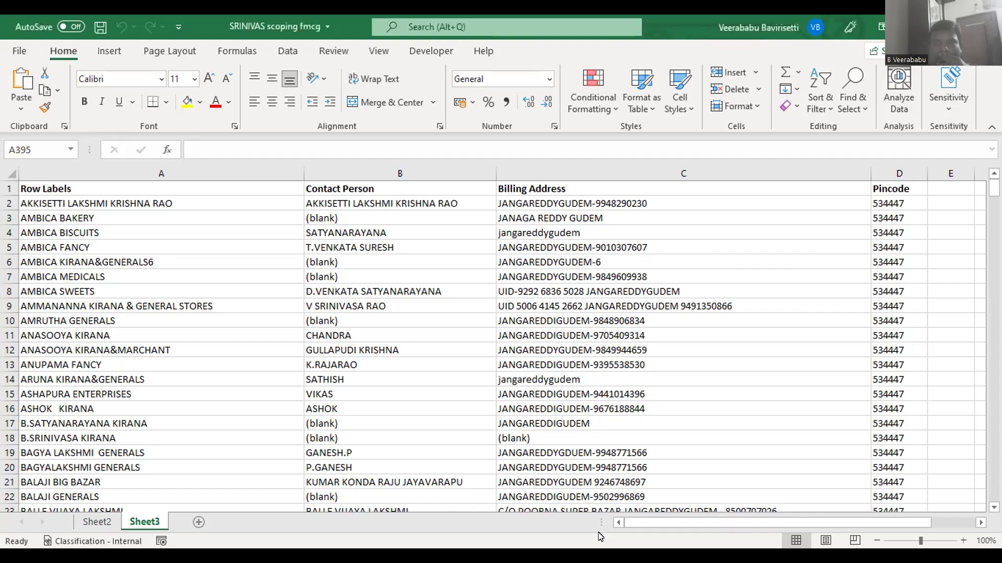
left_click(594, 176)
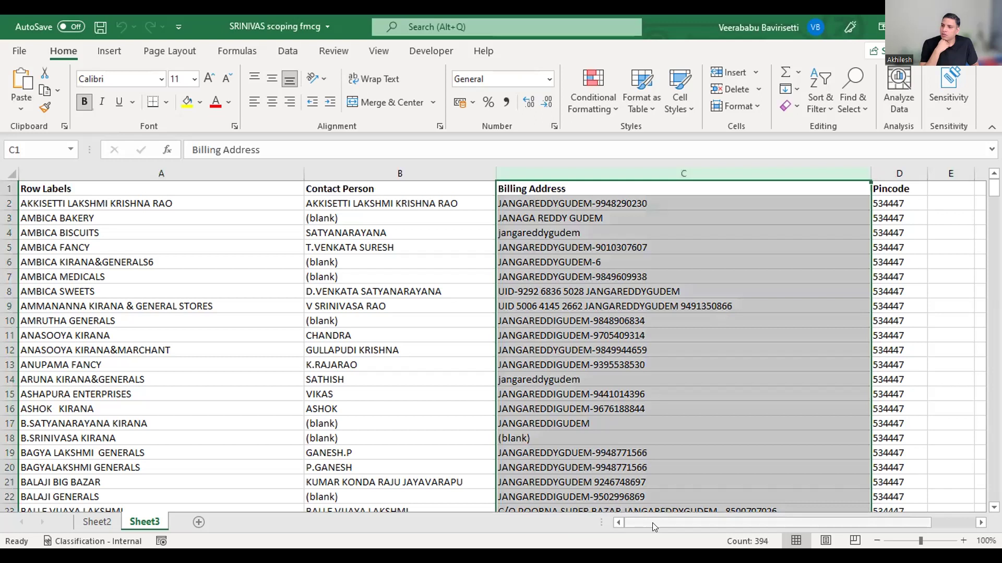
scroll(653, 177, "right", 1)
left_click(659, 188)
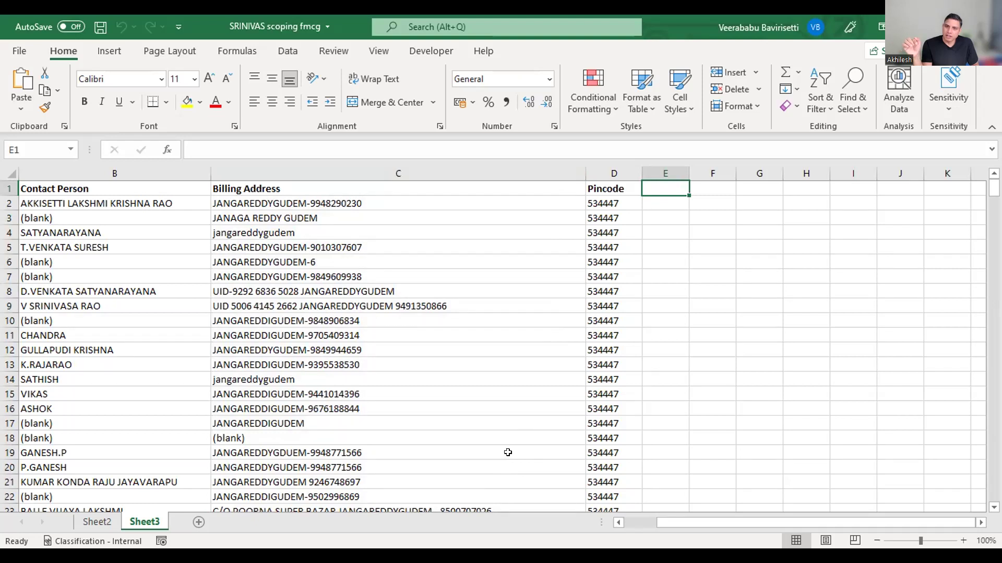
left_click(719, 186)
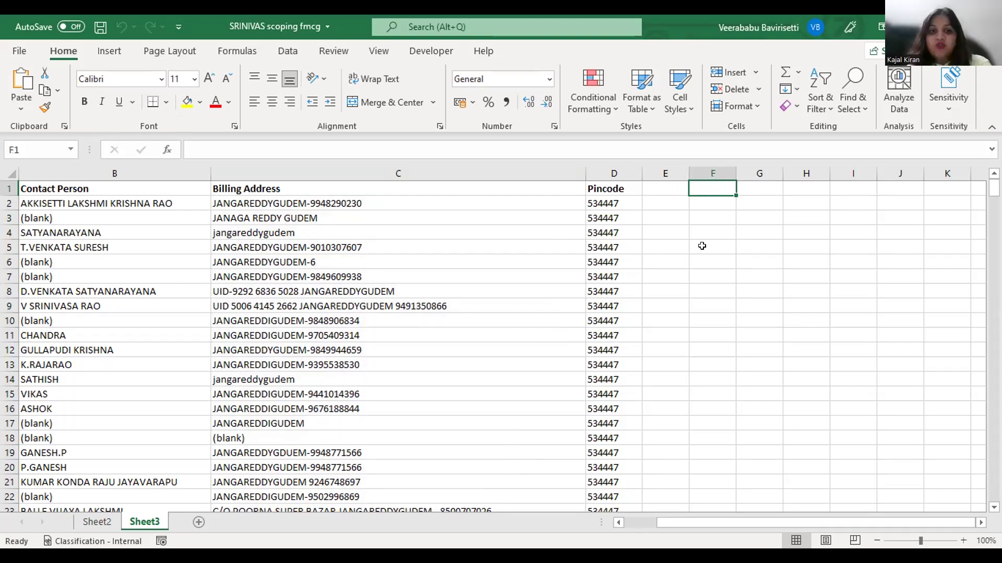
left_click(601, 169)
Insert a blank column D before the Pincode column.
right_click(605, 173)
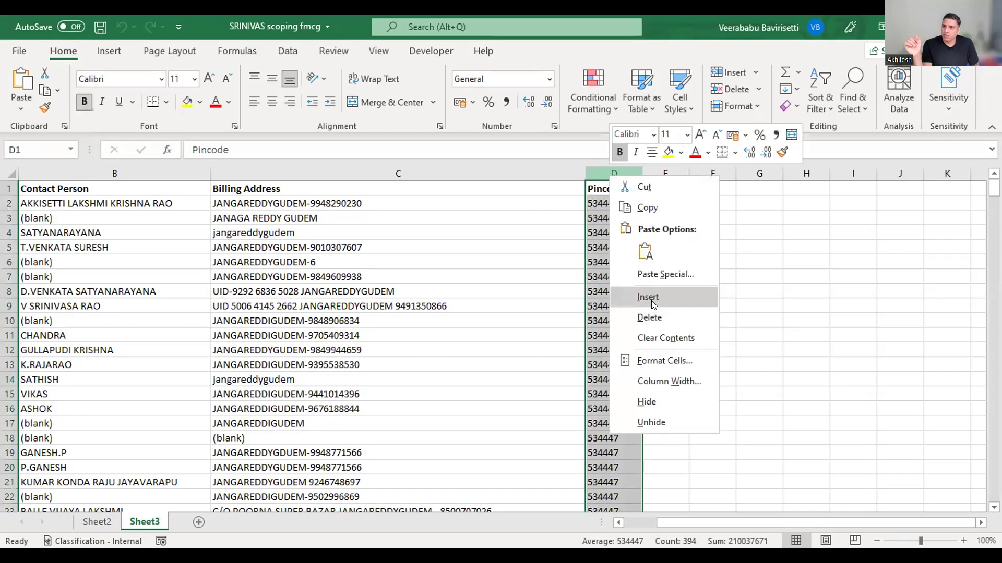
left_click(651, 300)
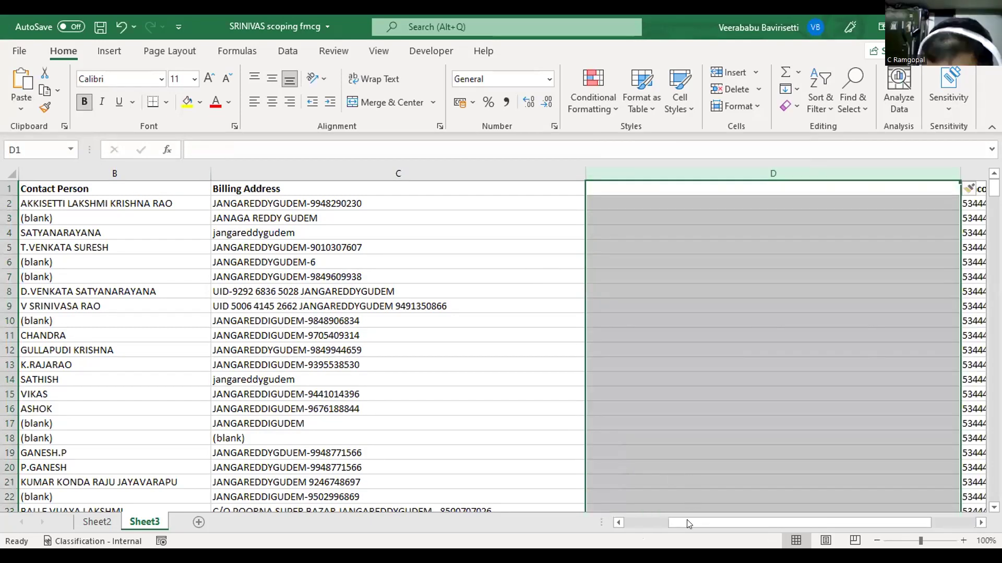
left_click_drag(687, 521, 745, 524)
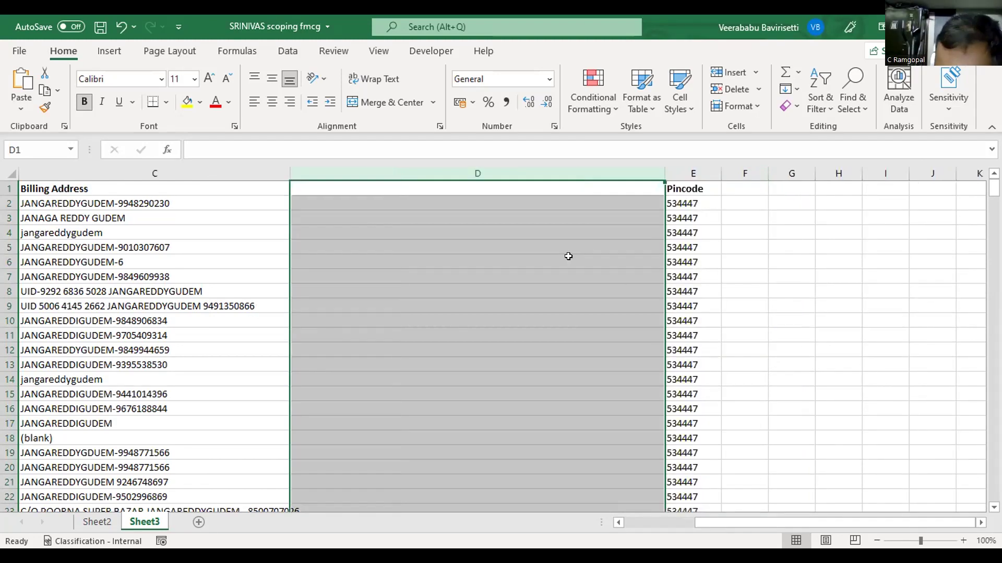
left_click(545, 212)
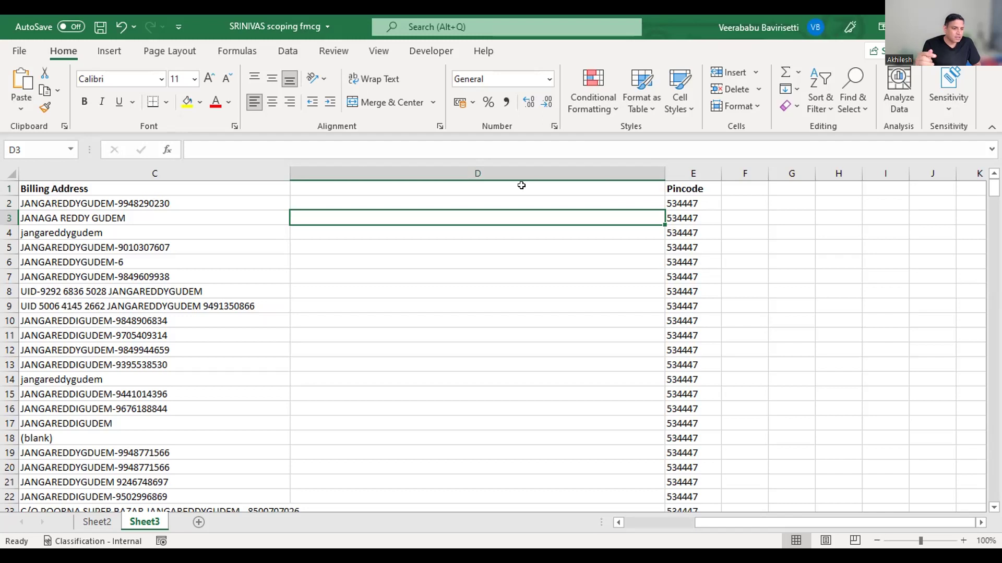
Narrow the Billing Address column.
left_click_drag(290, 178, 250, 183)
mouse_move(800, 522)
left_mouse_down()
mouse_move(756, 518)
mouse_move(781, 518)
left_mouse_up()
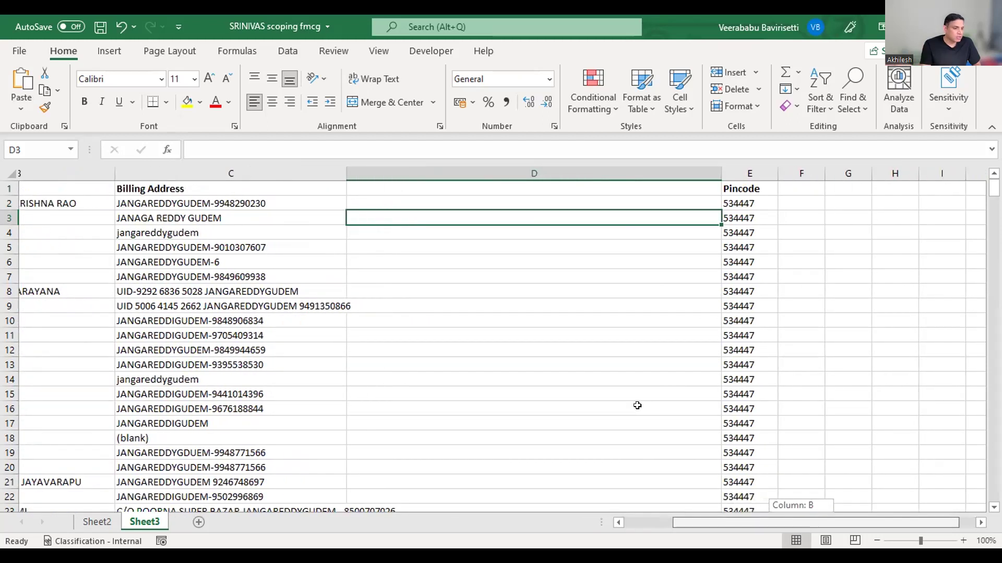
left_click_drag(637, 405, 574, 370)
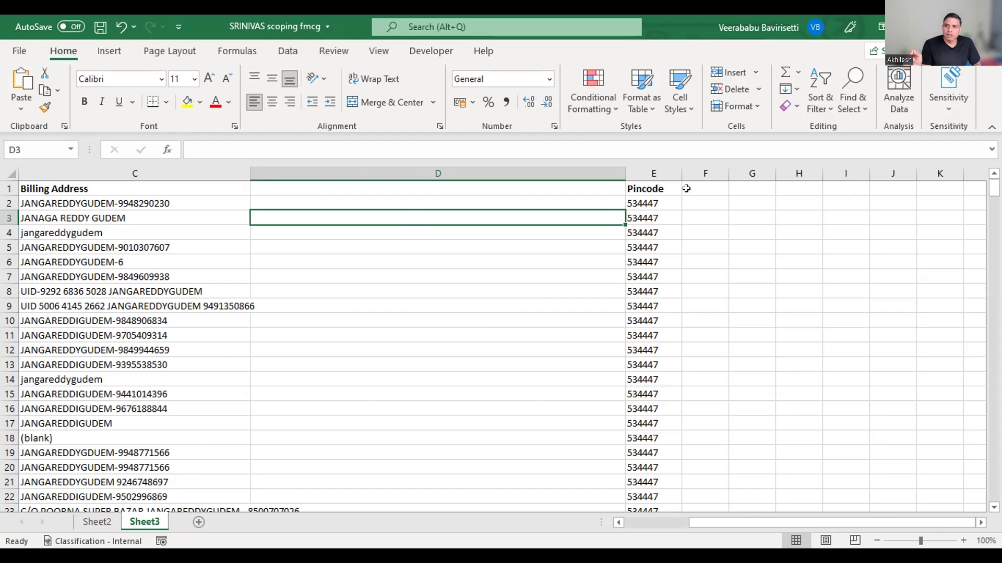
key("Up")
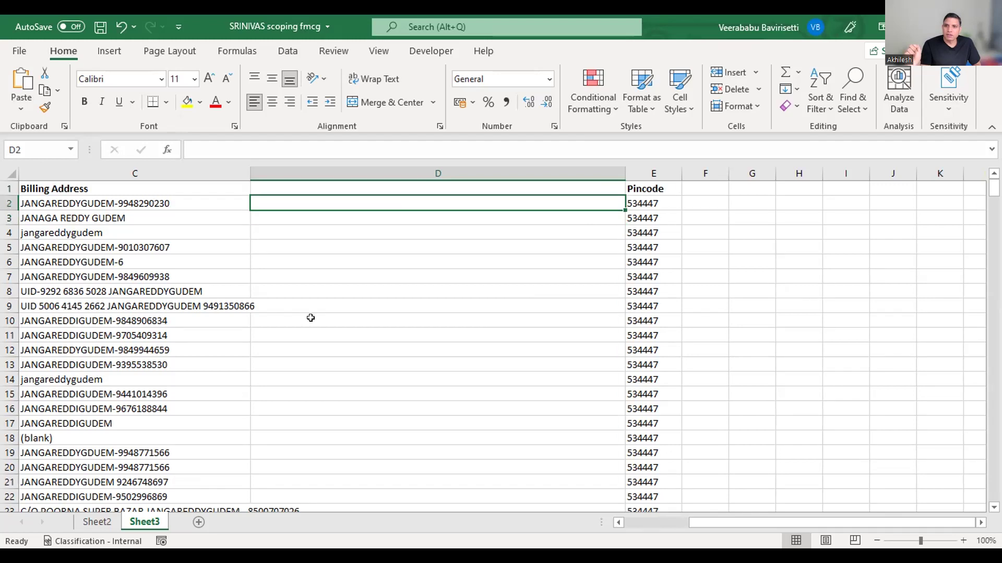
type("=")
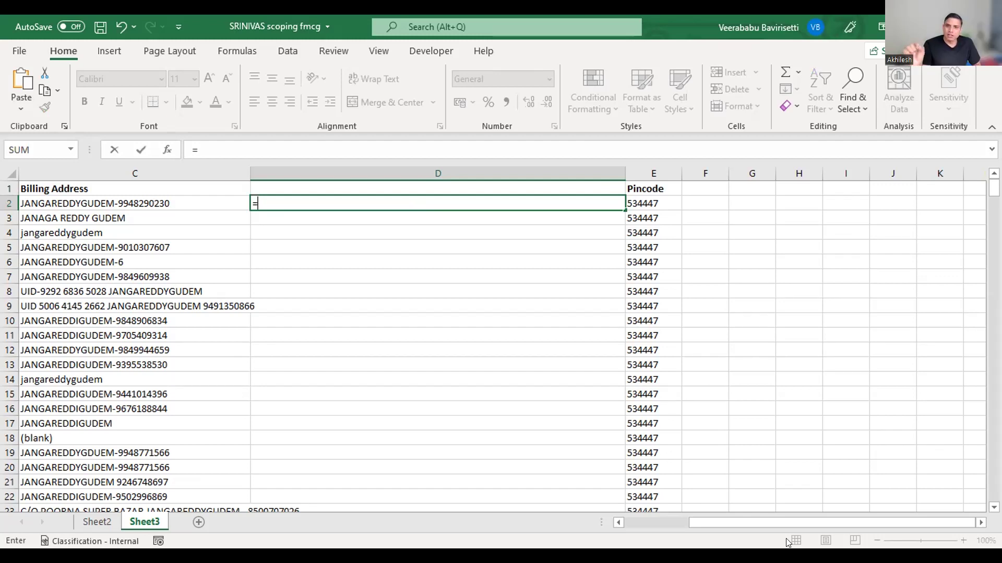
type("right")
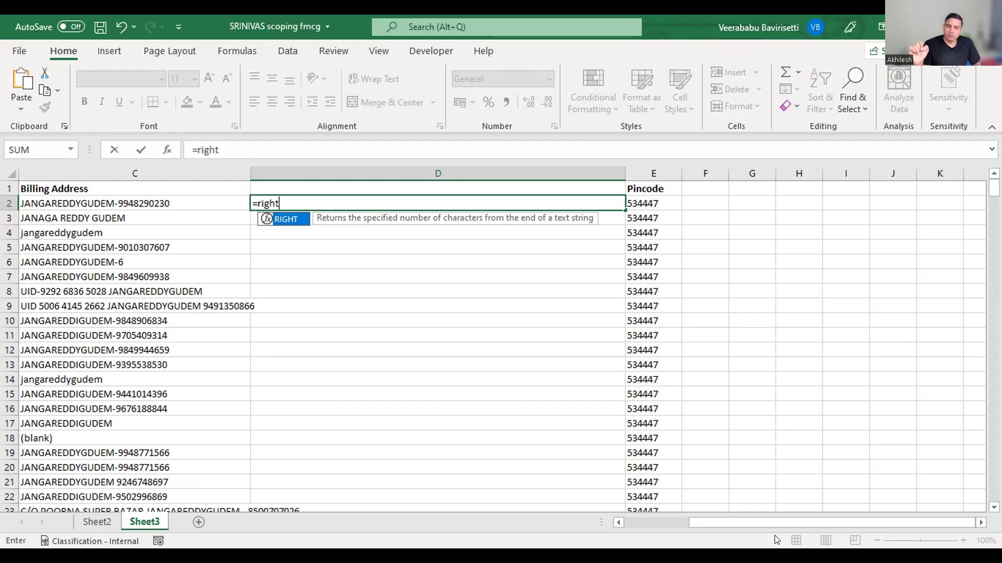
type("(")
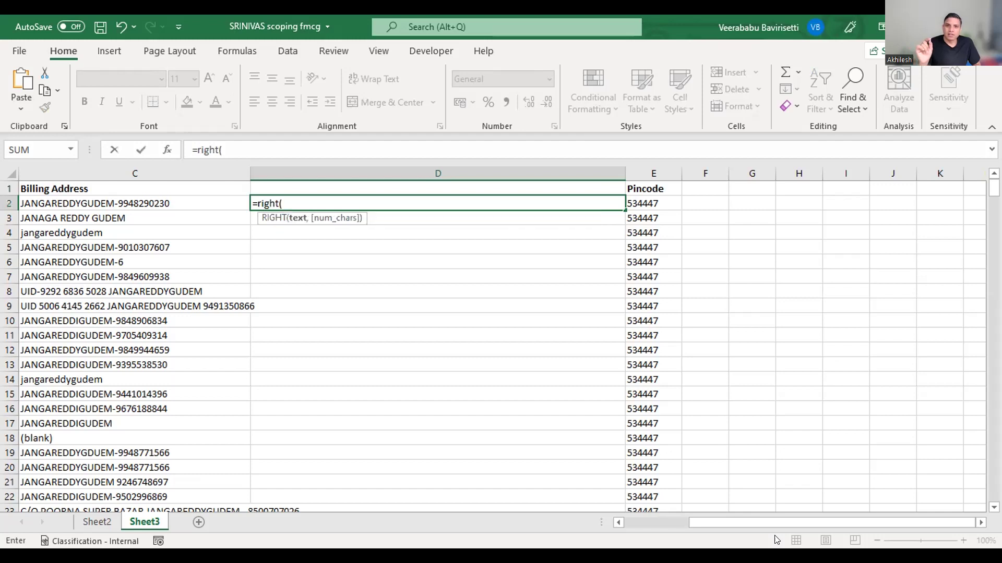
left_click(137, 201)
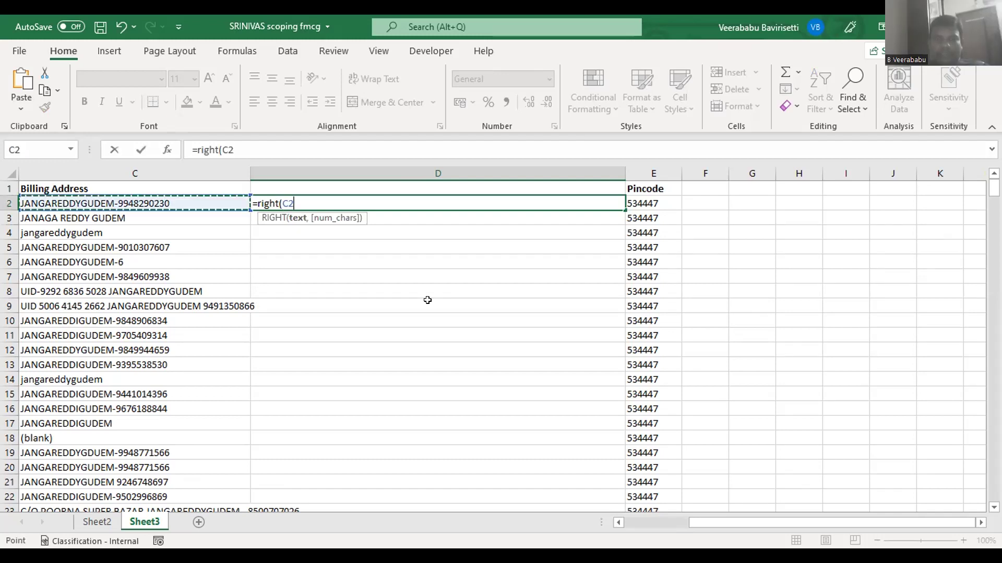
type(",")
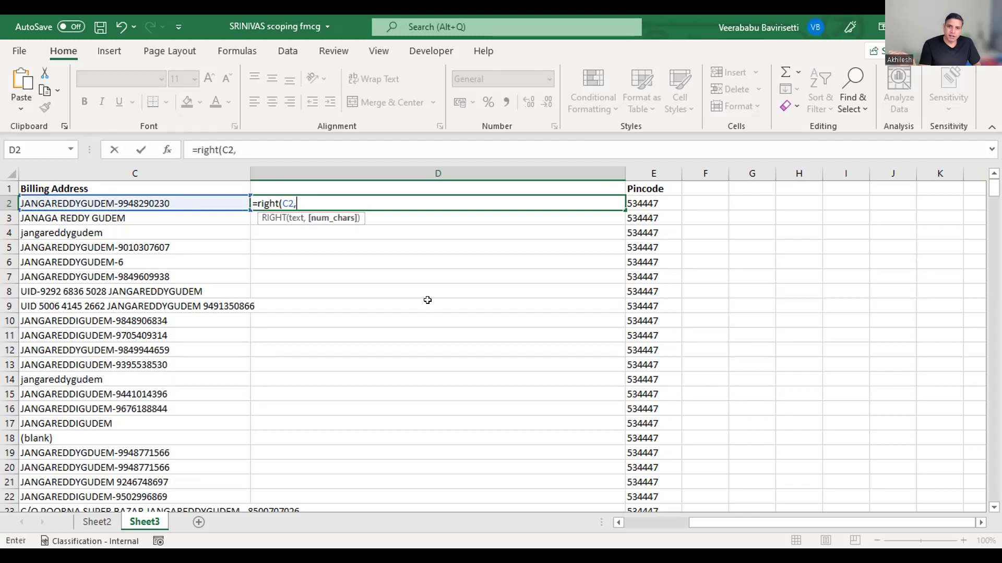
type("10")
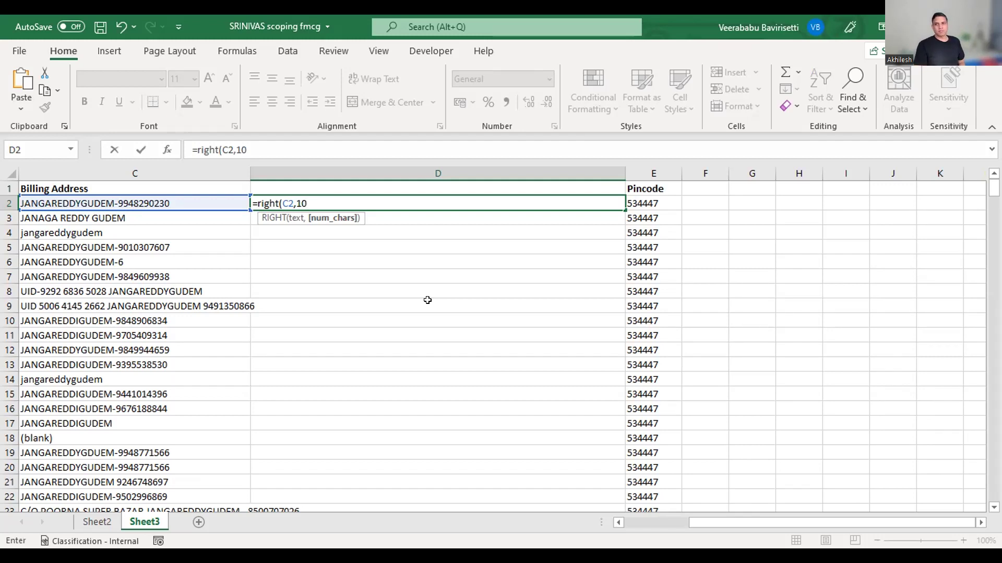
type(")")
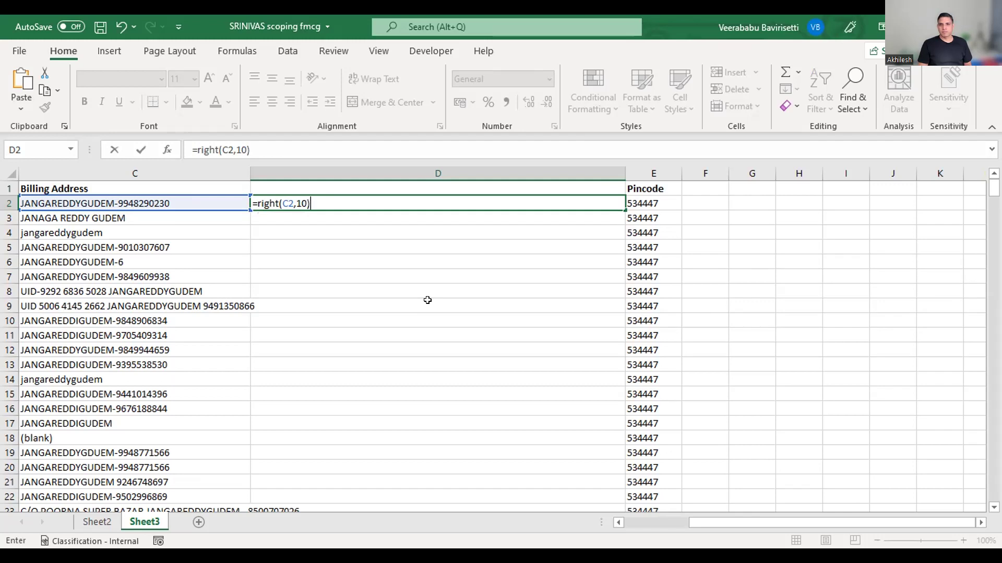
key("Return")
key("Return")
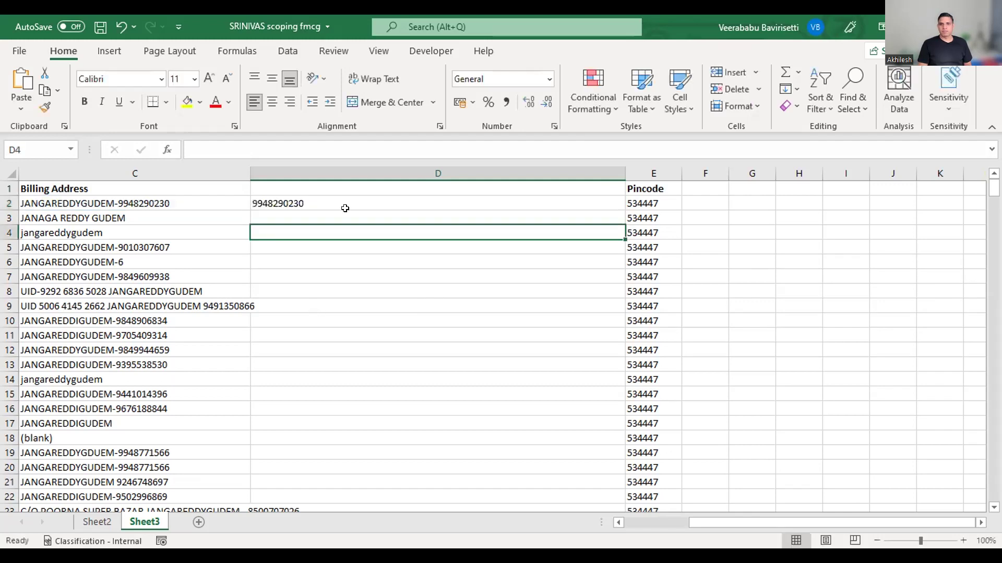
key("Up")
key("Up")
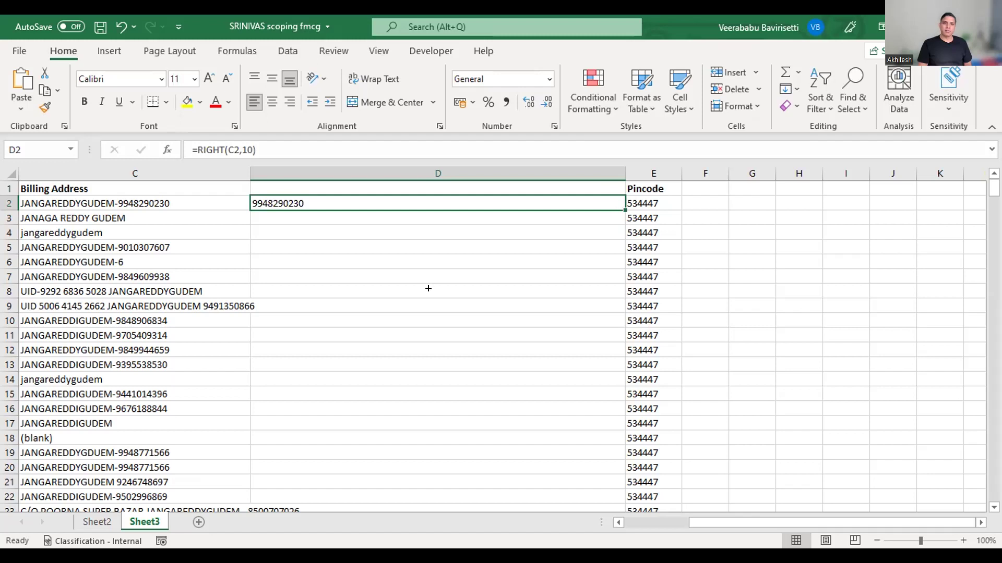
Fill D2's =RIGHT(C2,10) formula down column D and scroll through the extracted values.
double_click(625, 210)
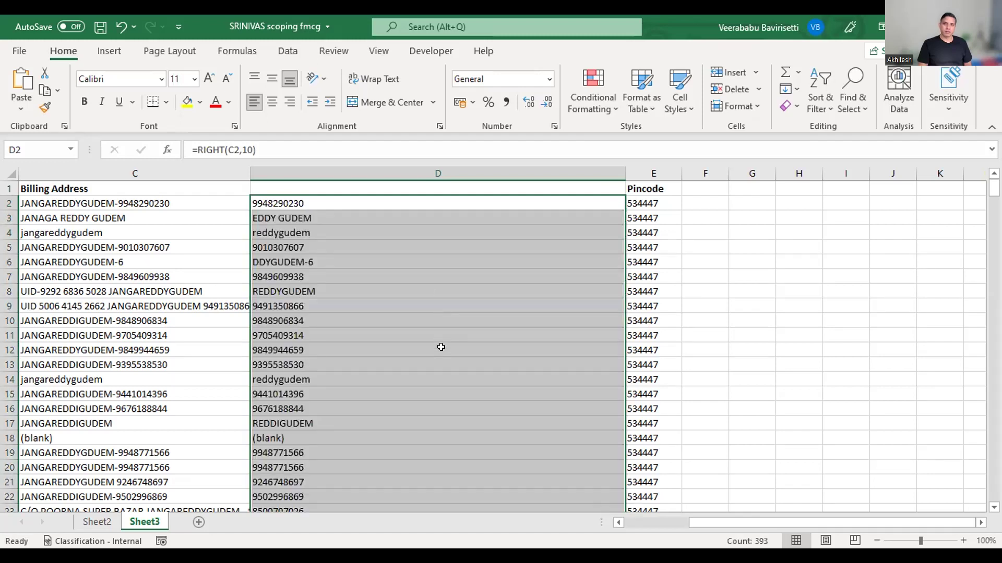
scroll(441, 347, "down", 11)
scroll(440, 347, "down", 10)
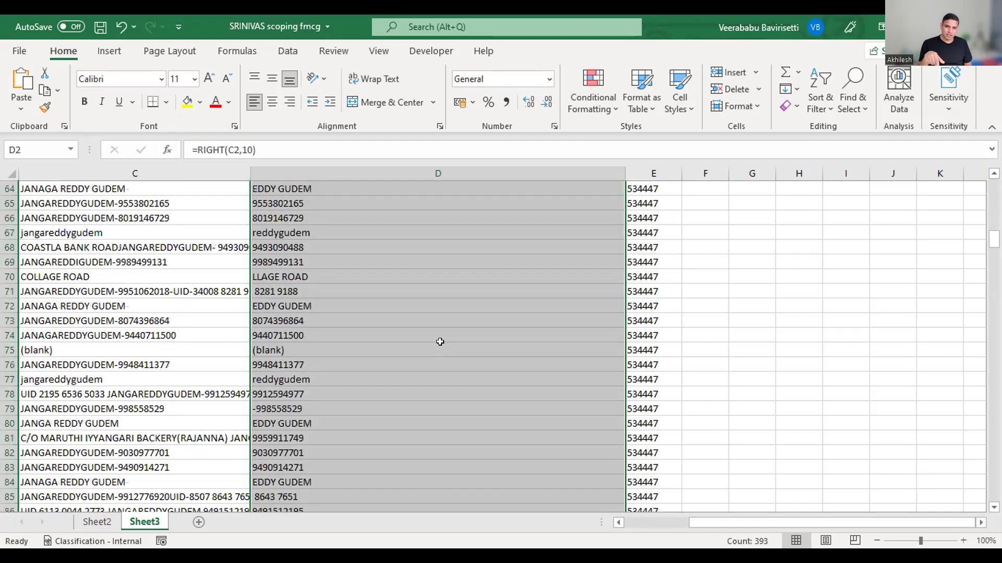
scroll(440, 342, "down", 11)
scroll(440, 340, "down", 12)
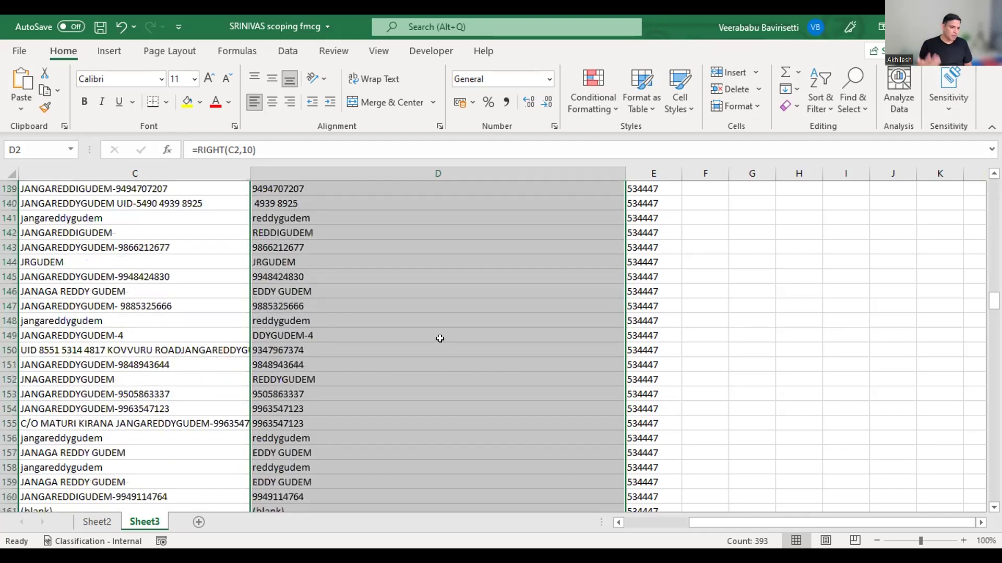
scroll(444, 344, "down", 12)
scroll(448, 347, "up", 8)
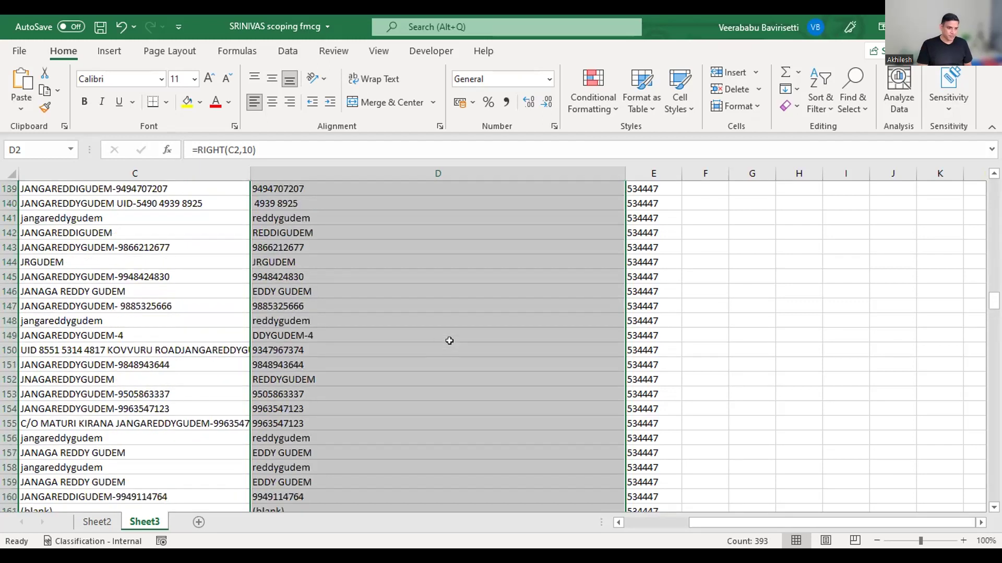
scroll(449, 342, "up", 15)
scroll(441, 326, "up", 20)
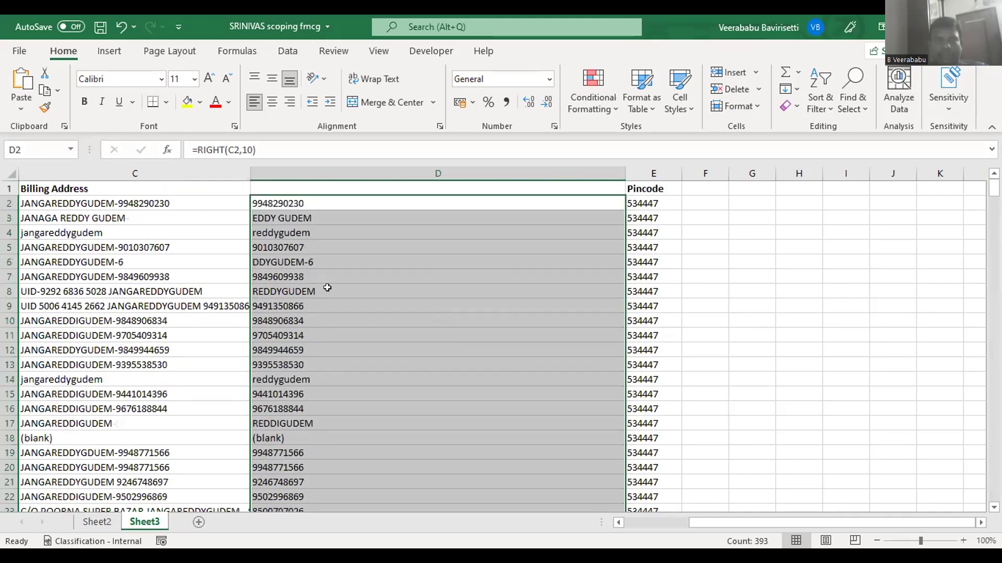
left_click(335, 202)
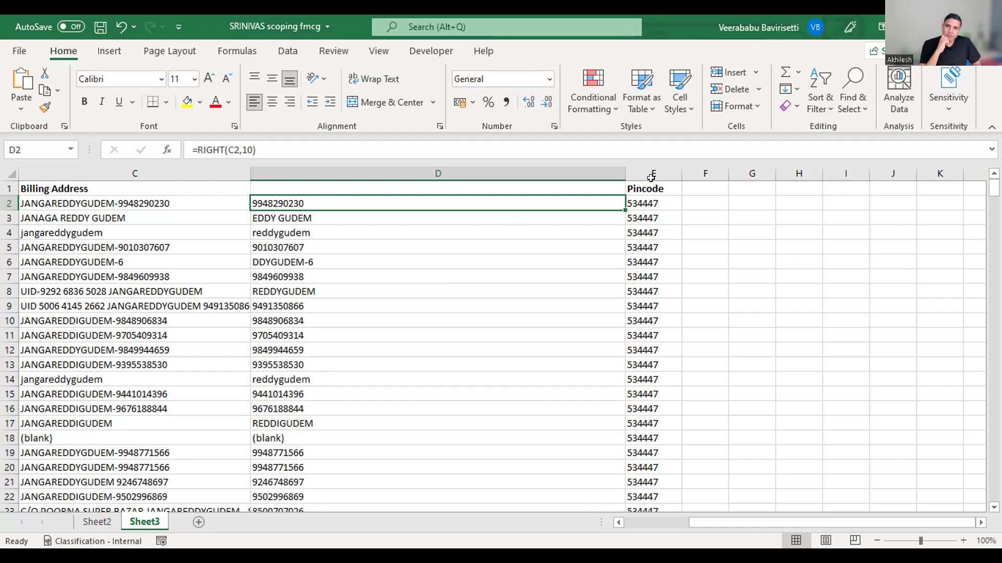
Put D2's =RIGHT(C2,10) formula into edit mode with the cursor after the equals sign.
left_click(693, 204)
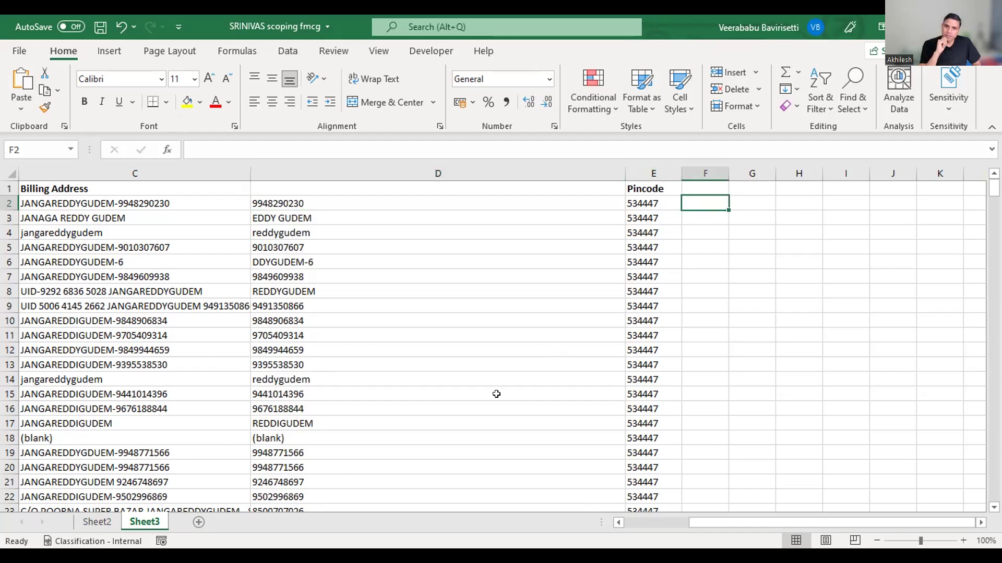
left_click(289, 204)
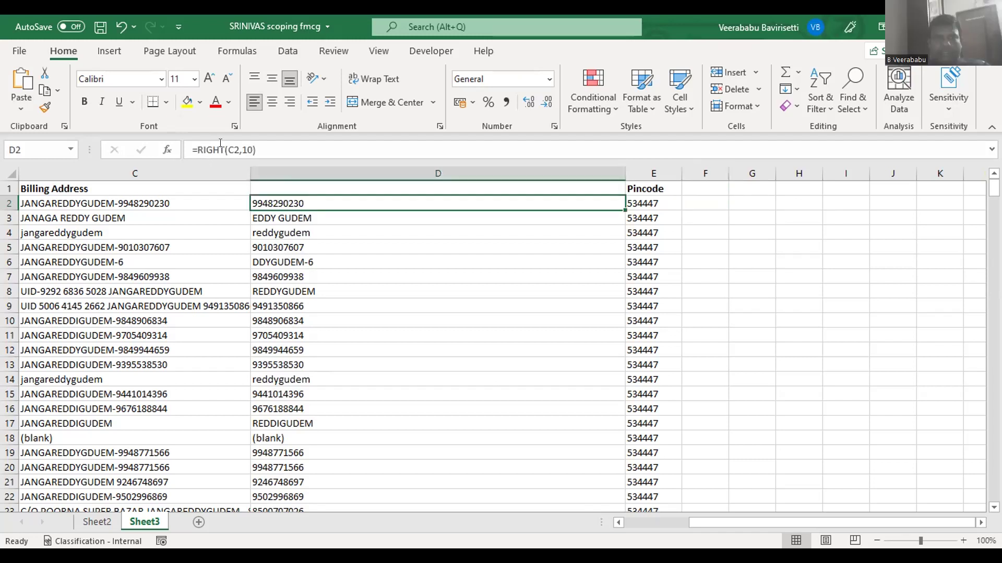
key("F2")
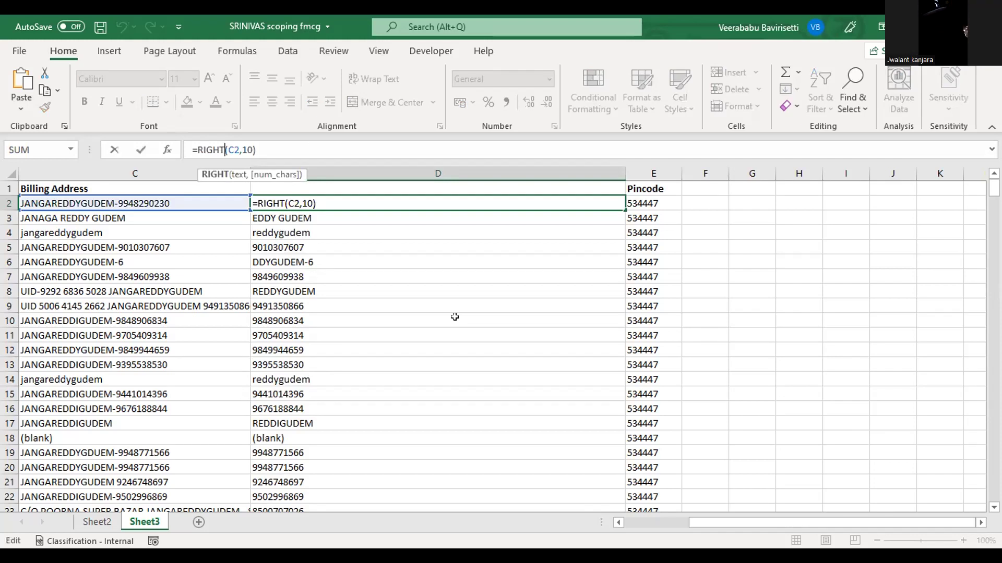
left_click(197, 150)
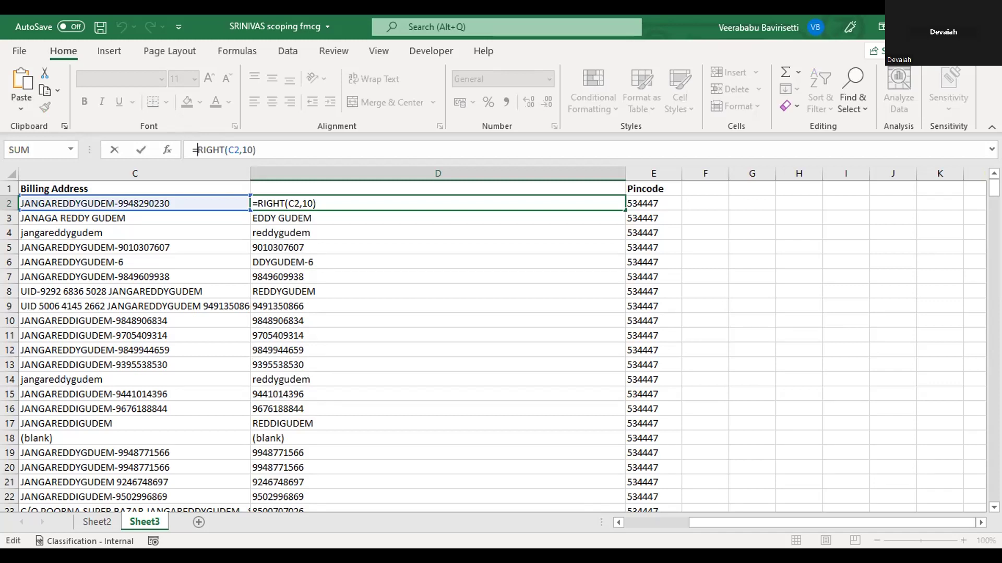
type("if")
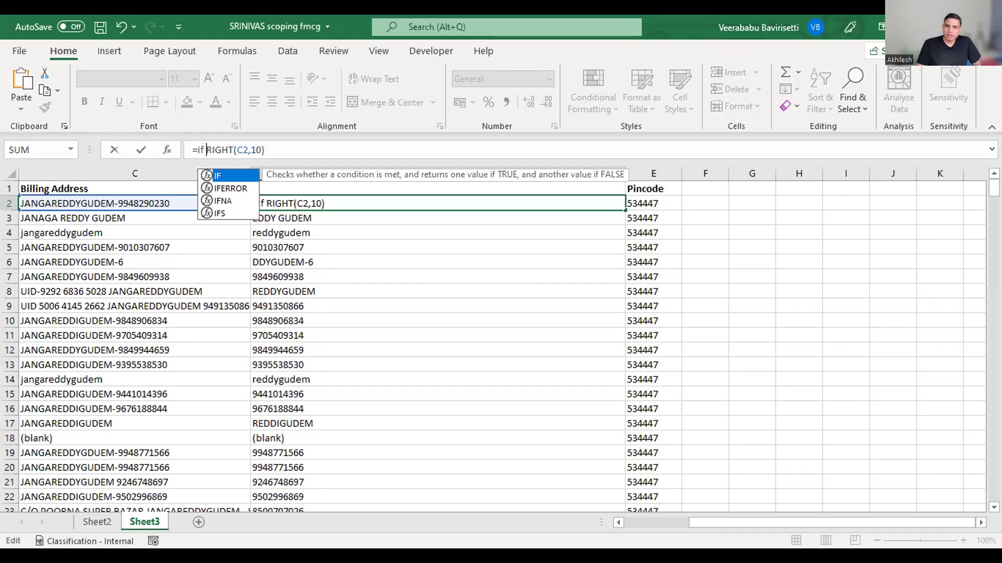
key("BackSpace")
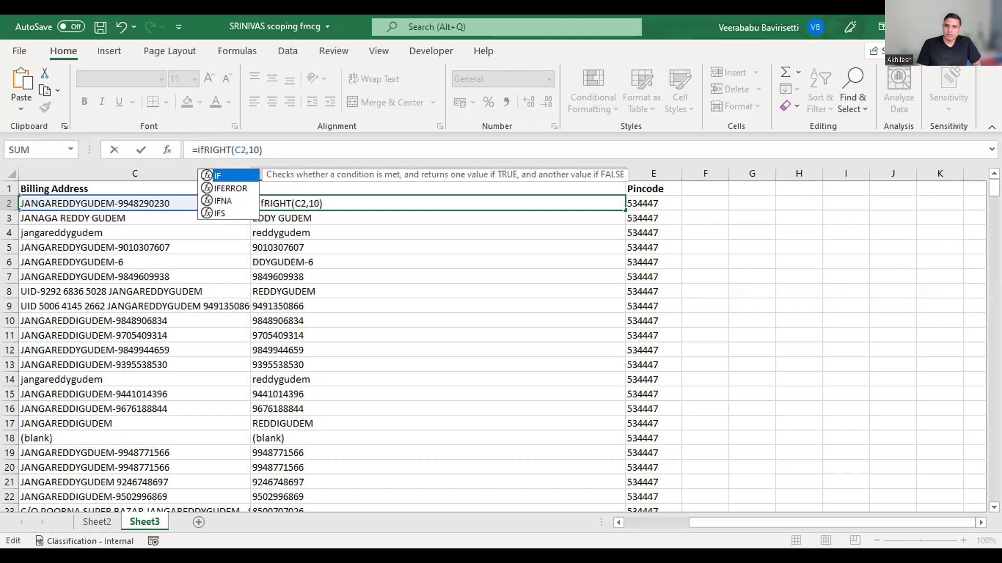
type("(")
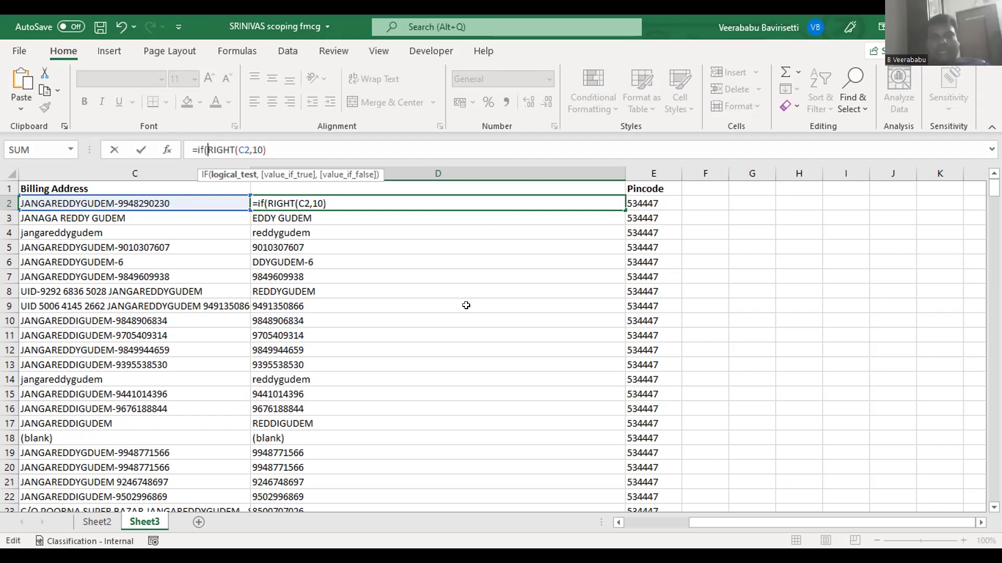
key("BackSpace")
key("BackSpace")
key("BackSpace")
key("ctrl+Return")
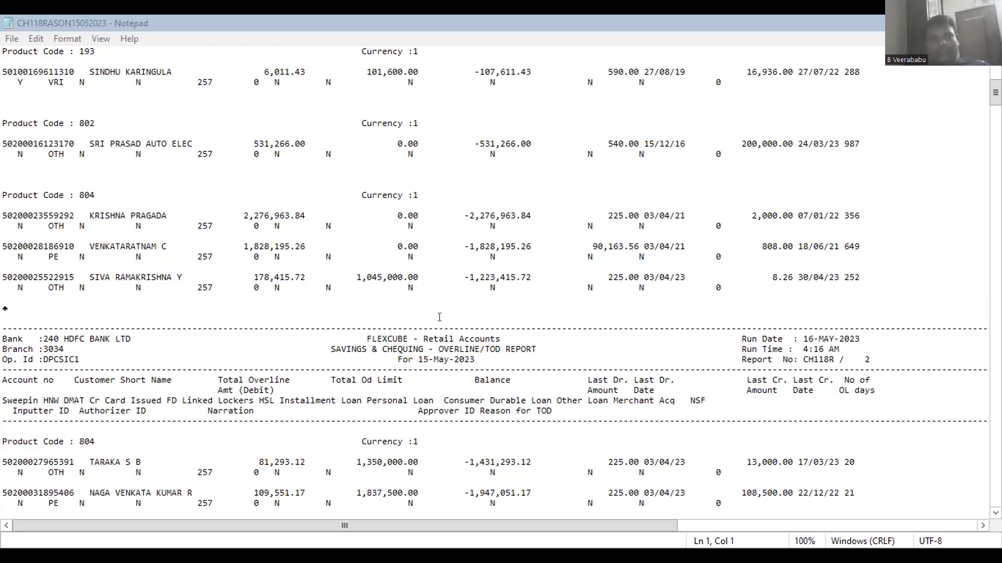
scroll(439, 313, "down", 2)
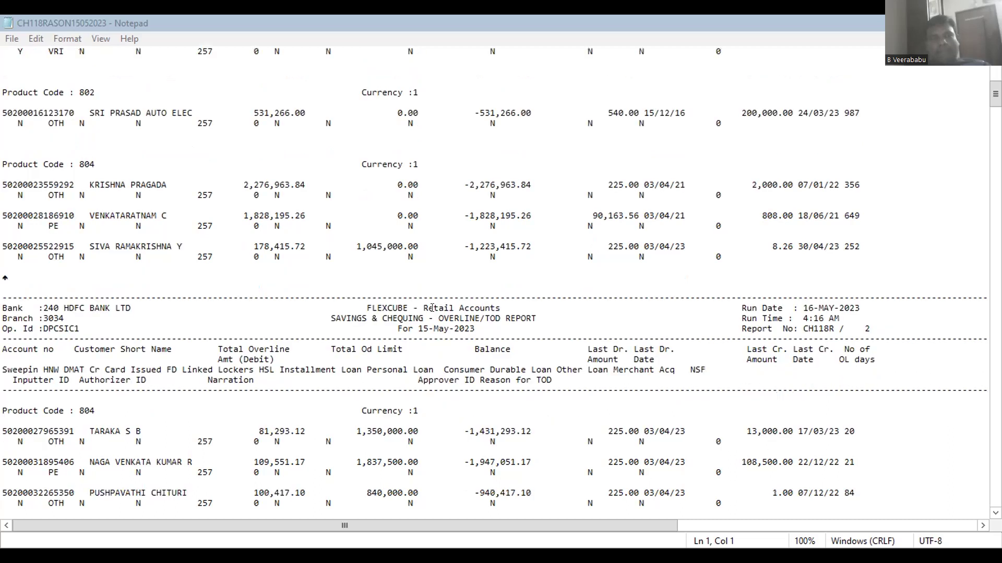
scroll(432, 307, "up", 3)
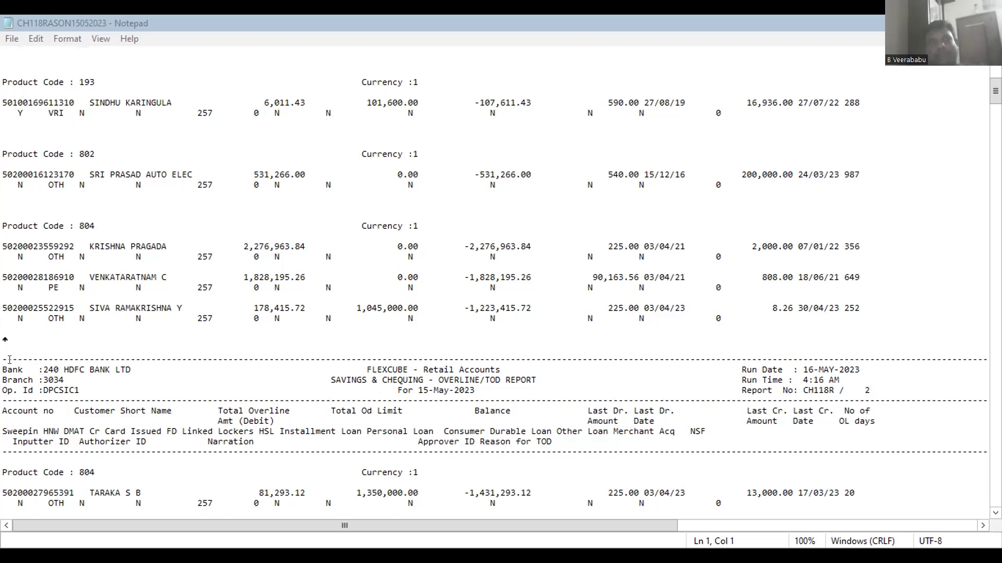
left_click_drag(9, 360, 130, 473)
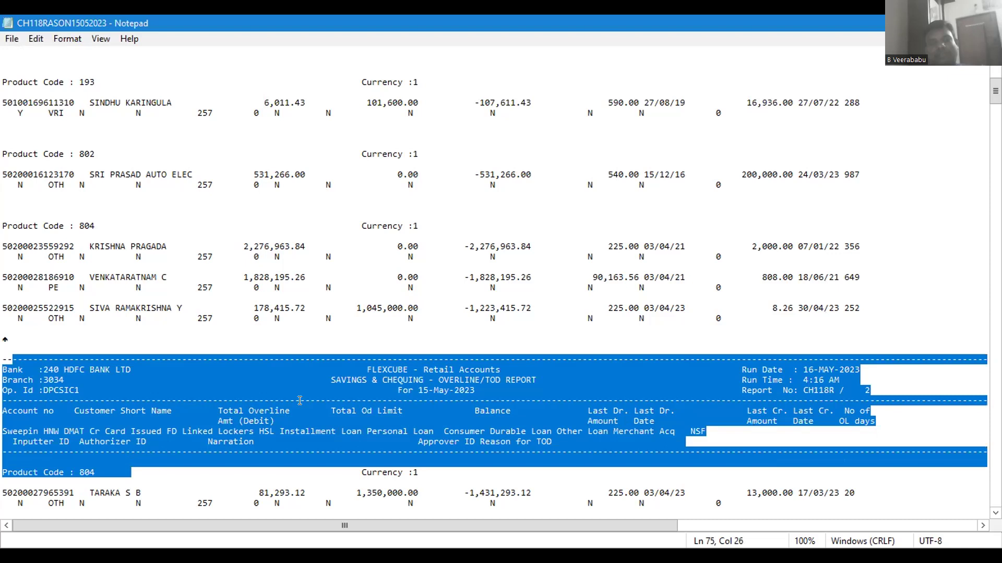
scroll(300, 388, "down", 5)
scroll(300, 388, "down", 19)
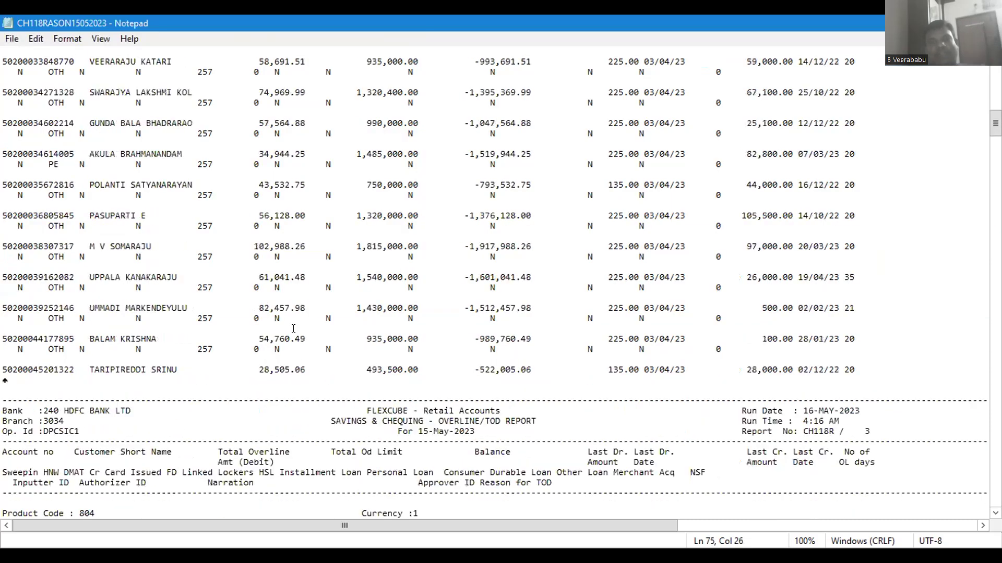
left_click_drag(10, 256, 685, 330)
scroll(527, 375, "down", 2)
scroll(527, 374, "down", 16)
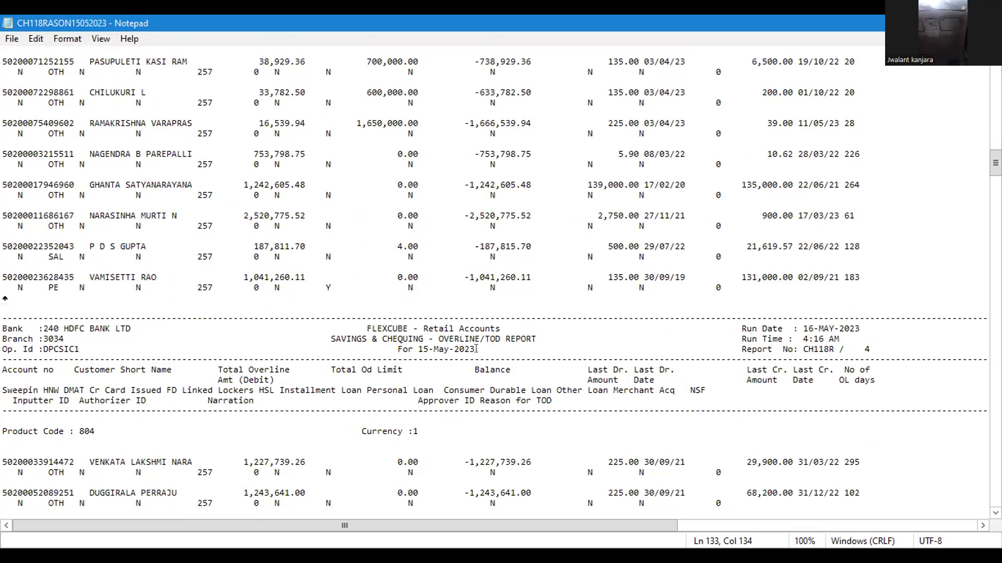
left_click_drag(5, 323, 618, 402)
left_click(545, 258)
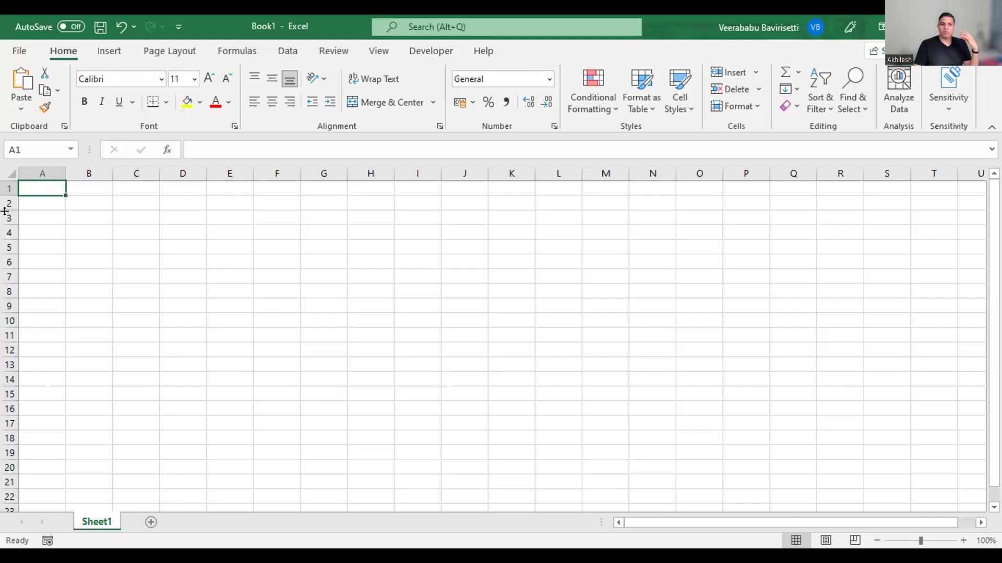
Open the ch118r txt file from the Desktop through File > Open > Browse.
left_click(20, 51)
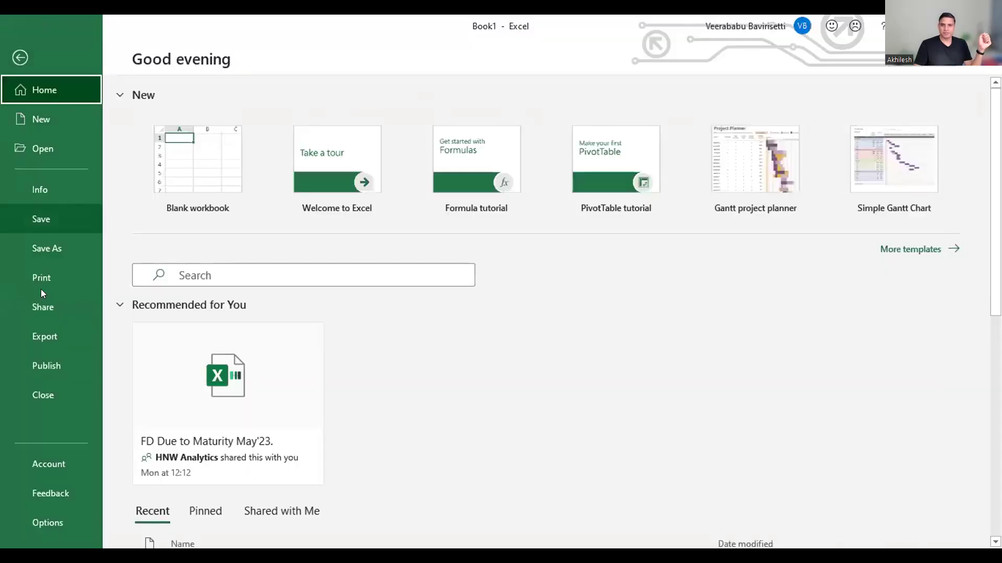
left_click(44, 149)
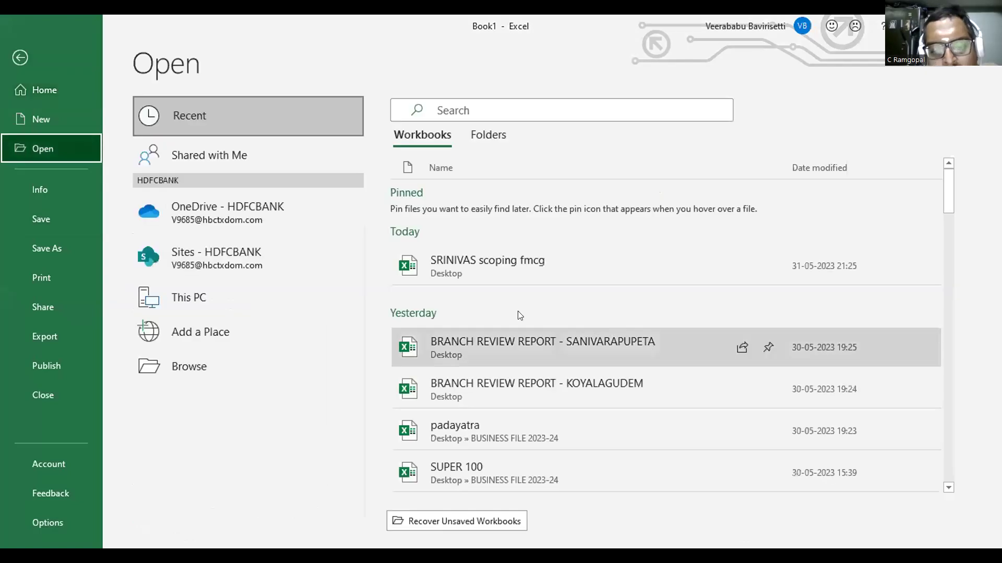
left_click(216, 369)
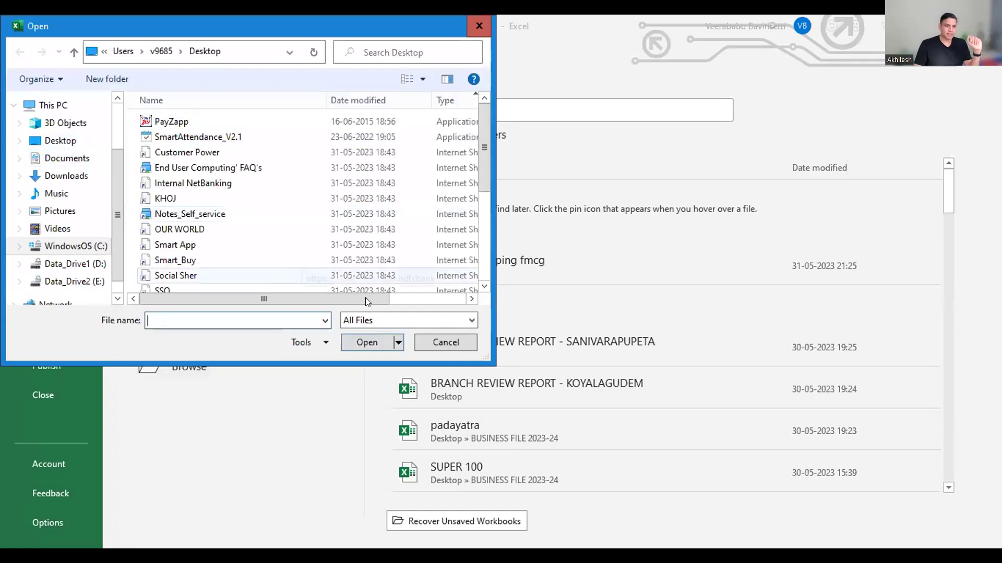
scroll(346, 246, "down", 4)
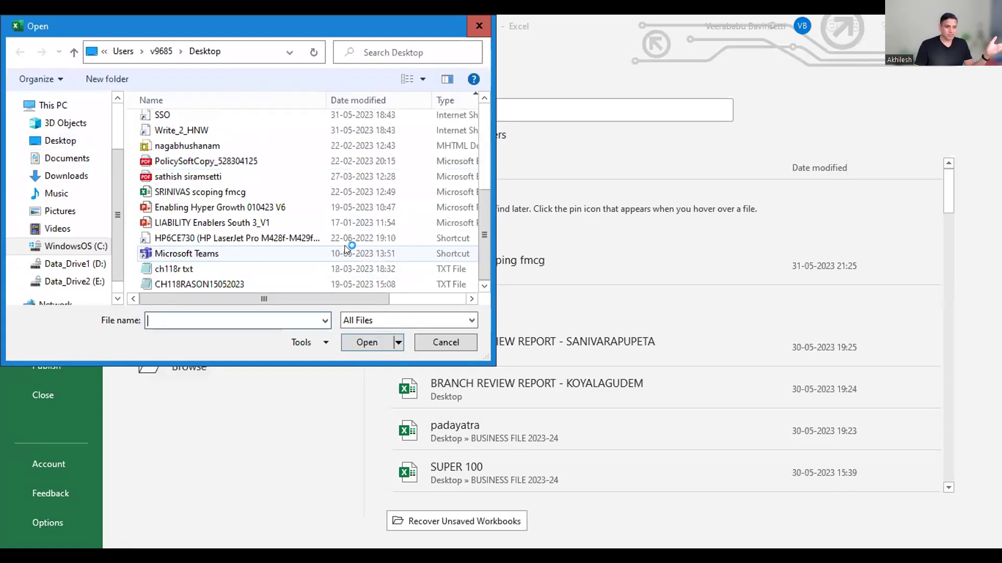
double_click(275, 269)
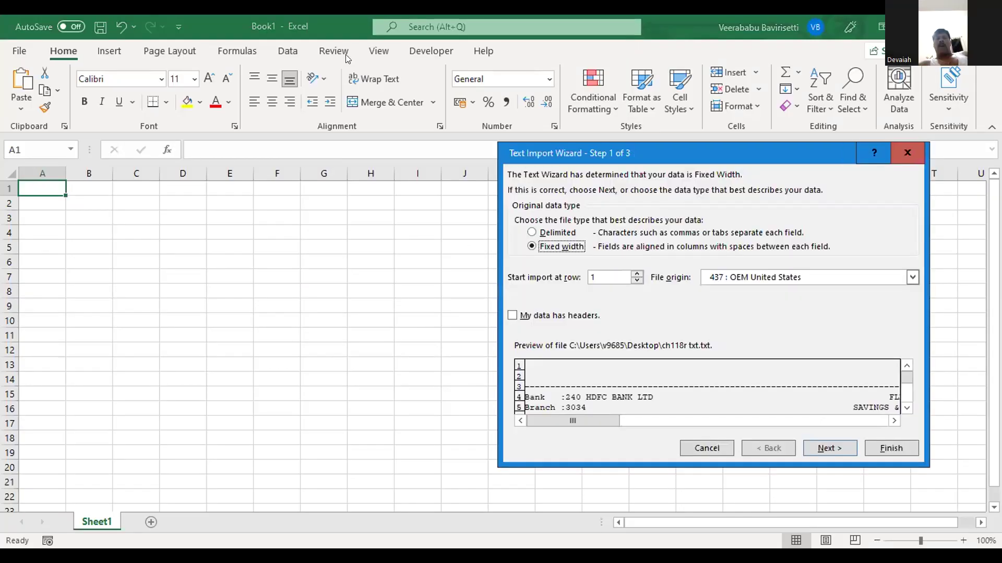
Review the file preview and keep Fixed width as the import data type.
left_click_drag(634, 151, 347, 52)
left_click(621, 310)
left_click(621, 310)
left_click(621, 309)
left_click(620, 309)
left_click(620, 309)
left_click(619, 309)
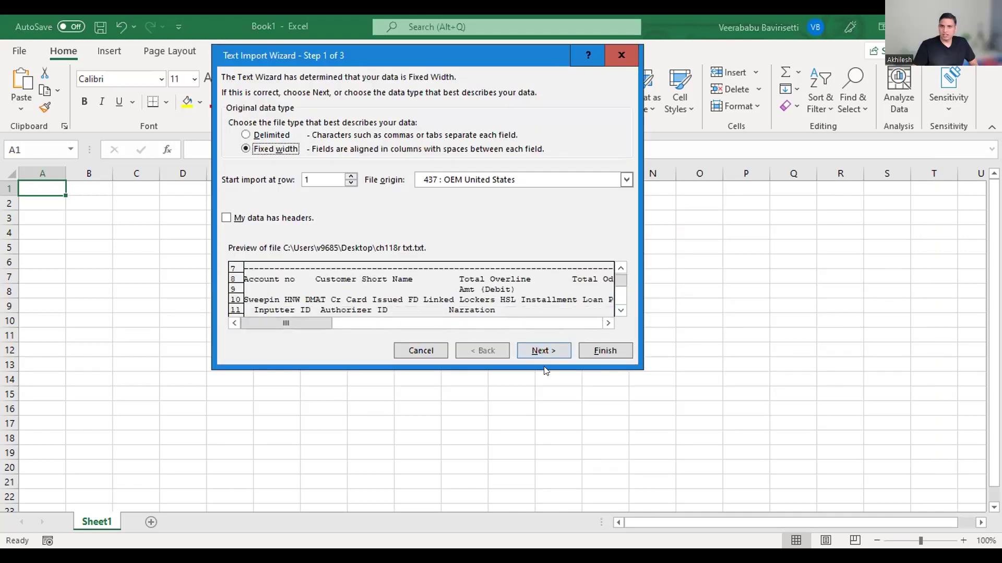
left_click(543, 350)
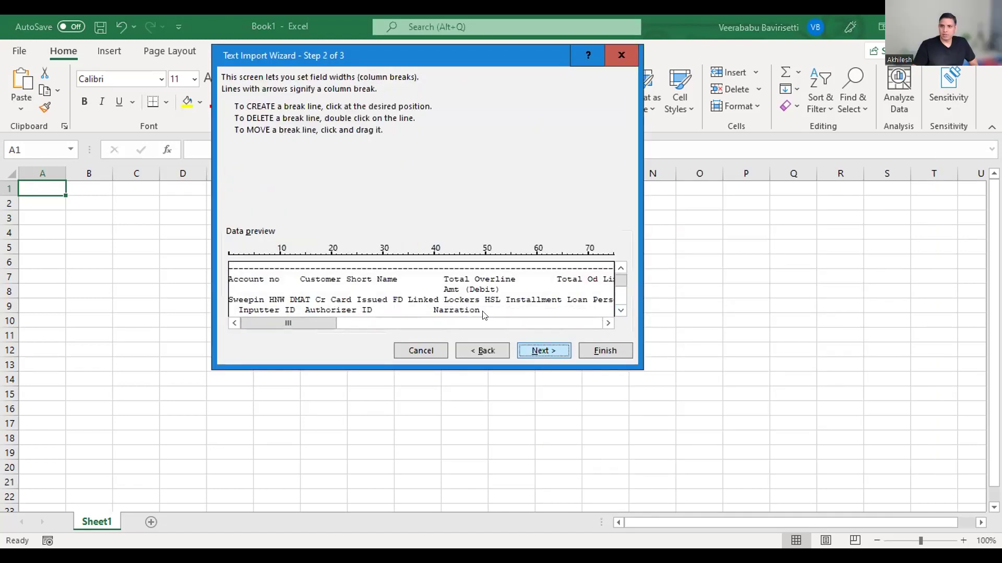
Add three column breaks, after the account number and between report fields, before Step 3.
left_click(620, 310)
left_click(620, 310)
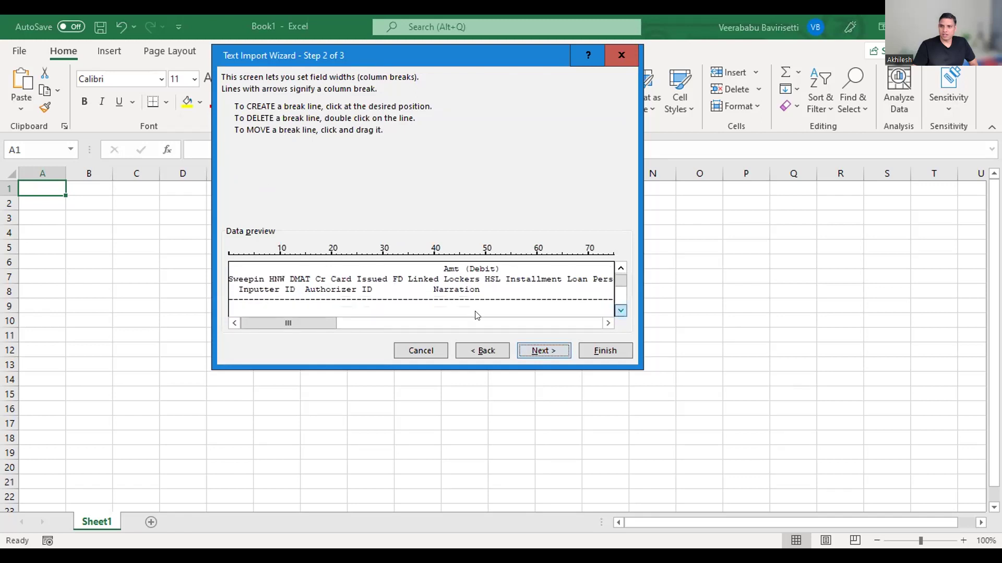
left_click(622, 310)
left_click(622, 311)
left_click(622, 311)
left_click(622, 310)
left_click(621, 311)
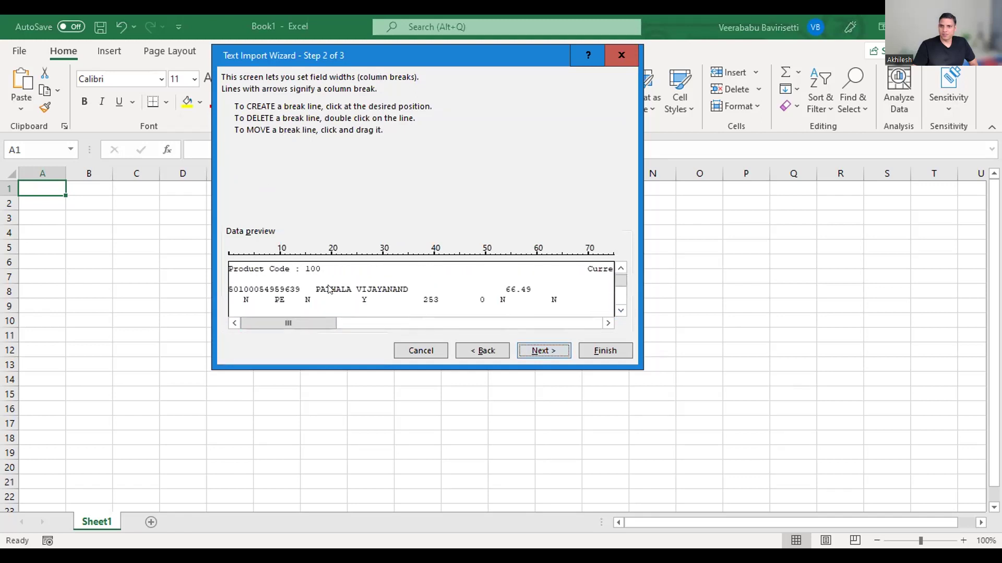
left_click(305, 267)
left_click(418, 266)
left_click(546, 269)
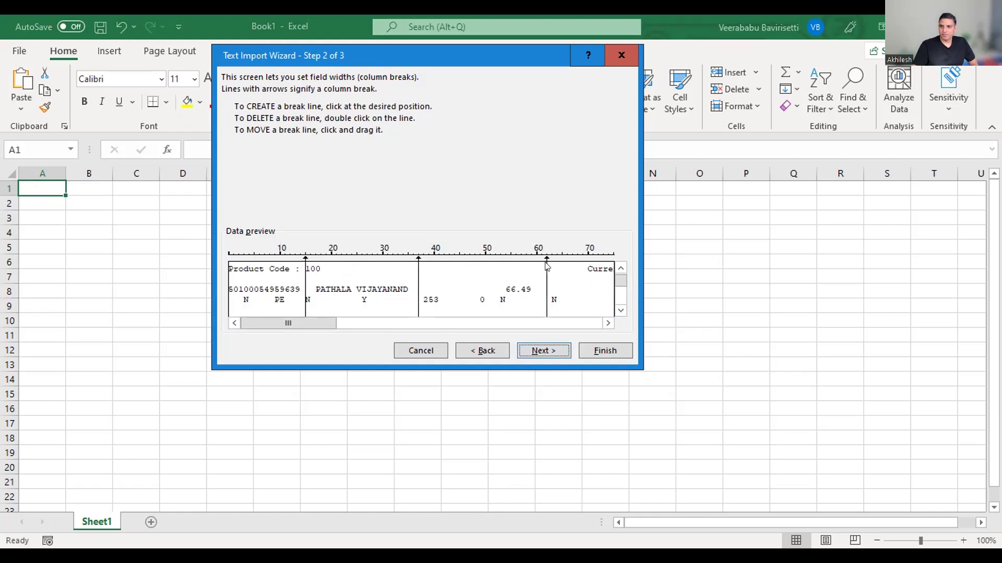
left_click(545, 351)
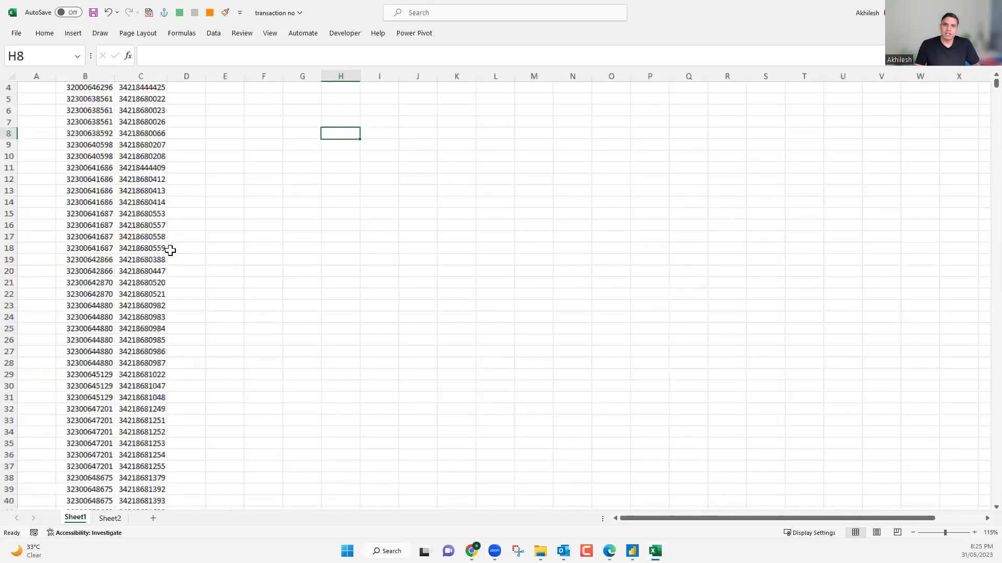
Delete the empty column A and empty row 1 so headers start at A1.
scroll(170, 250, "up", 2)
scroll(66, 94, "up", 3)
left_click(49, 116)
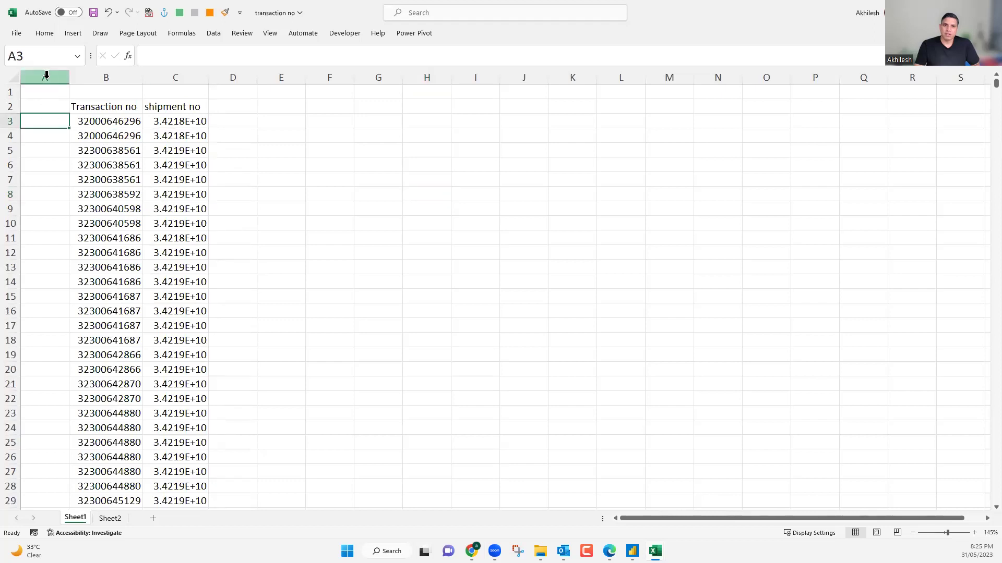
left_click(47, 76)
key("ctrl+minus")
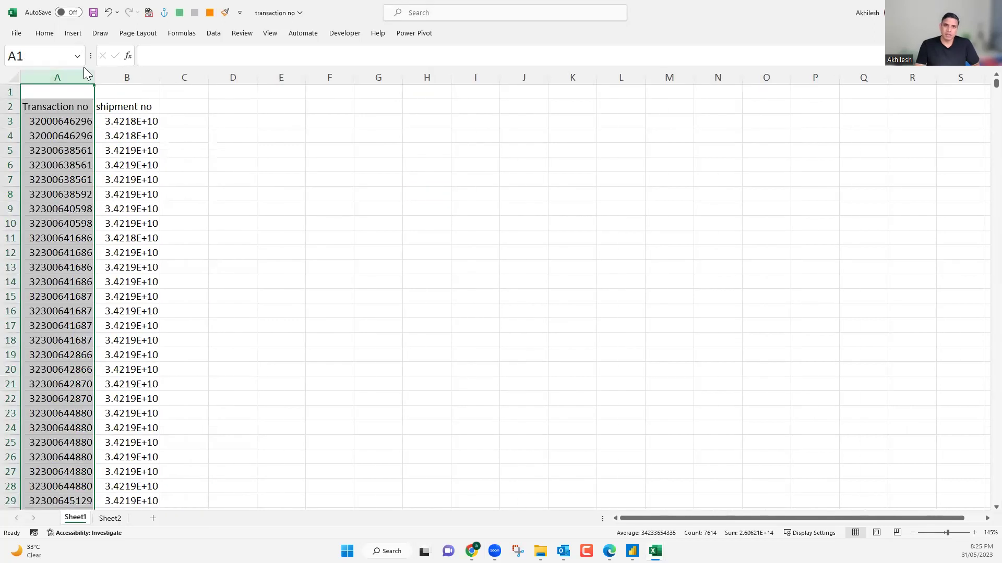
left_click(11, 92)
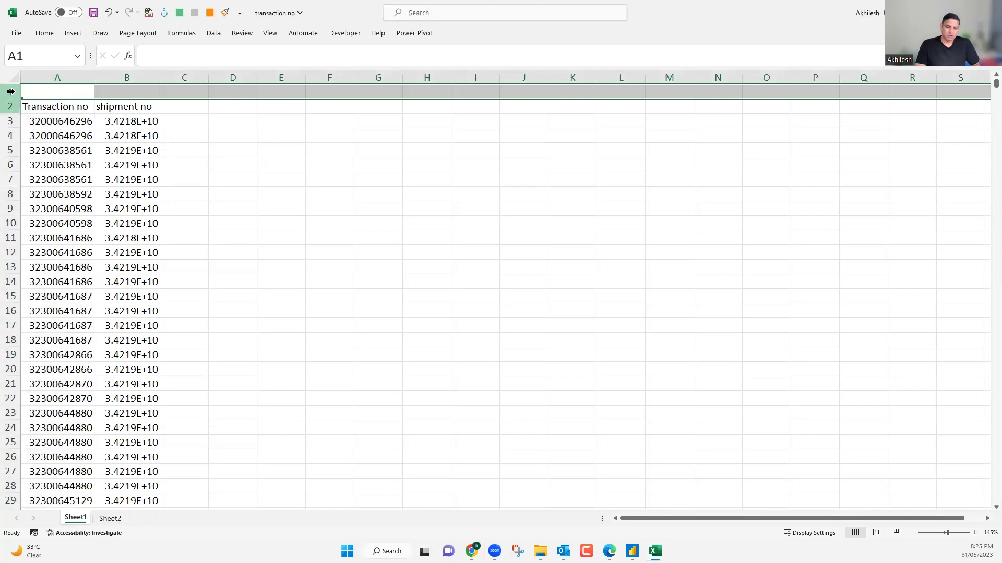
key("ctrl+minus")
left_click_drag(168, 77, 190, 78)
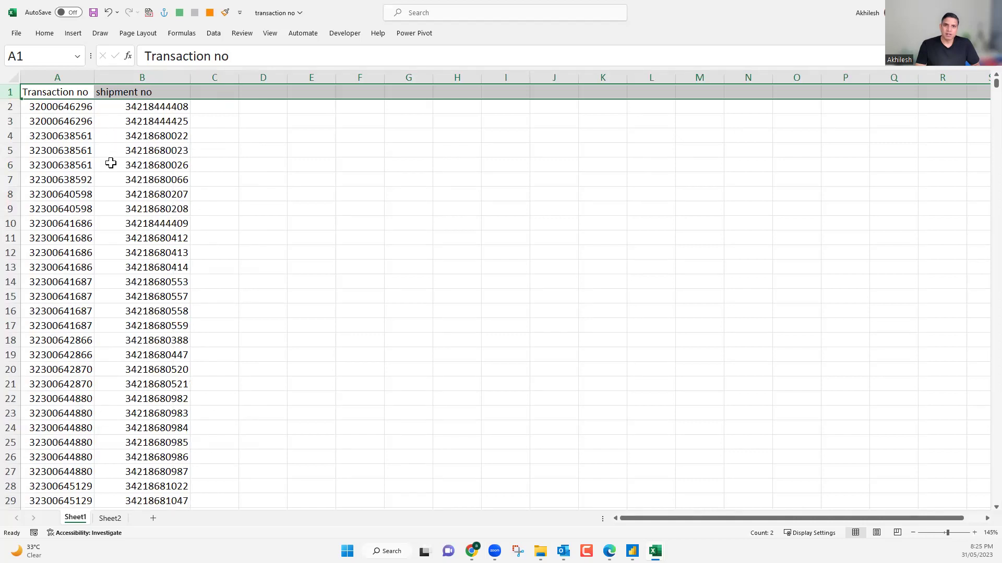
left_click(81, 136)
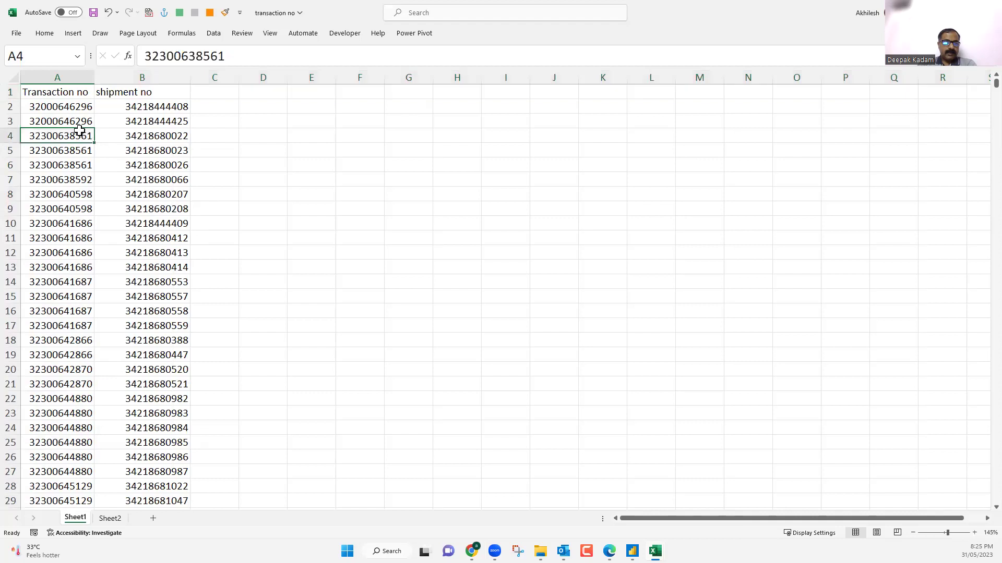
left_click(141, 138)
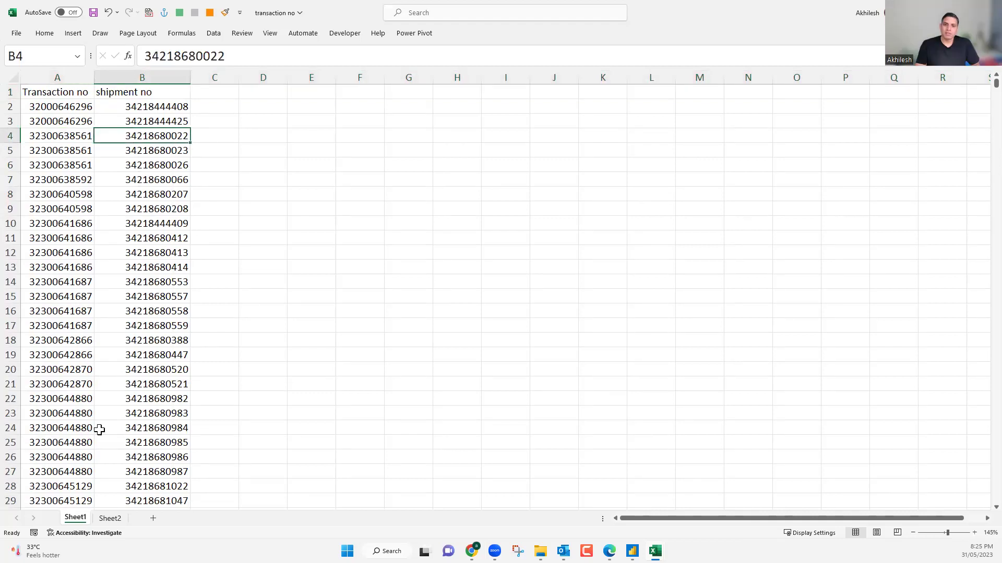
Copy Sheet2's Transaction no column into Sheet1 column F, shifting it up so the header sits in F1.
left_click(111, 519)
scroll(65, 137, "up", 1)
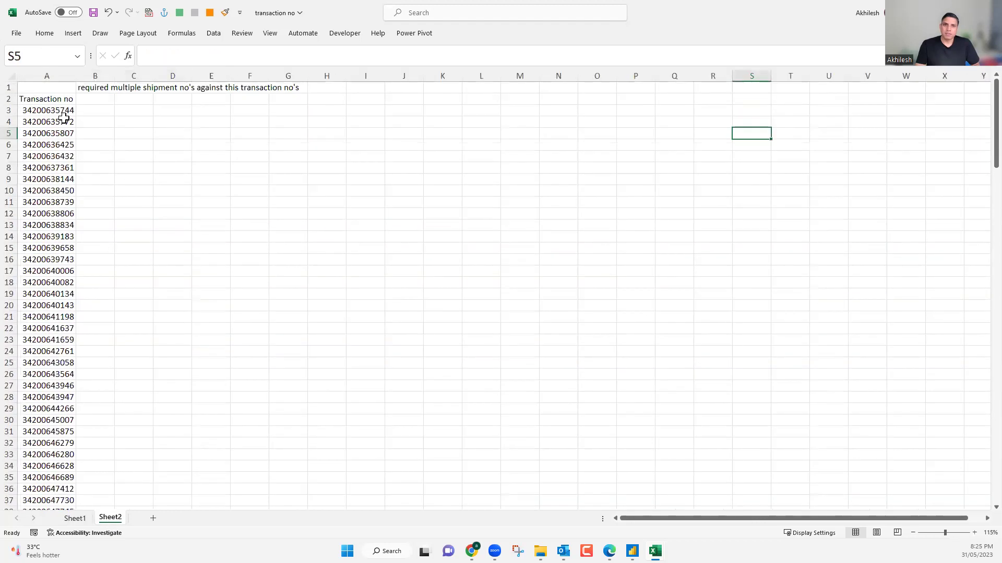
left_click(55, 76)
key("ctrl+c")
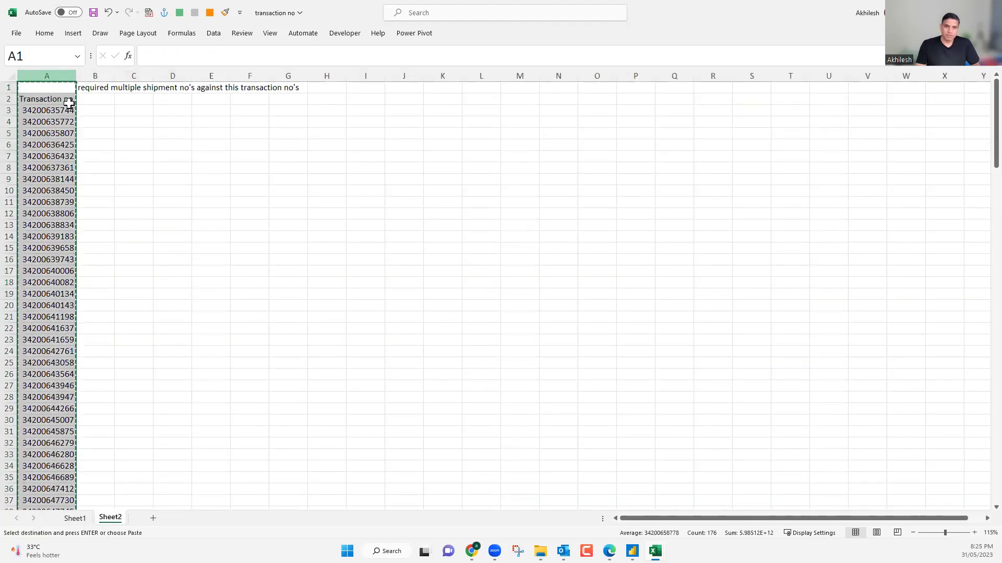
left_click(75, 518)
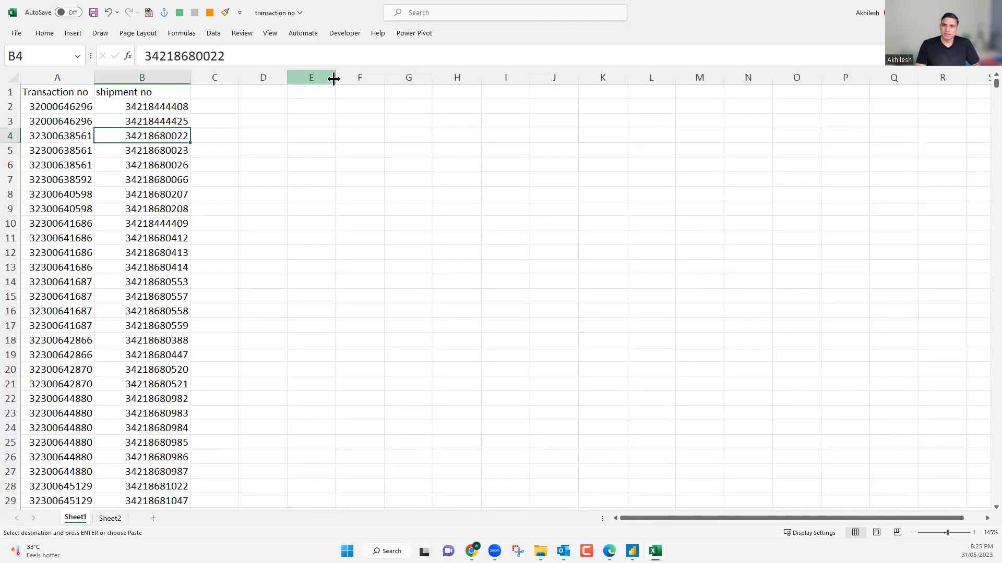
left_click(362, 77)
key("ctrl+v")
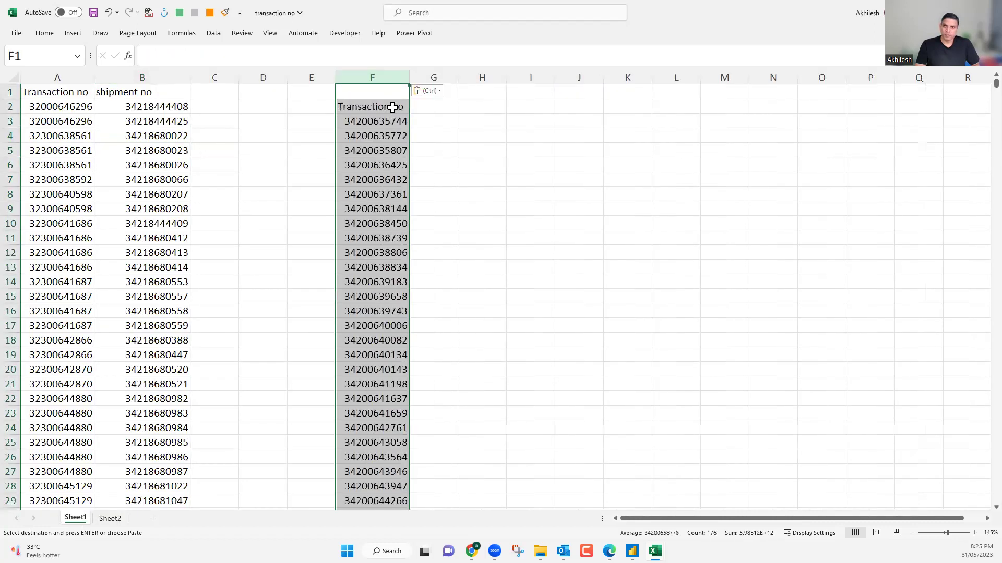
left_click(390, 117)
left_click(380, 93)
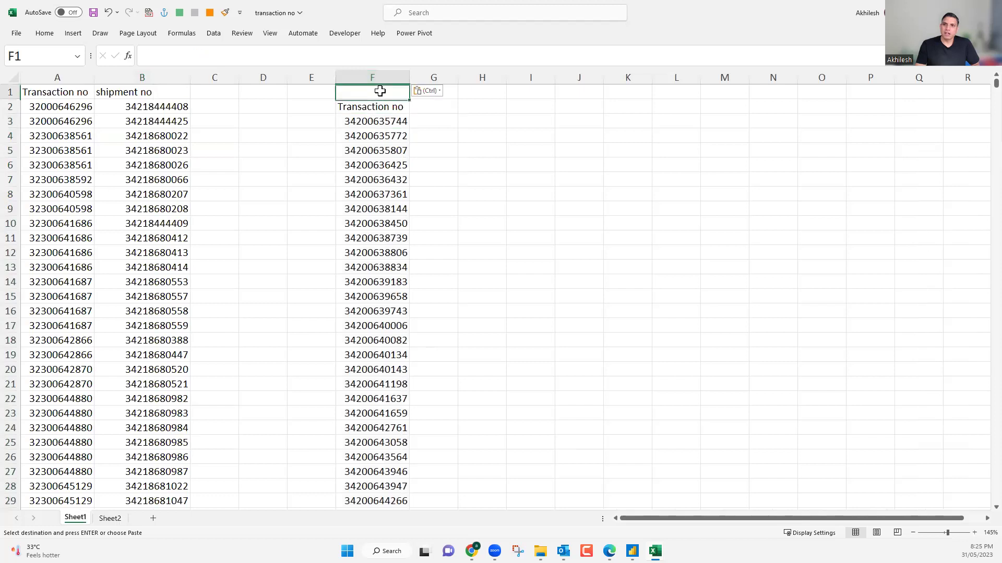
key("ctrl+minus")
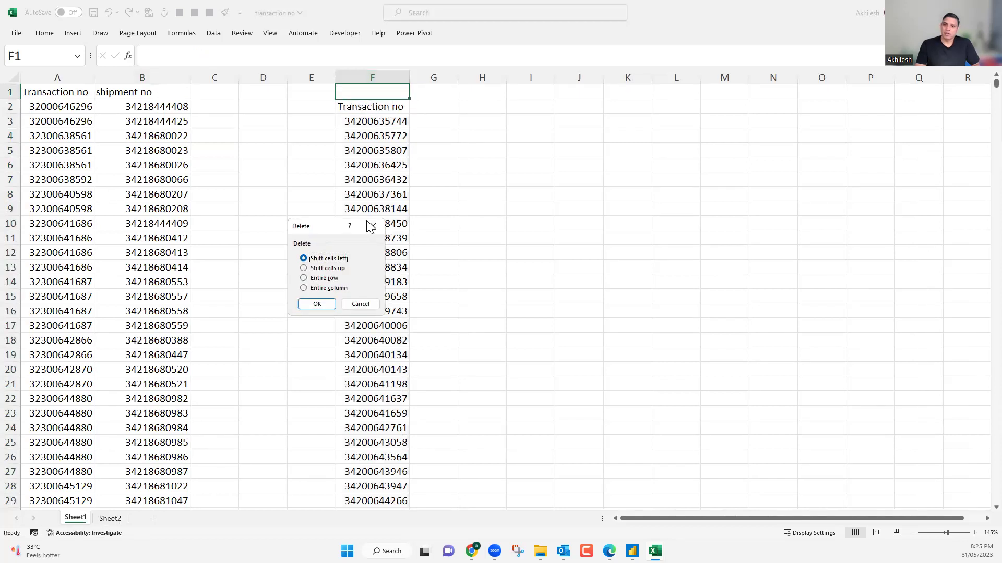
left_click(325, 304)
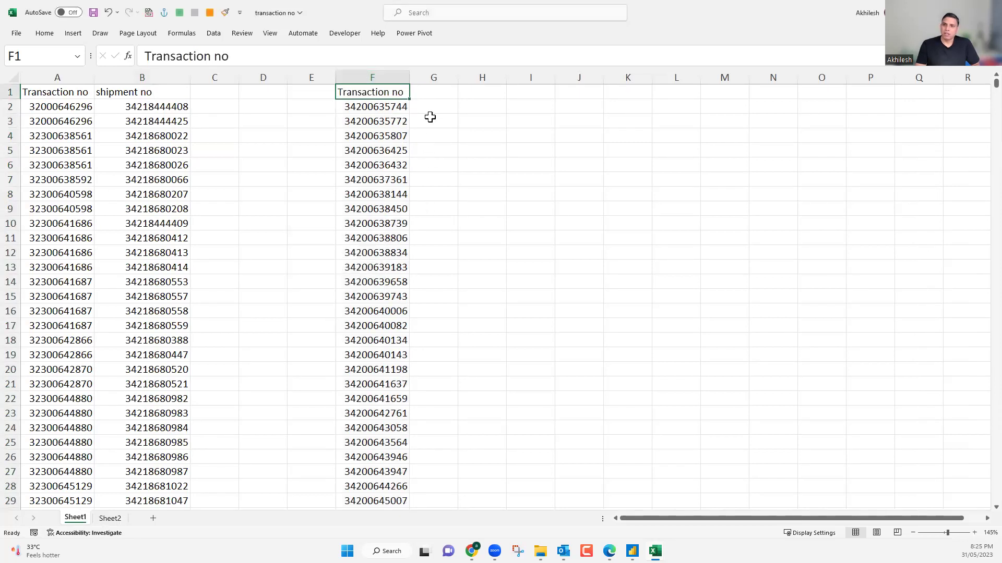
Head G1 'Shipment No' and widen column G to 31.
left_click(434, 107)
left_click_drag(455, 77, 585, 77)
left_click(463, 93)
type("Shi")
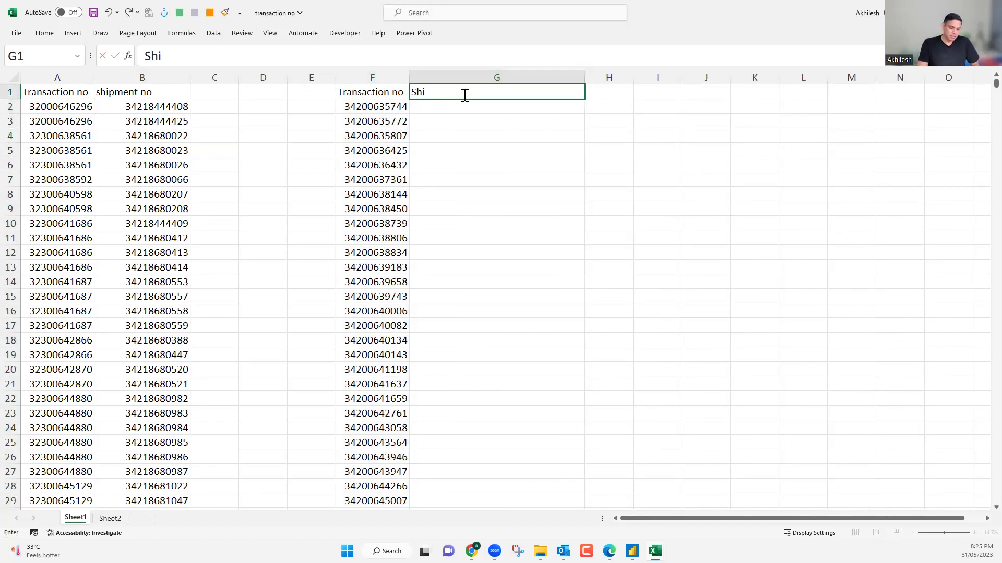
type("pment")
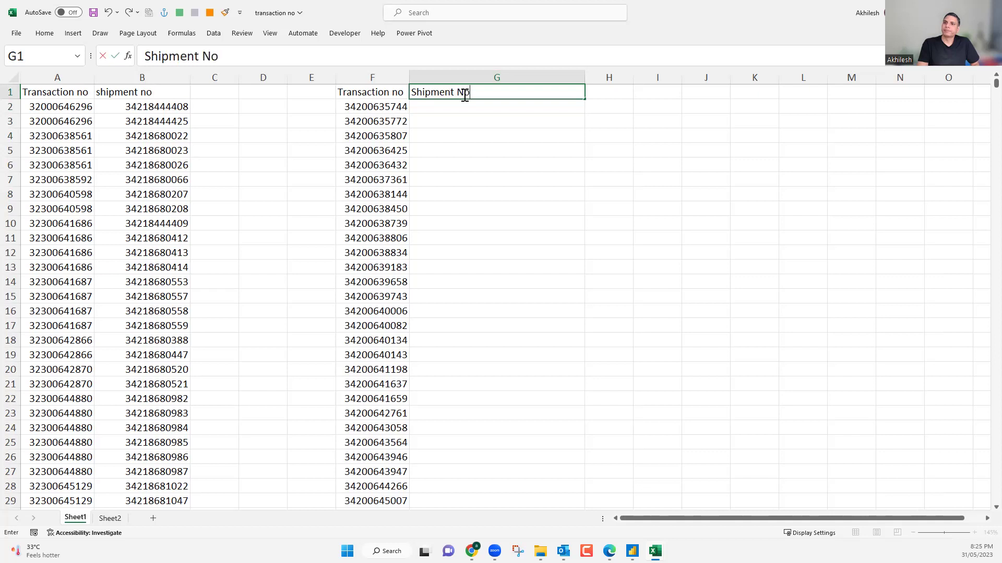
type(" No")
key("Return")
left_click_drag(586, 77, 620, 79)
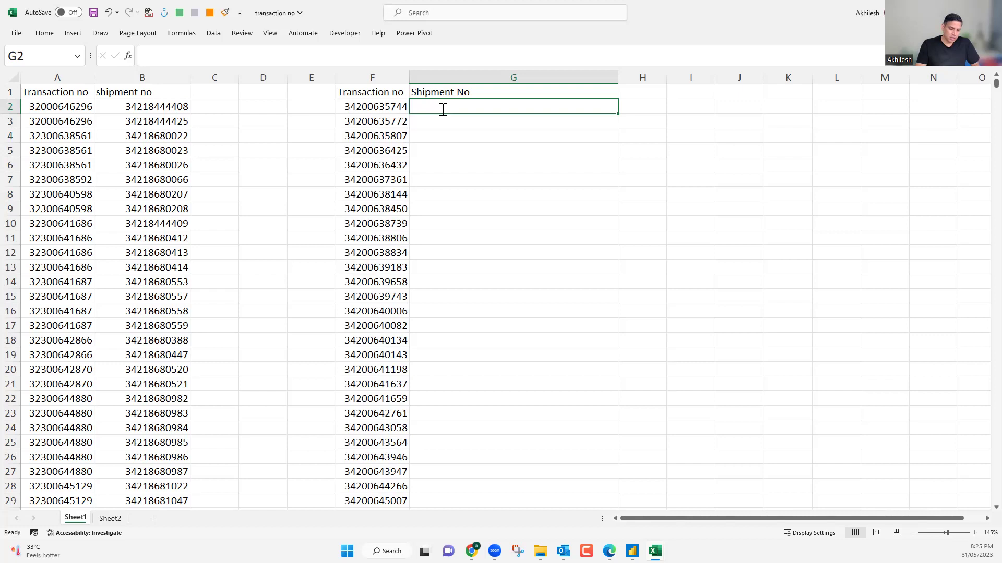
Start a FILTER formula in G2 returning the shipment range B2:B7614.
type("=fi")
key("Tab")
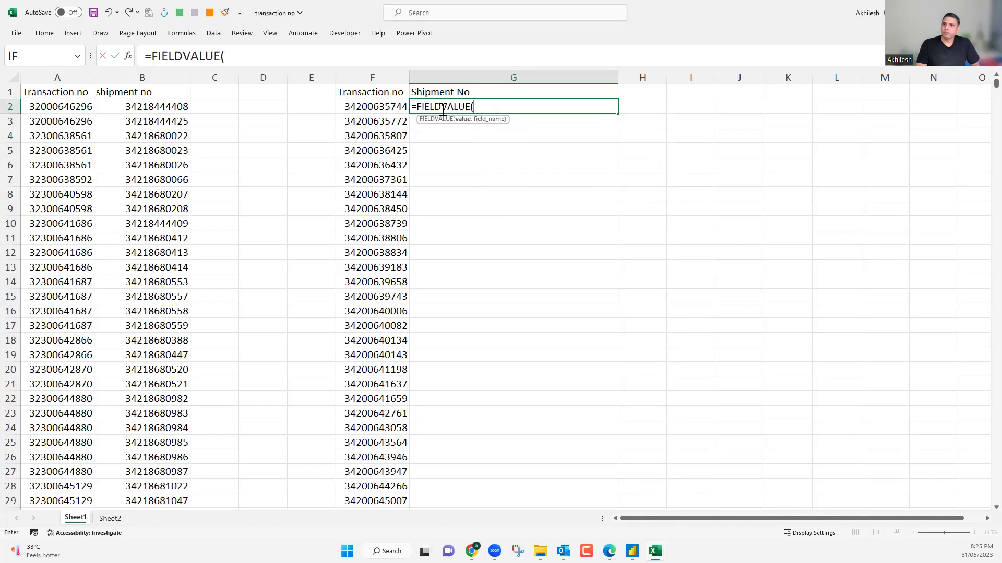
key("BackSpace")
key("BackSpace")
key("BackSpace")
key("BackSpace")
key("BackSpace")
key("BackSpace")
key("BackSpace")
key("BackSpace")
key("BackSpace")
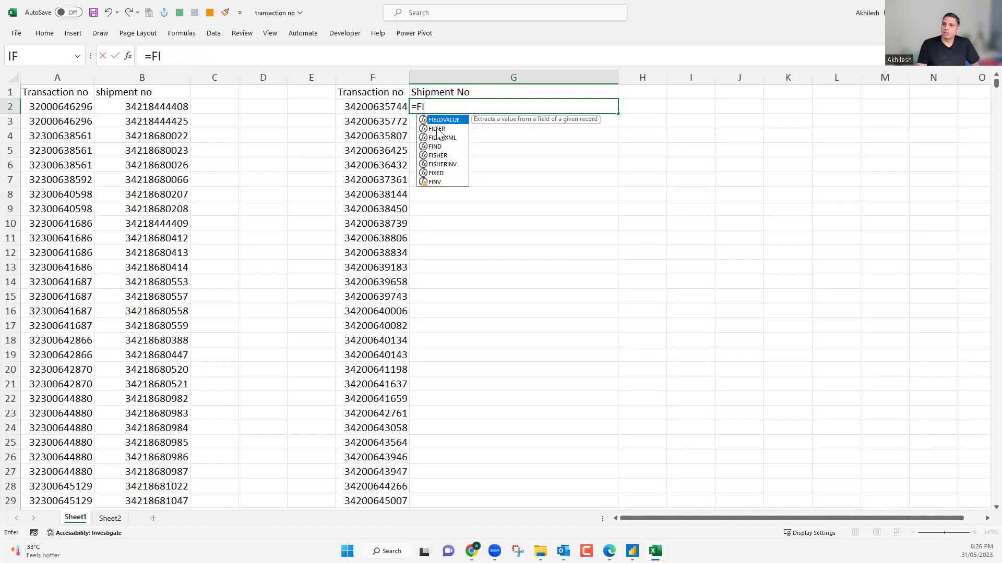
double_click(437, 129)
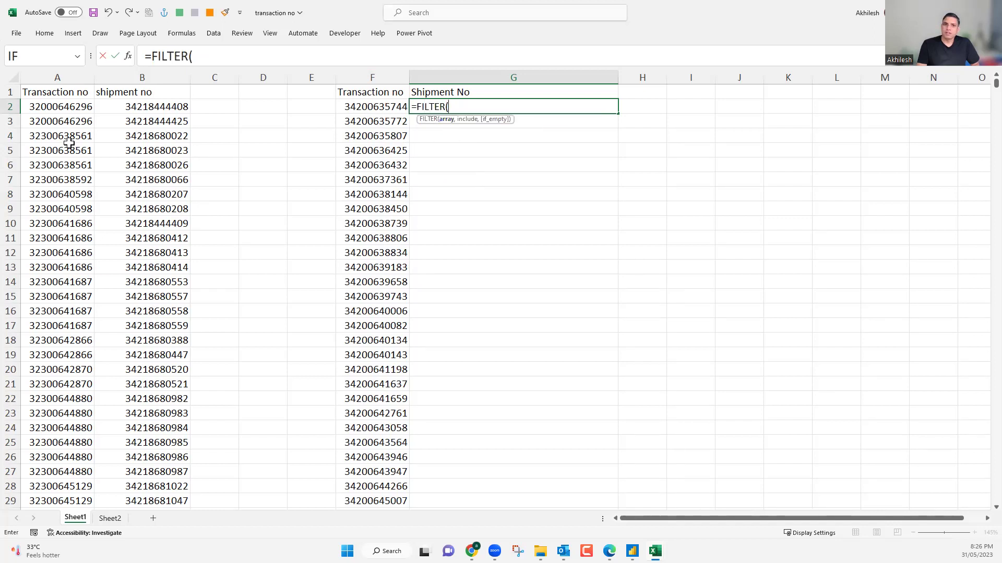
left_click_drag(65, 93, 157, 108)
left_click(73, 105)
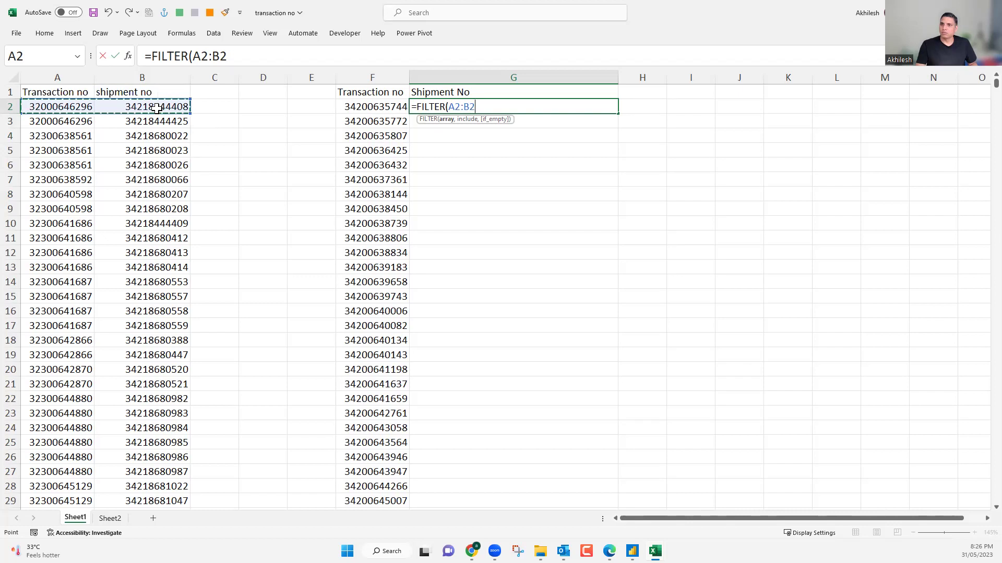
key("ctrl+shift+Down")
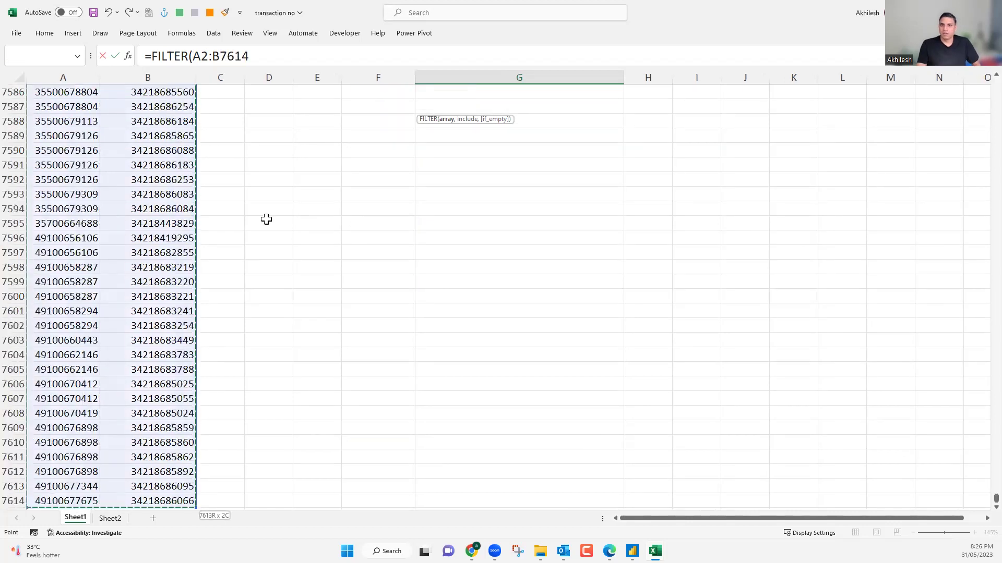
scroll(355, 220, "up", 20)
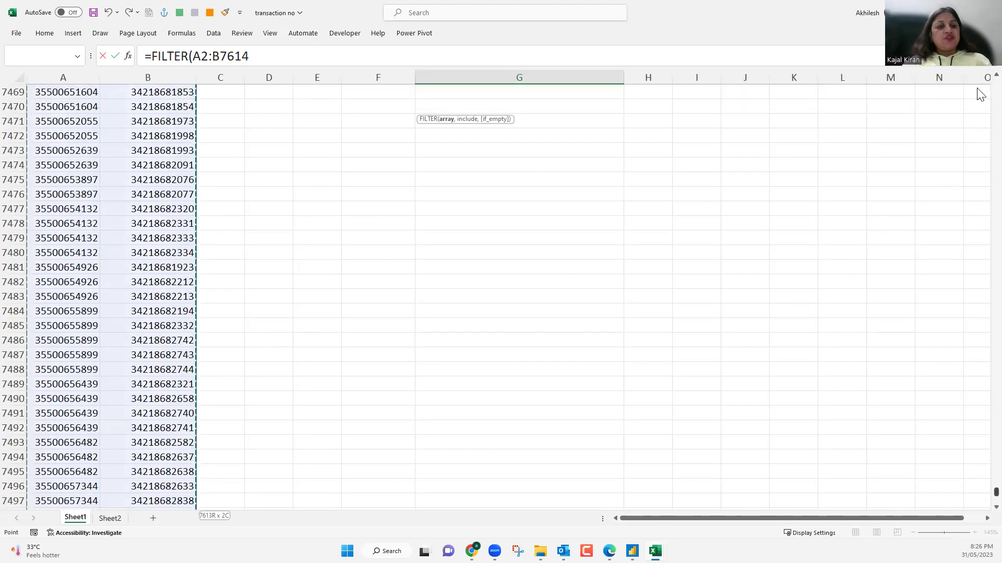
key("ctrl+BackSpace")
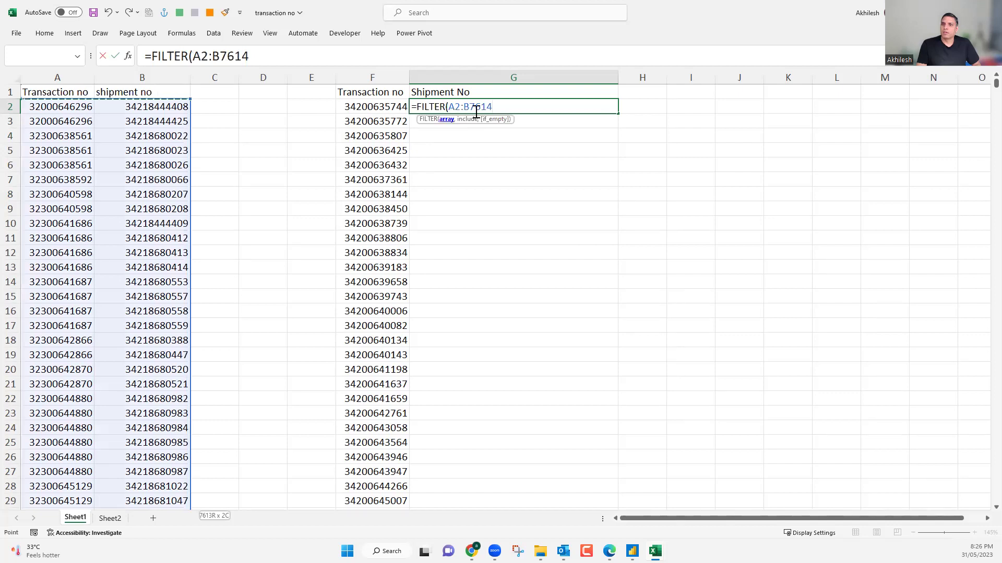
left_click(77, 106)
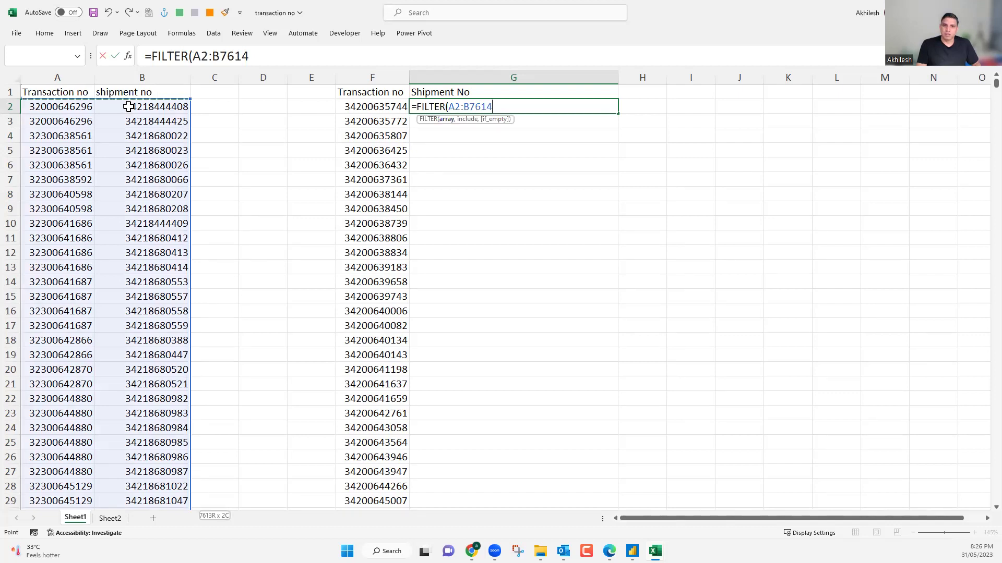
key("Right")
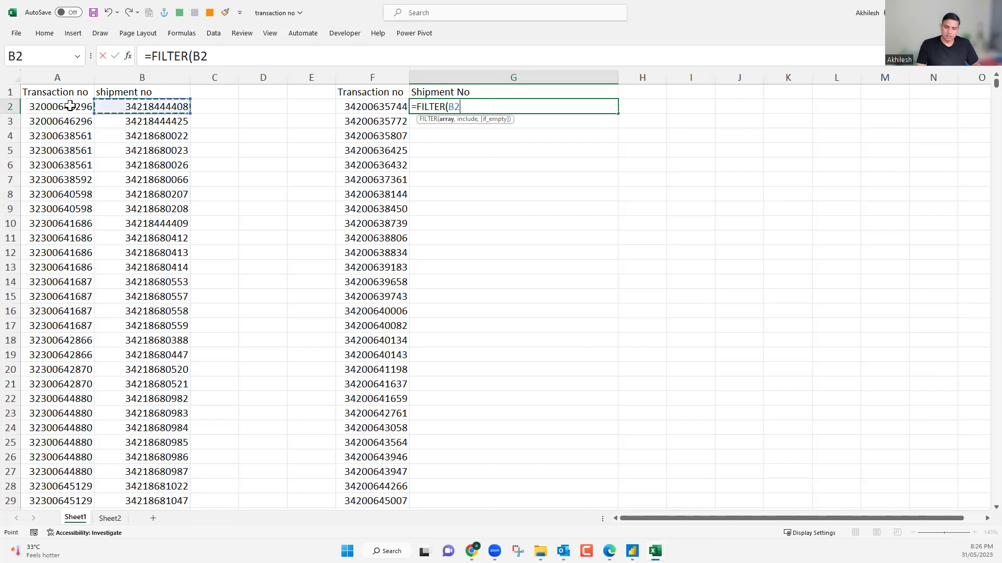
key("Left")
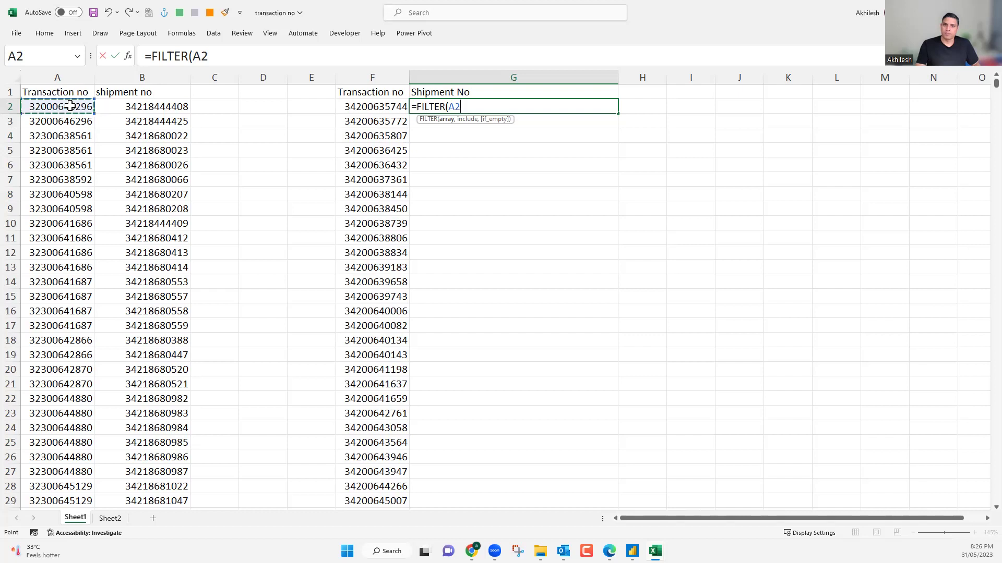
key("Right")
key("ctrl+shift+Down")
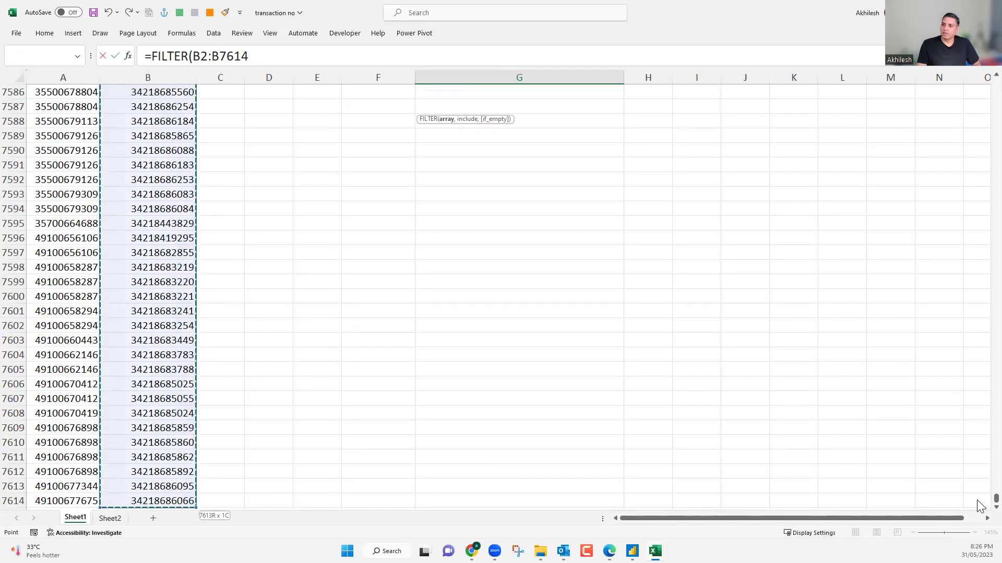
key("ctrl+BackSpace")
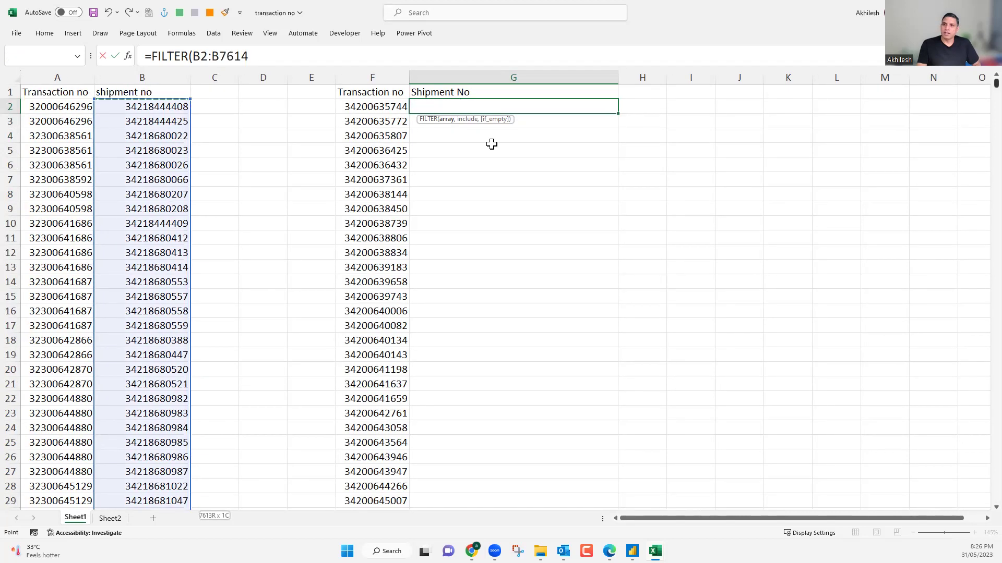
Add the condition A2:A7614=F2, commit the FILTER formula, and try filling it down.
type(",")
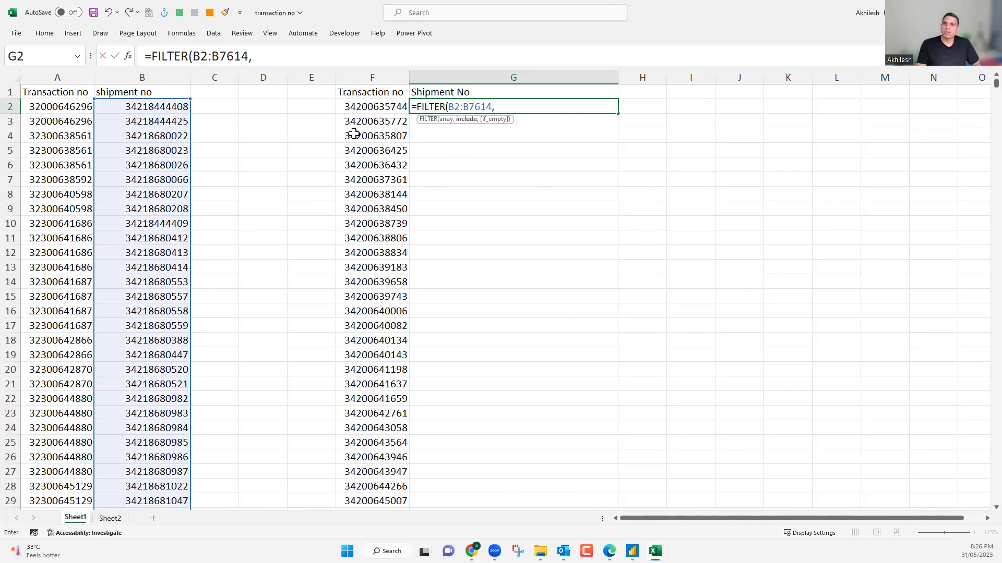
left_click(78, 107)
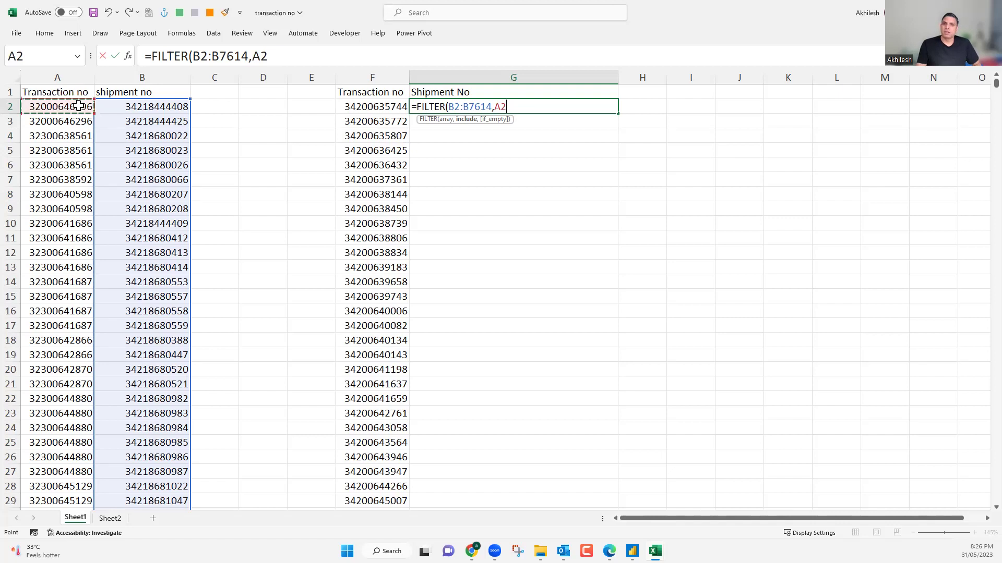
key("ctrl+shift+Down")
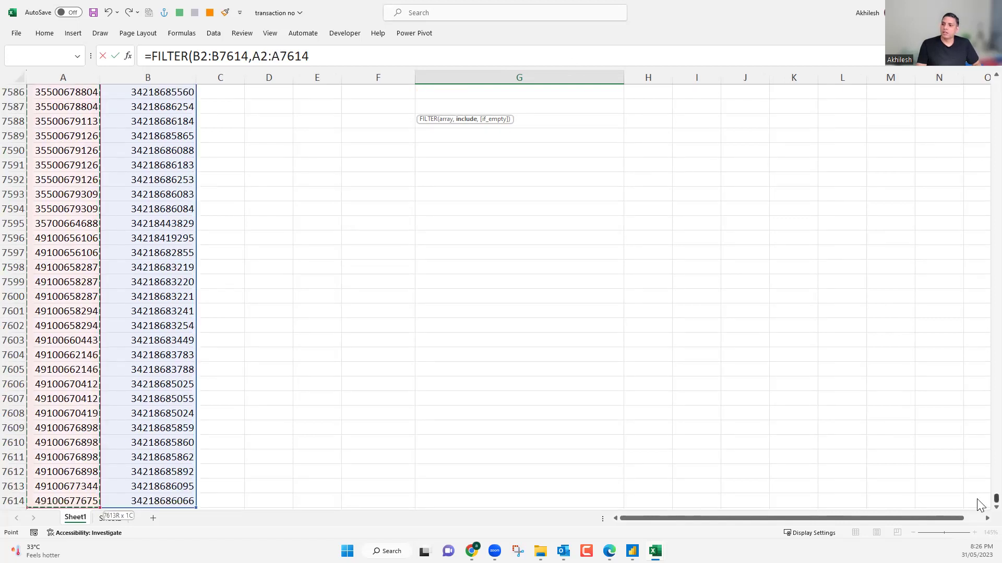
left_click_drag(979, 81, 986, 67)
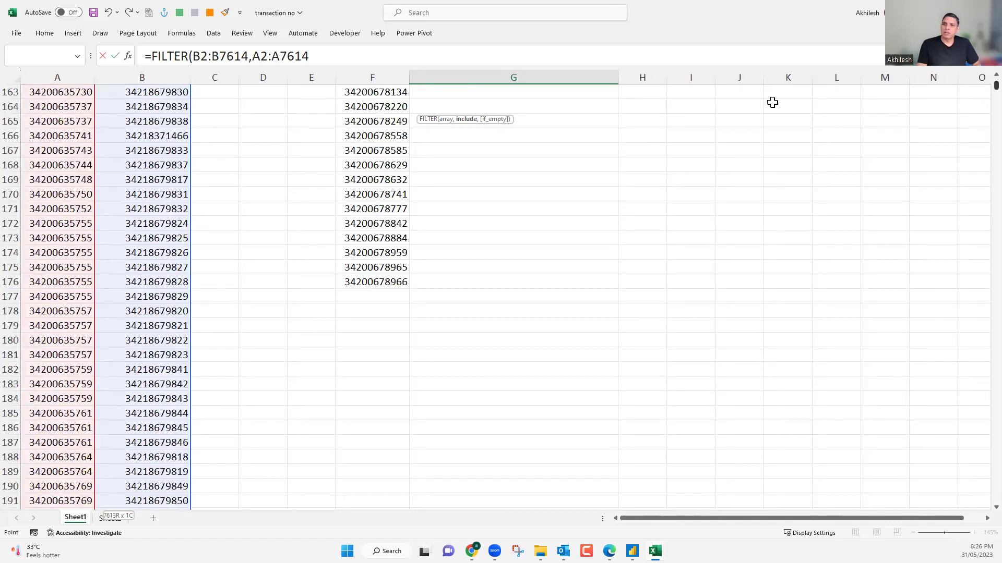
scroll(772, 103, "up", 20)
type("=")
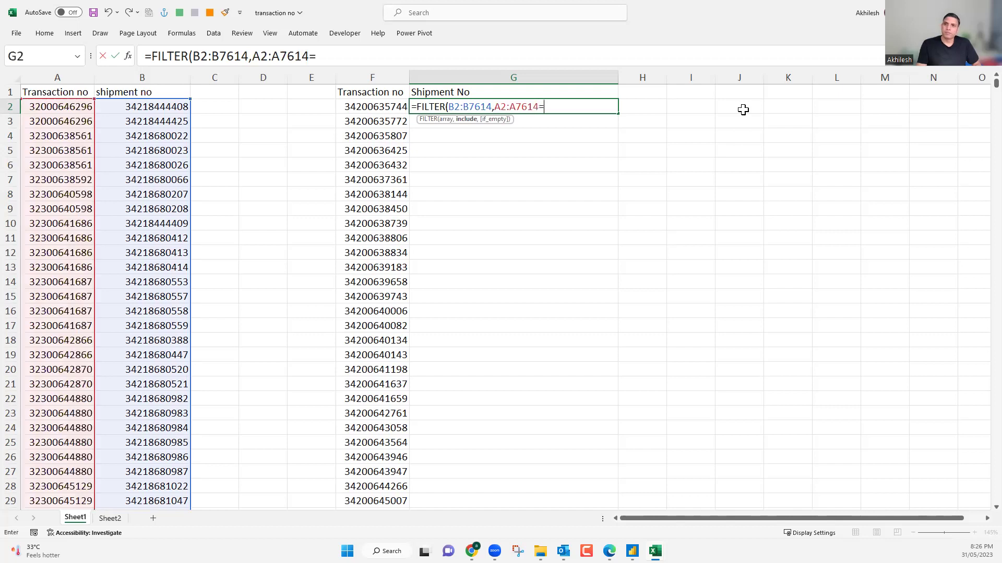
left_click(379, 105)
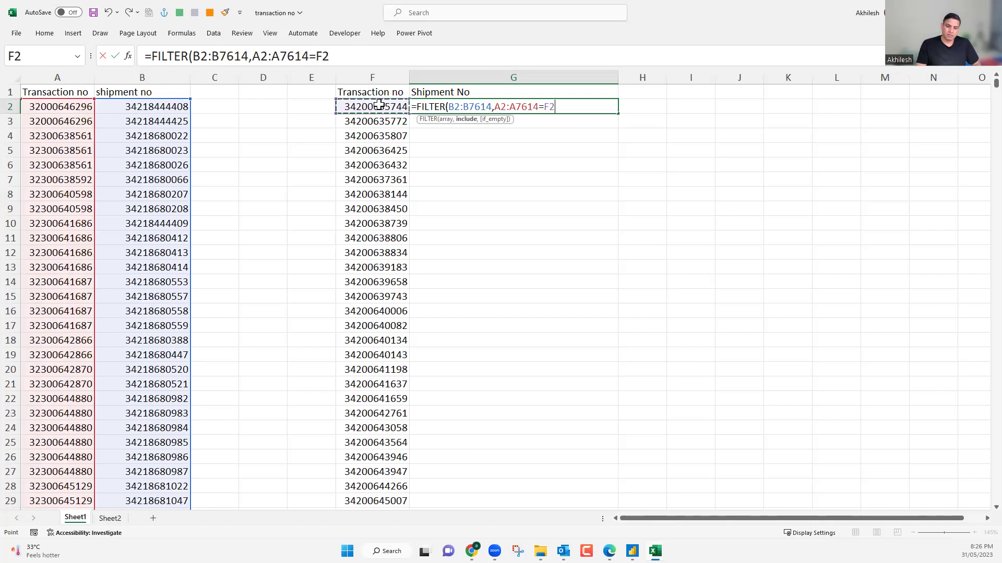
key("Return")
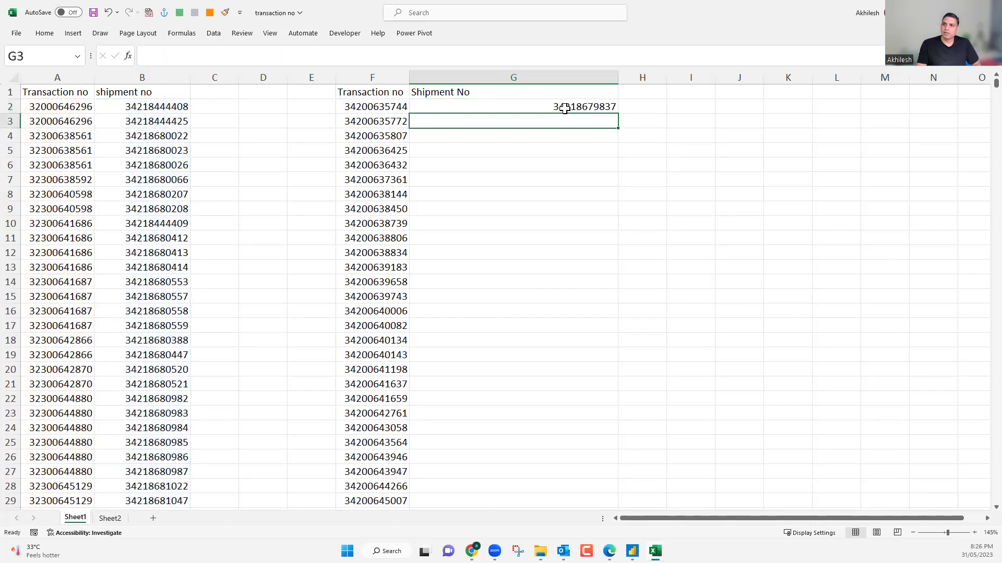
left_click(607, 109)
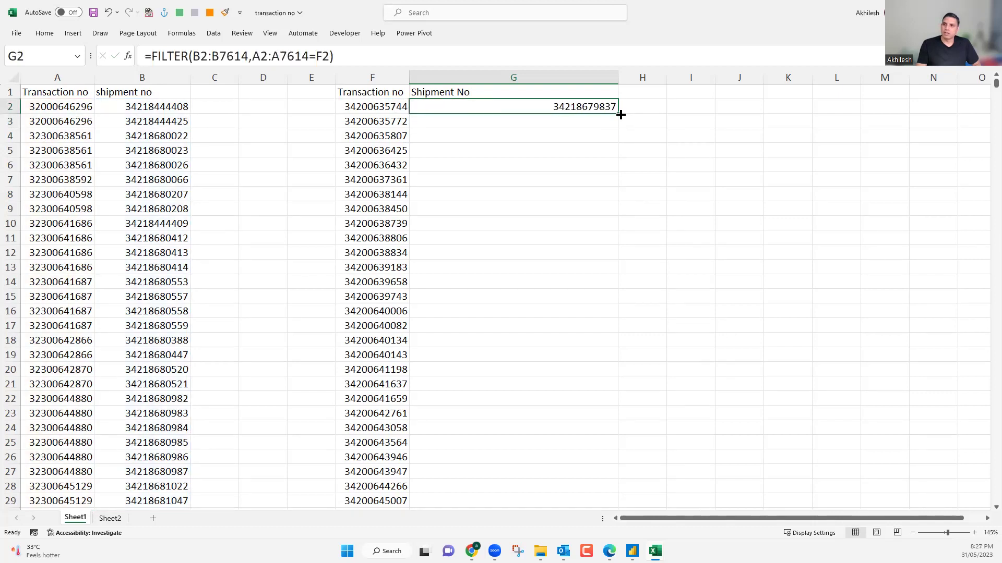
left_click_drag(620, 114, 365, 109)
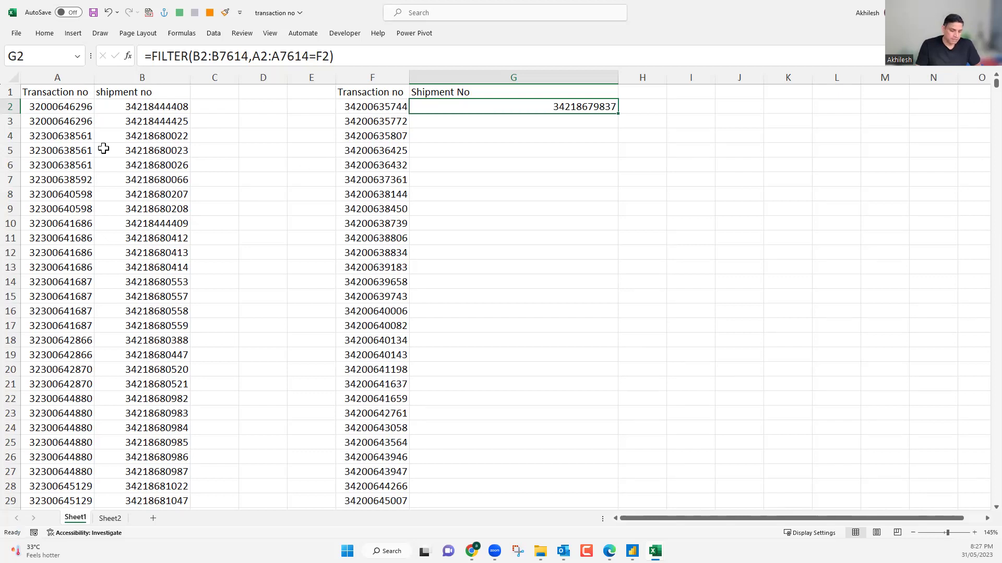
key("Home")
key("ctrl+c")
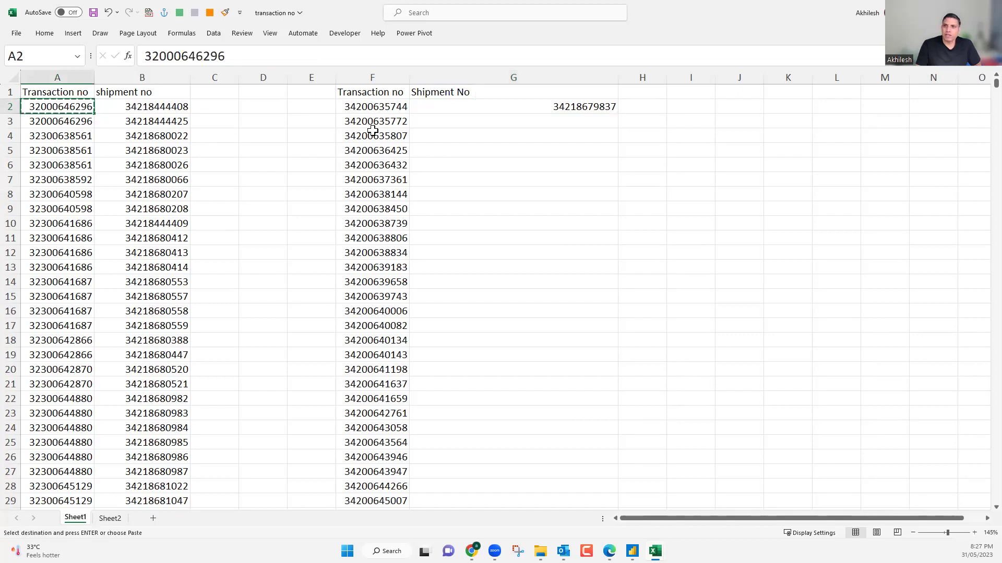
left_click(385, 107)
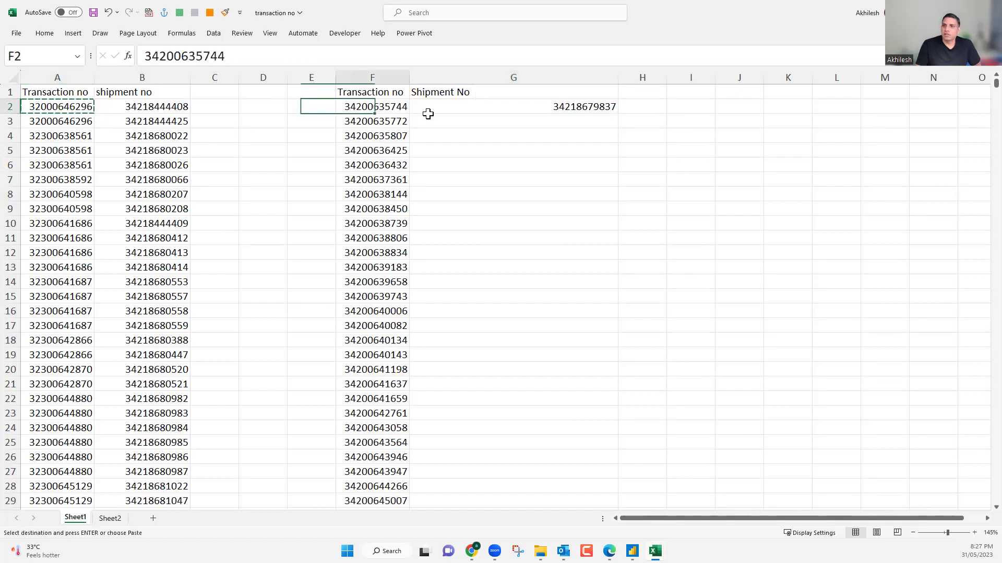
left_click(386, 122)
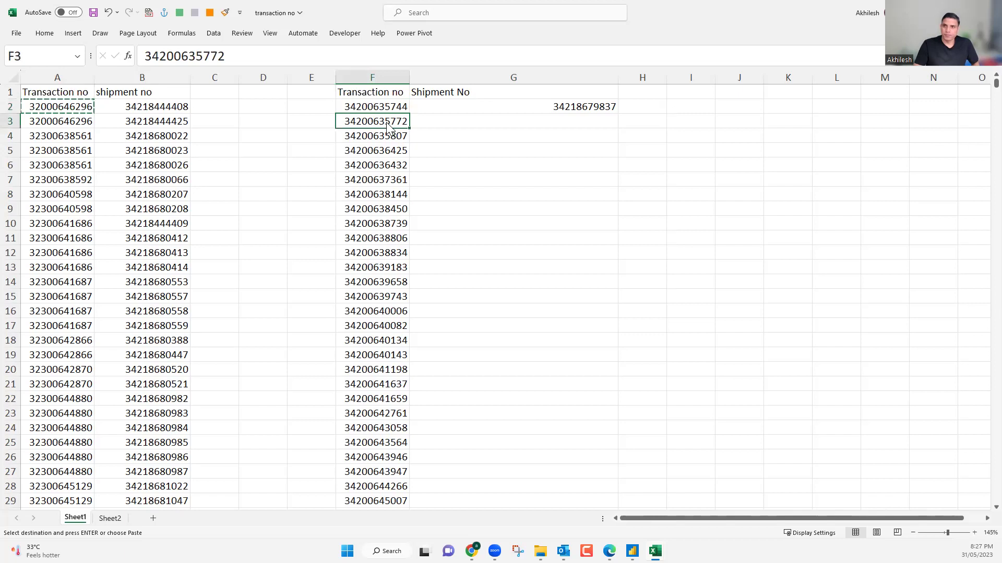
key("ctrl+shift+plus")
key("Return")
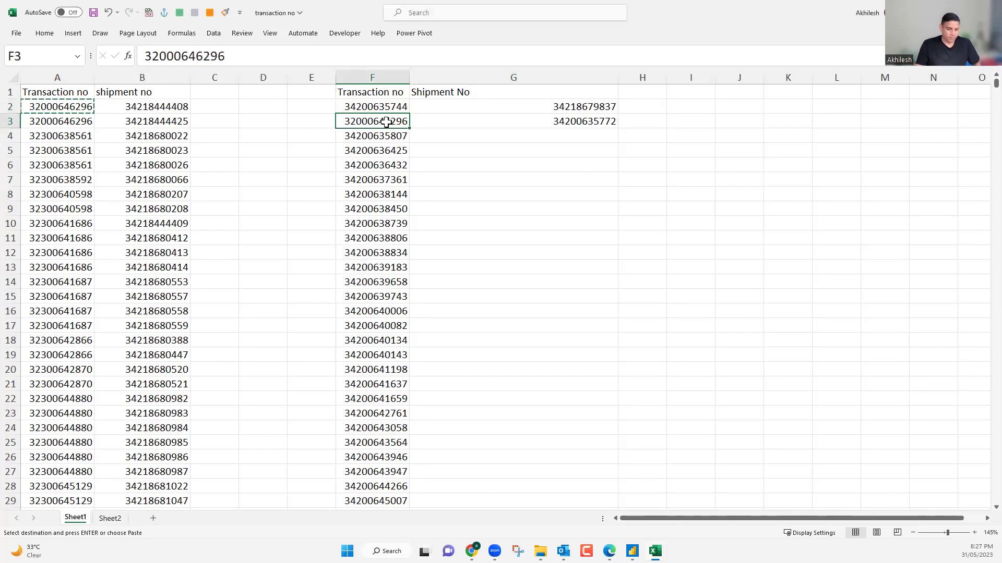
key("ctrl+z")
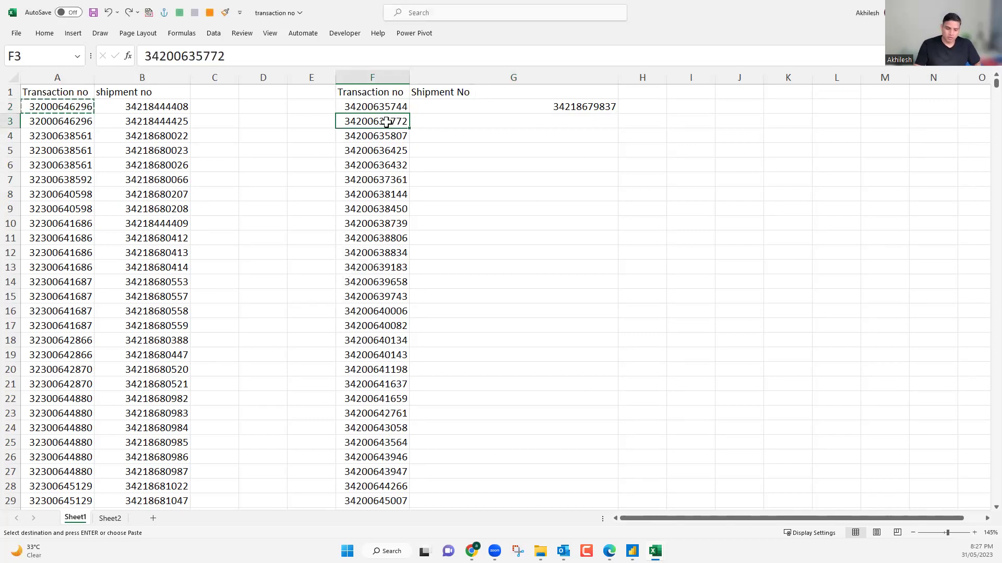
key("ctrl+shift+plus")
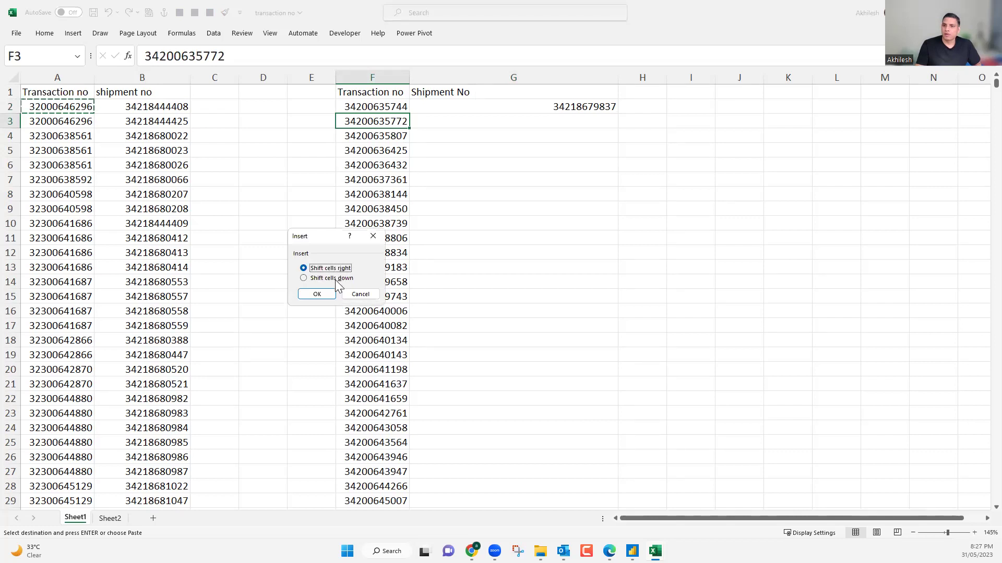
left_click(330, 278)
left_click(317, 294)
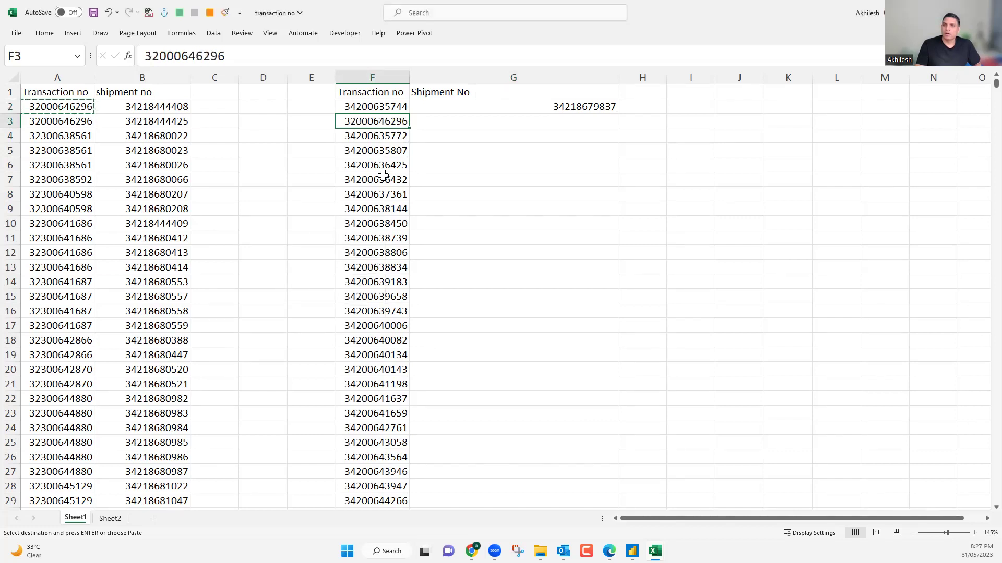
Copy the FILTER formula down to G3, check it, then undo the extra result.
left_click(565, 104)
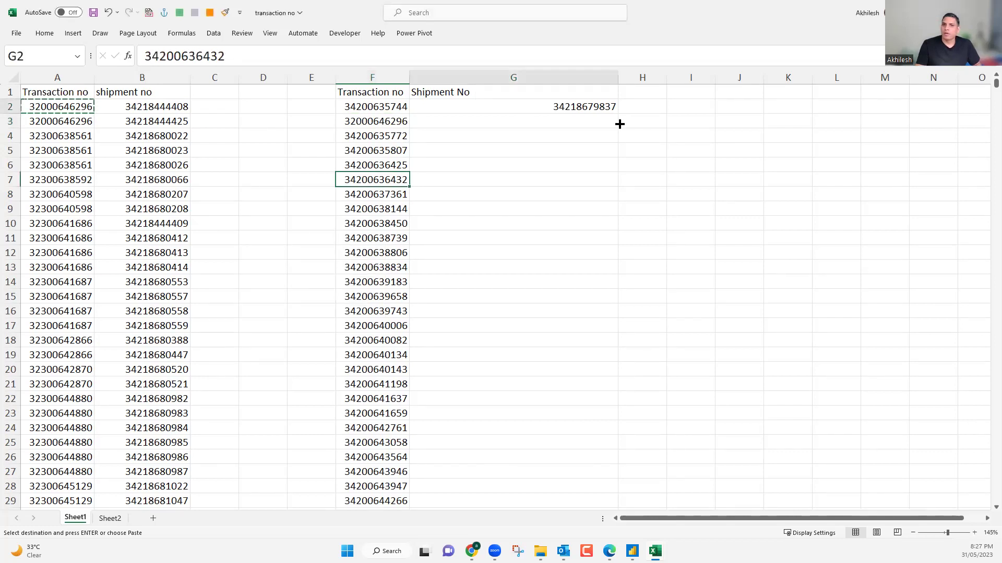
left_click_drag(625, 143, 605, 124)
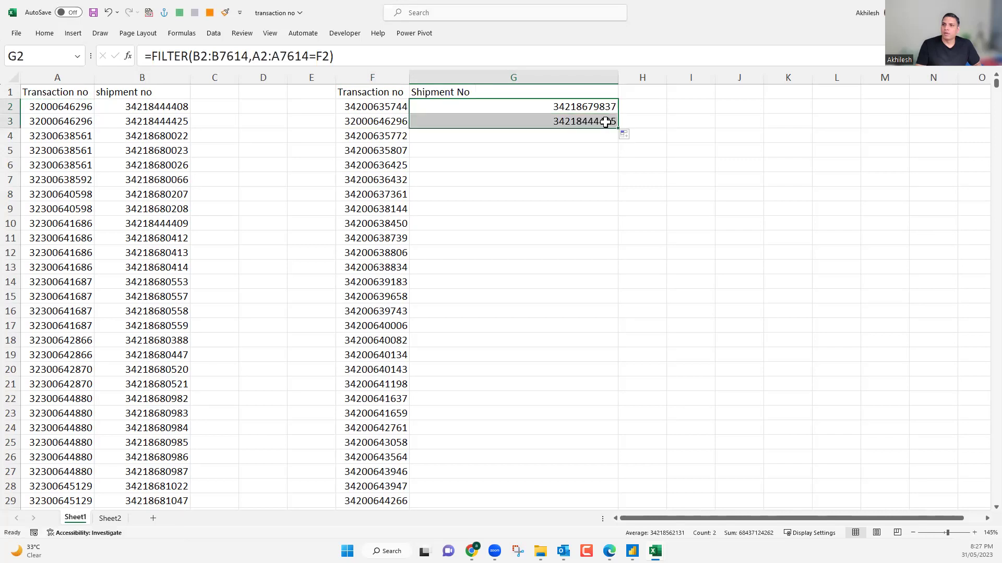
left_click(605, 122)
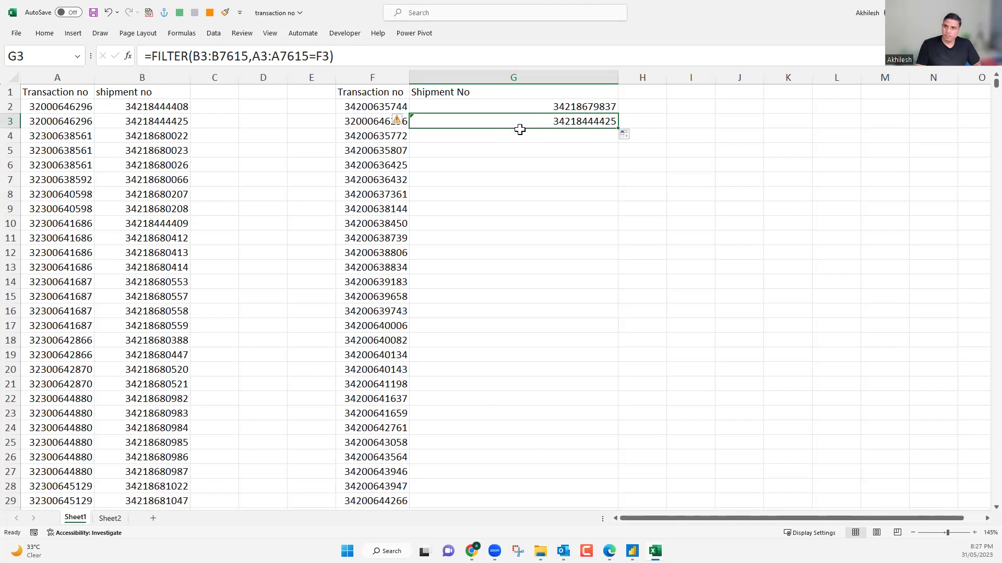
key("ctrl+z")
key("ctrl+z")
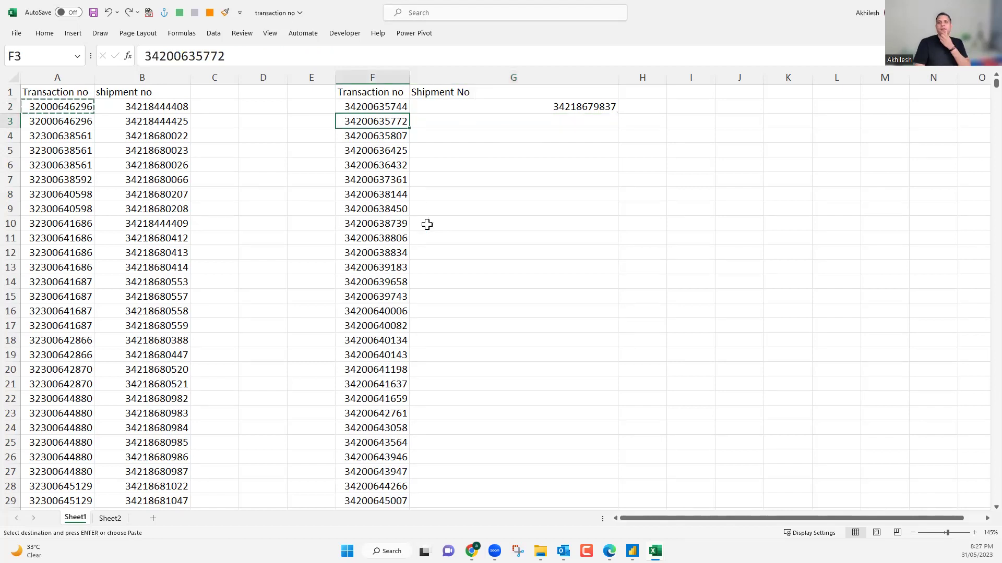
Delete the FILTER formula from G2.
left_click(576, 101)
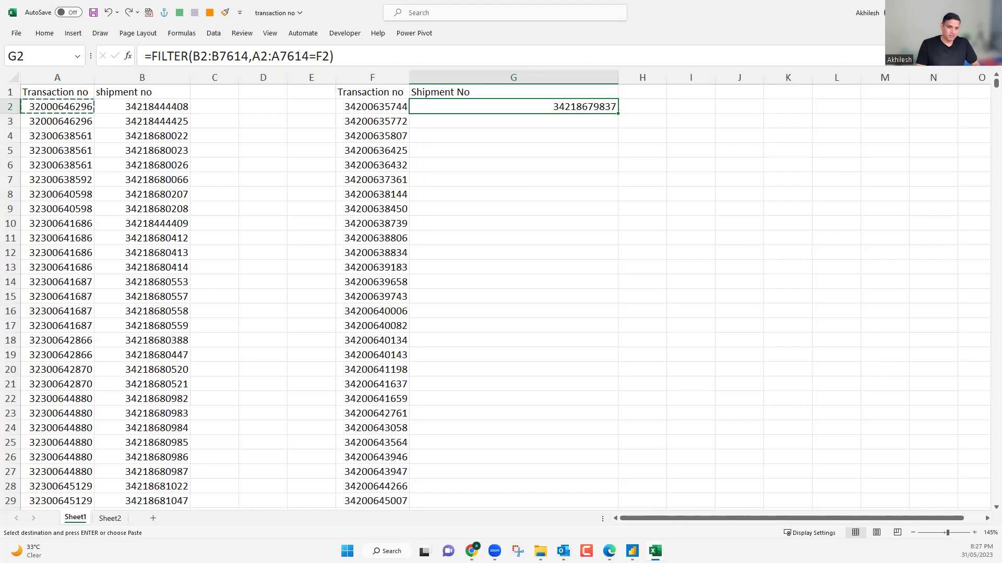
key("Down")
left_click(572, 105)
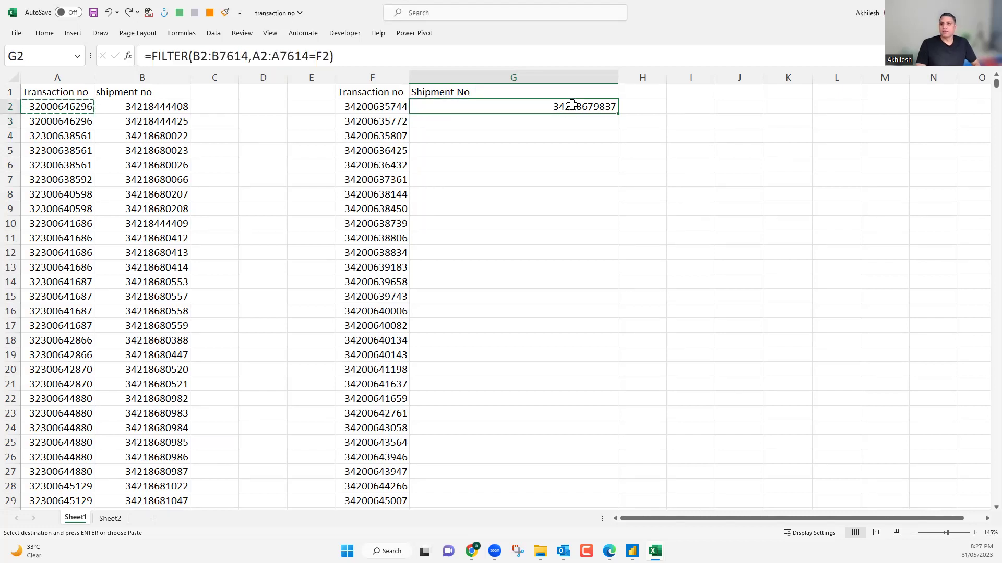
key("Delete")
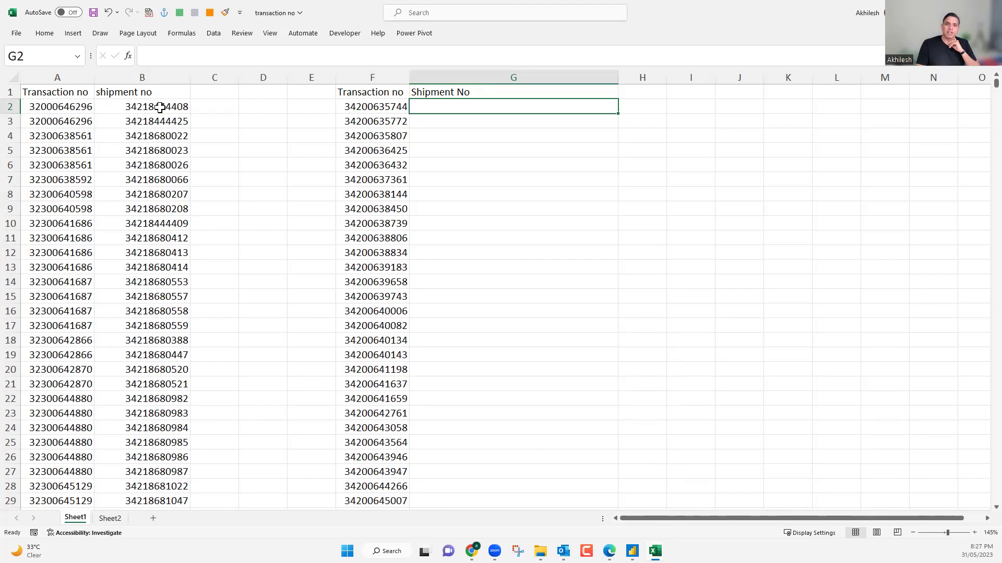
Select the transaction and shipment numbers in columns A and B, then return to F2.
left_click(388, 106)
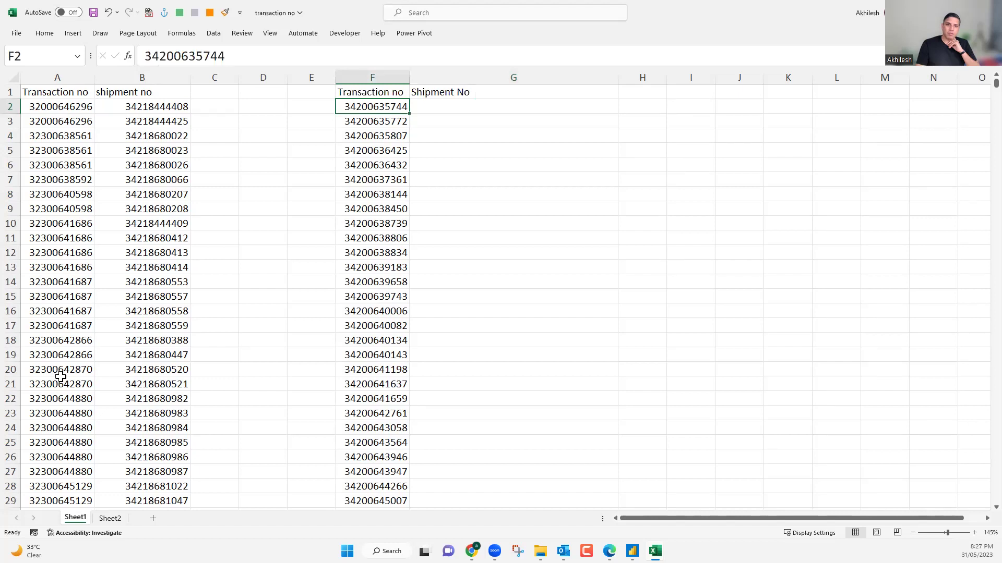
left_click_drag(58, 107, 58, 208)
left_click_drag(61, 377, 61, 381)
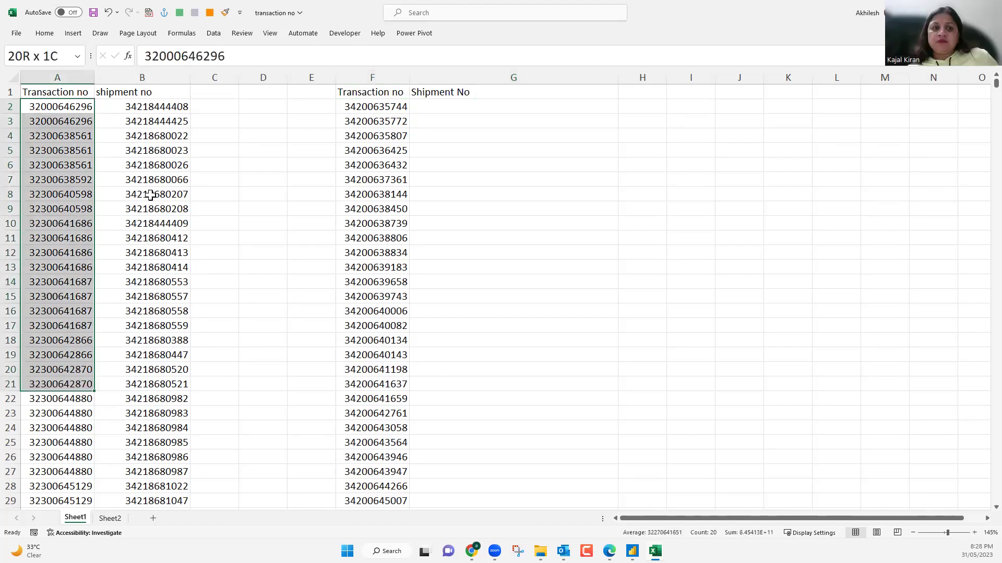
left_click_drag(163, 106, 159, 237)
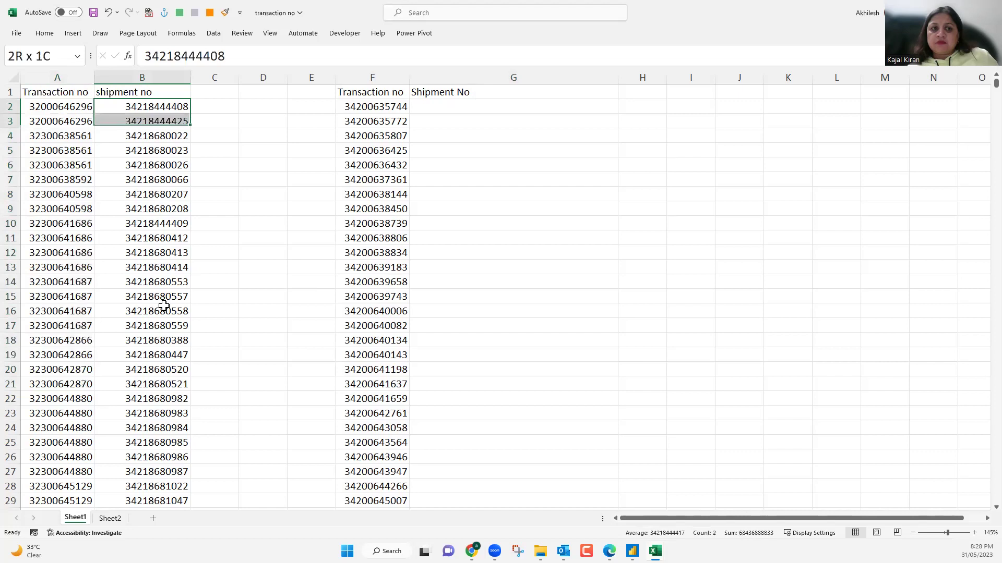
left_click(471, 106)
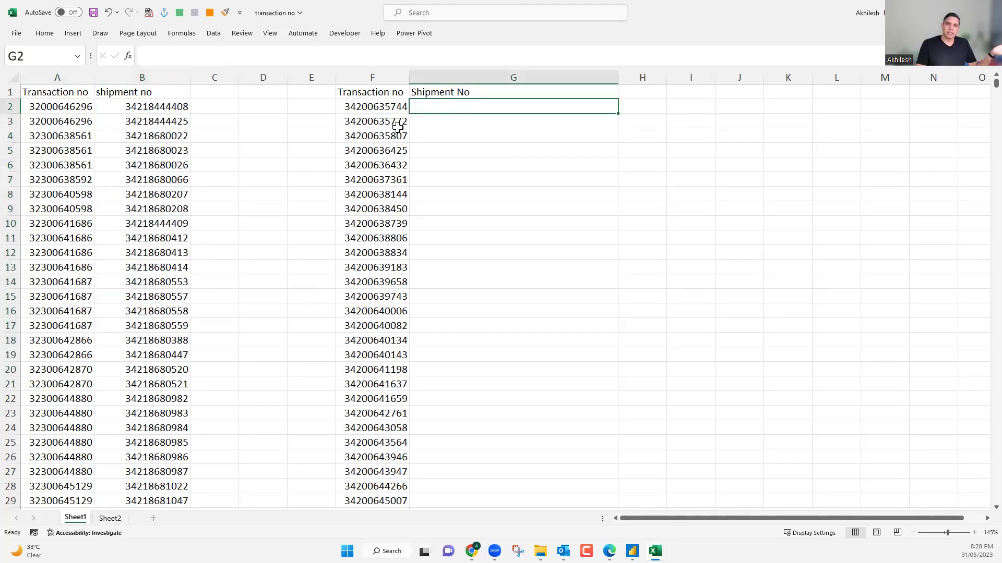
key("Left")
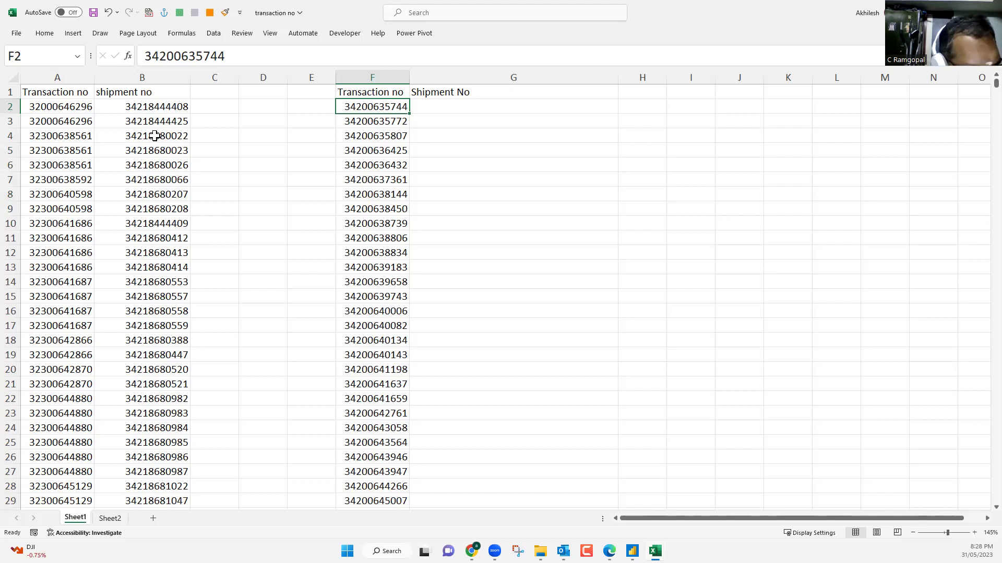
Create a PivotTable of the Sheet1 range on Sheet3, nesting shipment no under Transaction no in Rows.
left_click(137, 136)
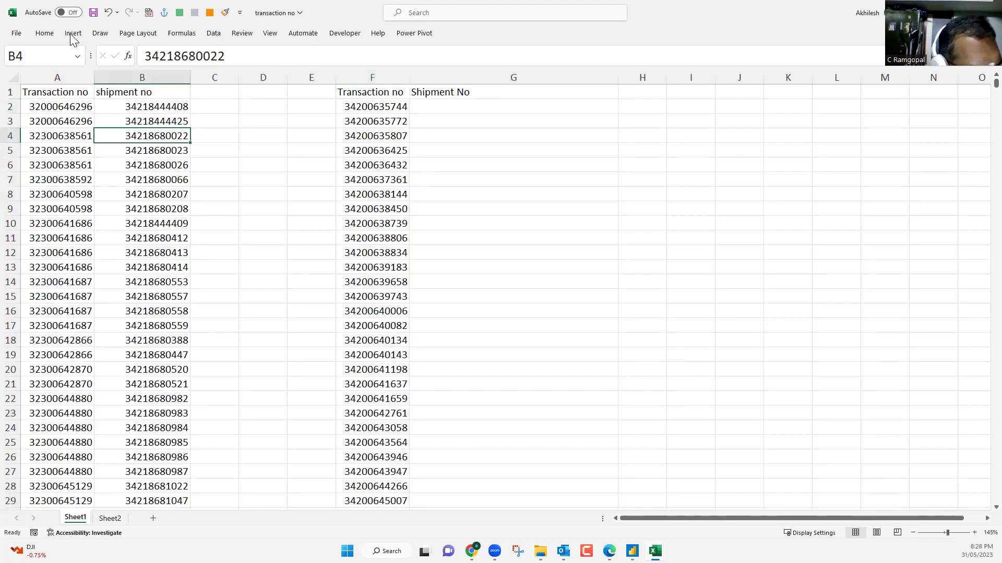
key("ctrl+F1")
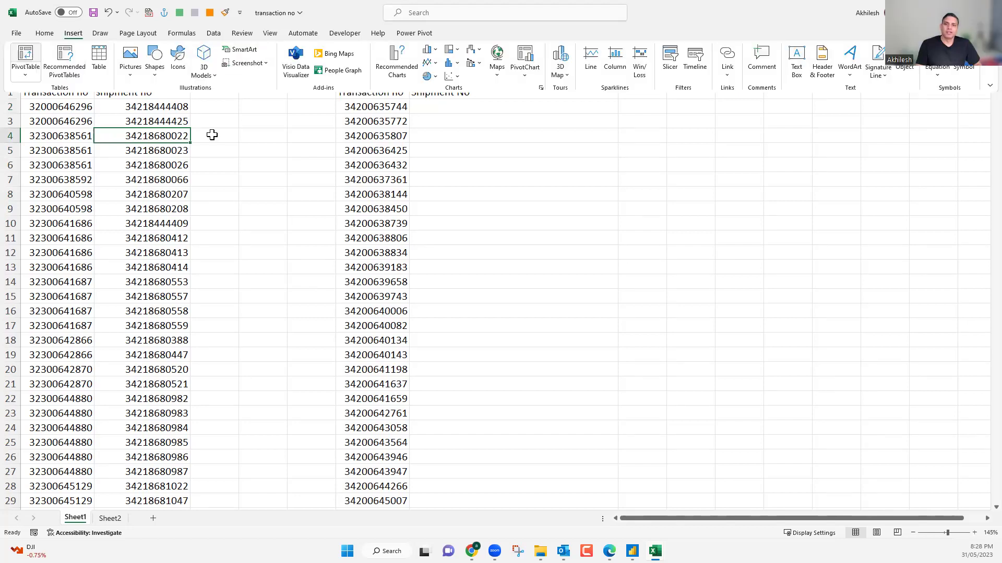
key("alt+n")
key("v")
key("Return")
left_click_drag(858, 143, 888, 449)
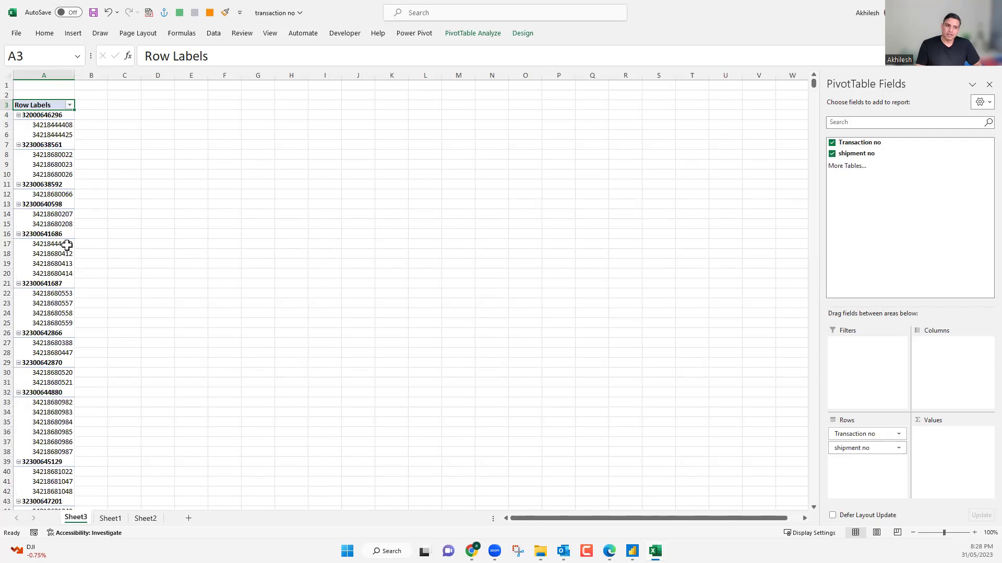
left_click(59, 197)
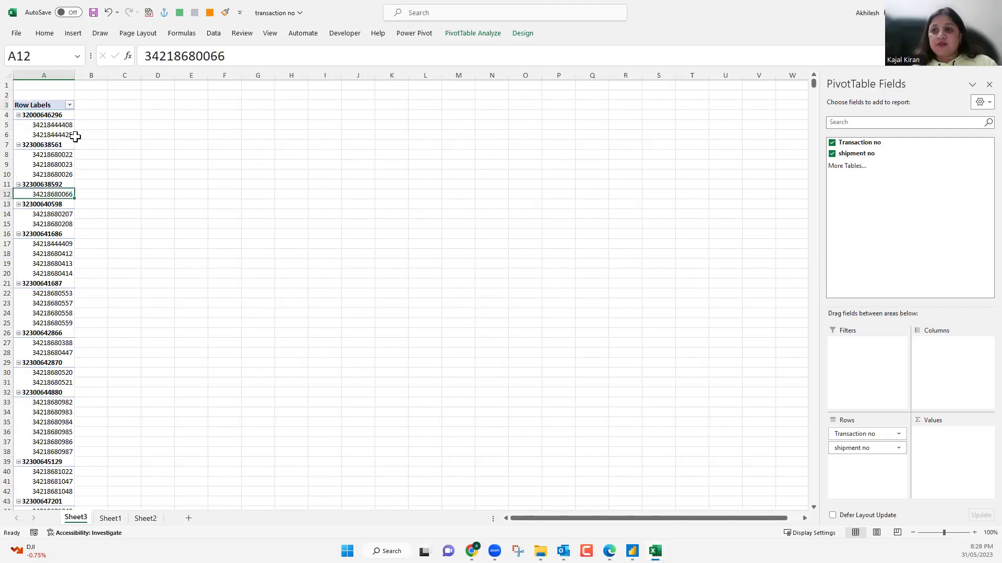
left_click(88, 115)
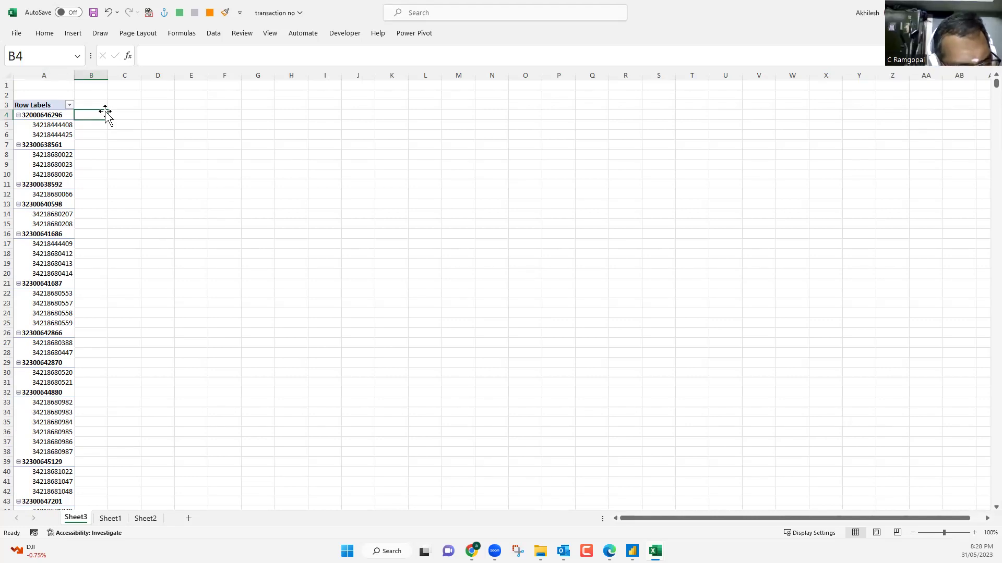
Switch the Sheet3 PivotTable to tabular form and remove its Total rows.
left_click(55, 125)
left_click(526, 35)
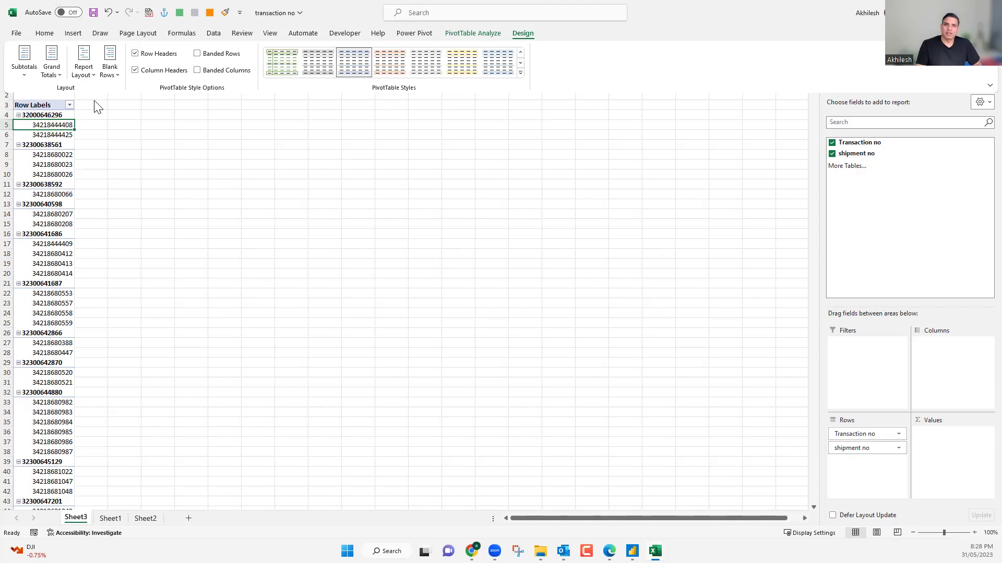
left_click(90, 76)
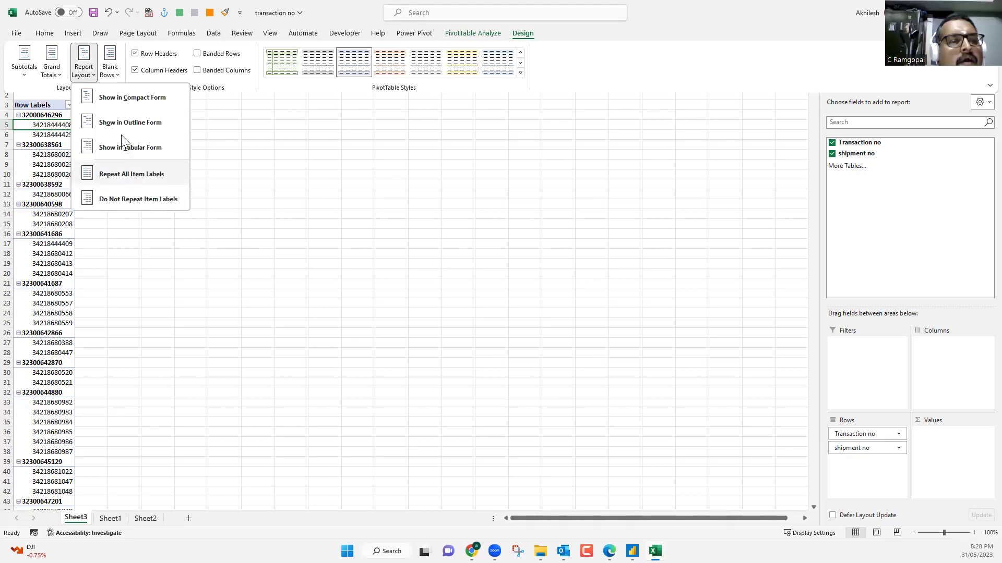
left_click(125, 144)
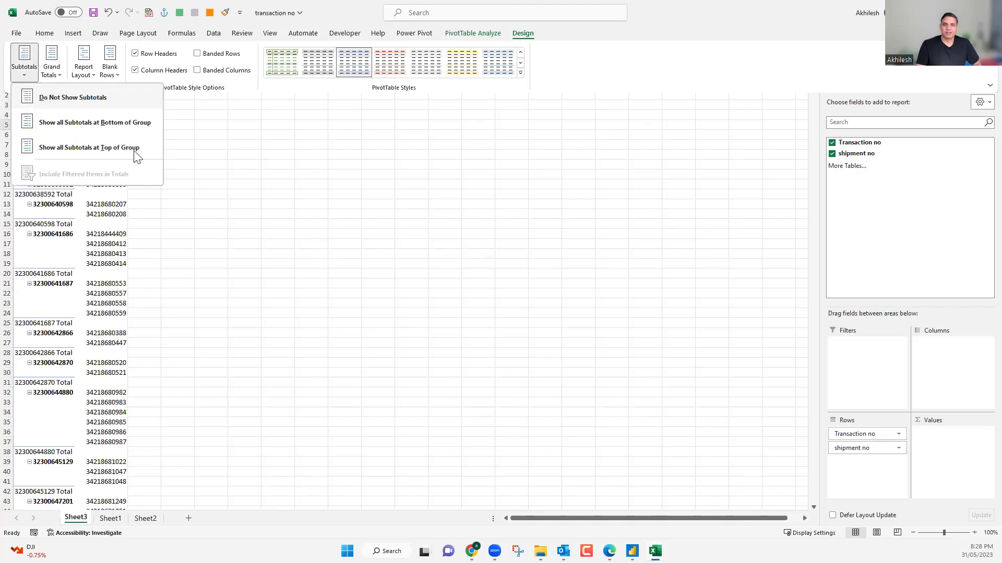
left_click(134, 156)
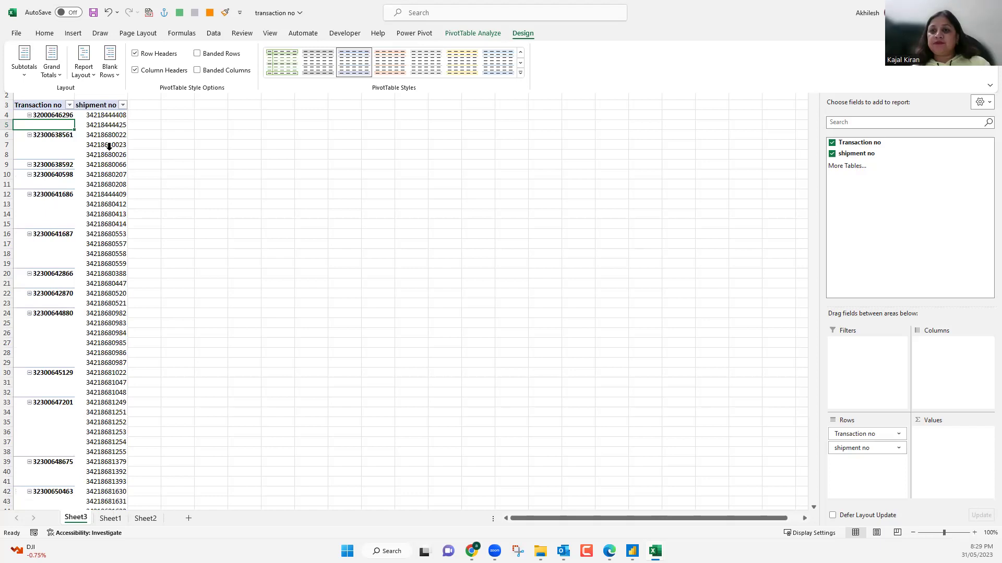
key("Escape")
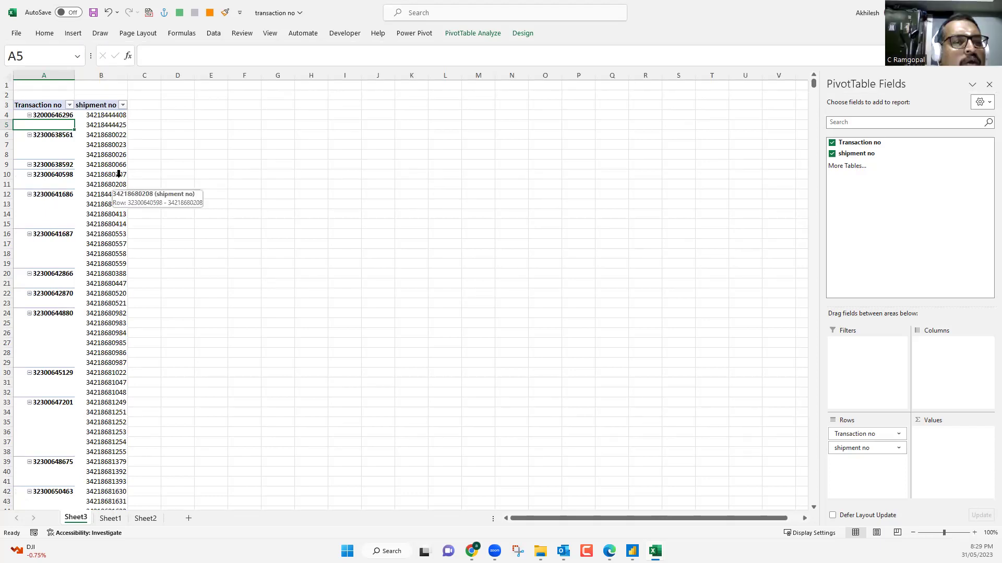
Select the shipment no column, the first transaction's two shipments, and shipment cell B7.
scroll(117, 175, "up", 1, "ctrl")
scroll(119, 174, "up", 1)
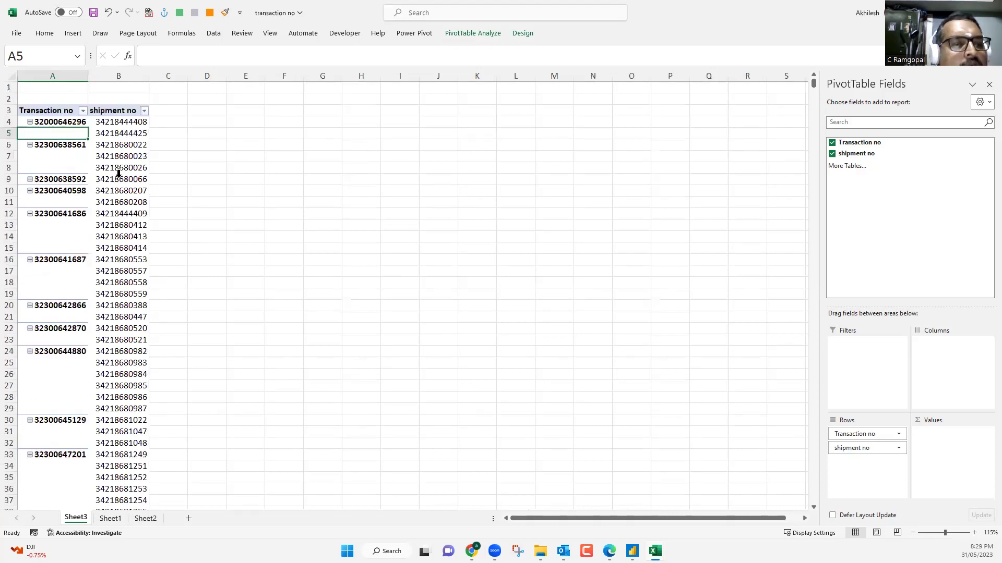
left_click(118, 174)
left_click(129, 153)
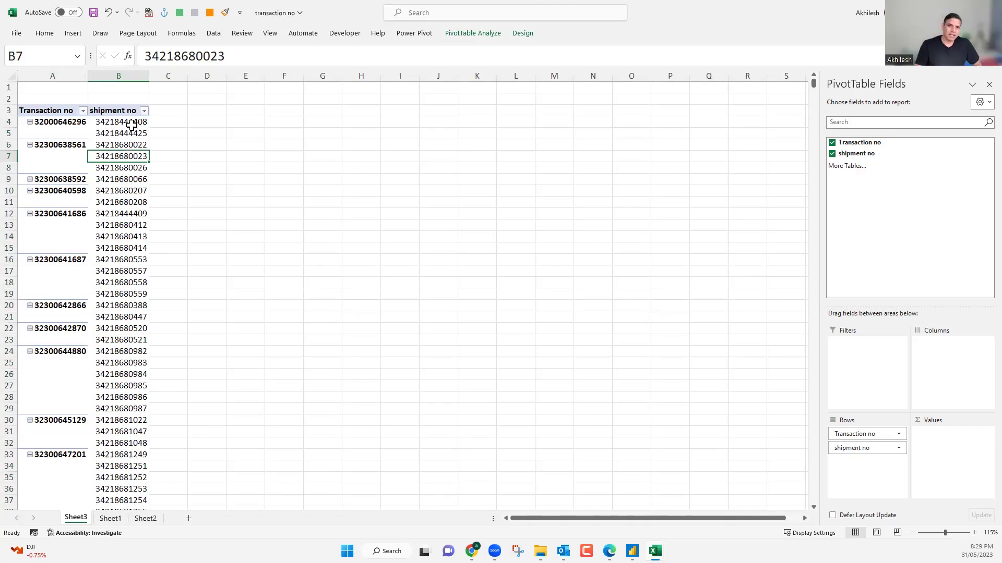
left_click(132, 127)
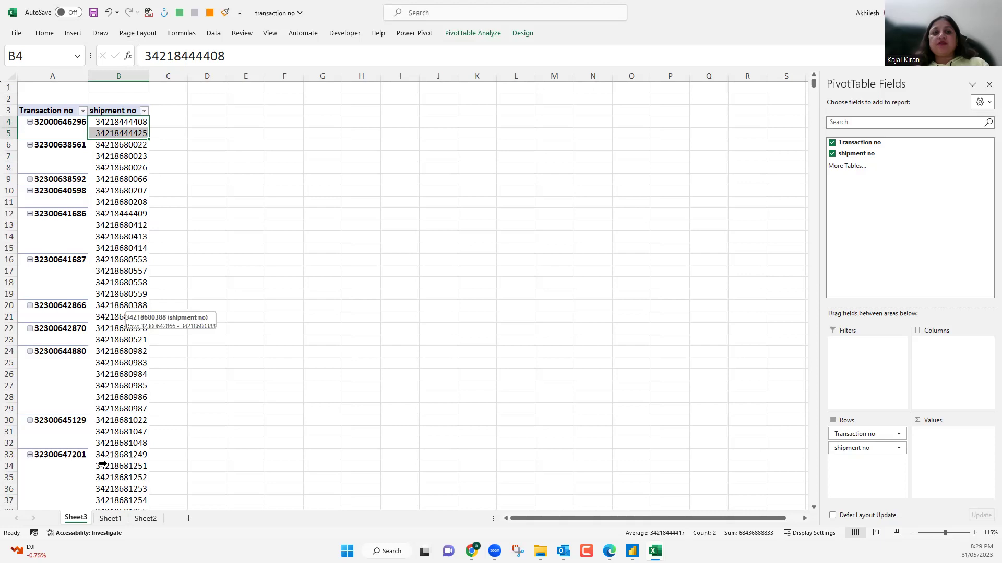
left_click(125, 157)
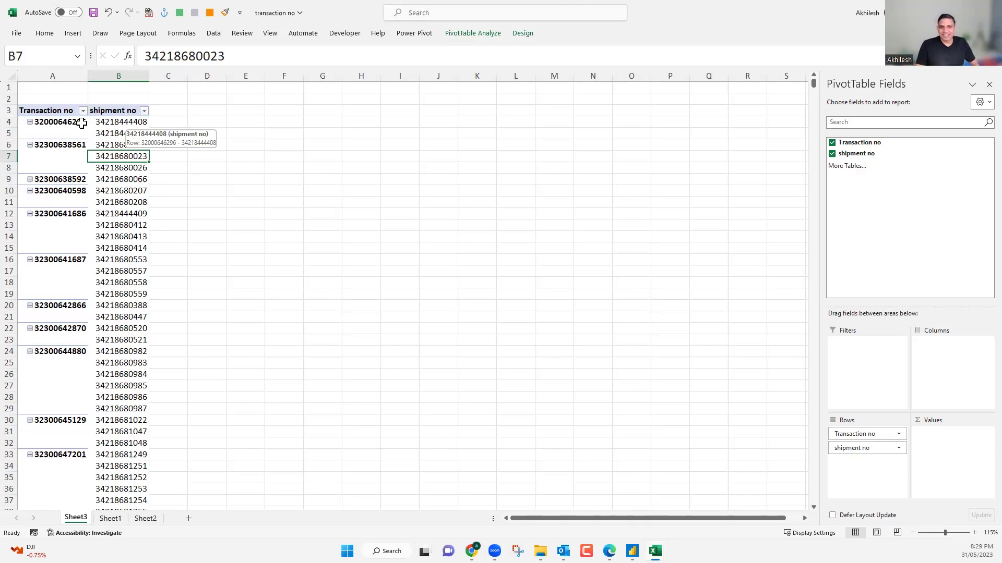
key("ctrl+Home")
key("ctrl+c")
left_click(359, 114)
key("ctrl+v")
left_click_drag(382, 78, 266, 141)
left_click(238, 142)
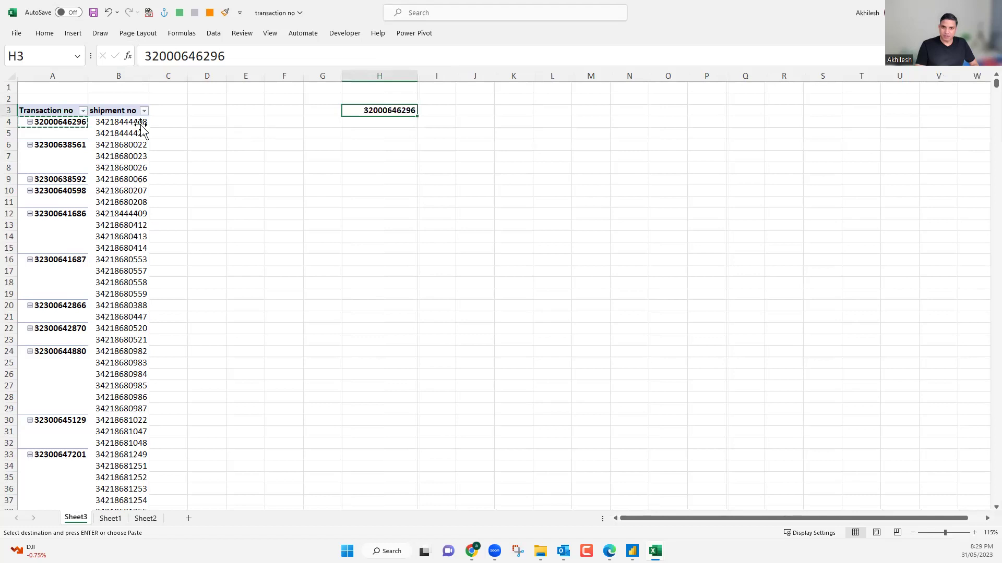
Widen column I, select shipments B4:B5, and return to cell I3.
left_click(141, 126)
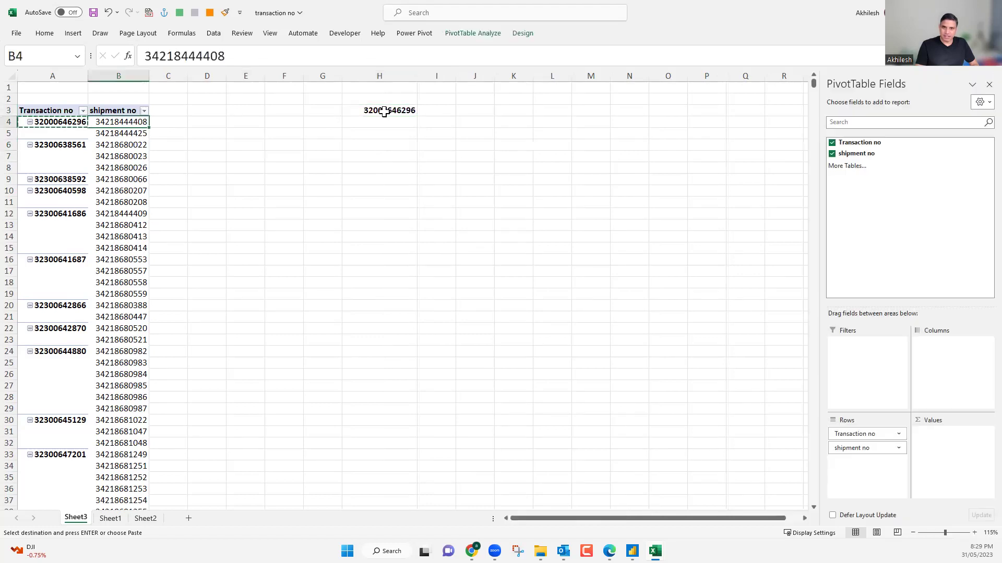
left_click(441, 111)
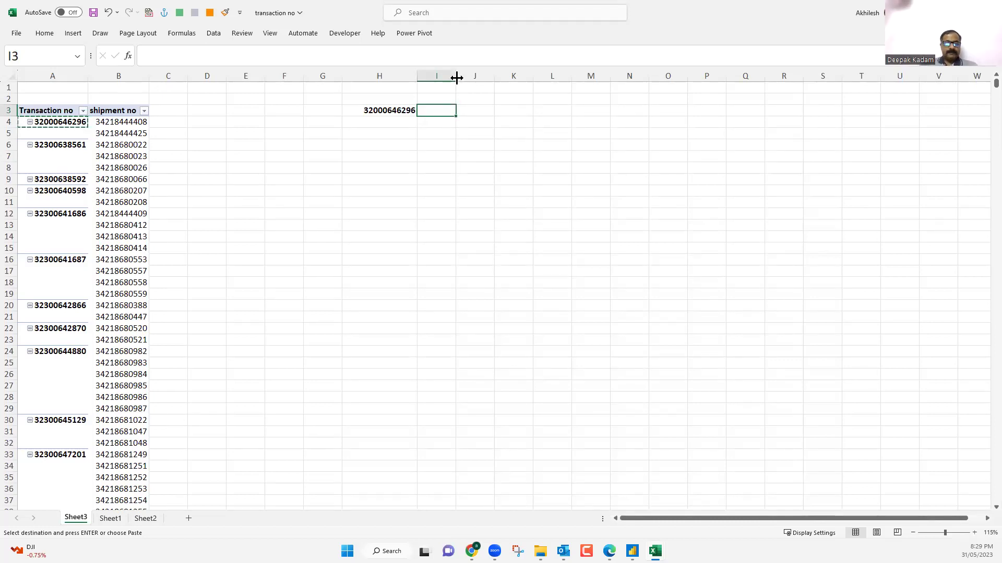
left_click_drag(500, 81, 501, 82)
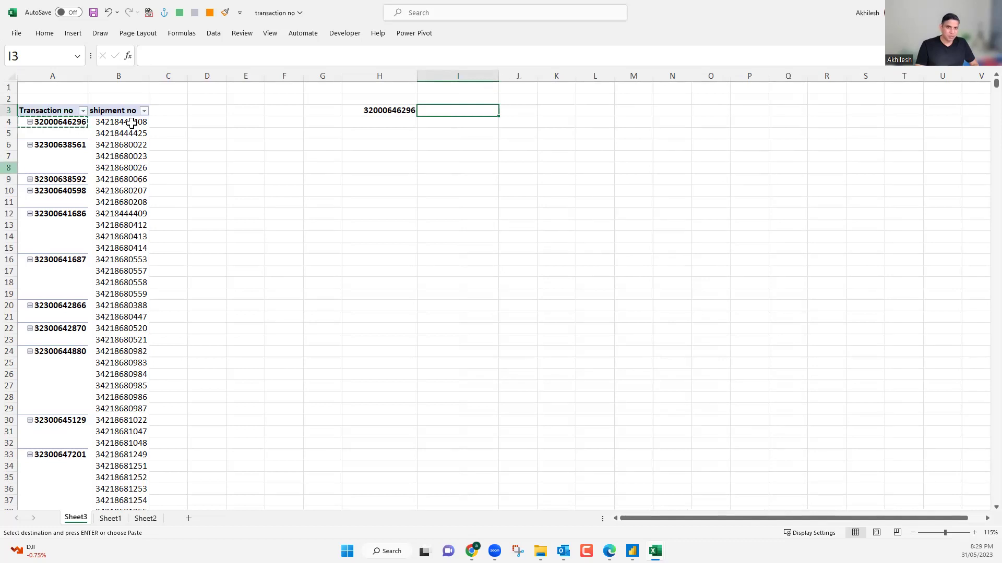
left_click_drag(128, 124, 128, 128)
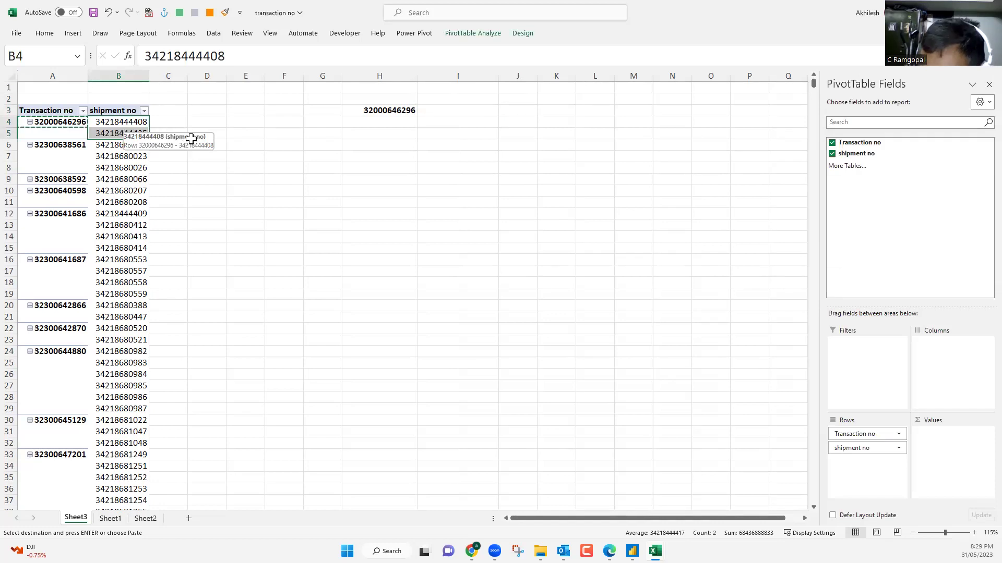
left_click(436, 111)
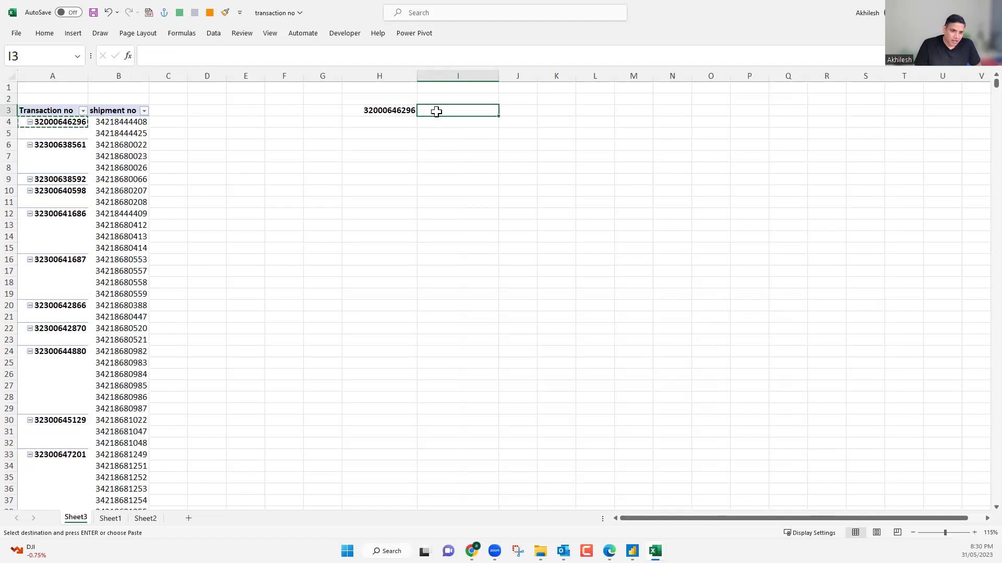
Abandon the mistaken ADDRESS formula and the misspelled 'tejoin' entry in I3.
type("=ad")
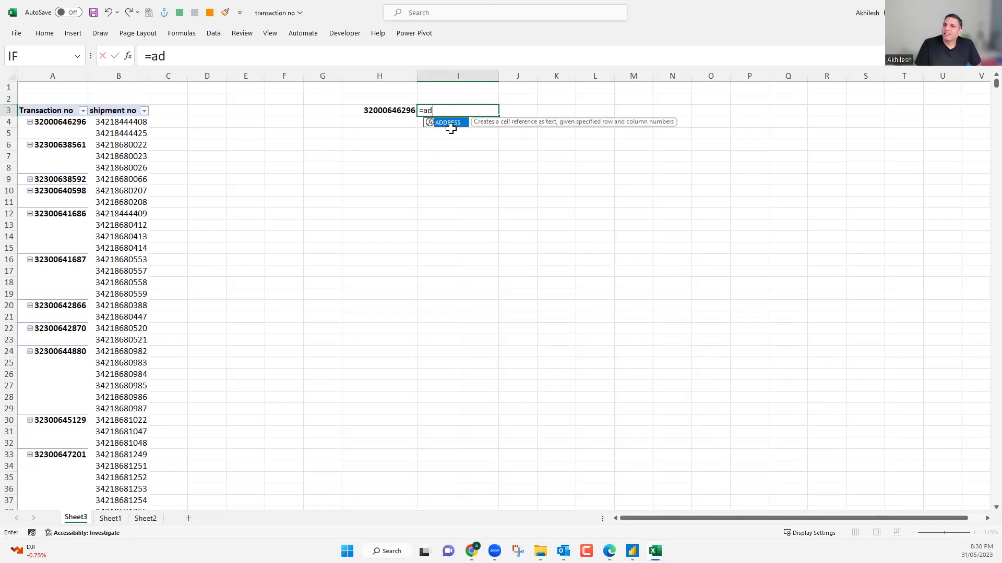
key("Tab")
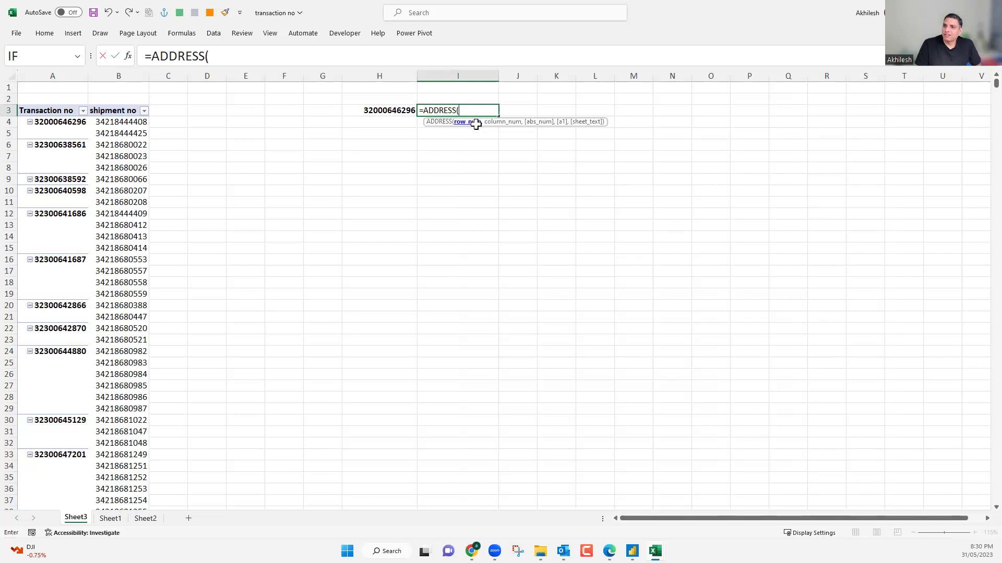
key("BackSpace")
key("BackSpace")
key("BackSpace")
key("BackSpace")
key("BackSpace")
key("BackSpace")
key("BackSpace")
key("BackSpace")
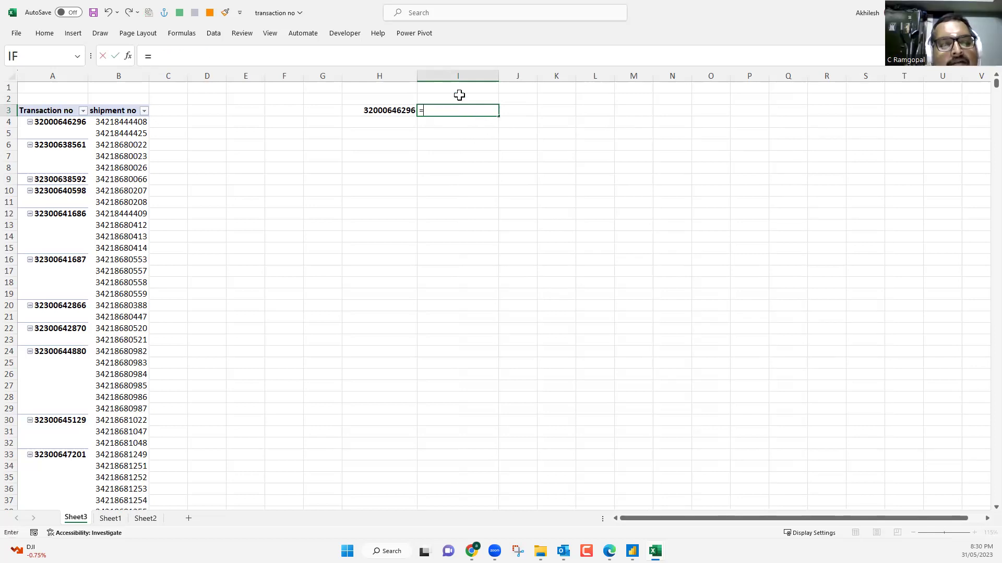
type("add")
key("Escape")
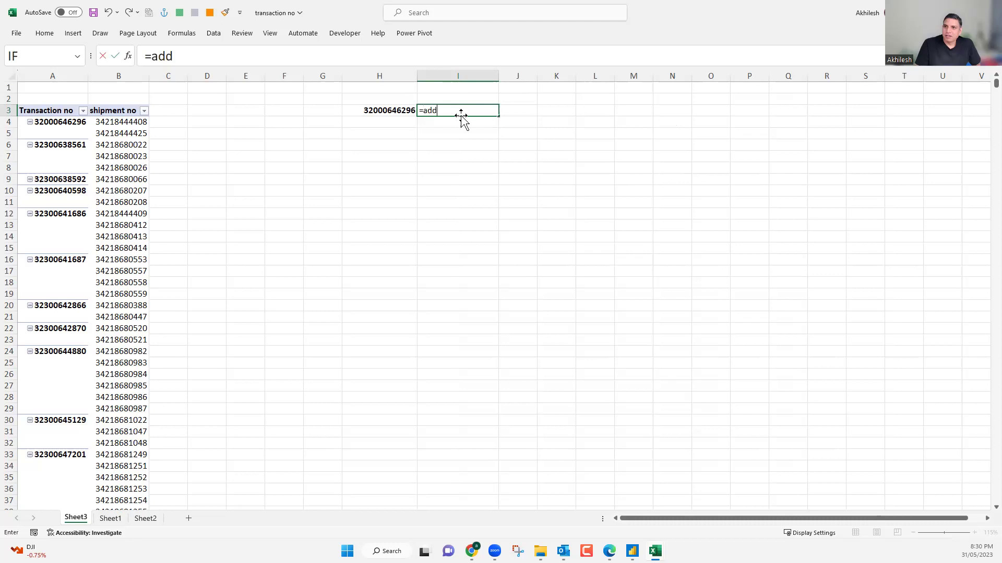
key("Escape")
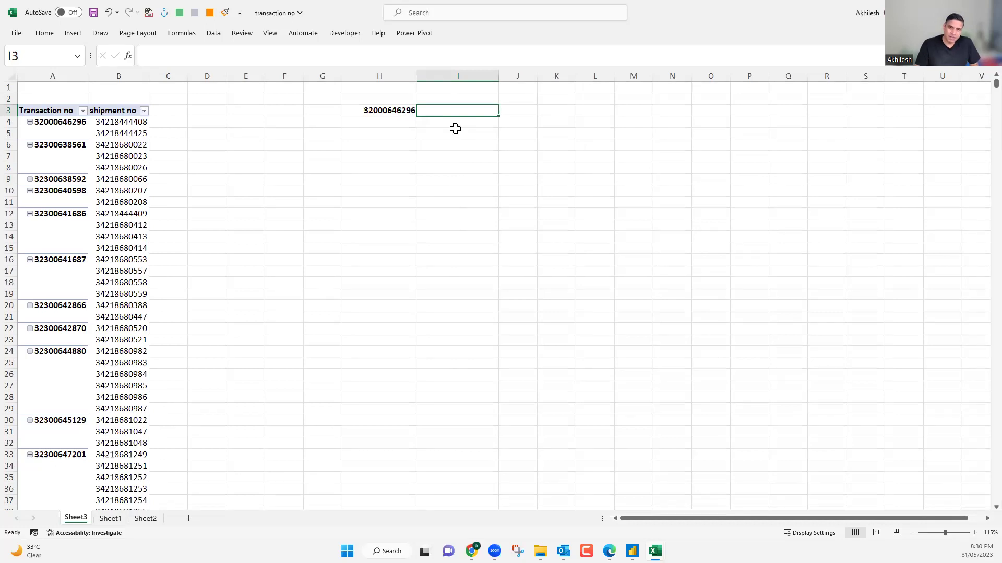
type("=te")
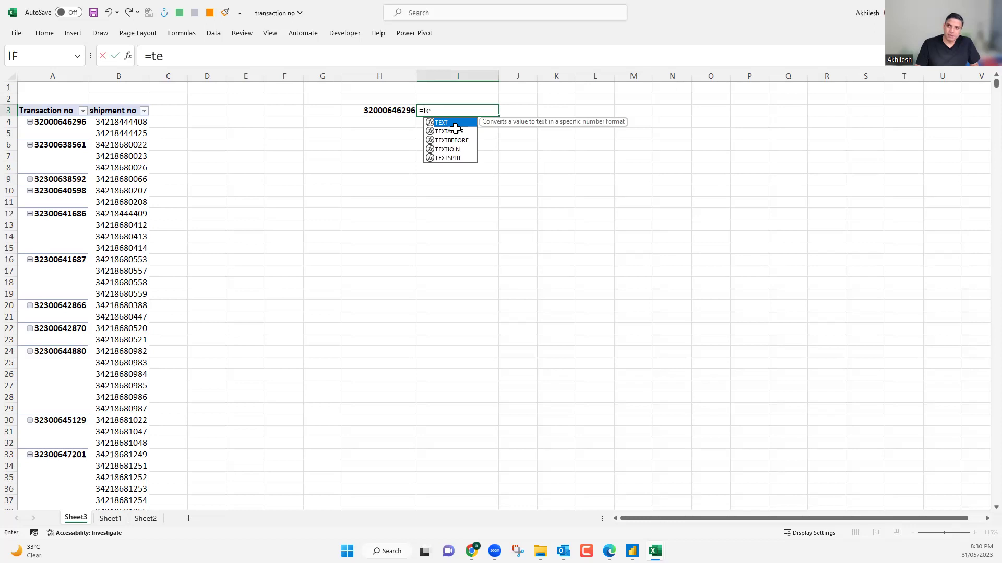
type("join")
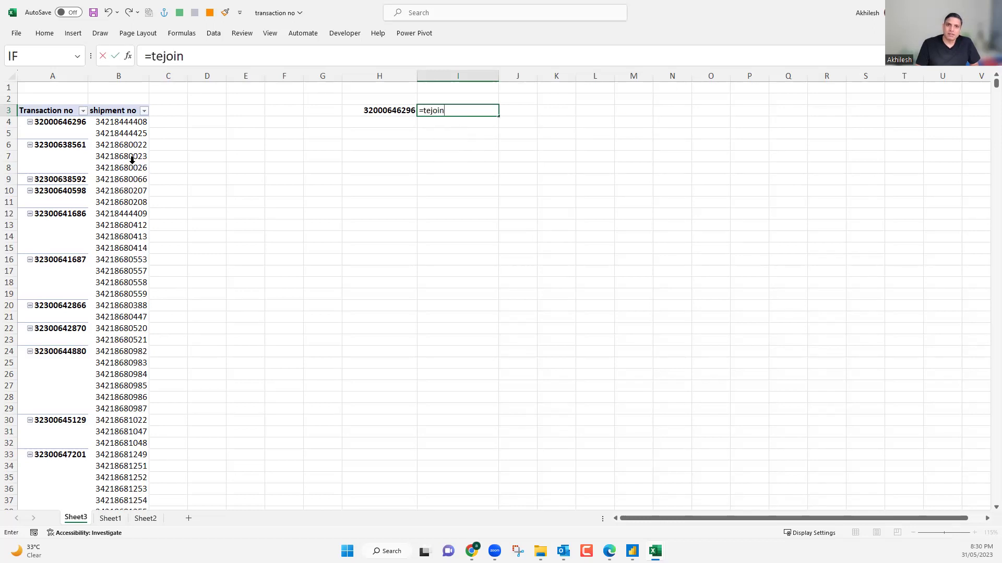
key("Escape")
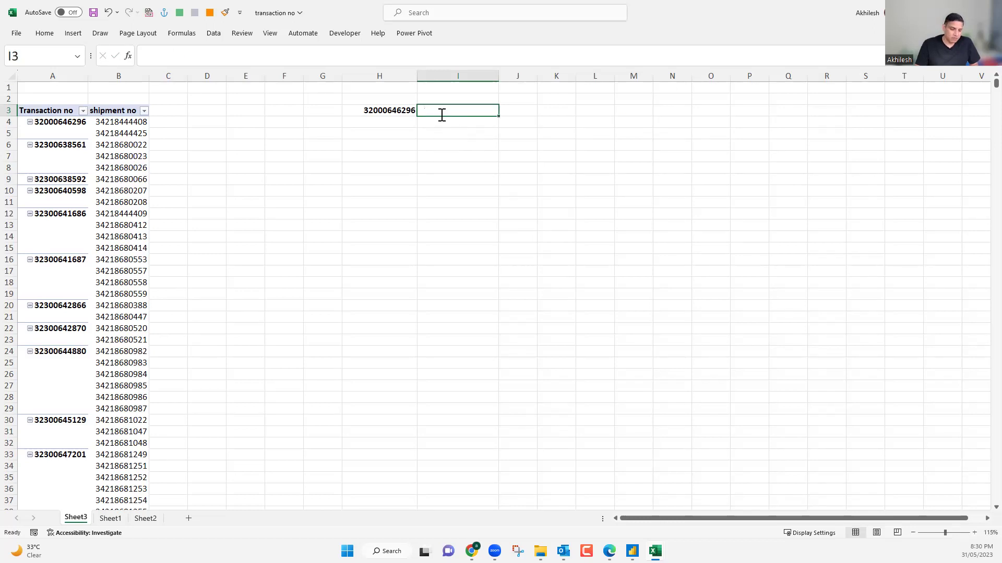
Enter =TEXTJOIN(",",TRUE,B4:B5) in I3 and autofit column I to the joined numbers.
type("=text")
left_click(447, 149)
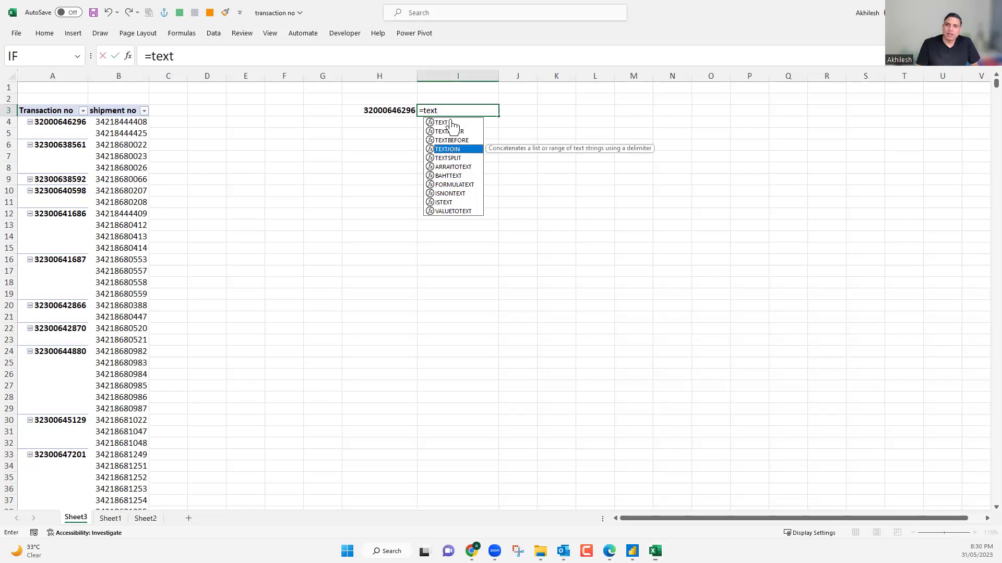
key("Tab")
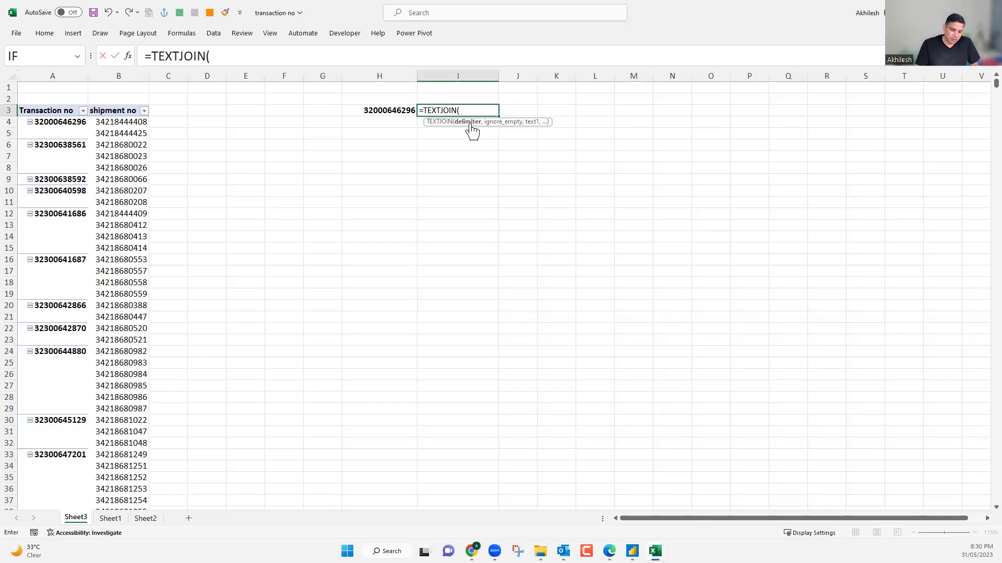
type("\",\",")
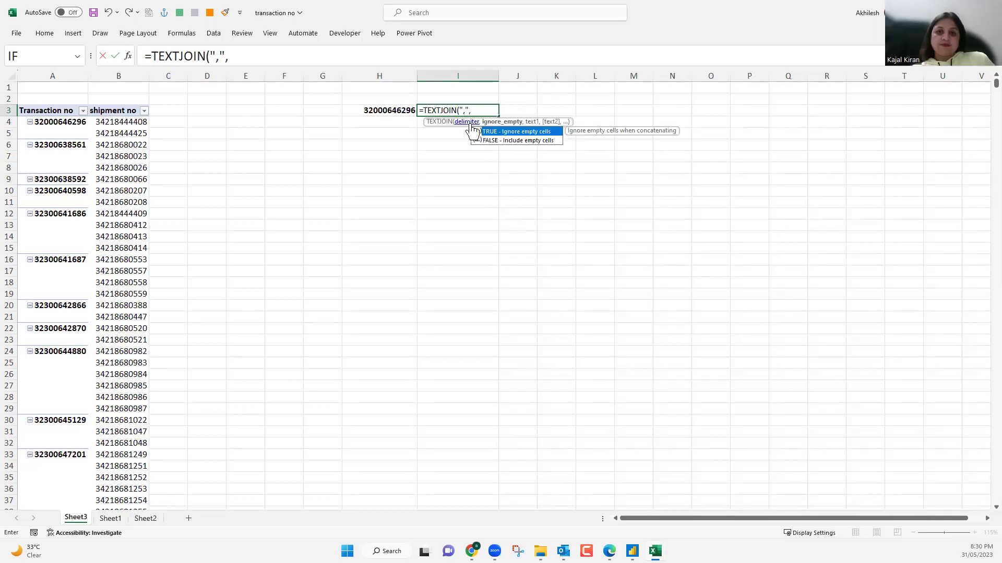
double_click(507, 132)
type(",")
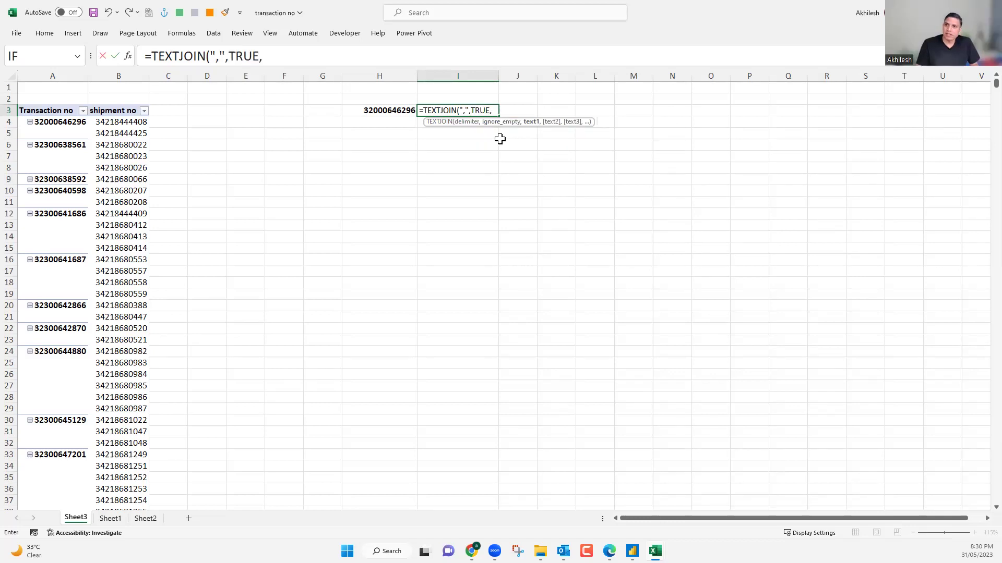
left_click_drag(134, 122, 131, 135)
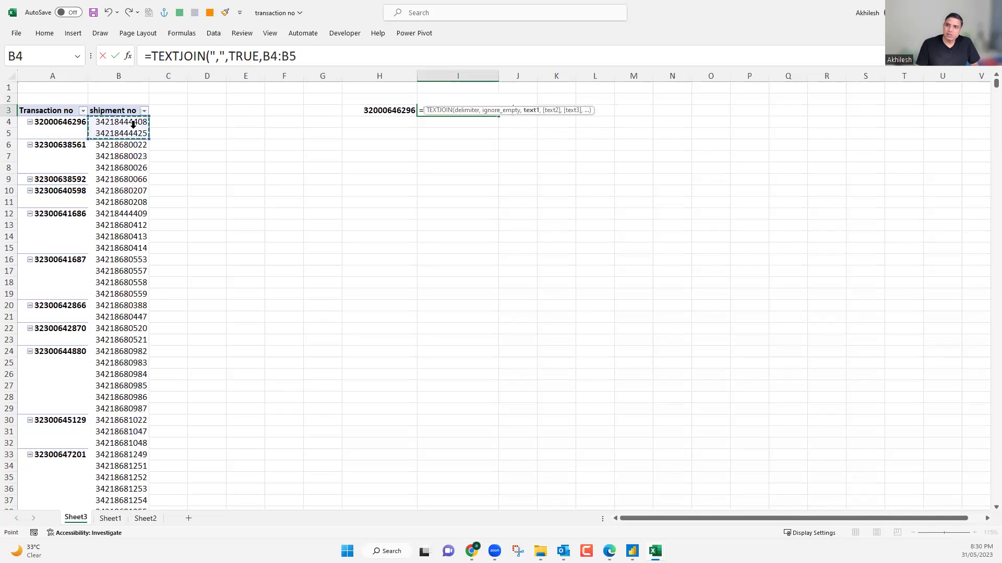
key("Return")
double_click(499, 76)
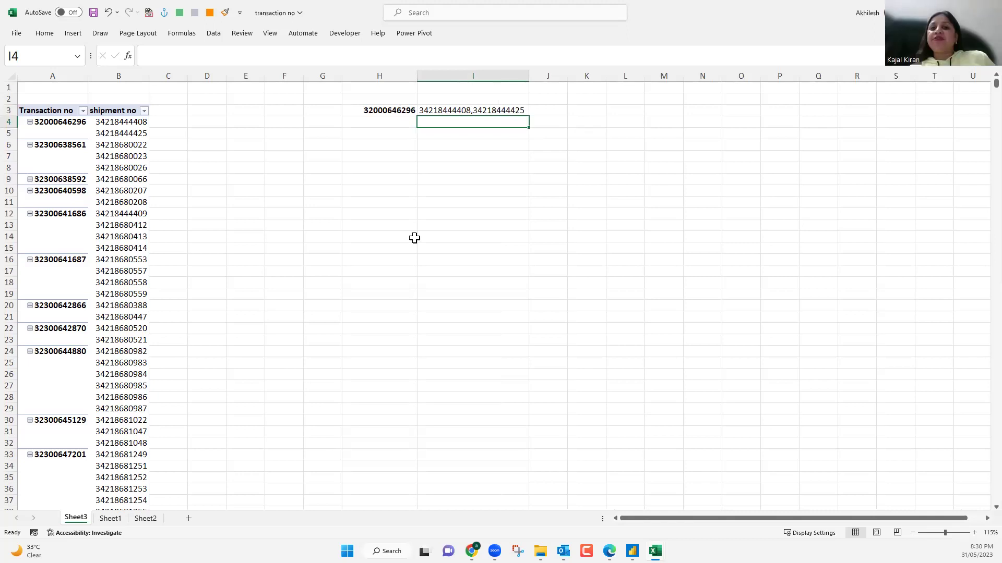
left_click(482, 112)
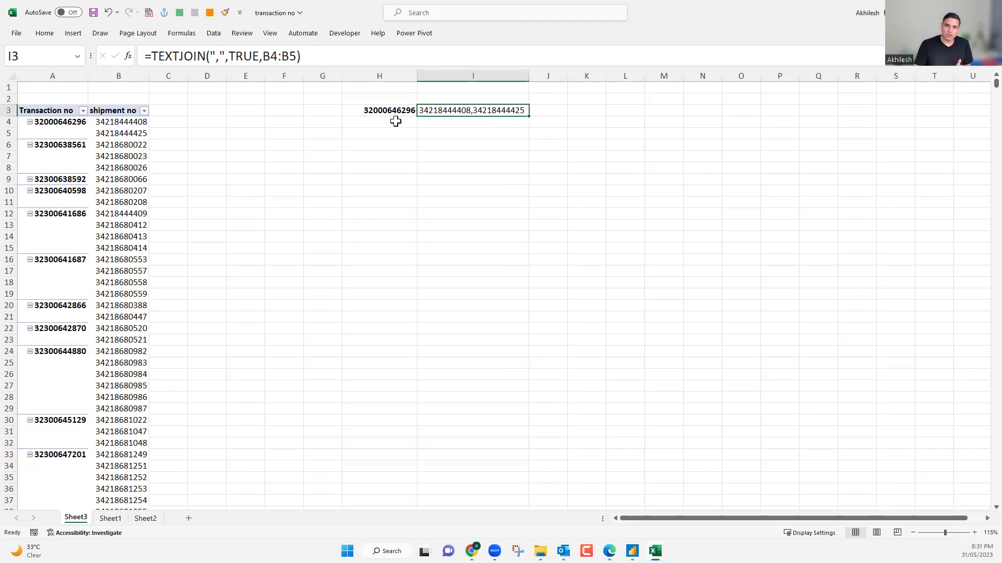
left_click_drag(121, 213, 124, 248)
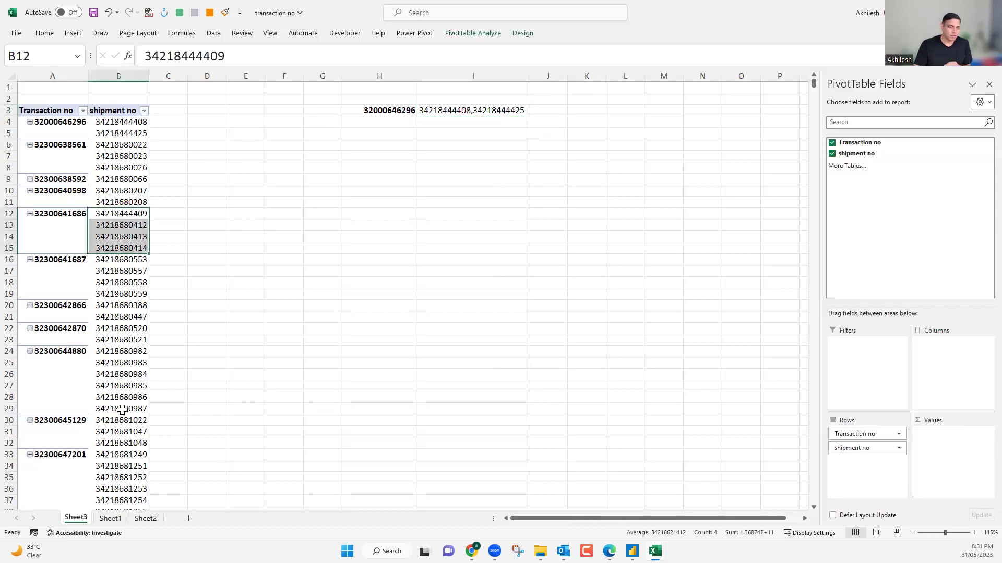
left_click_drag(121, 351, 122, 409)
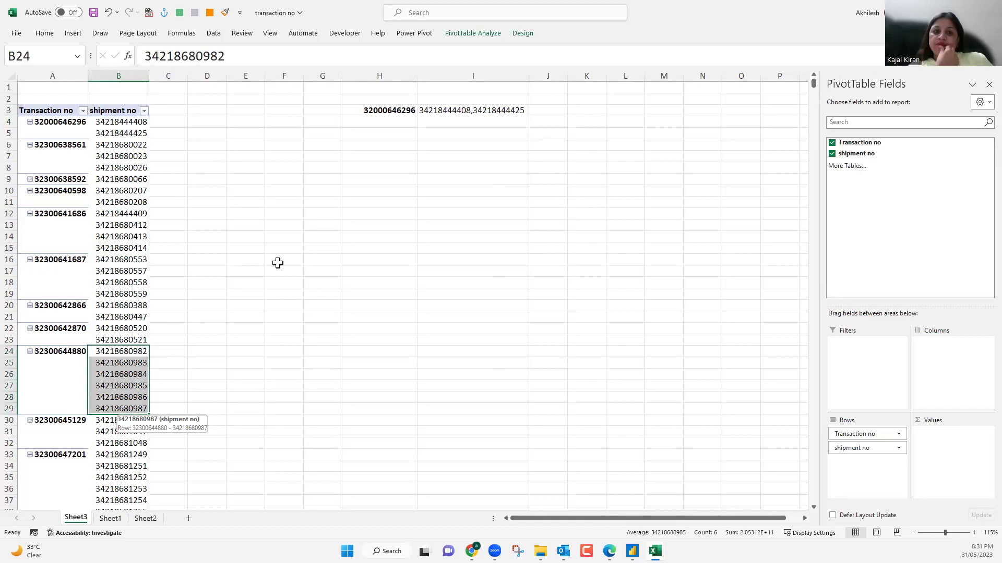
left_click(381, 144)
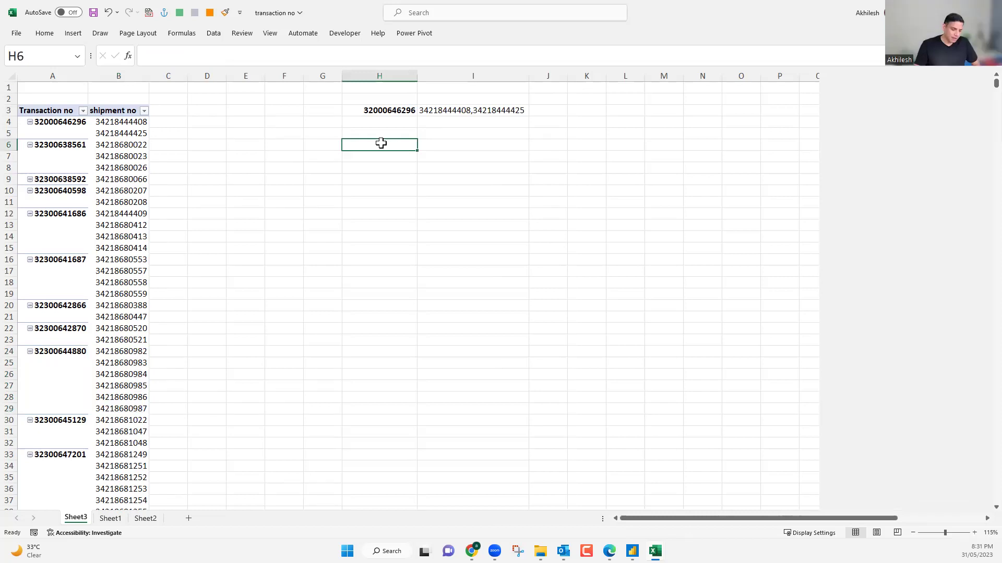
Note 'Filter' in H6 and 'Tejoin' in H7, then select columns A:B on Sheet1.
type("Filter")
key("Return")
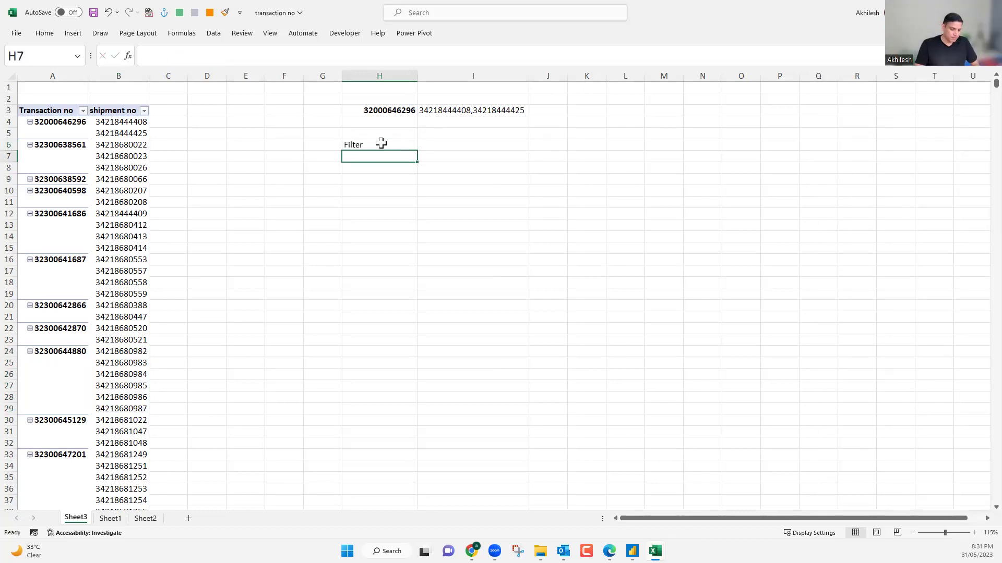
type("Te")
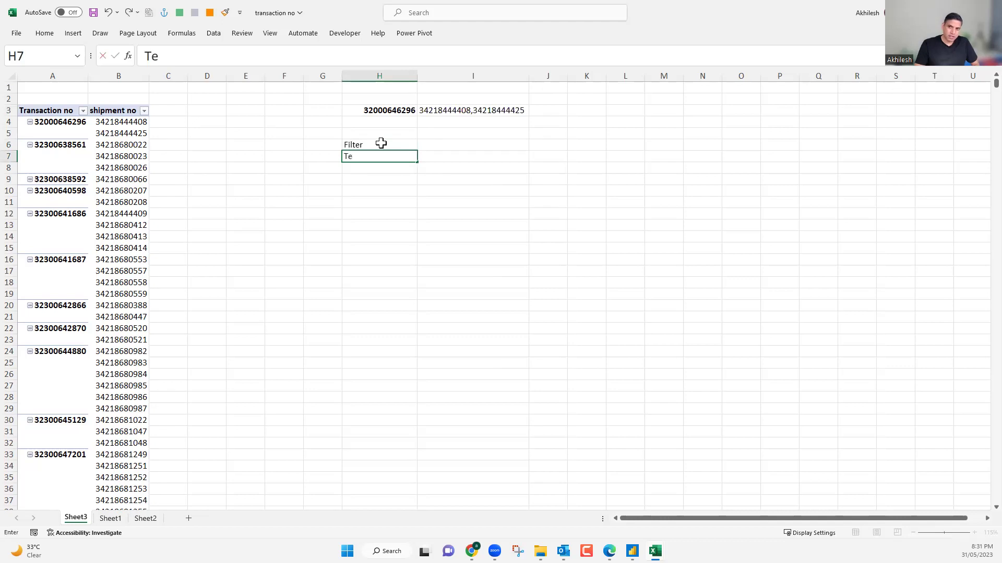
type("join")
key("Return")
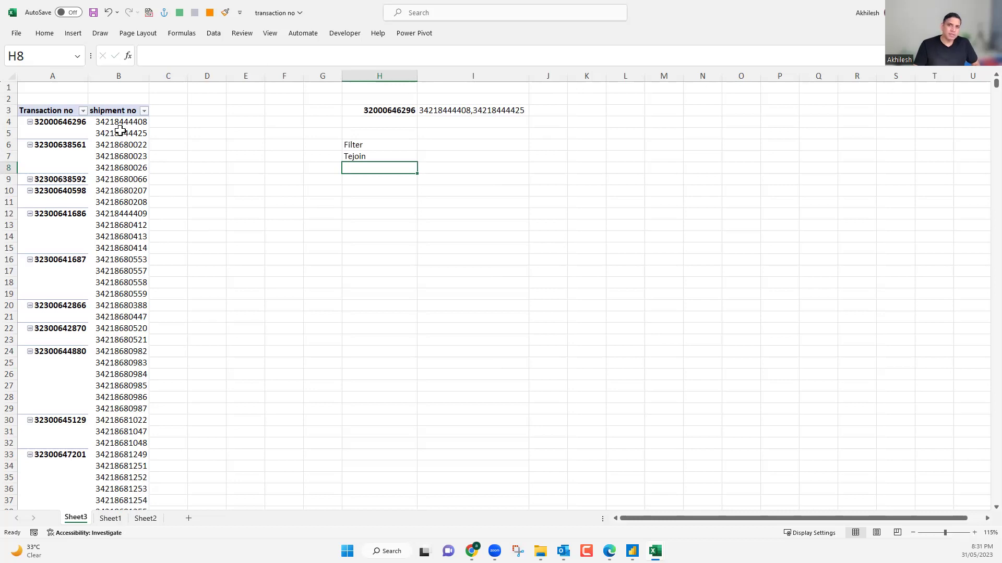
key("ctrl+Page_Down")
left_click_drag(73, 79, 147, 291)
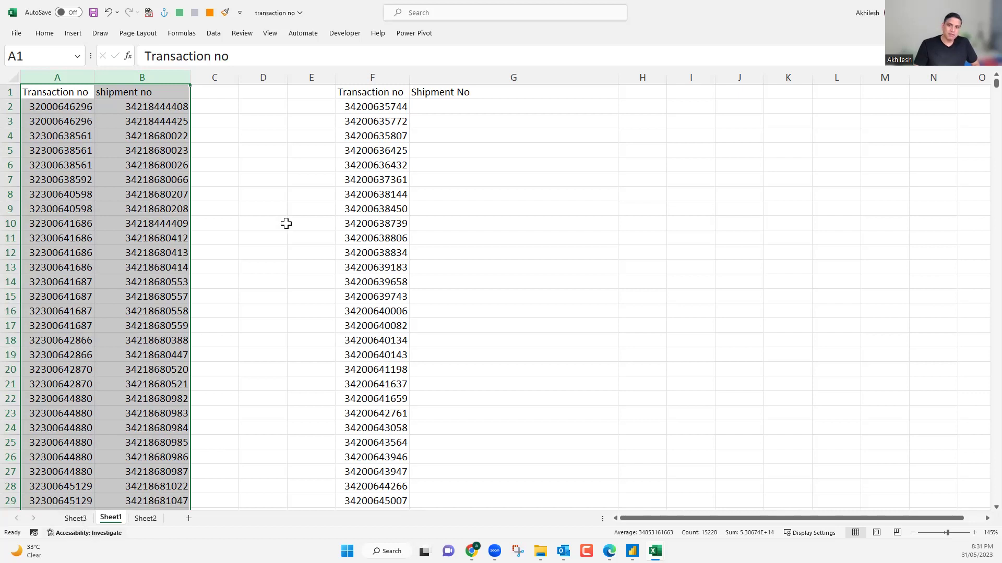
Back on Sheet3, check the TEXTJOIN in I3 and paste over the H6:H7 notes.
key("ctrl+Page_Up")
left_click(459, 110)
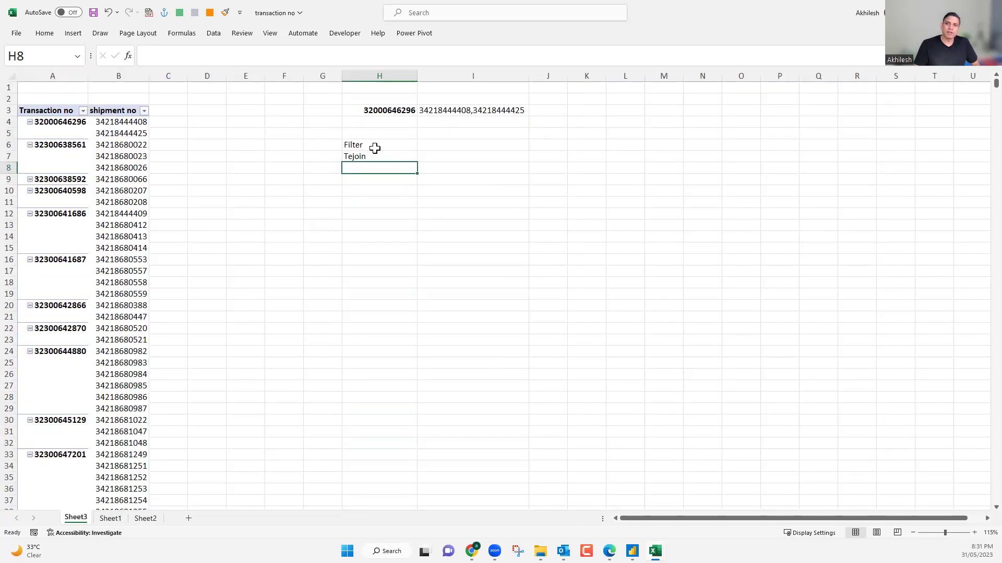
left_click(376, 146)
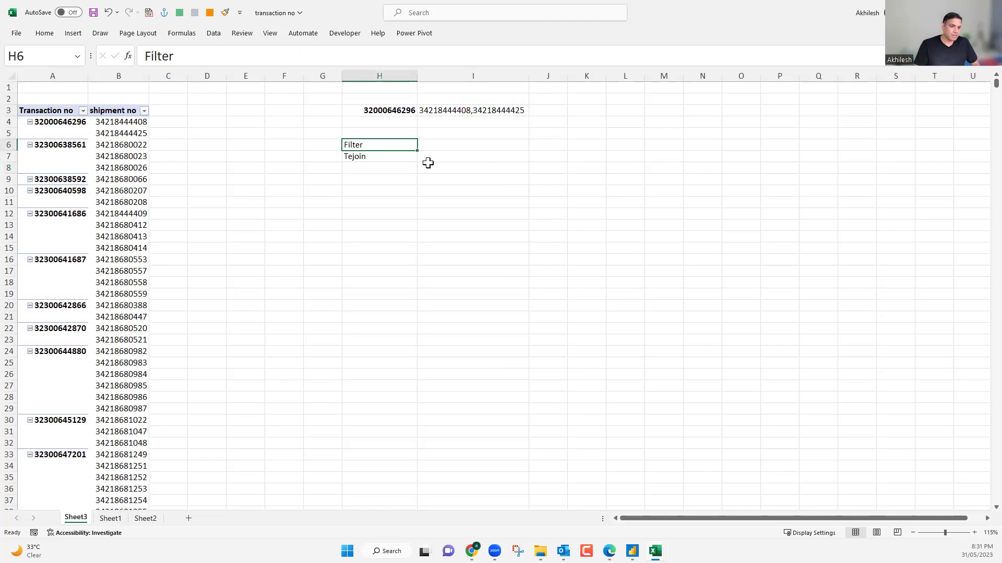
type("Filter Tejoin")
left_click(382, 148)
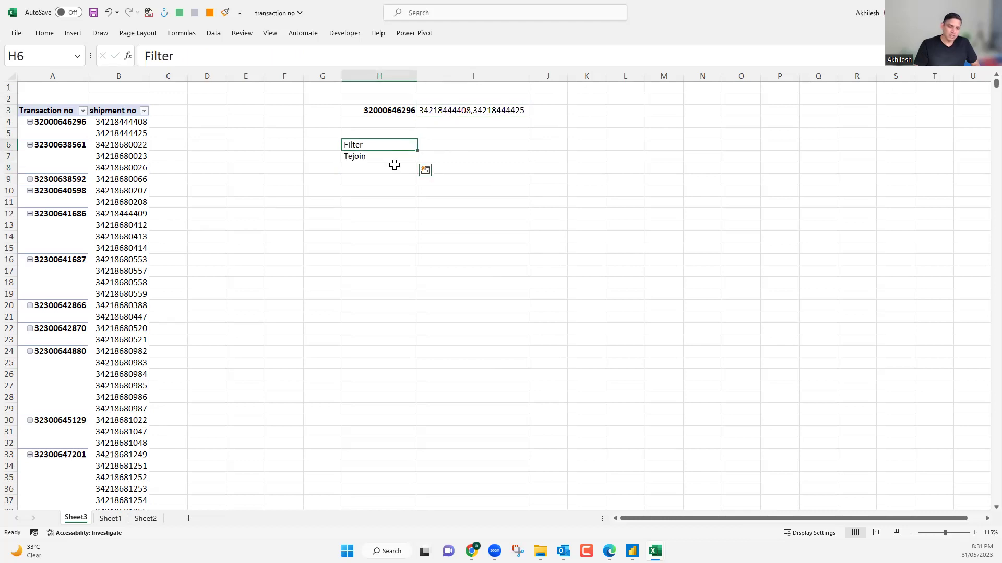
key("shift+Down")
key("ctrl+v")
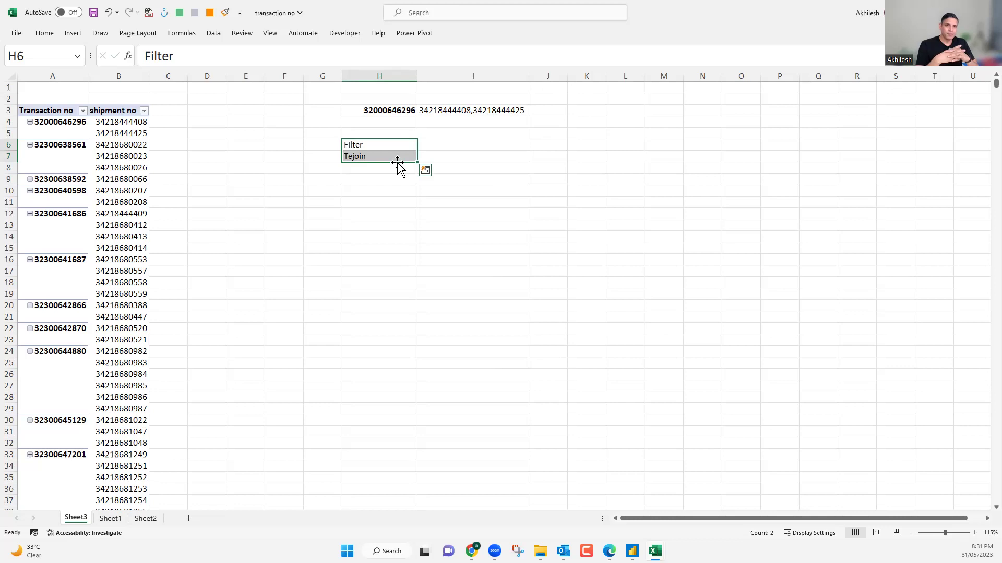
Clear the demo cells H2:J11 and drag shipment no from Rows toward Columns.
left_click(112, 179)
left_click_drag(365, 100, 540, 212)
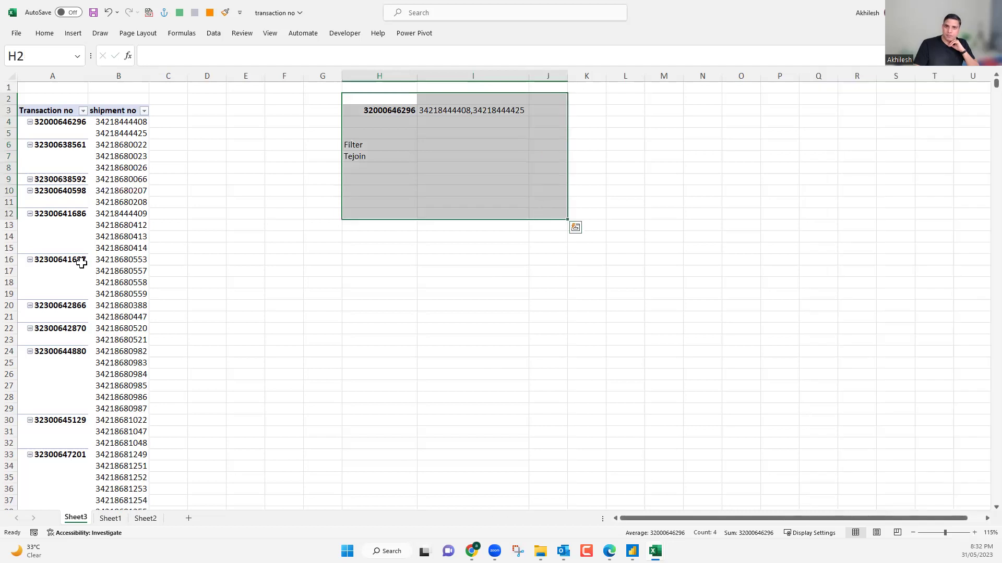
key("Delete")
left_click(118, 236)
left_click_drag(855, 448, 936, 393)
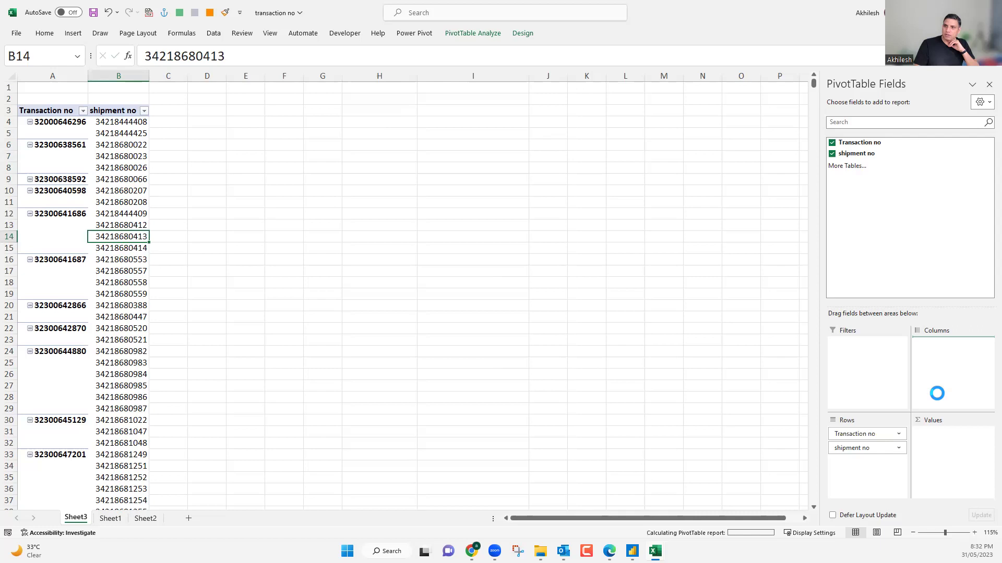
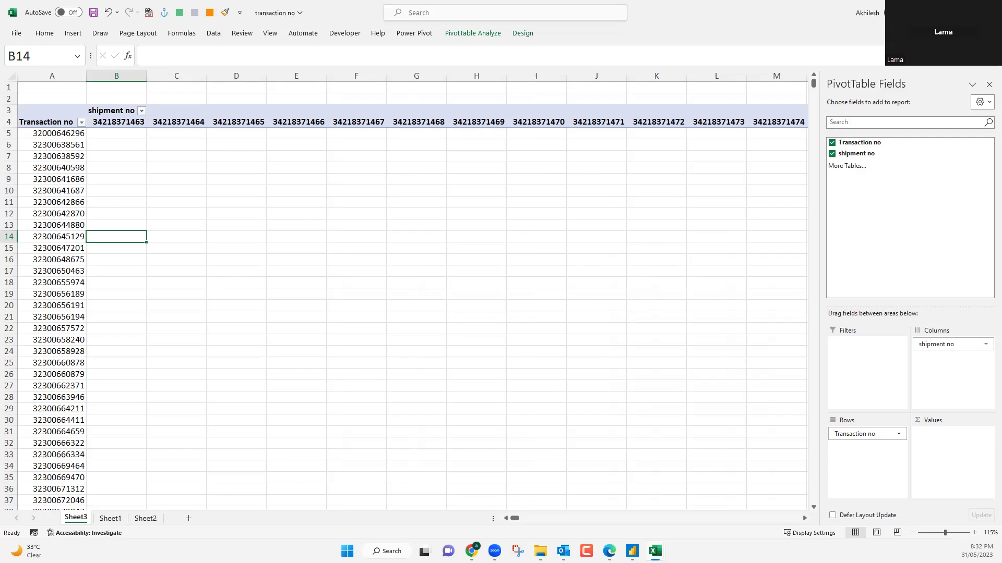
Undo the pivot layout change to put Shipment No back in rows and restore the TEXTJOIN sheet.
left_click(107, 12)
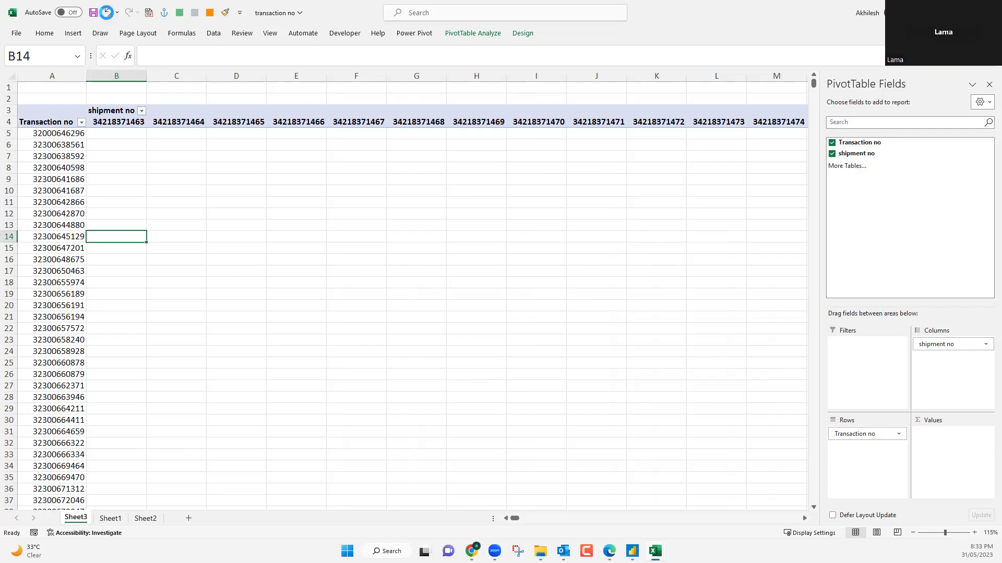
left_click(108, 13)
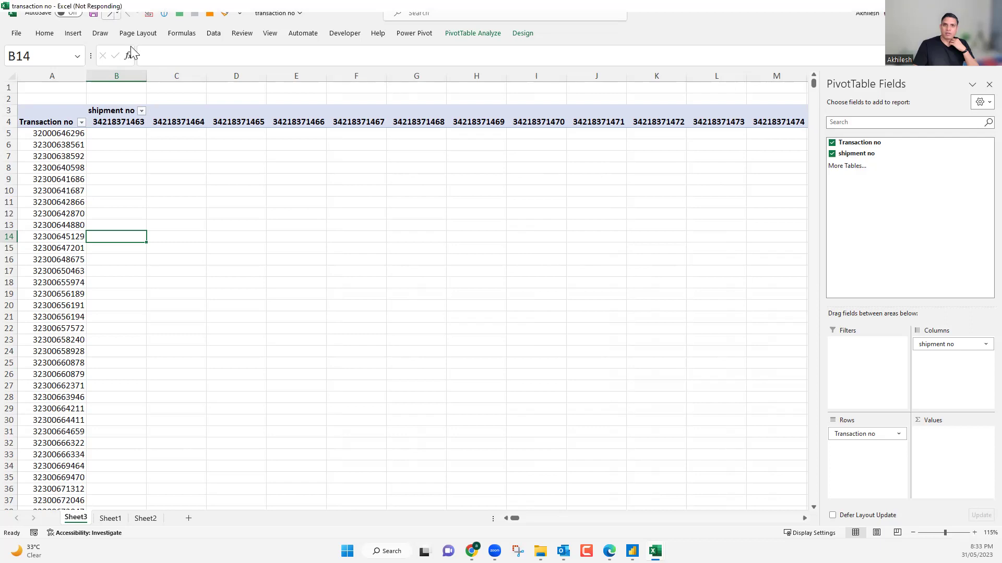
left_click(108, 13)
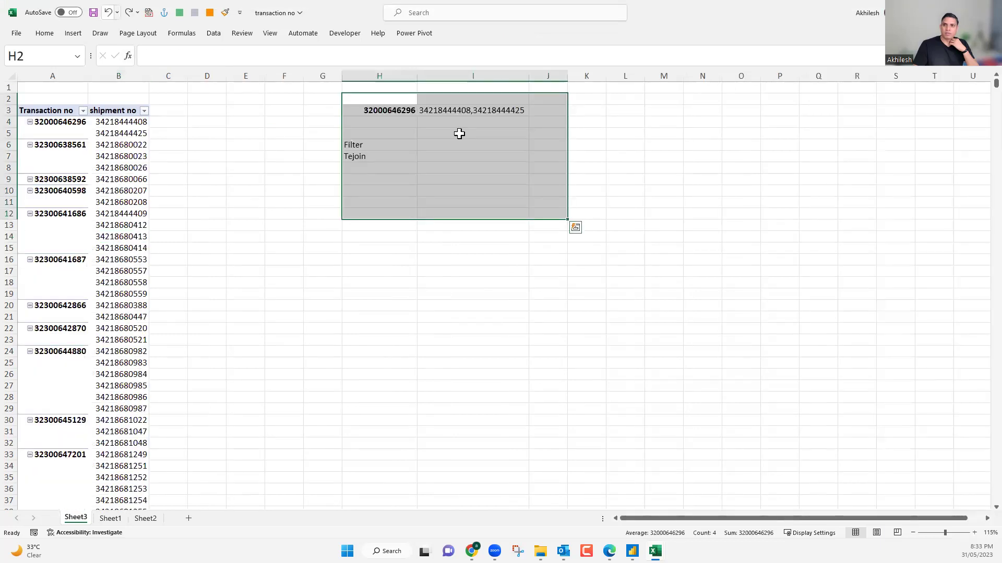
key("ctrl+z")
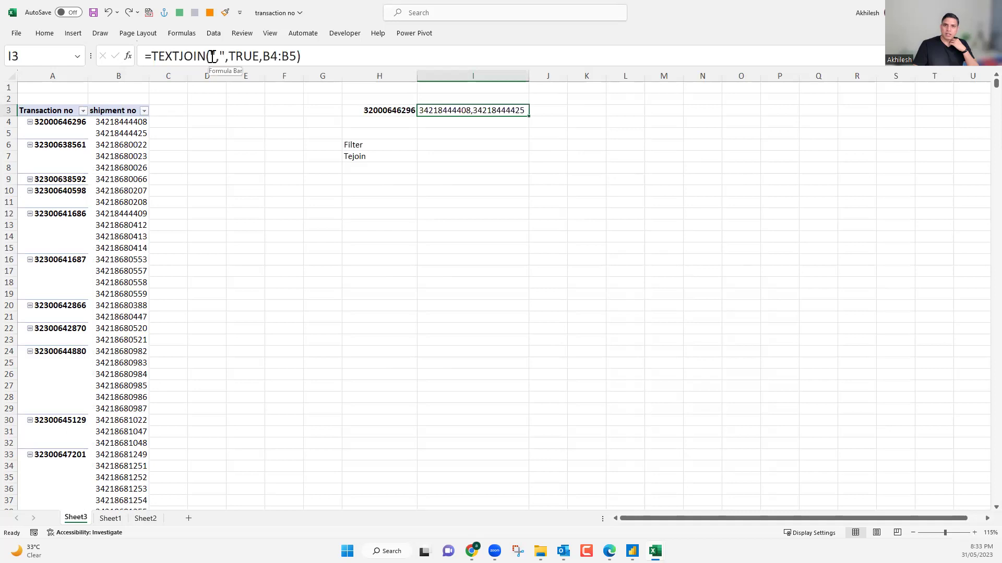
Go over the I3 TEXTJOIN arguments (comma delimiter, TRUE, B4:B5) and recommit the formula unchanged.
double_click(211, 55)
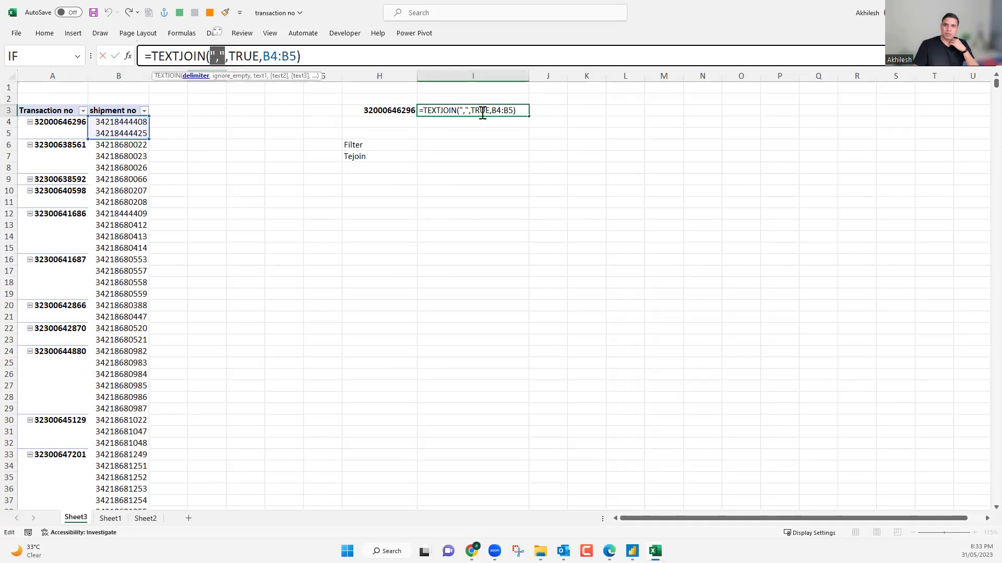
double_click(260, 59)
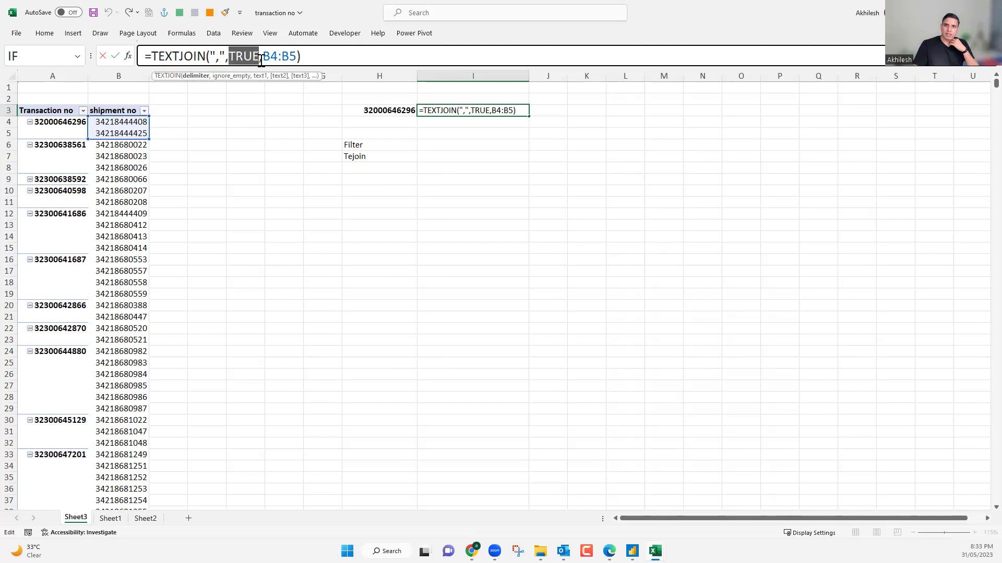
left_click(295, 57)
double_click(297, 57)
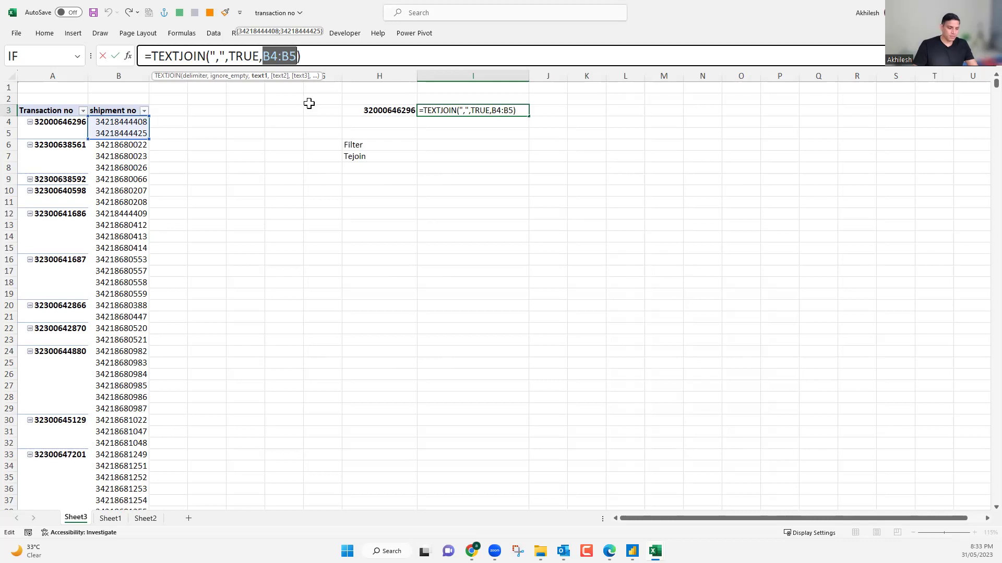
key("ctrl+Return")
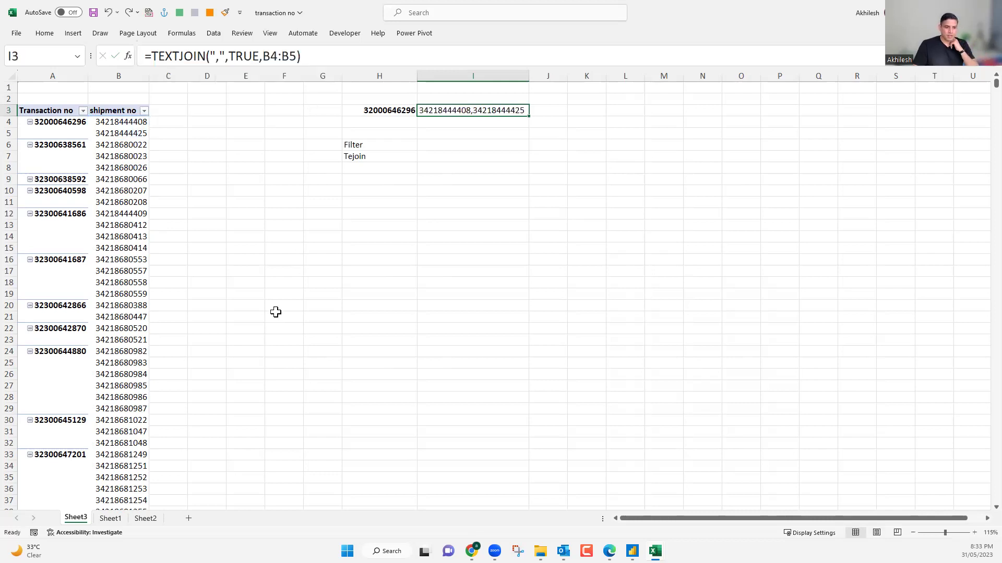
left_click(256, 204)
left_click(420, 110)
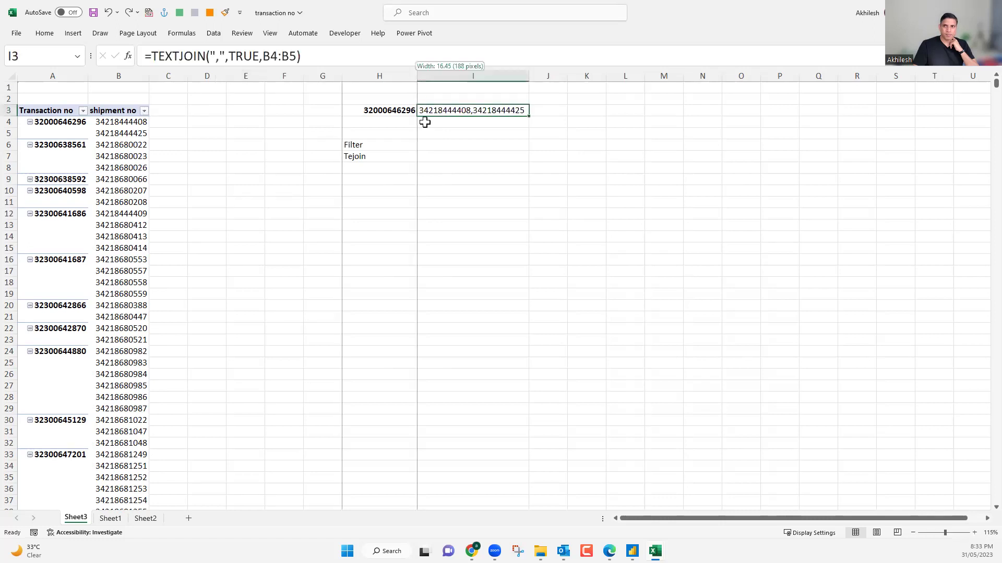
left_click(437, 134)
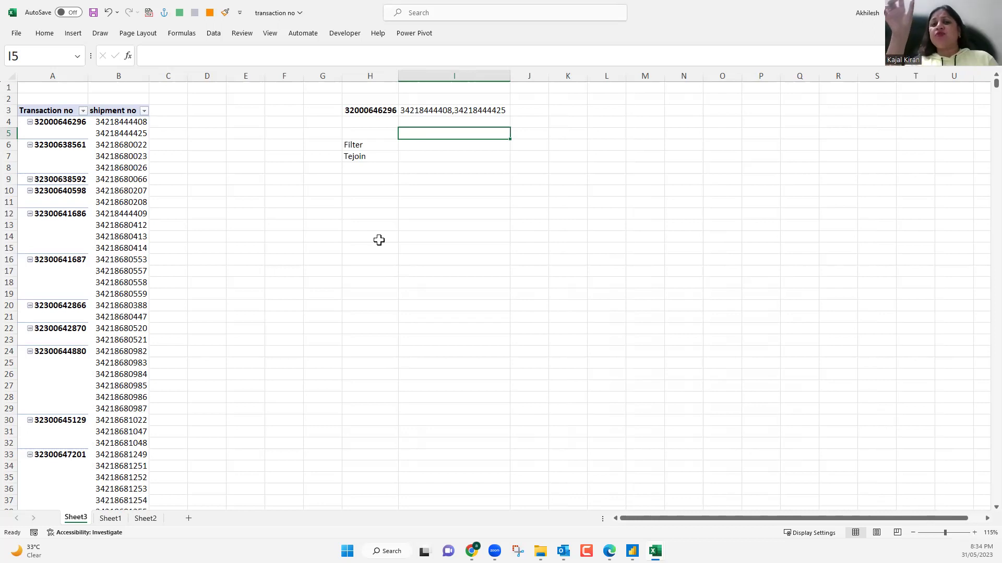
Enter sample values a, b, v, c, xcd, f, d down column I starting at I9.
left_click(463, 179)
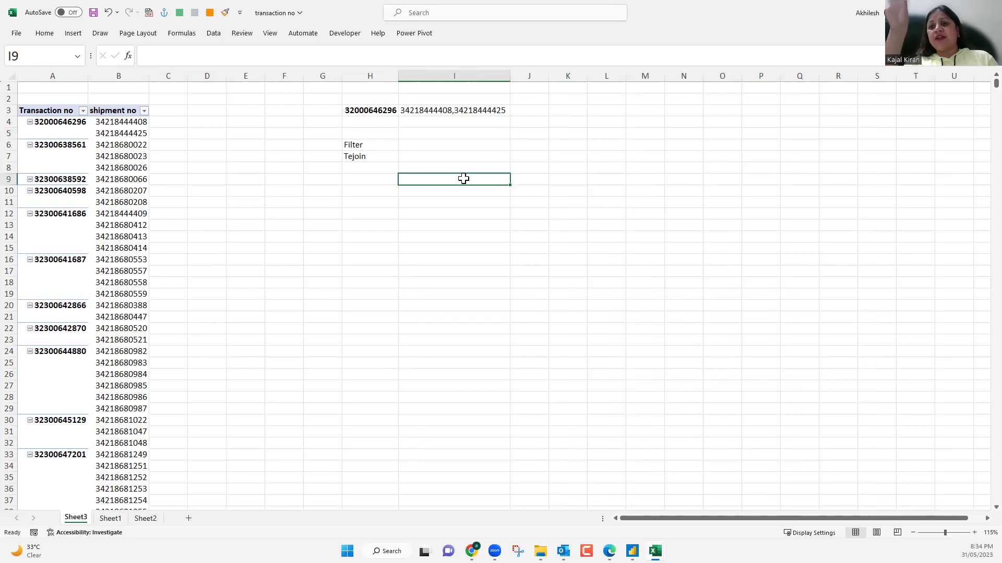
type("a")
key("Return")
type("b")
key("Return")
type("v")
key("Return")
type("c")
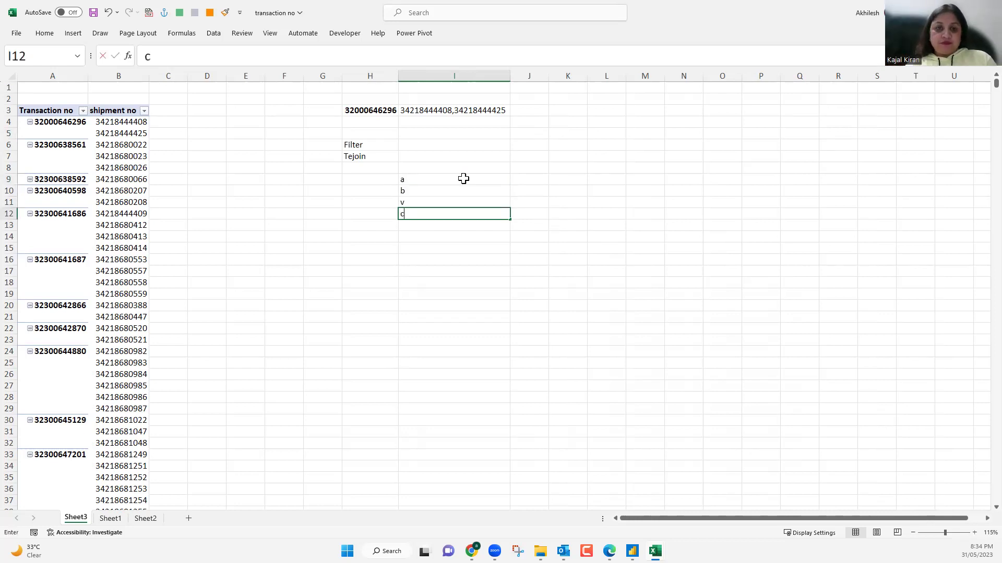
key("Return")
key("Return")
type("xcd")
key("Return")
type("f")
key("Return")
type("d")
key("Return")
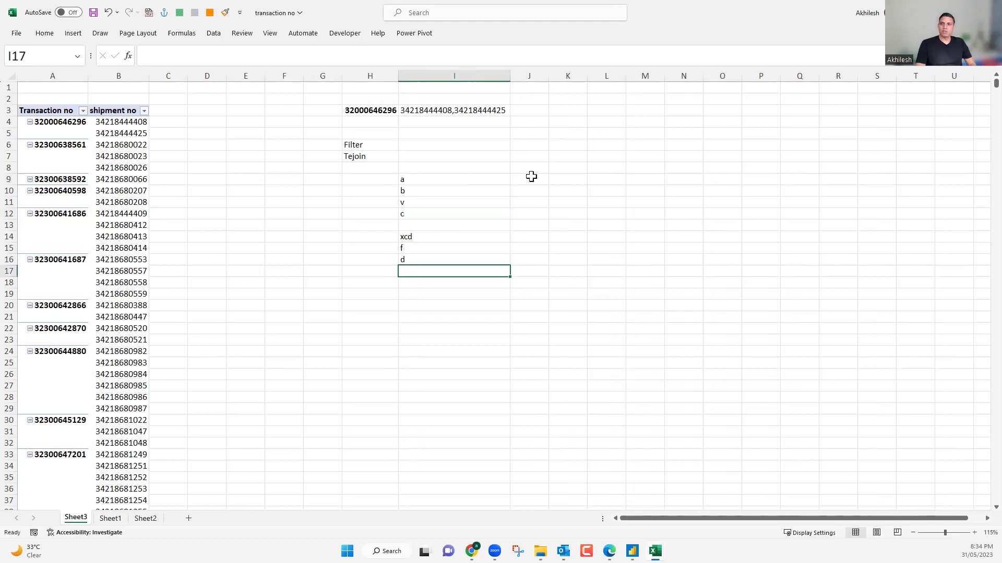
Widen column J and enter =COUNTA(I9:I16) in I20, returning 8.
left_click_drag(551, 72, 574, 76)
left_click(446, 304)
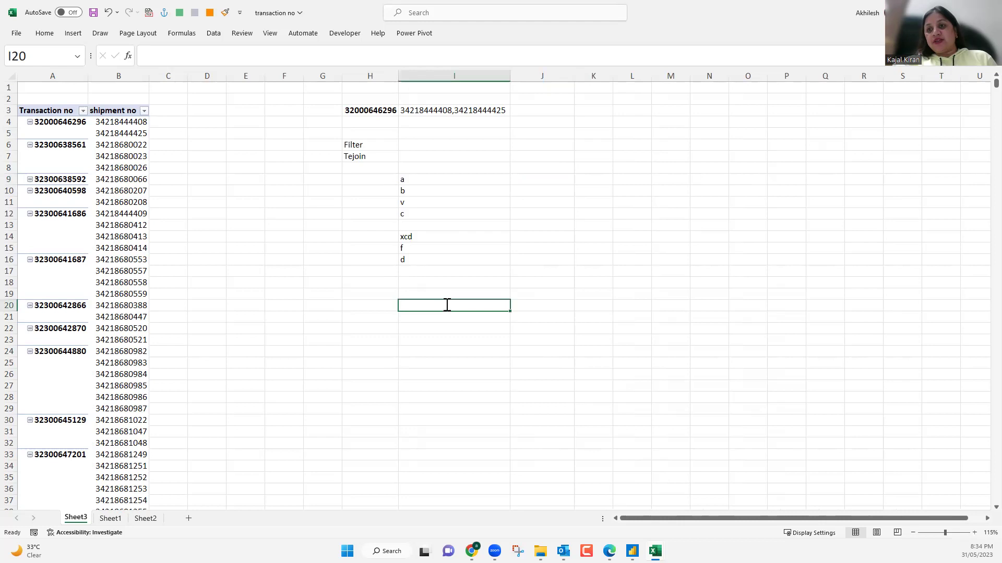
type("=")
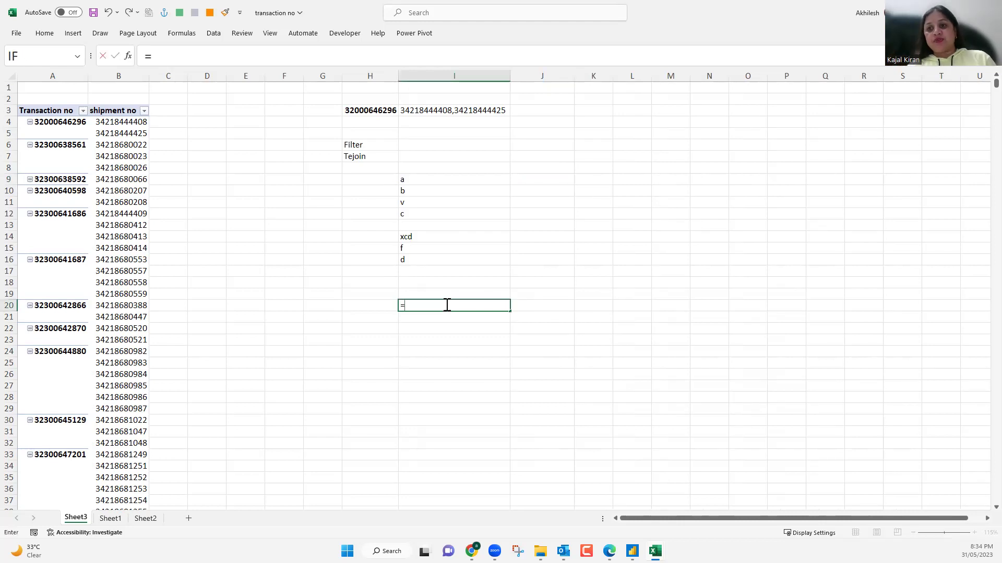
type("count")
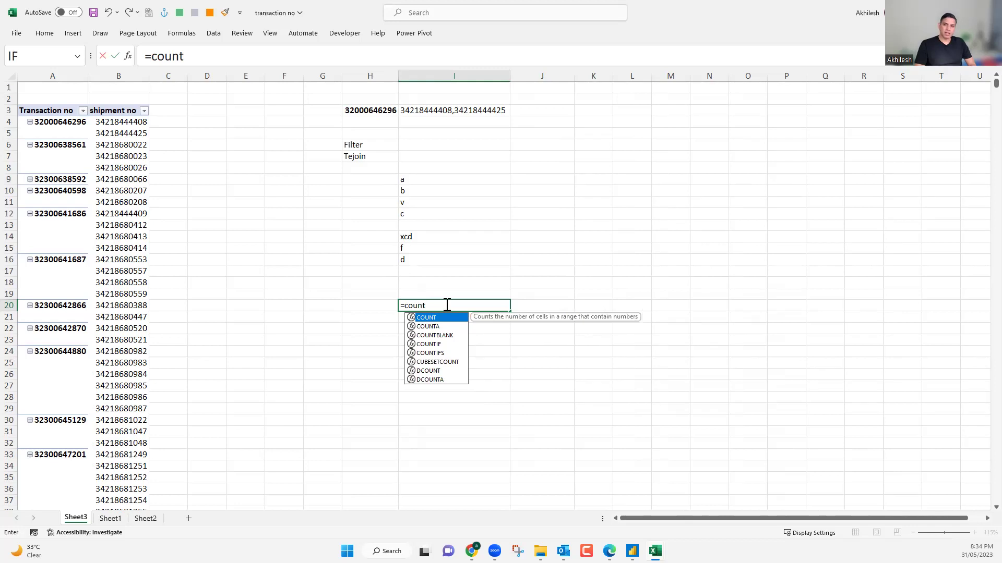
key("Down")
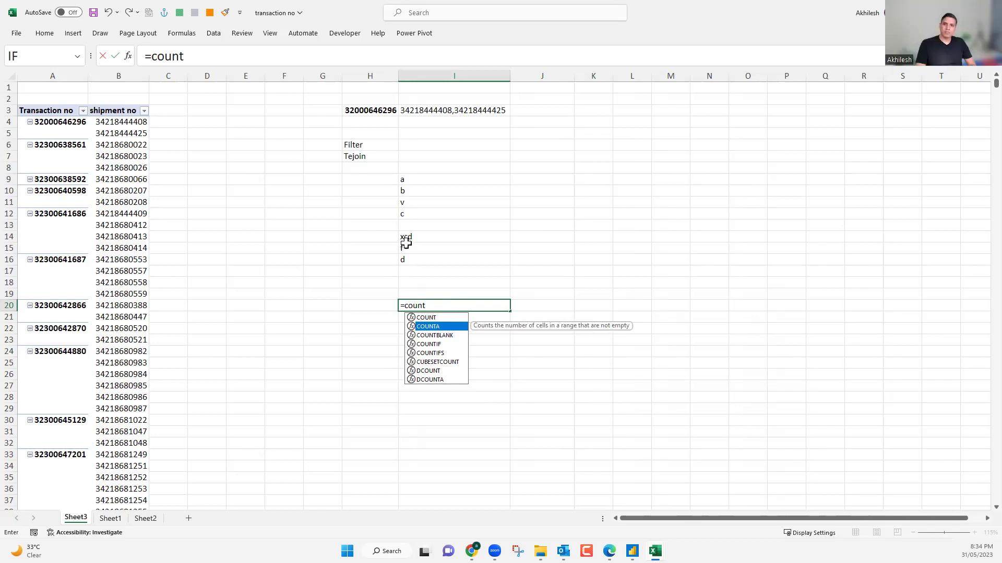
key("Tab")
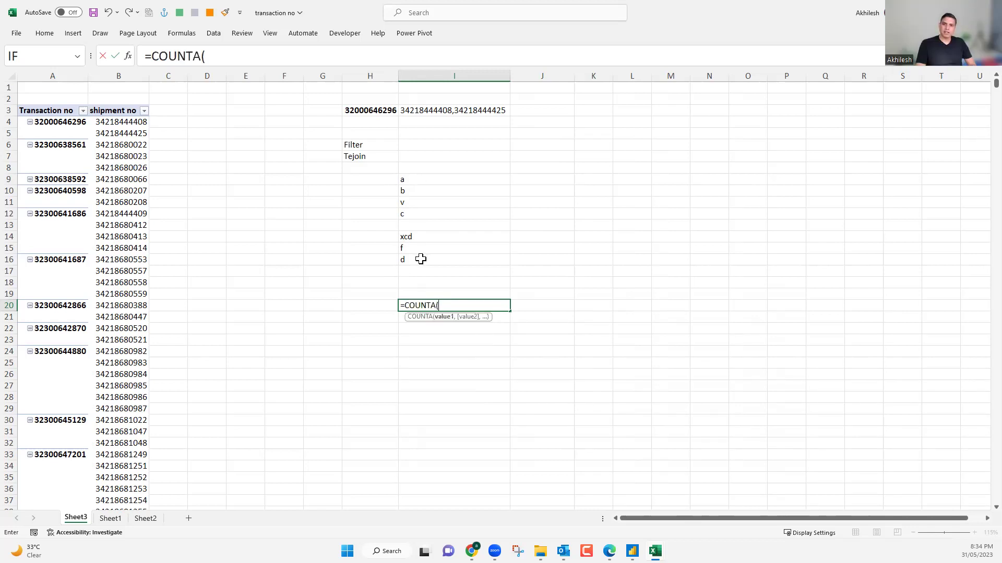
left_click_drag(402, 179, 421, 259)
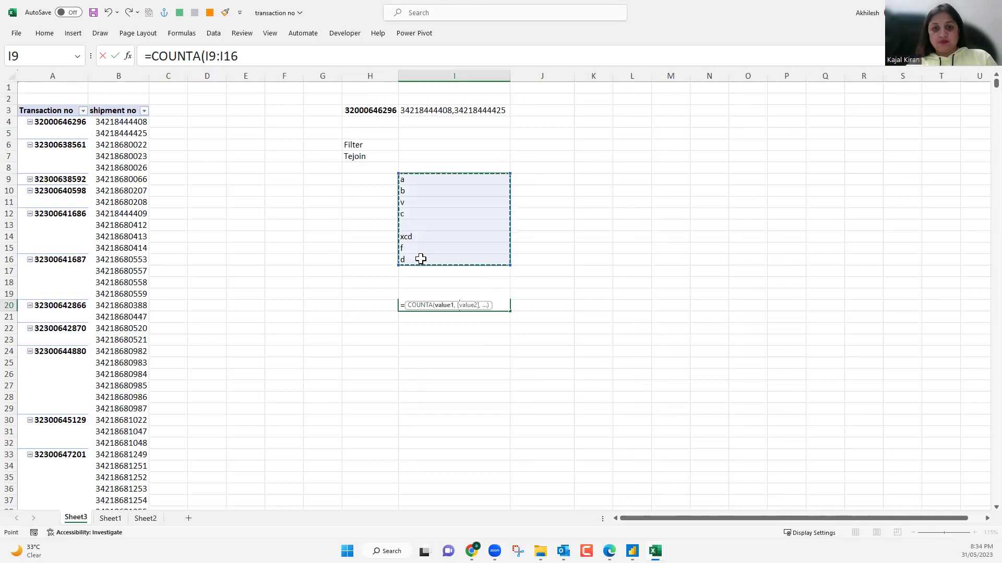
key("Return")
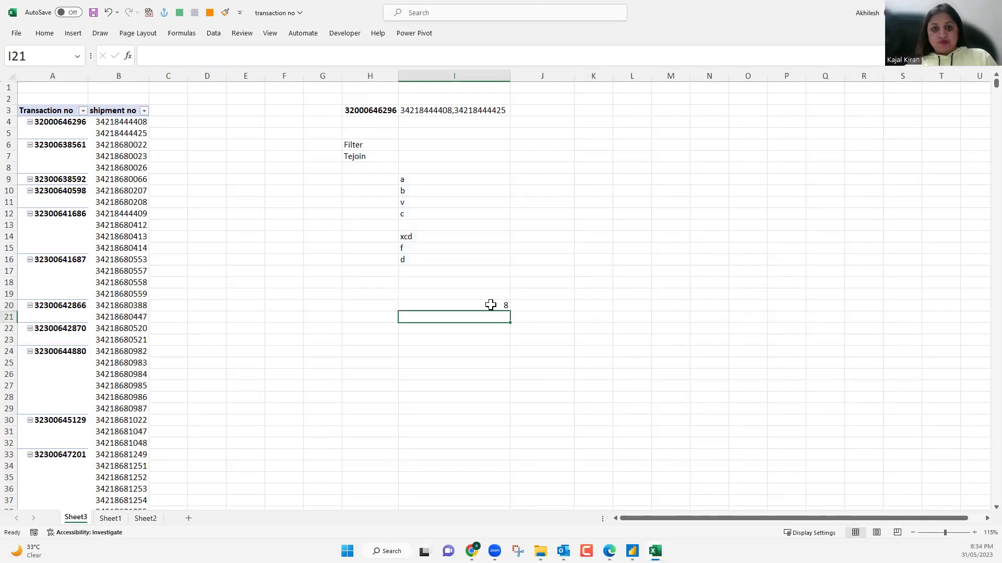
left_click(421, 213)
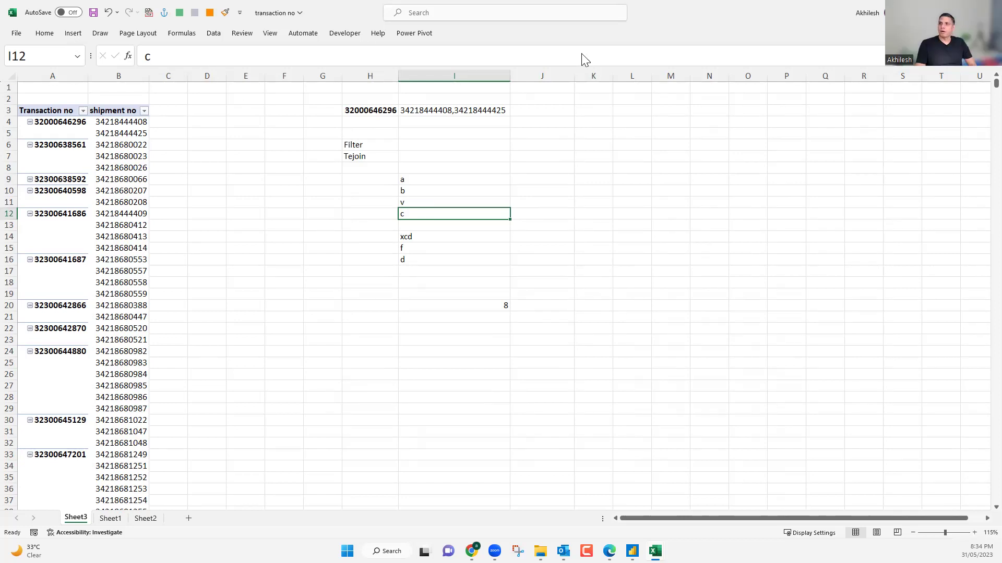
key("alt+n")
left_click(965, 71)
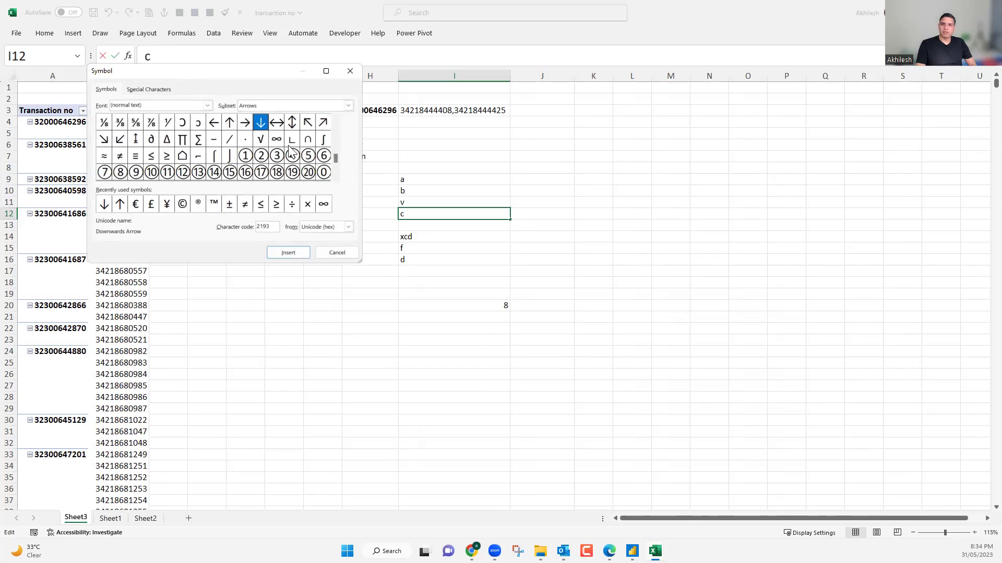
left_click(167, 155)
left_click(288, 253)
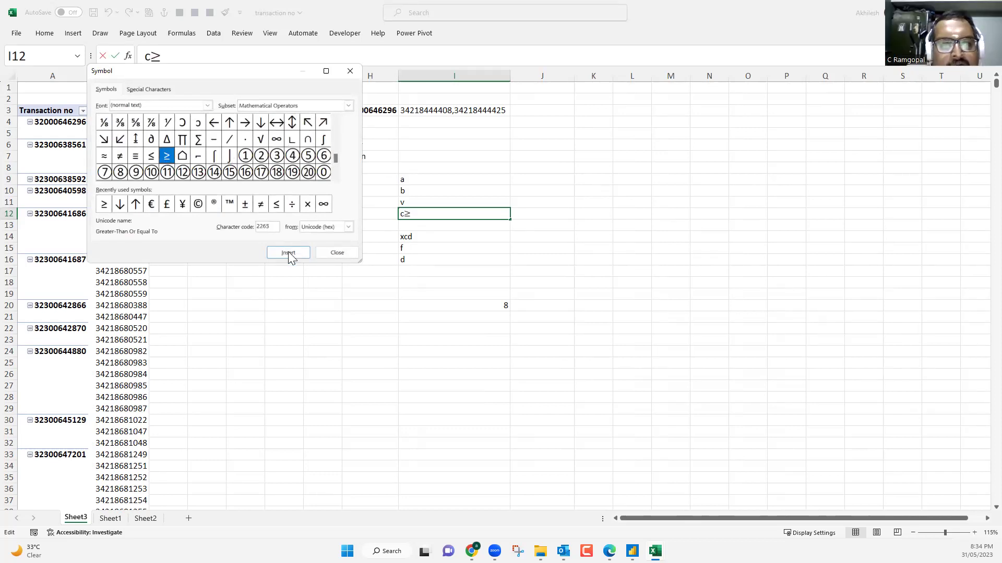
key("Return")
left_click(342, 254)
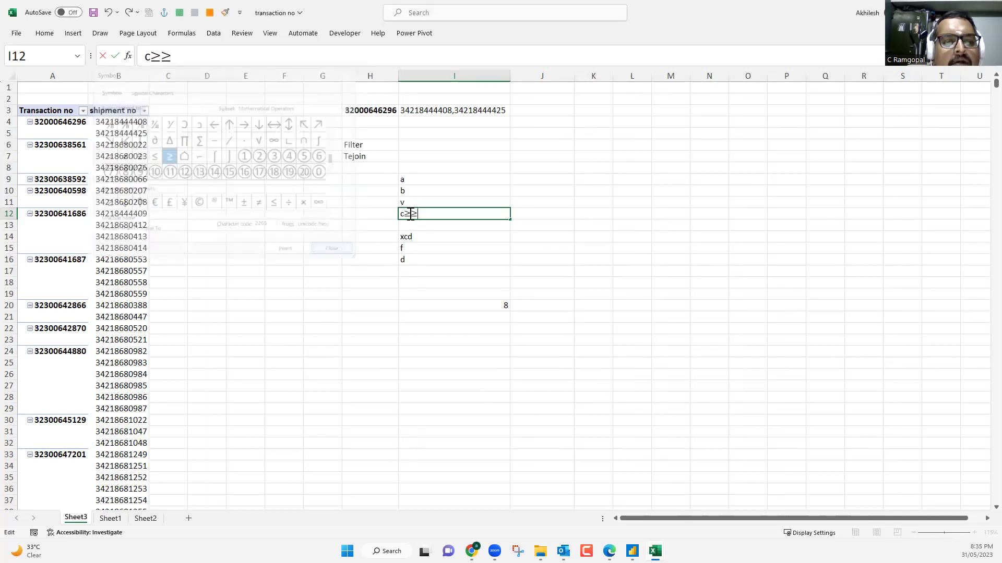
key("shift+Home")
key("BackSpace")
key("Return")
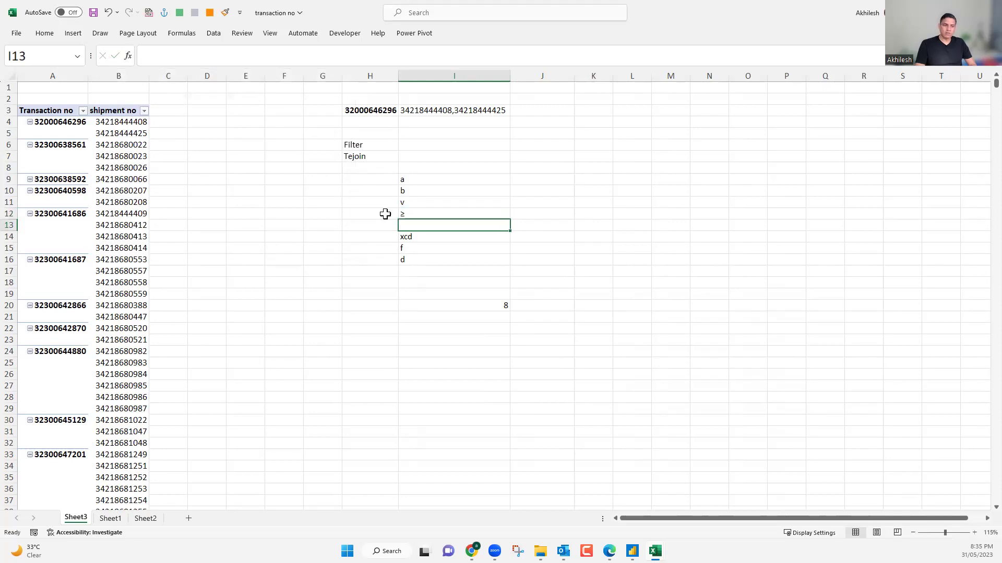
key("ctrl+z")
left_click(487, 307)
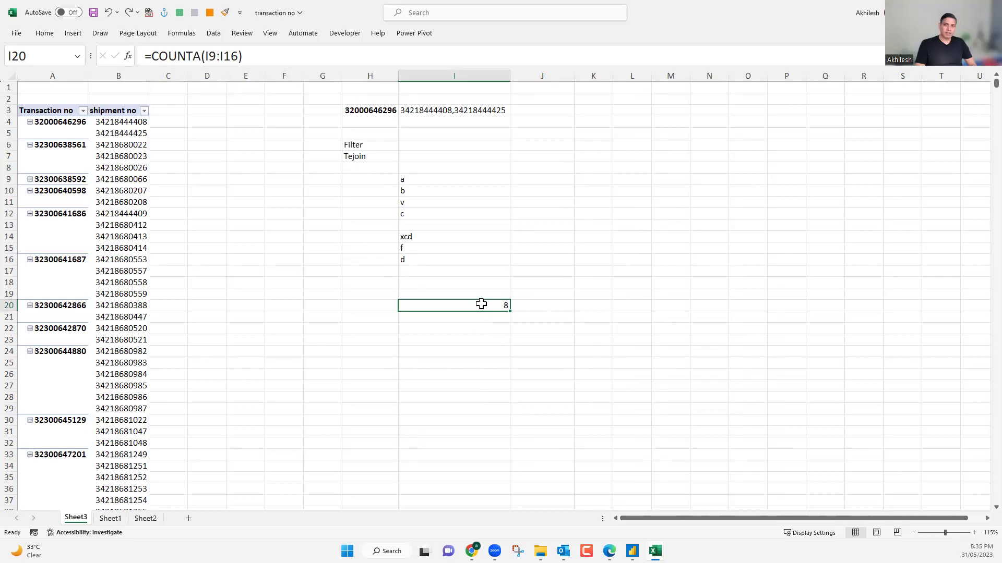
Replace the text in I10 with 5 and in I15 with 52.
left_click(462, 193)
type("5")
key("Return")
left_click(466, 241)
left_click(467, 250)
type("5")
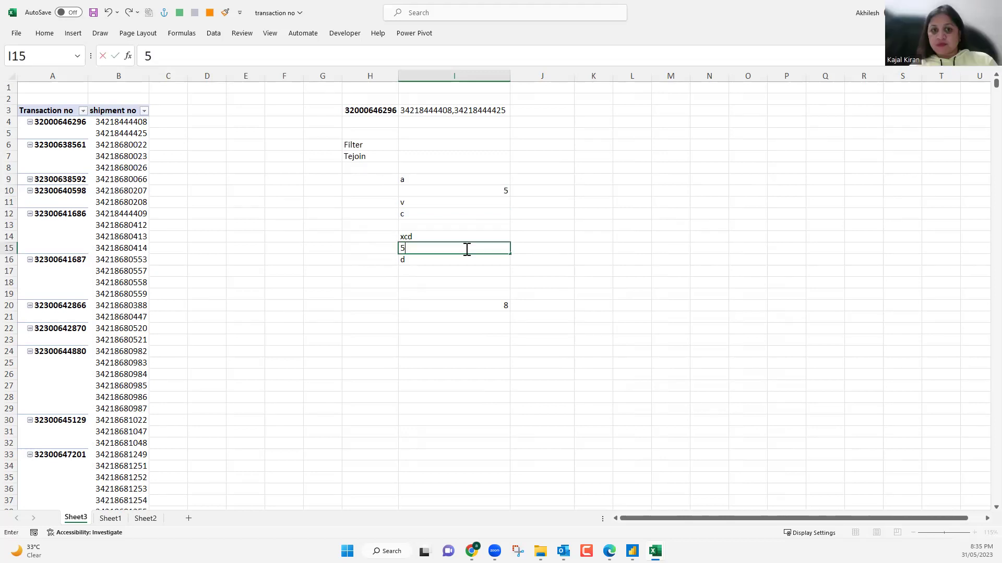
type("2")
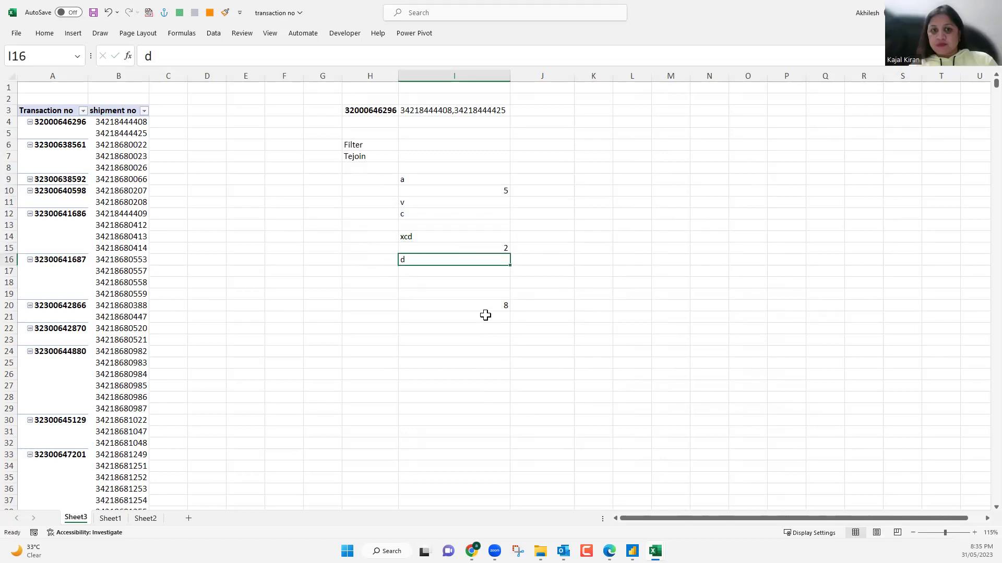
Enter a COUNT over the column I values in I21, giving 2, and compare it with COUNTA in I20.
left_click(485, 315)
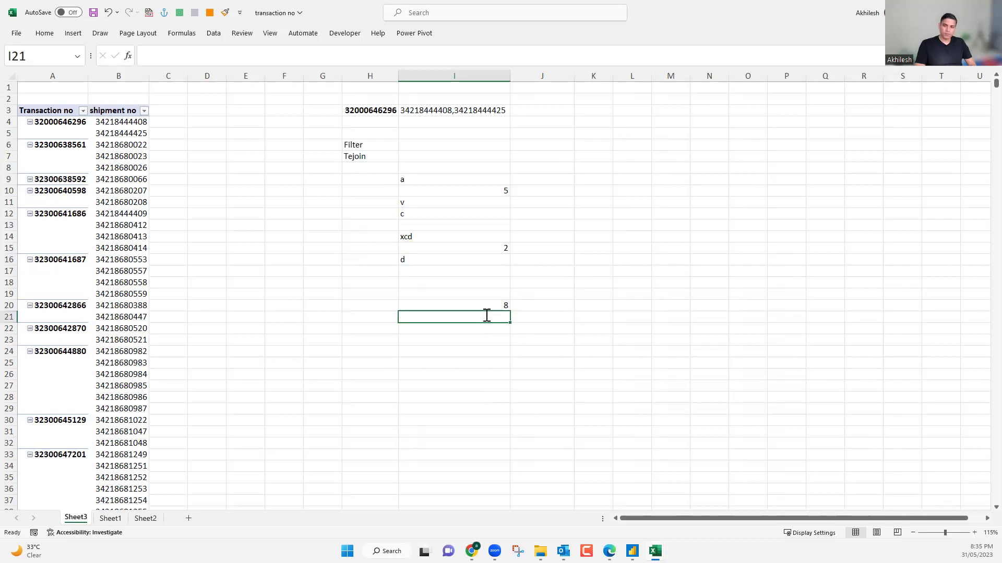
type("=cou")
key("Tab")
left_click_drag(454, 179, 479, 280)
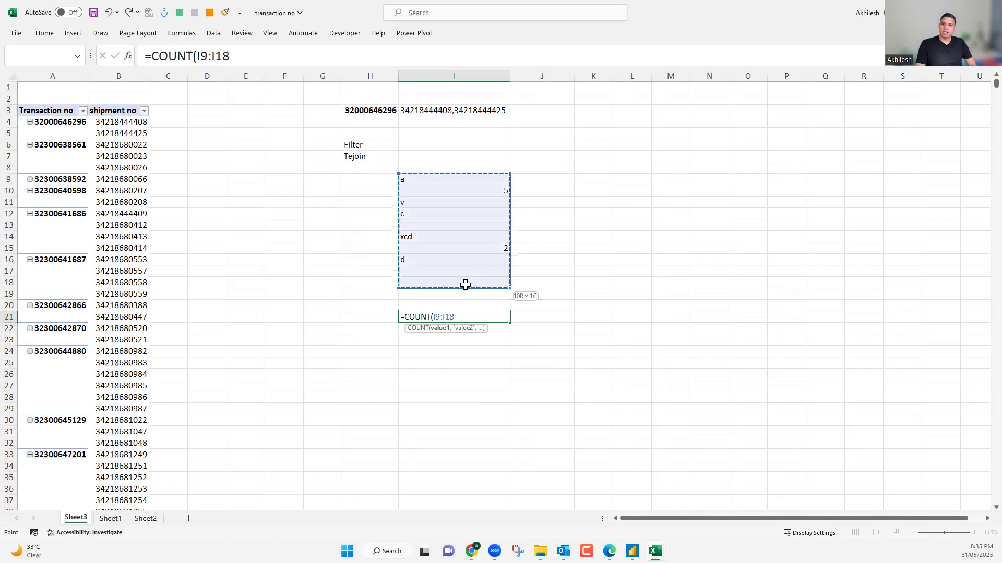
key("Return")
key("Up")
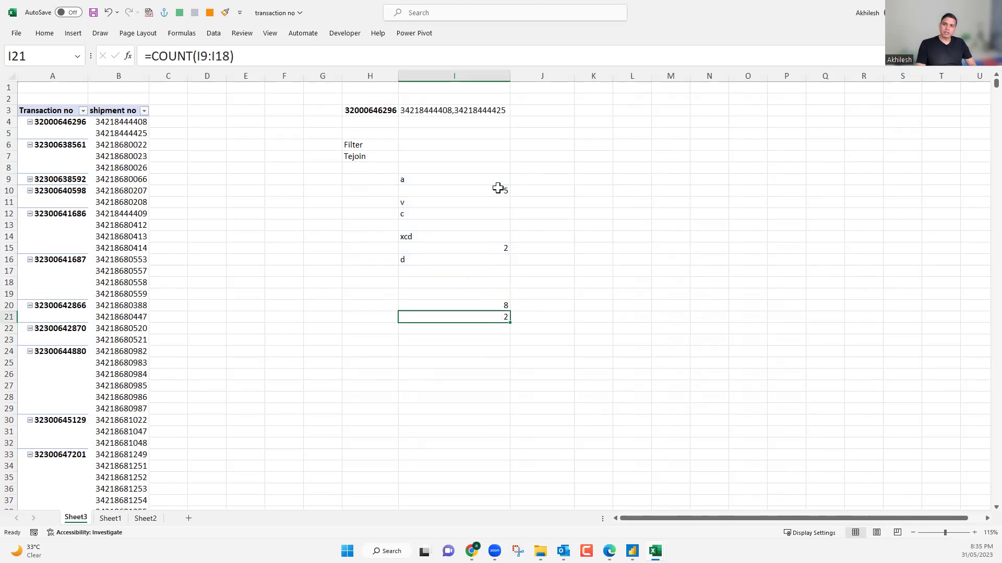
left_click(498, 248)
key("Return")
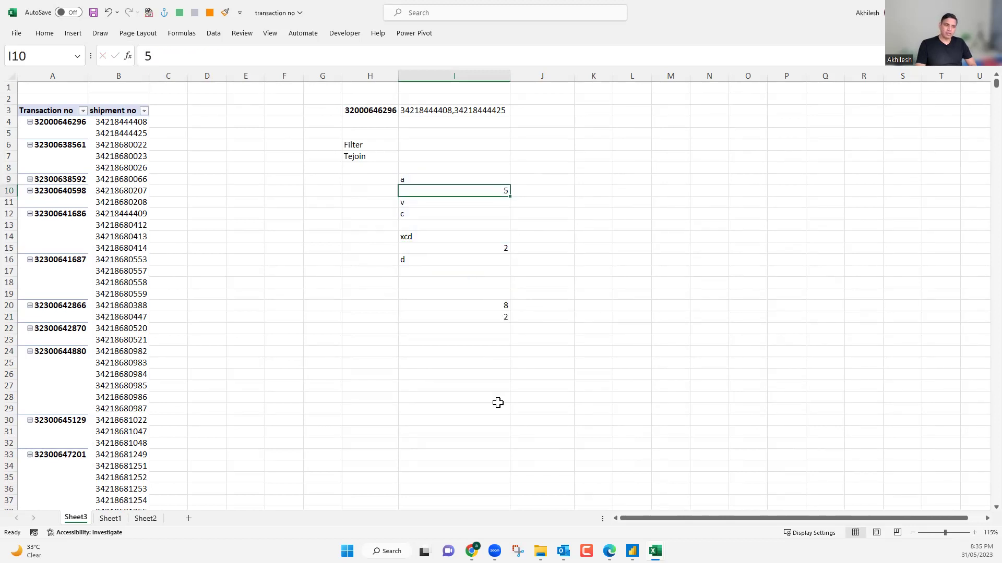
left_click(489, 303)
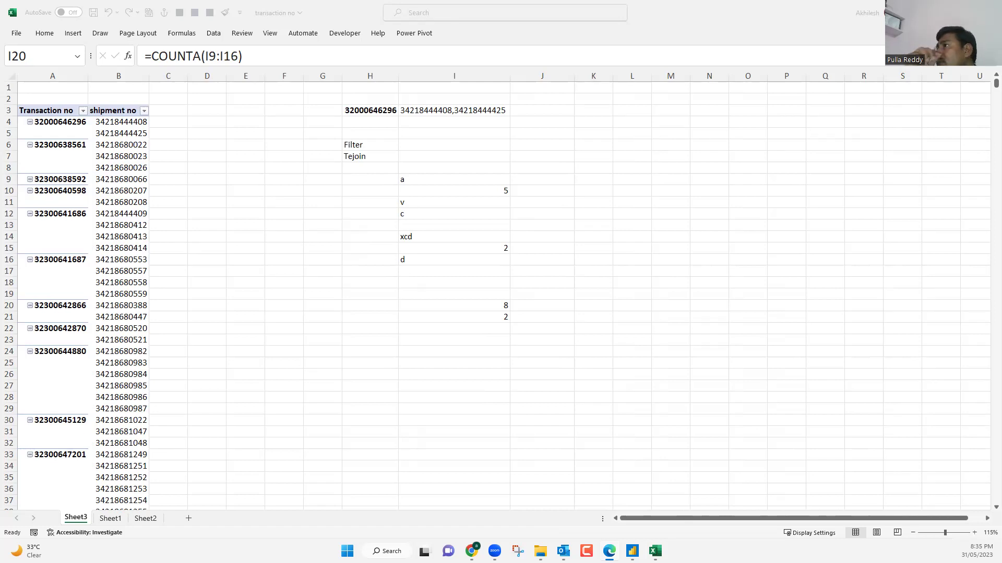
Open the Practice (1) workbook from the Downloads folder.
mouse_move(540, 551)
left_click(577, 498)
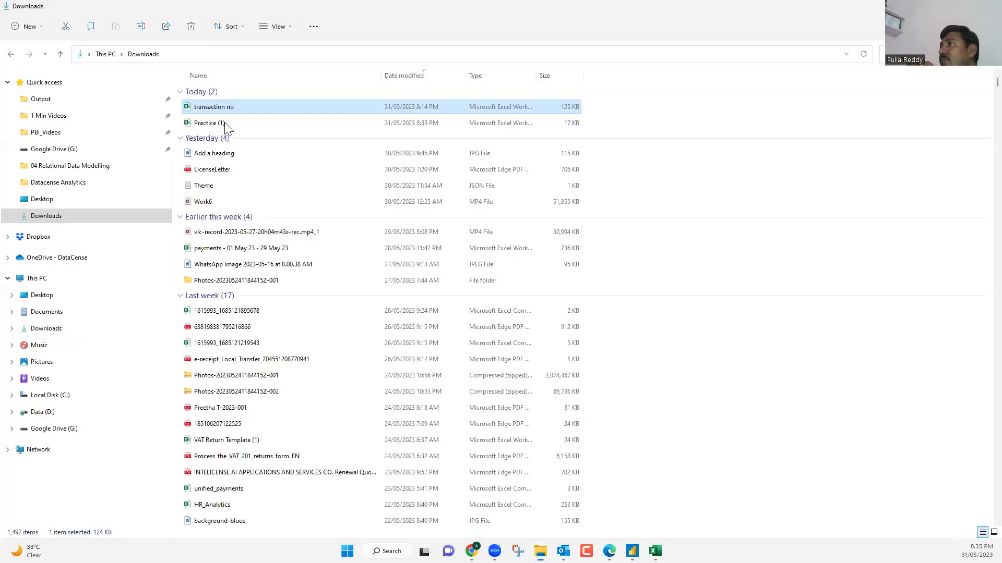
key("Down")
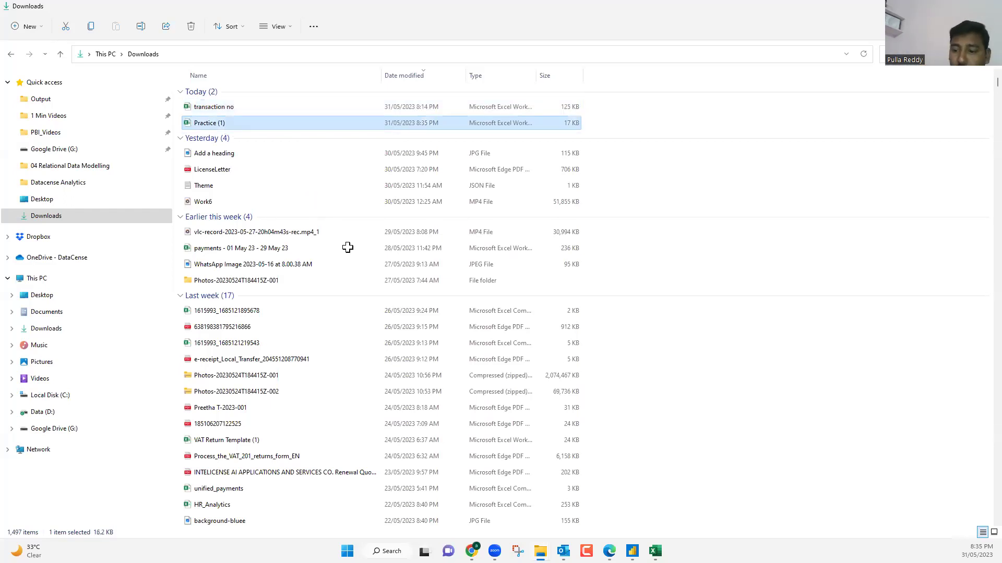
key("alt+Tab")
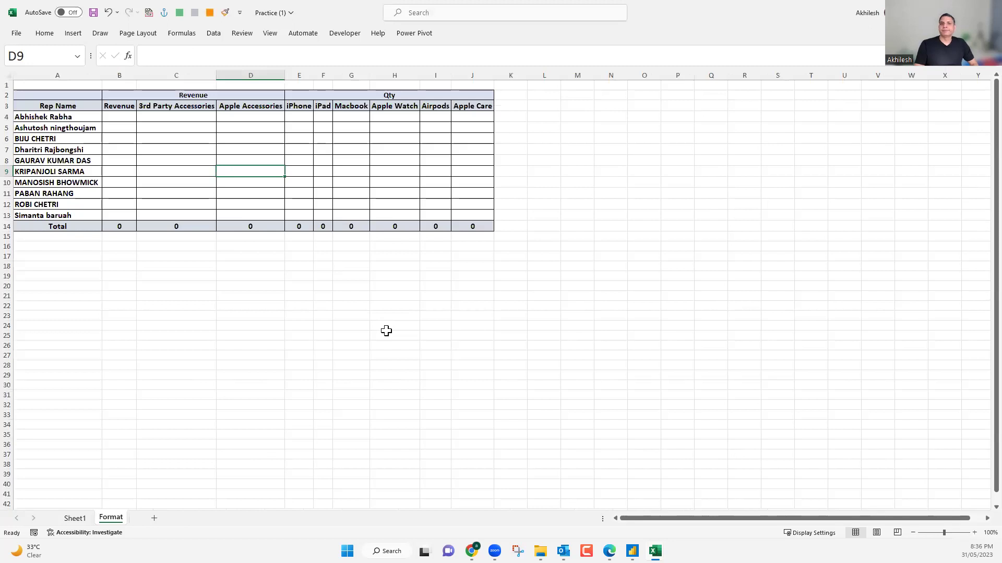
scroll(414, 345, "up", 4)
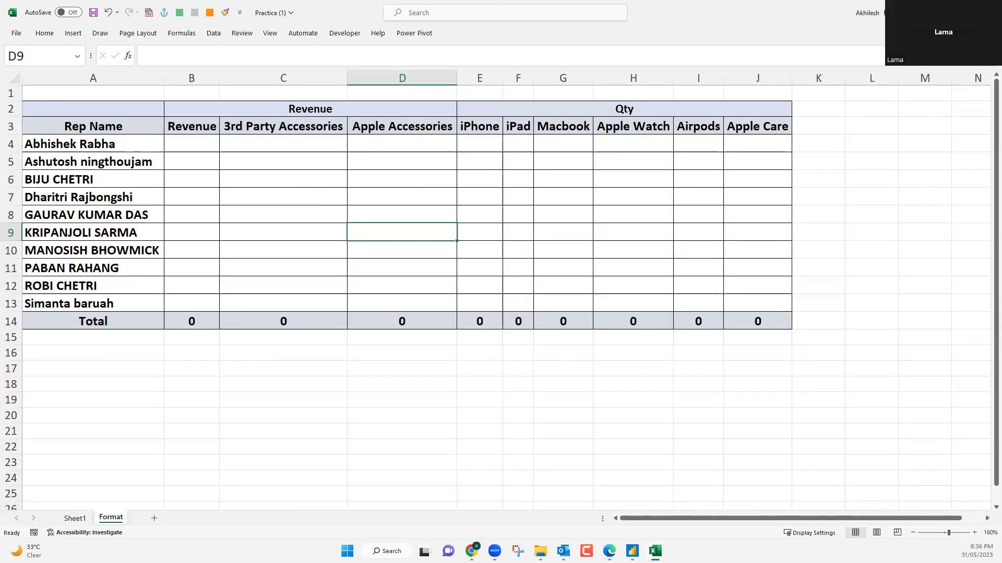
left_click(304, 208)
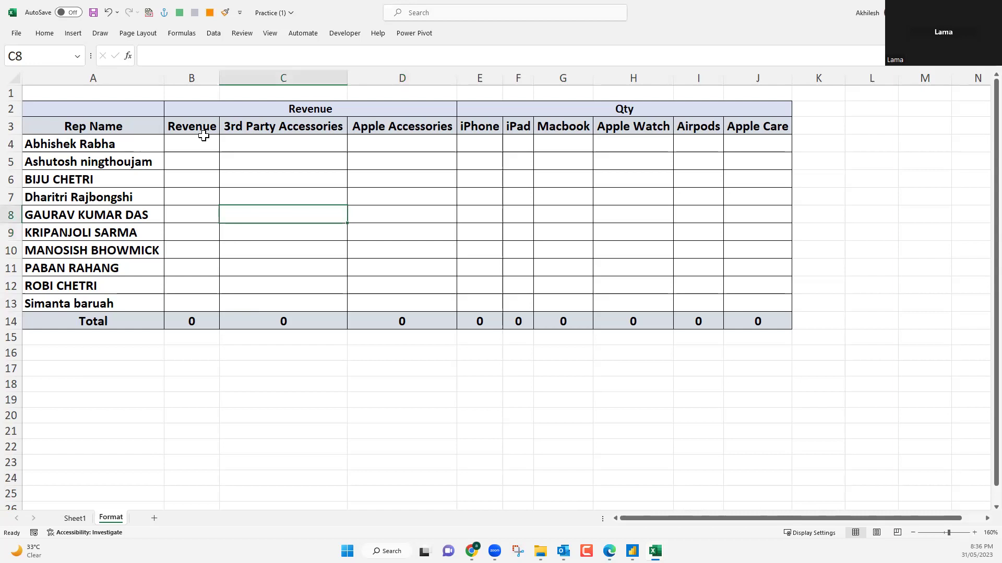
left_click_drag(192, 127, 349, 306)
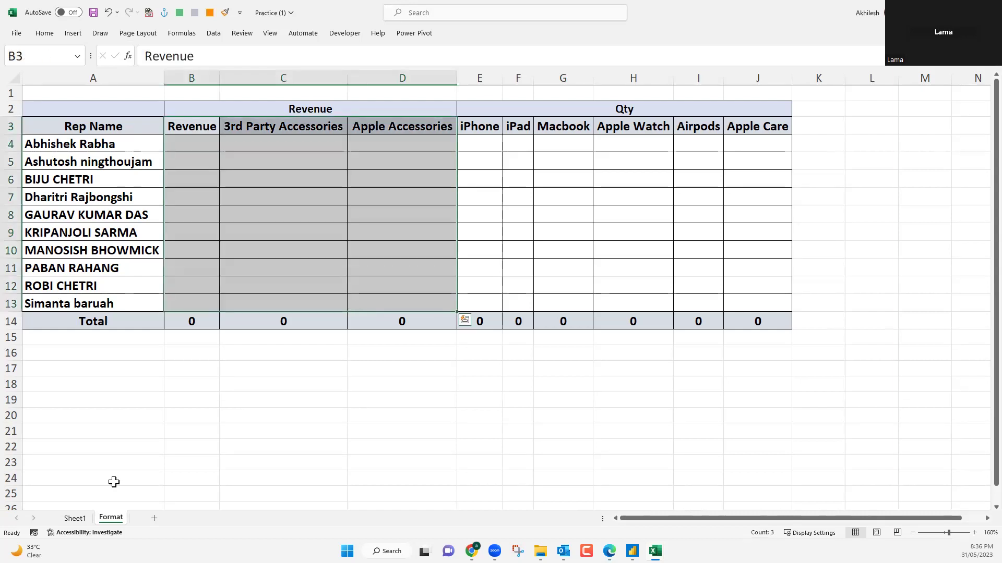
left_click(82, 521)
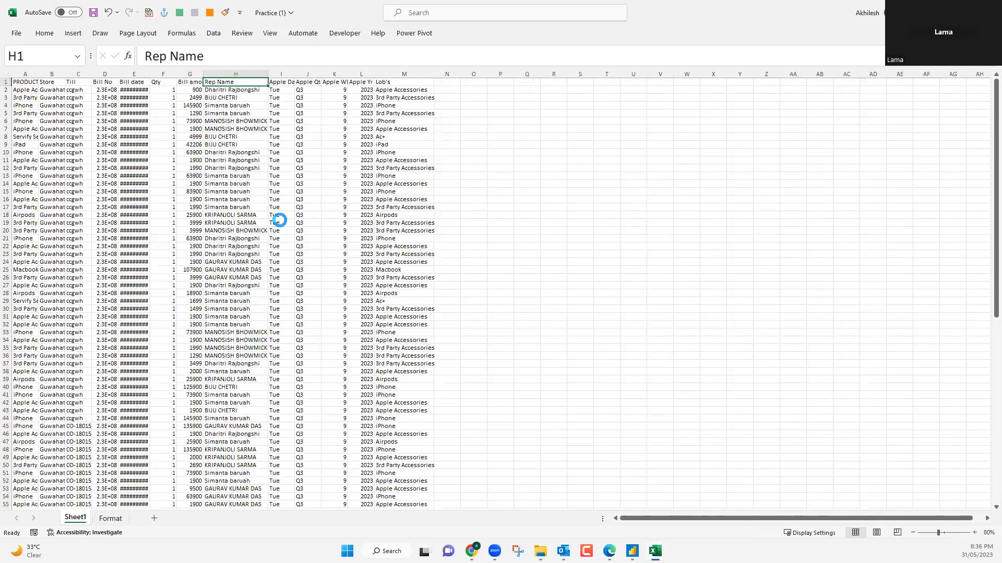
scroll(277, 214, "up", 6, "ctrl")
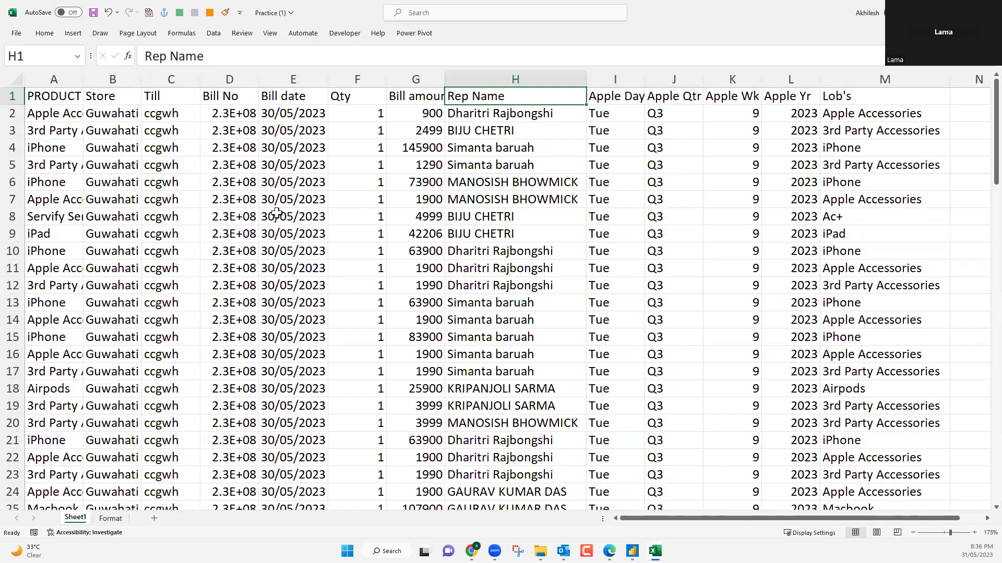
scroll(774, 109, "down", 1, "ctrl")
left_click(774, 111)
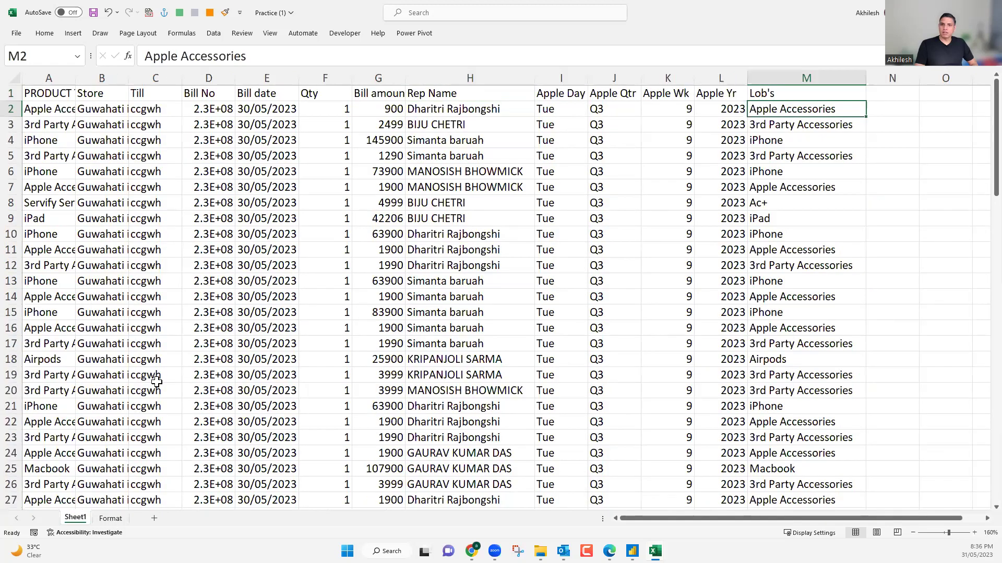
key("ctrl+Page_Down")
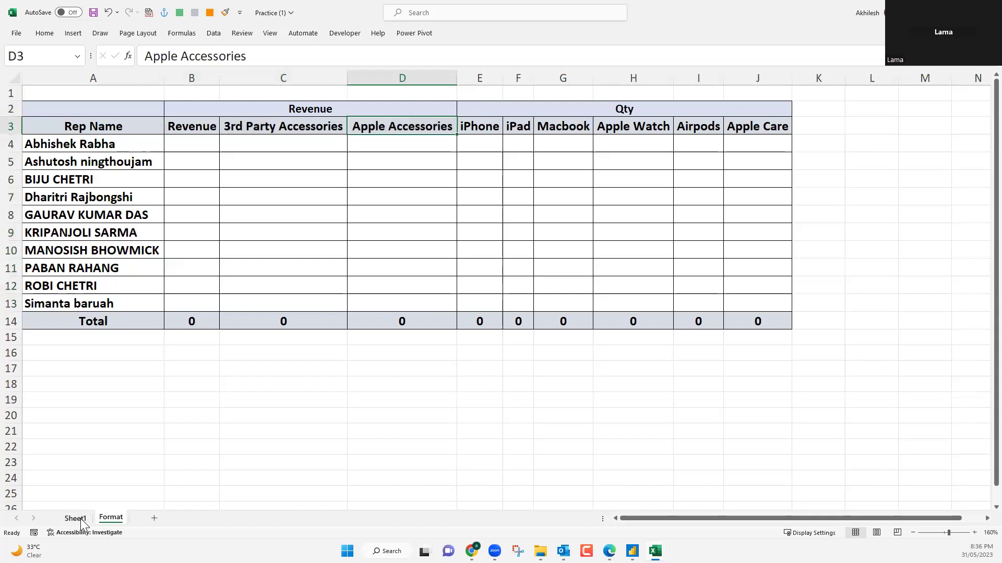
key("ctrl+Page_Up")
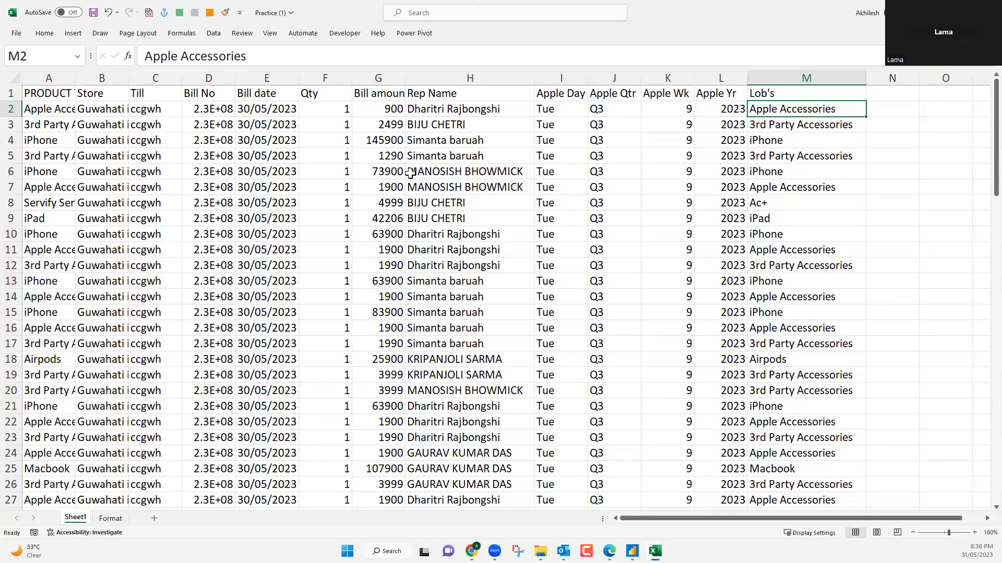
left_click(384, 70)
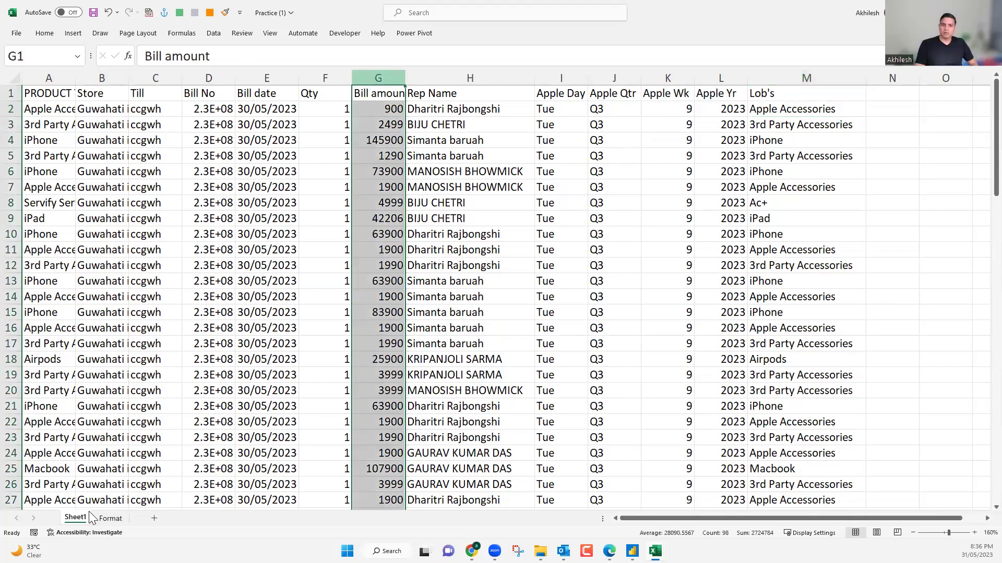
key("ctrl+Page_Down")
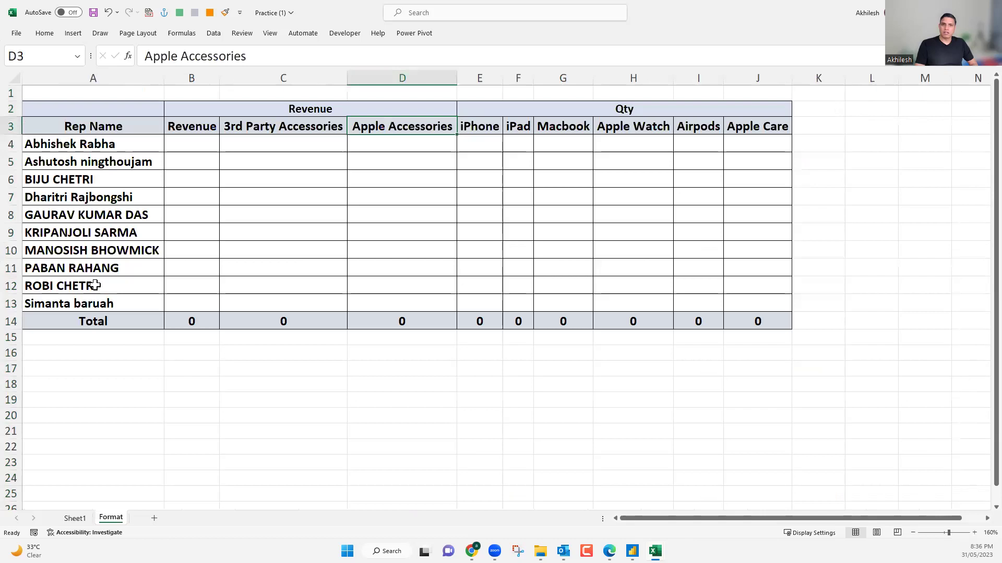
key("ctrl+Home")
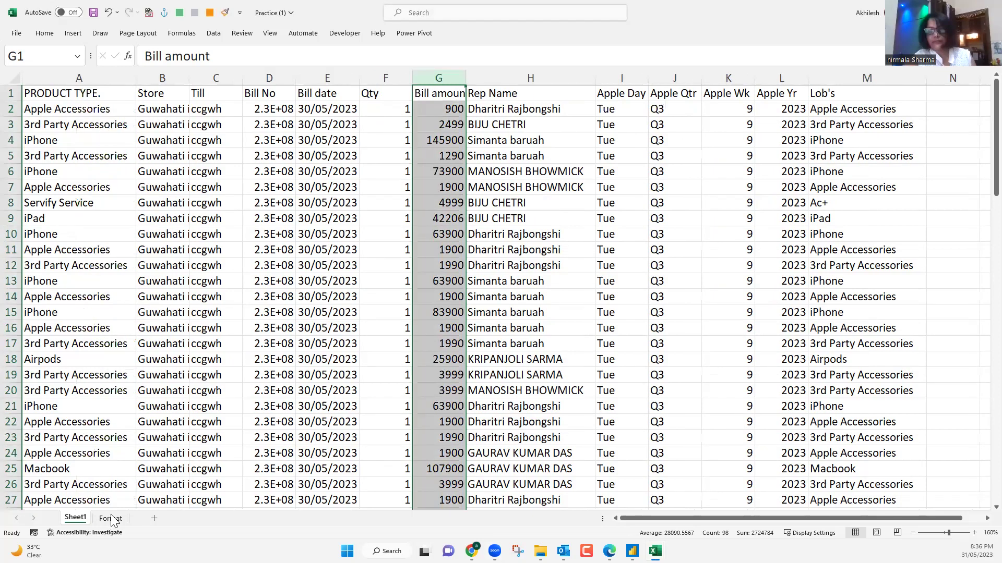
left_click(110, 518)
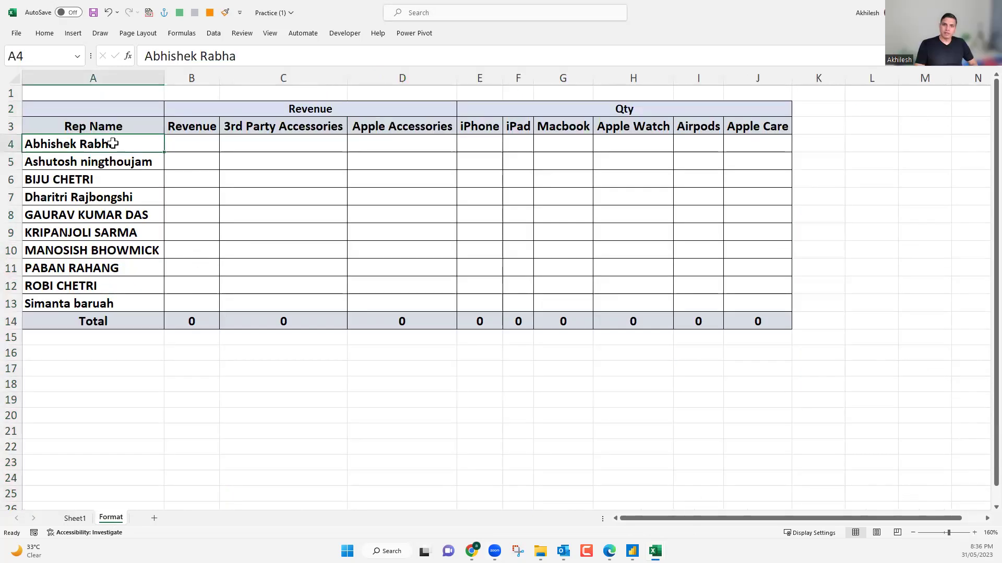
Start a SUMIF in B4 for the first rep, then abandon and undo it.
left_click(193, 142)
type("=")
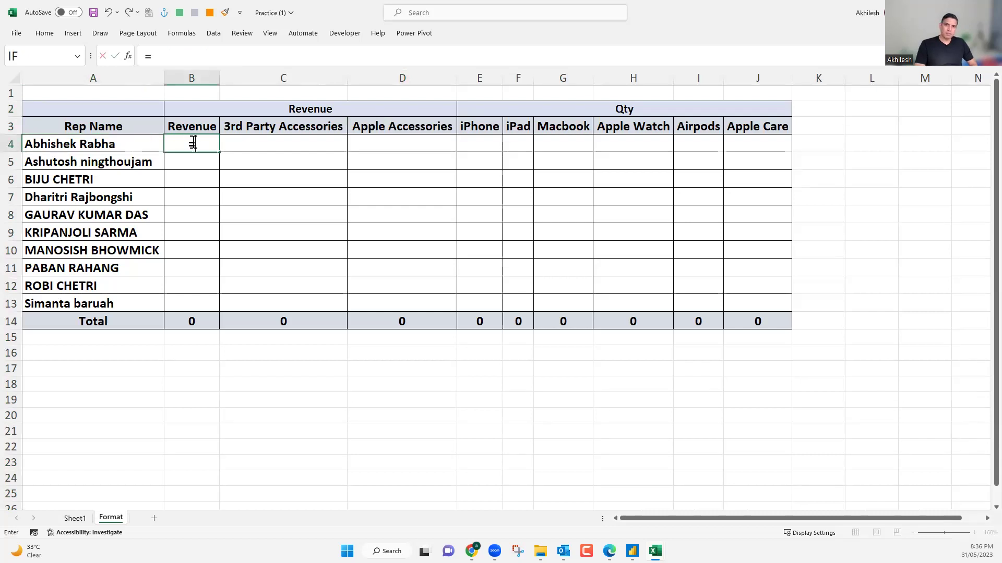
type("sumif")
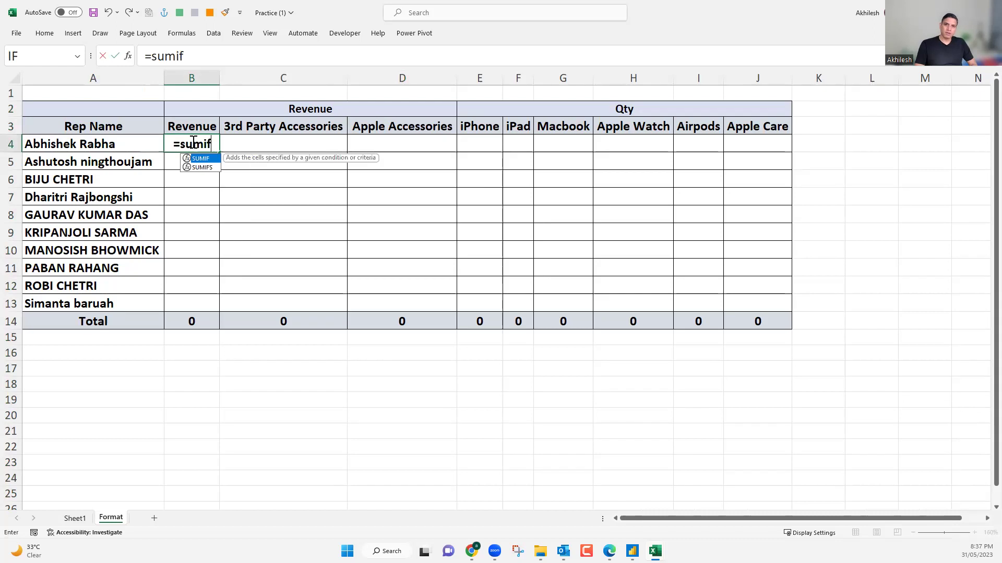
key("Tab")
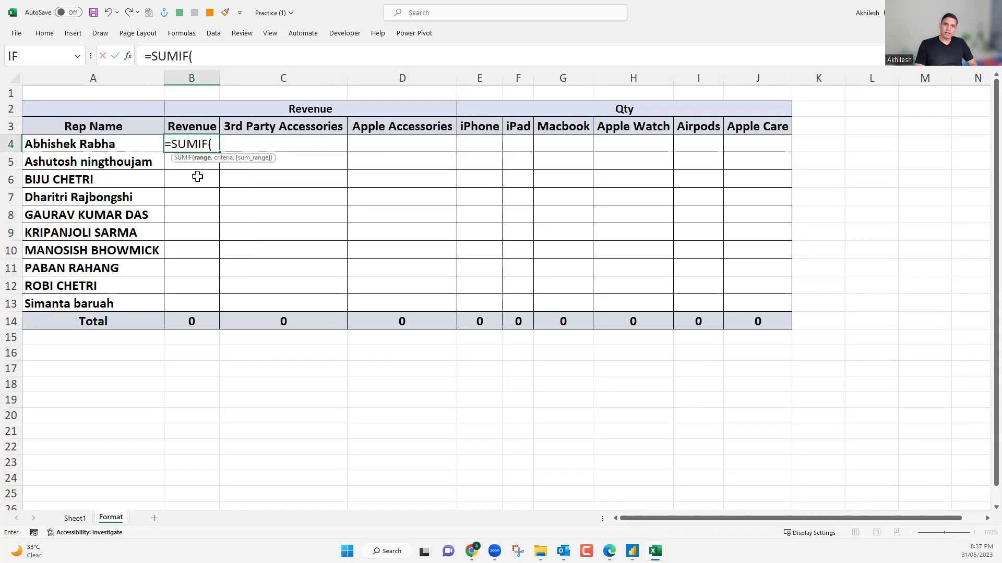
left_click(116, 144)
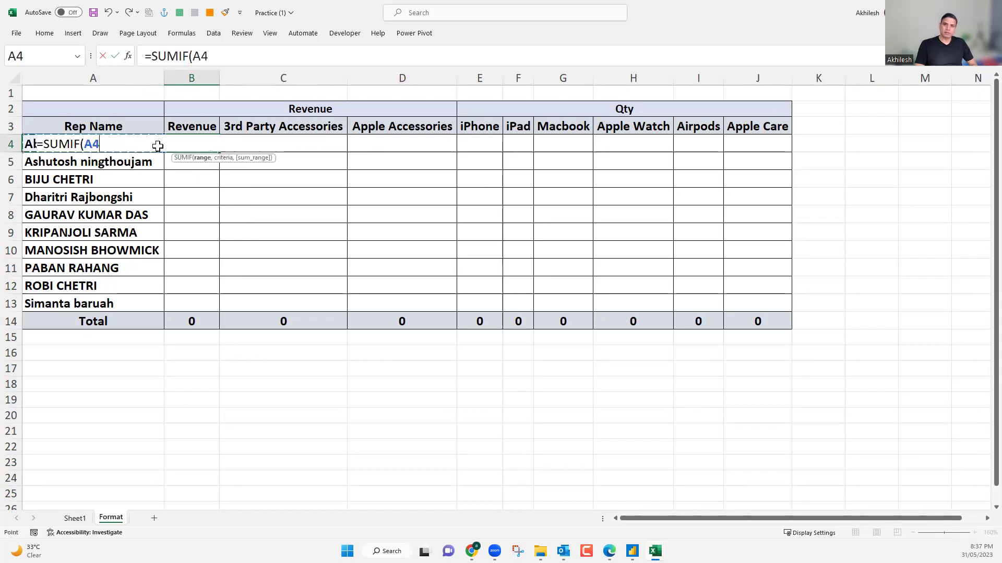
key("Escape")
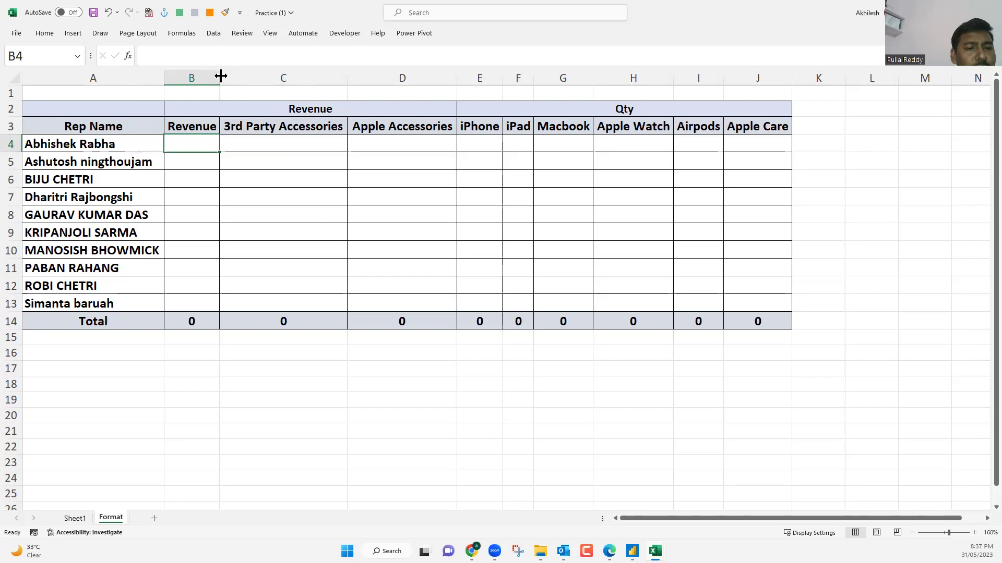
key("ctrl+z")
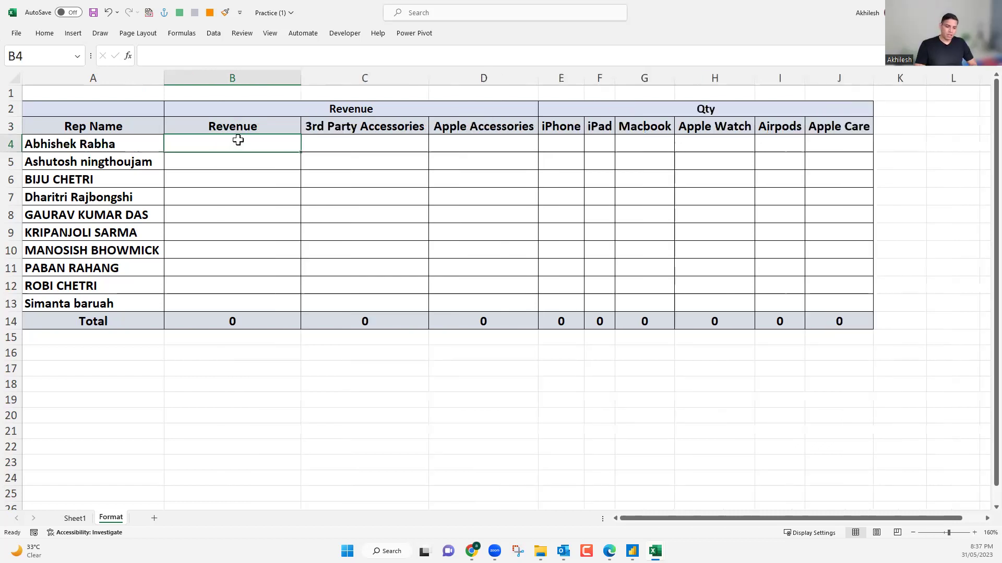
Enter =SUMIF(Sheet1!H:H,Format!A4,Sheet1!G:G) in cell B4.
type("=su")
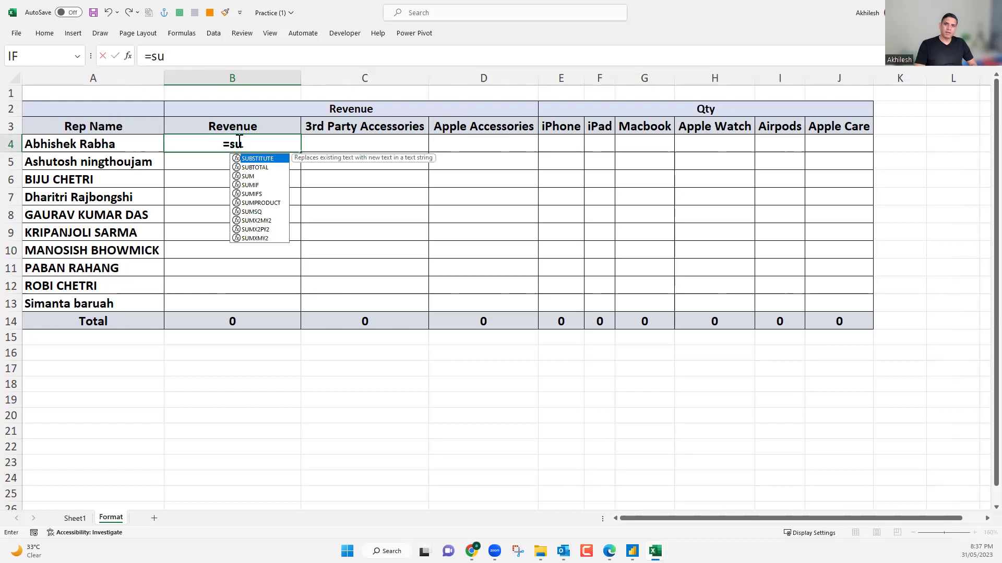
type("mif")
key("Tab")
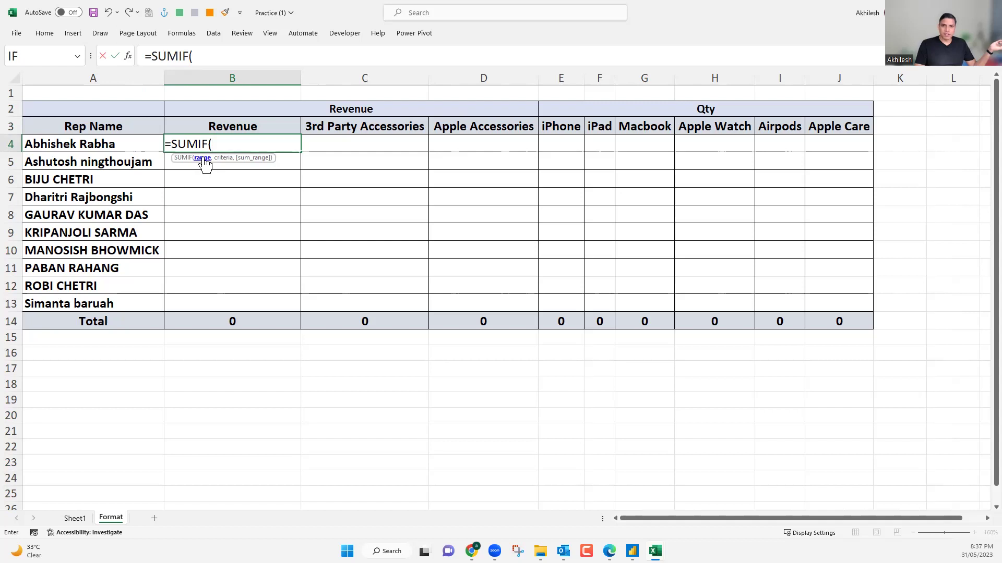
left_click(79, 518)
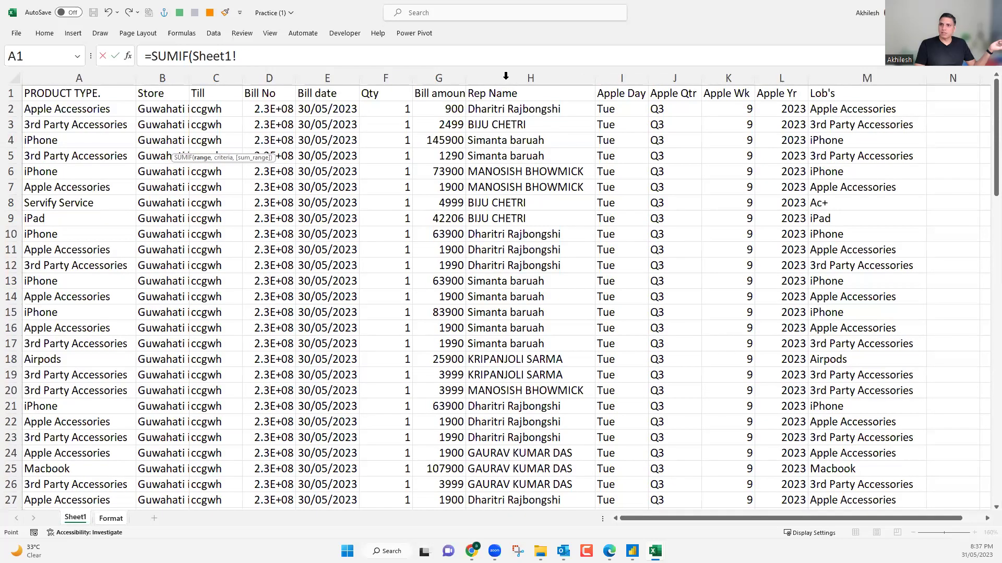
left_click(505, 76)
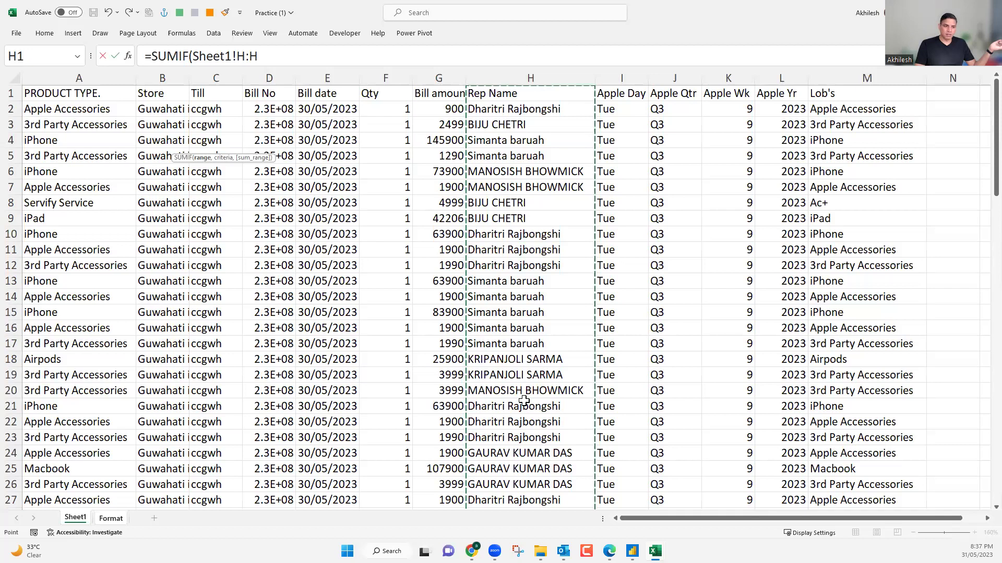
type(",")
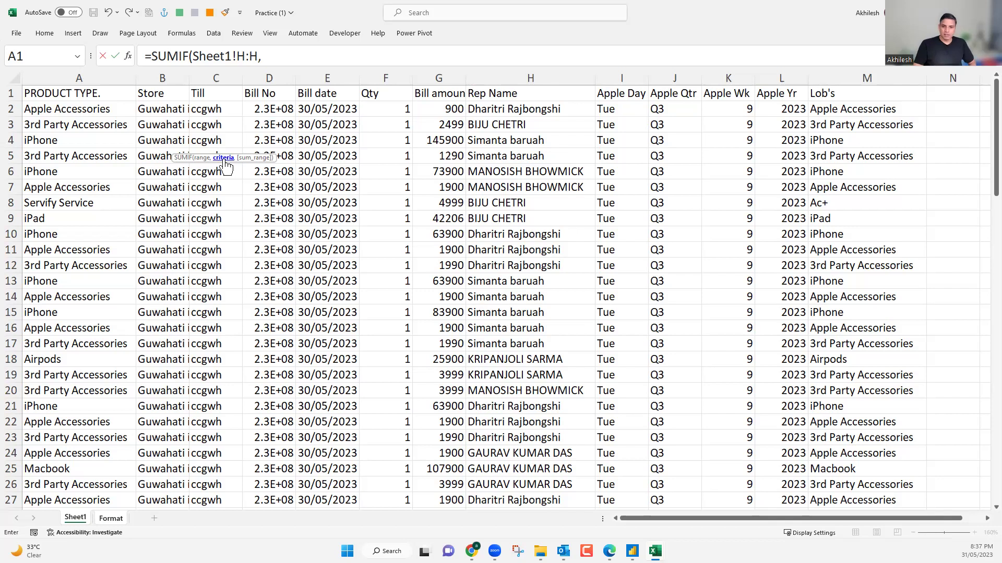
left_click(106, 521)
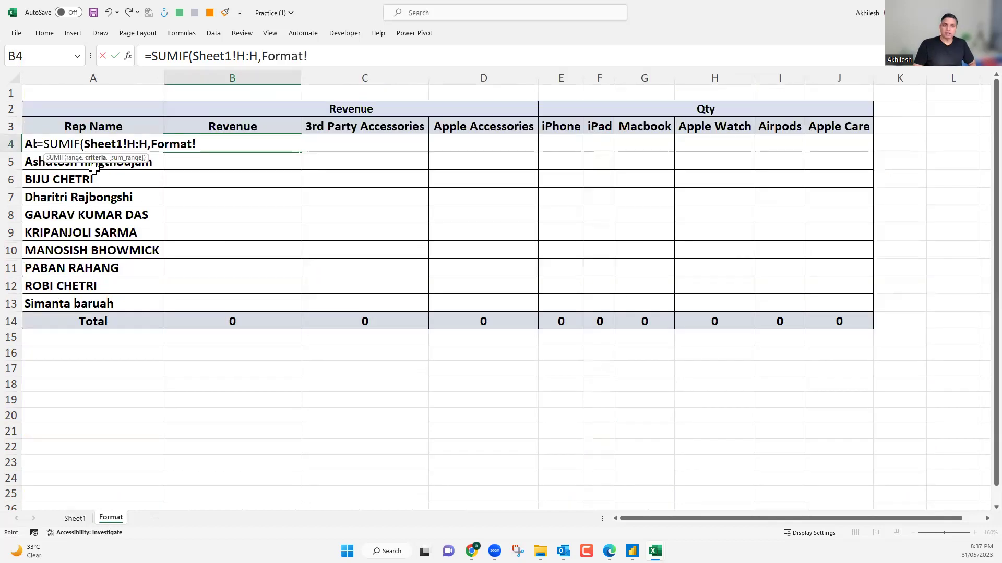
left_click(29, 144)
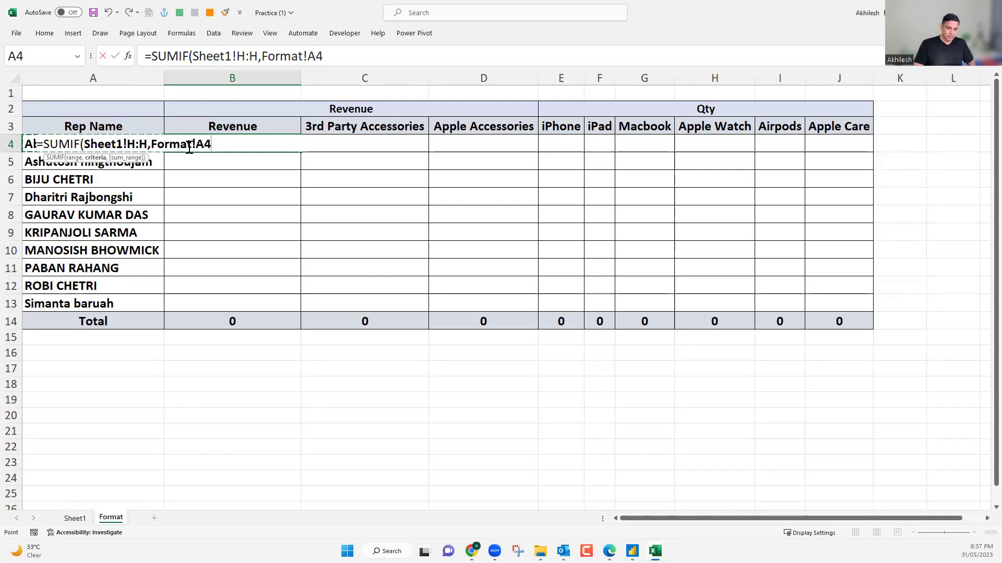
type(",")
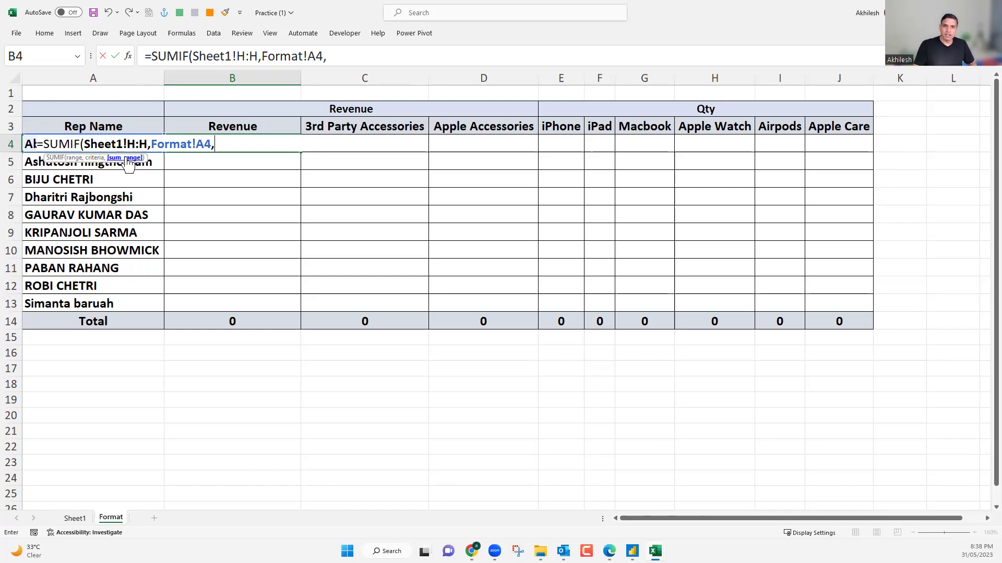
left_click(74, 518)
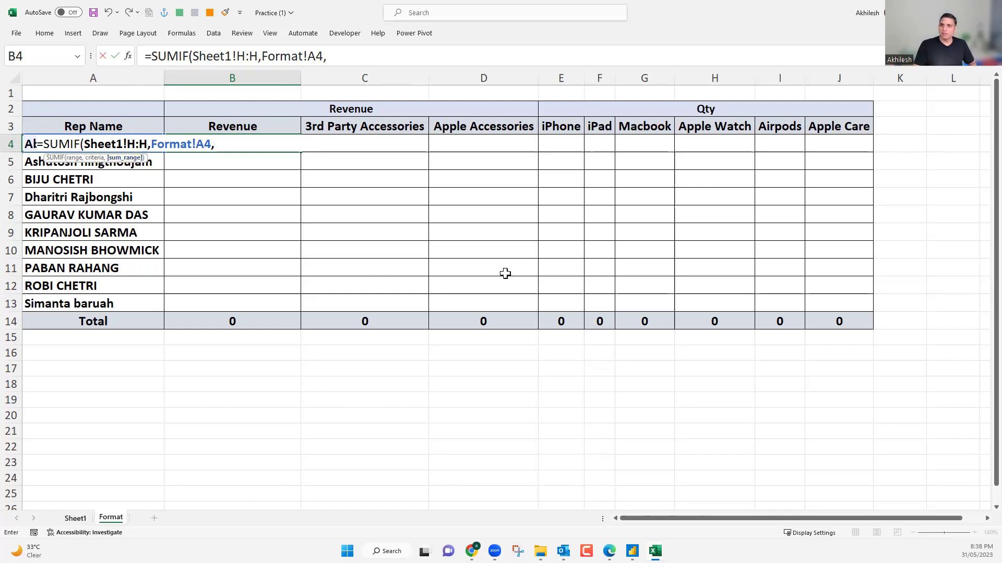
left_click(446, 75)
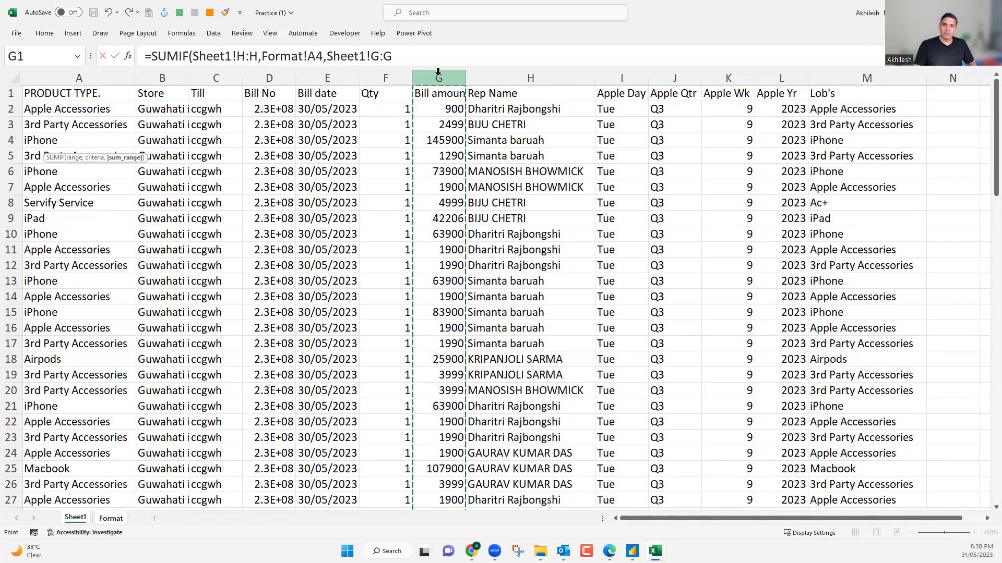
key("Return")
left_click(267, 144)
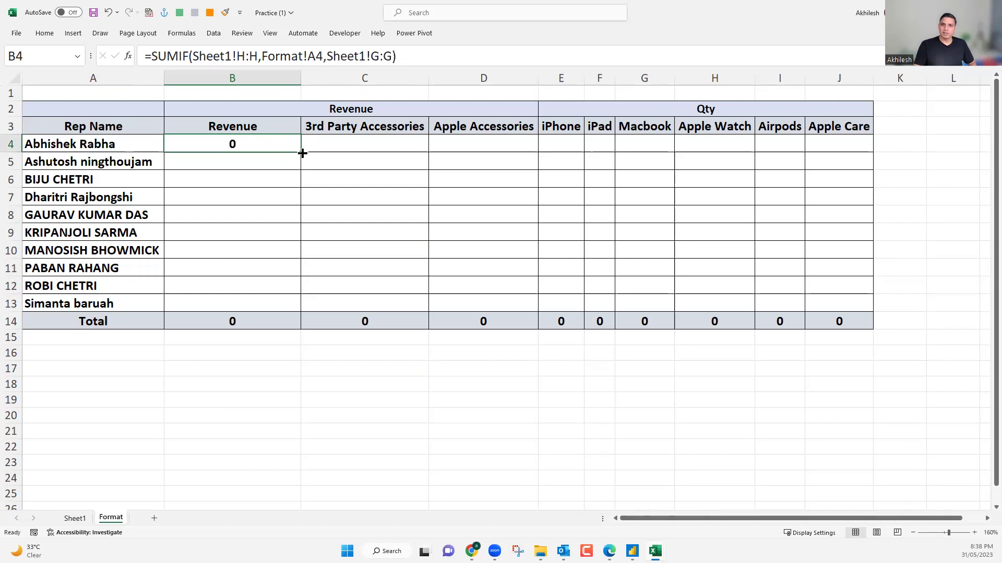
Fill the B4 SUMIF down to B13 and spot-check the copied formulas against the rep names.
double_click(303, 152)
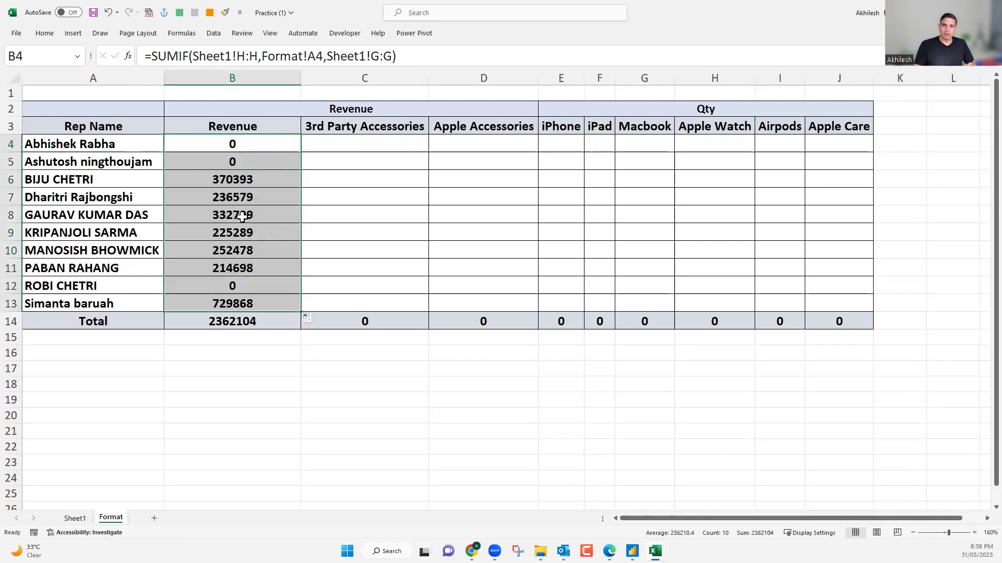
key("Down")
key("Down")
left_click(253, 282)
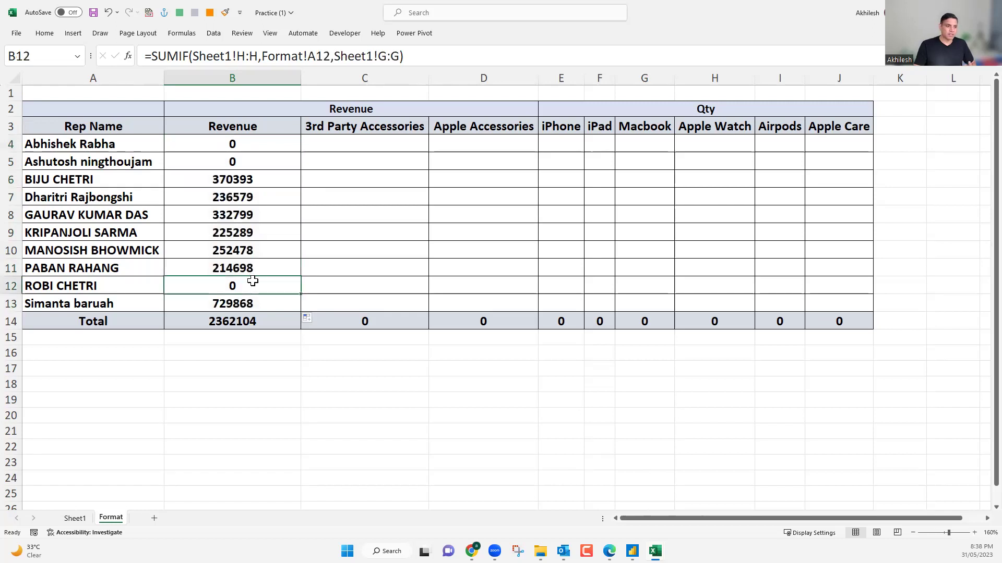
left_click(251, 142)
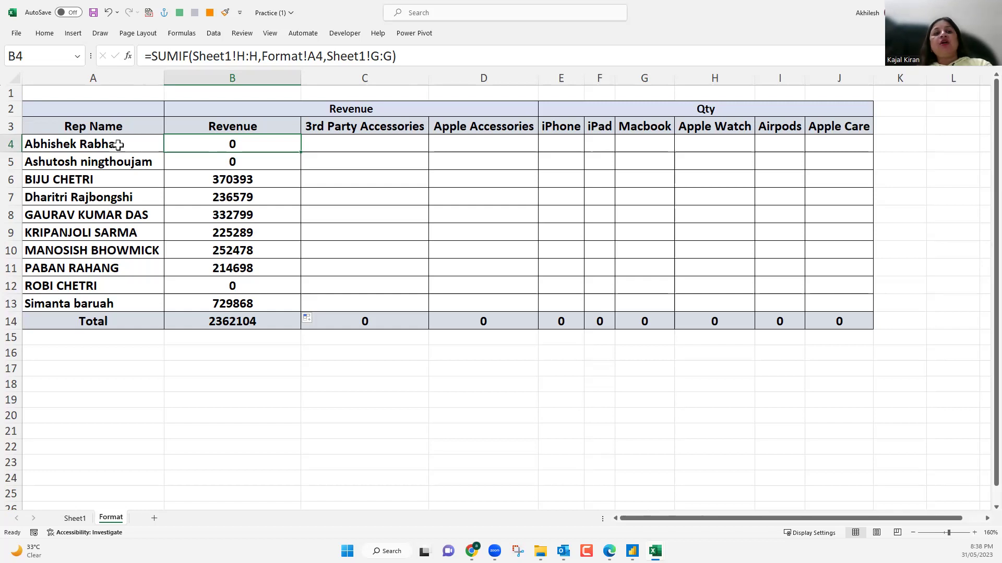
left_click(120, 179)
left_click(120, 146)
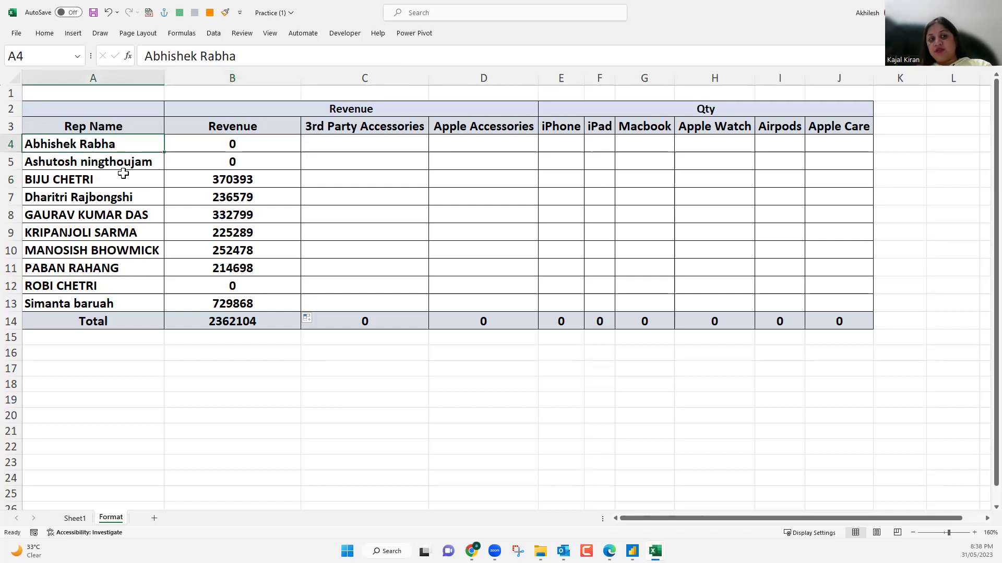
left_click(226, 141)
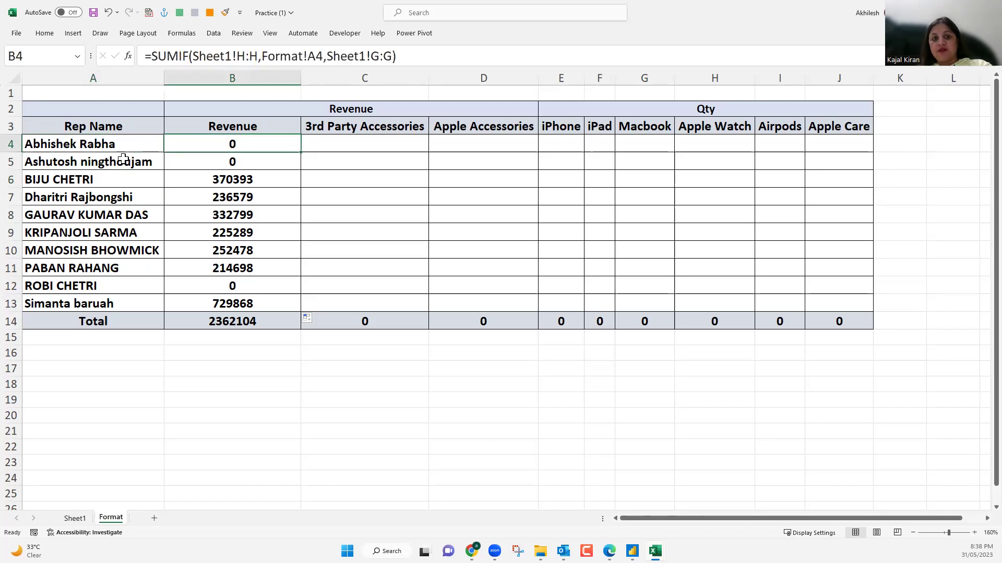
left_click_drag(123, 304, 105, 144)
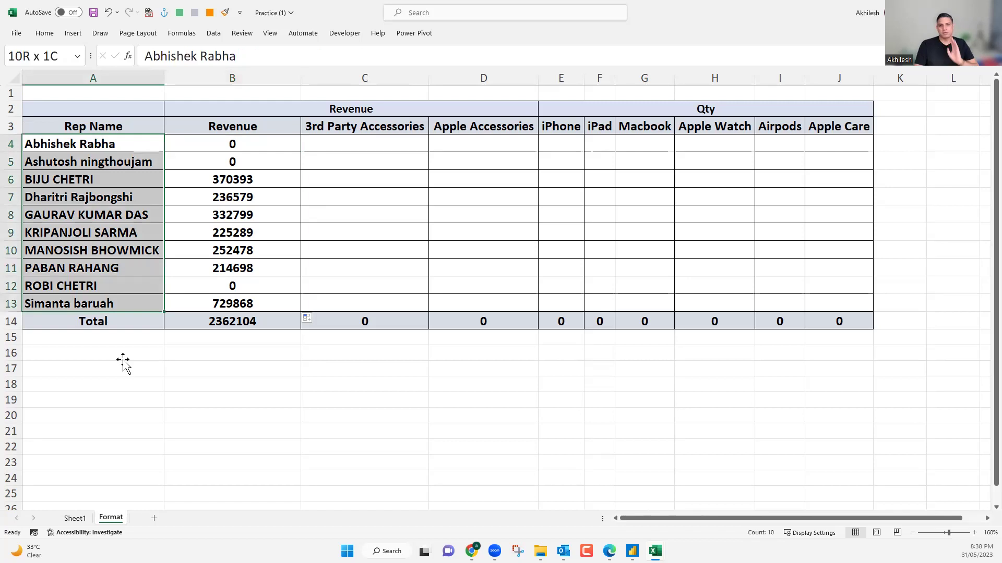
Enter =COUNTA(A4:A13) in A16 to count the rep names.
left_click(123, 360)
type("=")
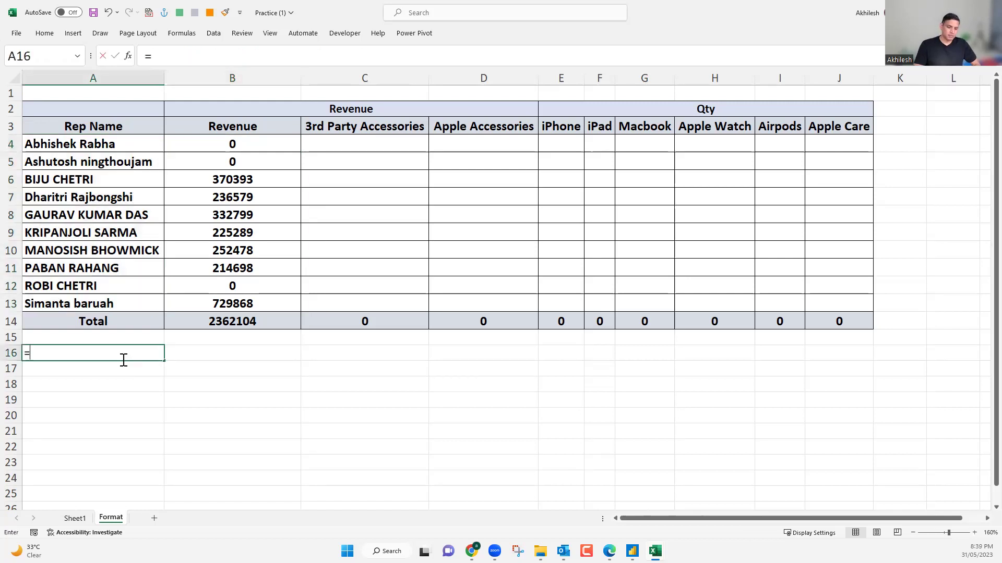
type("count")
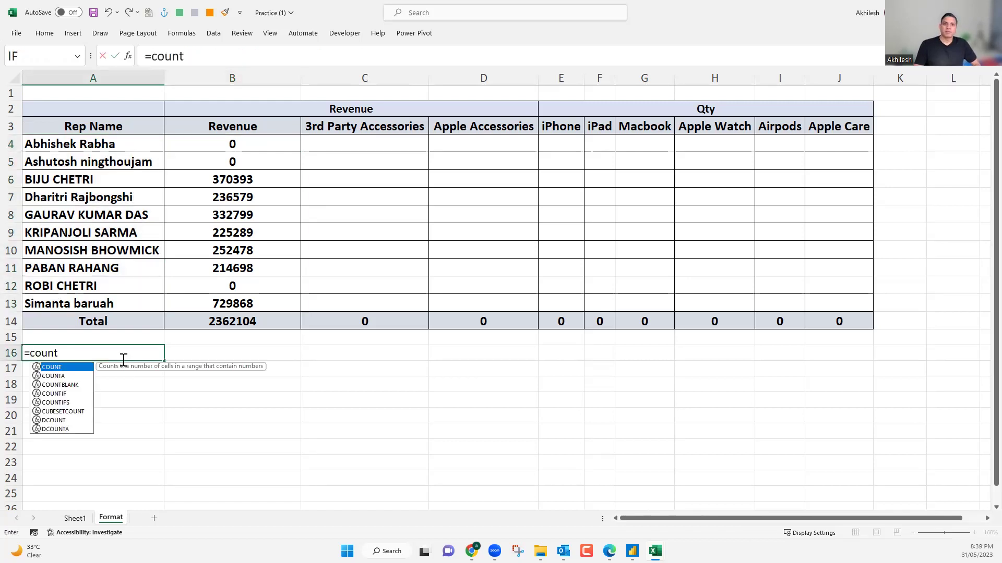
key("Down")
key("Tab")
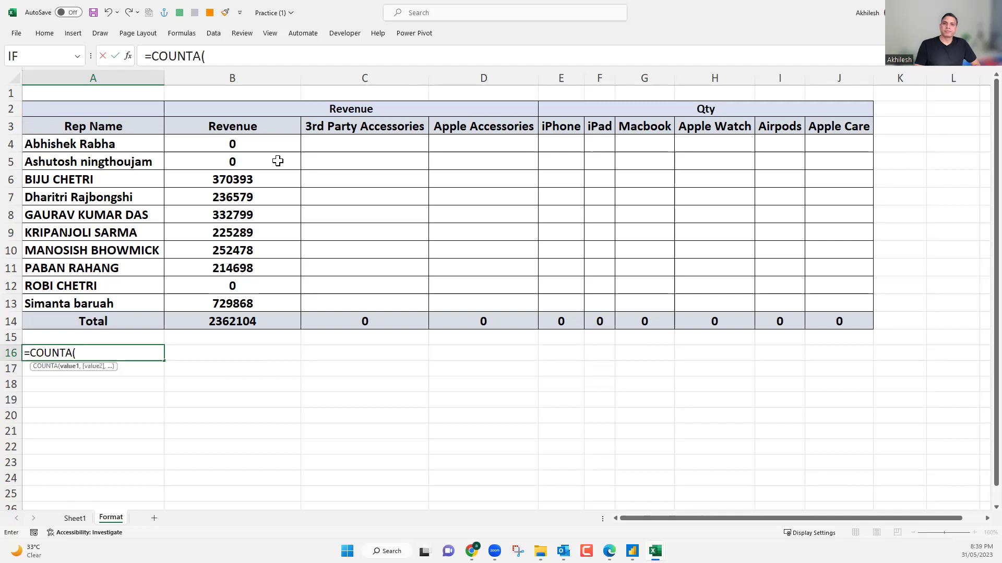
left_click(119, 307)
key("ctrl+shift+Up")
key("Return")
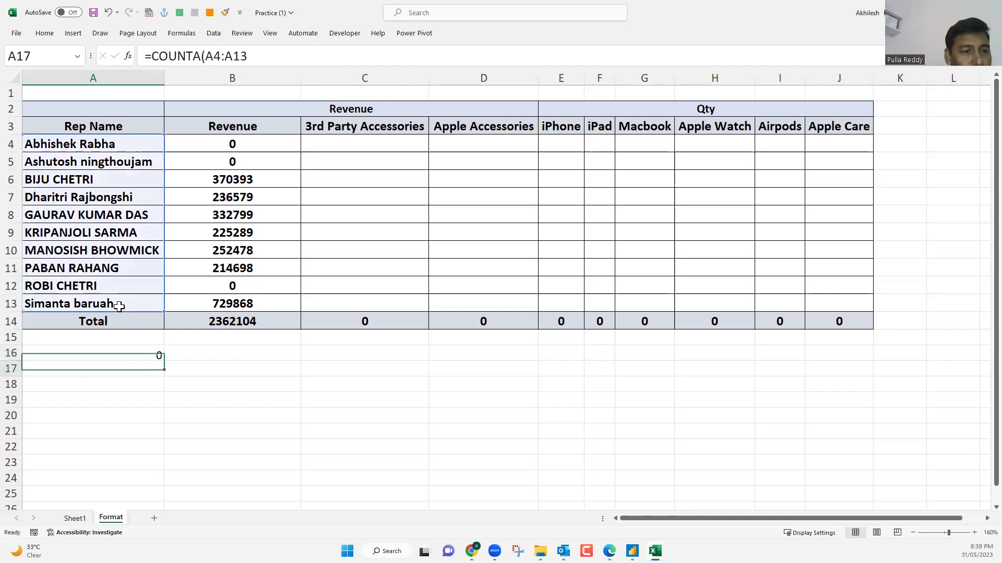
left_click(132, 353)
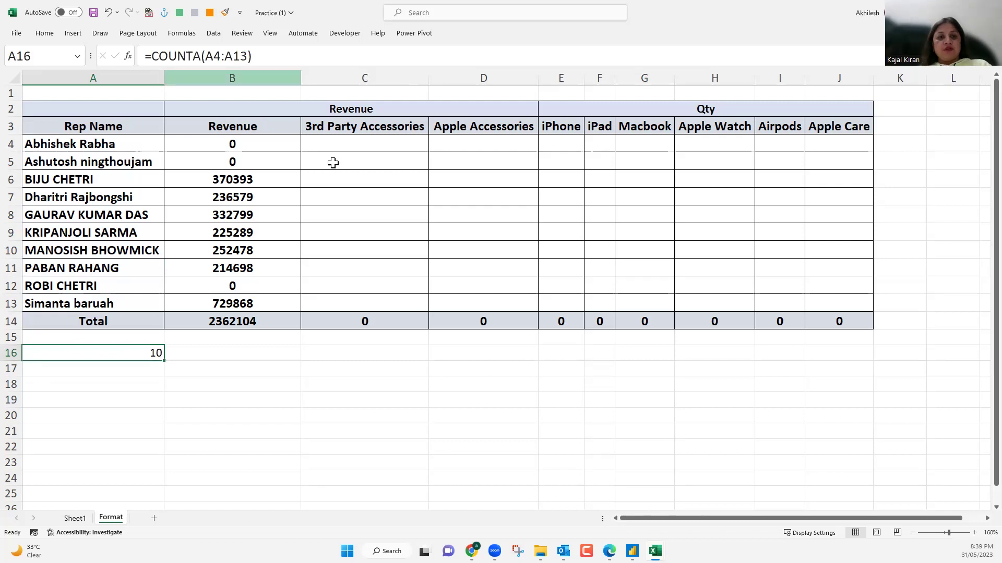
Review the 3rd Party and Apple Accessories columns and select D4 for the product formula.
left_click(425, 158)
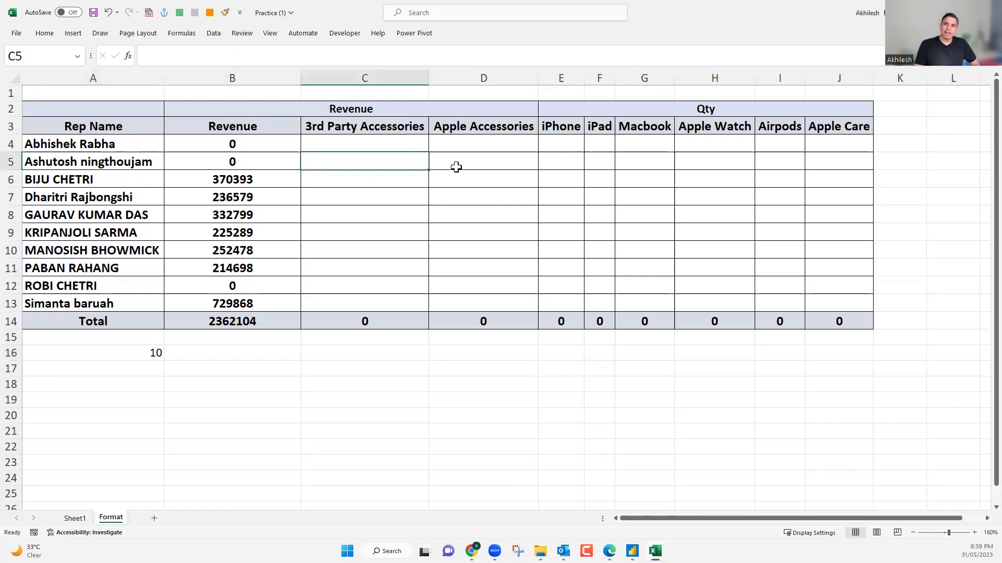
left_click(463, 145)
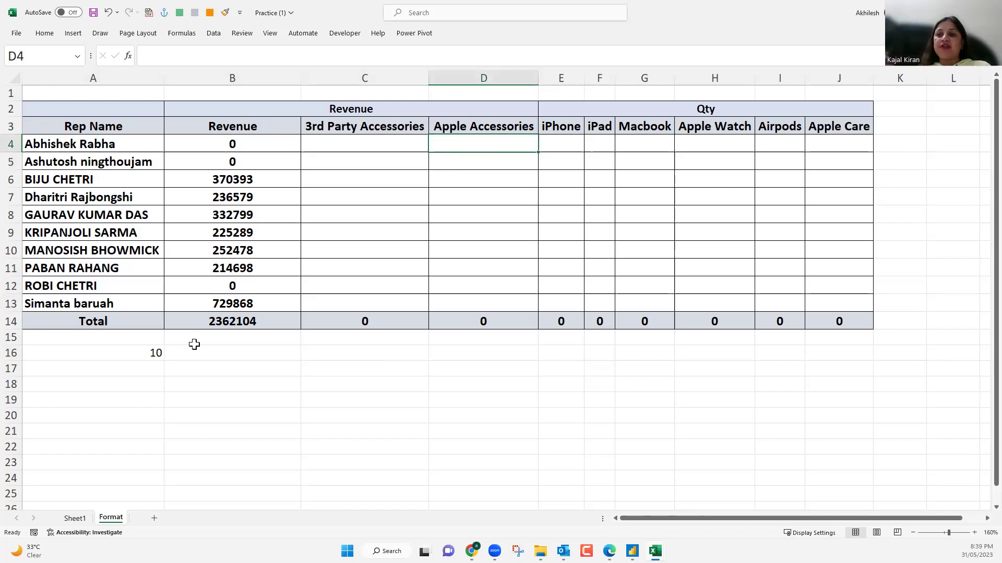
left_click(150, 353)
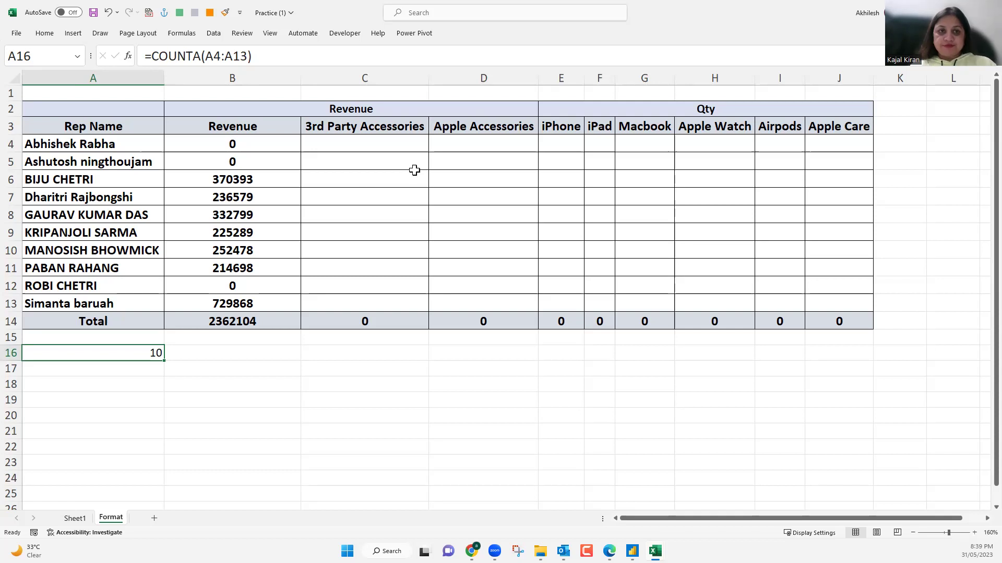
left_click(473, 133)
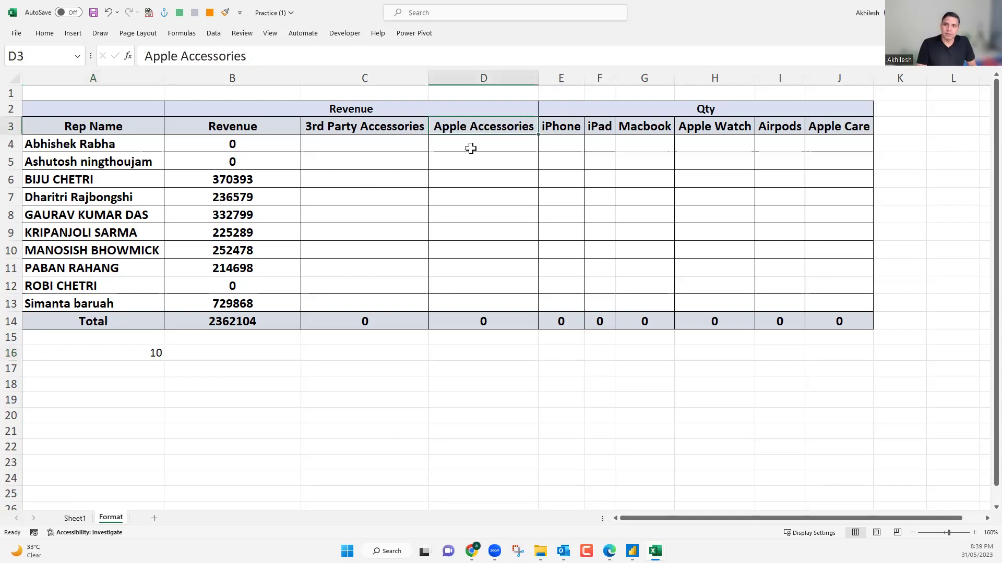
left_click_drag(471, 147, 483, 261)
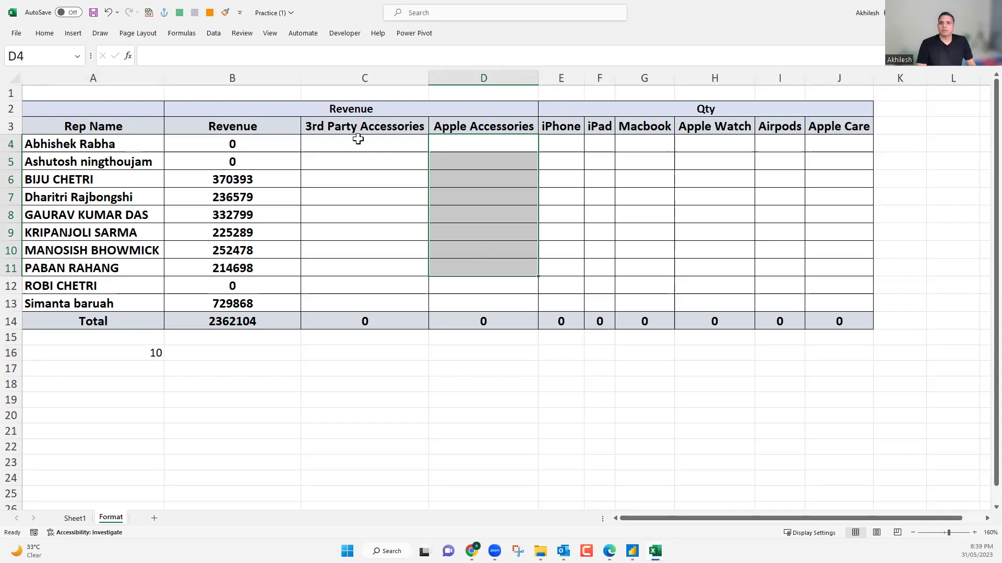
key("Left")
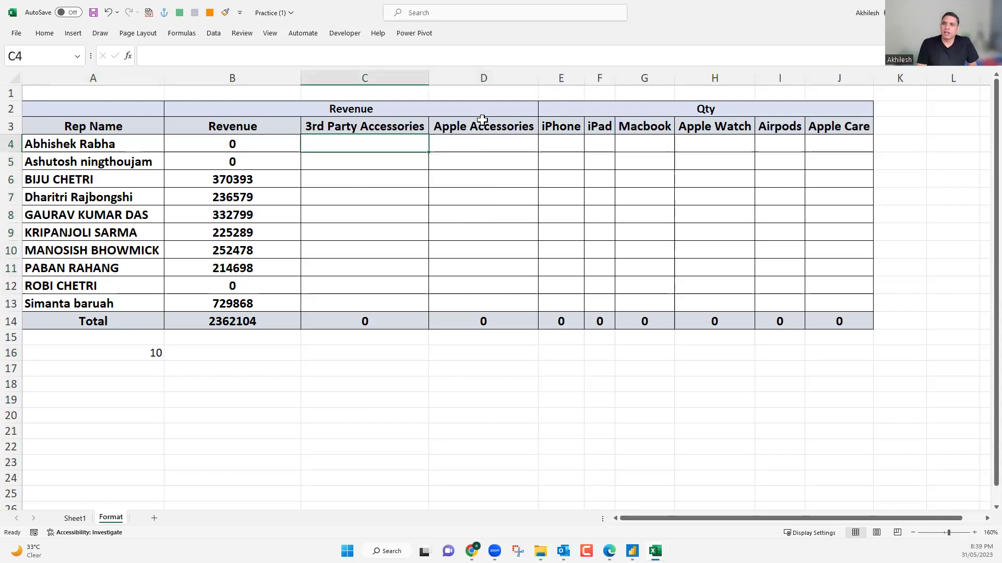
left_click(462, 125)
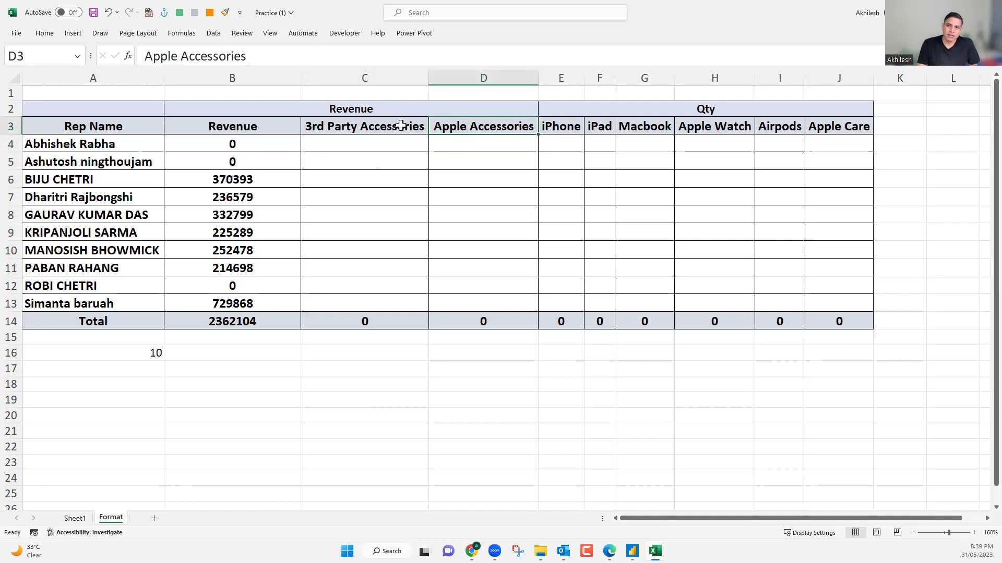
left_click(463, 163)
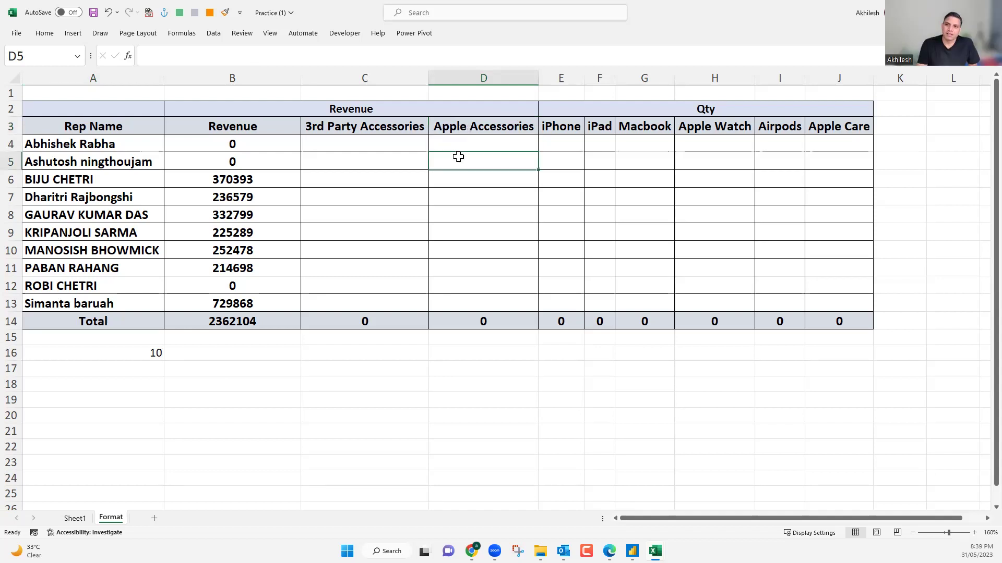
left_click(459, 142)
In D4 start a SUMIFS with sum range Sheet1!G:G and Sheet1!H:H matching Format!A4.
type("=")
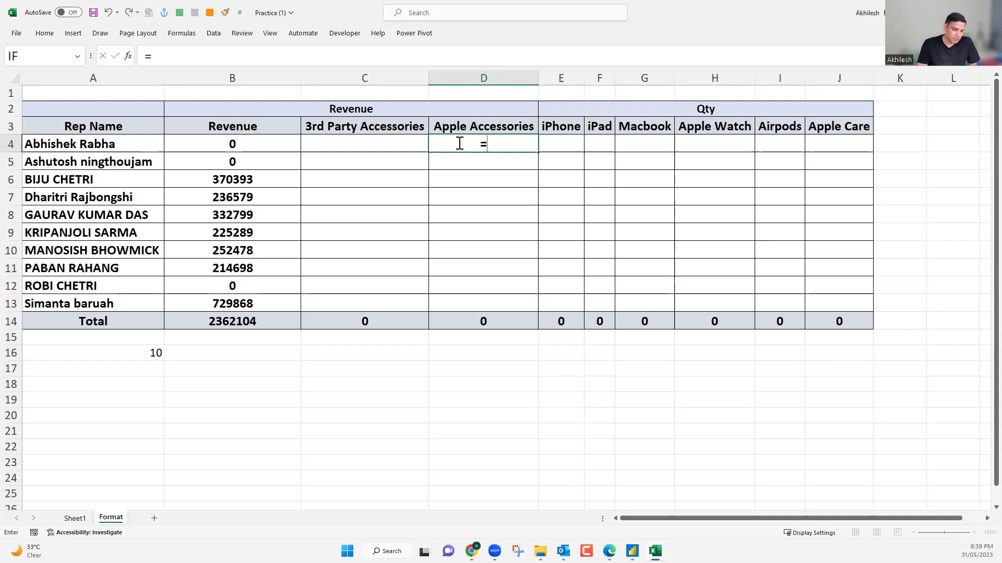
type("sumifs")
key("Tab")
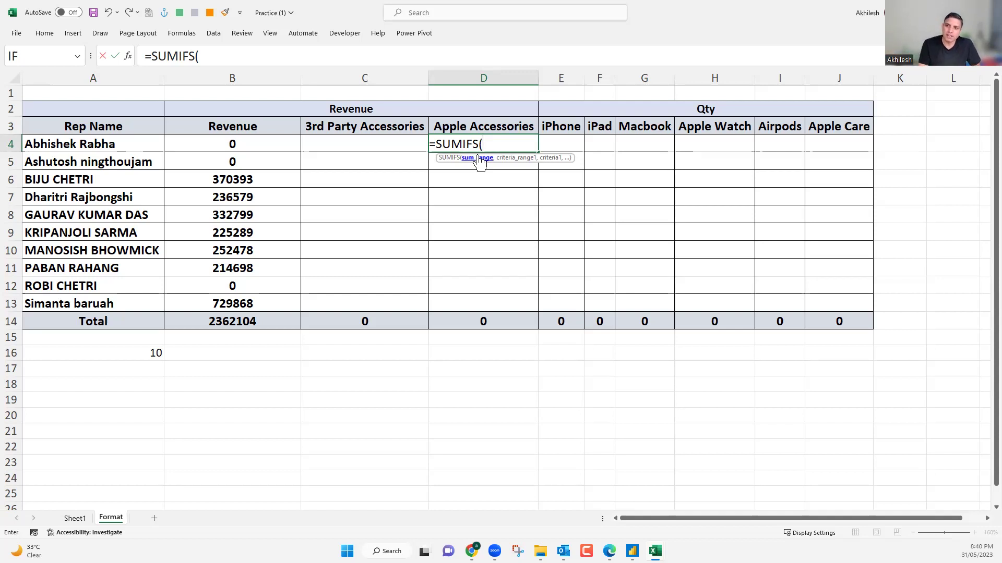
left_click(75, 519)
left_click(439, 78)
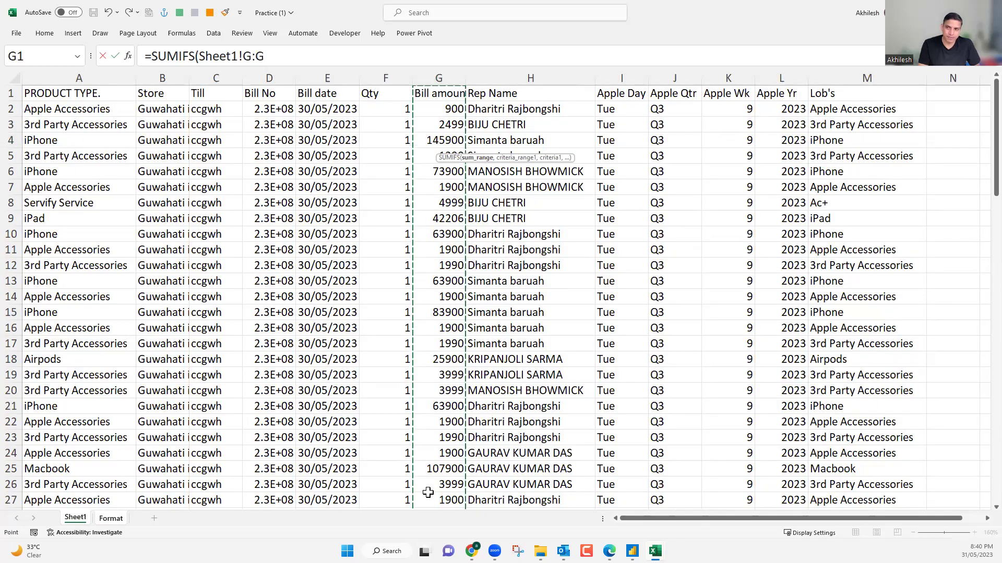
type(",")
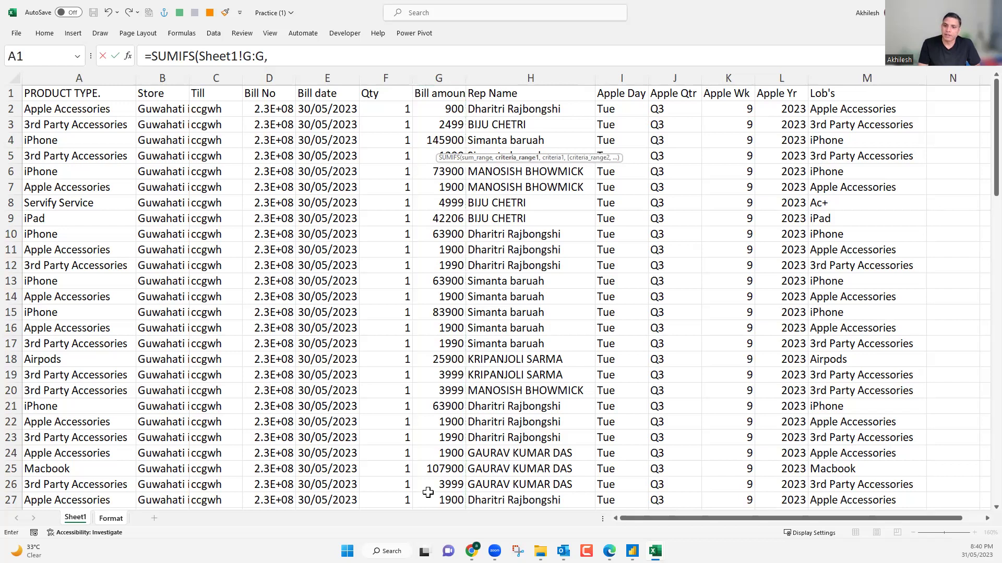
left_click(112, 519)
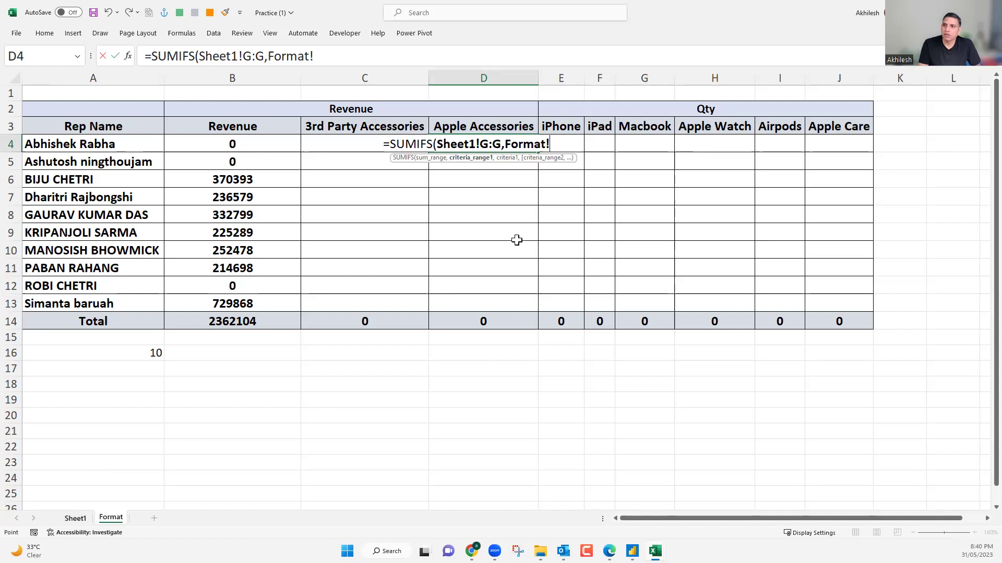
key("ctrl+Page_Up")
left_click(530, 77)
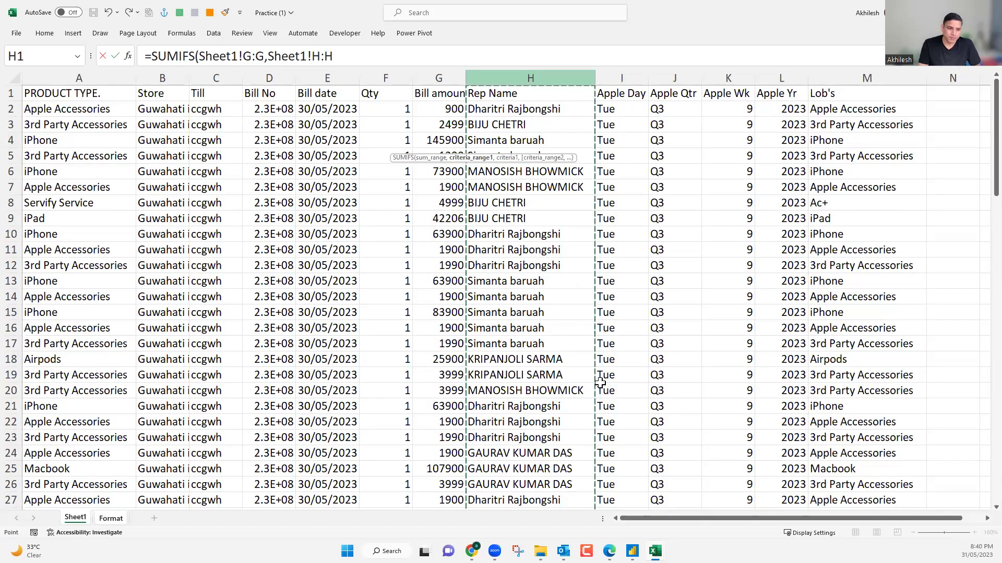
type(",")
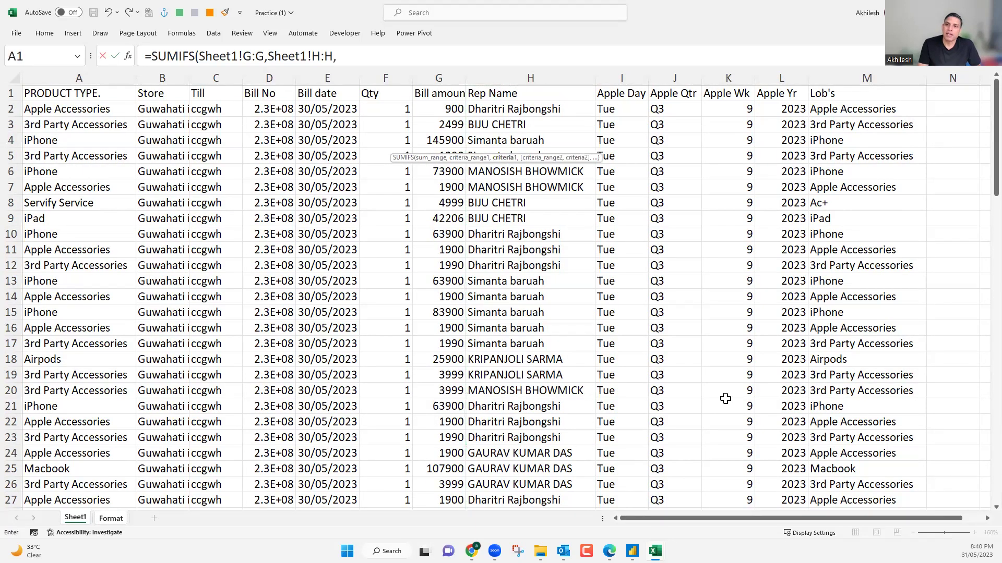
left_click(114, 520)
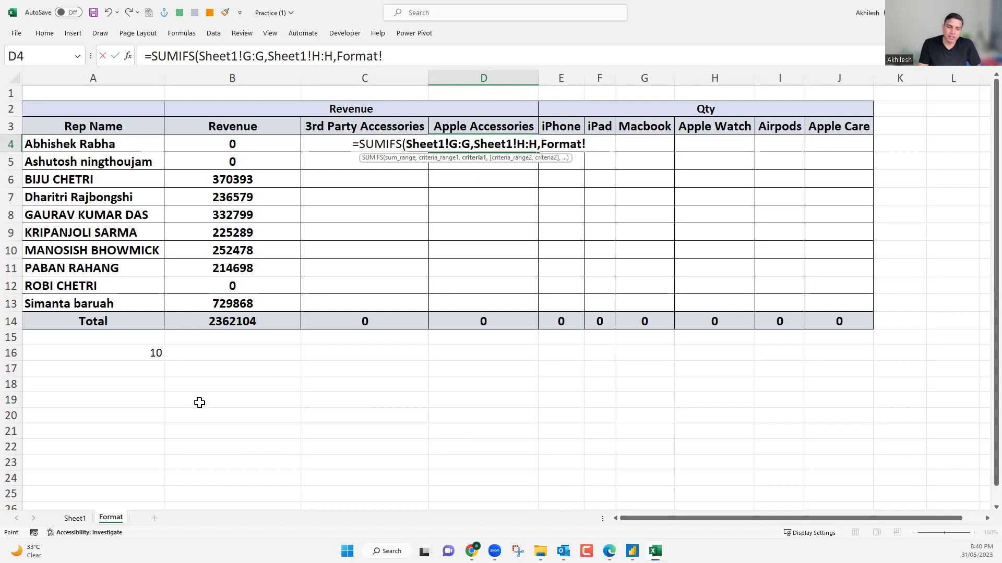
key("Left")
key("Left")
key("Left")
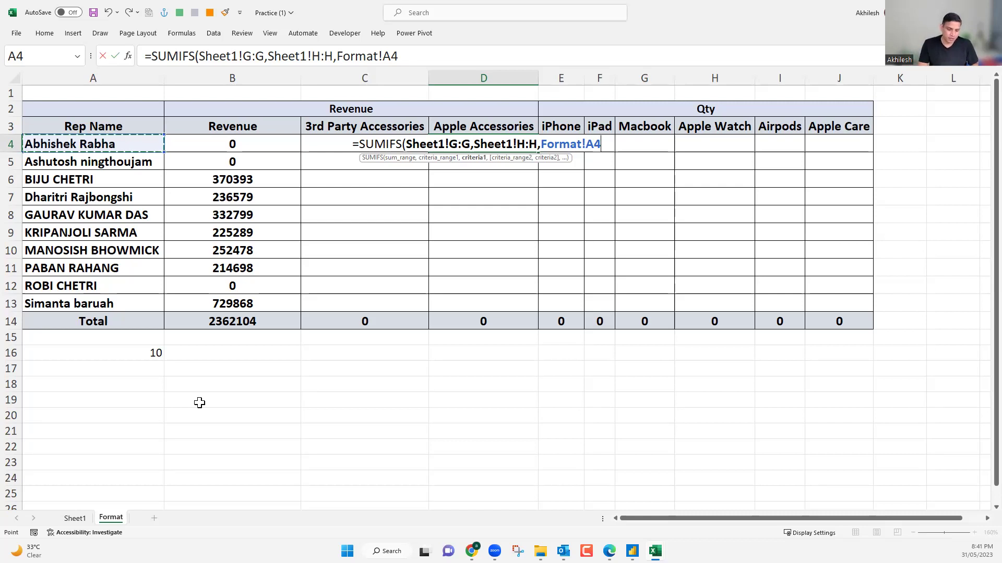
type(",")
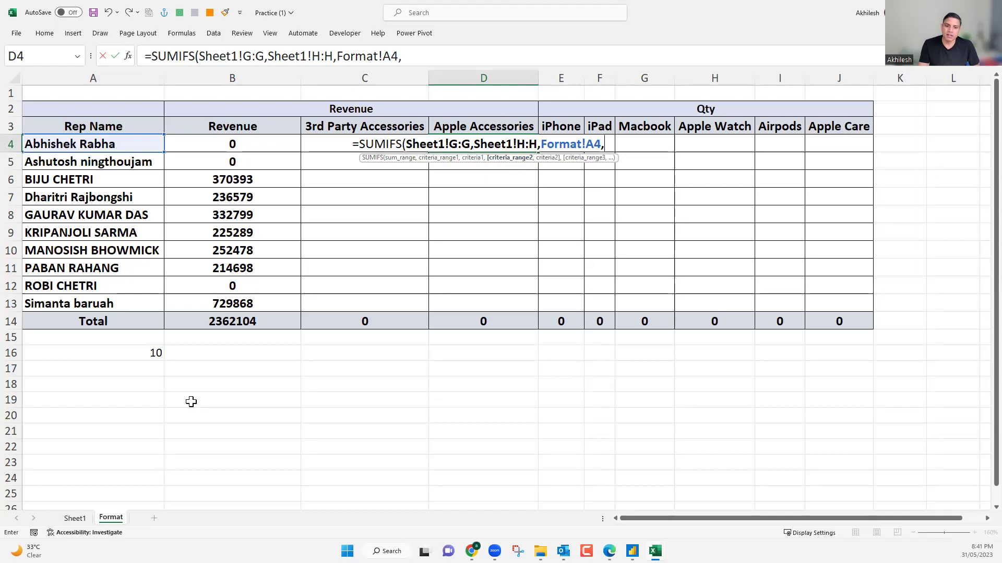
Add the Sheet1!M:M criterion against Format!D$3 and fill the formula down to D13.
key("ctrl+Page_Up")
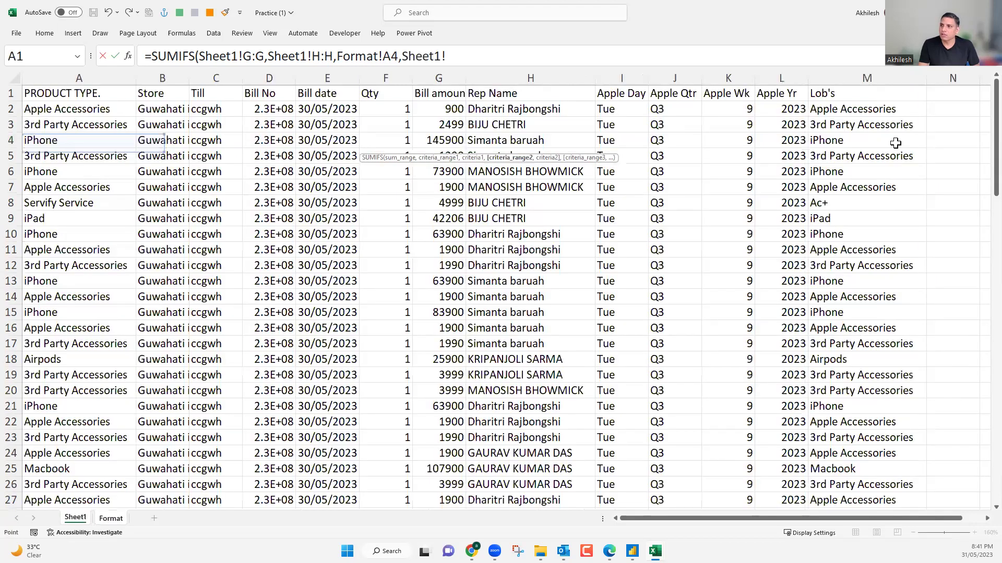
left_click(854, 74)
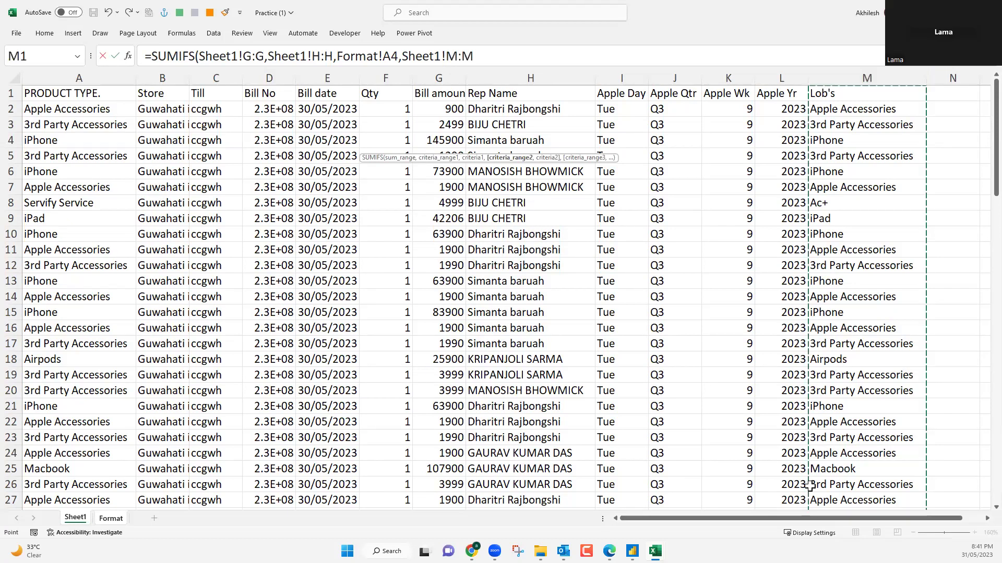
type(",")
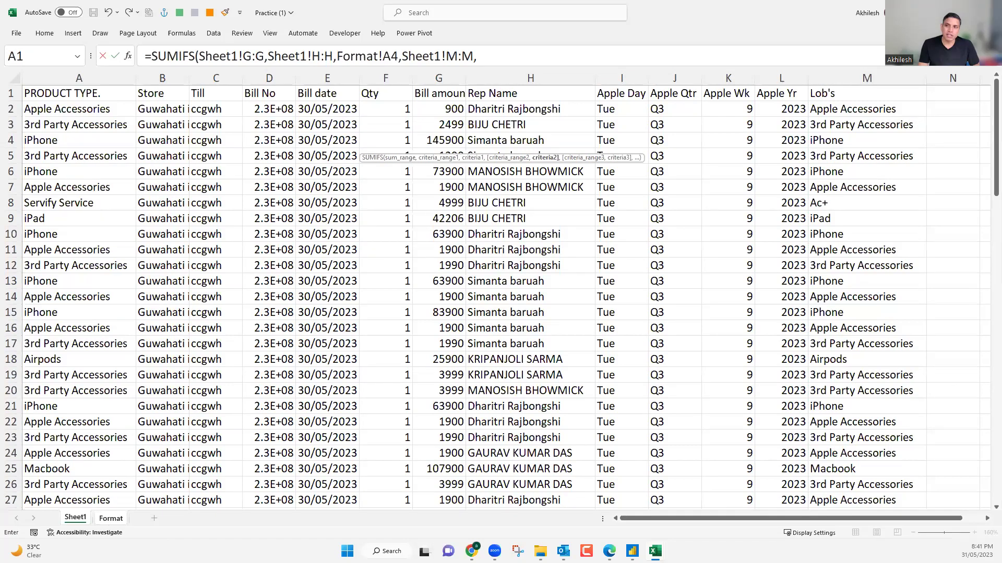
left_click(111, 518)
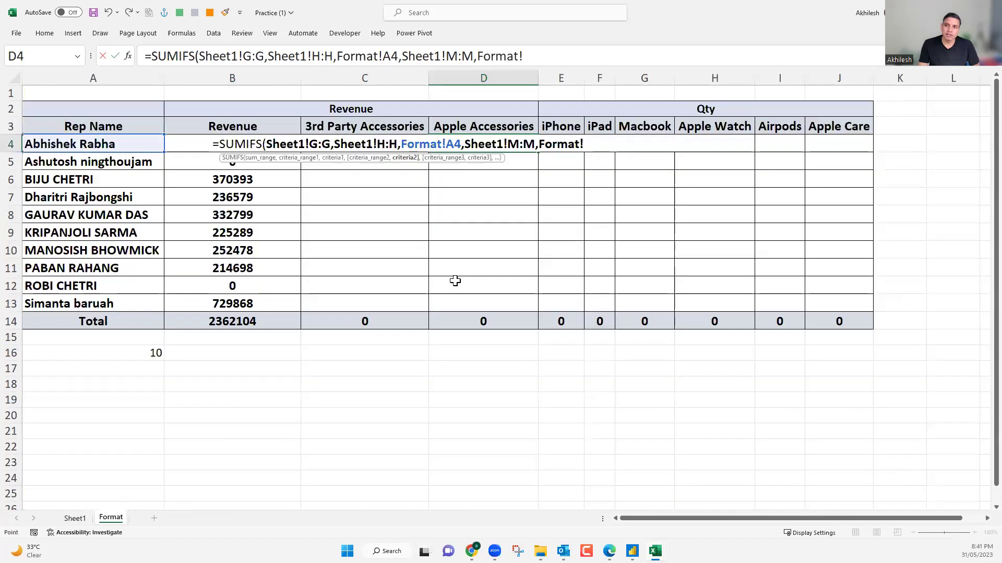
left_click(478, 125)
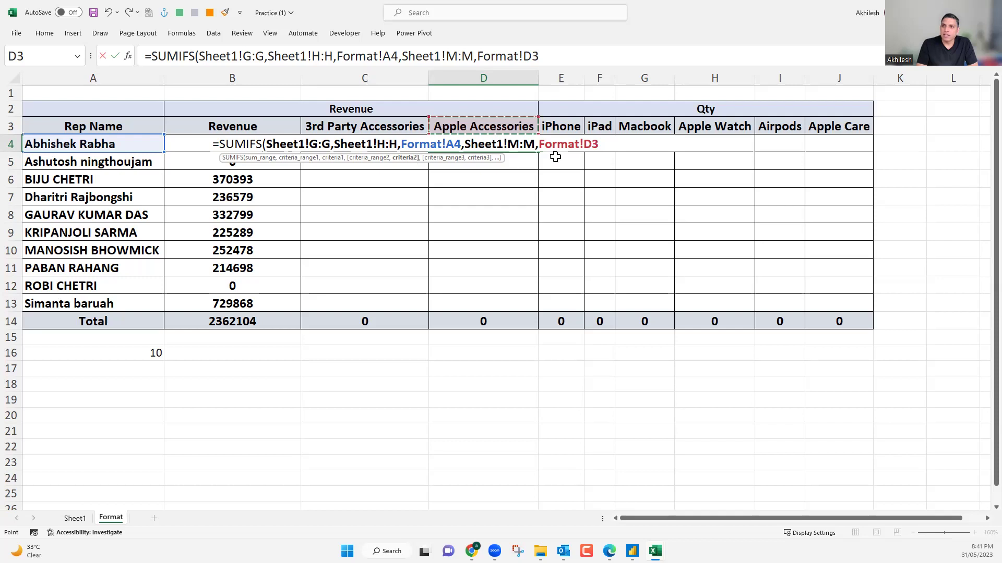
left_click(588, 147)
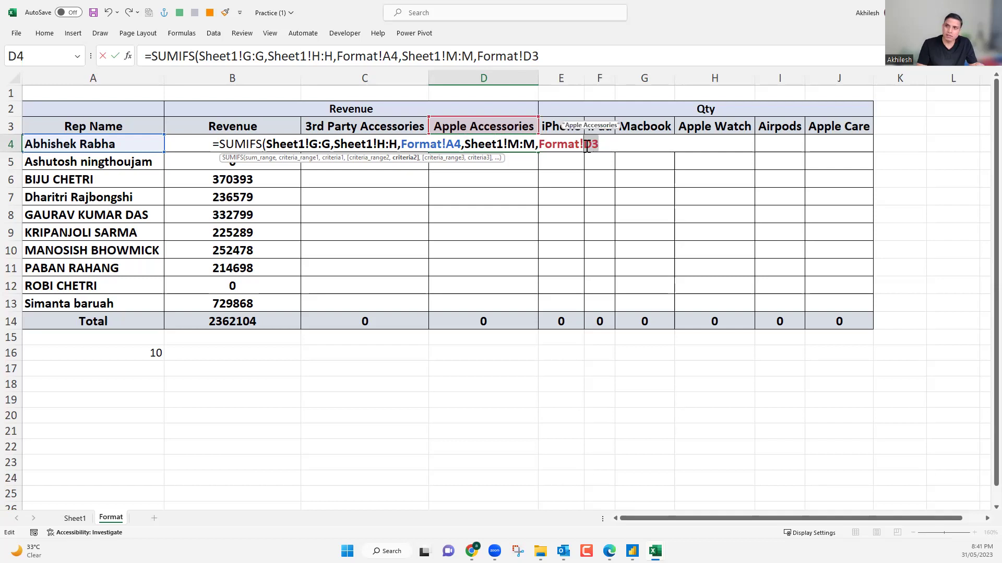
key("F4")
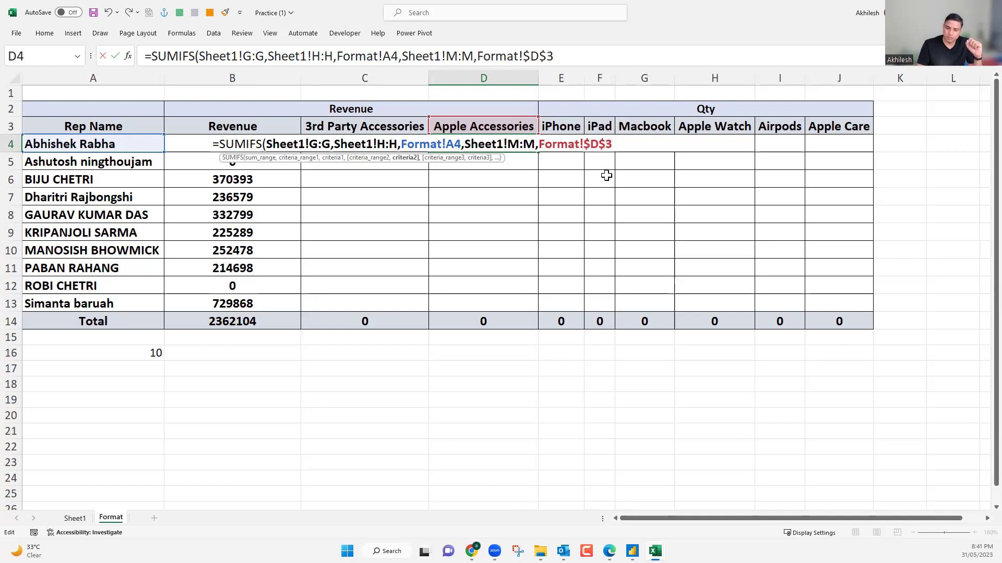
left_click(591, 144)
key("BackSpace")
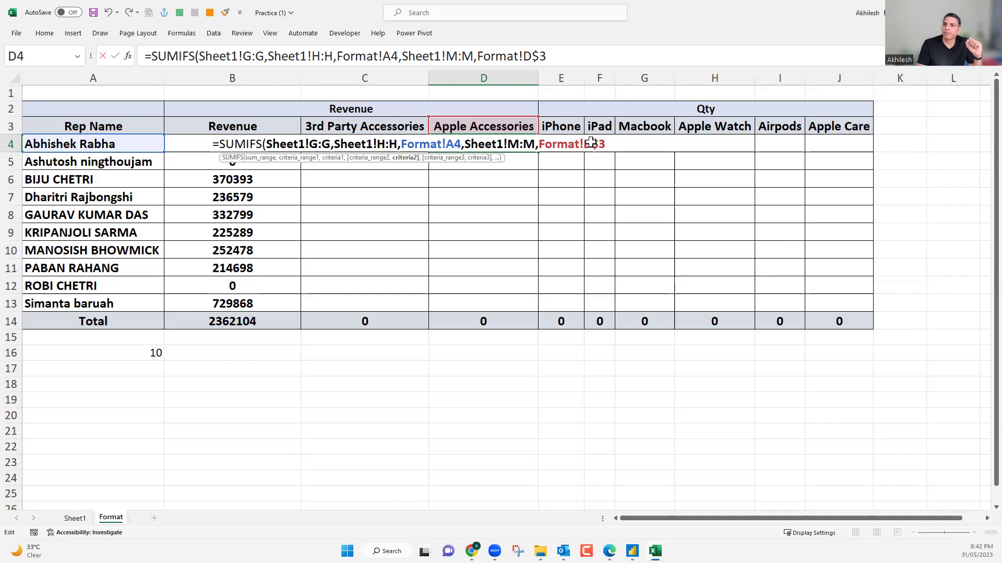
key("Return")
left_click(536, 150)
left_click_drag(536, 151, 534, 309)
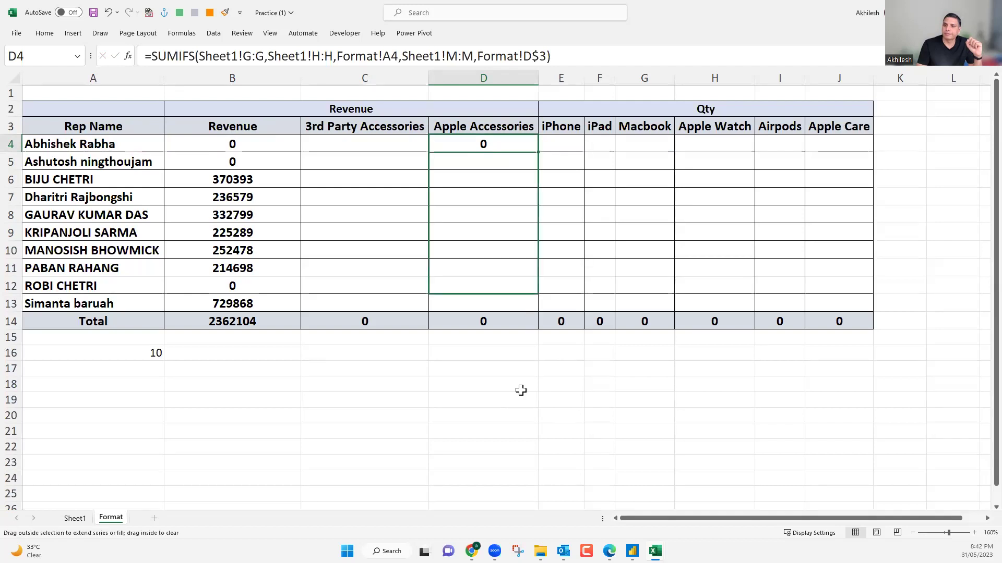
left_click(498, 211)
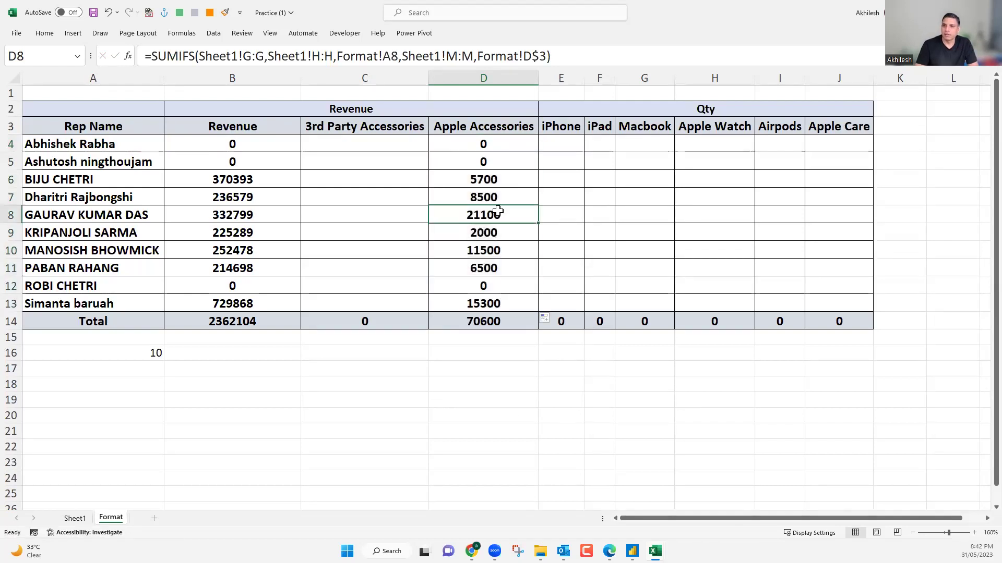
Insert a PivotTable from Sheet1!$A$1:$M$98 into the existing worksheet at Format!$A$19.
key("Up")
key("Up")
left_click(47, 180)
left_click(75, 518)
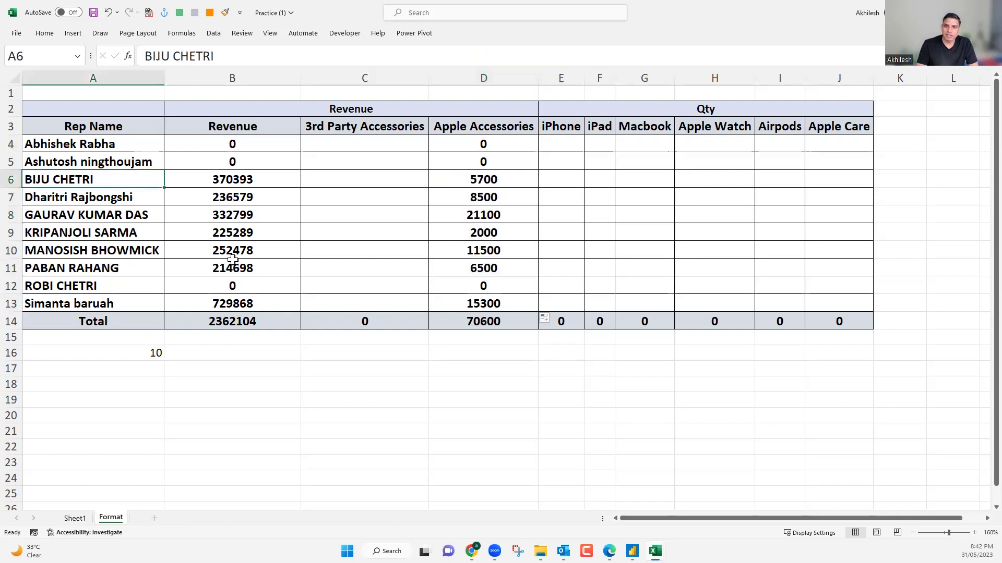
left_click(73, 34)
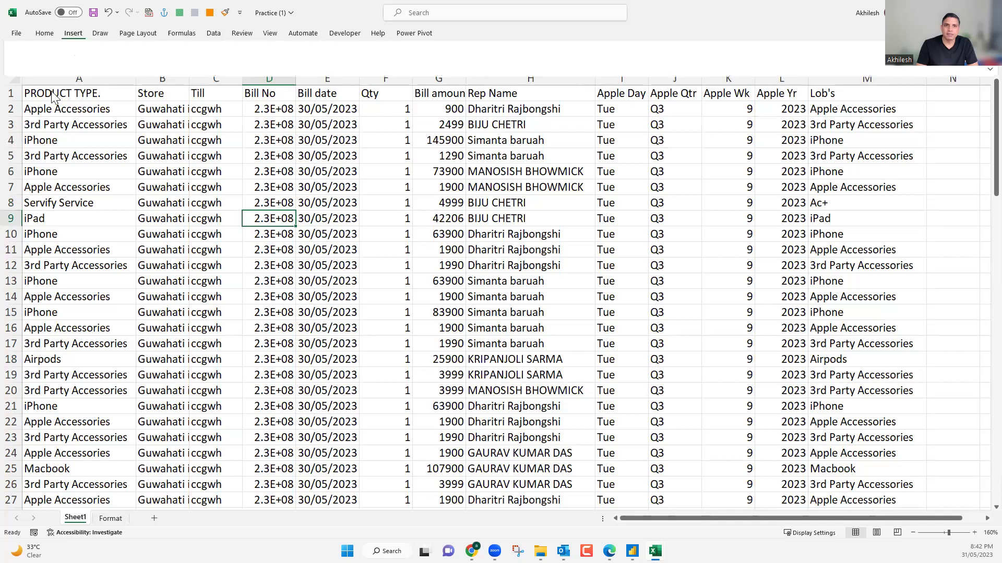
key("alt+n")
key("v")
key("t")
left_click(295, 276)
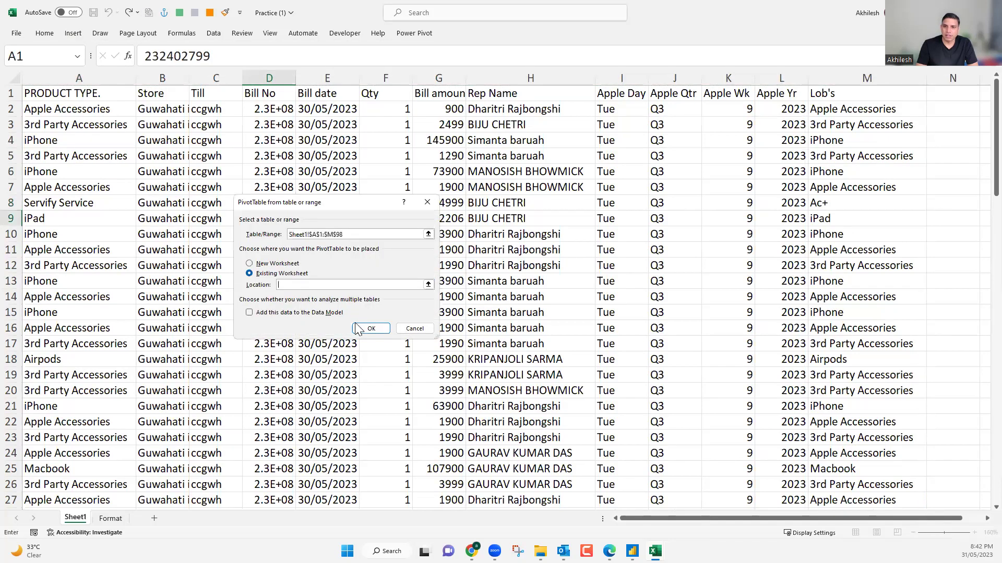
left_click(428, 284)
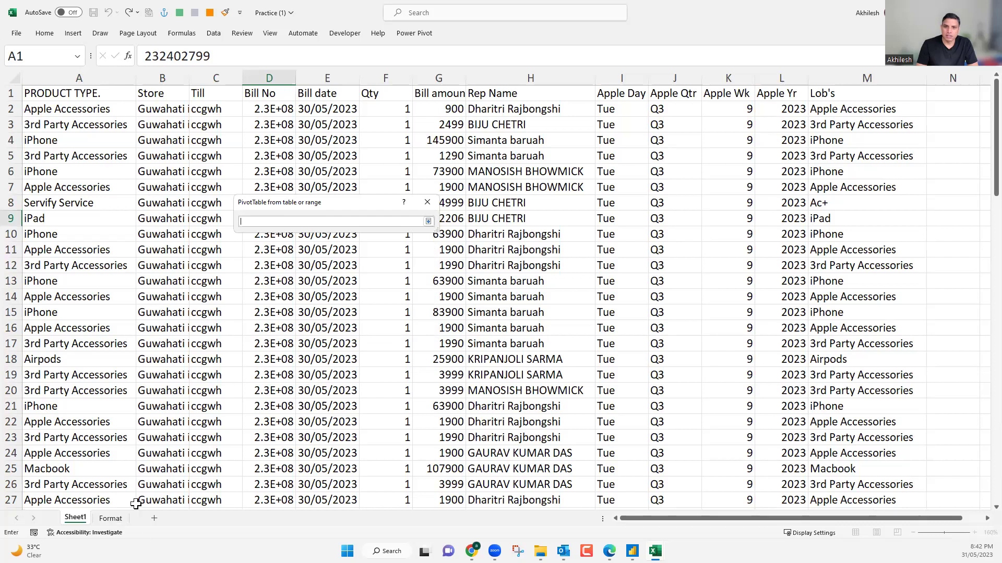
left_click(117, 519)
left_click(99, 403)
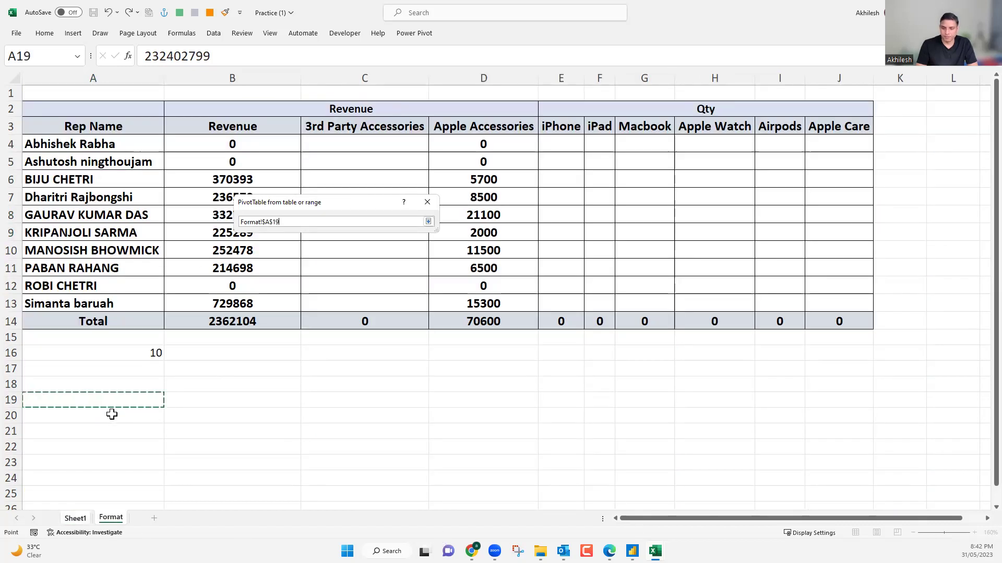
key("Return")
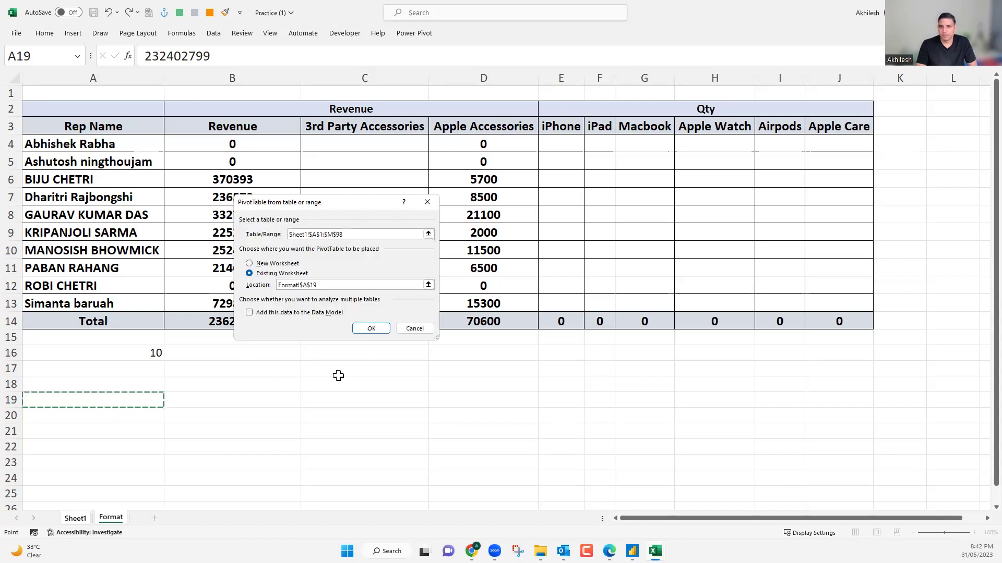
left_click(369, 327)
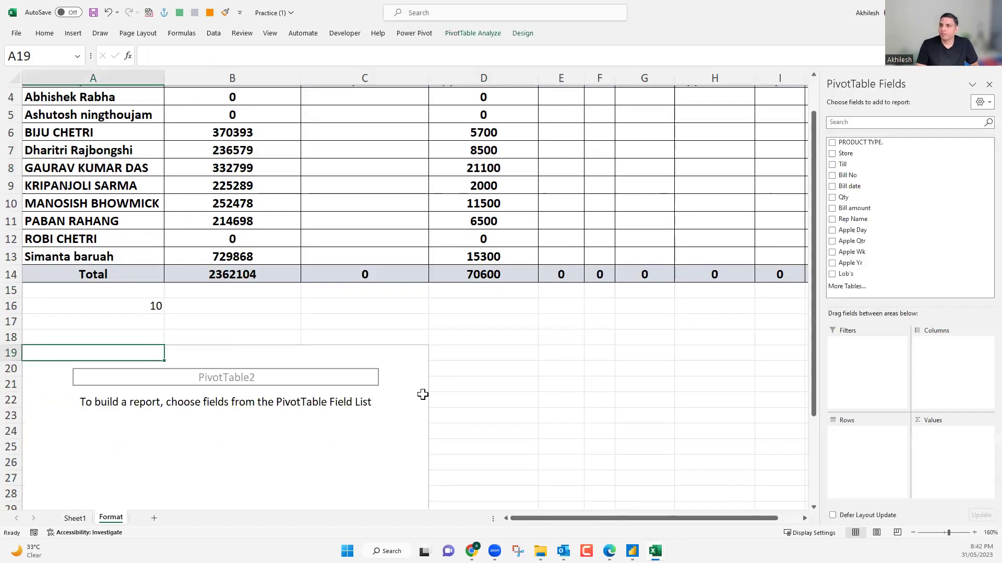
Put Rep Name in the pivot's rows and Lob's in its columns, summing Bill amount.
scroll(422, 393, "down", 2)
left_click_drag(873, 219, 696, 450)
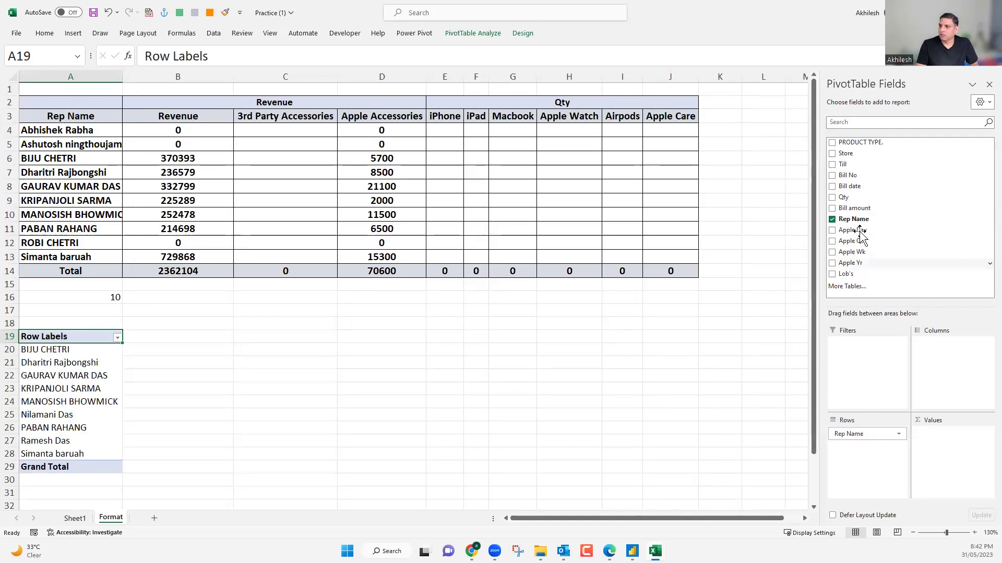
left_click_drag(863, 270, 863, 217)
left_click(856, 209)
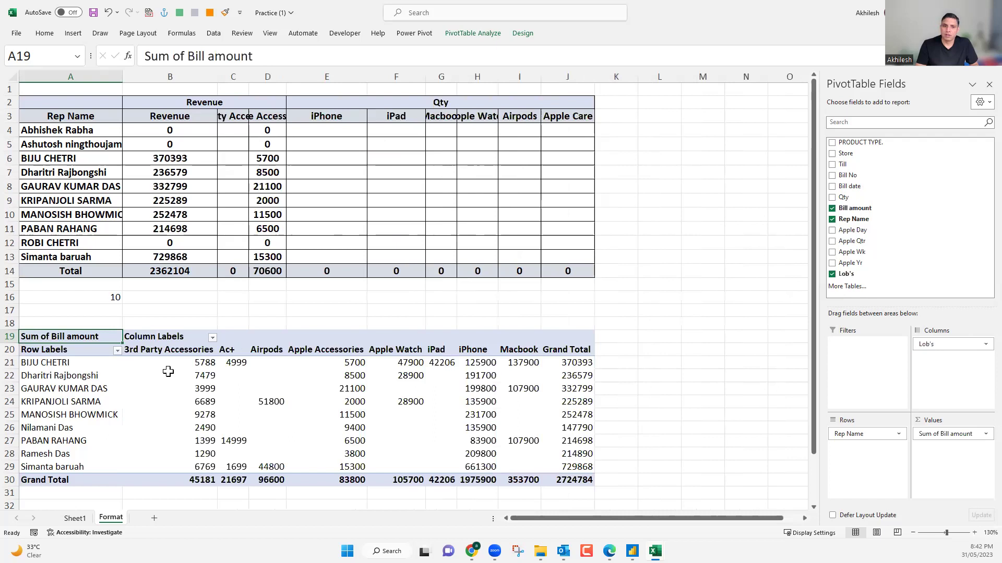
Compare a rep's Apple Accessories pivot value 5700 with the SUMIFS result in D6.
left_click(61, 365)
key("Right")
key("Right")
key("Right")
key("Right")
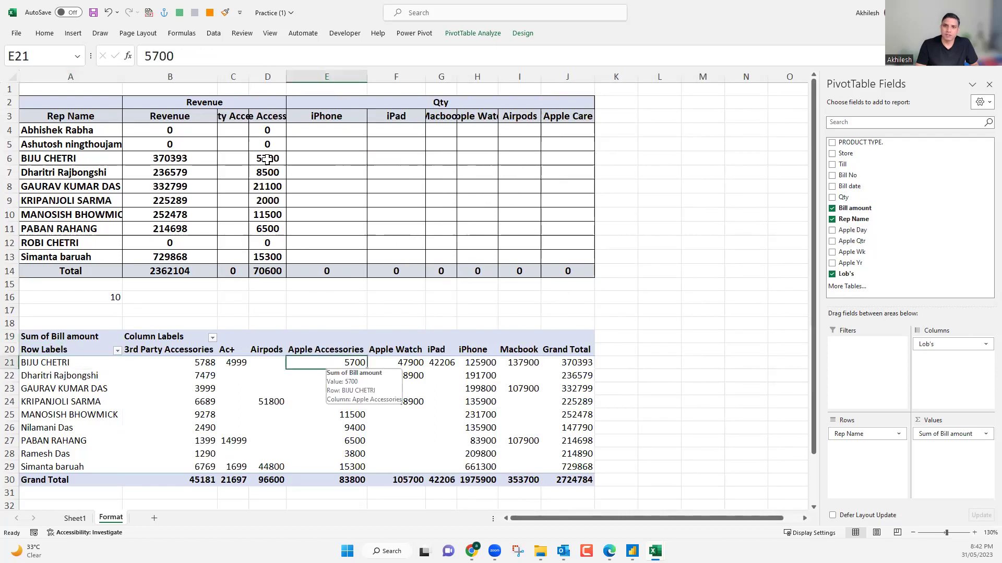
key("Left")
key("Up")
key("Up")
key("Up")
key("Up")
key("Up")
key("Up")
key("Up")
key("Up")
key("Up")
key("Up")
key("Up")
key("Up")
key("Up")
key("Up")
key("Up")
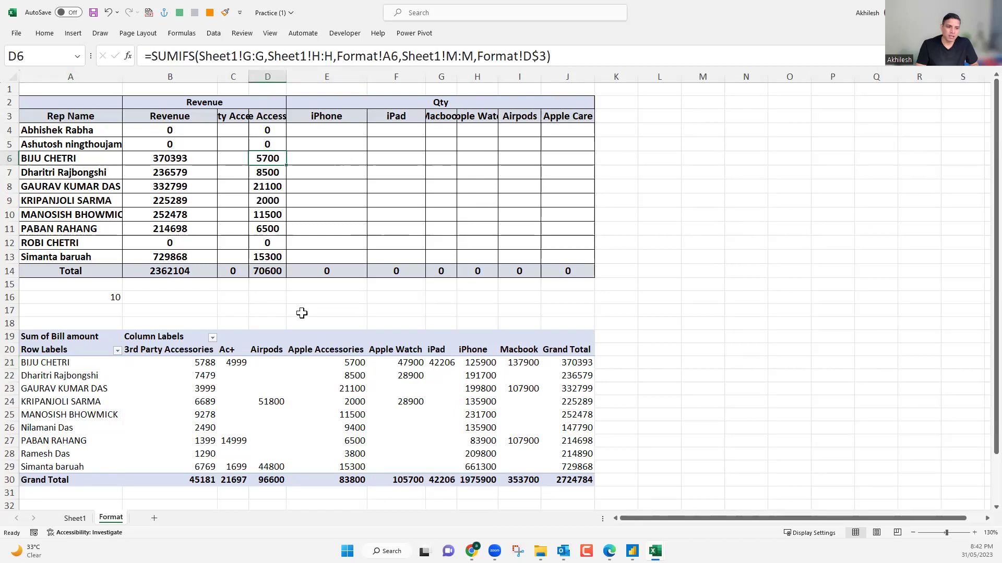
left_click(348, 366)
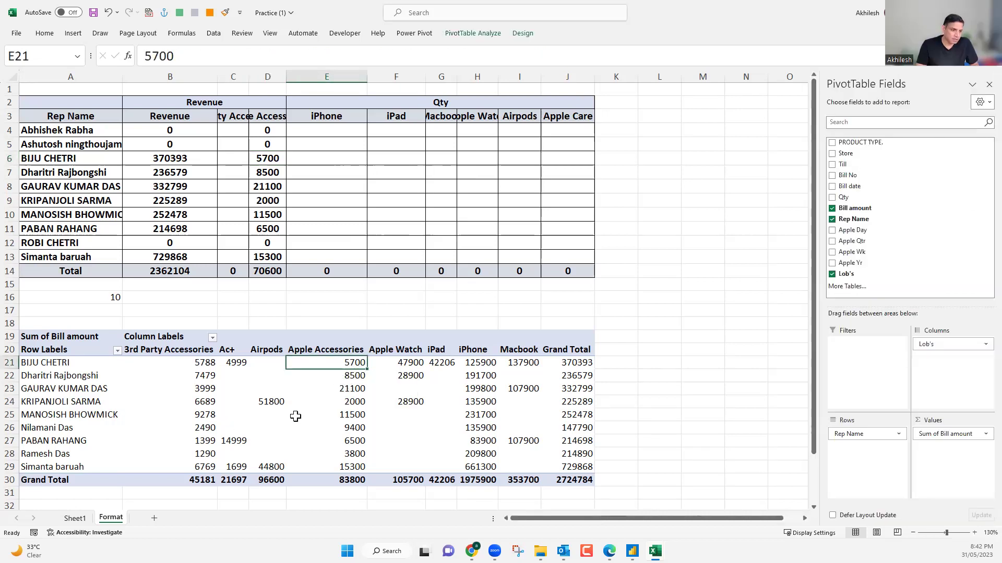
mouse_move(296, 416)
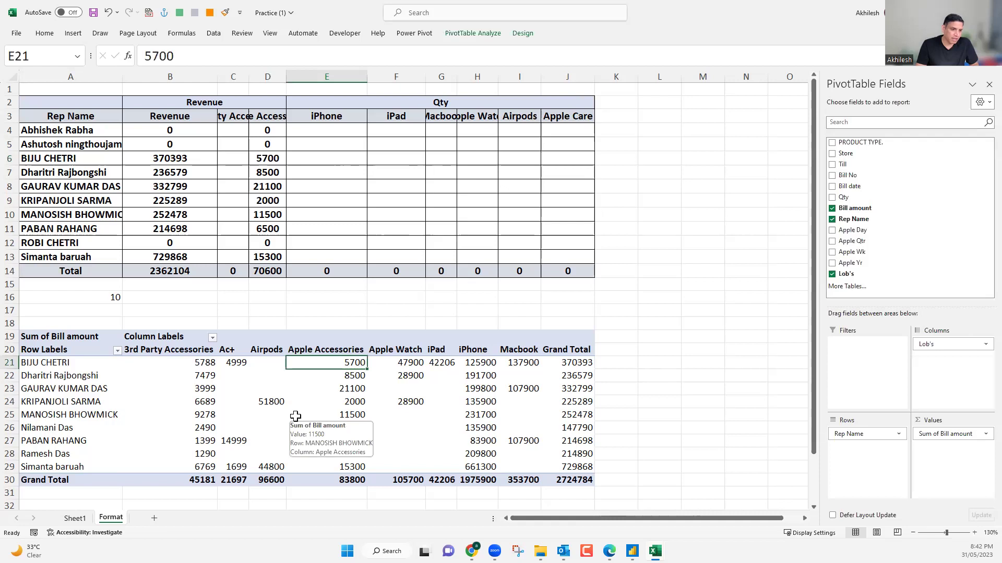
Widen column C so the 3rd Party Accessories heading fits.
left_click(242, 76)
left_click_drag(249, 76, 269, 74)
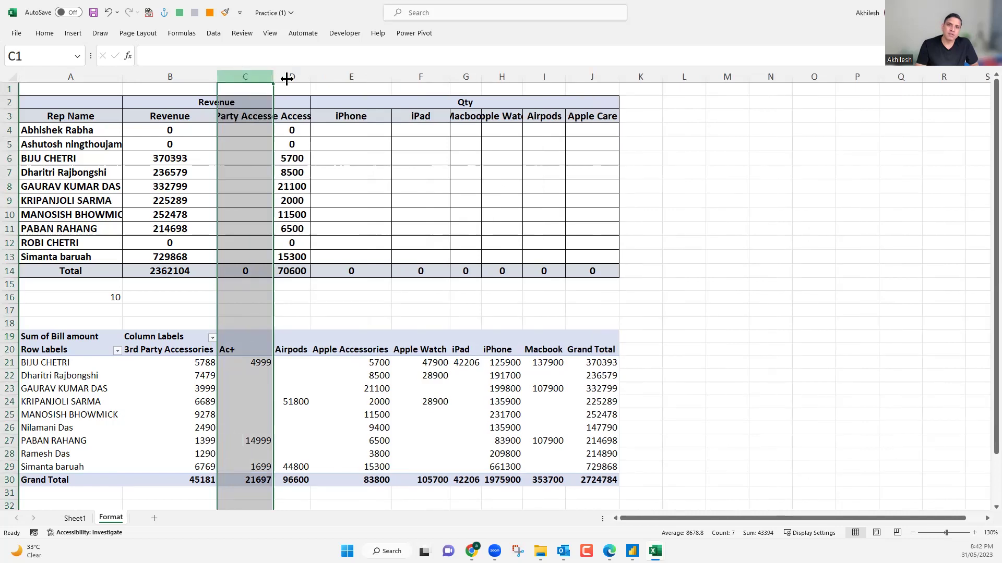
left_click_drag(292, 82, 295, 82)
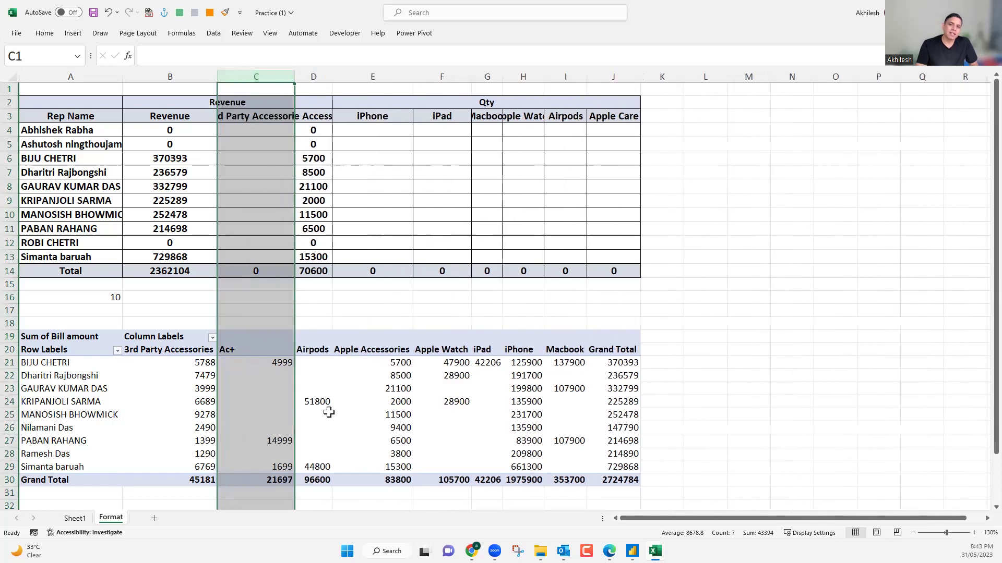
Check pivot values, including a rep's Airpods and Apple Accessories amounts.
left_click(329, 412)
mouse_move(329, 413)
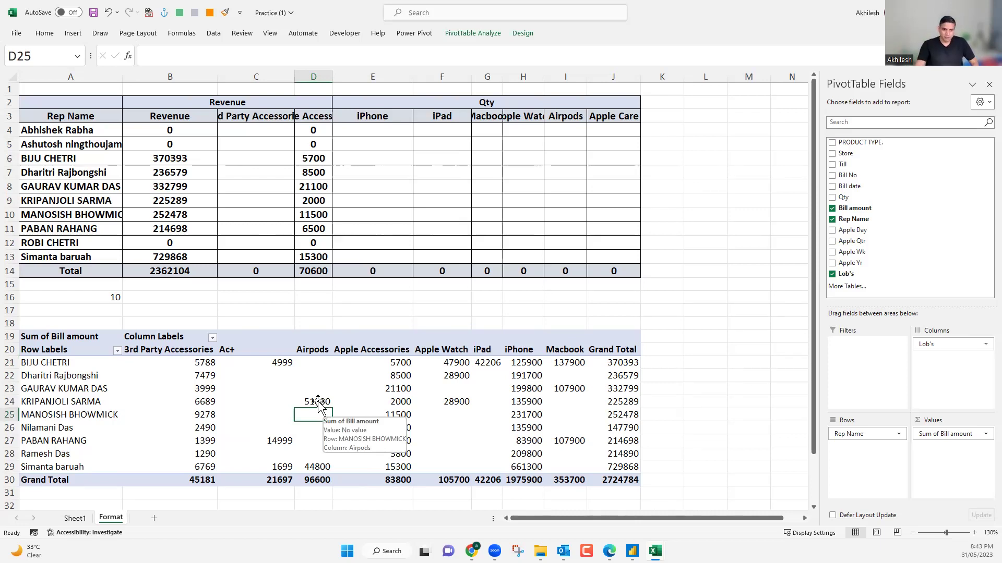
left_click(64, 364)
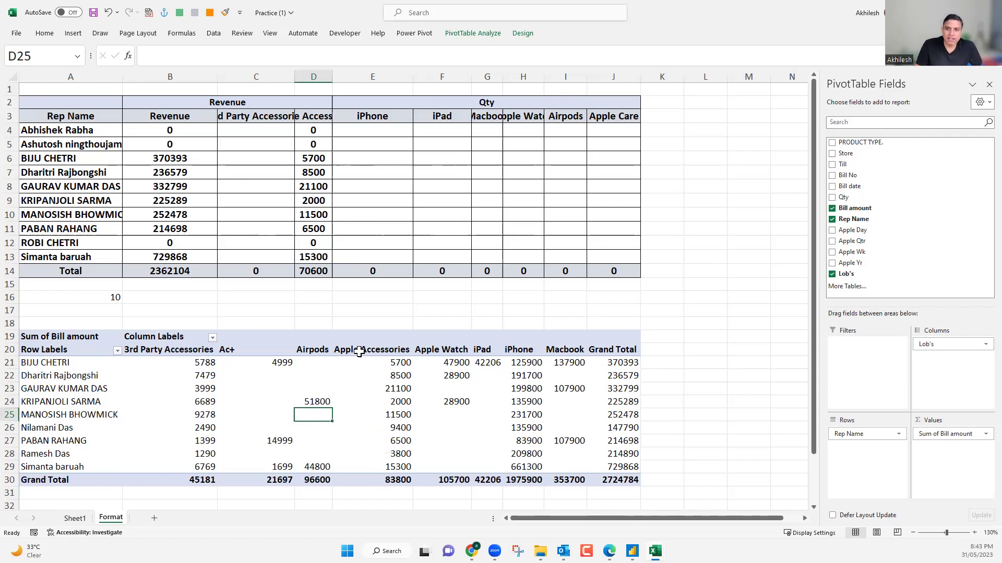
left_click(385, 352)
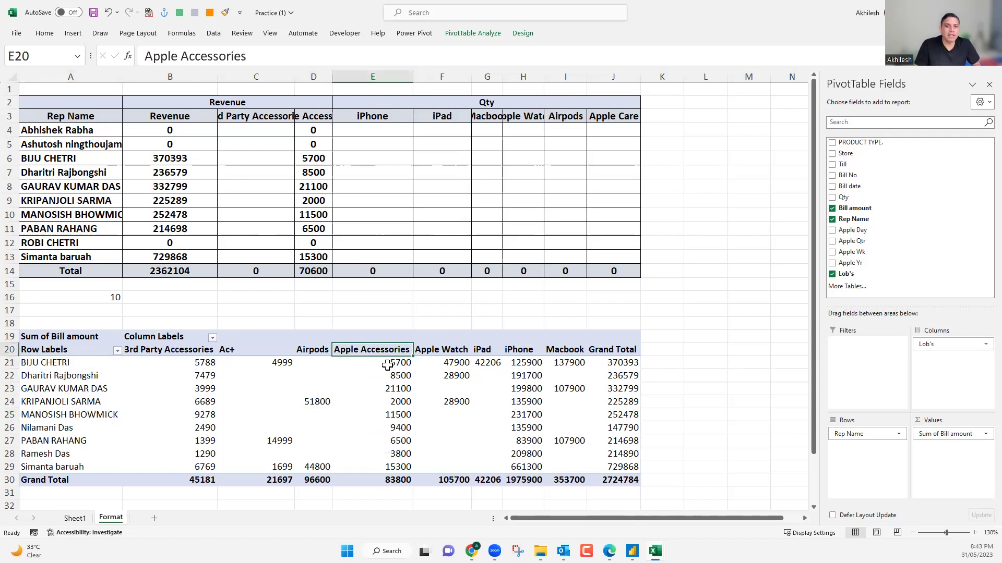
left_click(387, 364)
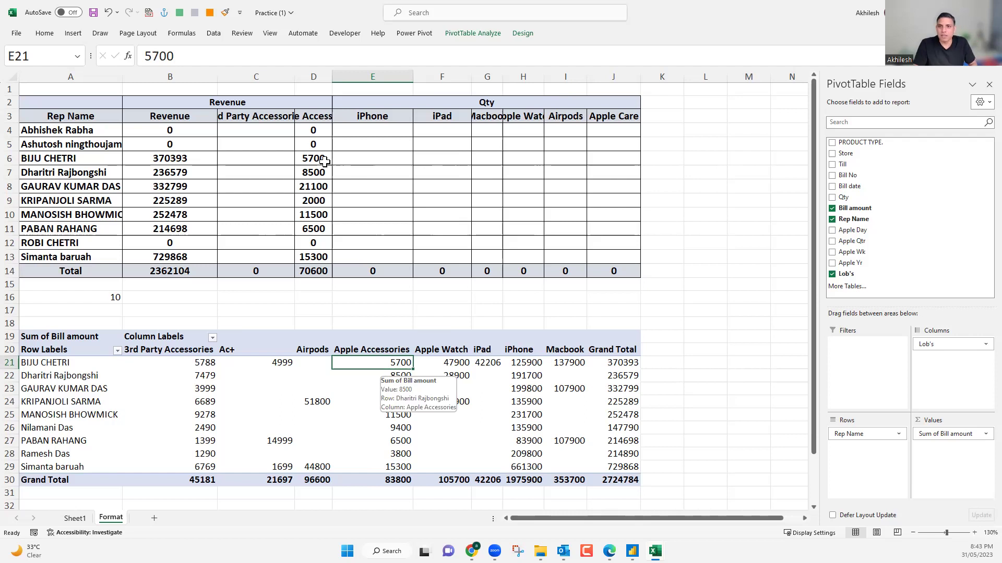
Review the Qty product columns from iPhone onward, then select cell K4.
left_click(351, 71)
left_click(365, 140)
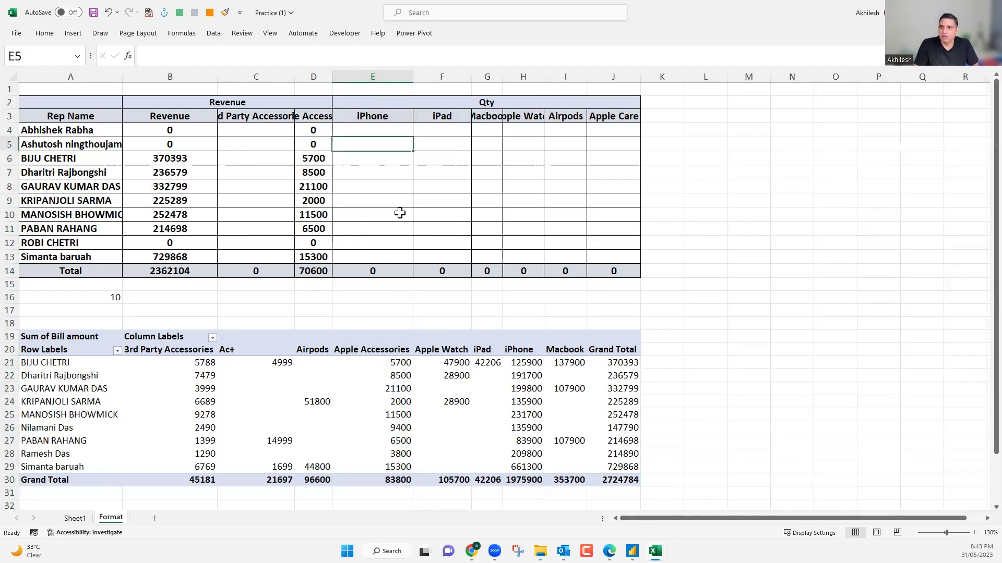
left_click_drag(372, 103, 614, 215)
left_click(670, 132)
Enter =VLOOKUP(A4,$A$21:$J$30,5,0) in K4 to pull the rep's pivot amount.
type("=")
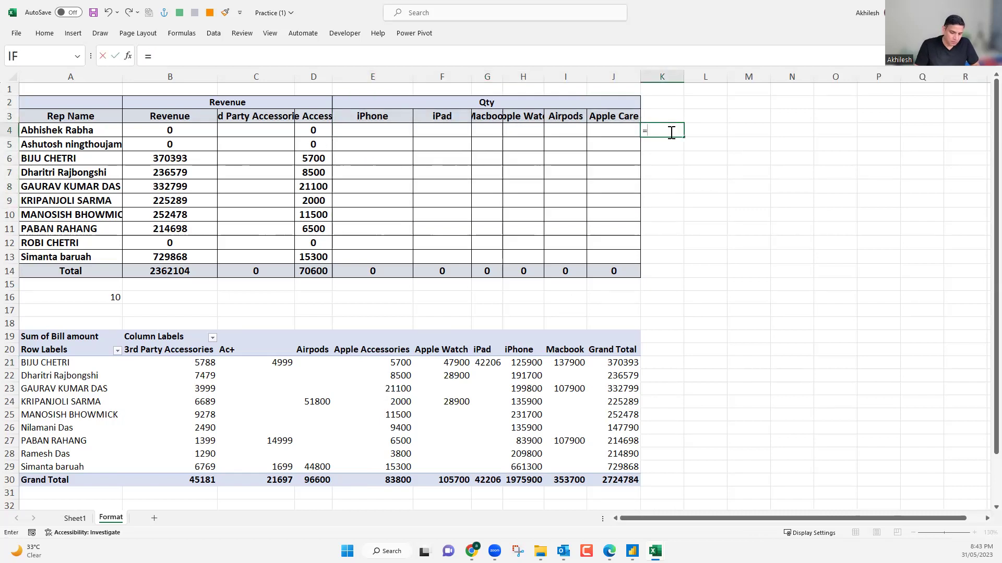
type("VLOOKUP(")
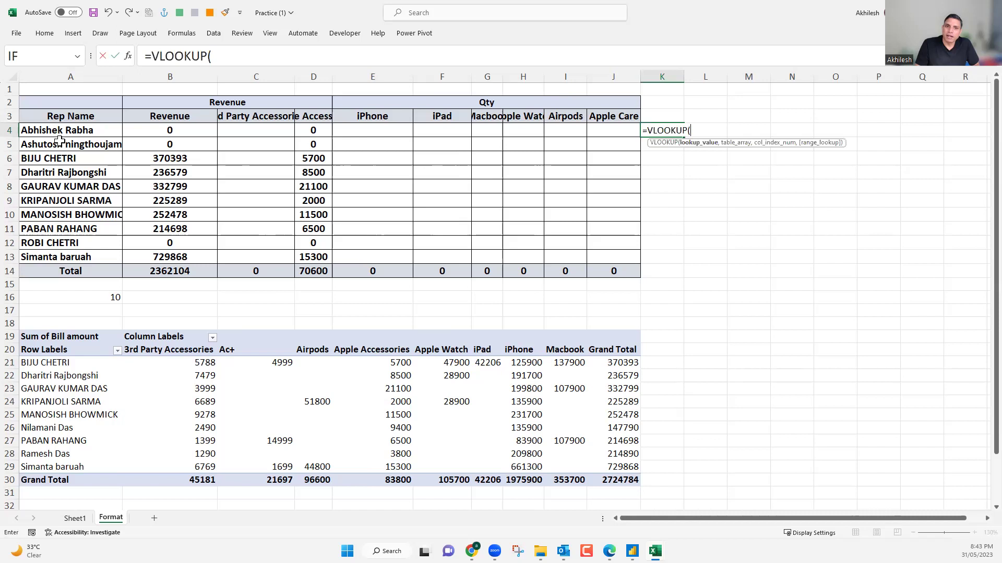
left_click(62, 130)
type(",")
left_click_drag(63, 363, 80, 468)
left_click_drag(422, 463, 618, 481)
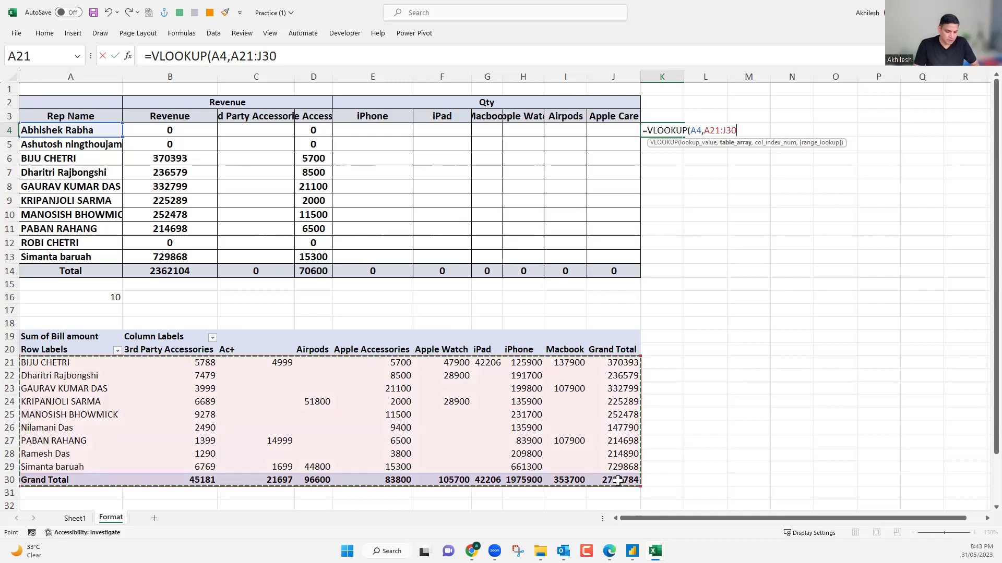
key("F4")
type(",5")
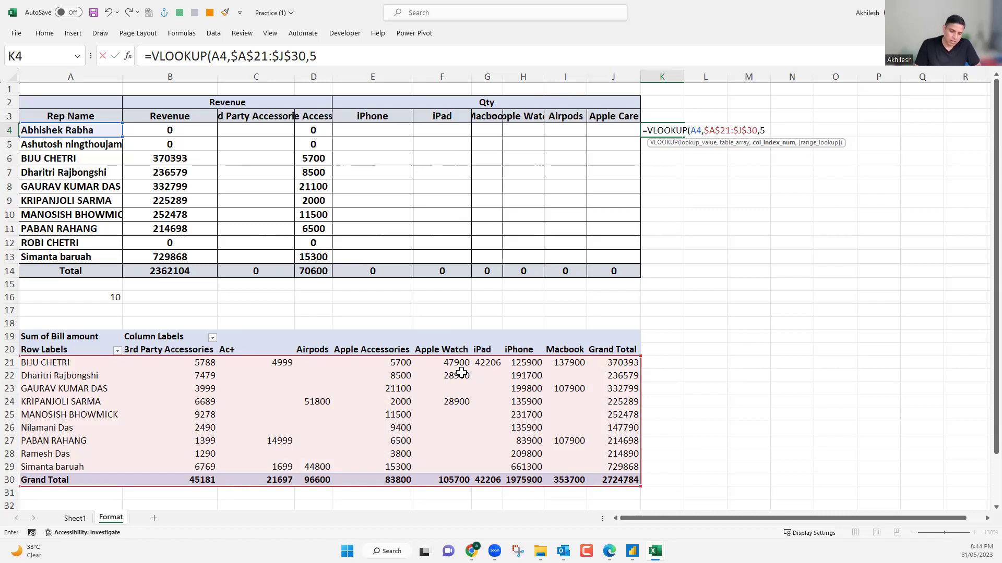
type(",0")
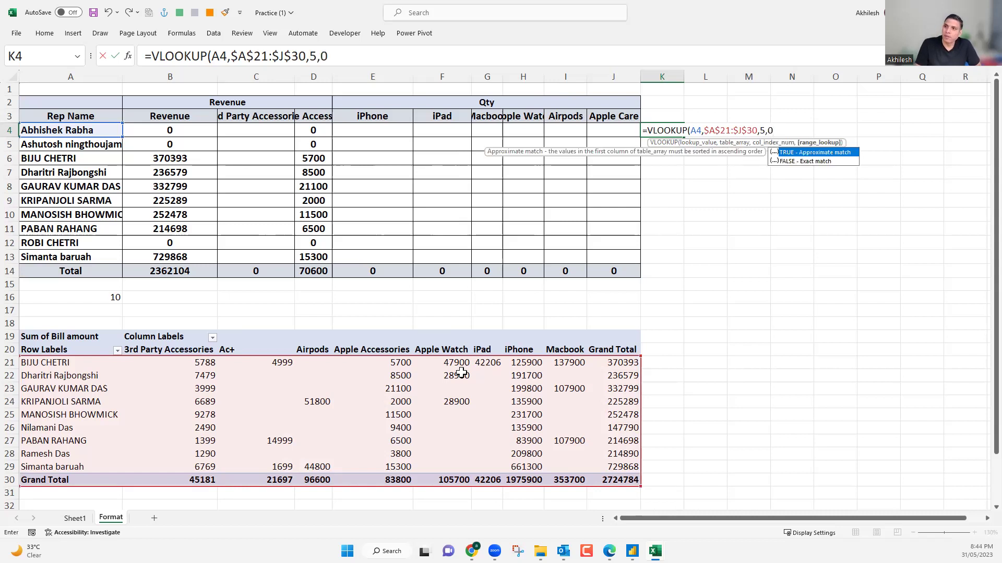
key("Return")
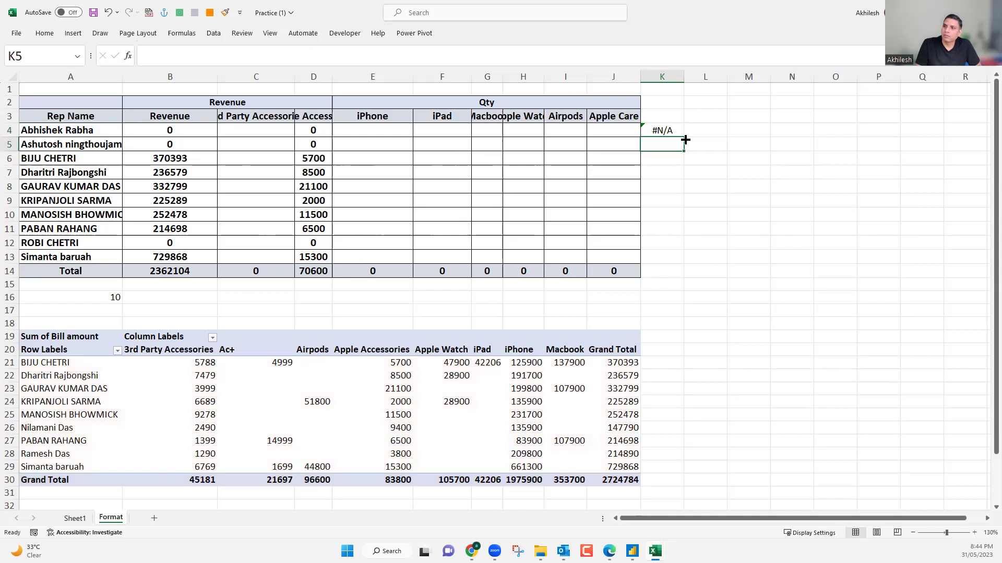
Fill the K4 VLOOKUP down to K14 and check the results.
key("Up")
left_click_drag(694, 275, 693, 272)
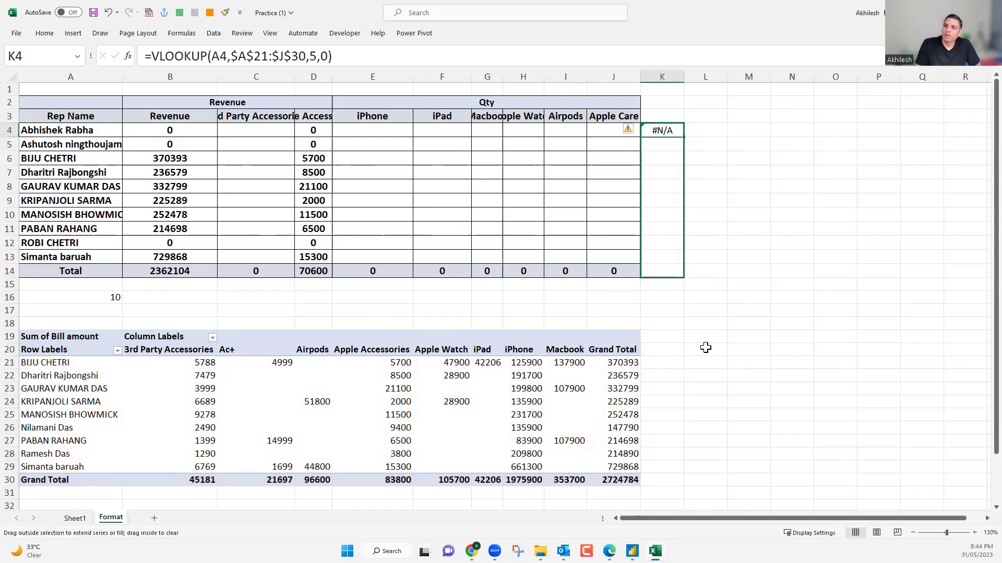
key("Down")
key("Down")
key("Down")
key("Down")
key("Down")
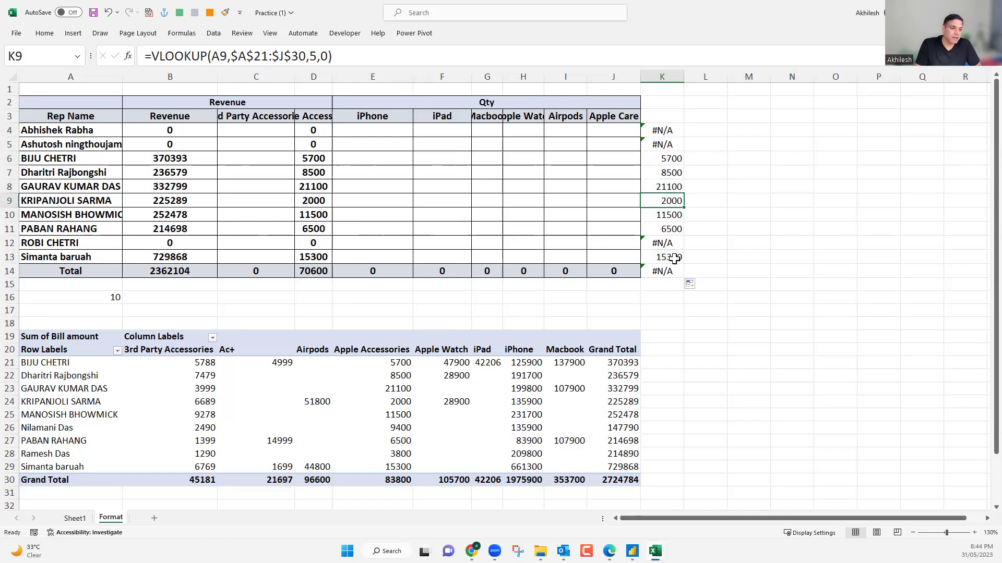
key("Down")
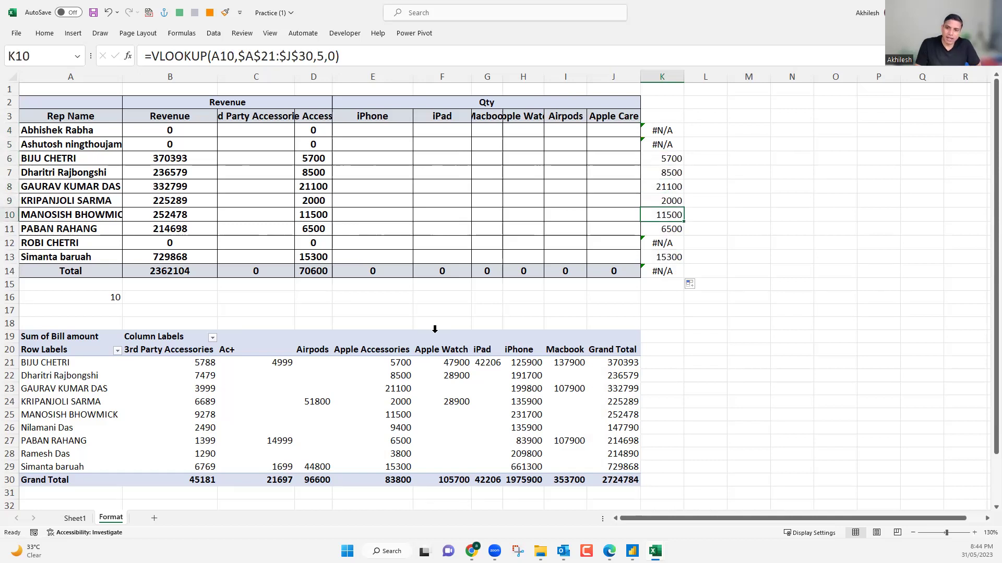
Widen the iPad column F after checking K4 and the pivot's iPad value 42206.
right_click(319, 401)
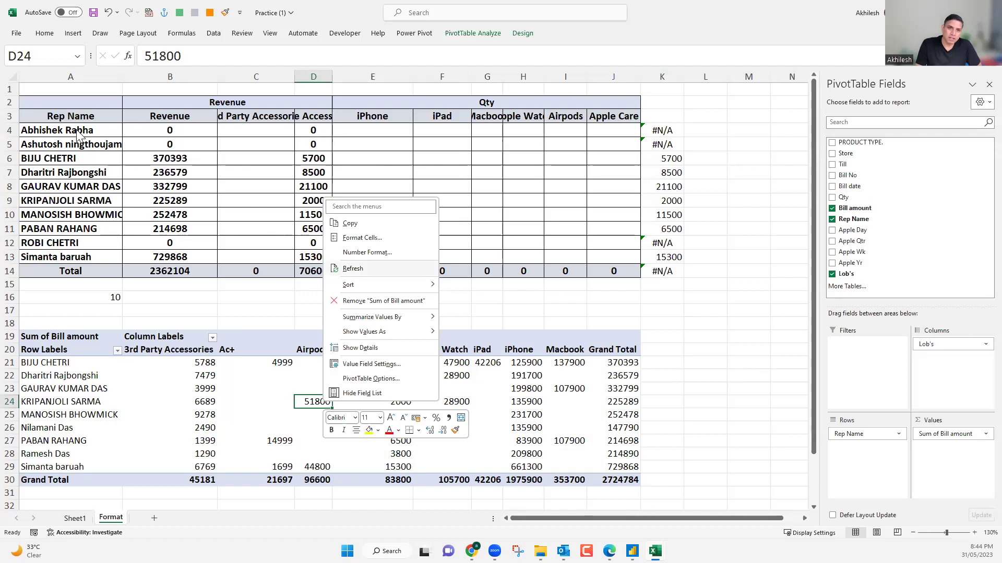
key("Escape")
left_click(661, 131)
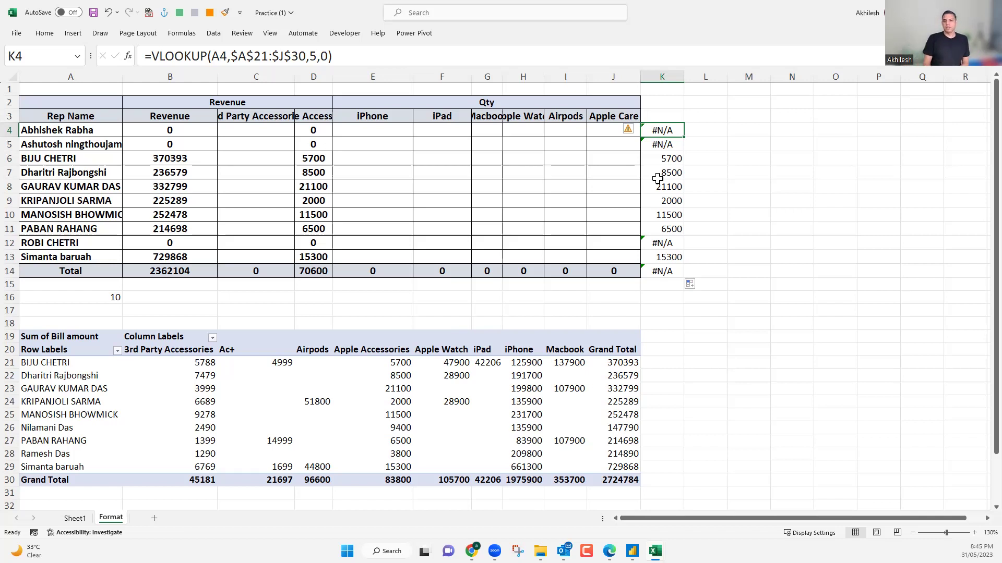
left_click(477, 363)
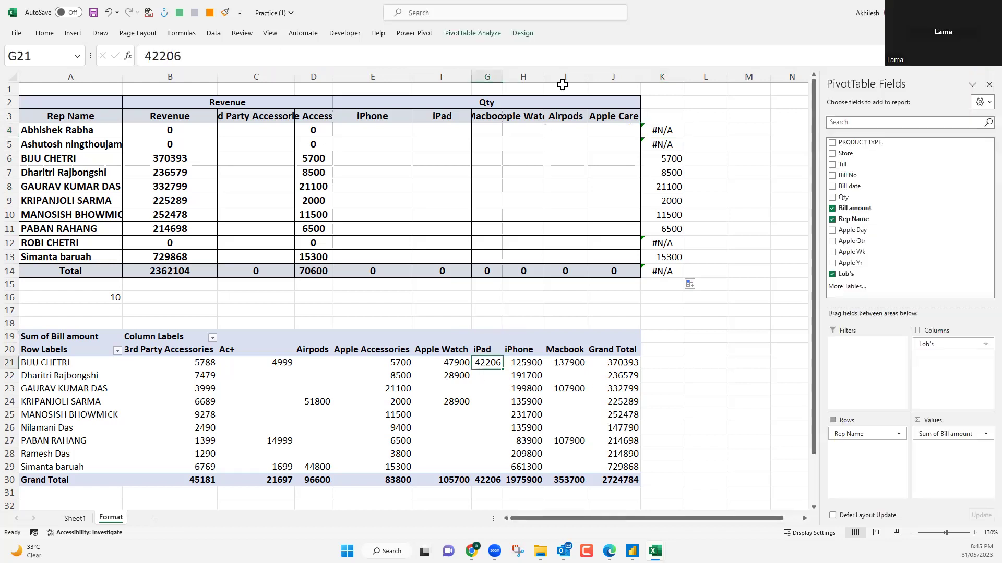
left_click_drag(471, 78, 492, 131)
left_click(496, 130)
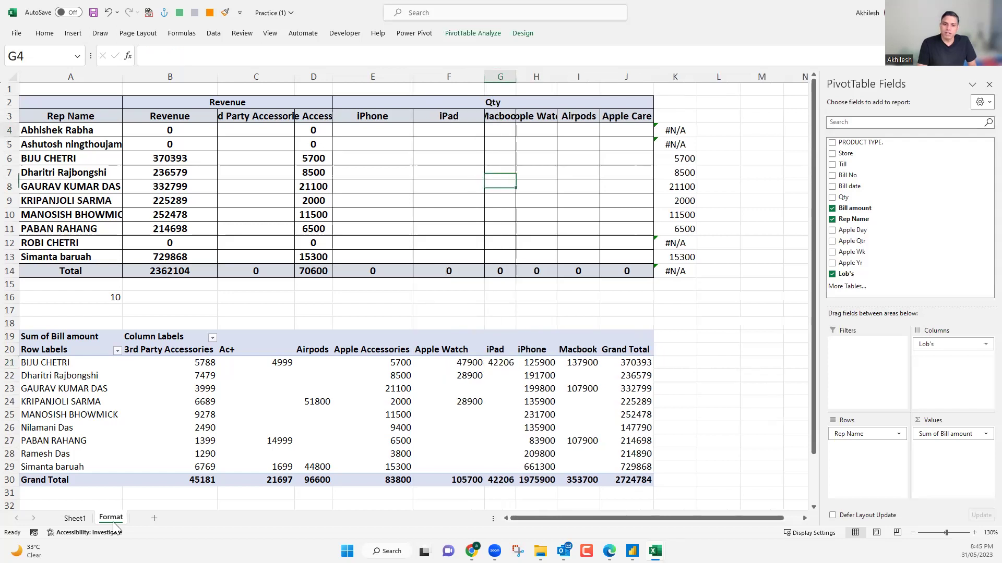
Switch to Sheet1 and look at the Qty and Bill amount values in row 2.
left_click(85, 522)
left_click(402, 110)
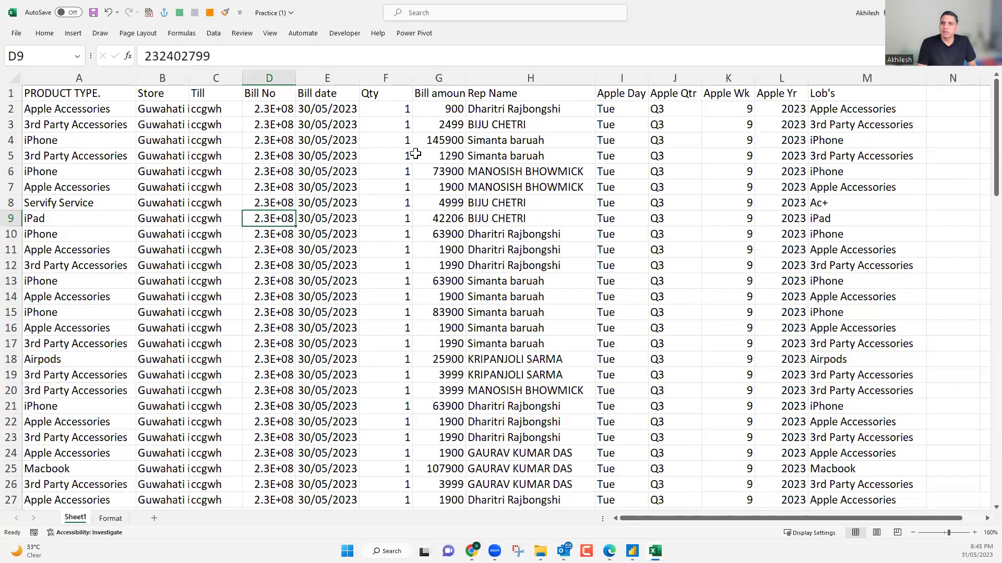
key("Right")
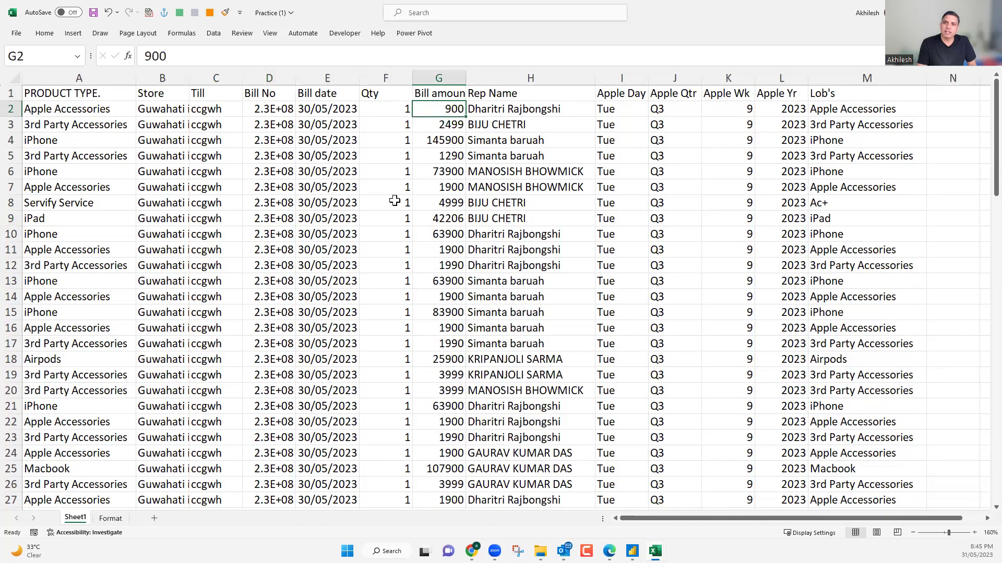
Back on the Format sheet, autofit column G so the Macbook heading shows fully.
key("Left")
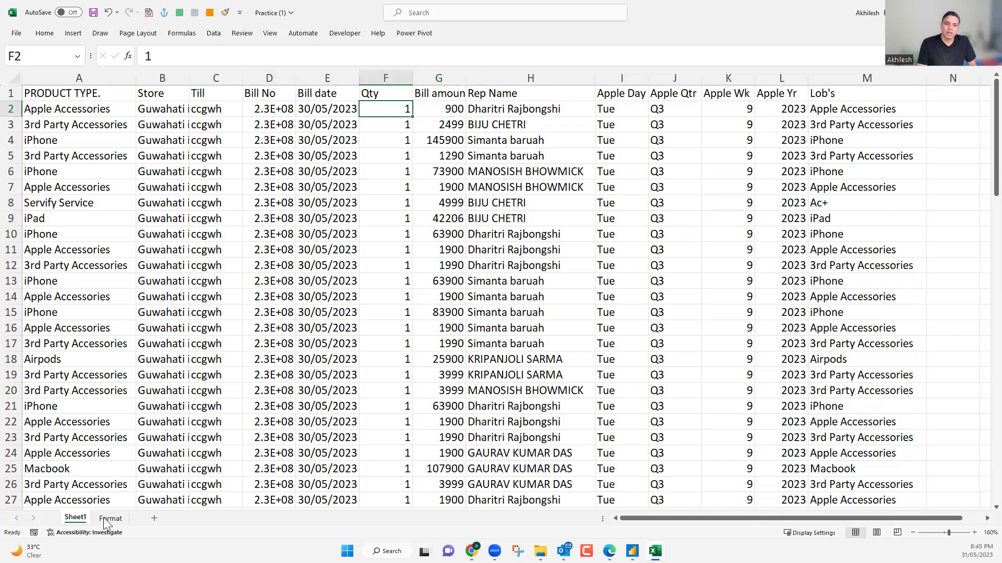
key("ctrl+Page_Down")
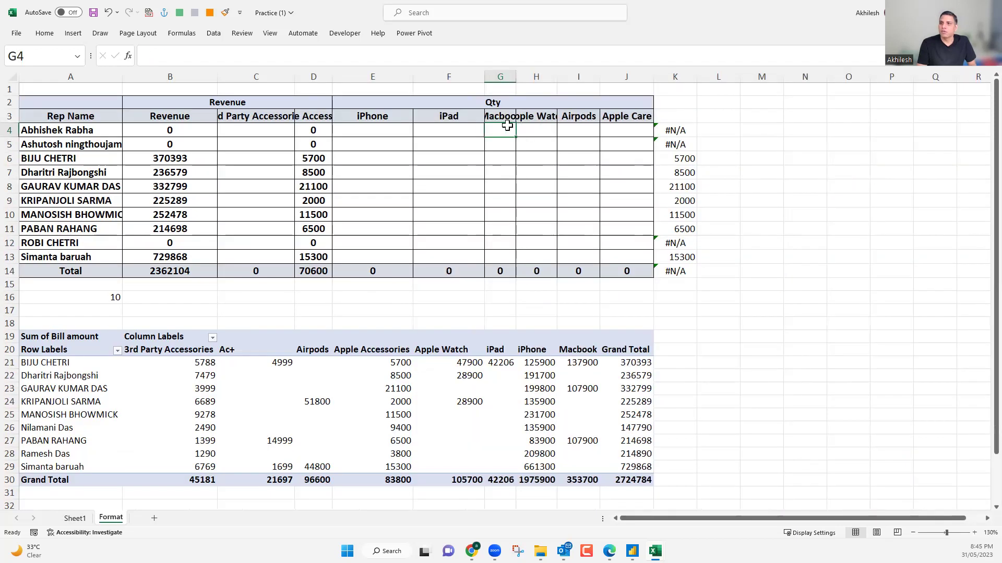
double_click(516, 73)
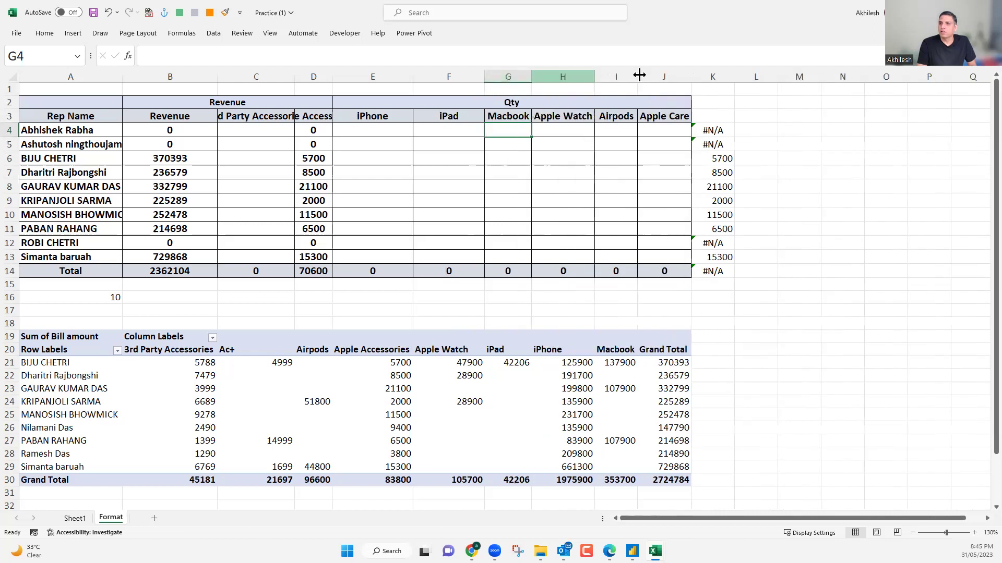
left_click(367, 135)
Check the Lob's product line entries in Sheet1 column M, then inspect D5's SUMIFS.
key("ctrl+Page_Up")
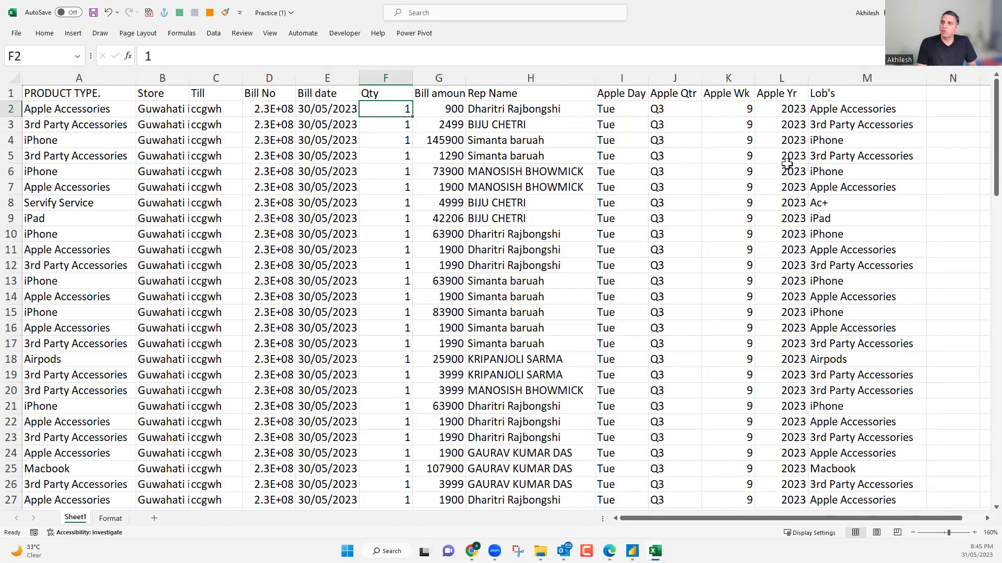
left_click(835, 111)
left_click(838, 172)
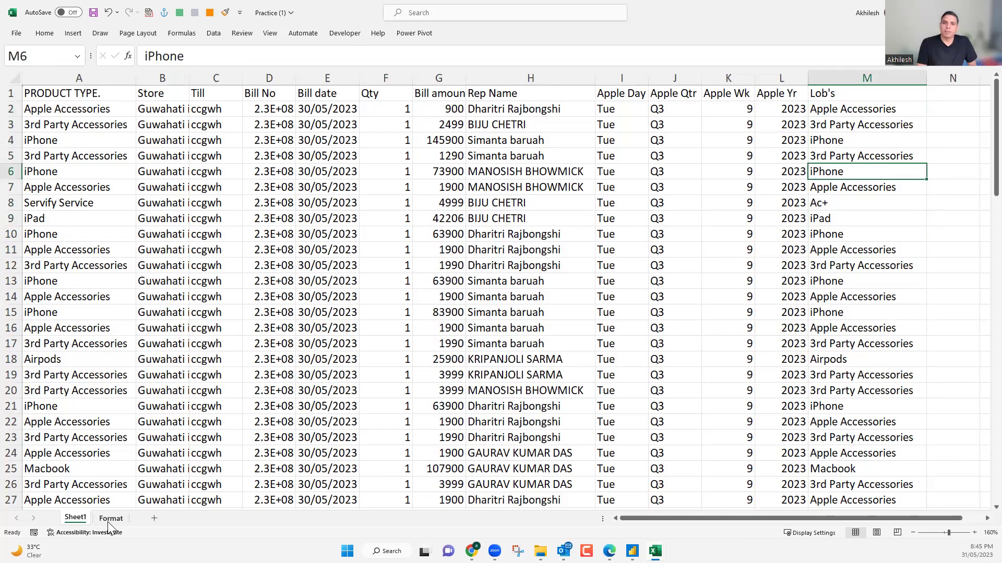
left_click(109, 520)
left_click(316, 145)
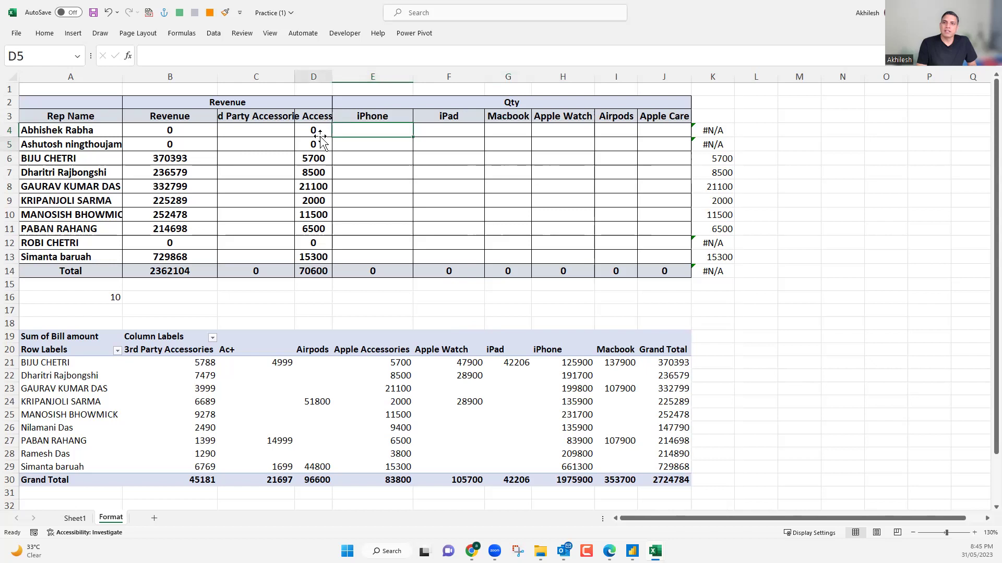
Copy D4's SUMIFS formula into E4 and fill it down to E6.
key("Up")
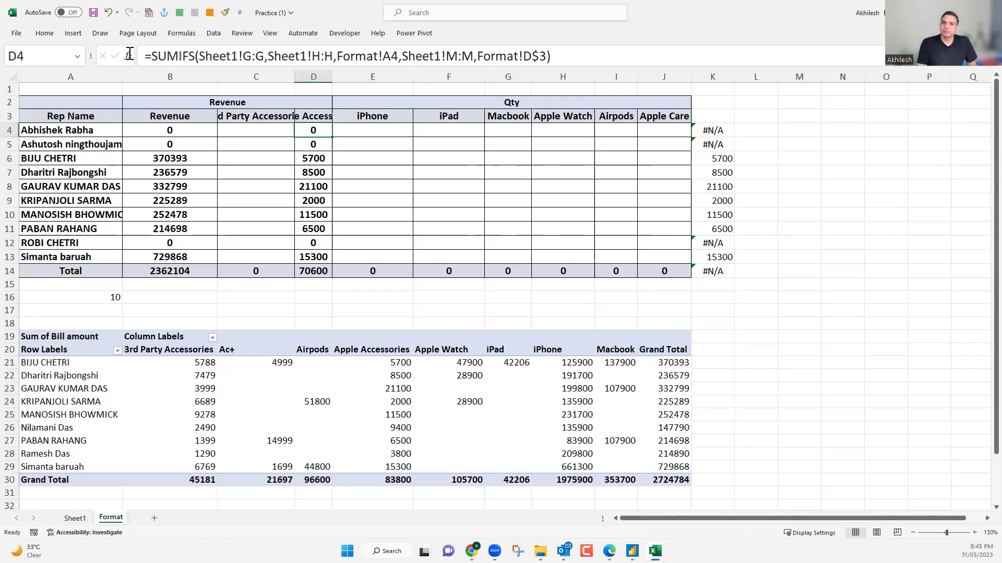
left_click_drag(551, 56, 239, 56)
left_click_drag(129, 58, 140, 57)
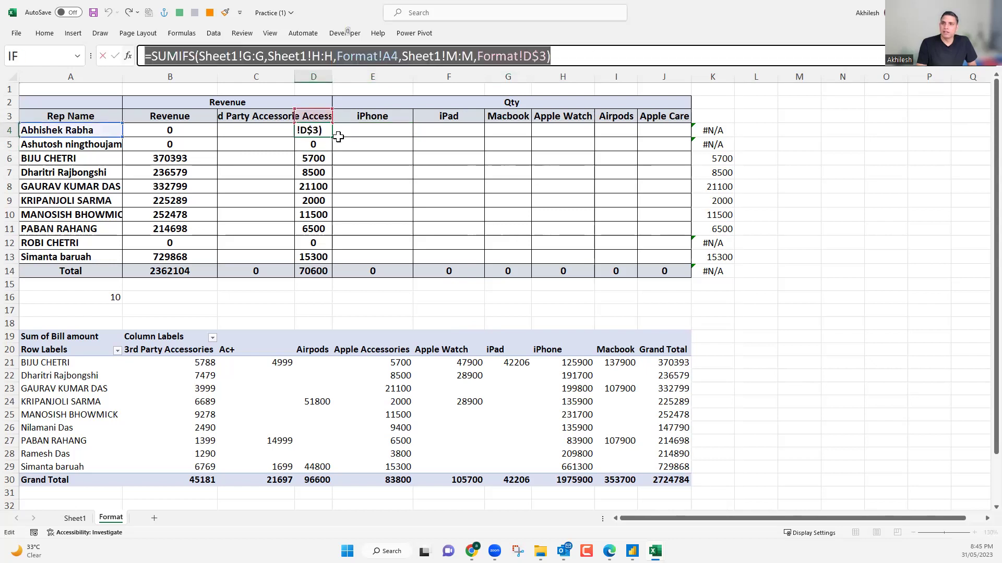
left_click(375, 133)
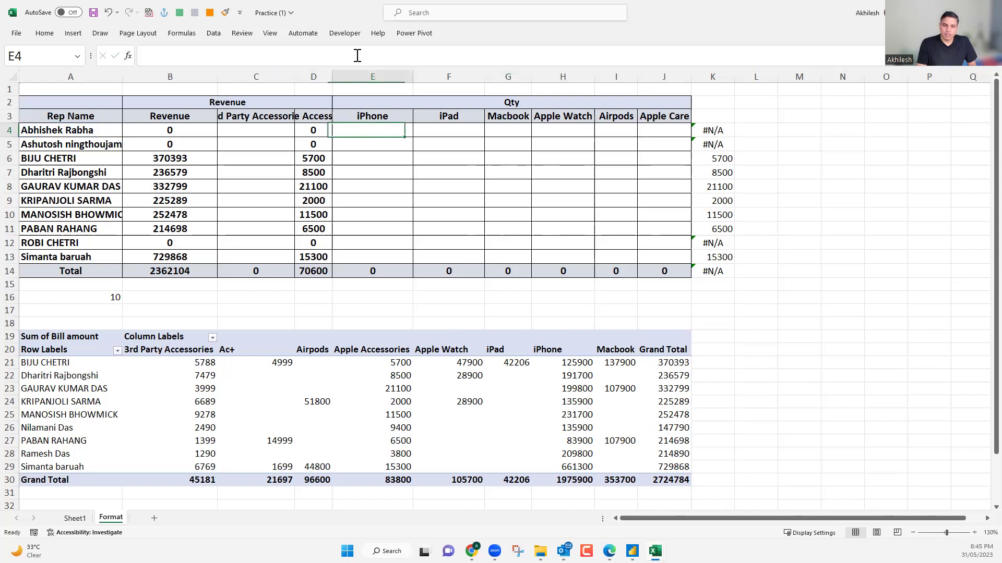
key("ctrl+v")
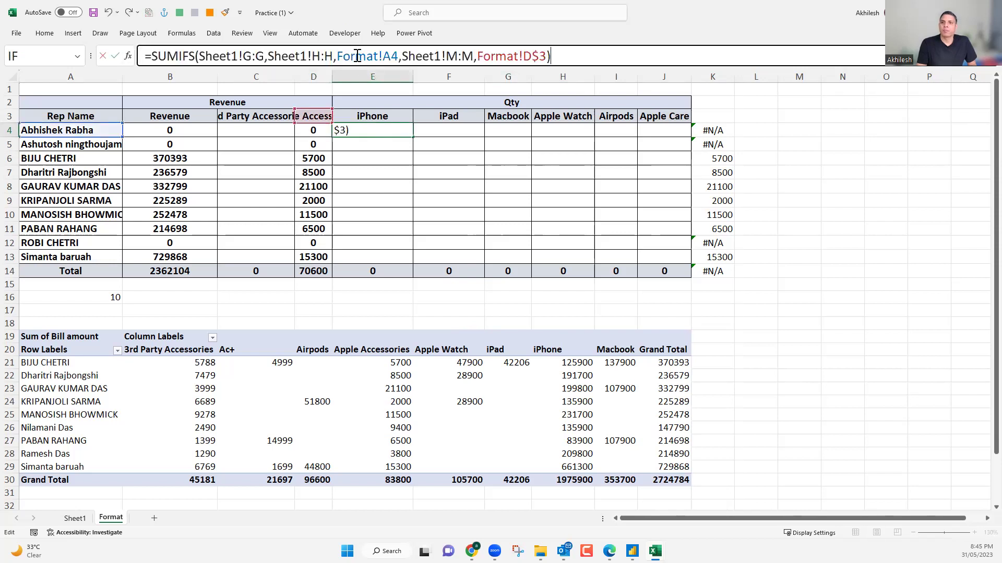
key("Return")
left_click(387, 129)
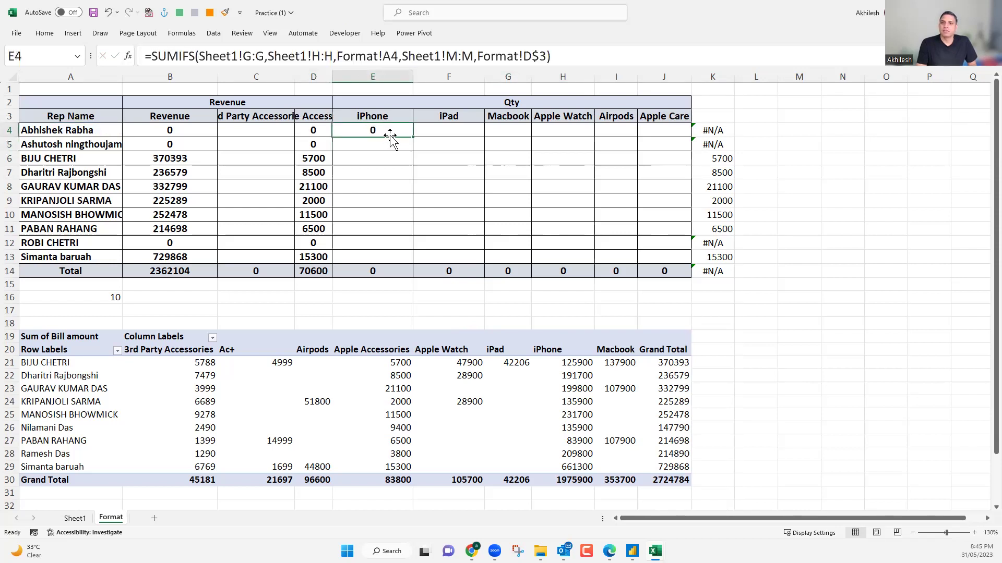
left_click_drag(414, 138, 401, 160)
left_click(401, 159)
Try repointing E6's SUMIFS to header E3 and G:G, then cancel and go to Sheet1.
double_click(400, 160)
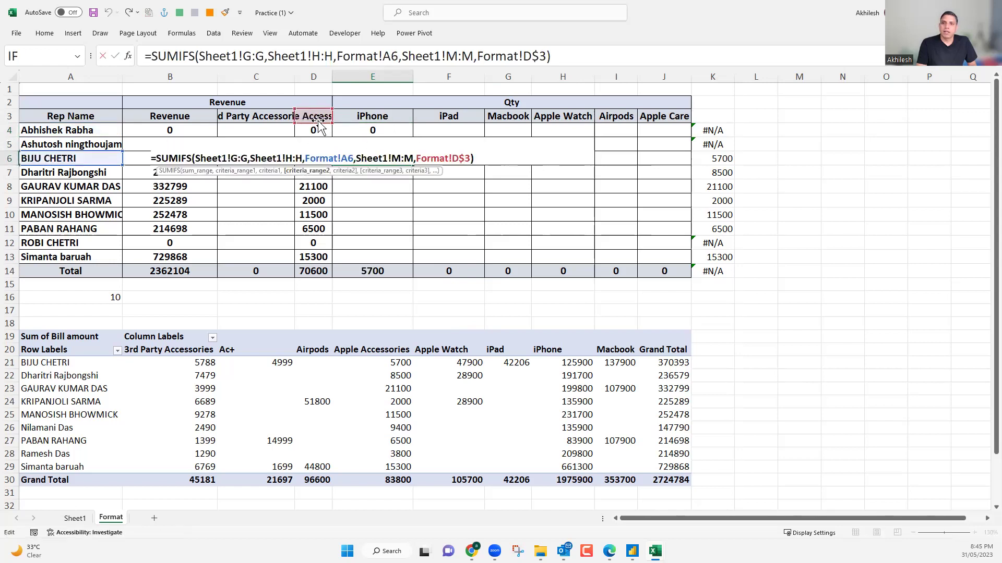
left_click_drag(339, 125, 378, 124)
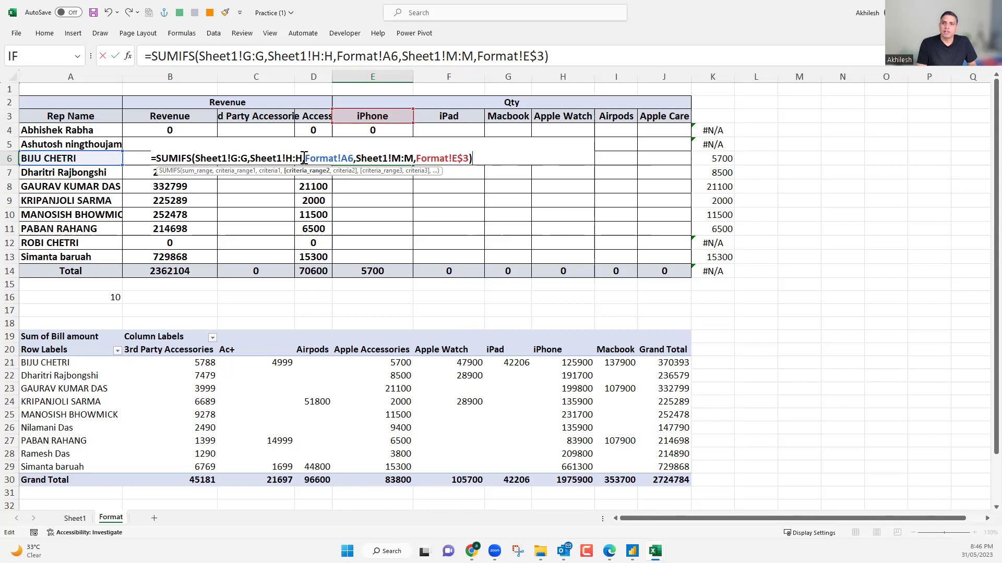
double_click(253, 158)
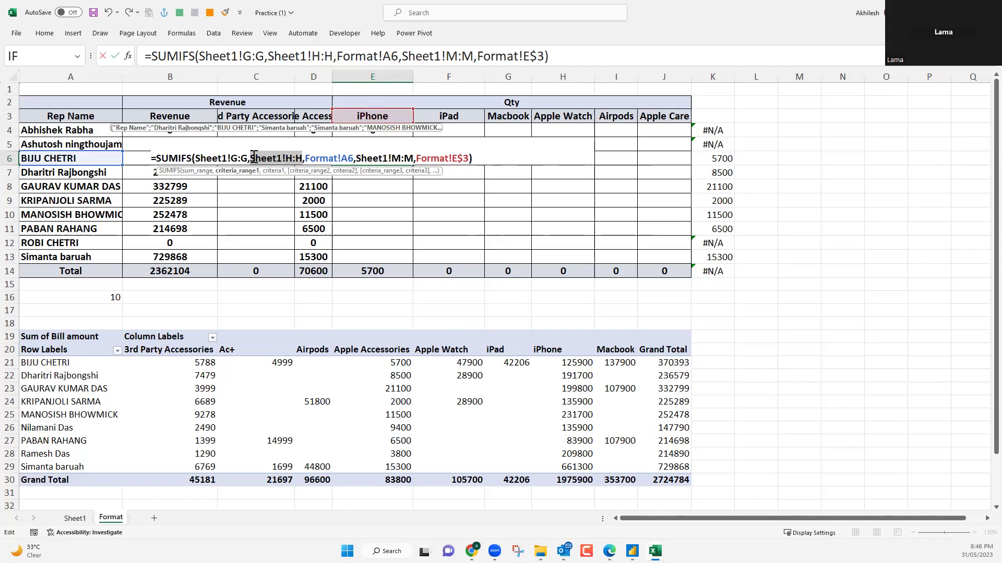
left_click(290, 158)
type("G:")
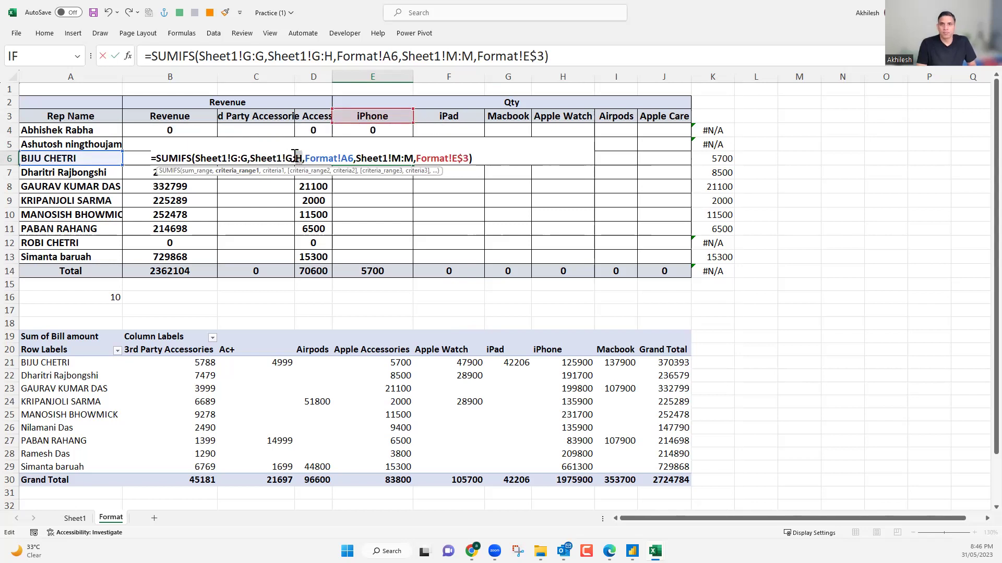
type("G")
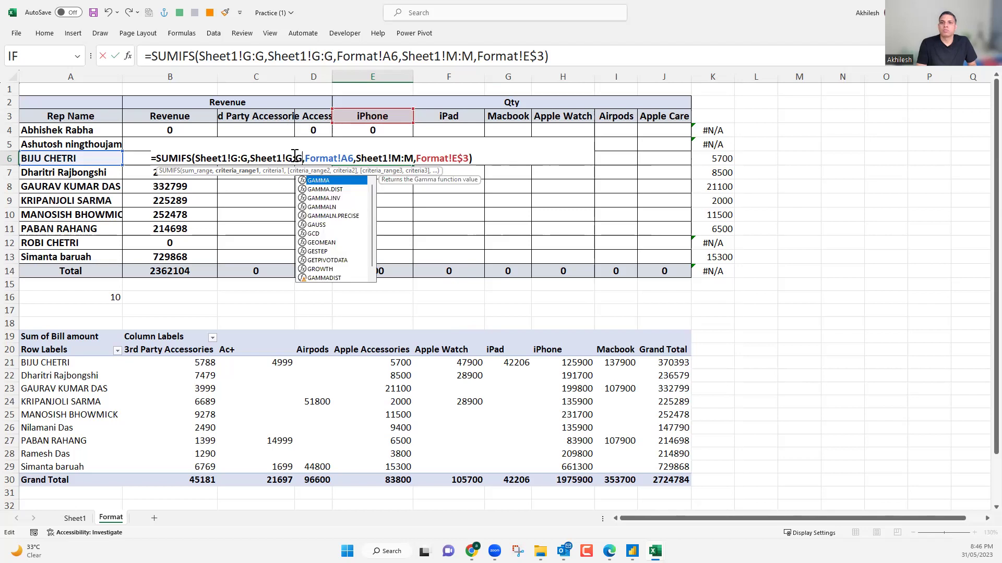
key("Escape")
key("Escape")
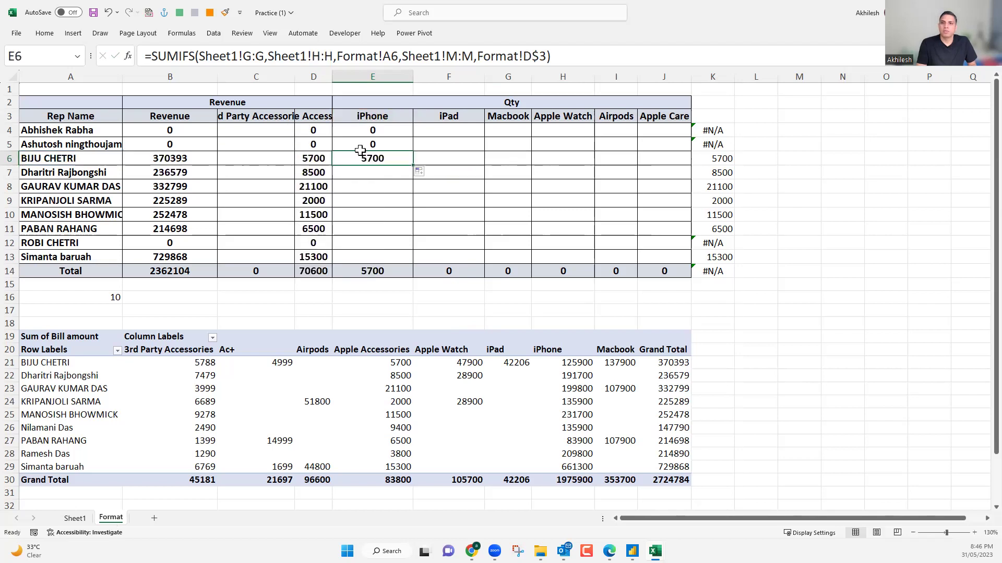
key("ctrl+Page_Up")
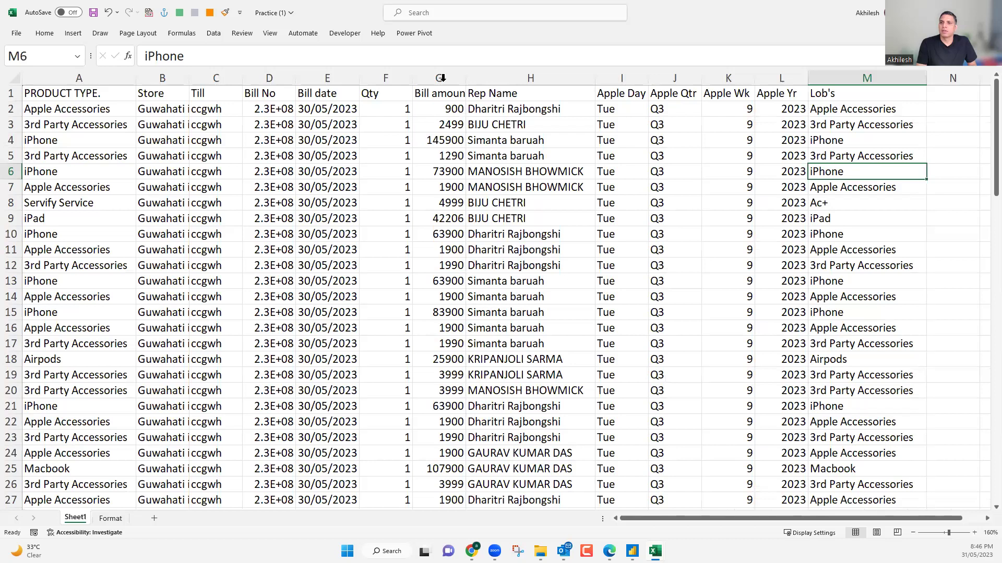
left_click(509, 78)
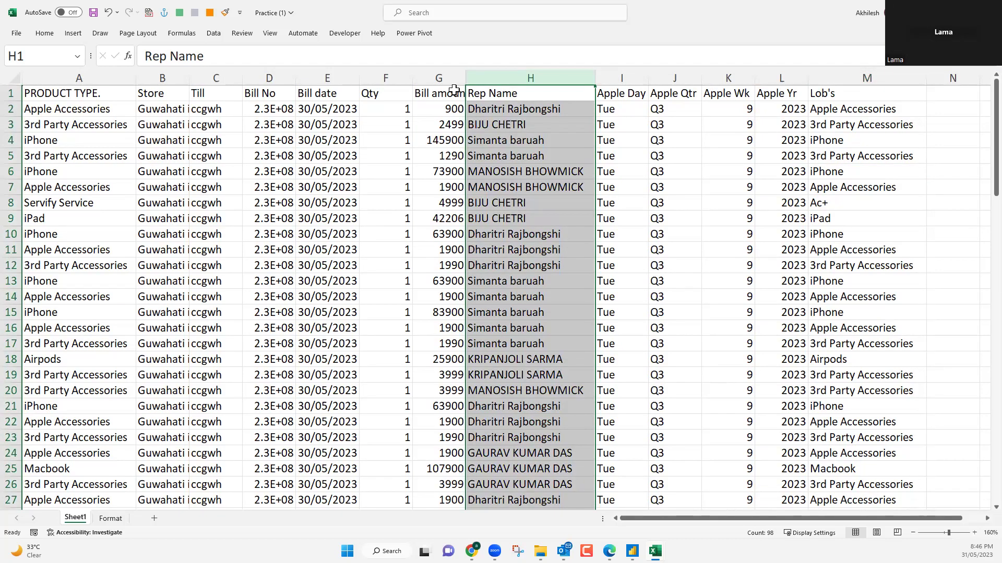
left_click(443, 76)
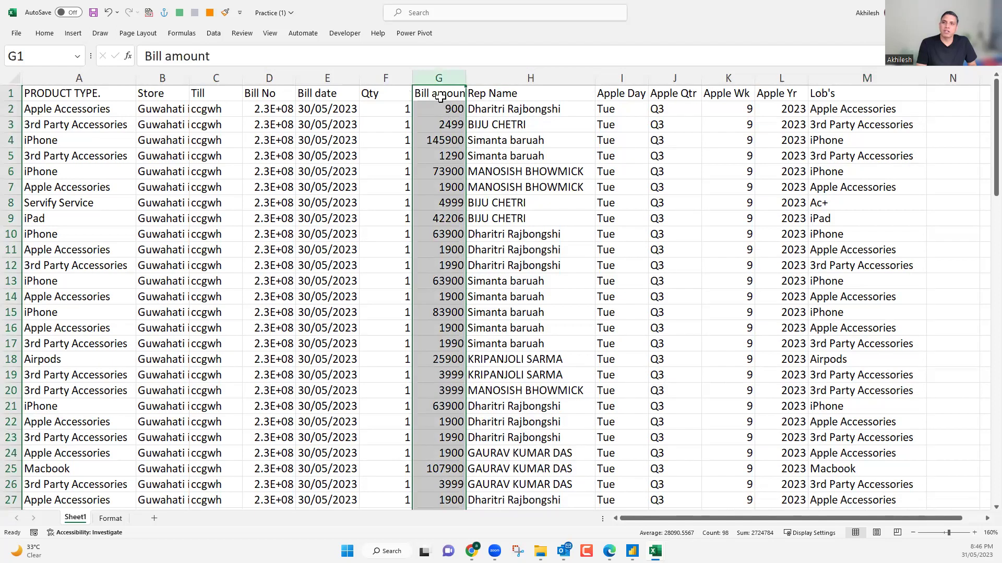
left_click(383, 78)
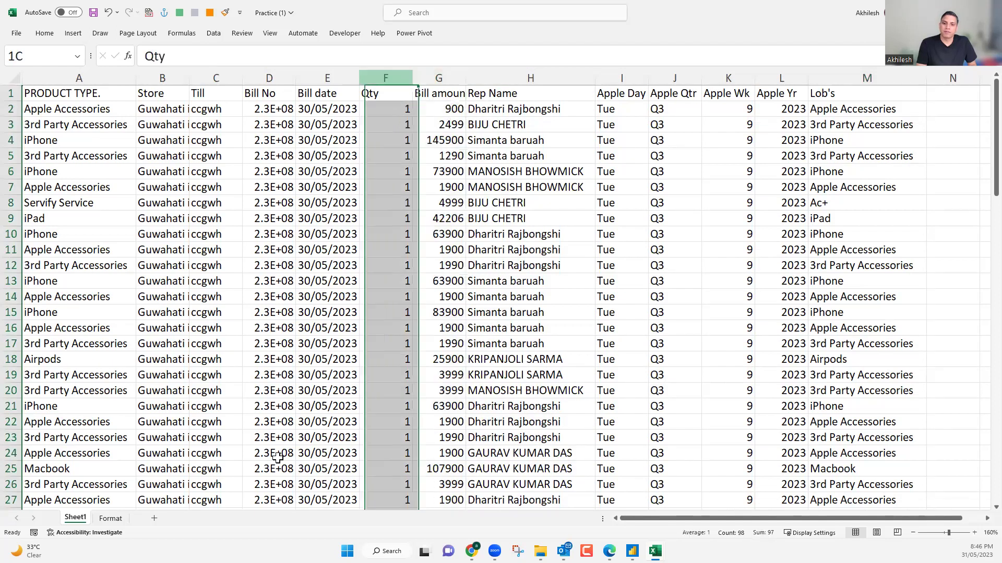
left_click(123, 518)
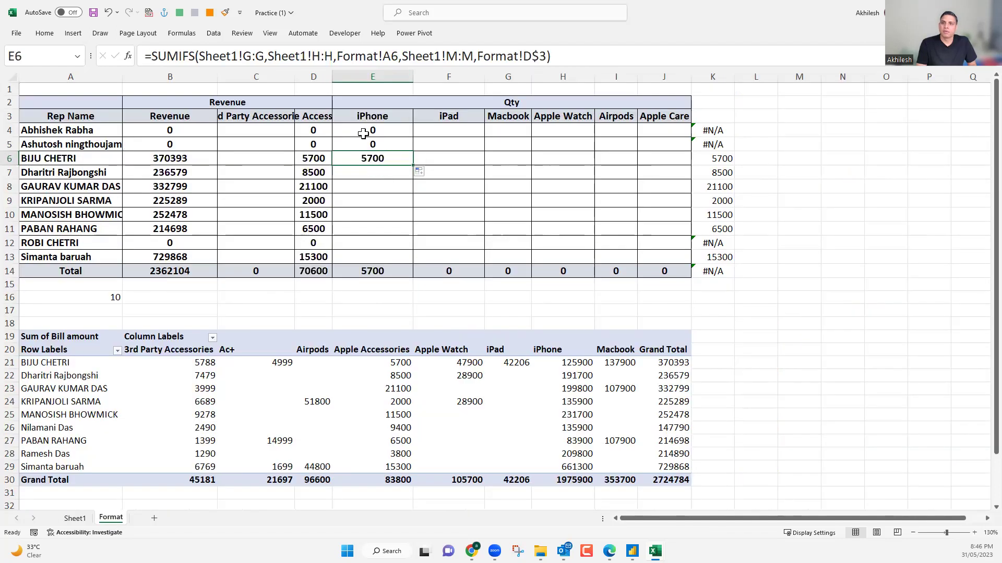
key("F2")
left_click_drag(323, 123, 392, 128)
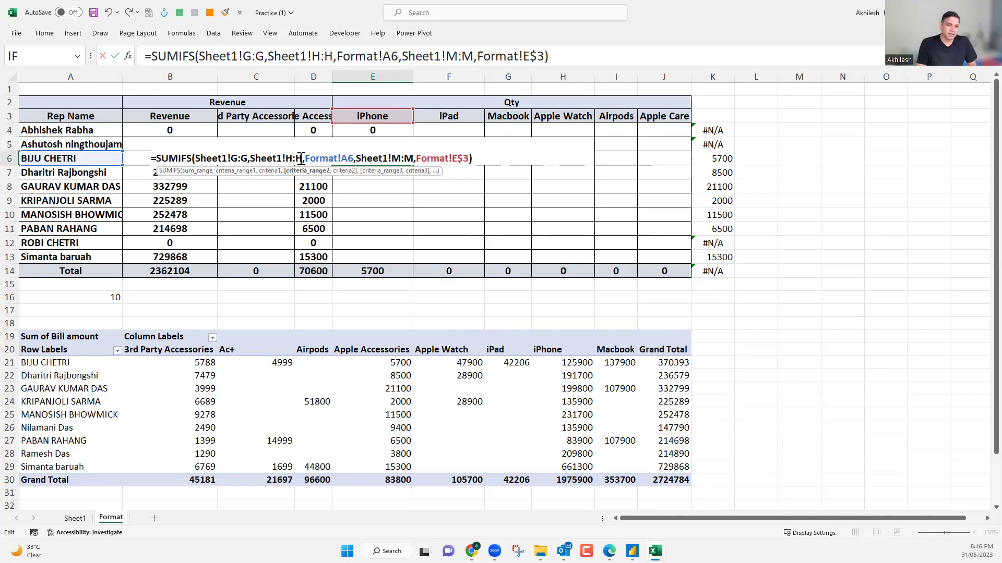
key("ctrl+Return")
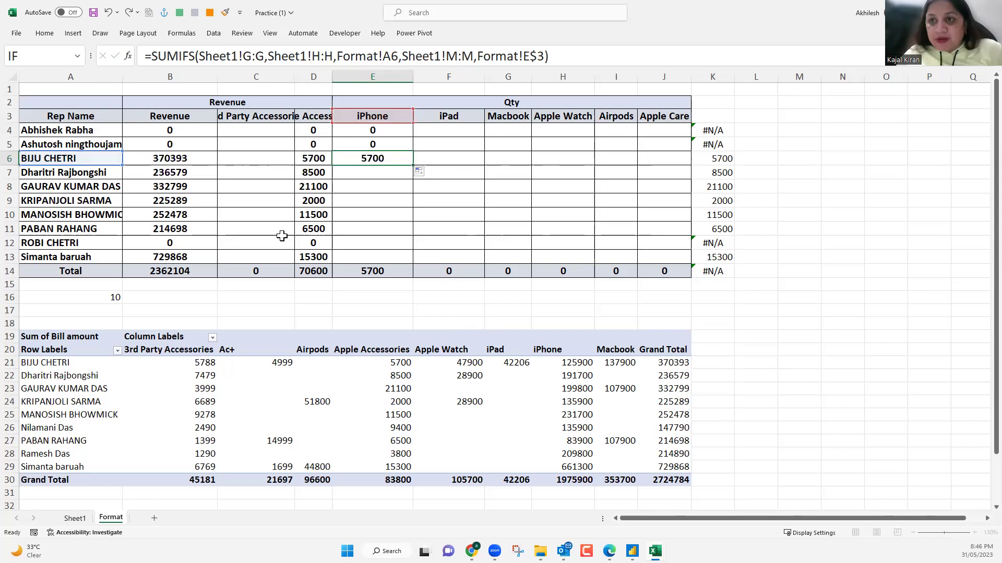
left_click(381, 190)
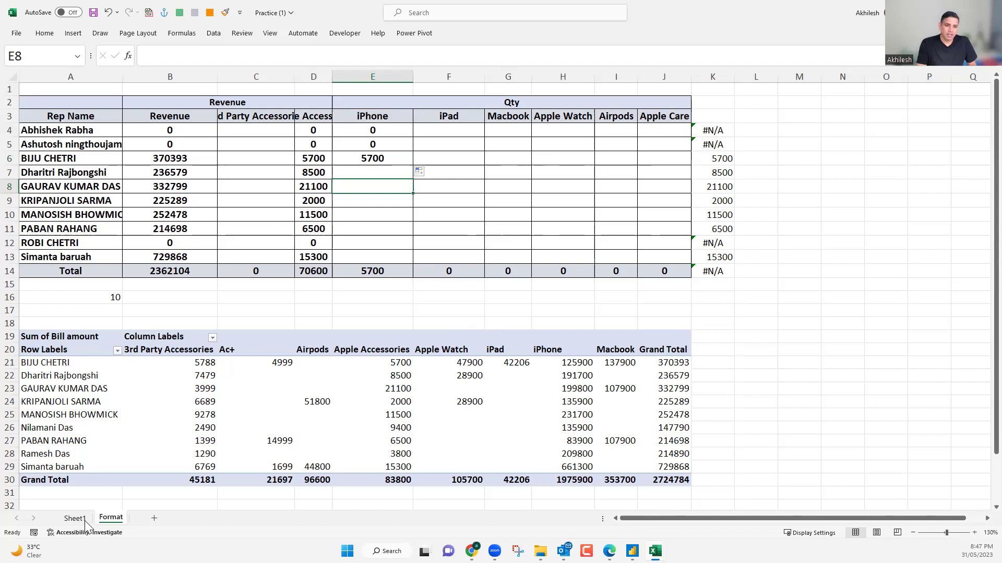
key("ctrl+Page_Up")
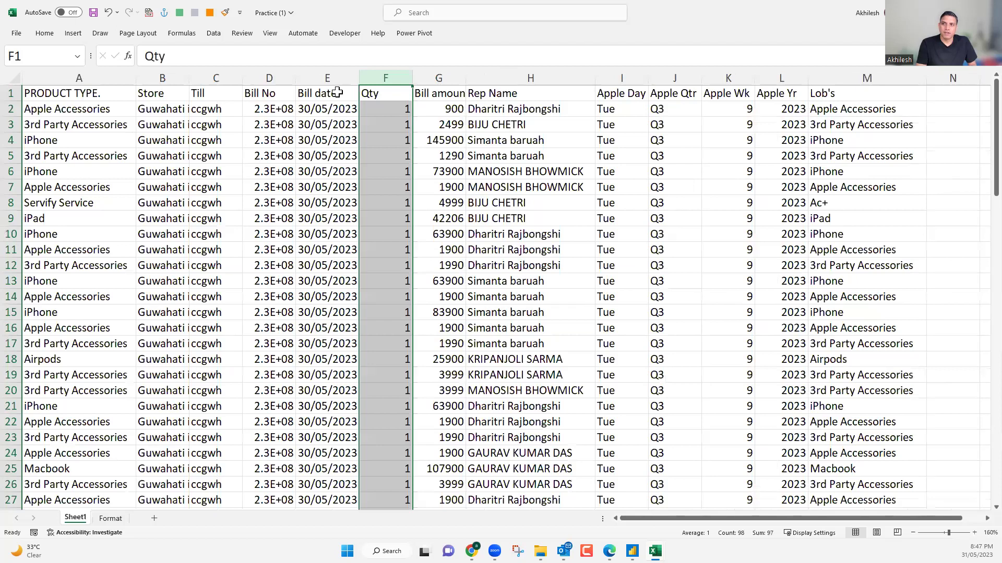
left_click(338, 93)
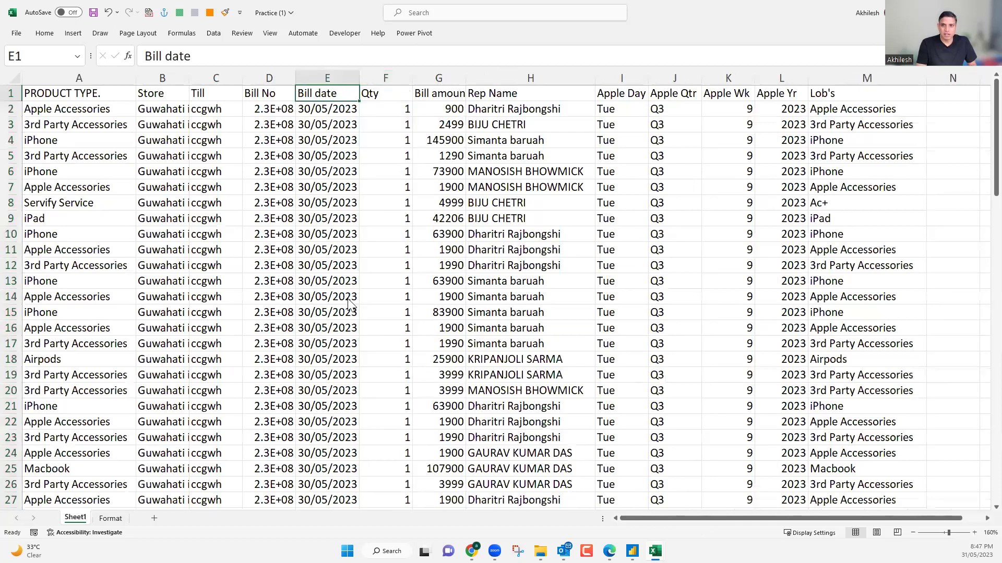
key("ctrl+t")
Format A1:M98 as a table with headers, name it Data, and return to Format.
left_click(332, 291)
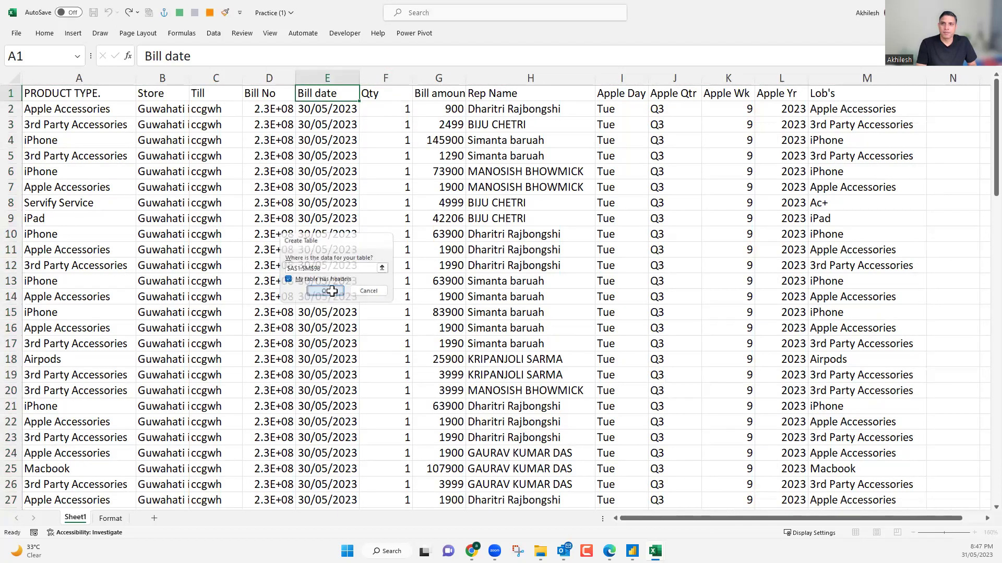
left_click(332, 293)
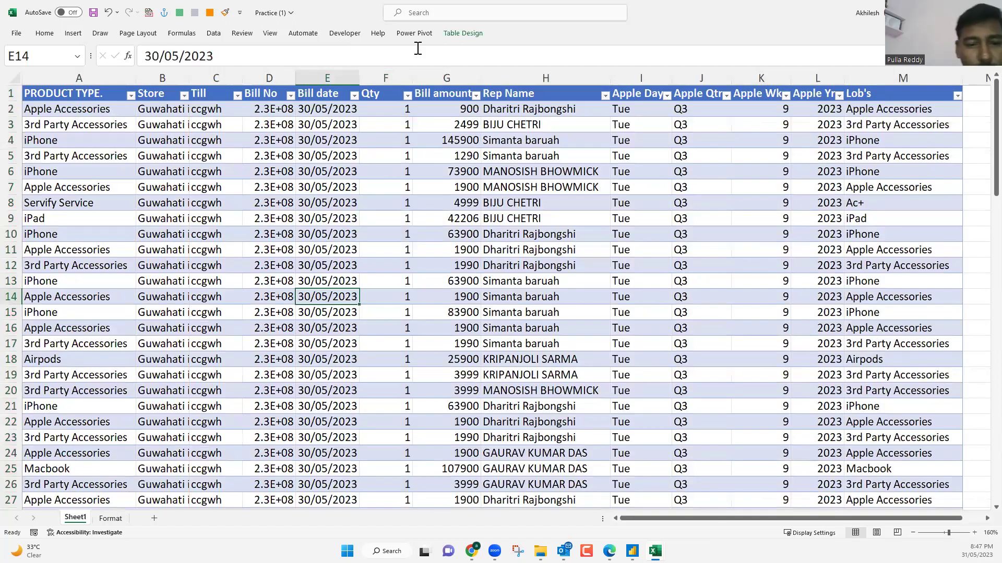
left_click(463, 33)
left_click(31, 62)
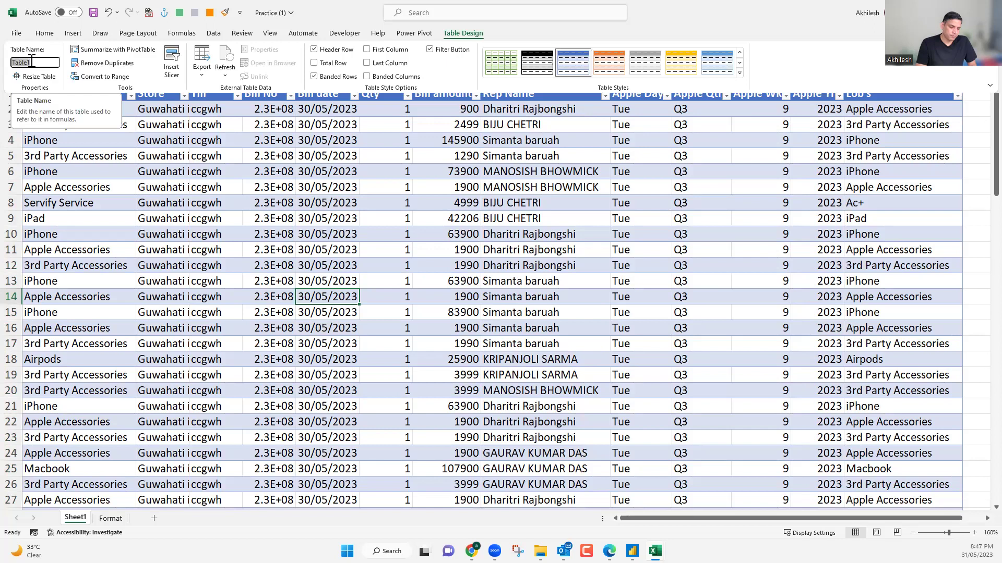
type("Data")
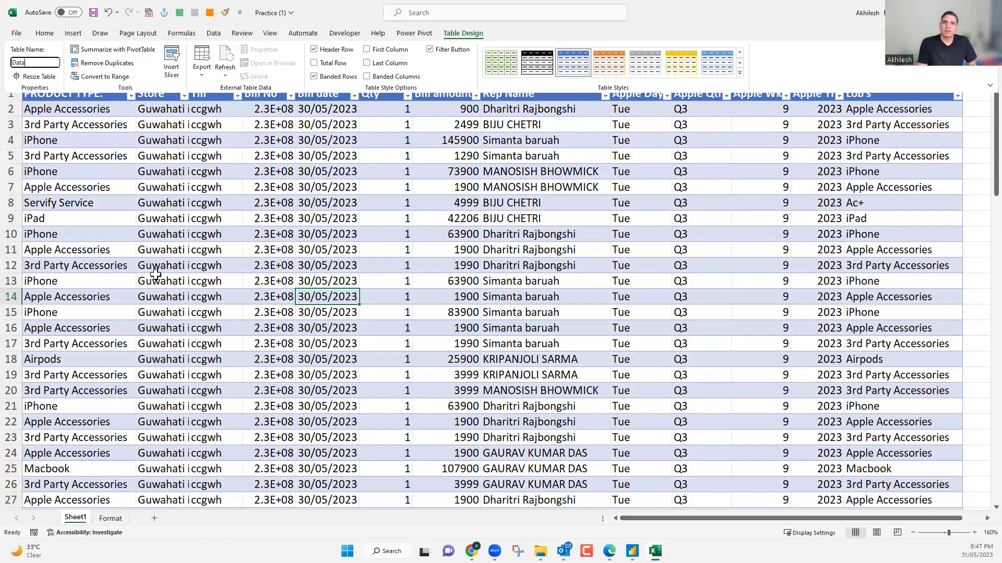
key("Return")
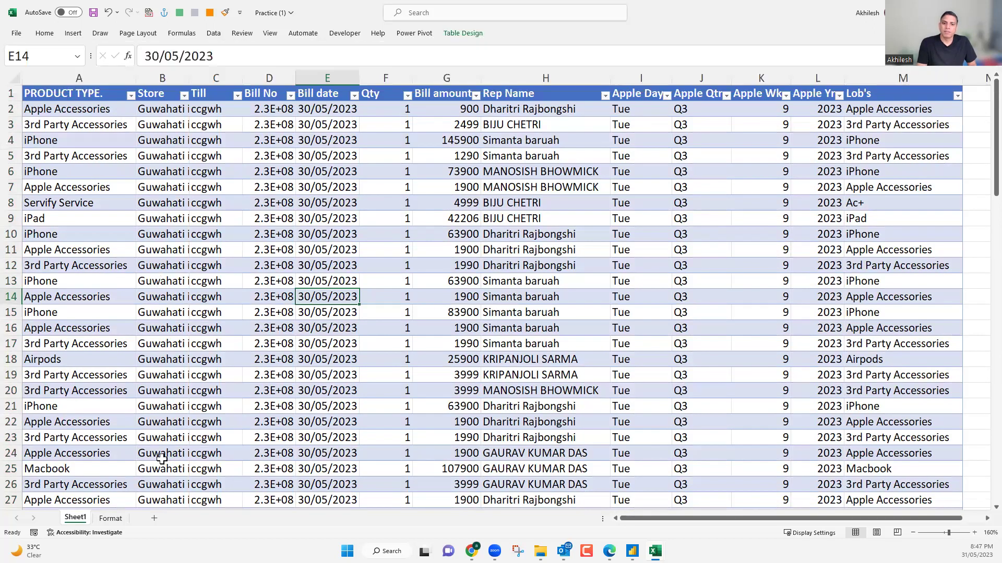
left_click(111, 519)
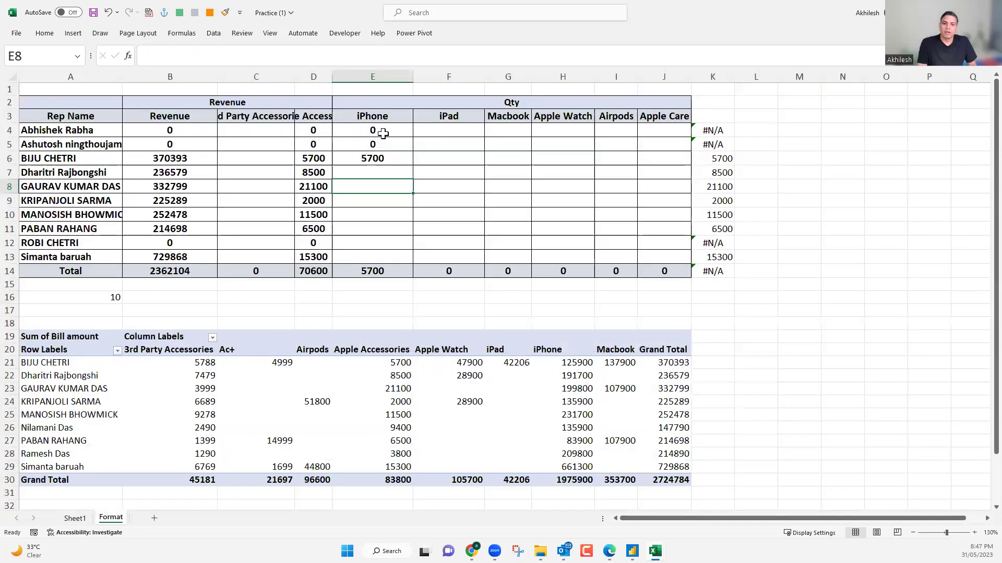
In E6, replace the Sheet1!G:G sum range with Data[Qty].
key("Up")
key("Up")
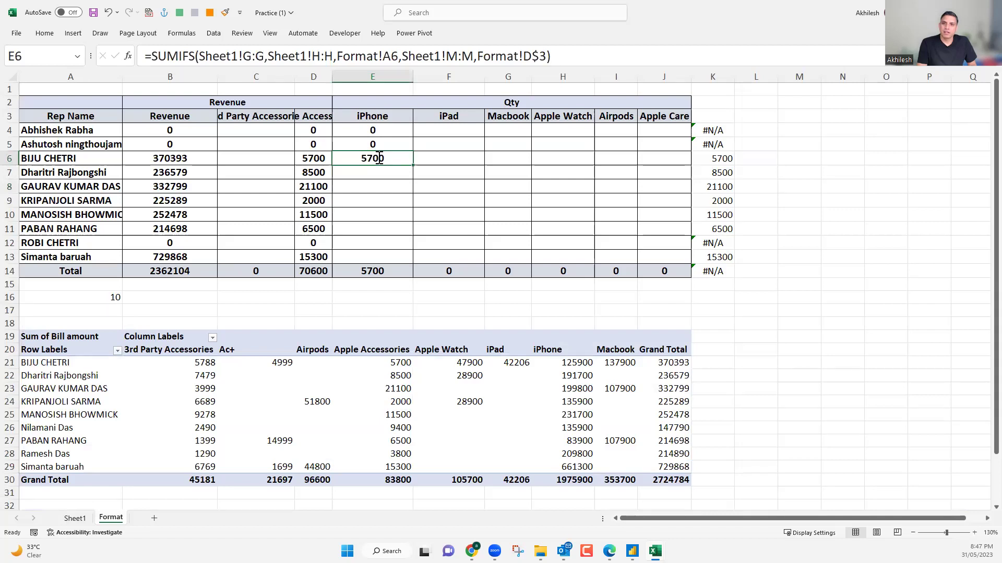
double_click(377, 159)
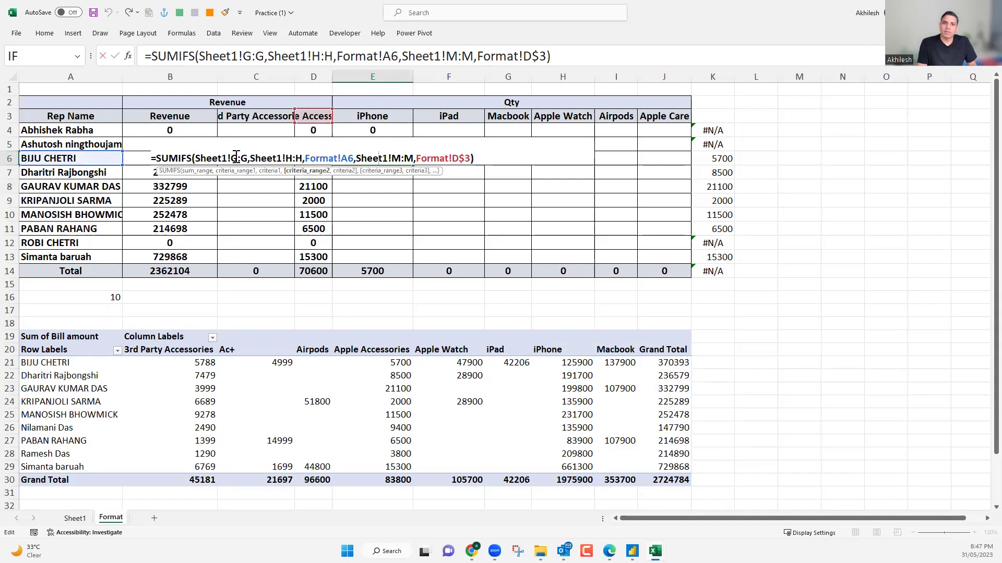
left_click_drag(196, 158, 229, 158)
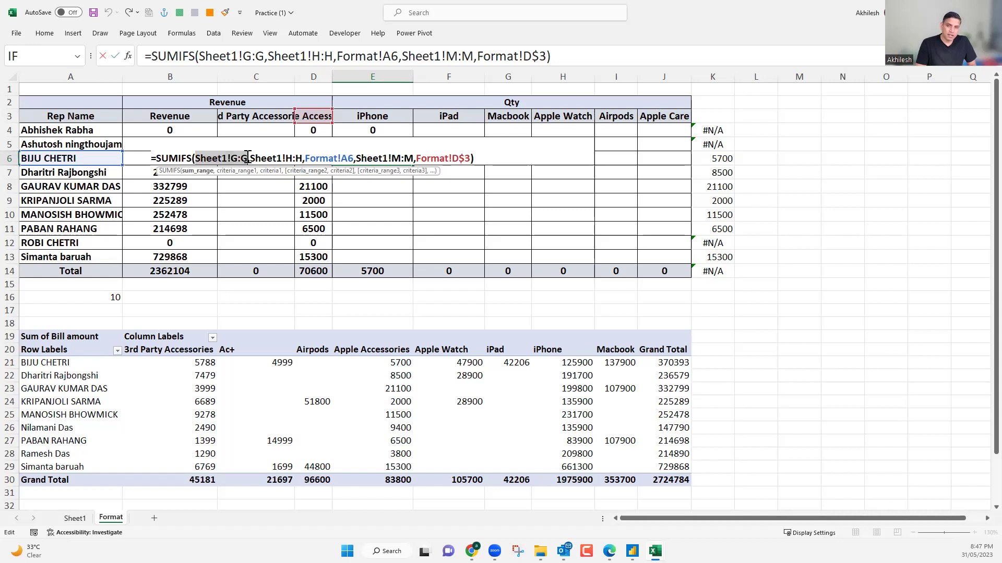
type("data")
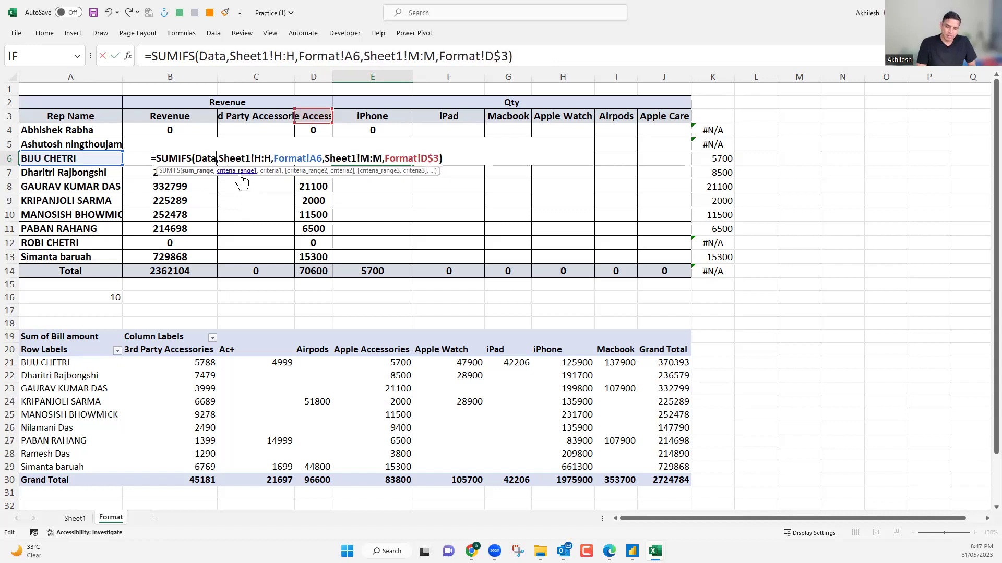
type("[")
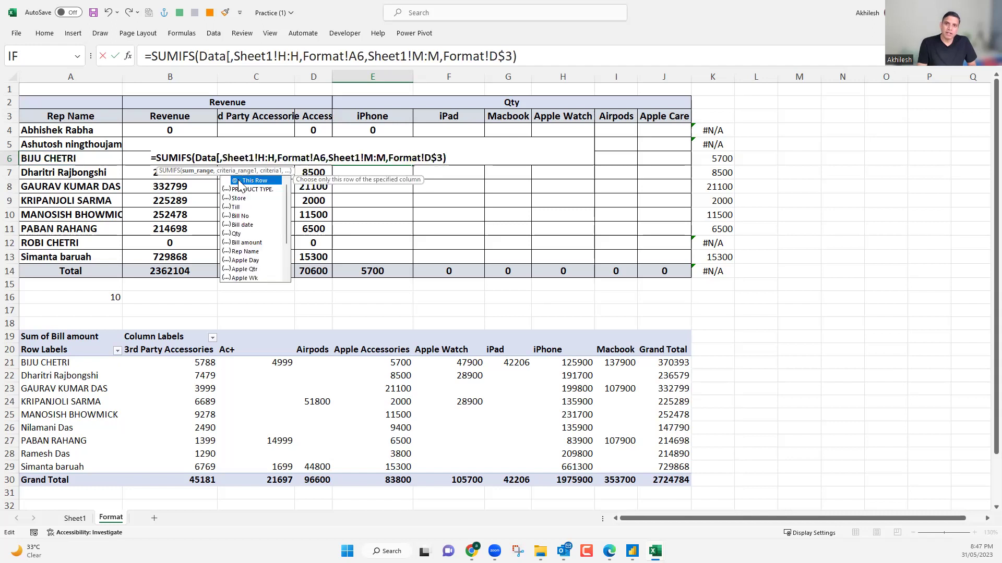
double_click(237, 234)
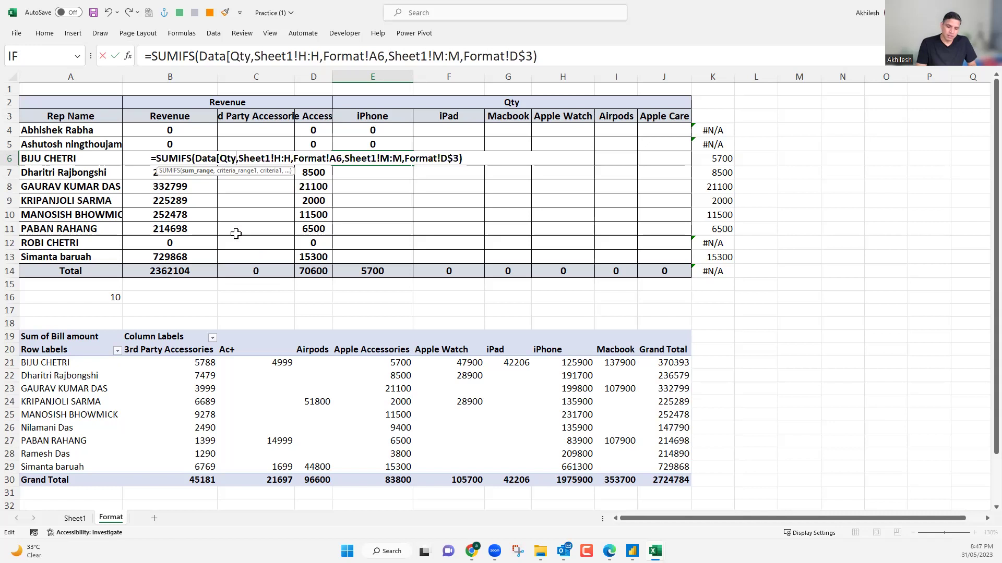
type("]")
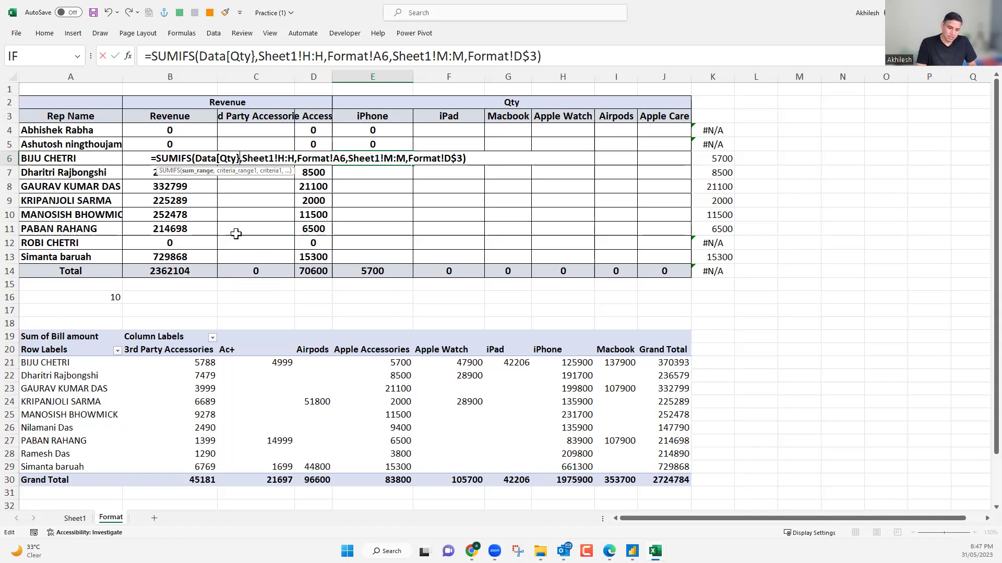
key("BackSpace")
type("]")
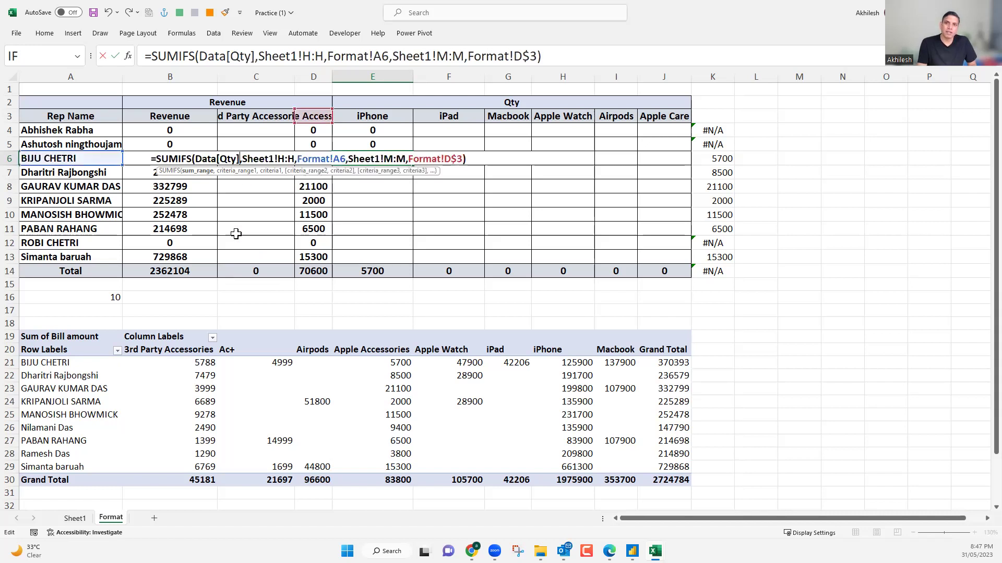
Replace the Sheet1!H:H criteria range with Data[Rep Name].
double_click(294, 160)
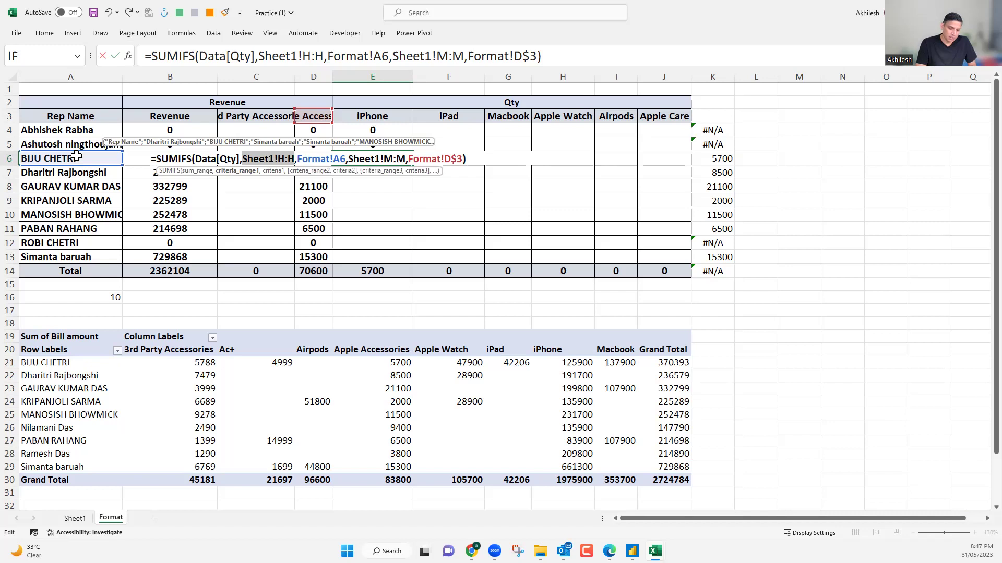
type("Data")
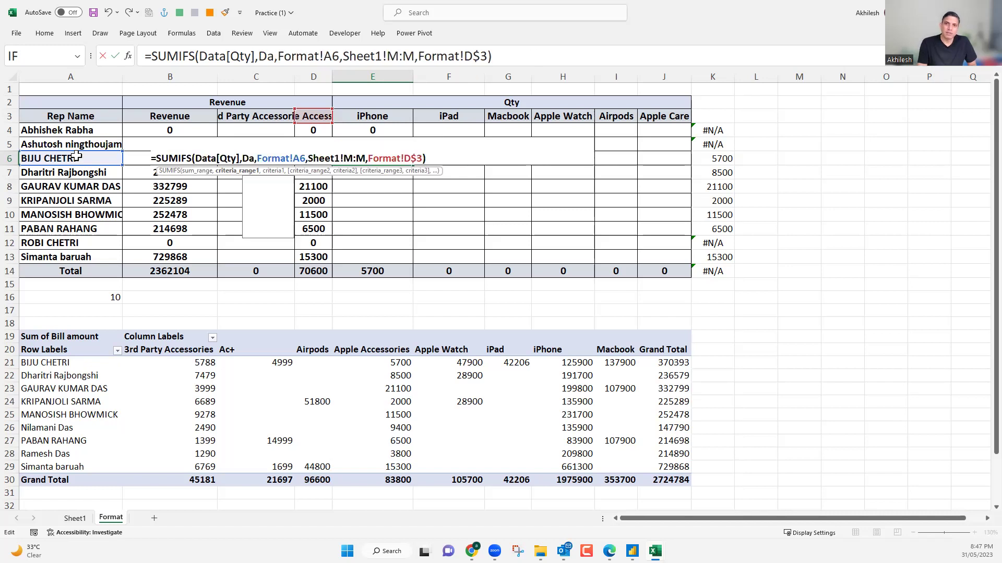
key("Escape")
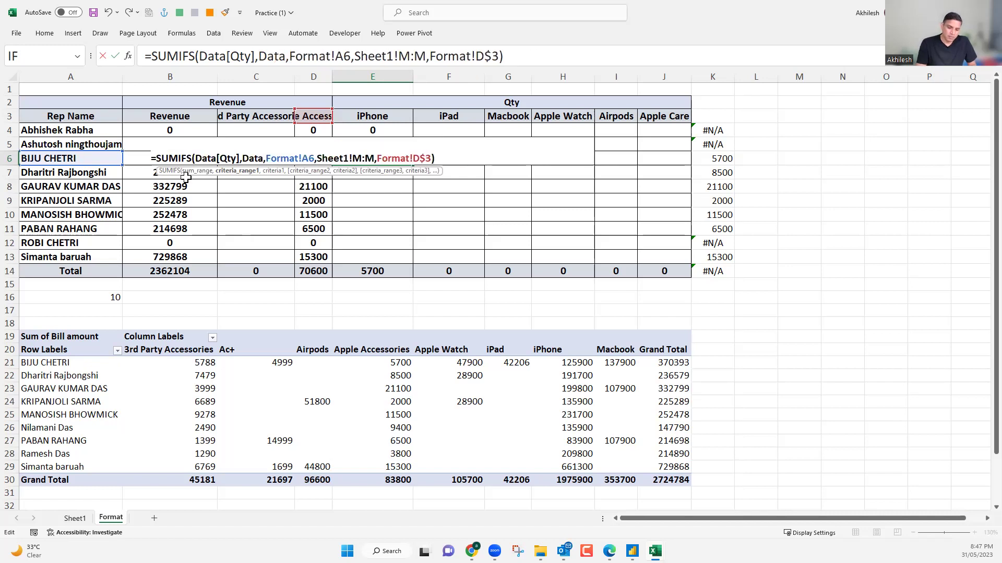
type("[")
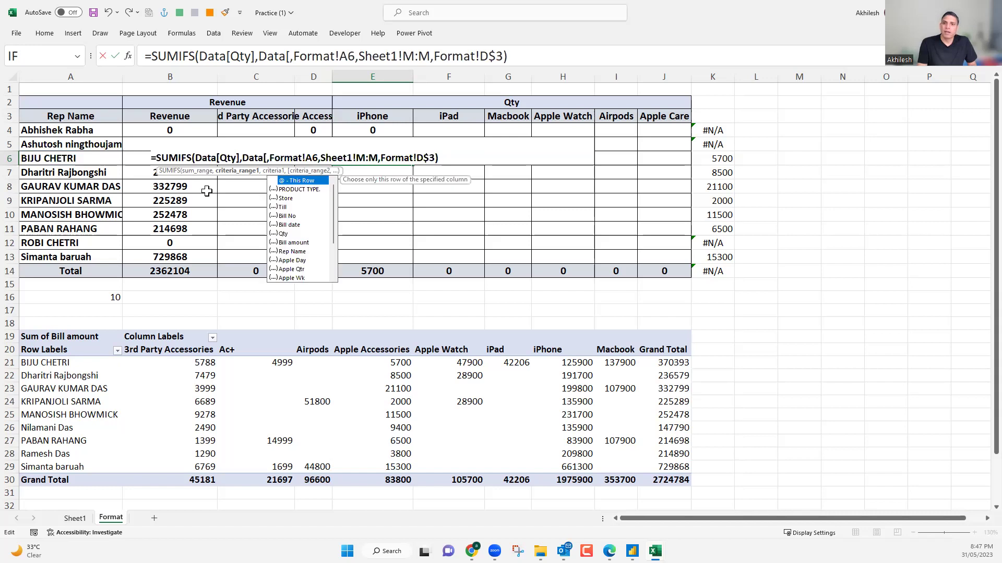
double_click(296, 252)
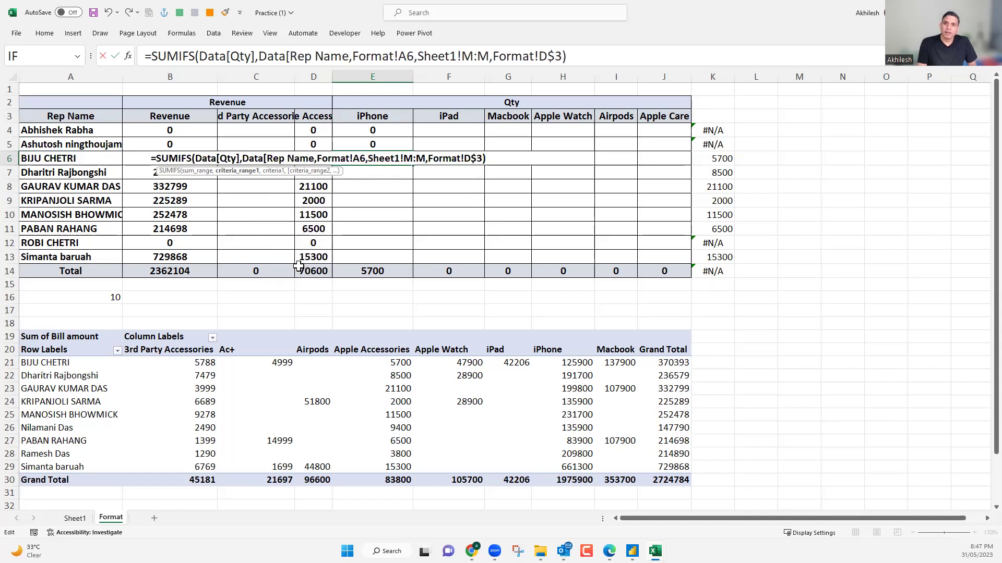
type("]")
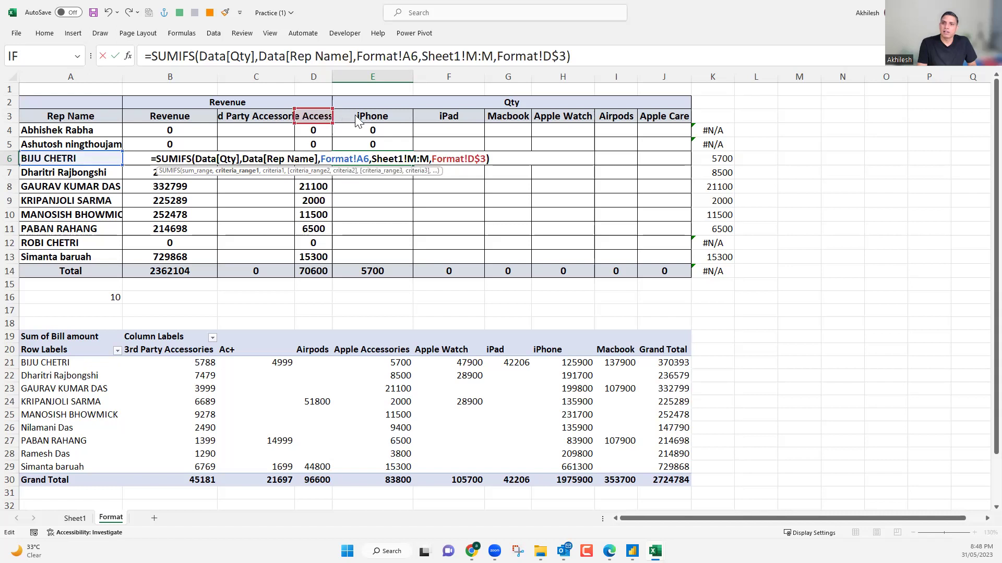
Match Data[Lob's] against the iPhone header E$3 in place of Sheet1!M:M and commit E6.
left_click_drag(357, 120, 357, 120)
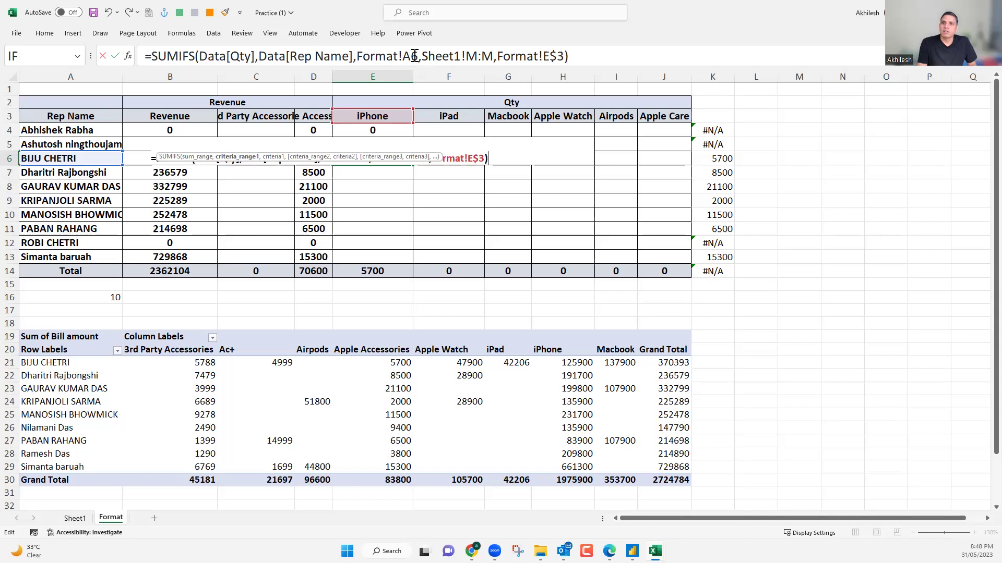
left_click_drag(491, 56, 424, 58)
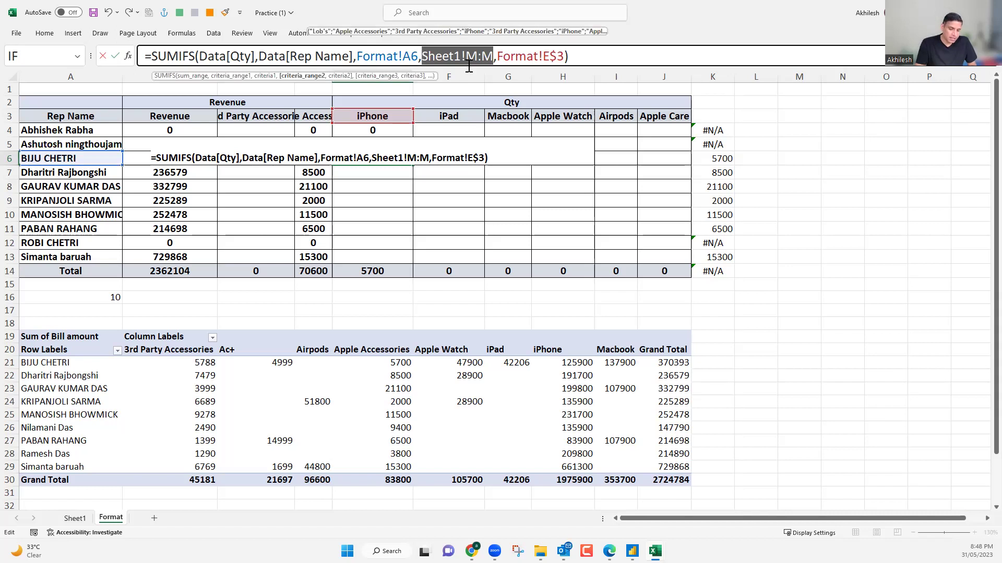
type("da")
key("Tab")
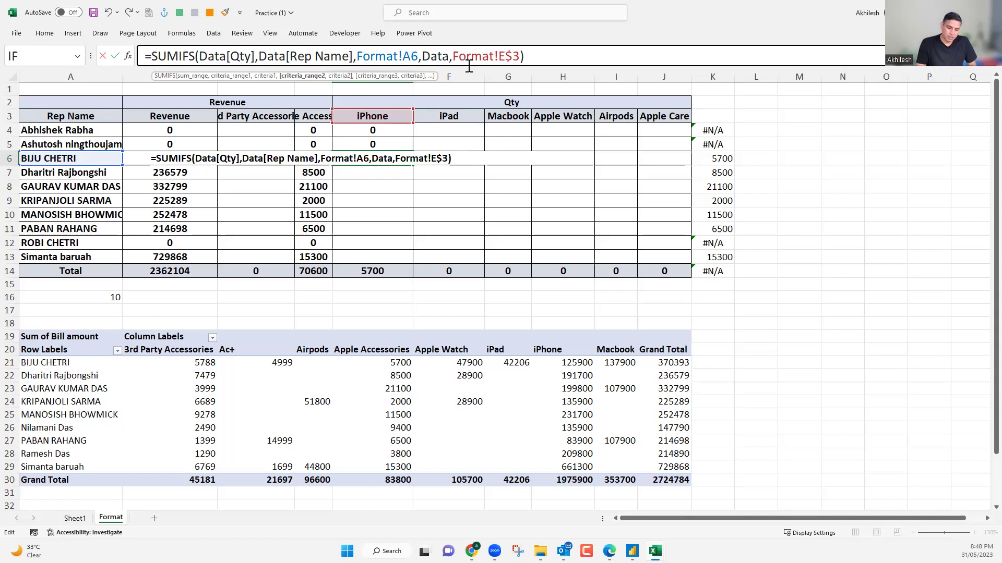
type("[")
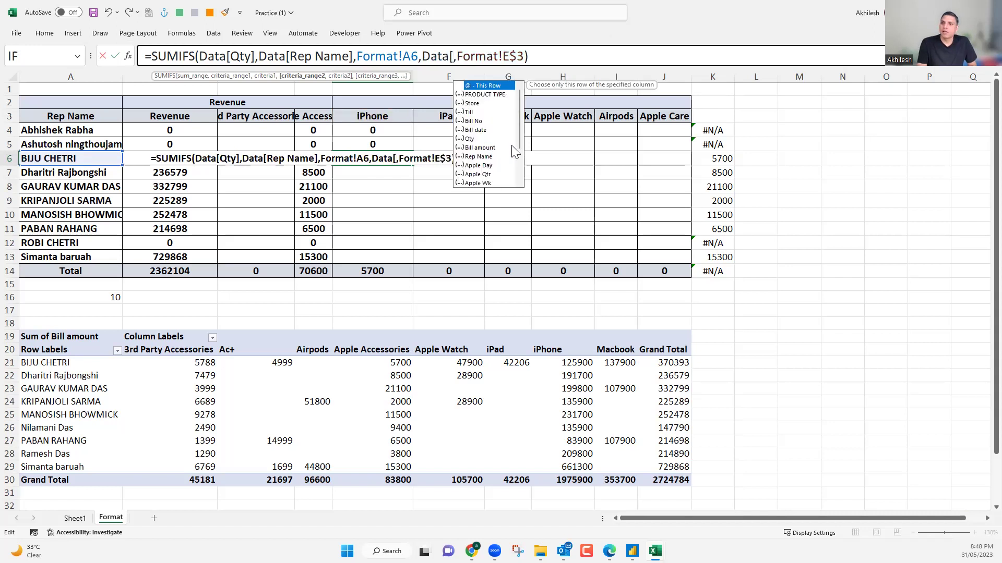
left_click(518, 172)
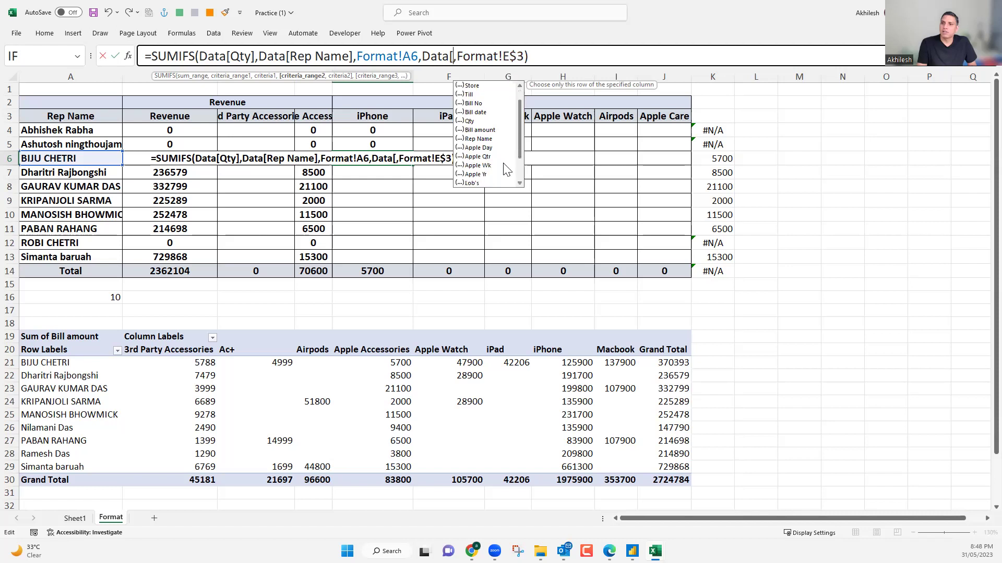
double_click(478, 148)
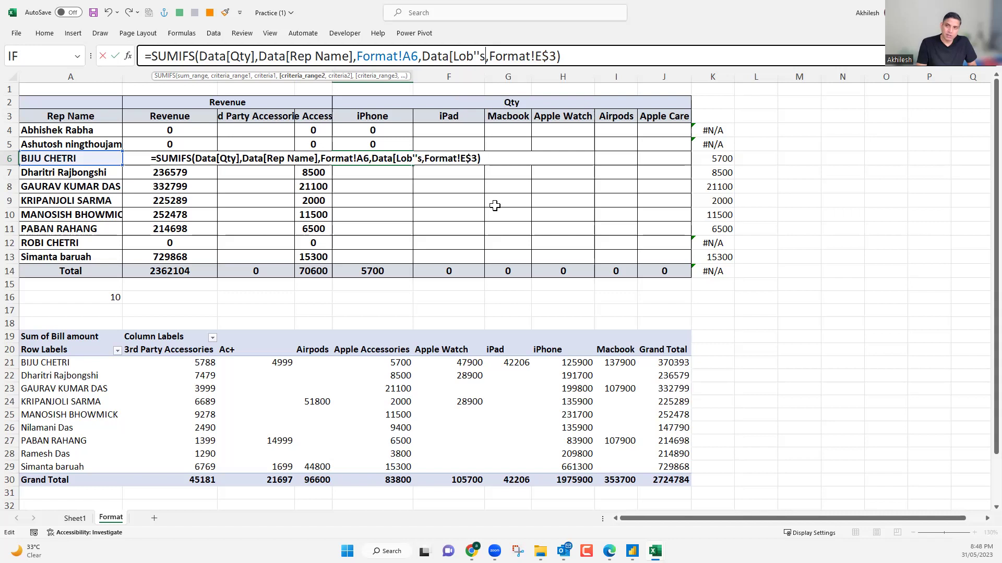
type("]")
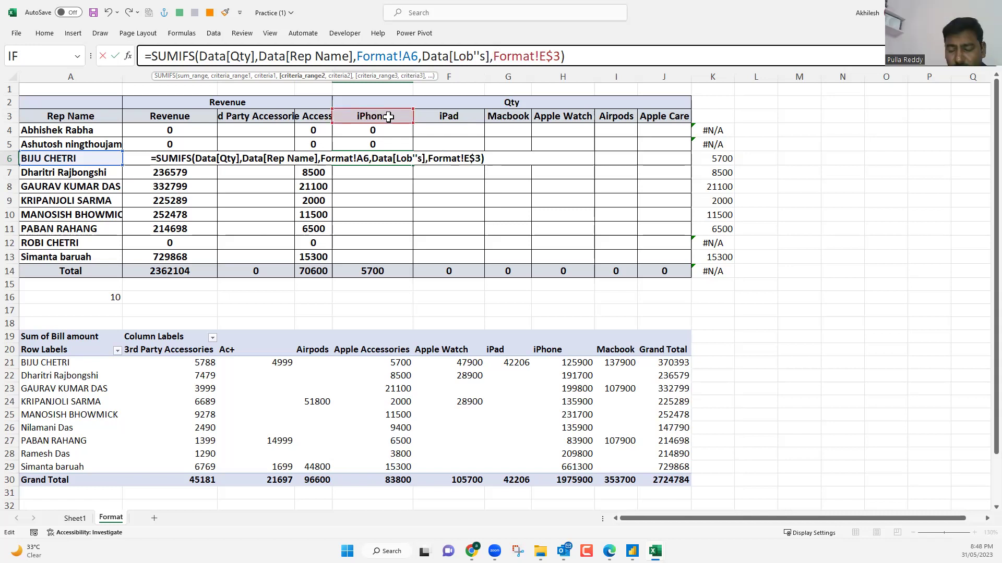
key("Return")
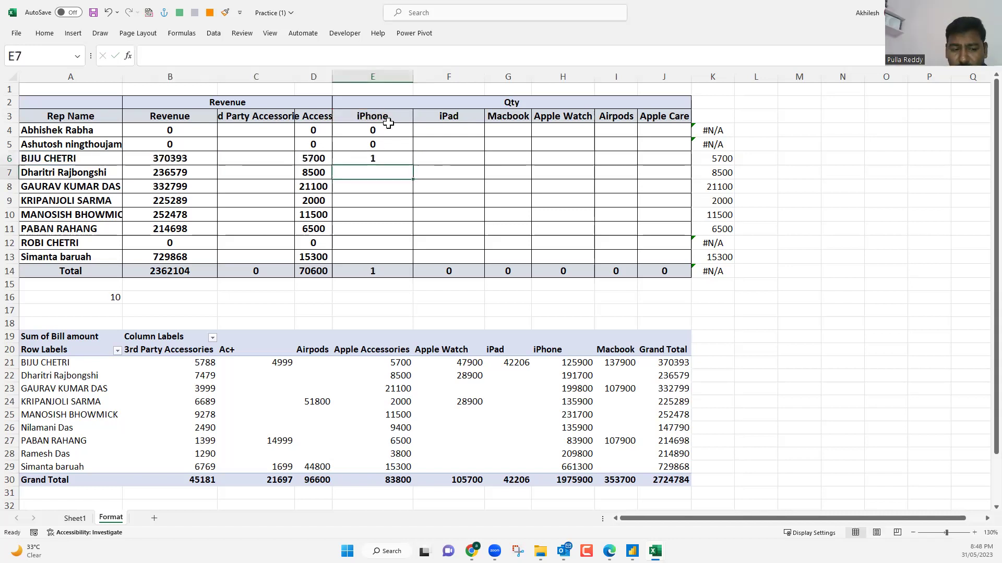
Fill E6's table-based SUMIFS down through E13.
left_click(407, 162)
left_click_drag(416, 198, 416, 258)
left_click_drag(410, 172, 402, 161)
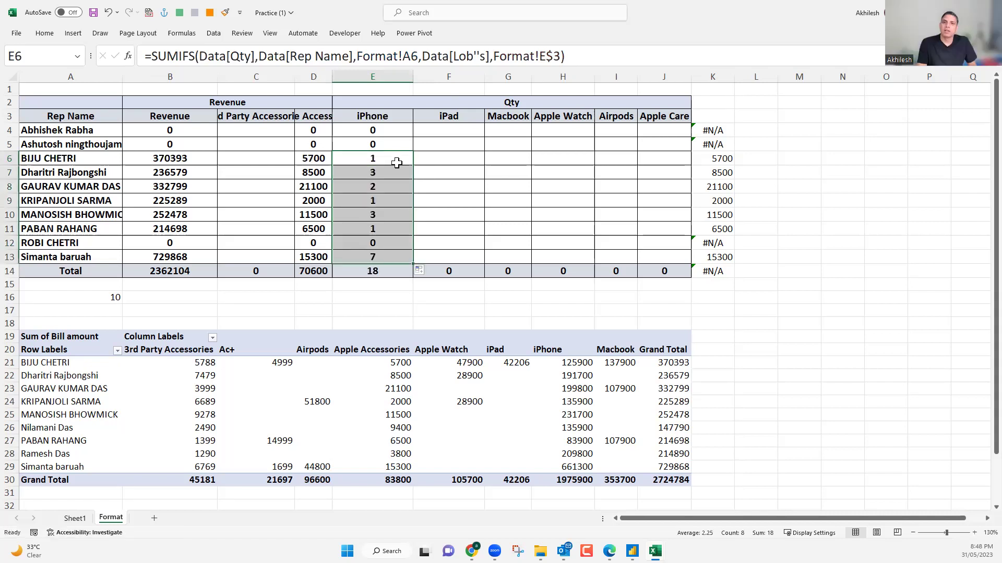
left_click(400, 159)
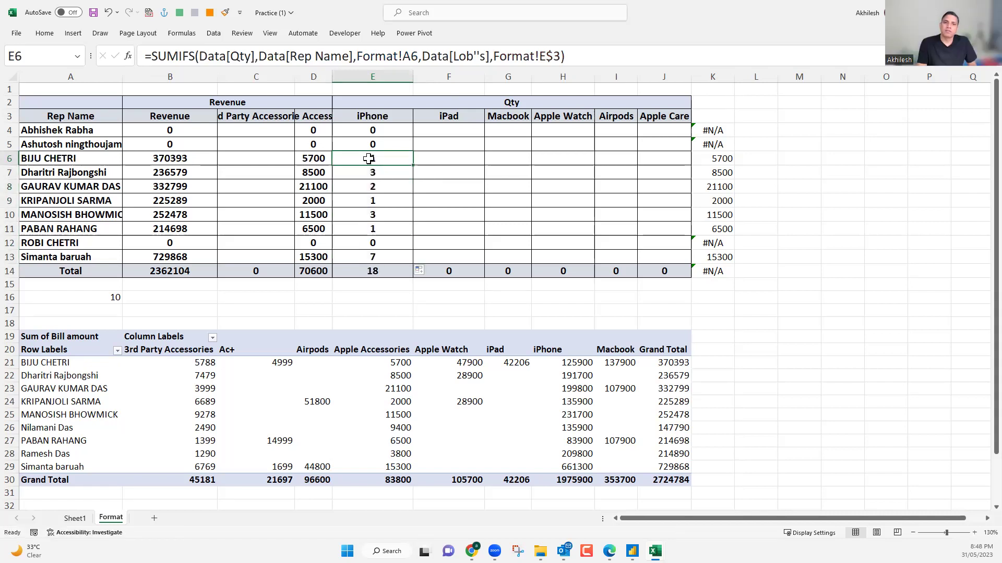
Check the filled results in rows 8 and 10 and confirm the iPhone quantities total 18.
left_click(331, 189)
key("Home")
left_click(339, 217)
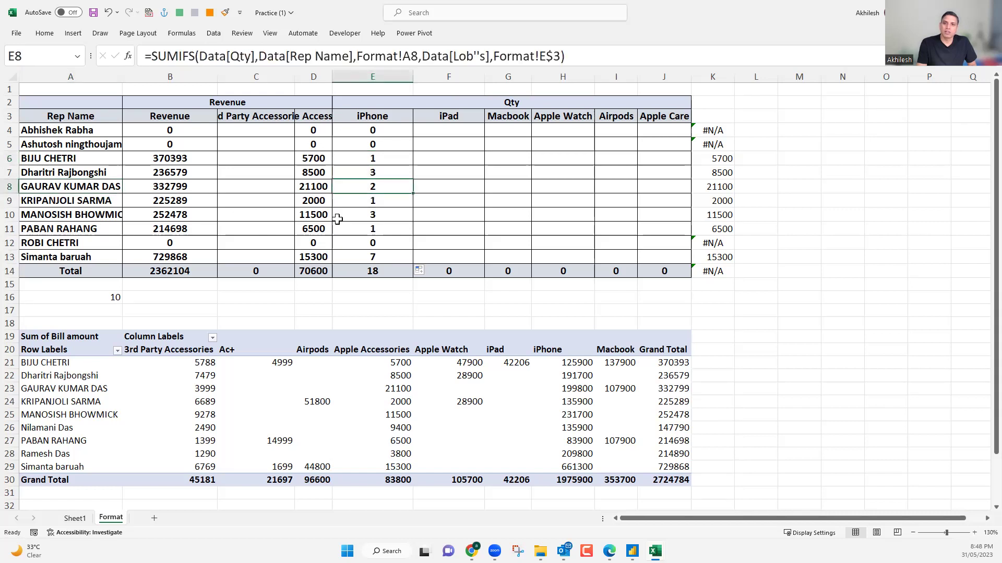
key("Home")
key("Right")
key("Right")
key("Right")
key("Right")
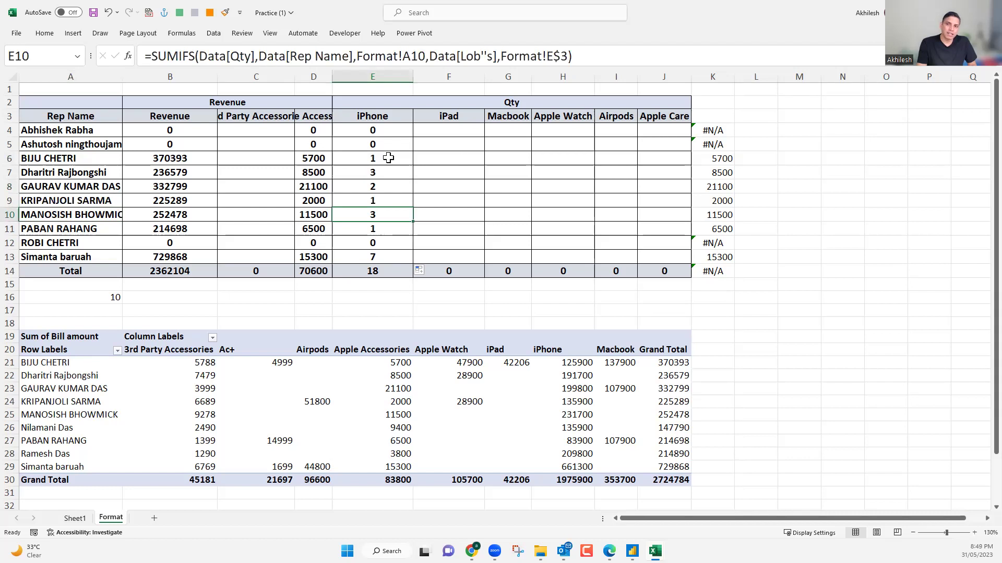
left_click_drag(372, 158, 383, 259)
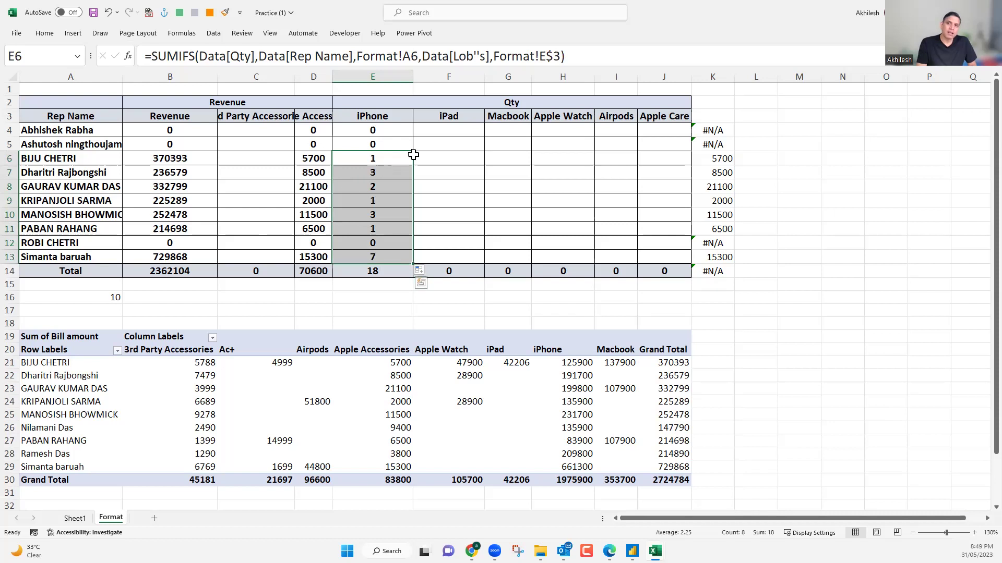
key("Down")
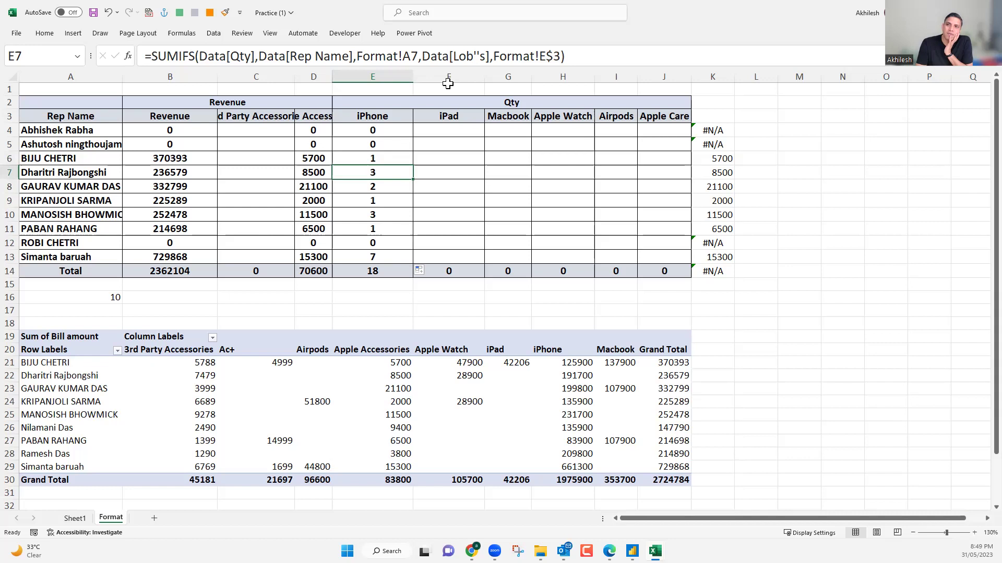
double_click(483, 56)
left_click(487, 57, "shift")
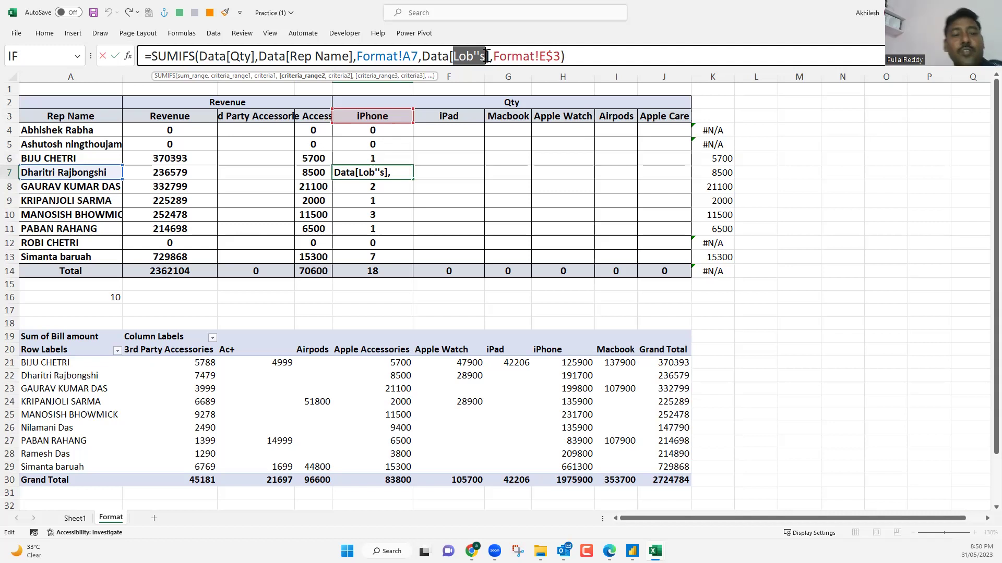
key("Return")
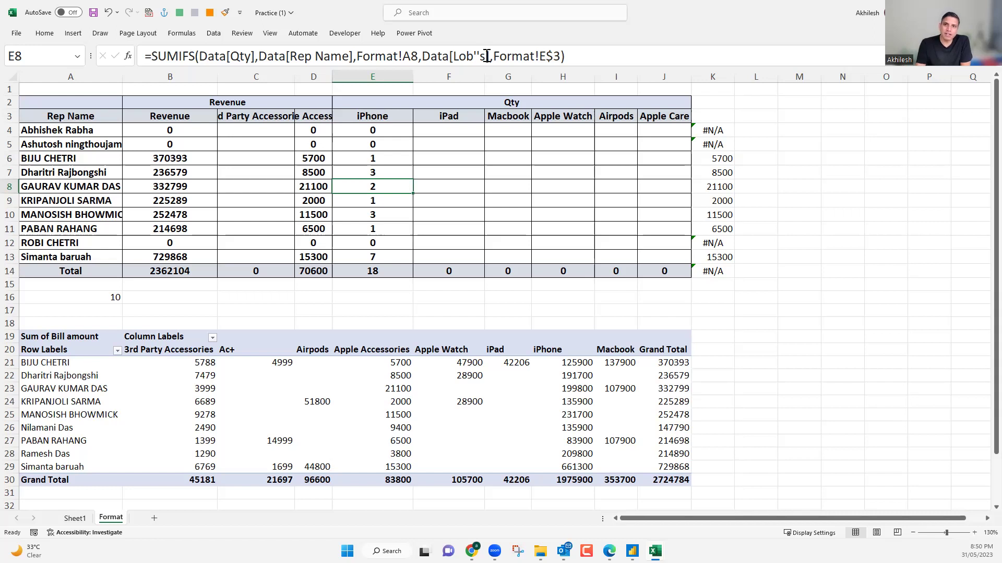
left_click(178, 157)
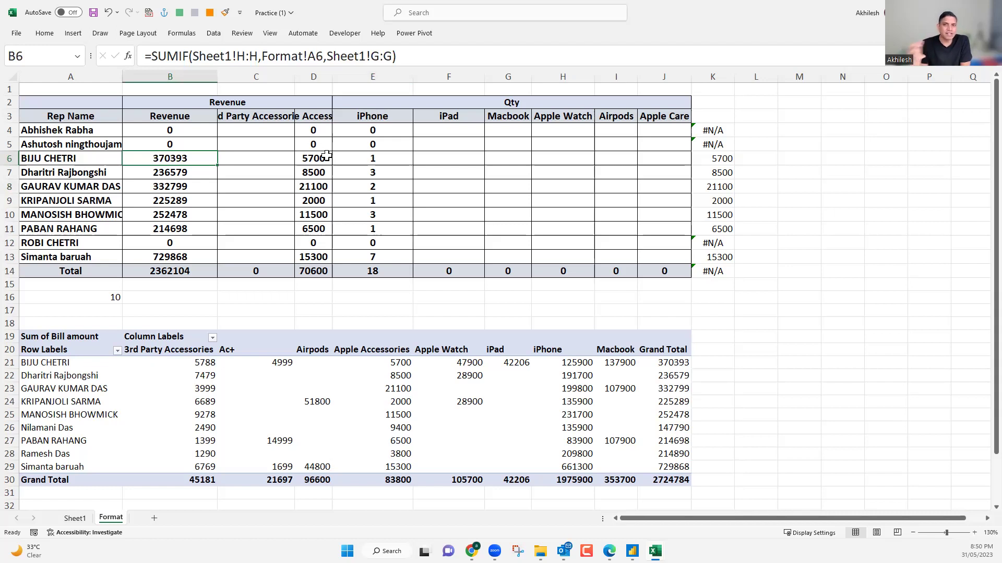
left_click_drag(254, 56, 194, 59)
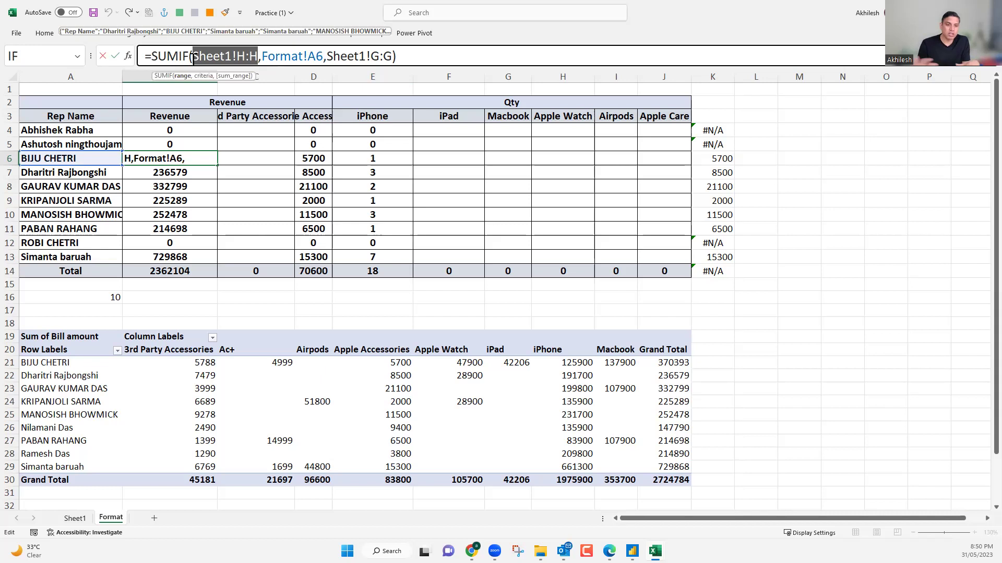
key("Escape")
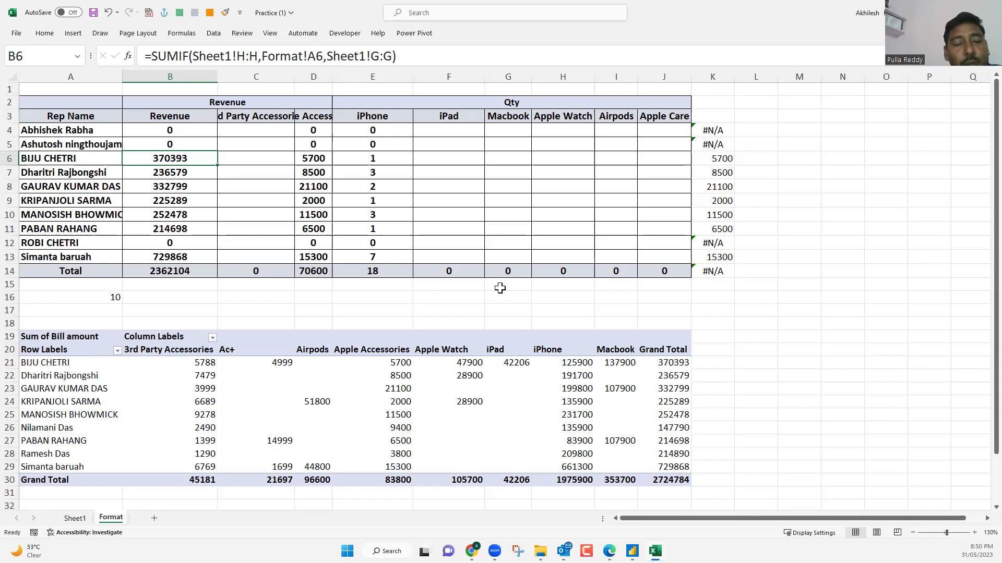
left_click(439, 141)
Start a SUMIFS formula in F5 by typing =sumifs and accepting the suggestion.
type("=s")
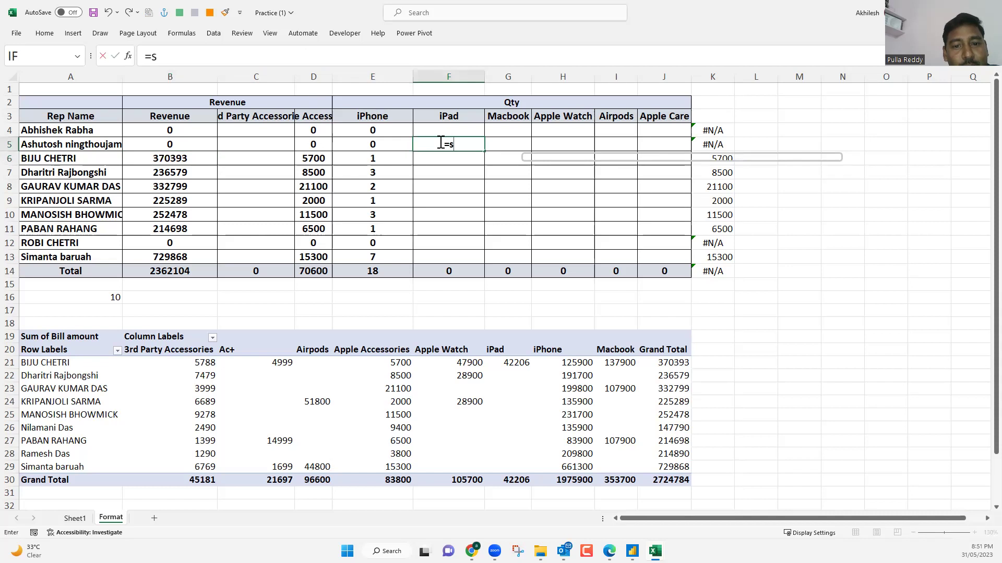
type("umifs")
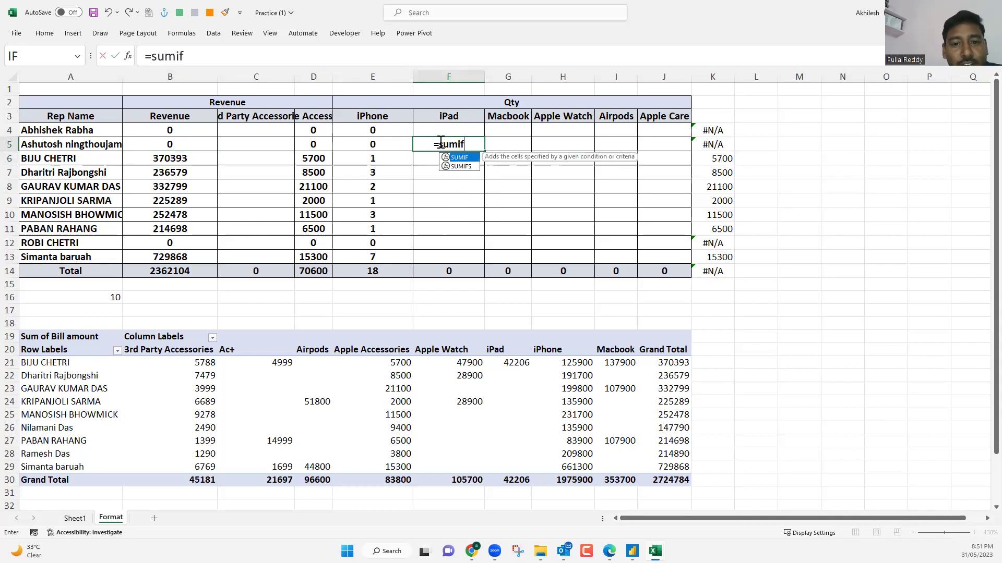
key("Tab")
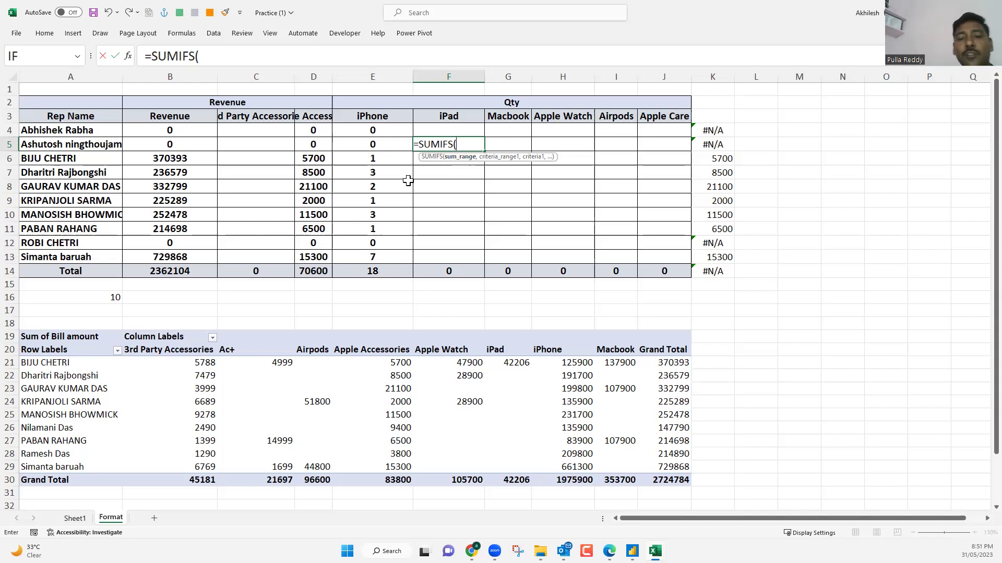
Pick Sheet1!G2:G98 Bill amount as the sum range, then cancel the unfinished formula.
left_click(75, 518)
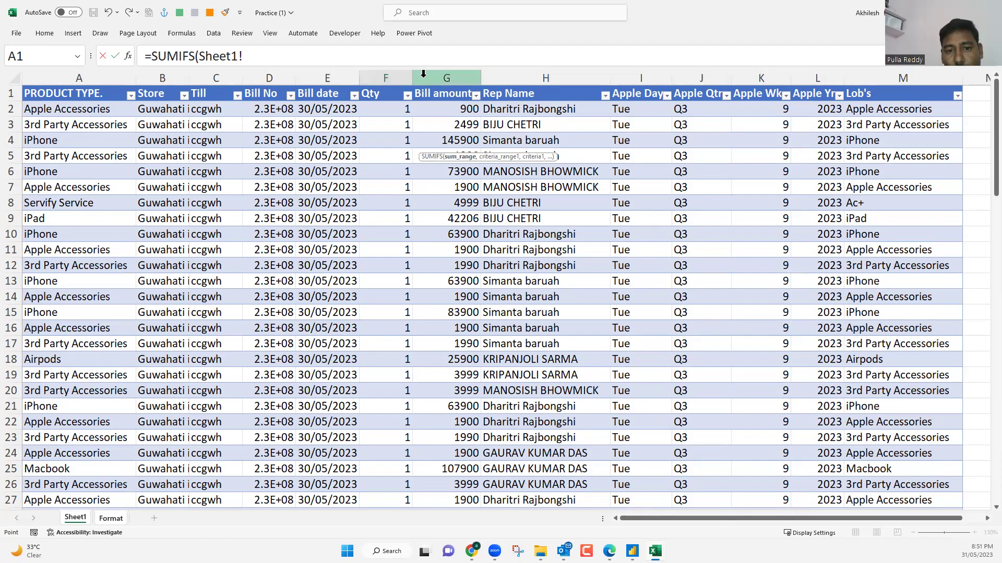
left_click(452, 75)
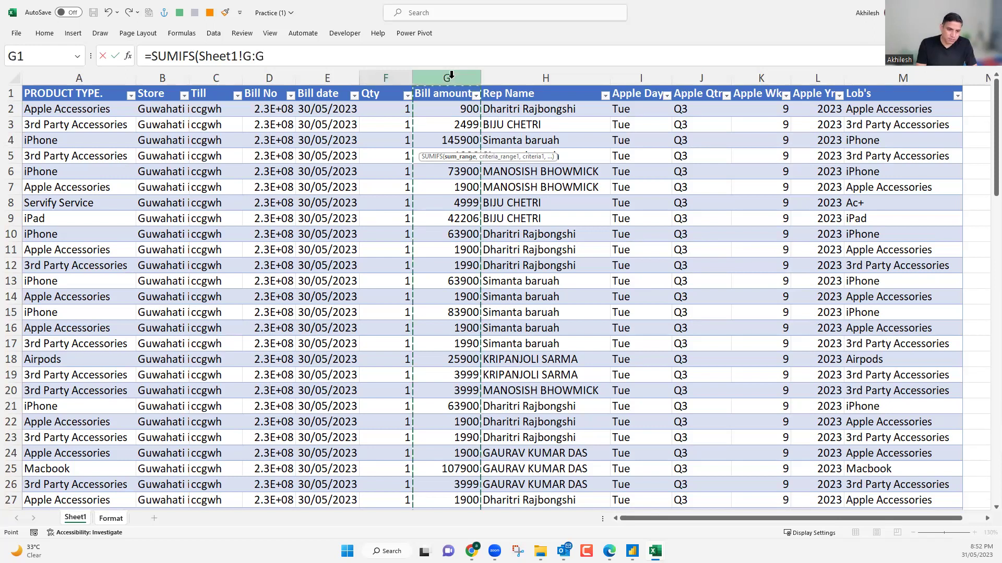
left_click(460, 108)
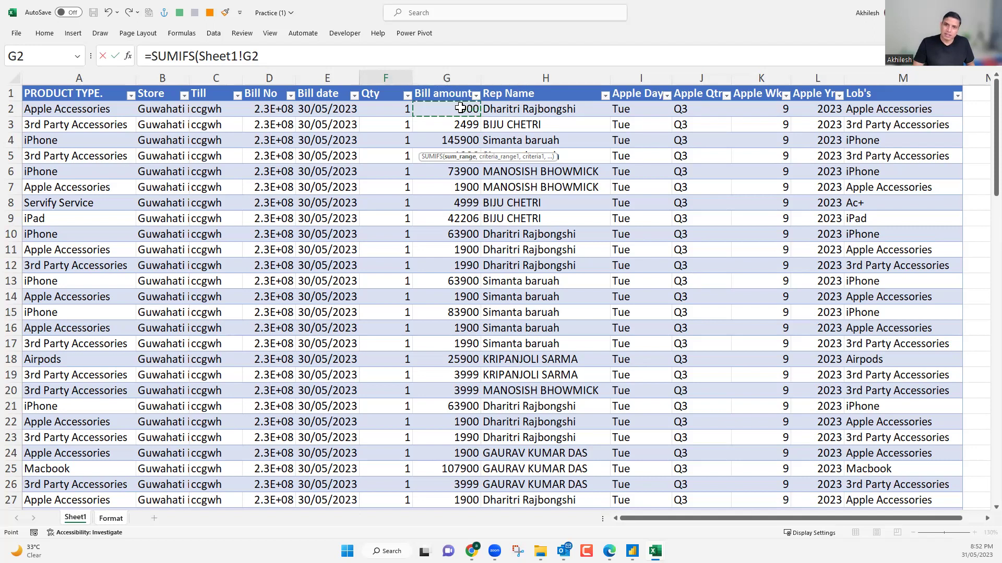
key("ctrl+shift+Down")
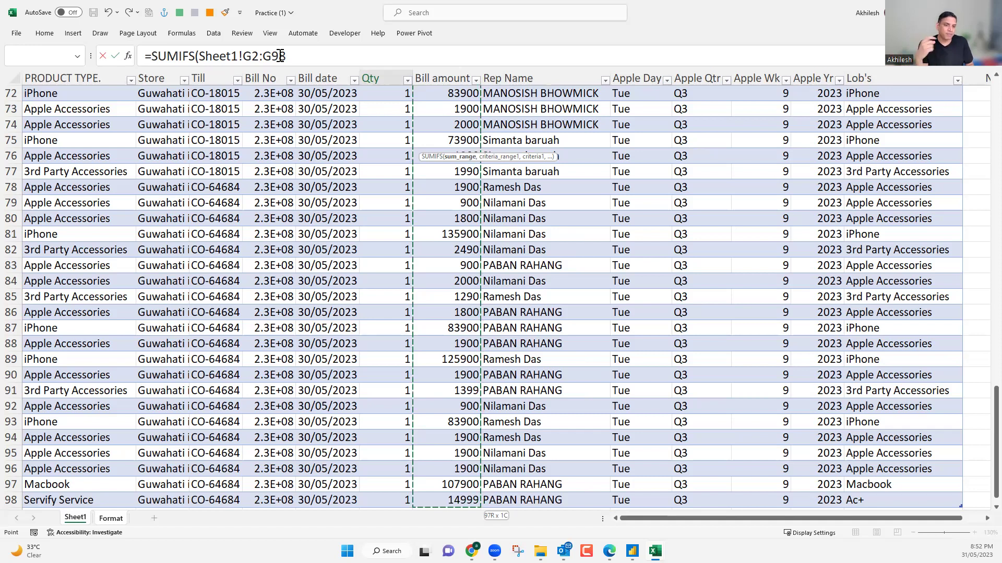
key("Escape")
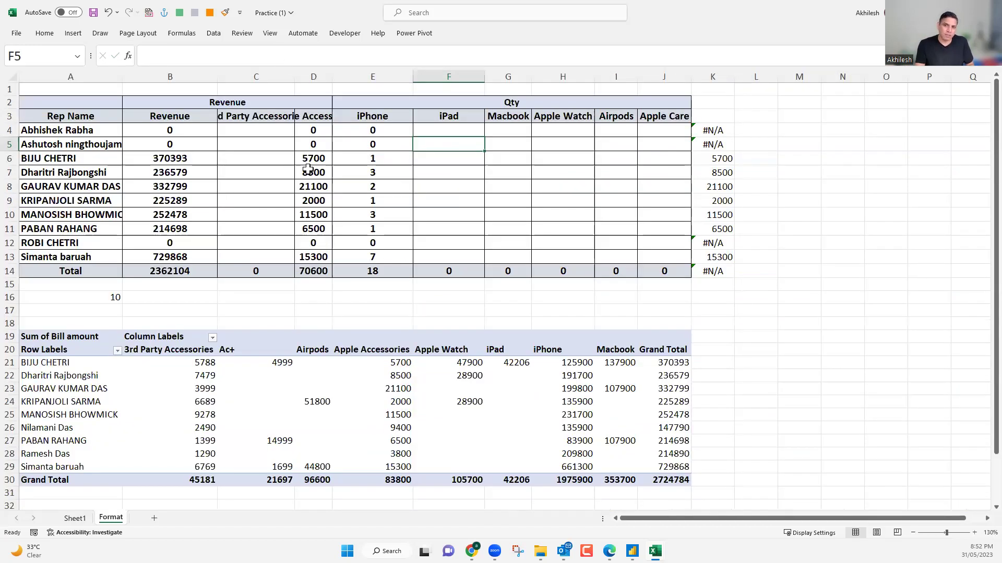
Enable 'Use table names in formulas' in Excel's Formulas options and confirm with OK.
left_click(436, 177)
left_click(52, 57)
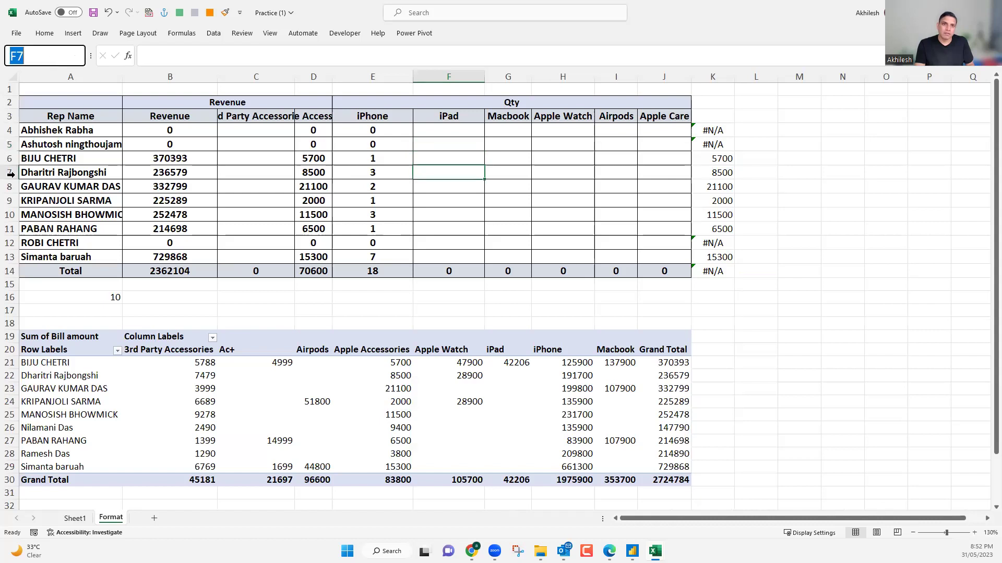
left_click(250, 154)
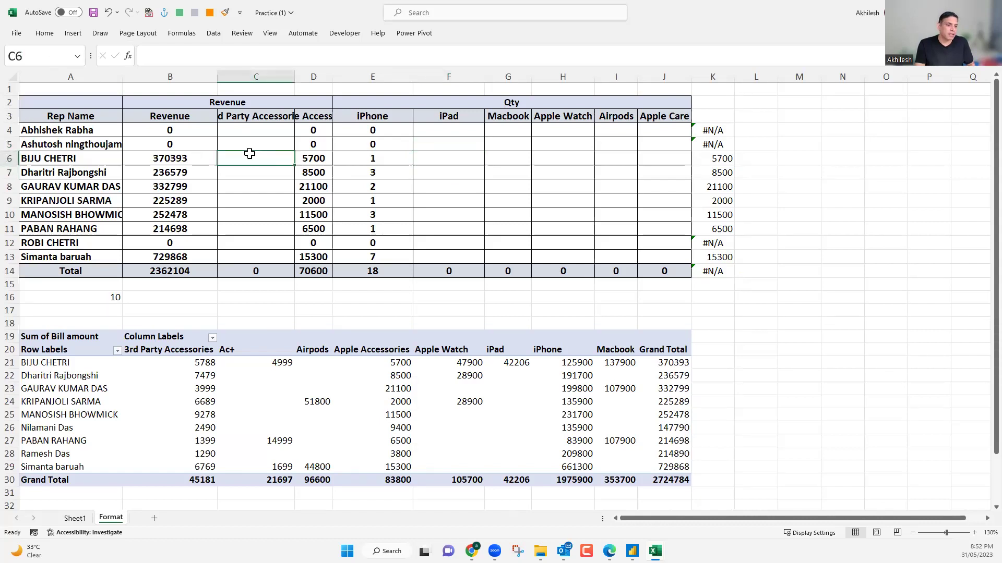
left_click(16, 35)
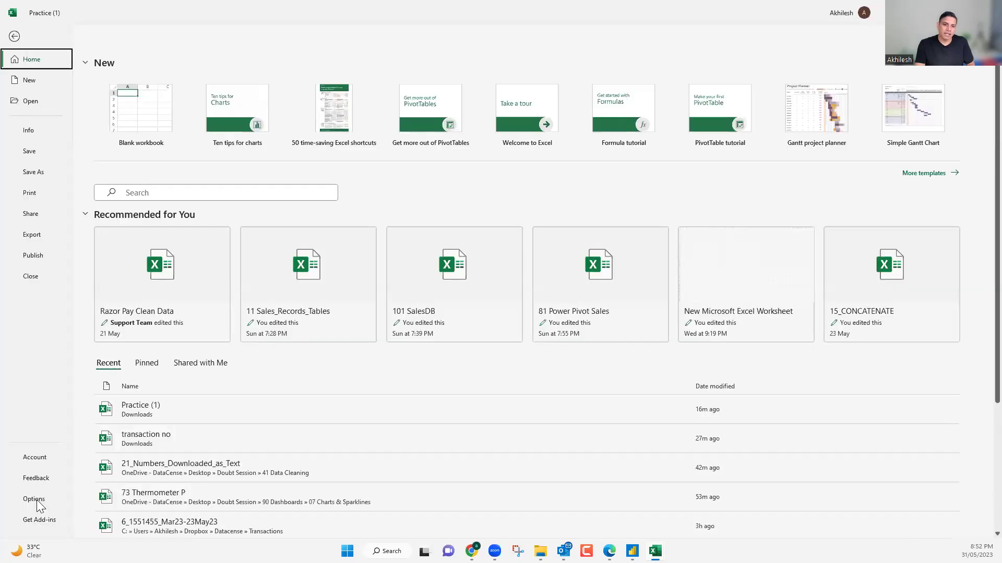
left_click(34, 499)
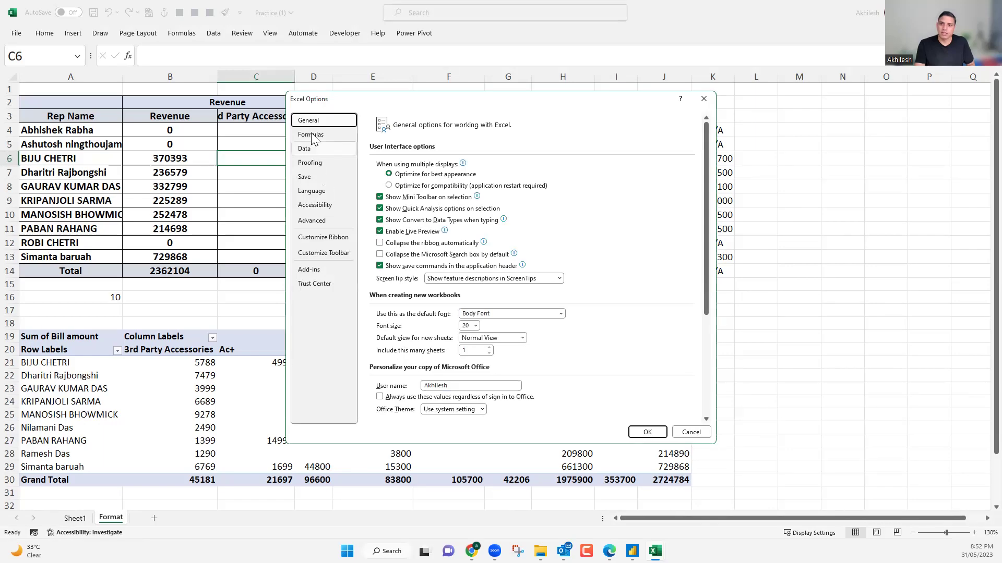
left_click(311, 135)
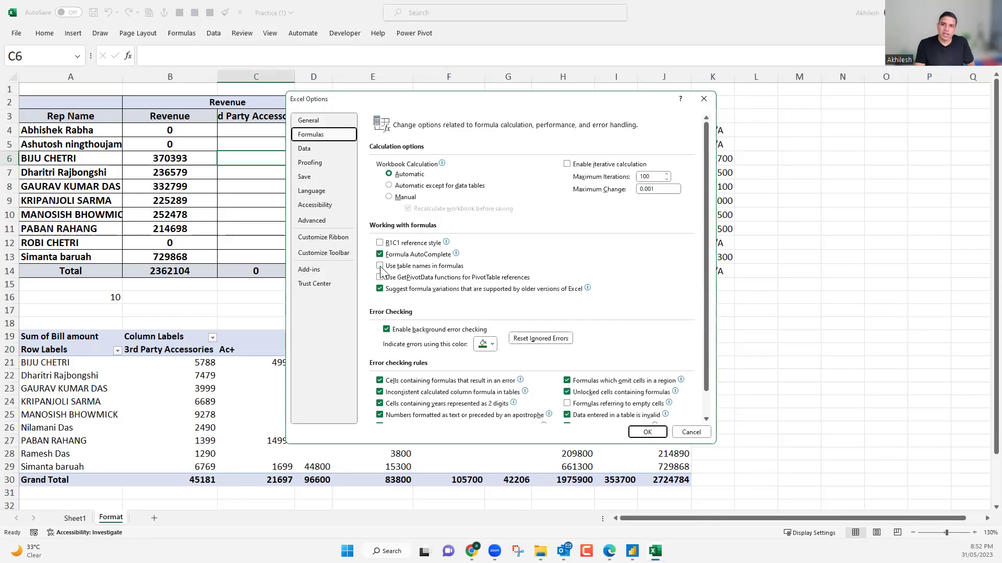
left_click(423, 270)
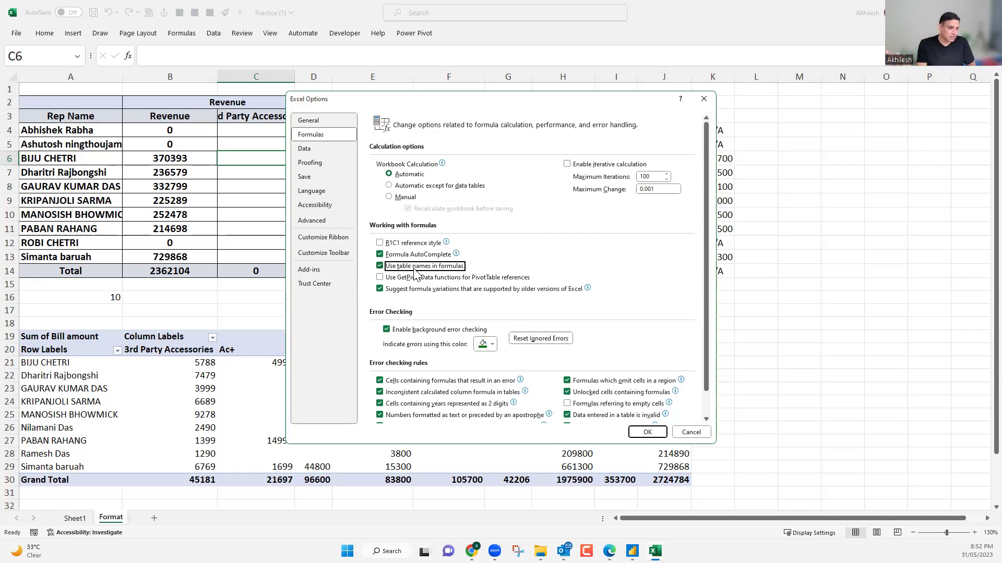
left_click(647, 433)
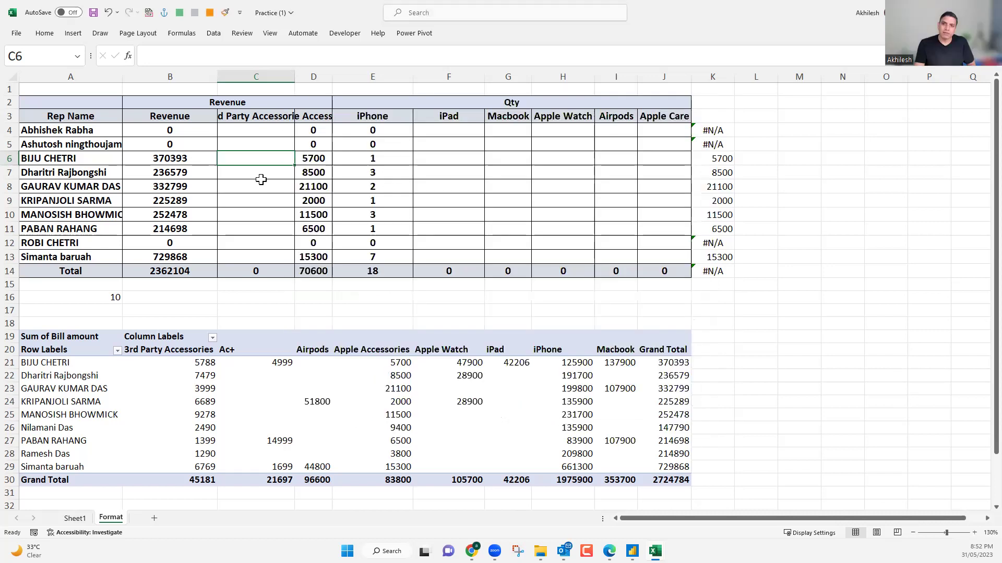
Clear the old iPhone Qty formulas from E4:E13.
left_click(252, 131)
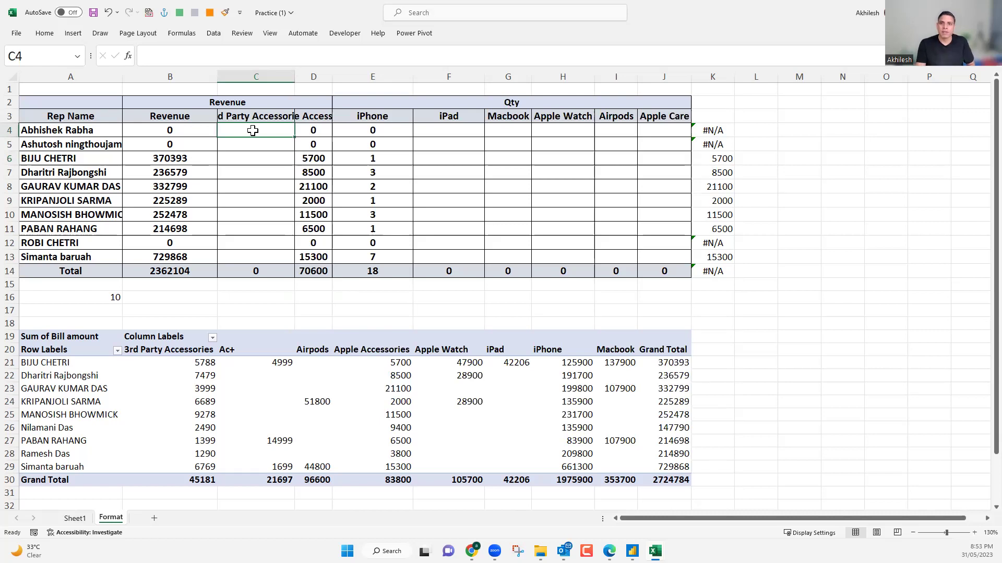
left_click(378, 131)
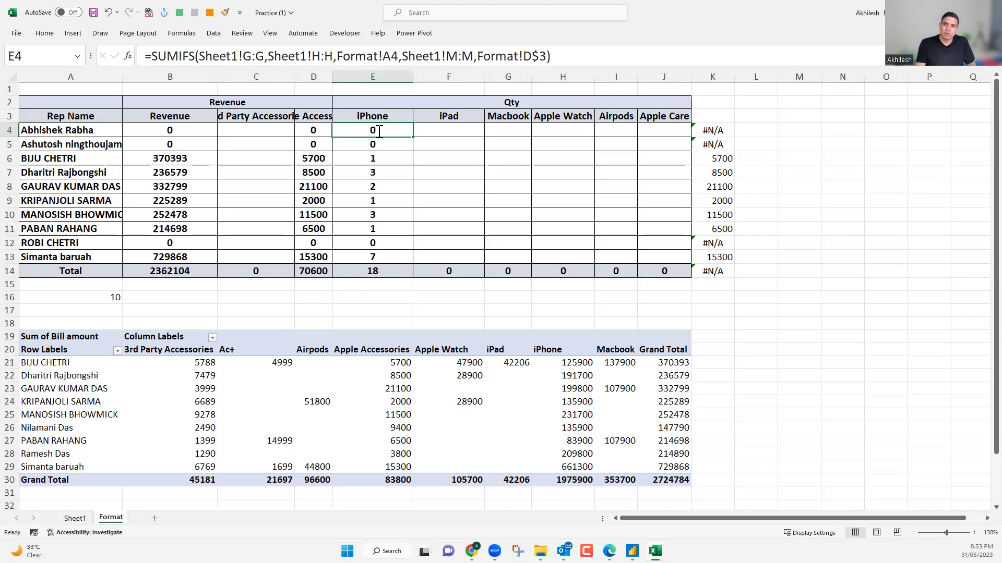
type("=")
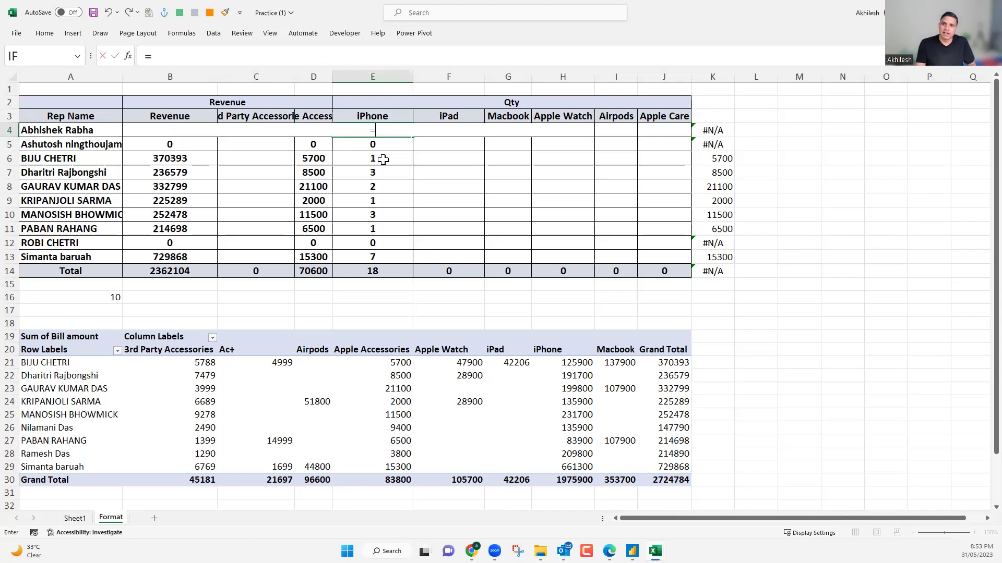
key("Escape")
left_click_drag(373, 130, 388, 253)
key("Delete")
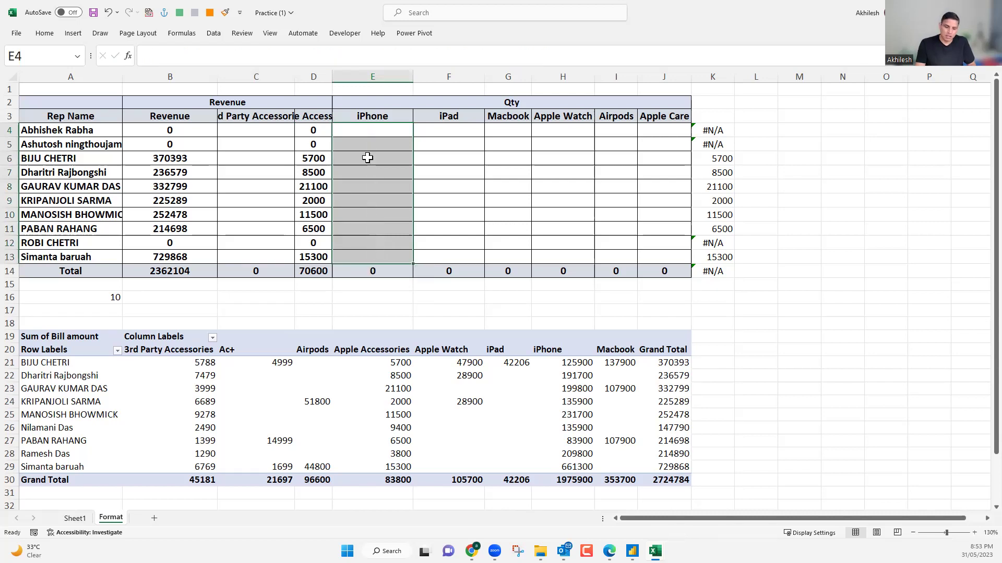
Start =SUMIFS in E6 with the Sheet1 Qty column, Data[Qty], as the sum range.
left_click(367, 158)
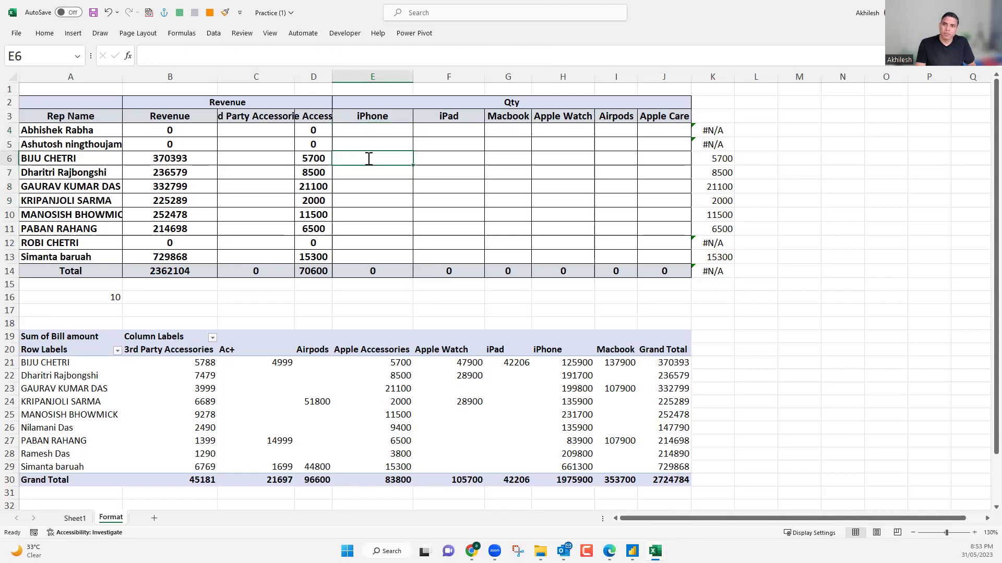
type("=")
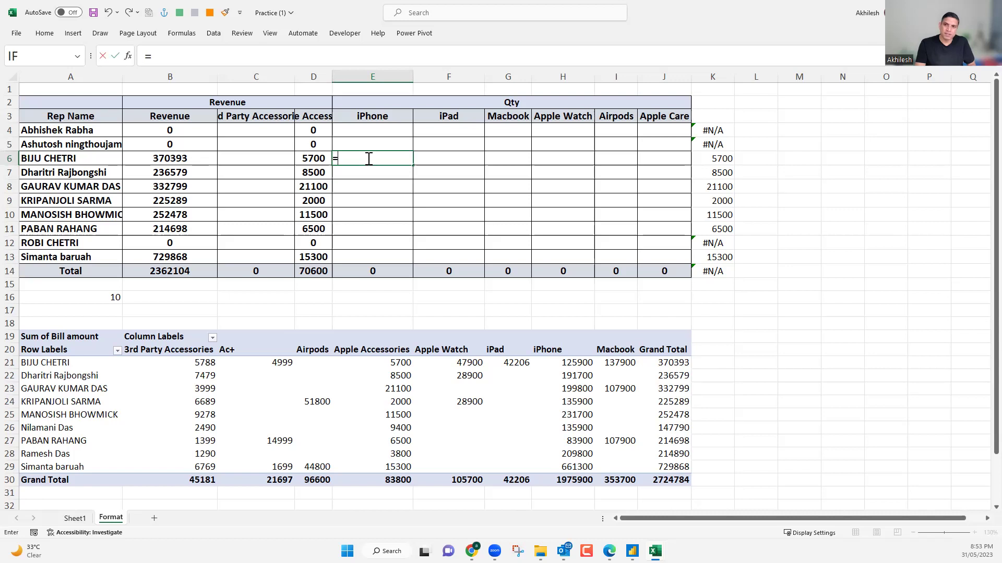
type("sumifs")
key("Tab")
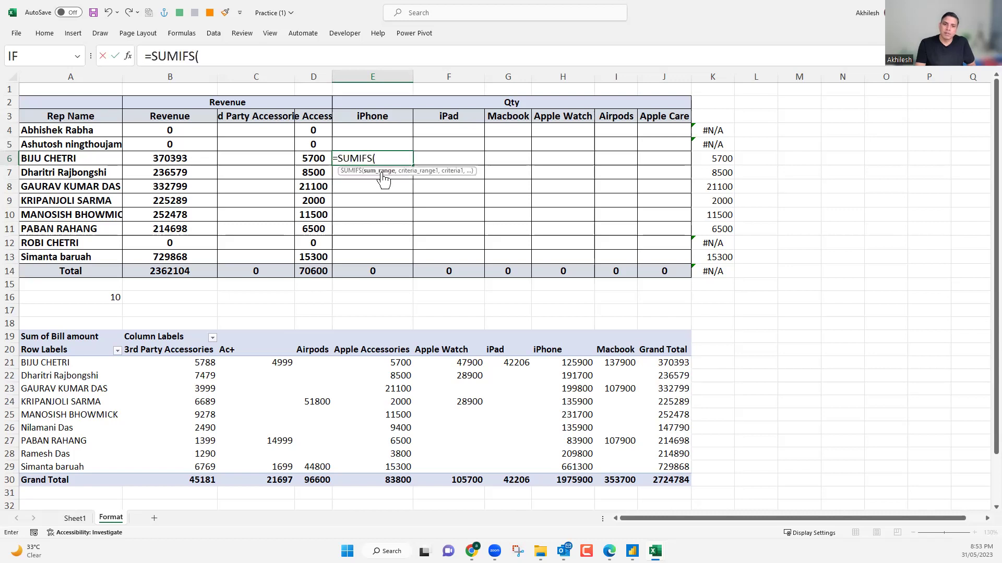
left_click(75, 518)
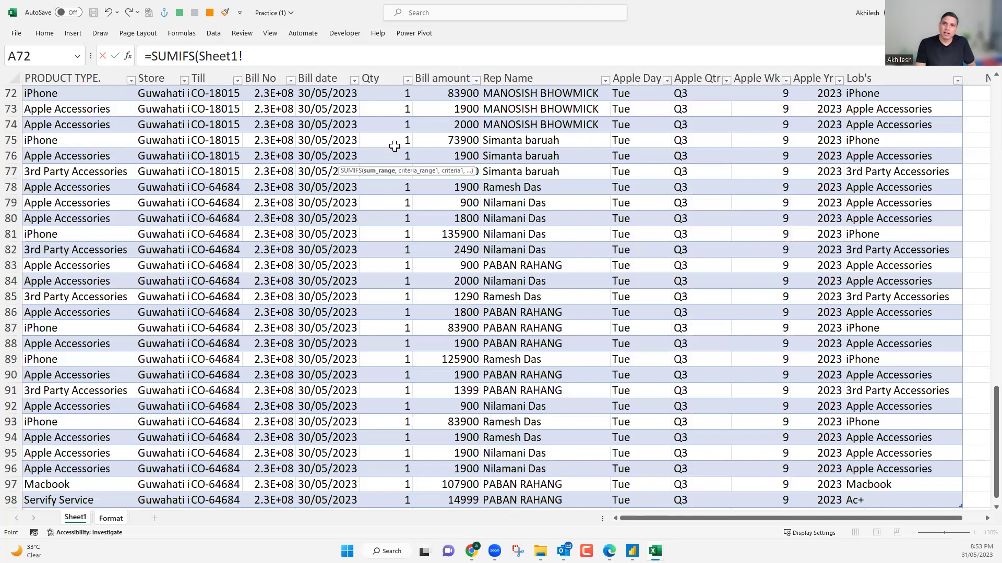
left_click(396, 97)
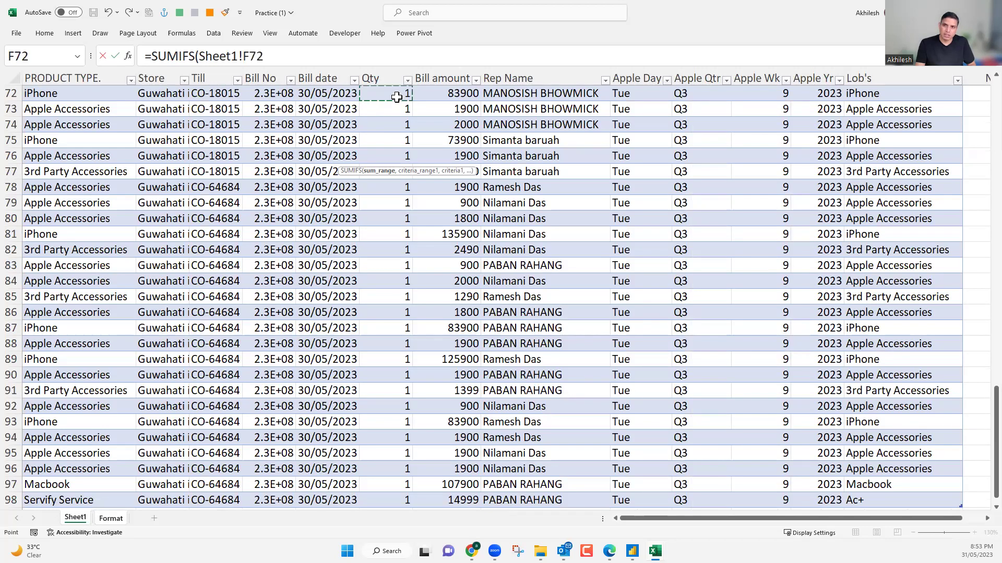
key("ctrl+Up")
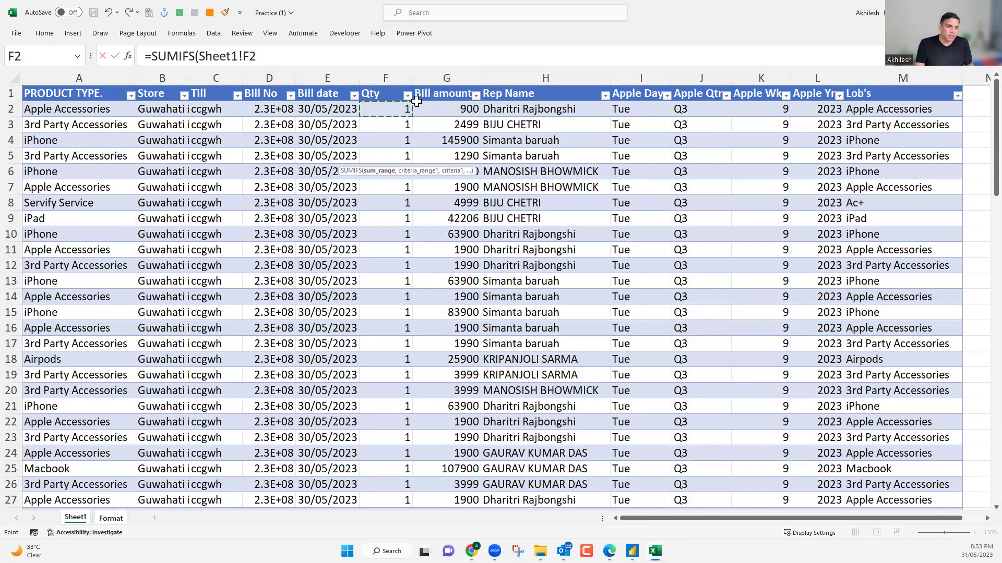
key("ctrl+shift+Down")
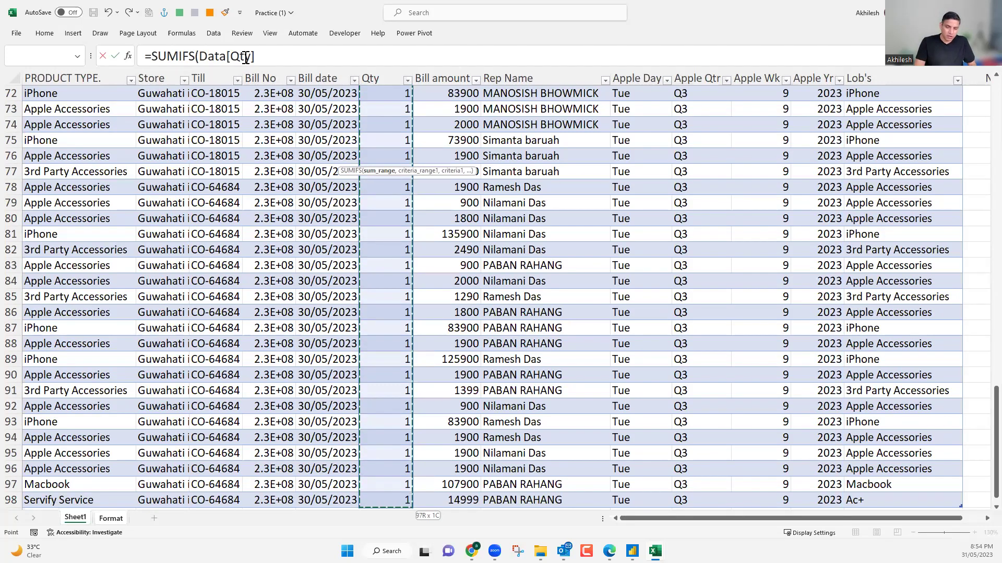
type(",")
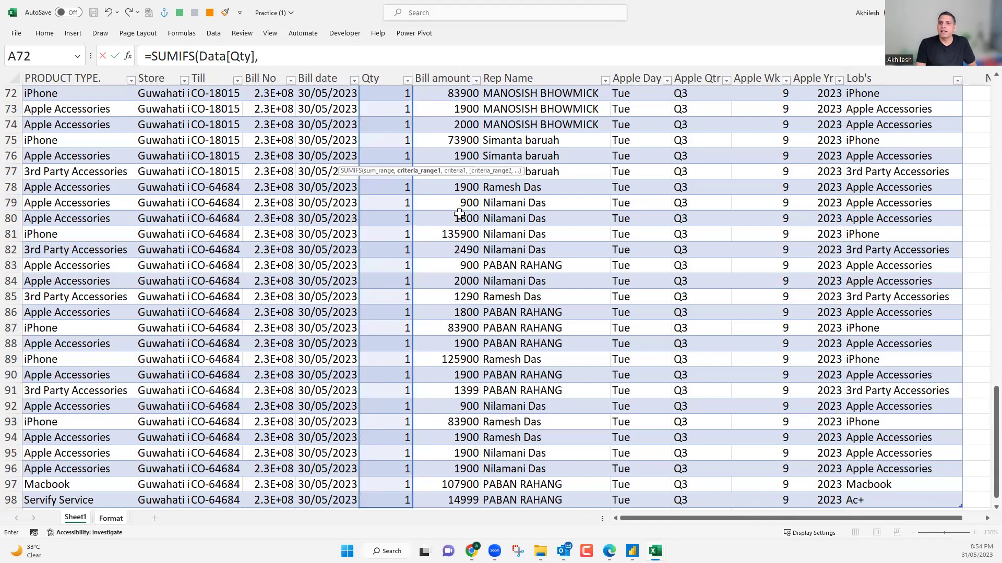
Add the whole Rep Name column, Data[Rep Name], as the first criteria range.
left_click(251, 63)
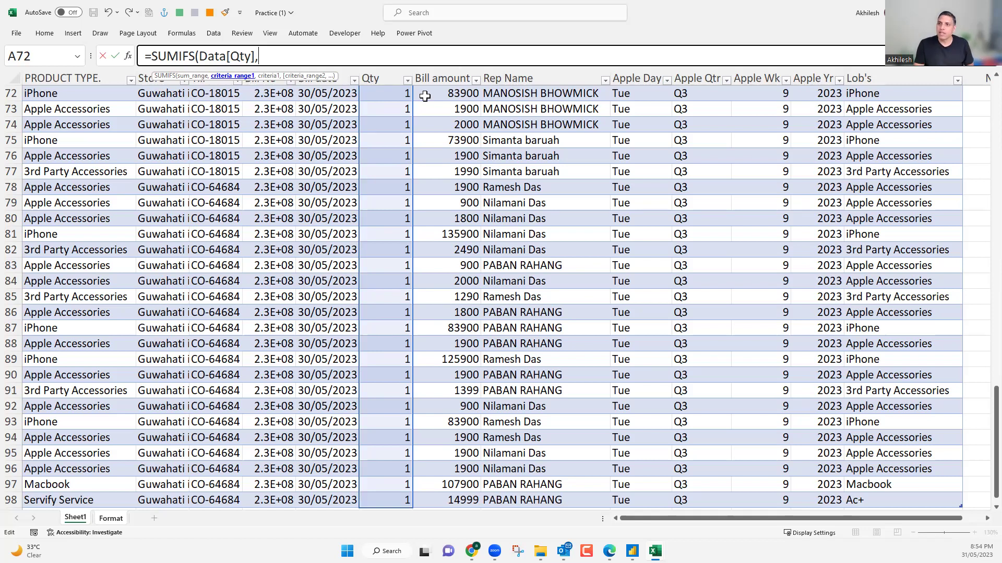
left_click(544, 94)
key("ctrl+Up")
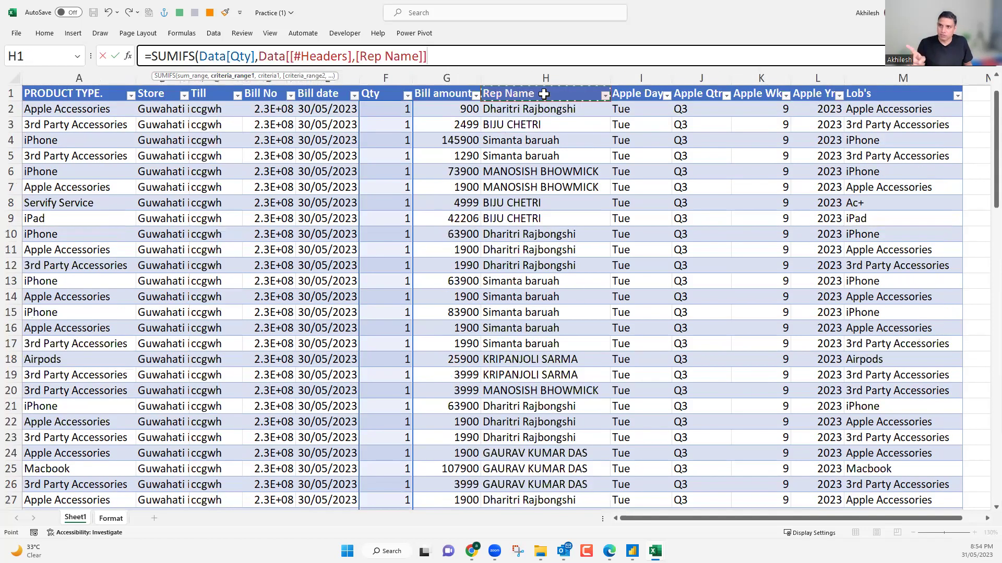
key("Down")
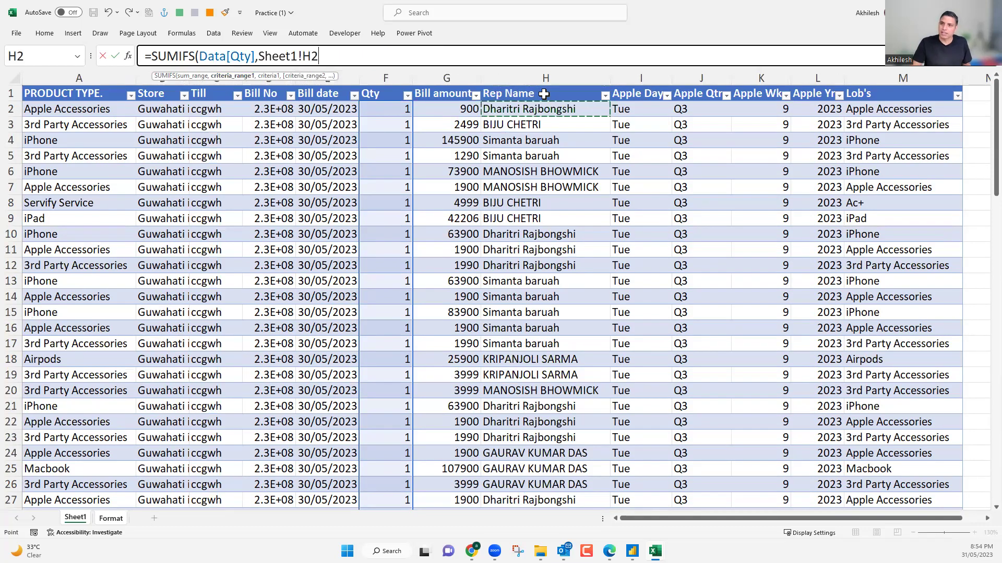
key("ctrl+shift+Down")
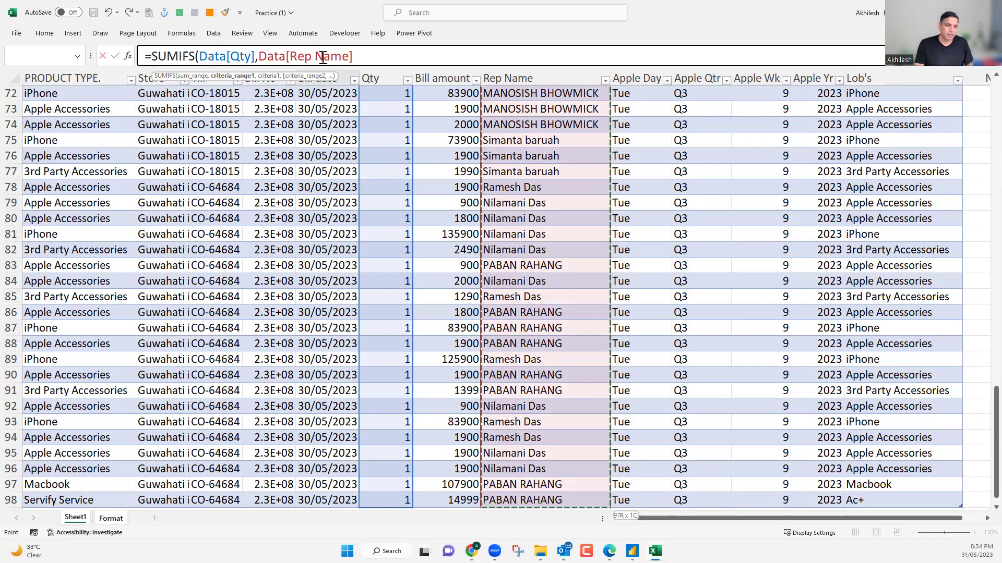
left_click_drag(539, 124, 528, 172)
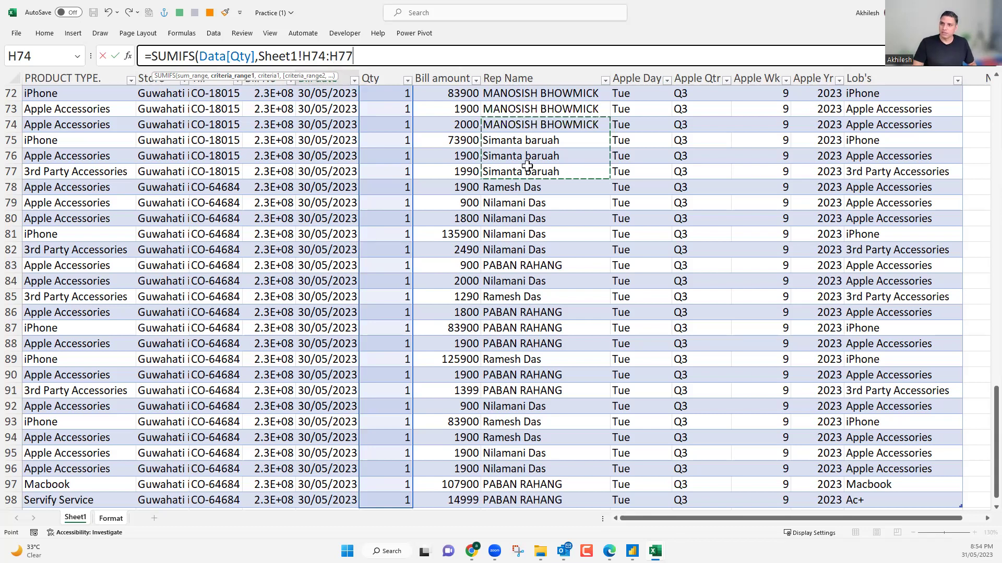
key("ctrl+Up")
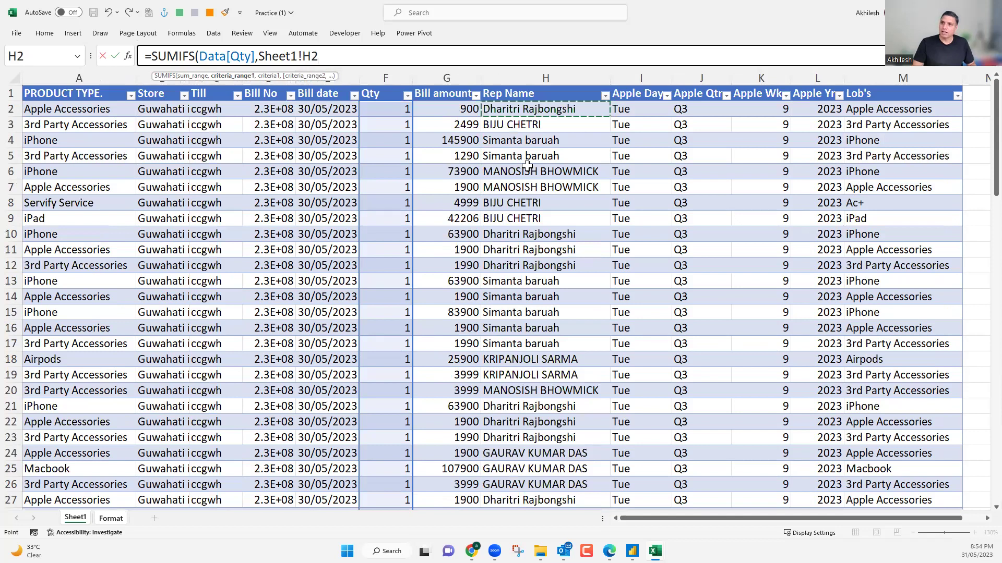
key("ctrl+shift+Down")
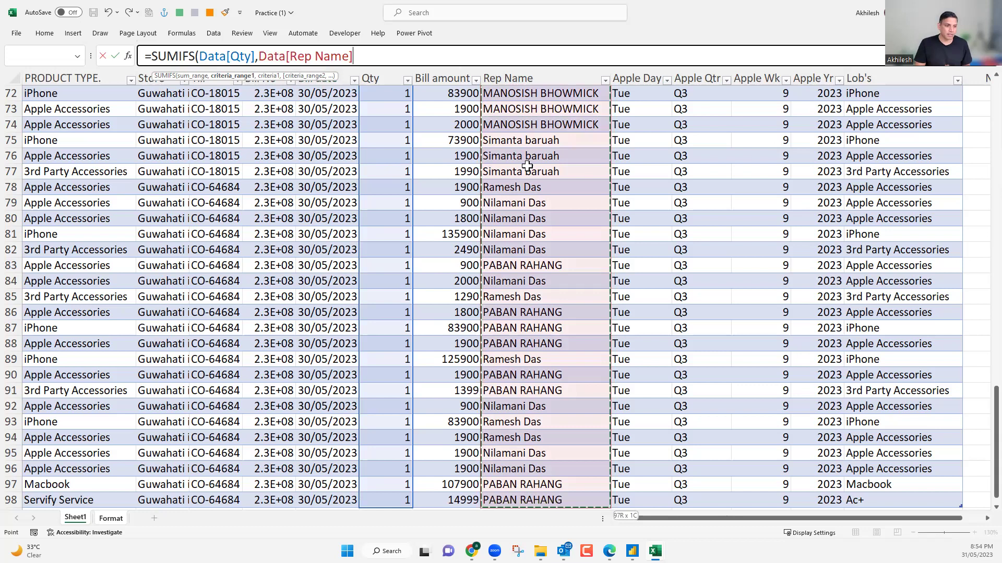
type(",")
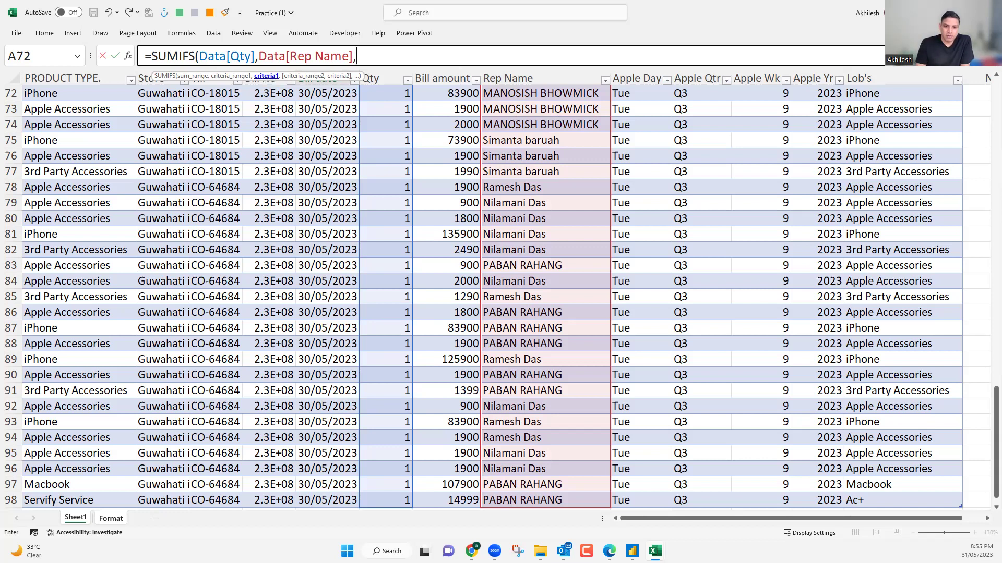
Add Format!A6 as the rep criterion and Data[Lob's] as the second criteria range.
left_click(110, 520)
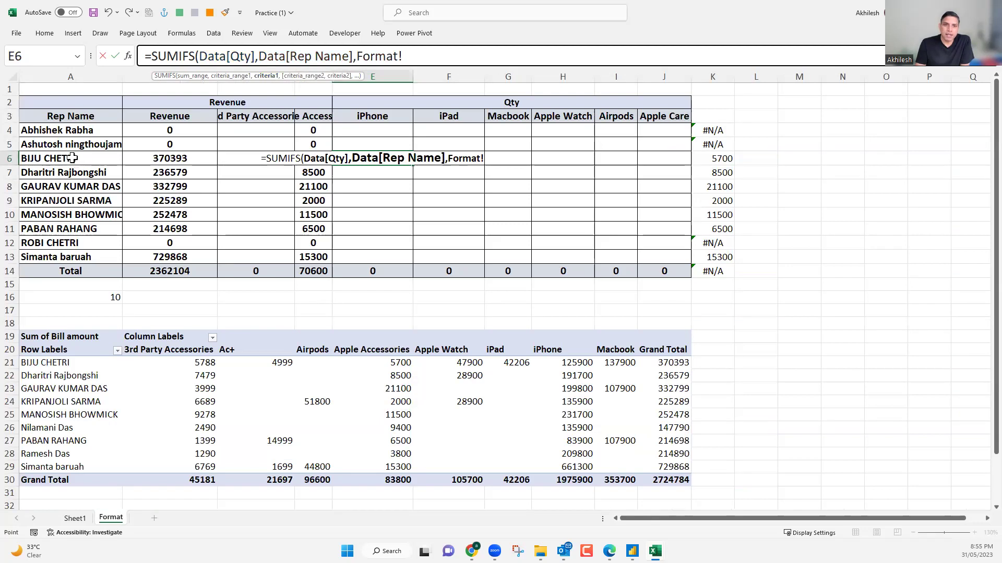
left_click(72, 158)
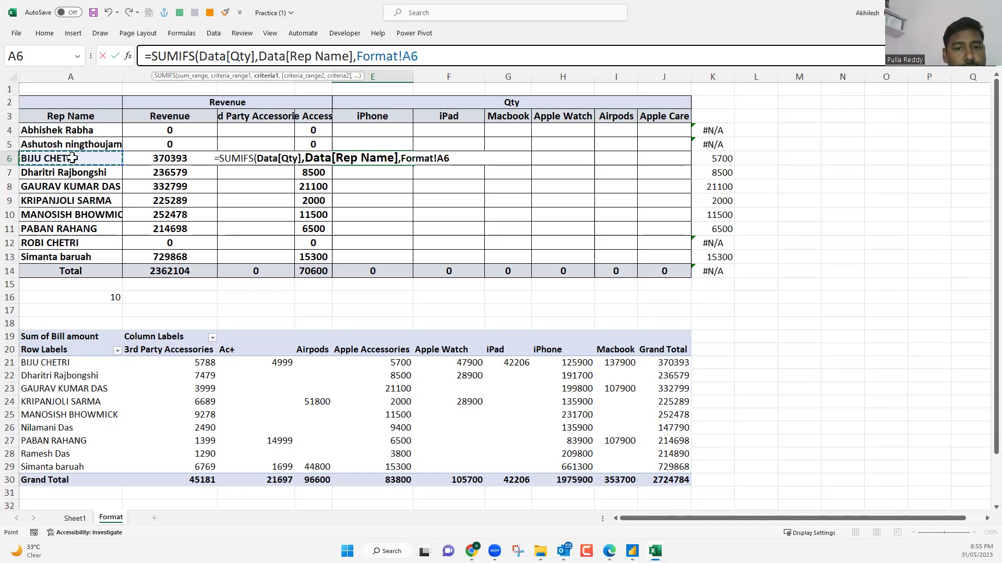
type(",")
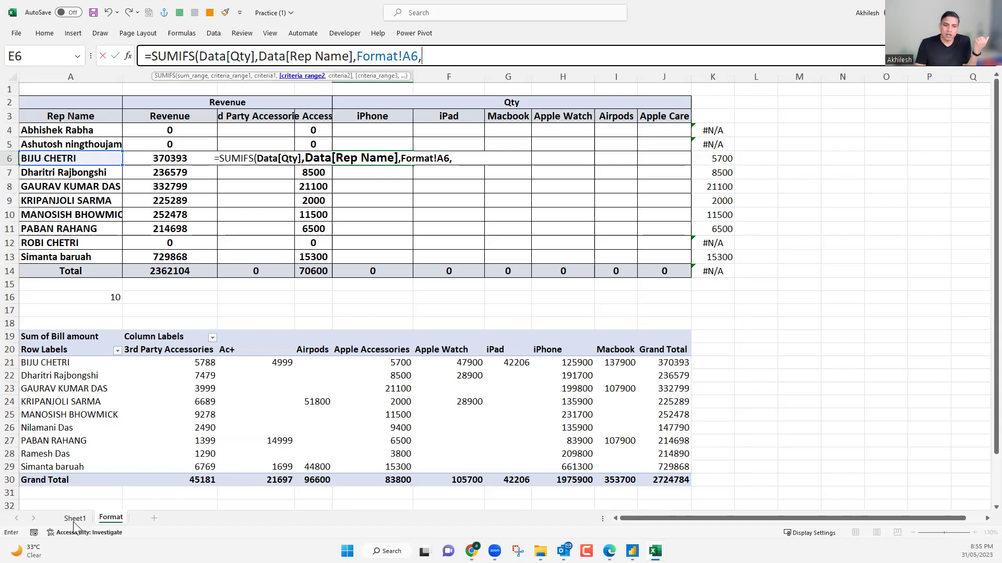
key("ctrl+Page_Up")
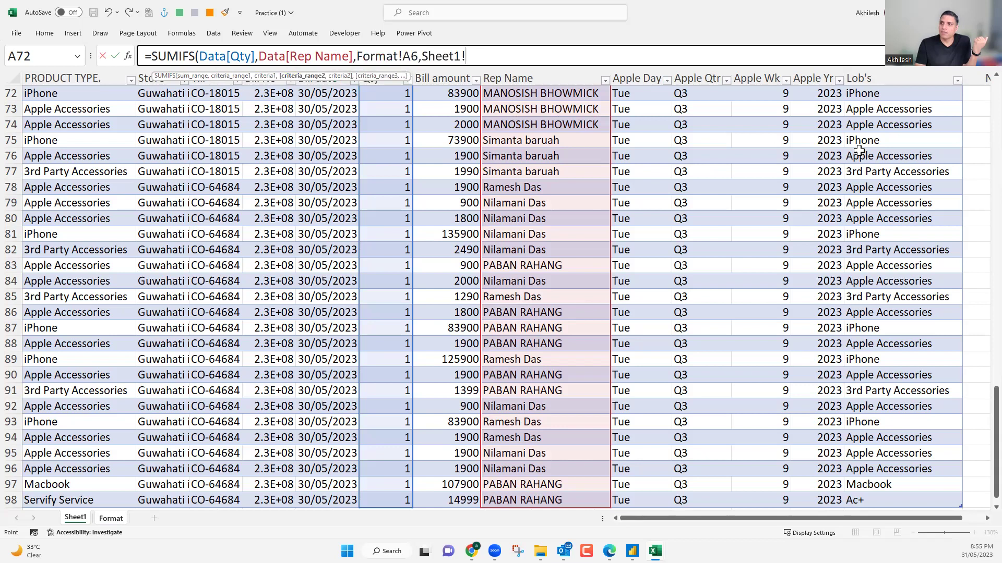
left_click(869, 96)
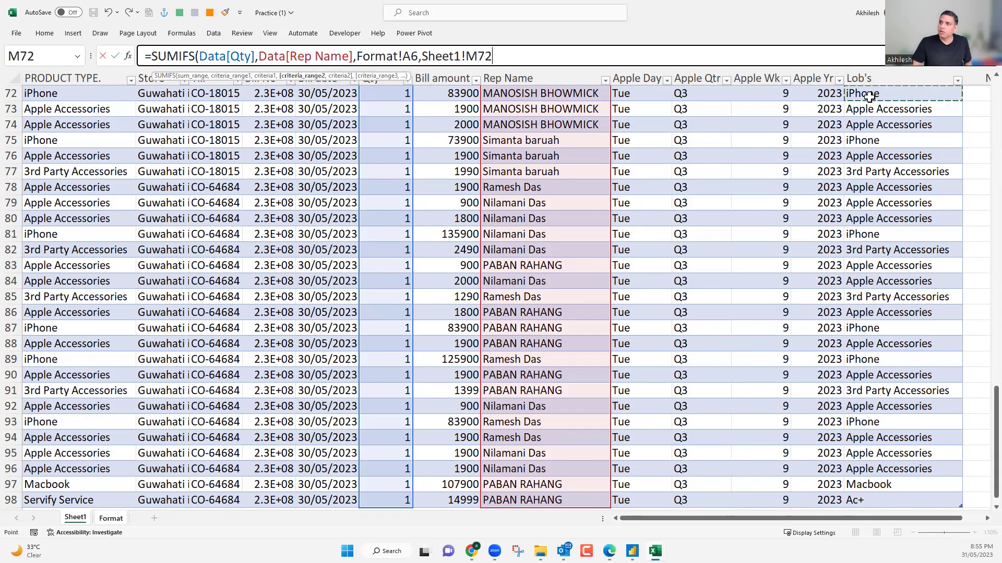
key("ctrl+Up")
key("Down")
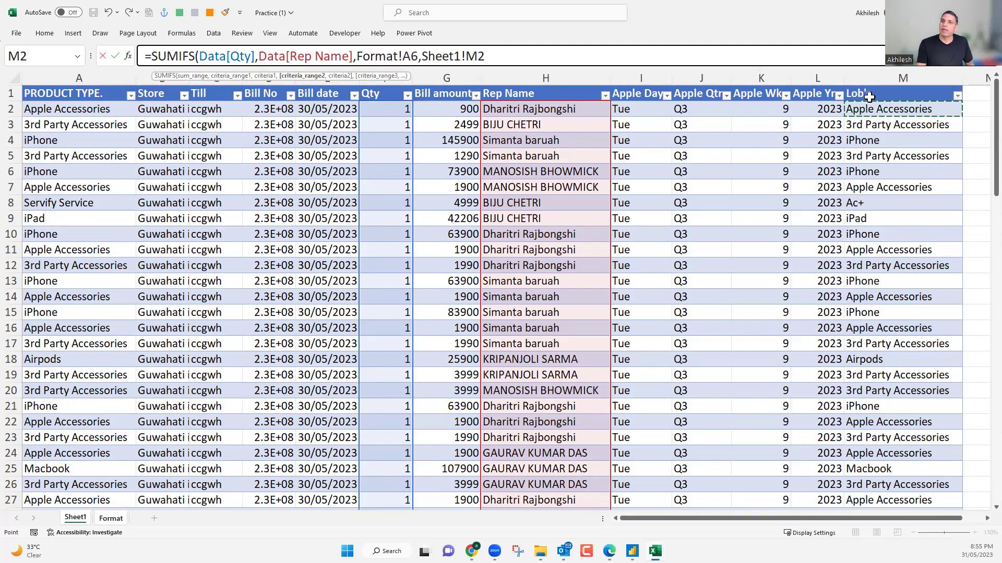
key("ctrl+shift+Down")
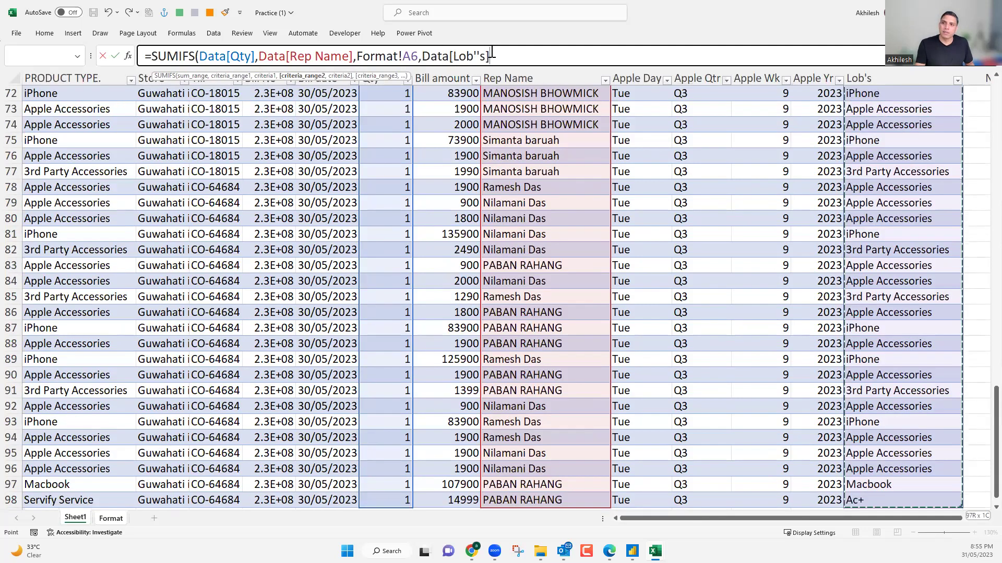
type(",")
Use the iPhone header Format!E3 as the product criterion, close and commit the formula.
left_click(111, 519)
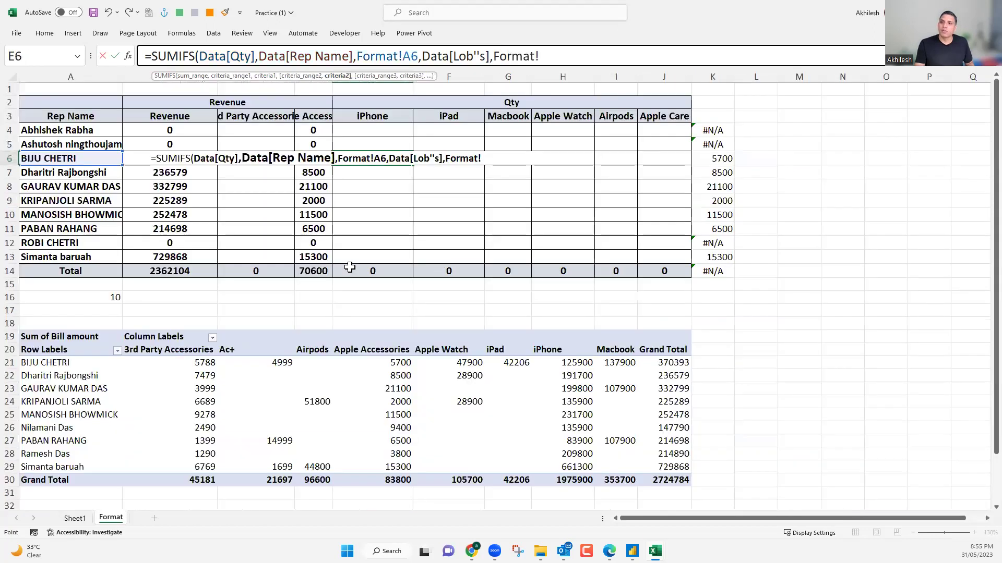
left_click(381, 116)
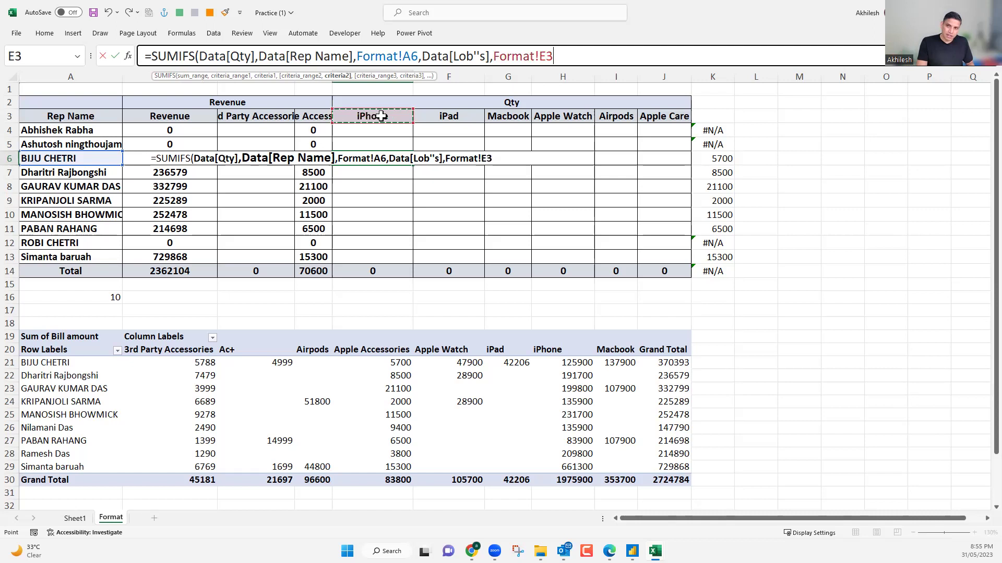
type(")")
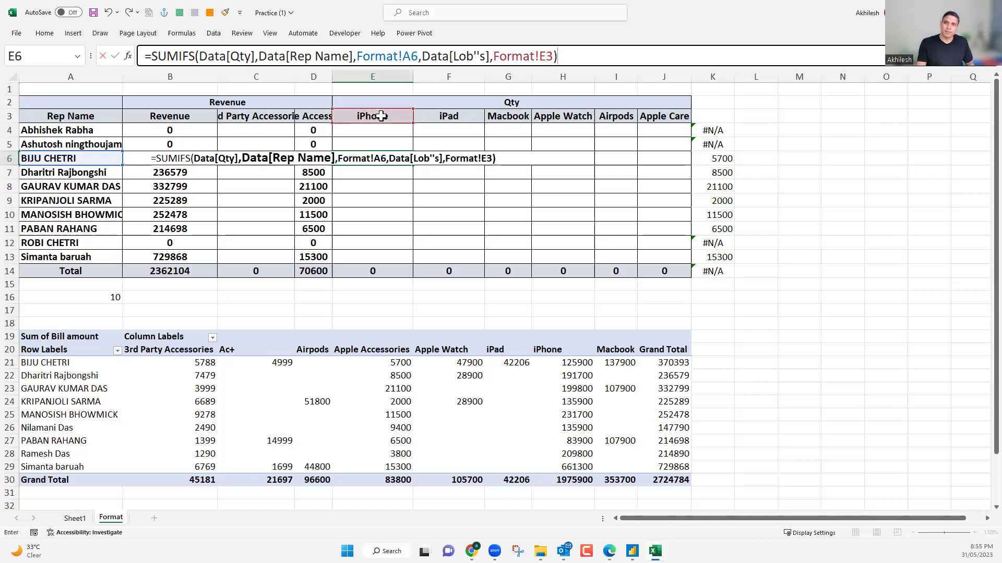
key("Return")
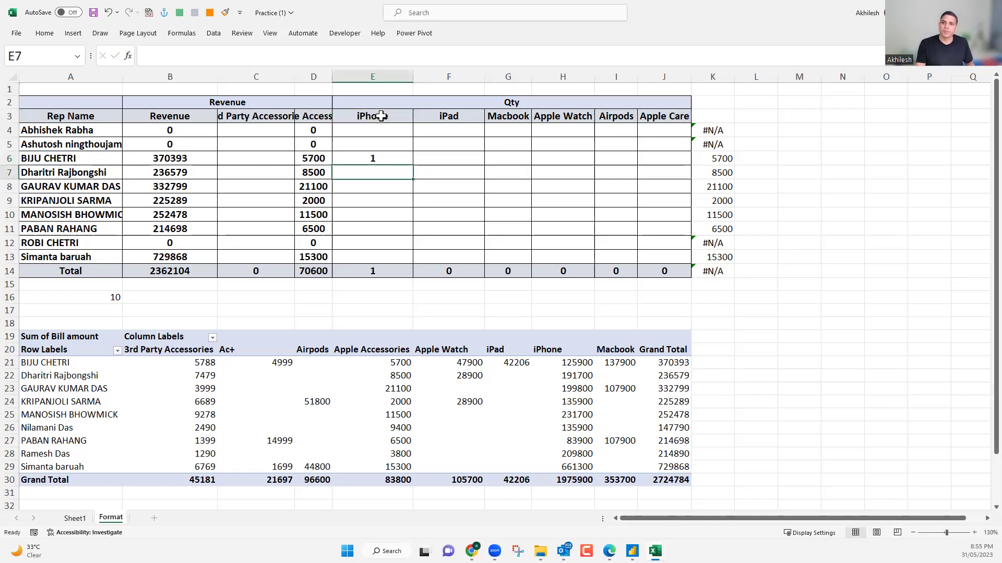
Change the E6 formula to mixed references Format!E$3 and Format!$A6.
key("Up")
double_click(412, 165)
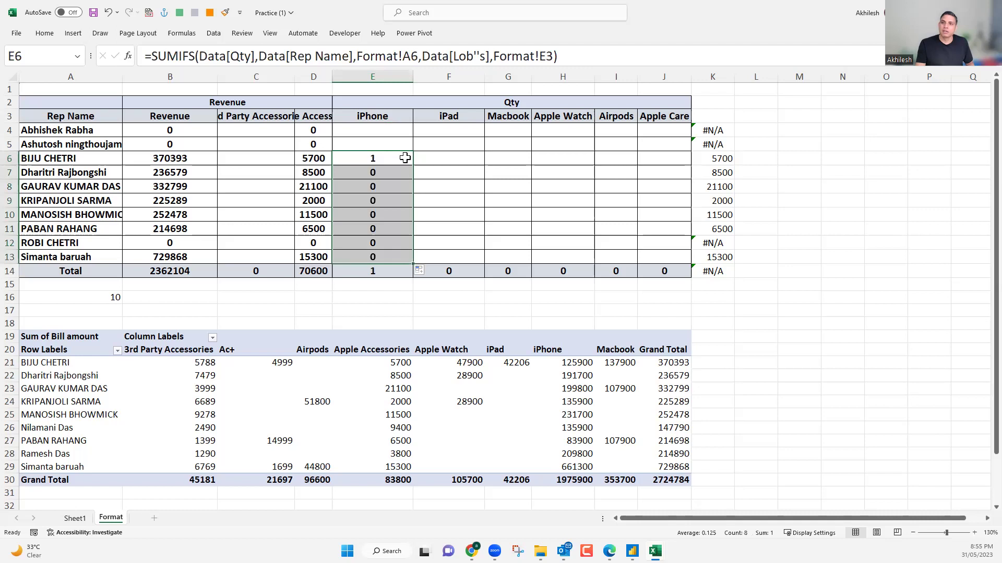
left_click(403, 154)
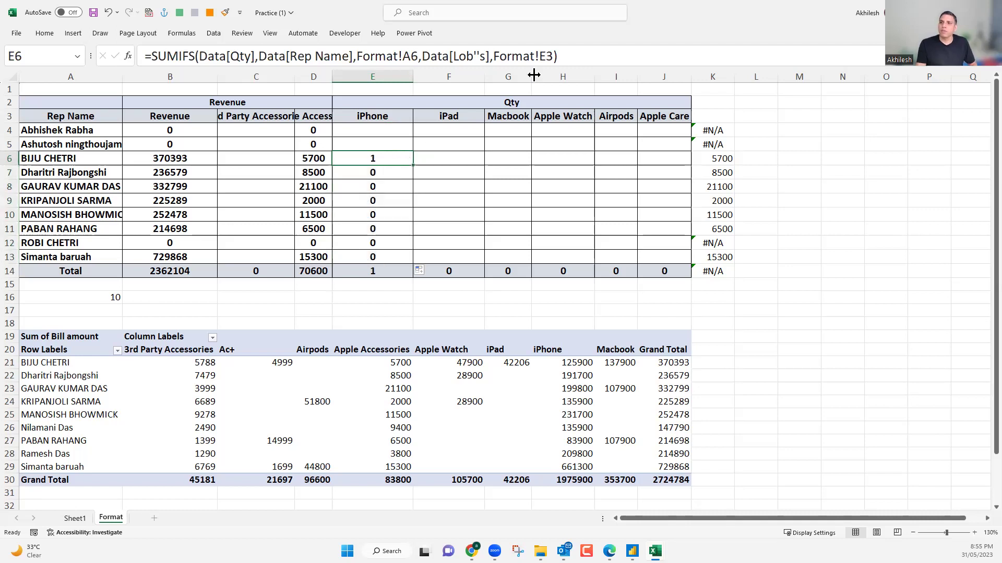
key("F2")
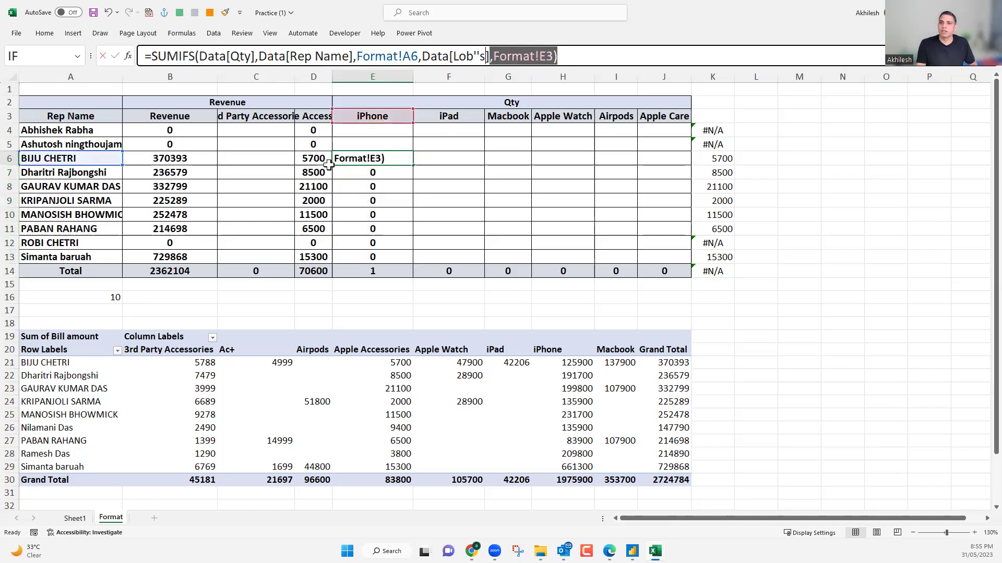
key("shift+Home")
left_click_drag(553, 56, 541, 55)
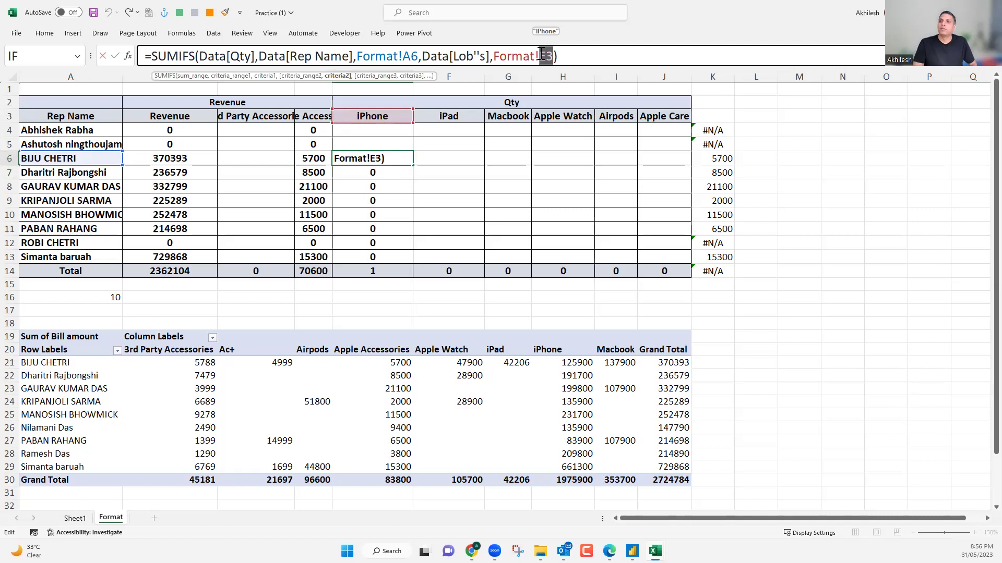
key("F4")
key("F4")
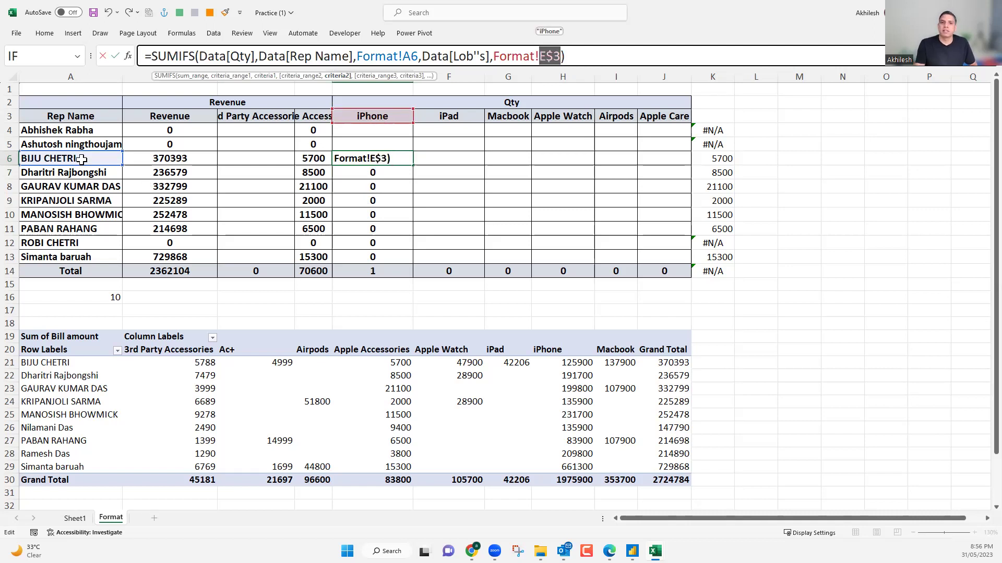
left_click(402, 57)
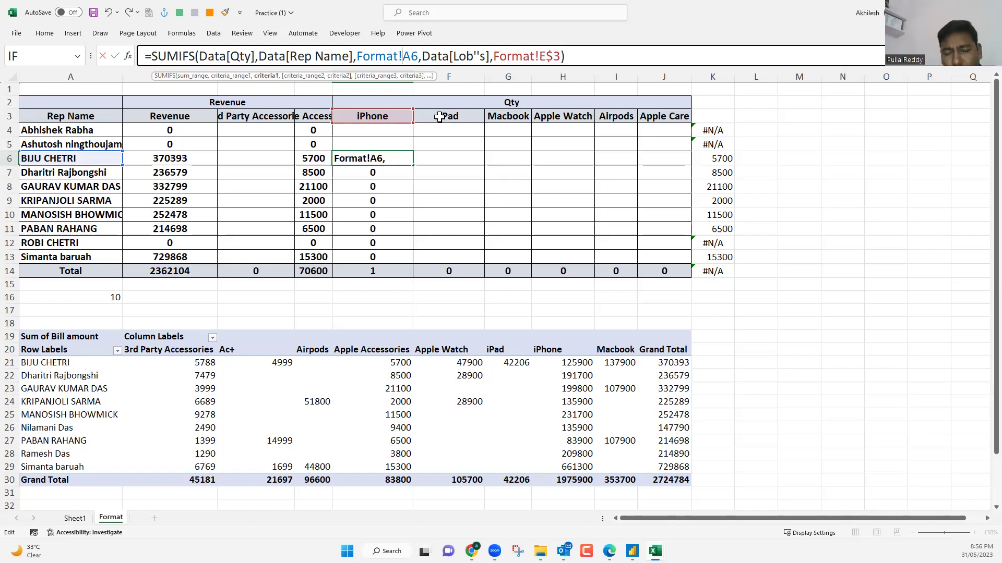
type("$")
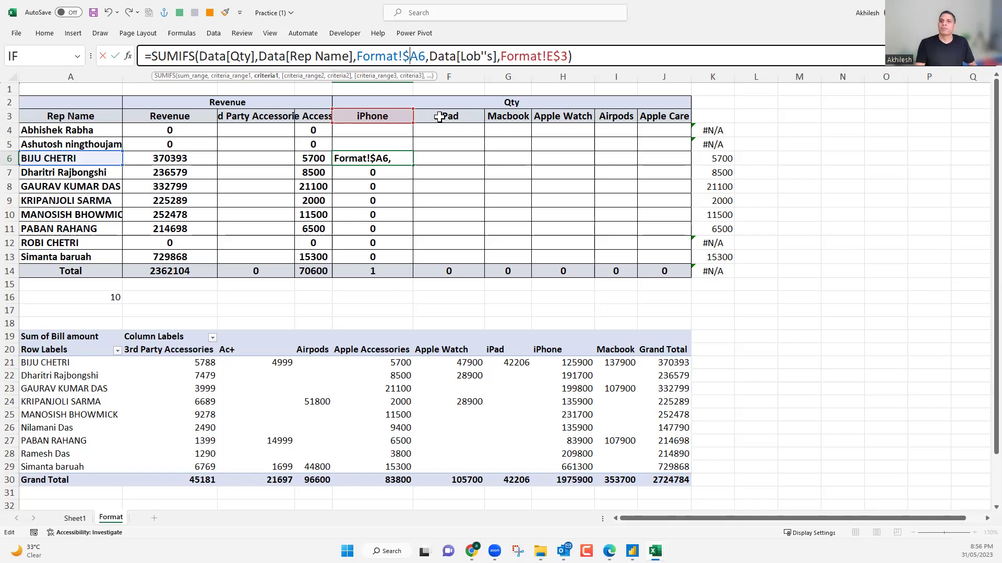
key("Return")
Fill the corrected iPhone formula over E4:E13 and copy E4's formula text.
key("Up")
left_click_drag(403, 130, 418, 261)
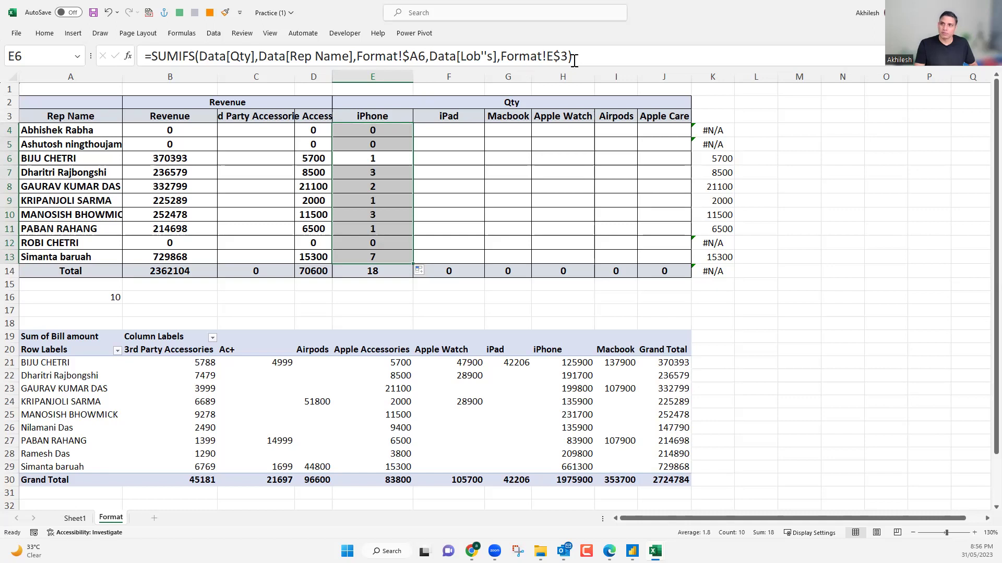
key("Up")
key("Up")
key("F2")
key("ctrl+shift+Left")
key("ctrl+shift+Left")
key("ctrl+shift+Left")
key("ctrl+shift+Left")
key("ctrl+shift+Left")
key("ctrl+shift+Left")
key("ctrl+shift+Left")
key("ctrl+shift+Left")
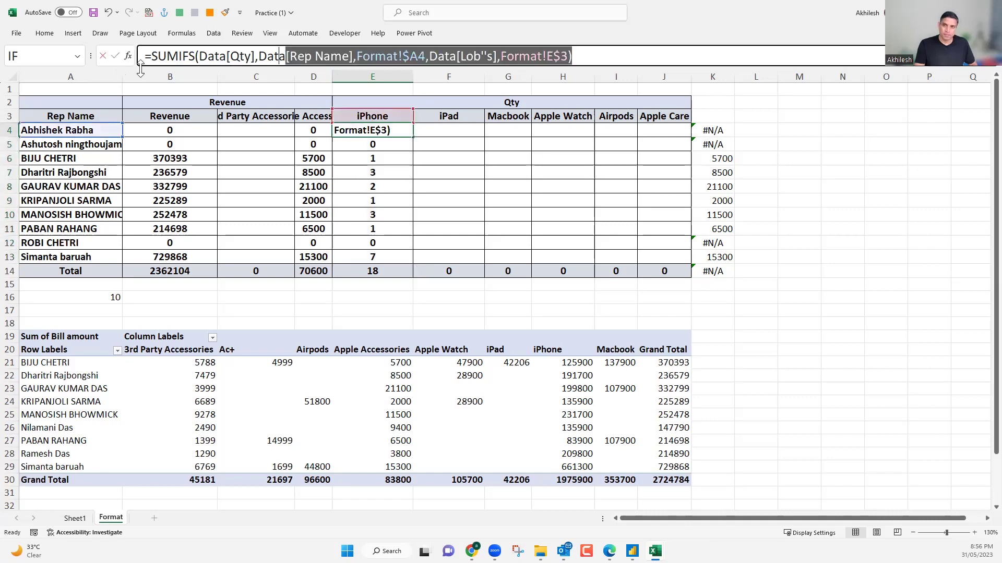
Paste the SUMIFS into F4 and repoint its product criterion to the iPad header F$3.
left_click(440, 130)
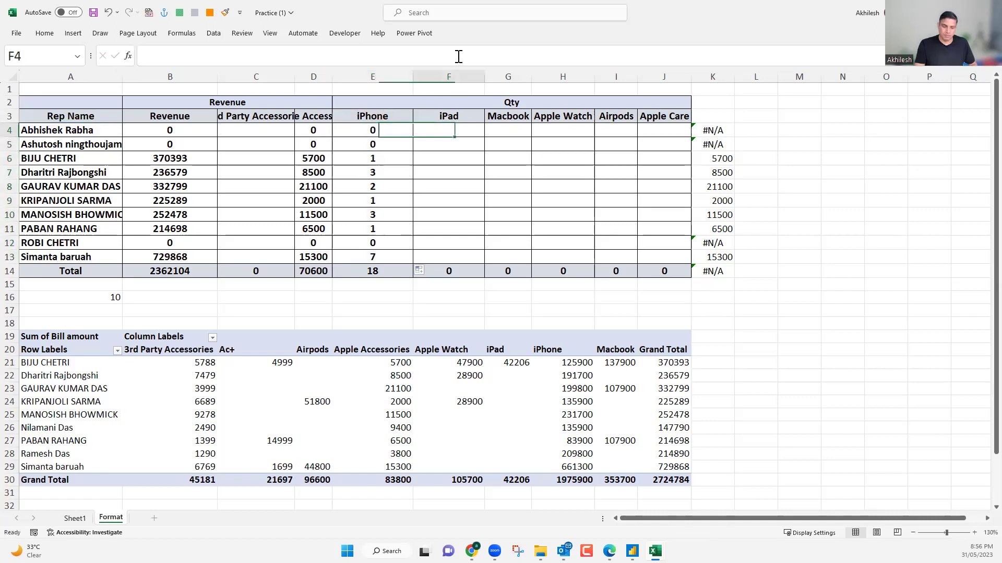
left_click(459, 57)
type("=SUMIFS(Data[Qty],Data[Rep Name],Format!$A4,Data[Lob''s],Format!E$3)")
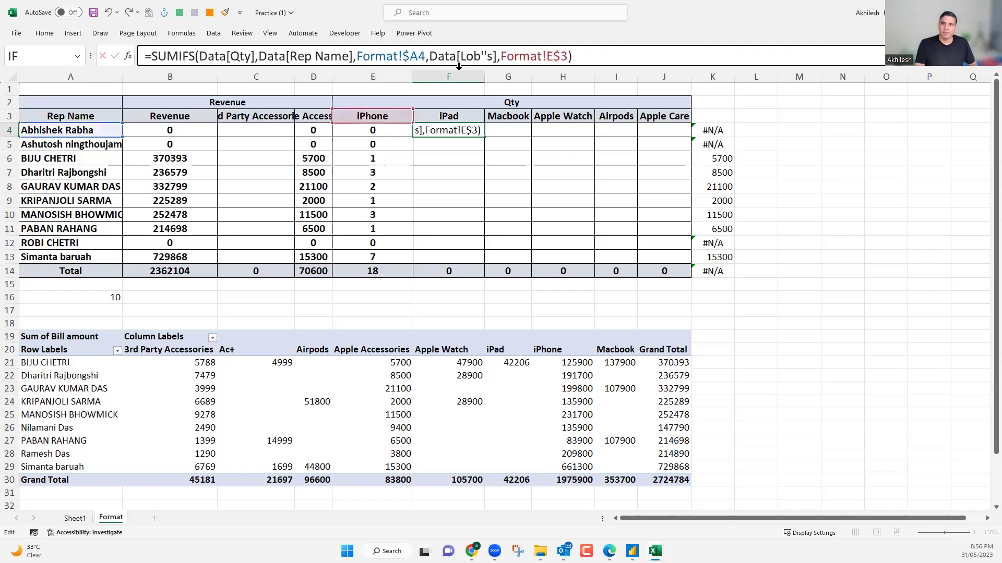
key("Return")
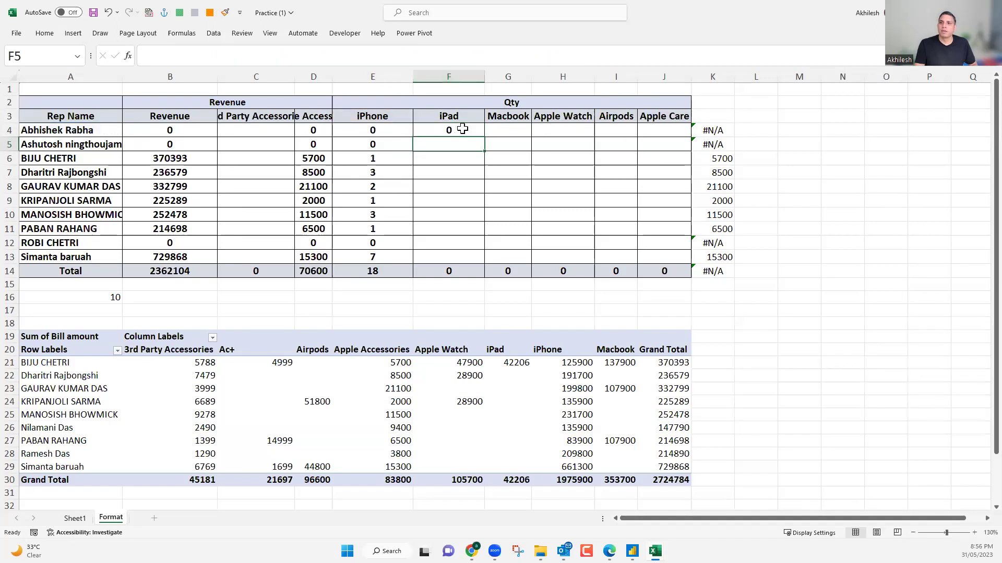
left_click(463, 129)
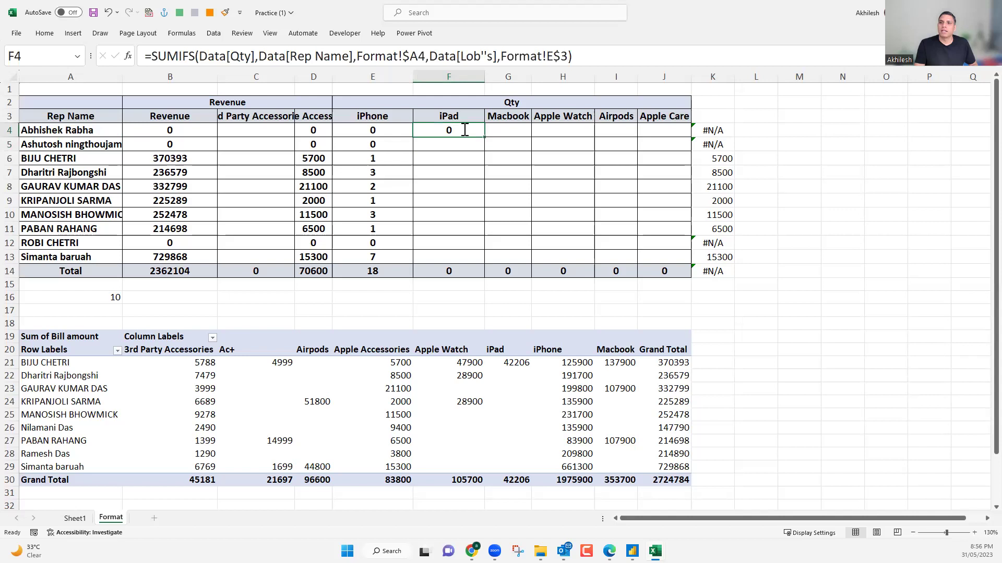
double_click(464, 130)
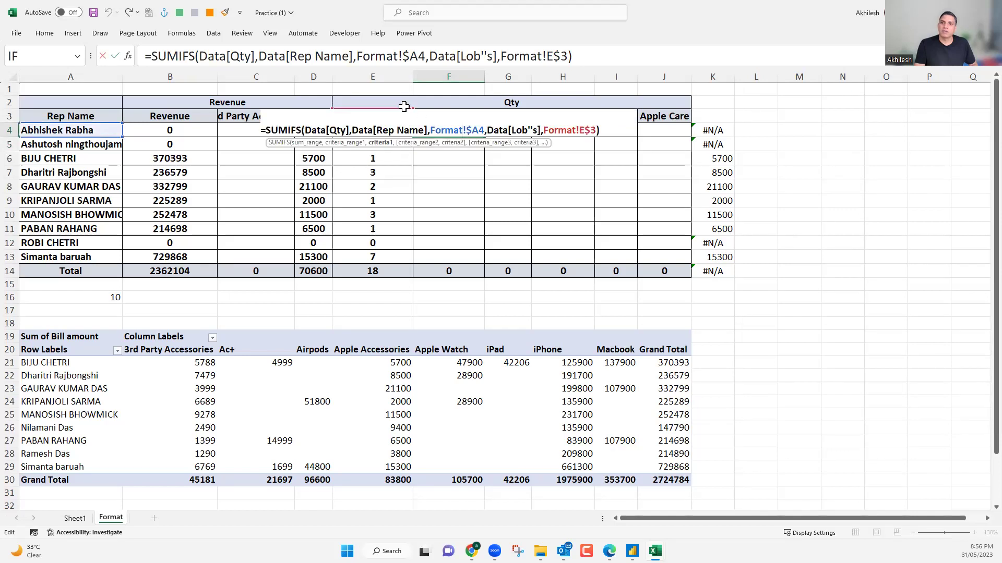
left_click_drag(405, 108, 440, 113)
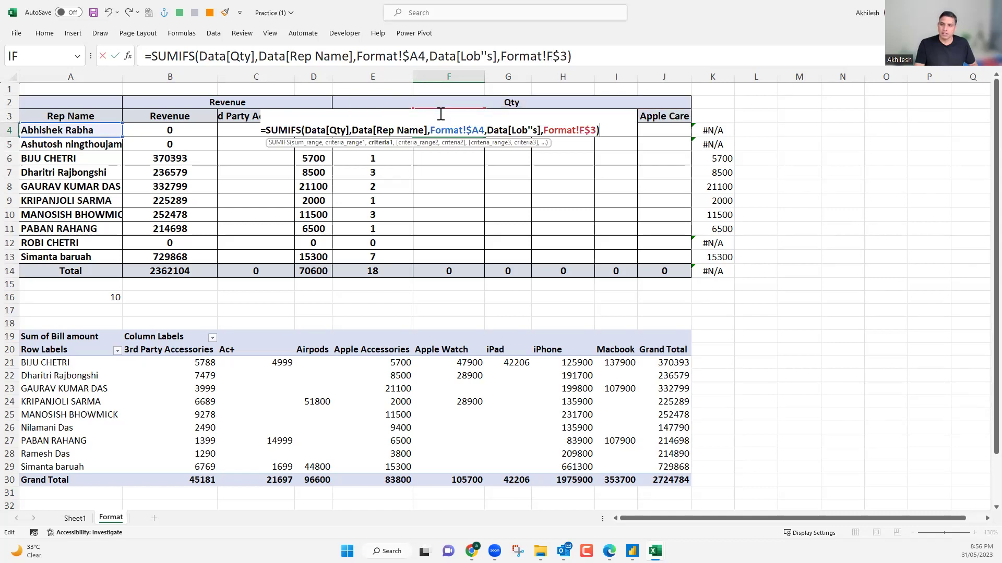
key("Return")
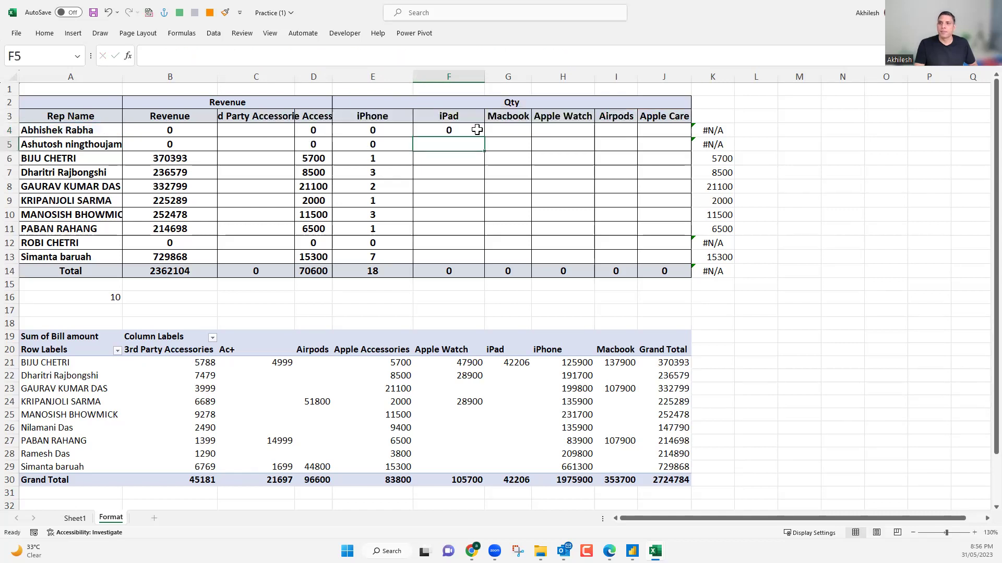
Fill the iPad formula down F4:F13 and check the F6 result.
left_click(477, 130)
left_click_drag(484, 136, 483, 264)
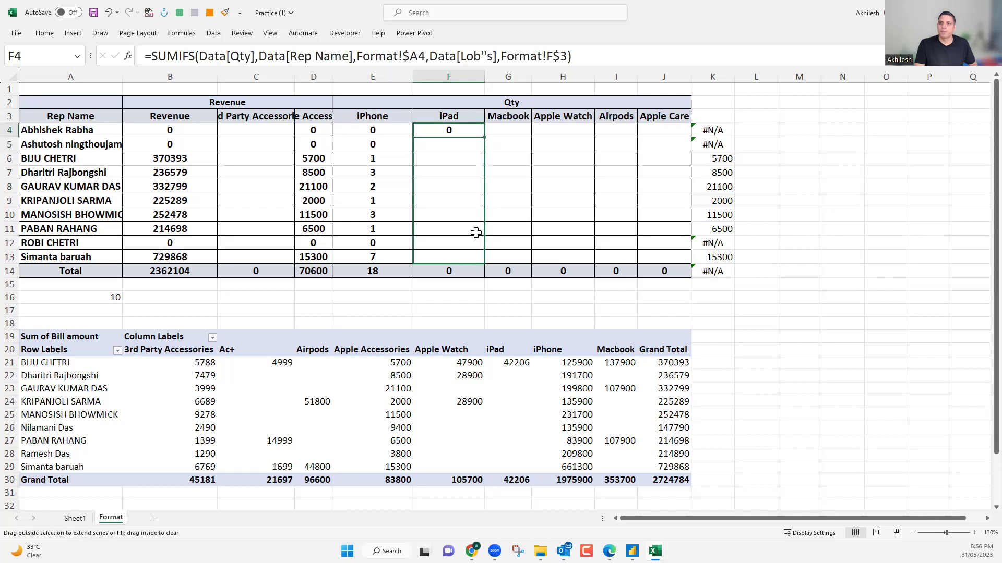
left_click(460, 159)
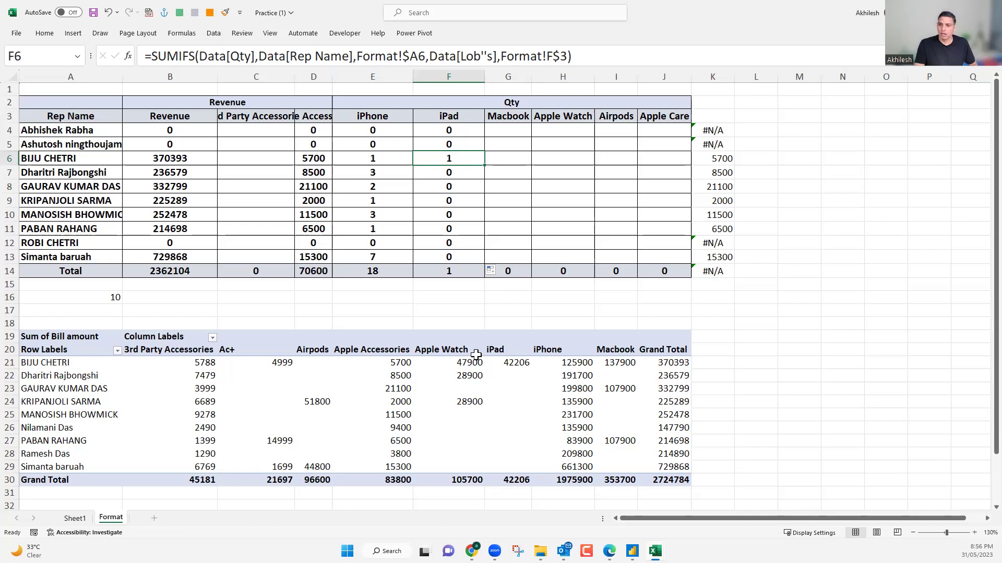
left_click(511, 364)
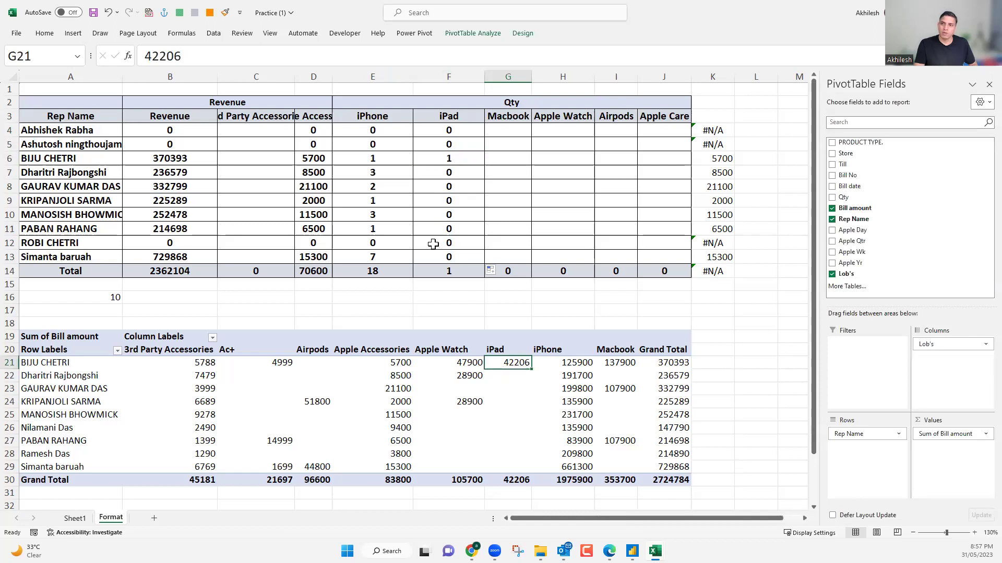
left_click(462, 128)
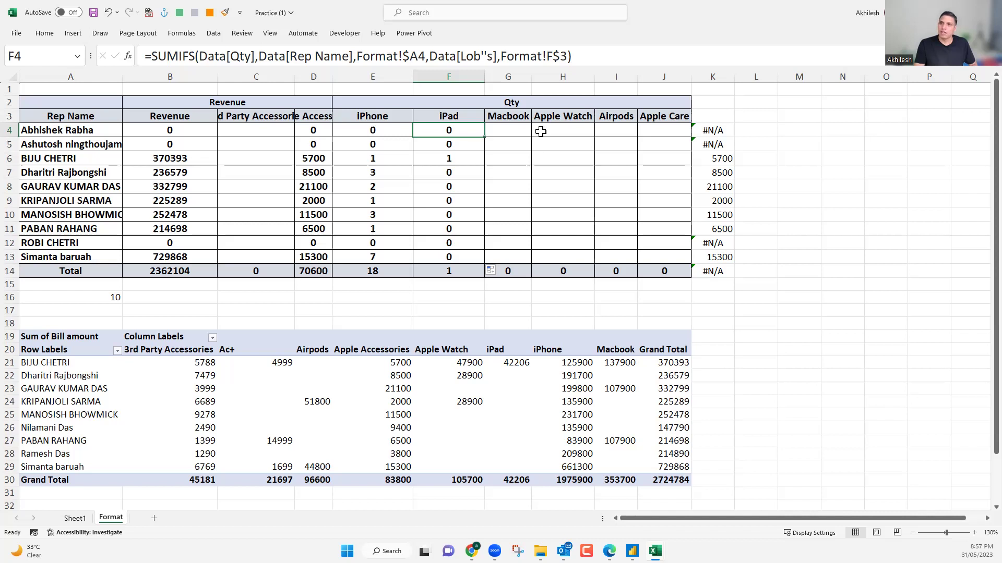
key("Right")
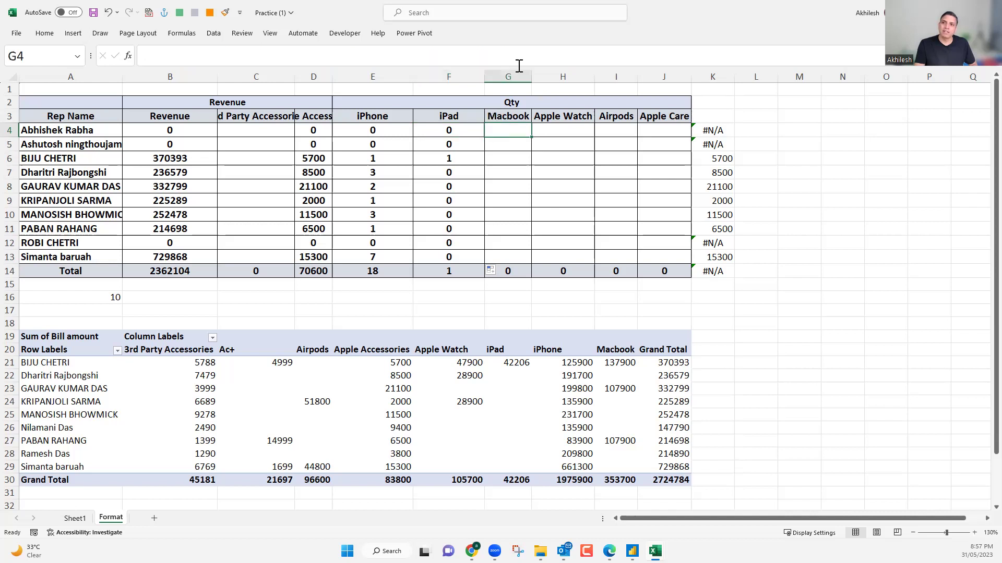
key("Left")
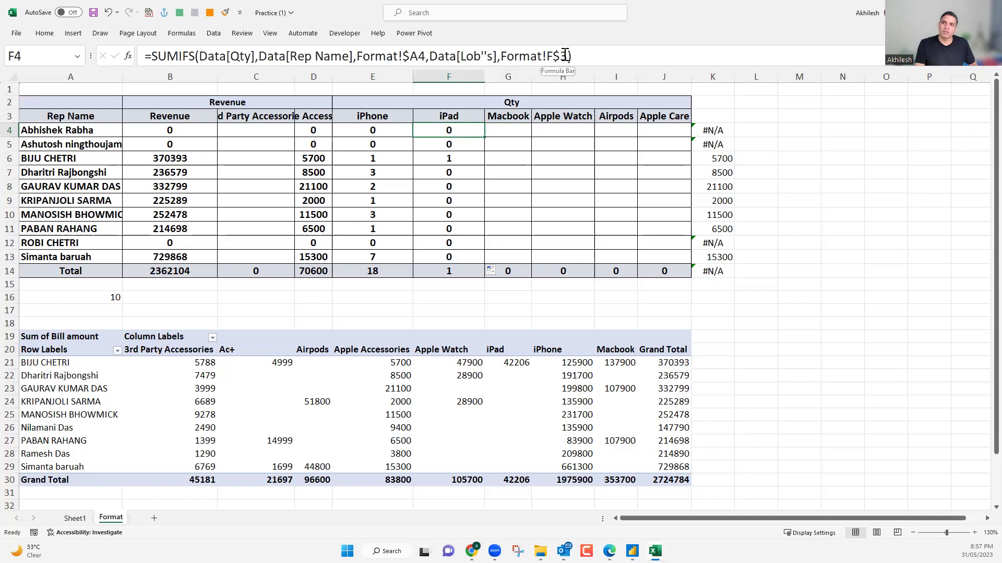
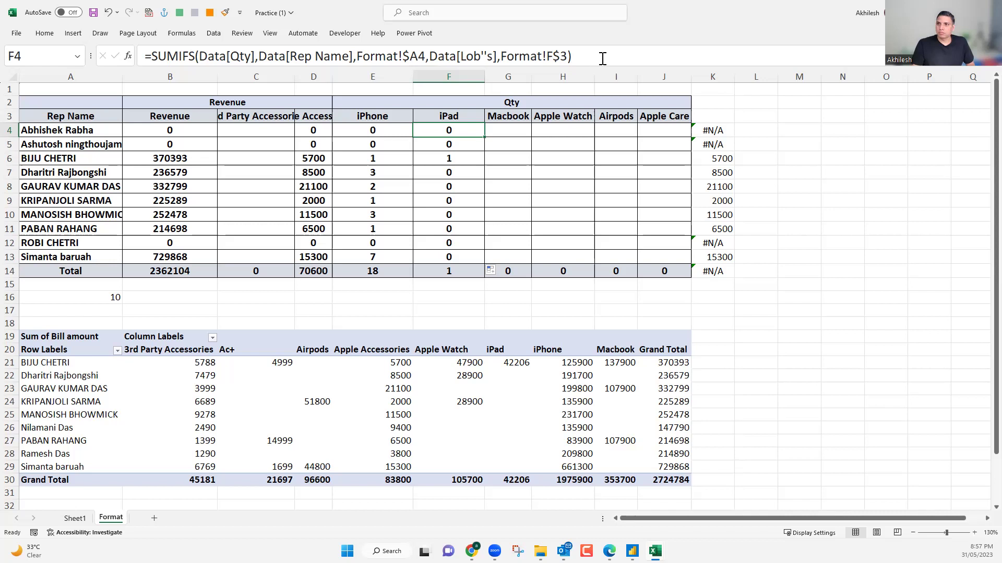
Copy F4's SUMIFS formula into the Apple Watch cell H4.
key("F2")
key("shift+Home")
key("ctrl+c")
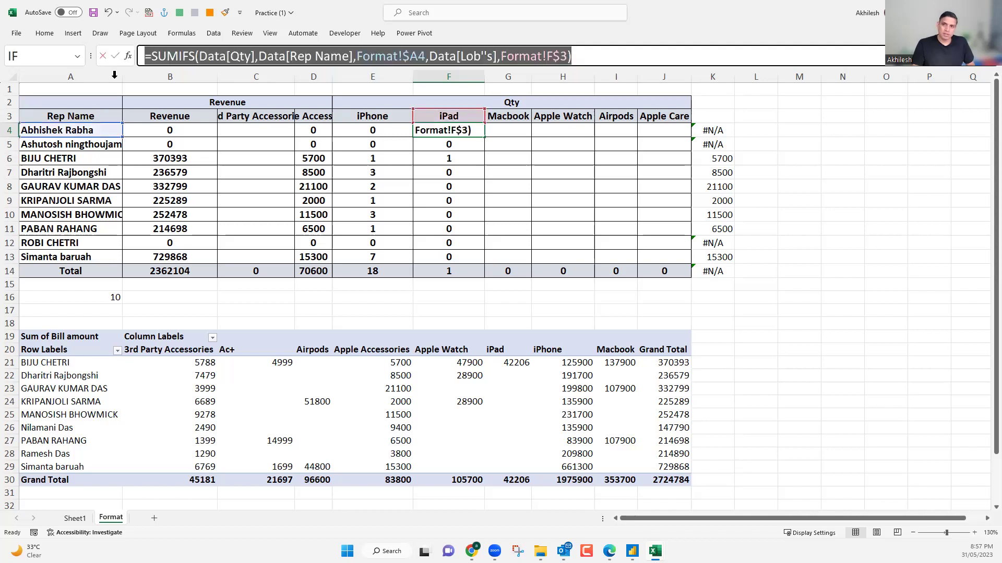
key("Escape")
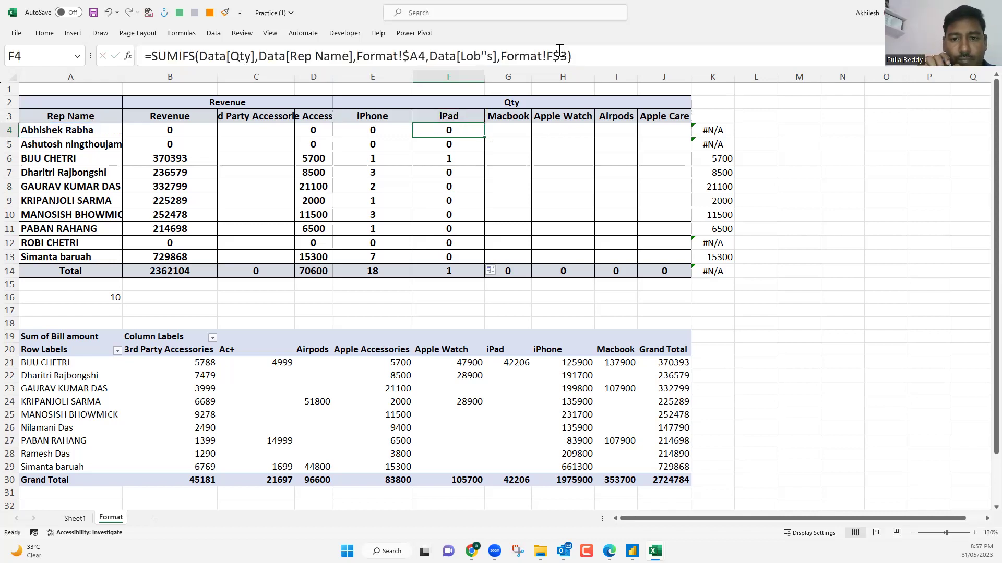
key("Right")
key("Right")
key("ctrl+v")
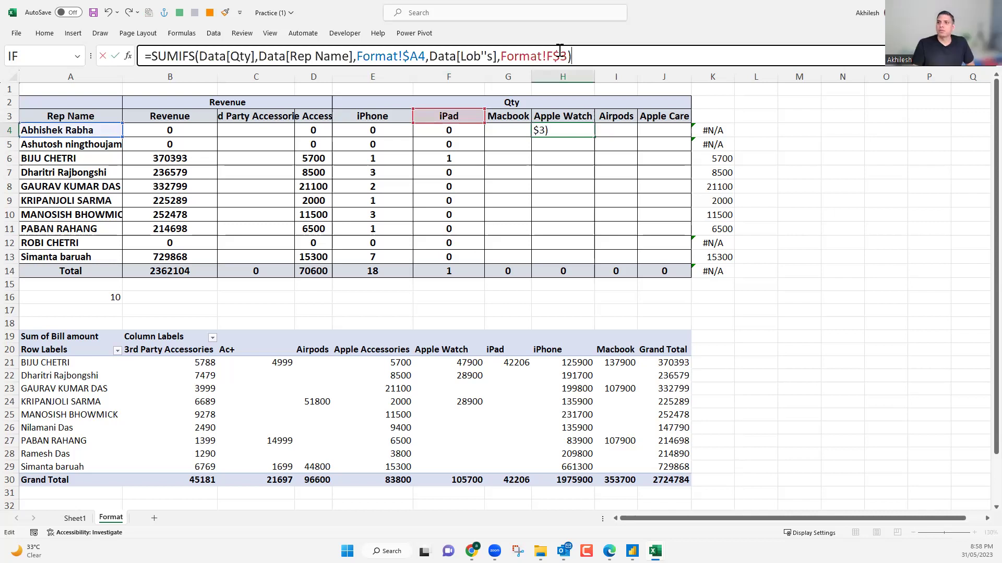
key("Return")
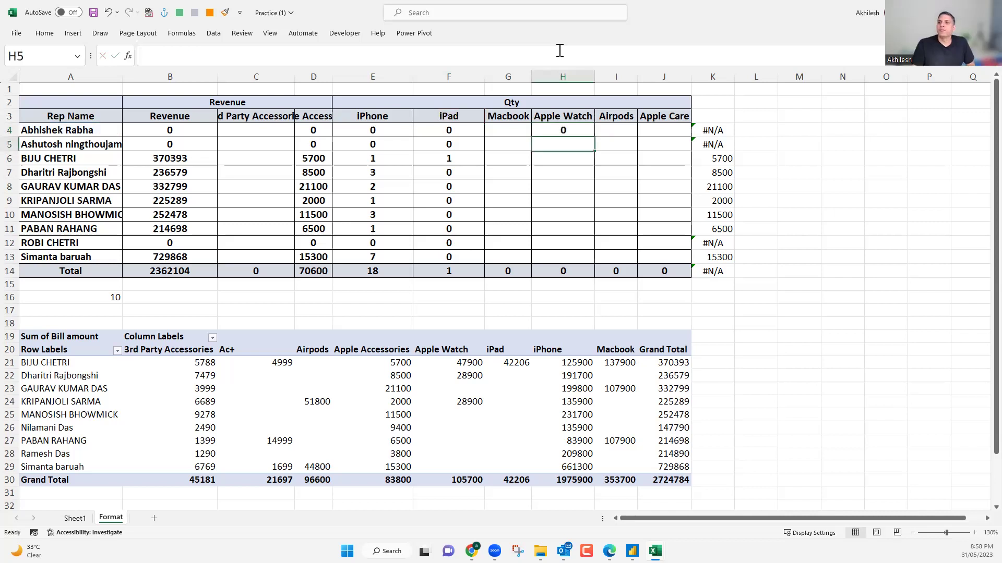
Change H4's header reference to Format!H$3 and fill the formula down to H13.
left_click(580, 131)
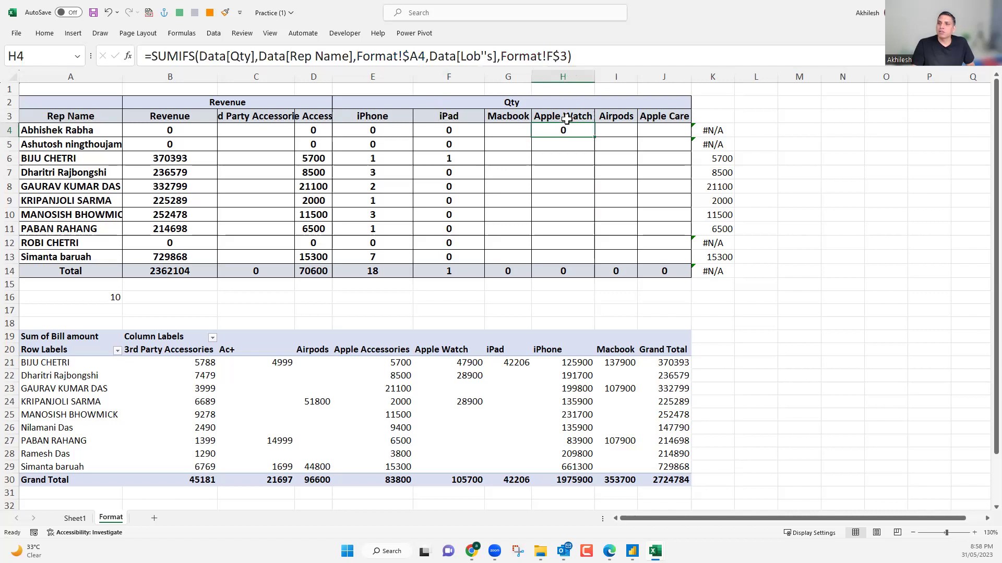
double_click(554, 56)
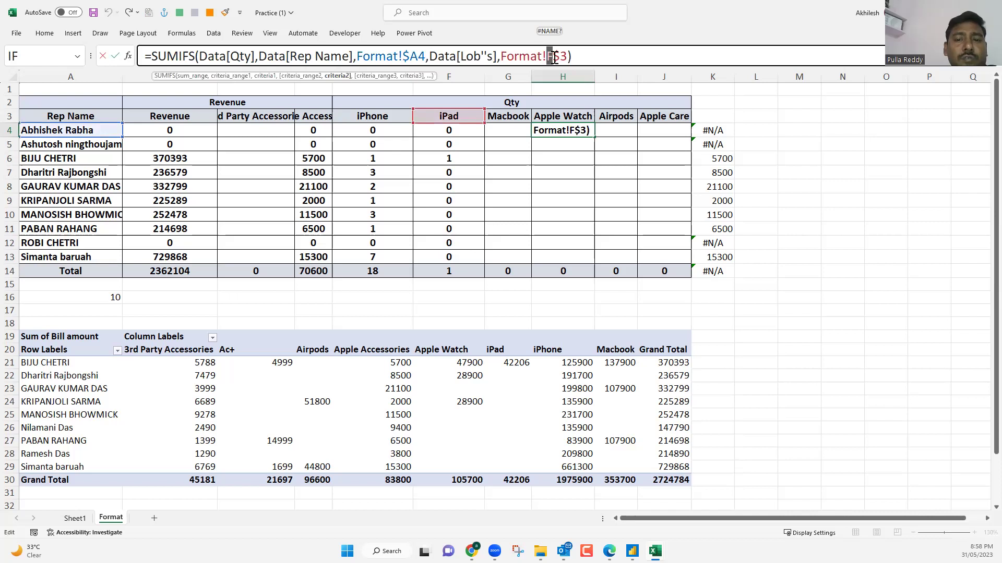
key("Return")
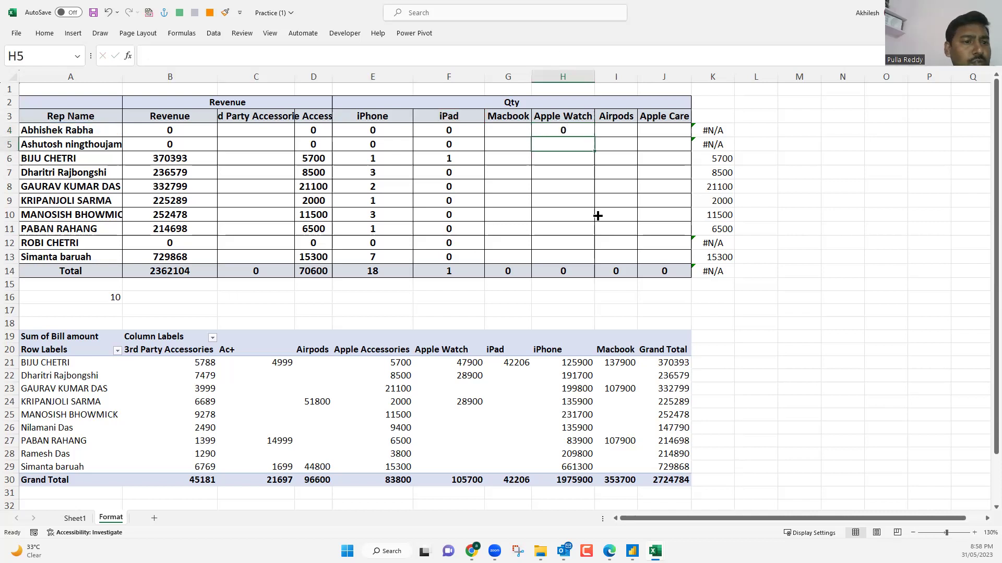
key("Up")
left_click_drag(594, 136, 594, 257)
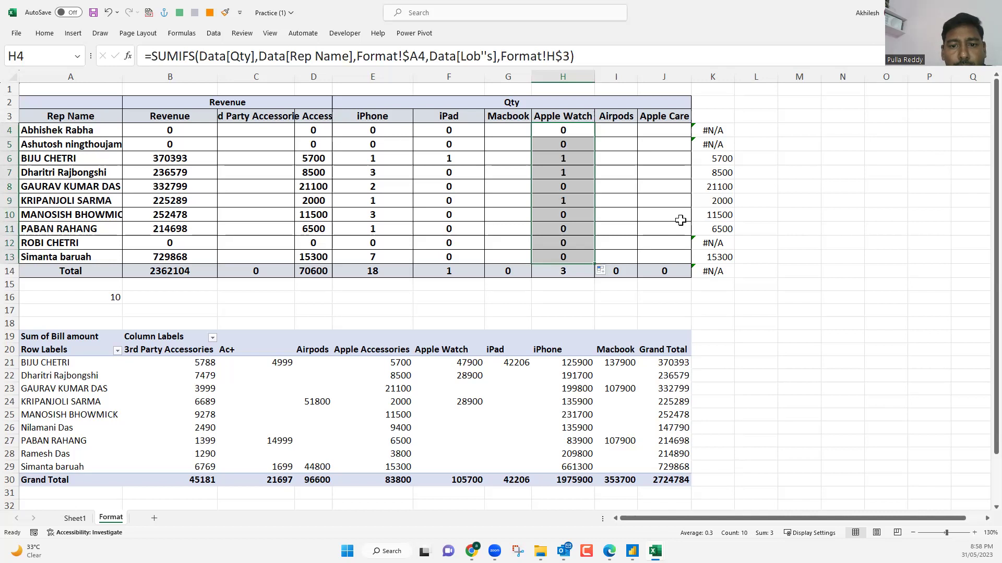
Compare the pivot's Apple Watch values against summary cells H6, H7 and H9.
left_click(468, 366)
left_click(469, 377)
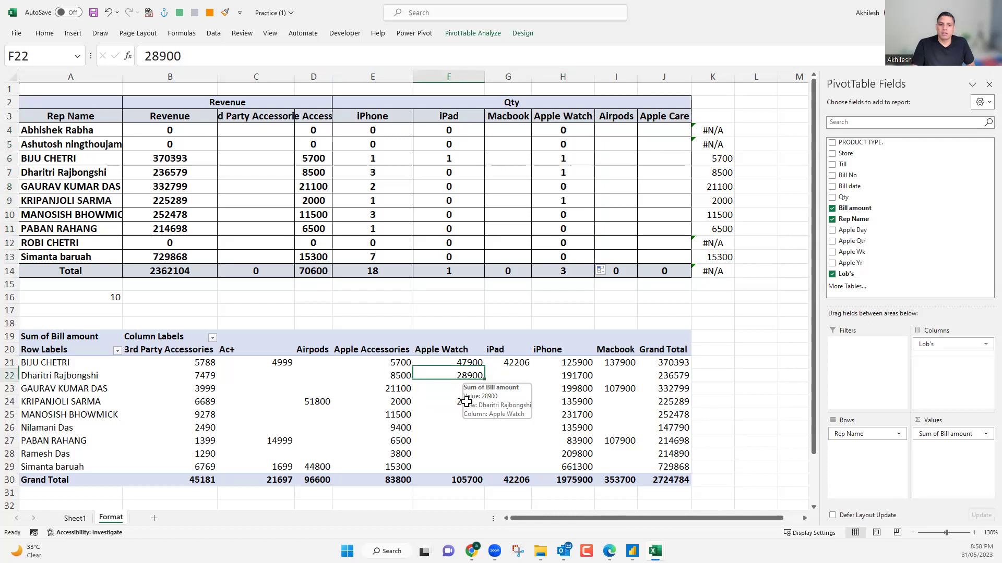
left_click(466, 403)
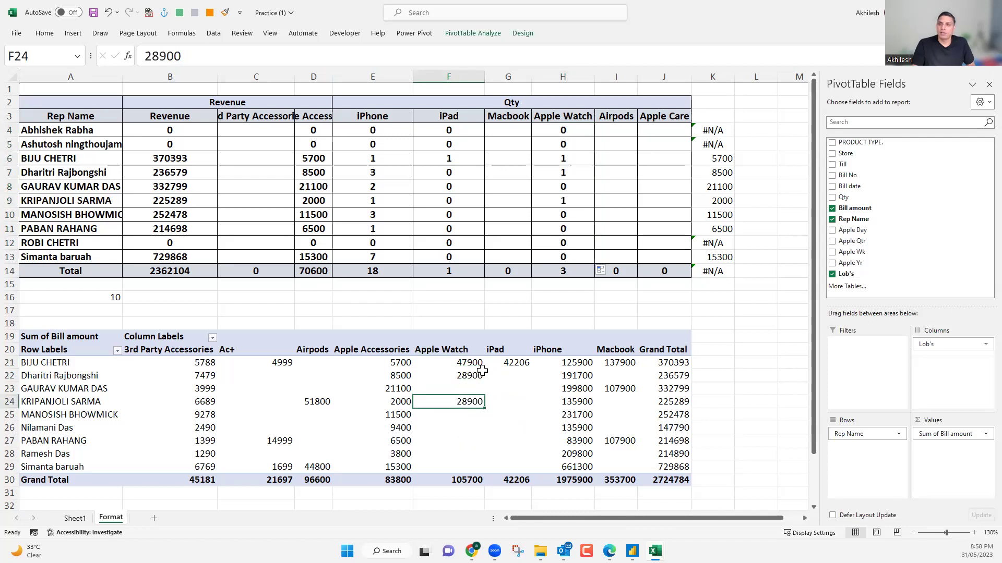
left_click(572, 161)
left_click(571, 173)
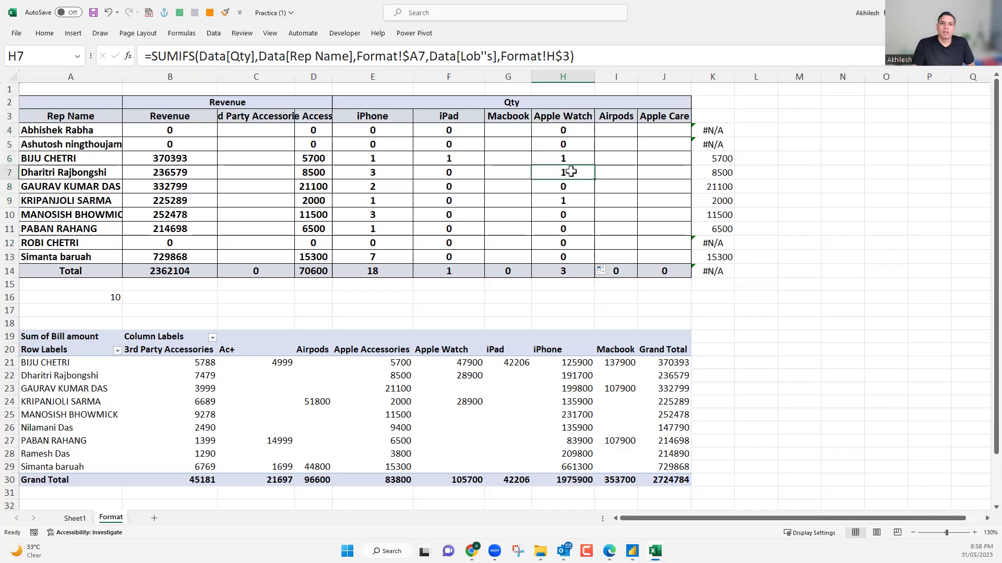
left_click(567, 201)
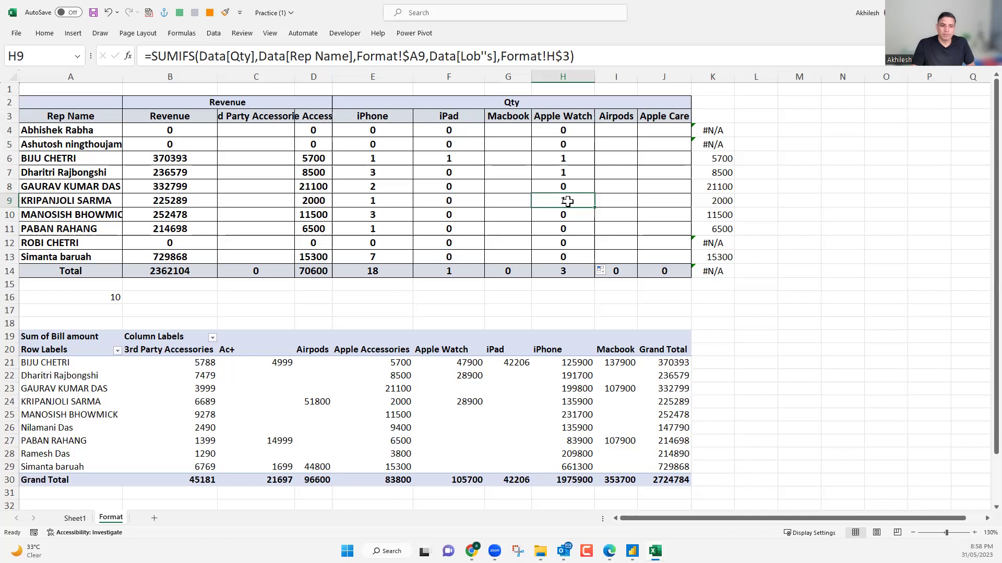
Replace Sum of Bill amount with Qty in the pivot values, then check rep counts.
left_click(344, 412)
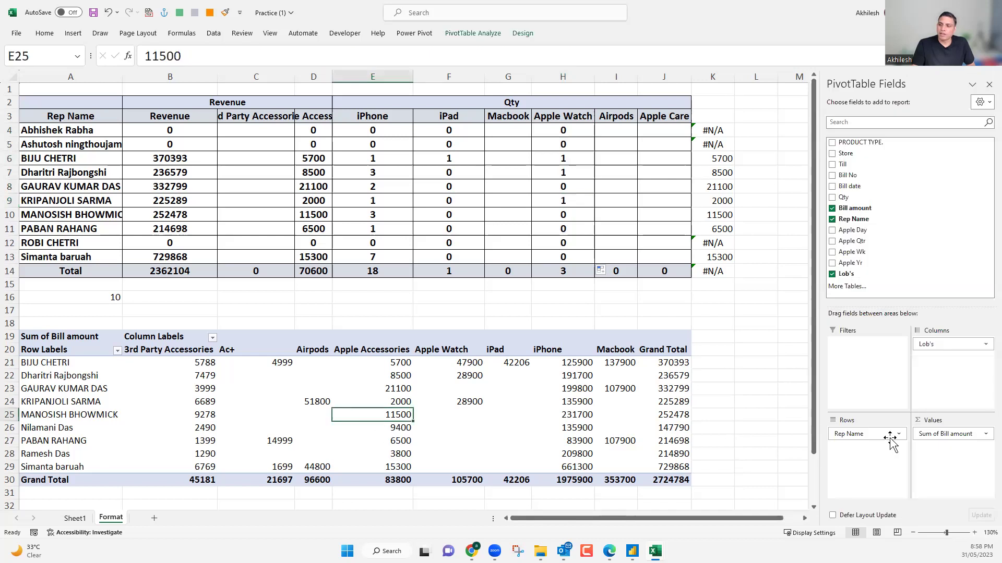
left_click_drag(944, 434, 755, 384)
left_click_drag(862, 199, 928, 464)
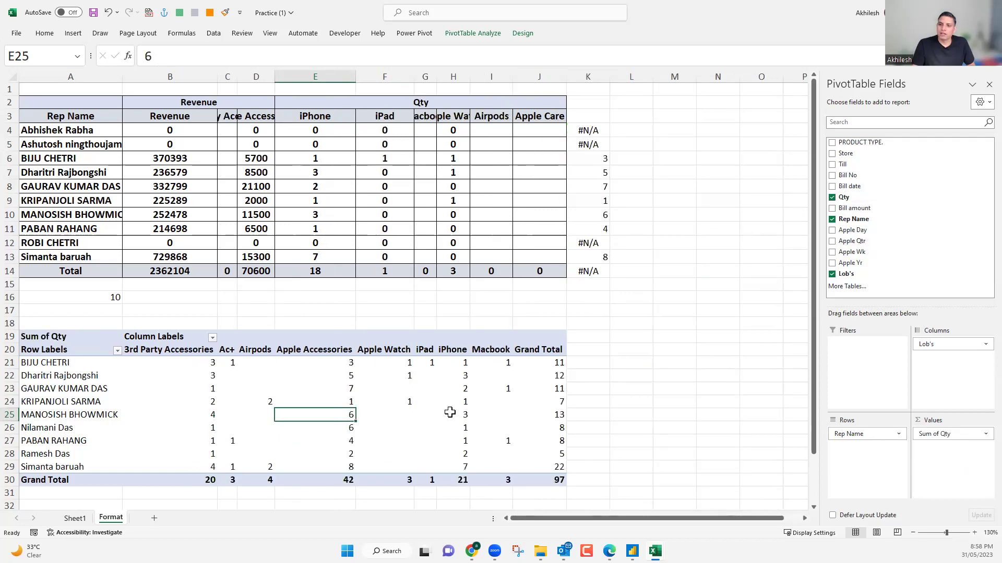
key("Right")
key("Right")
key("Right")
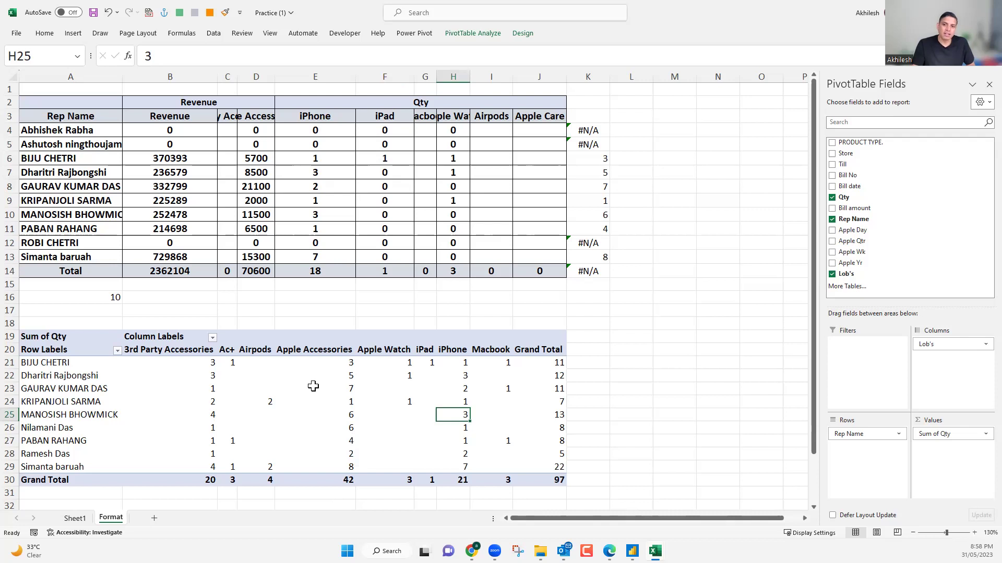
left_click(351, 399)
left_click_drag(80, 112, 471, 267)
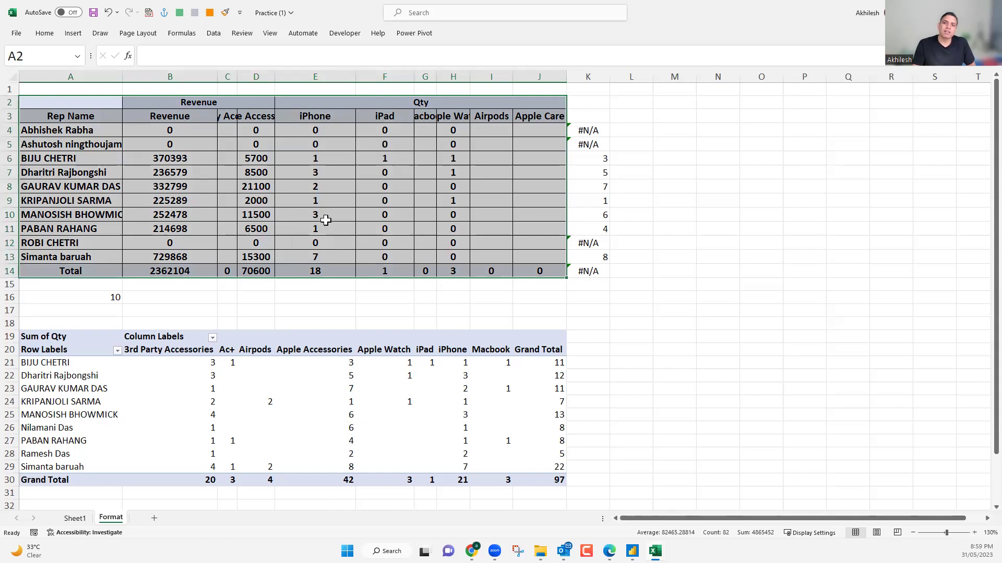
left_click(266, 391)
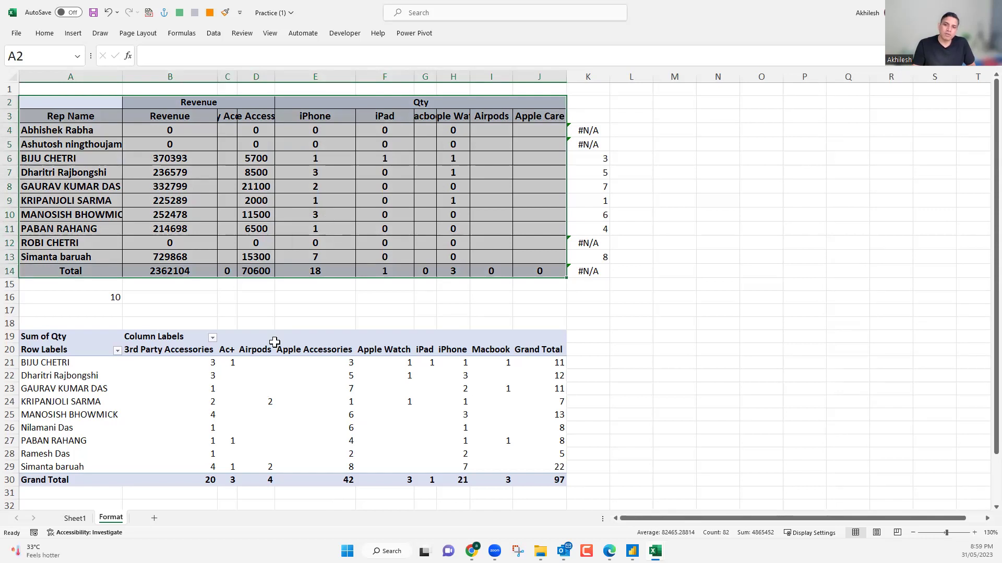
left_click(266, 143)
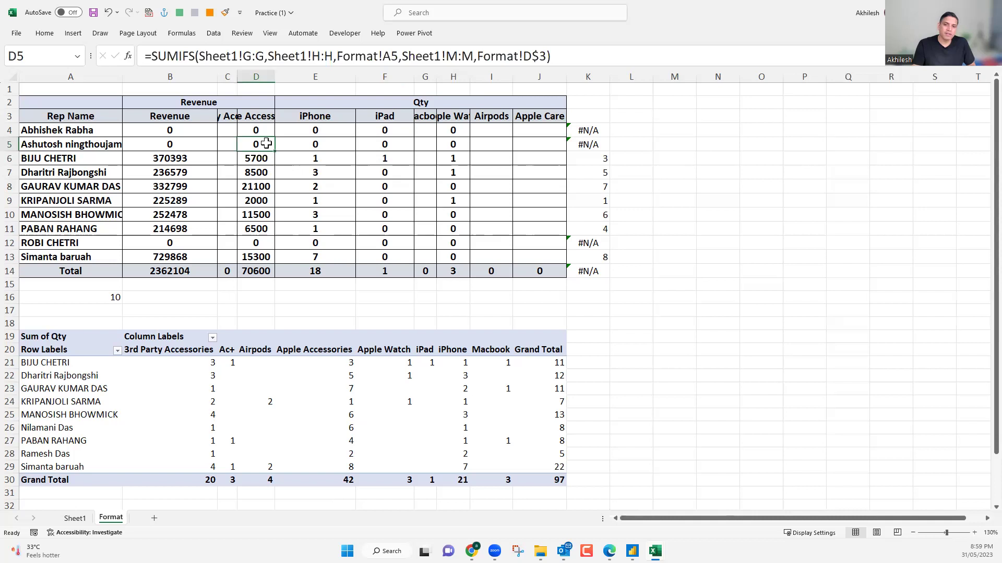
mouse_move(88, 339)
left_mouse_down()
mouse_move(194, 387)
mouse_move(520, 483)
left_mouse_up()
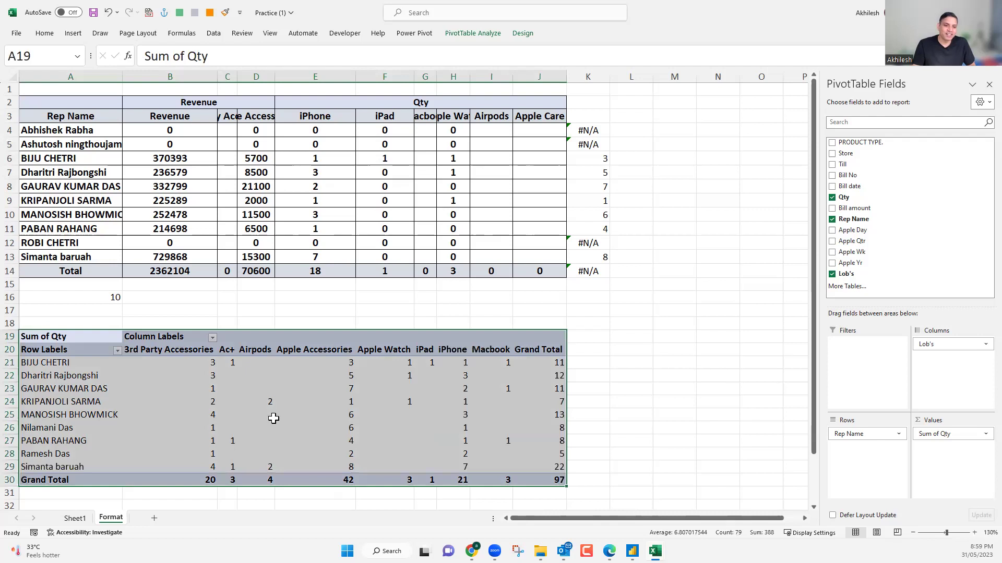
scroll(261, 292, "down", 4)
left_click(261, 268)
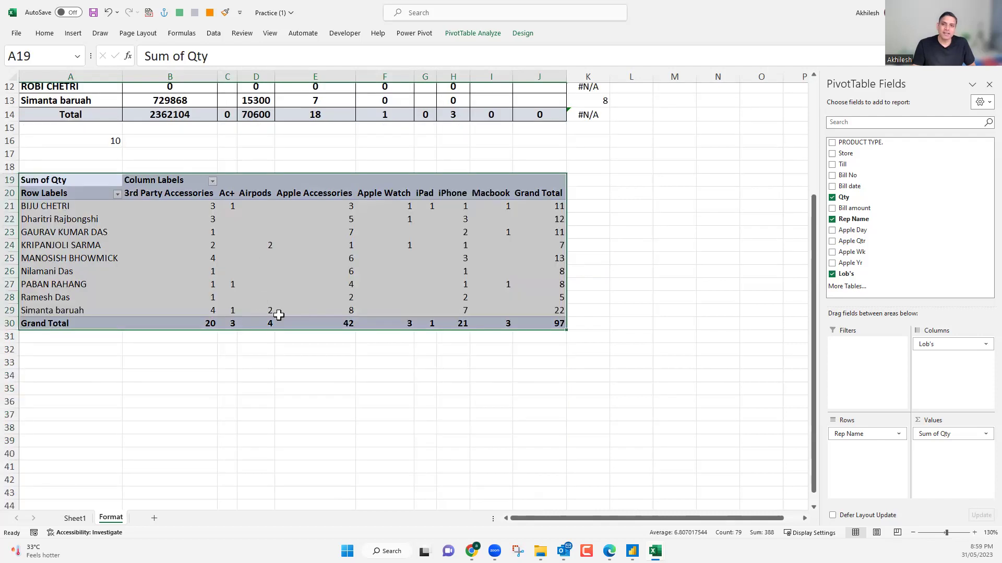
scroll(280, 290, "down", 1)
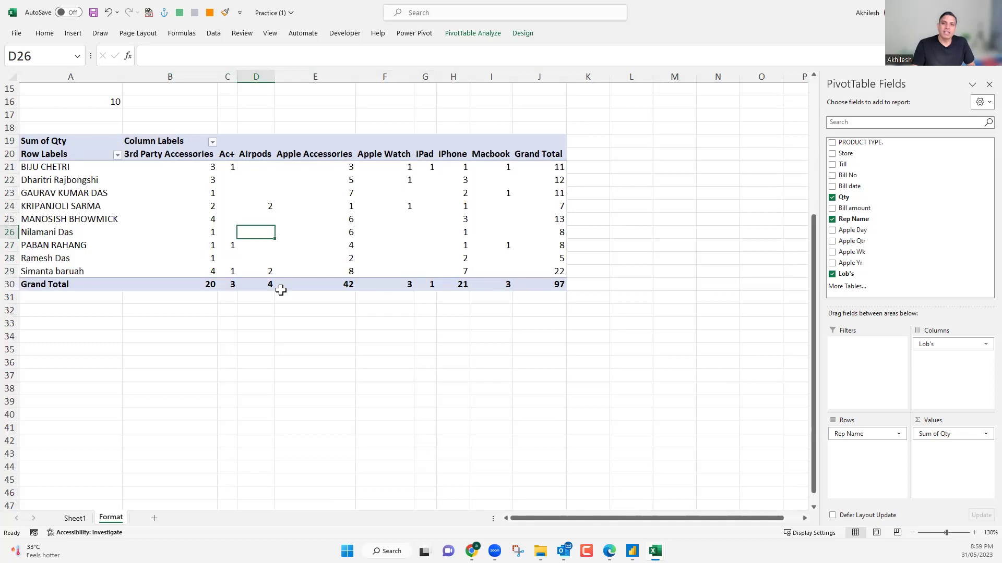
key("Up")
key("Up")
key("Up")
key("Right")
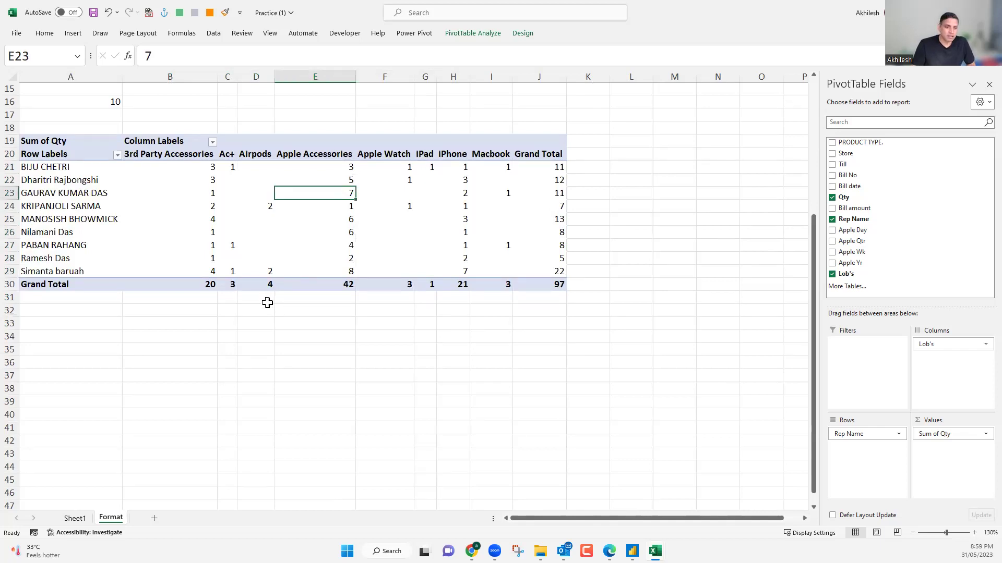
scroll(291, 174, "up", 2)
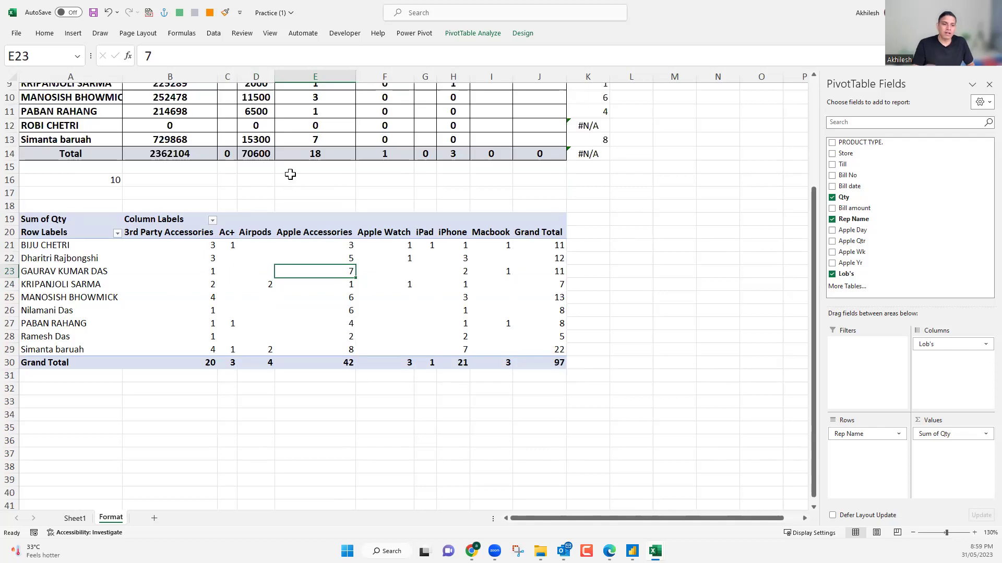
scroll(291, 174, "up", 3)
left_click(290, 174)
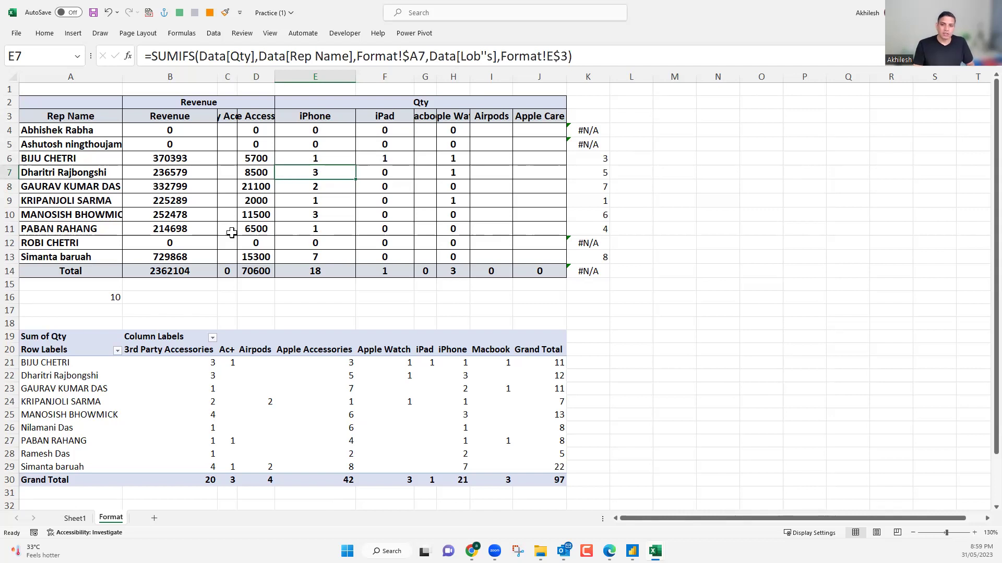
left_click(226, 425)
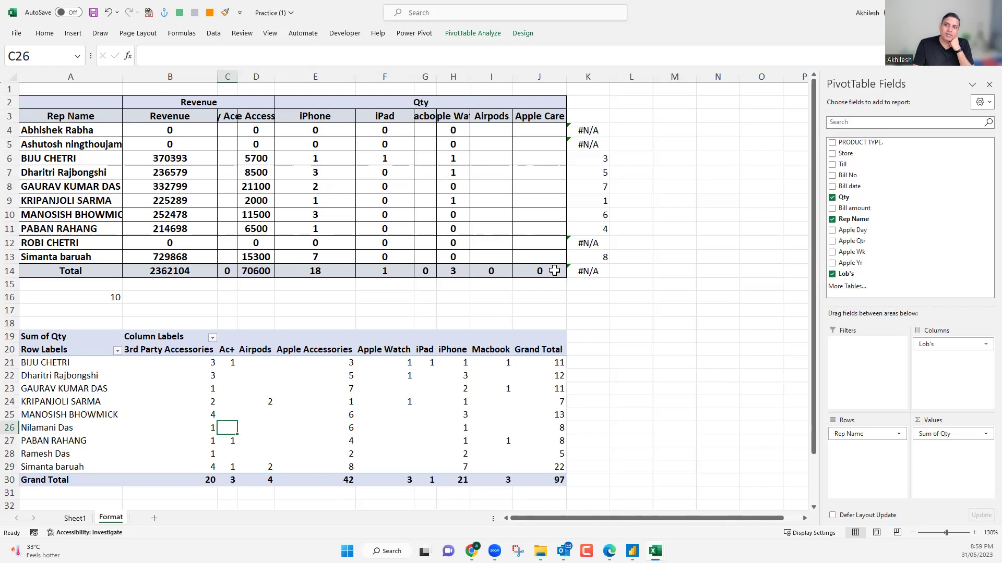
left_click(598, 72)
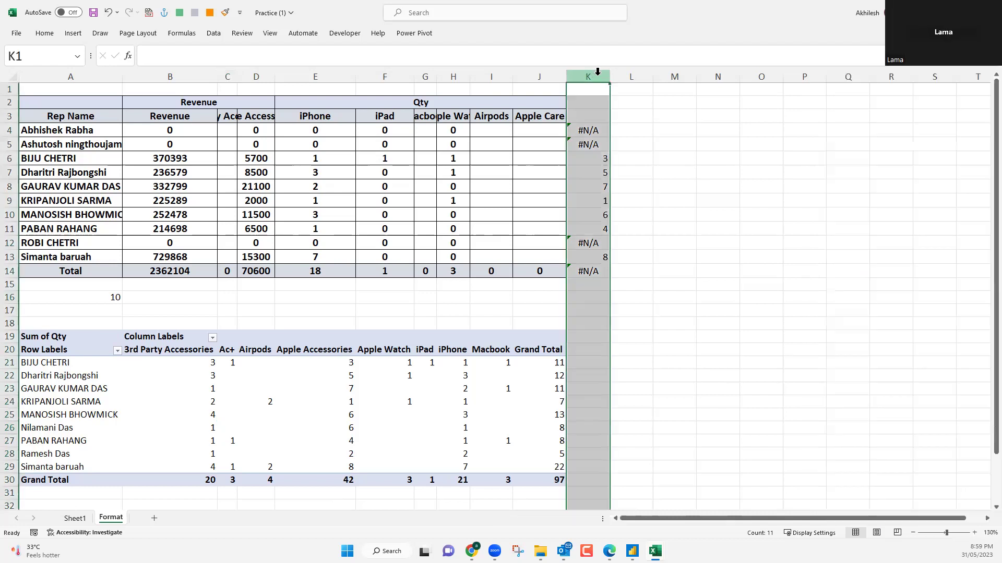
left_click(300, 210)
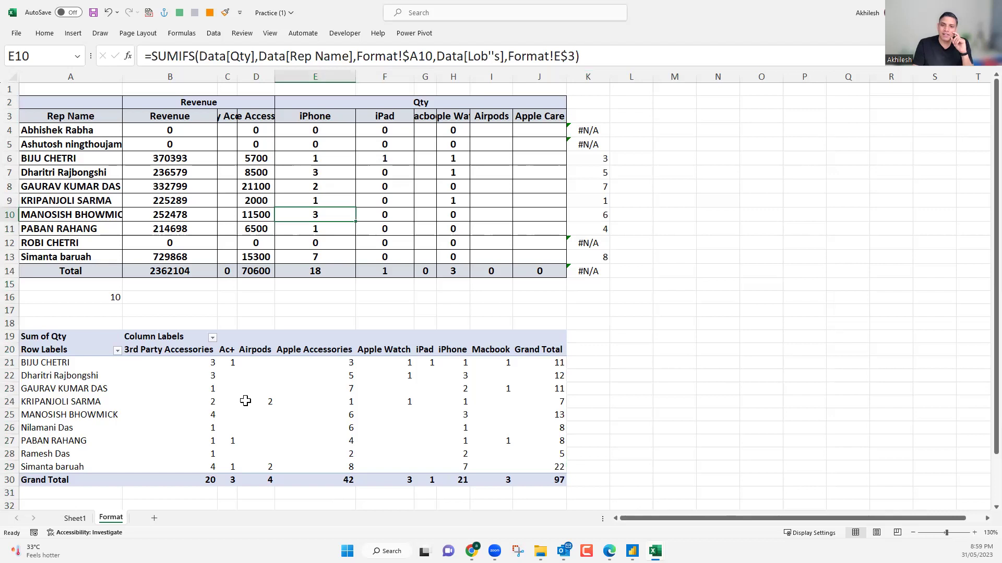
scroll(243, 405, "down", 2)
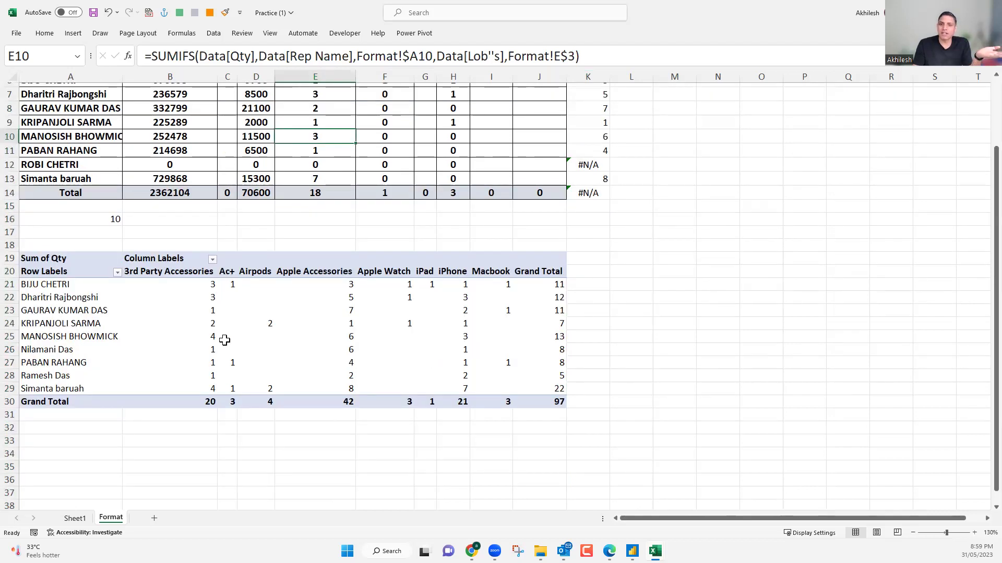
scroll(320, 387, "up", 2)
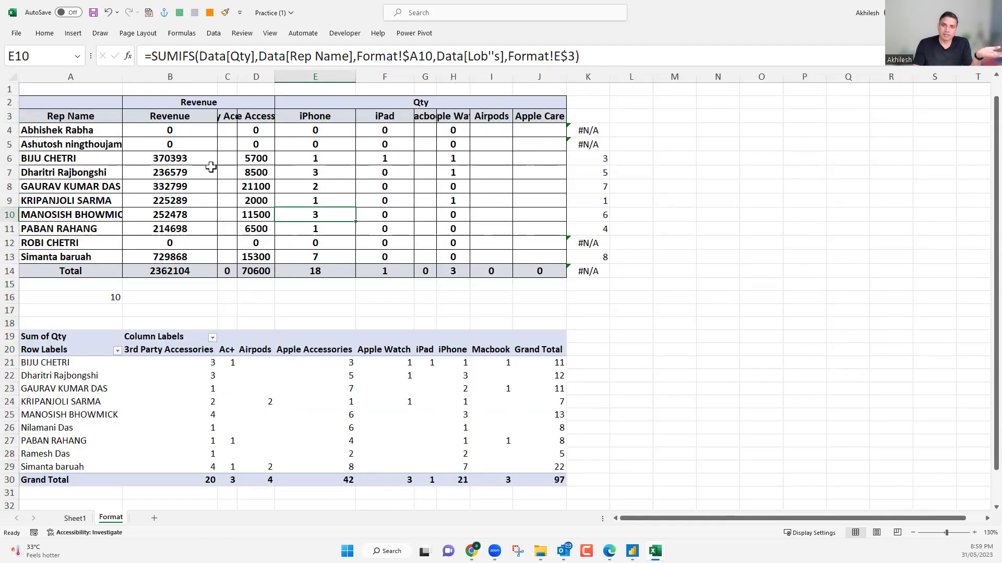
left_click(208, 164)
left_click_drag(228, 77, 256, 77)
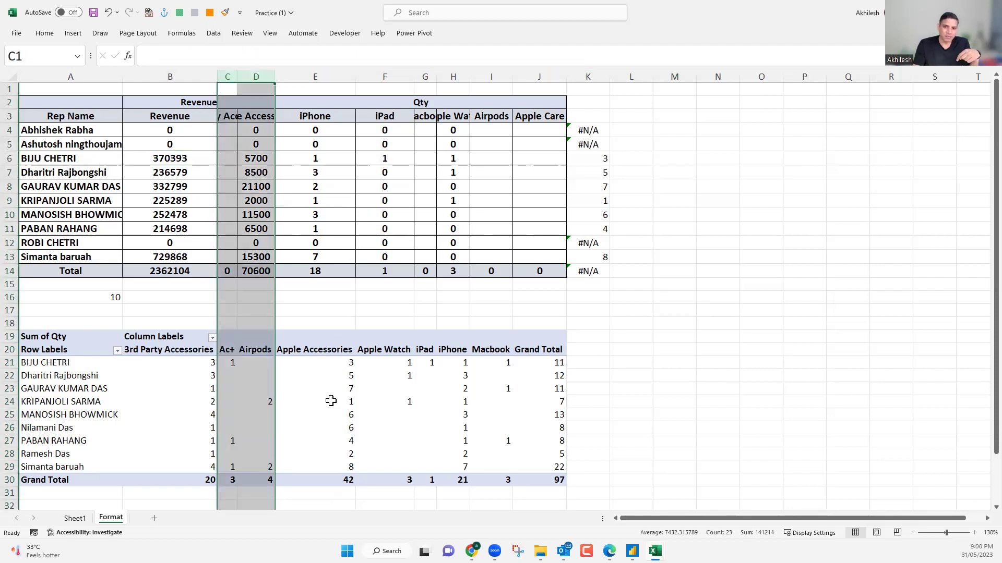
left_click(398, 403)
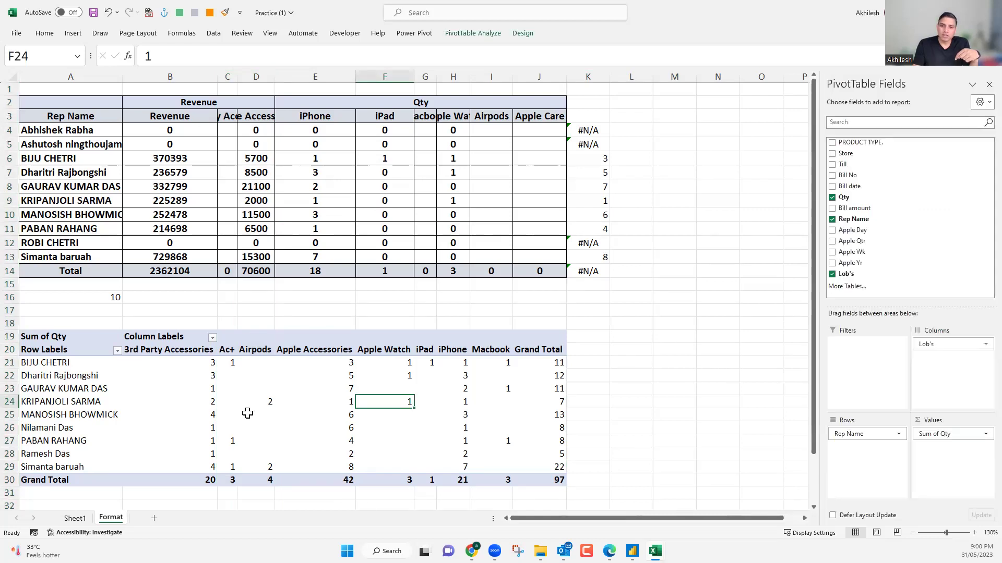
key("Left")
key("Left")
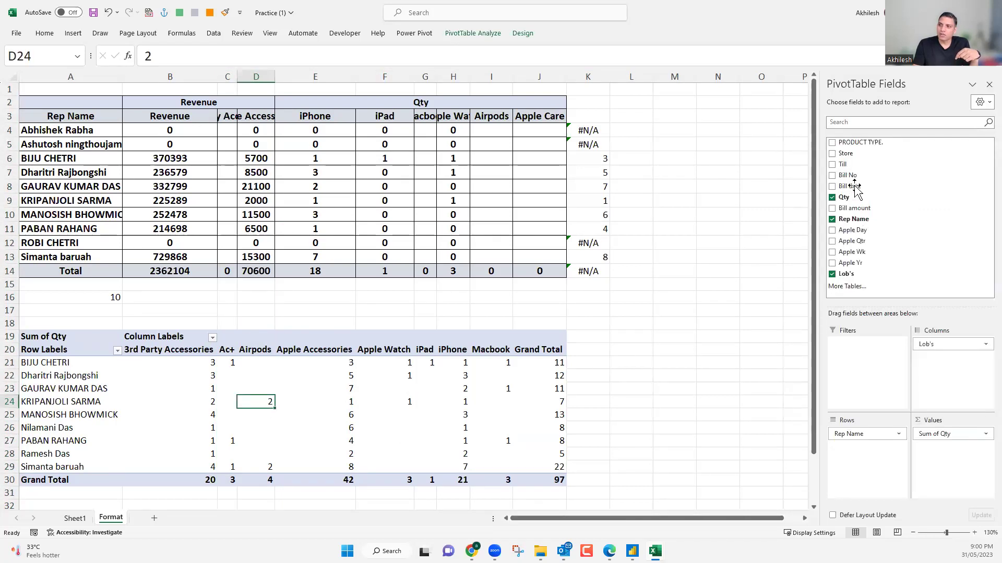
right_click(858, 187)
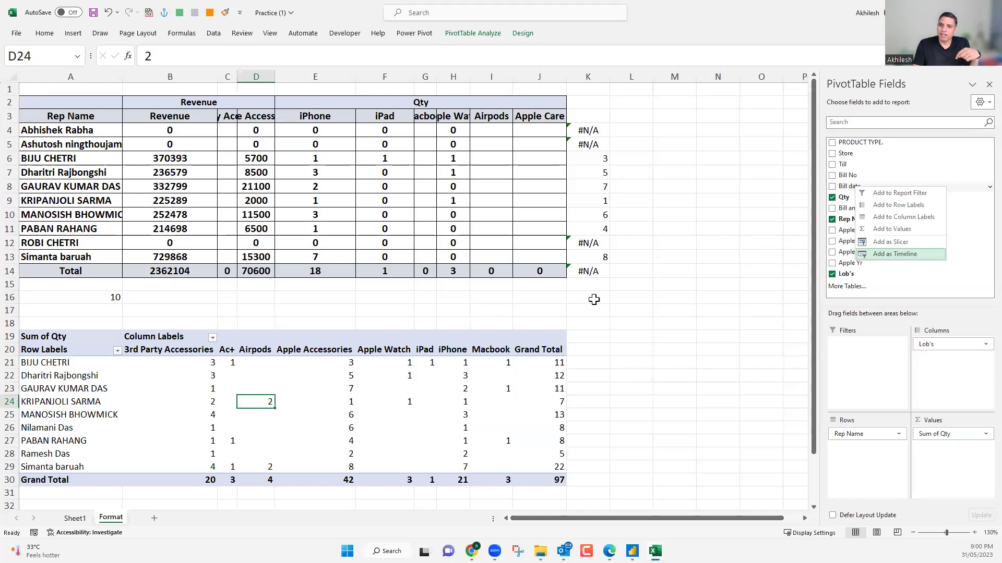
left_click(893, 260)
left_click_drag(386, 263, 514, 184)
left_click(509, 245)
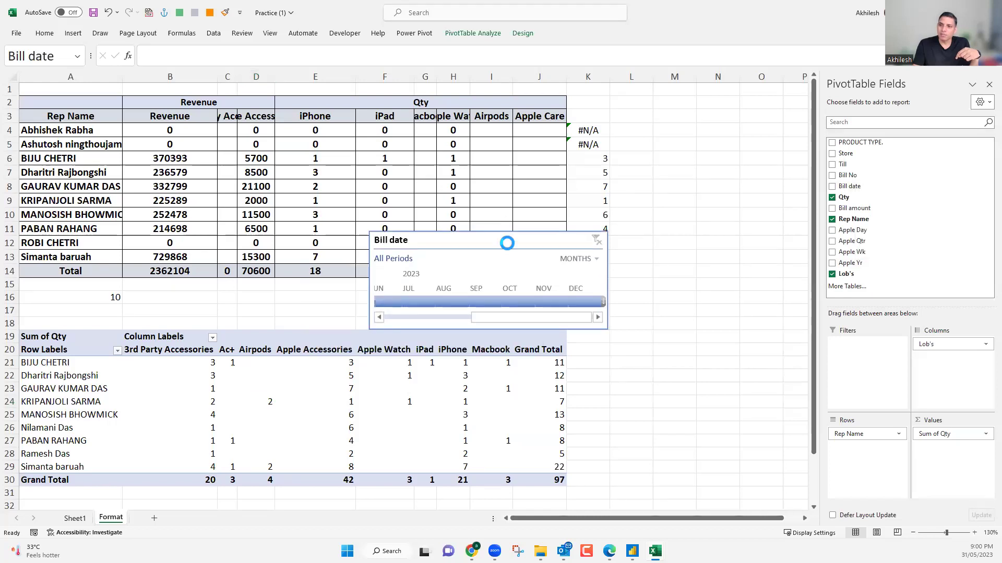
left_click(479, 247)
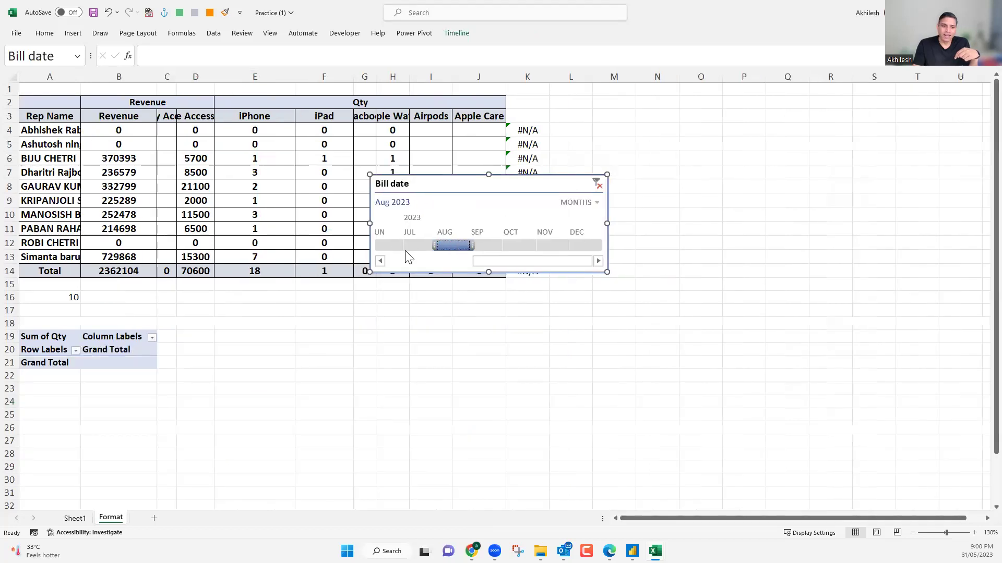
left_click(597, 184)
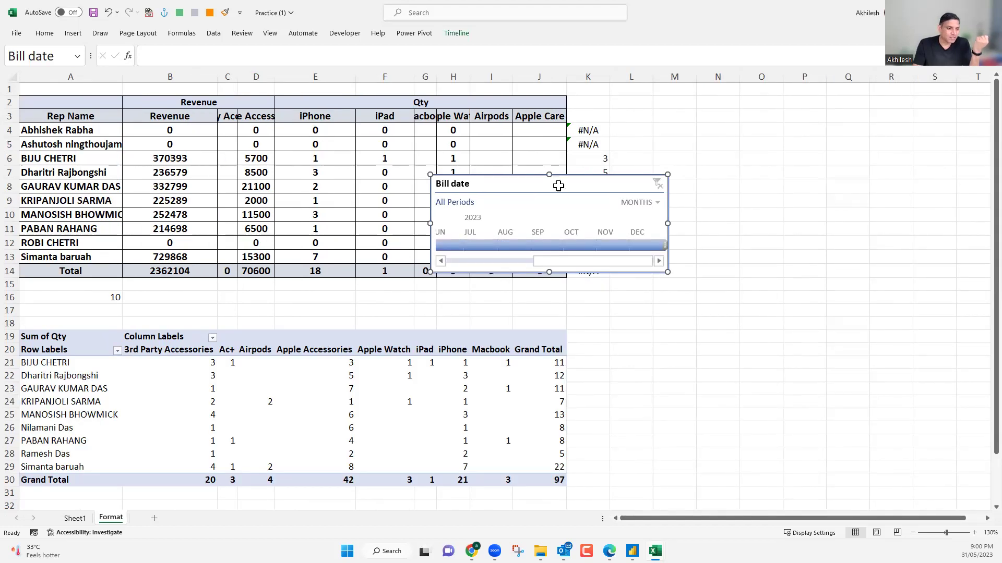
key("Delete")
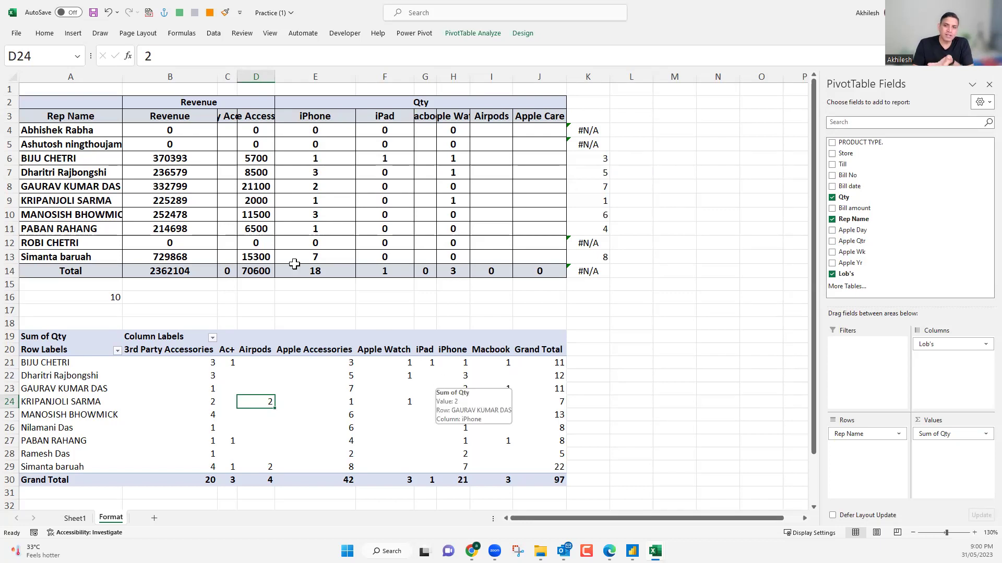
Review the SUMIFS formula in E10 and pivot values at E22 and E18.
left_click(293, 215)
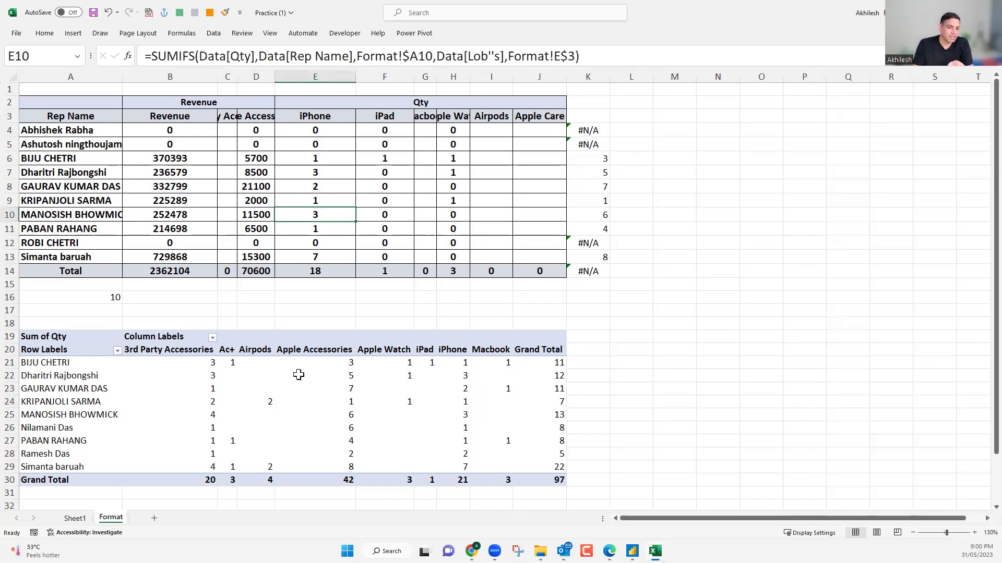
left_click(299, 374)
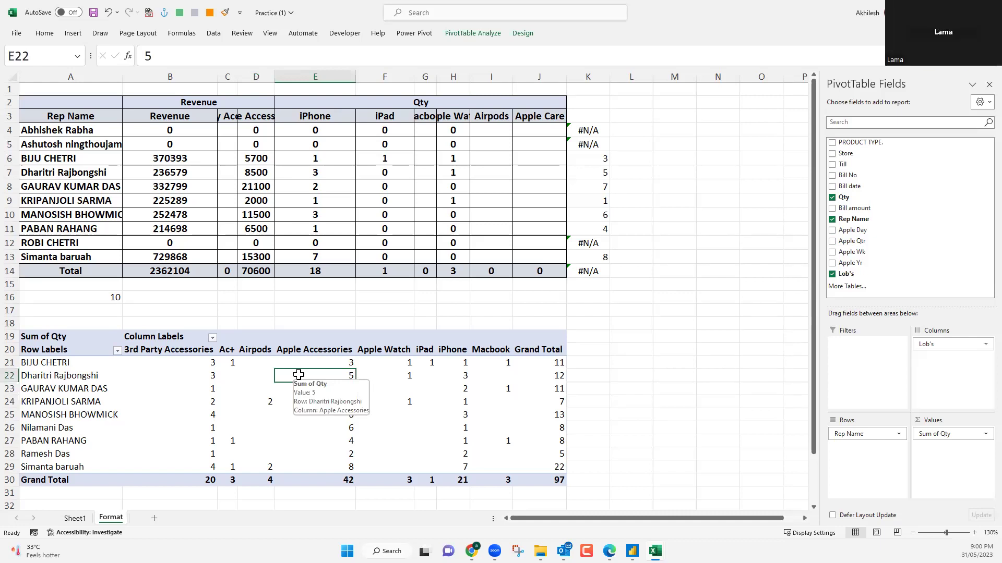
left_click(303, 327)
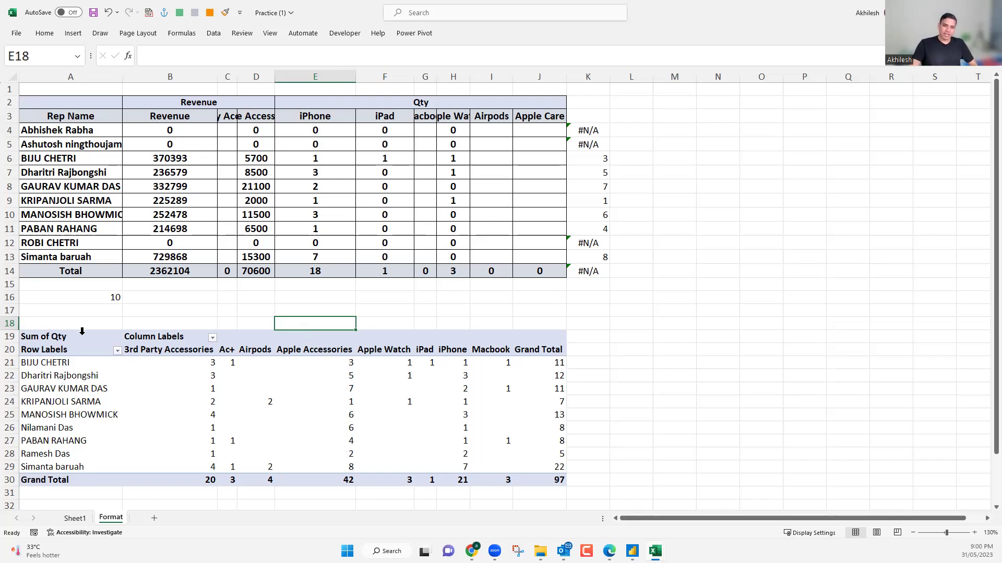
Select the entire Sum of Qty pivot table and copy it.
left_click(444, 467)
key("ctrl+a")
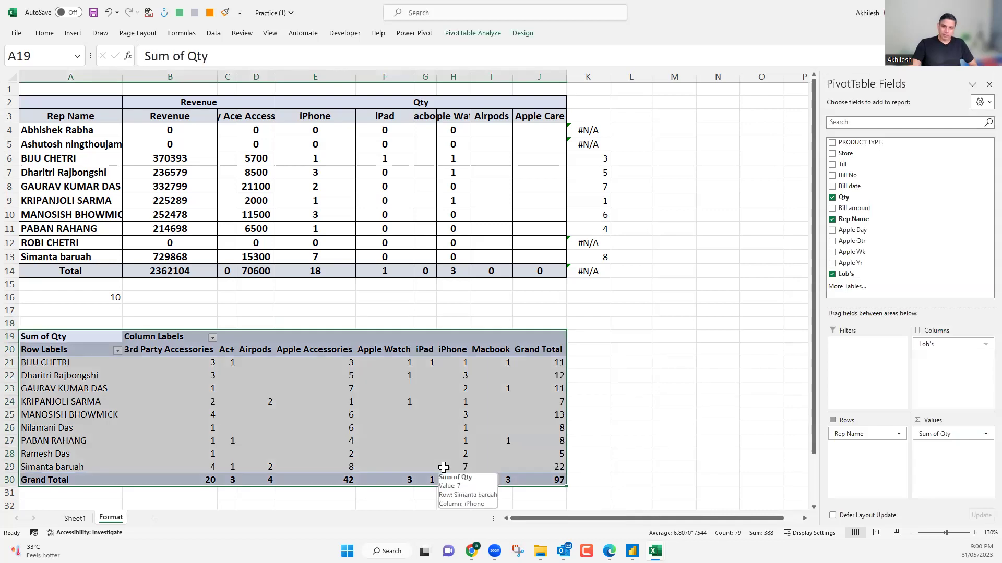
key("ctrl+c")
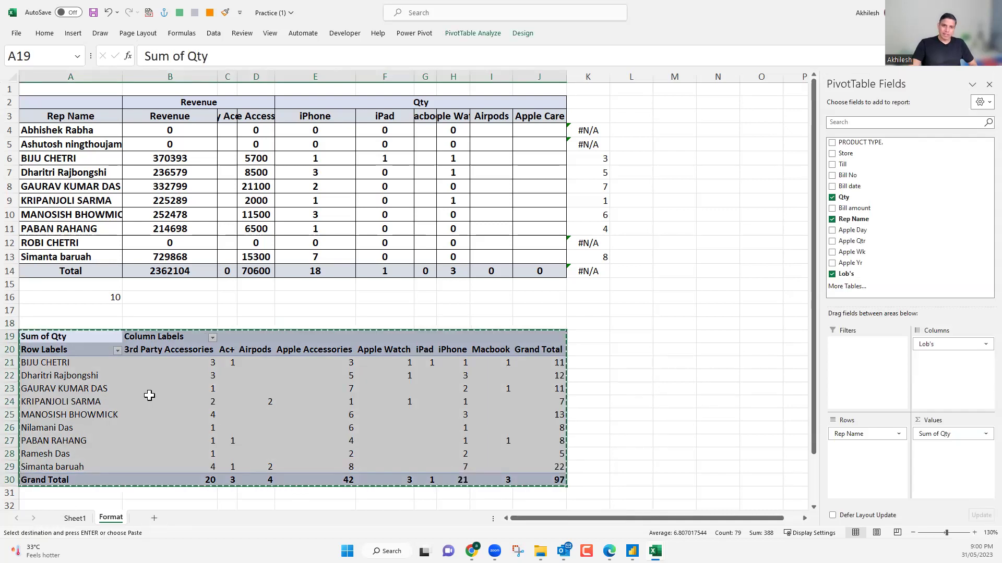
Paste the copied pivot at cell A1 of a new Sheet2.
left_click(154, 518)
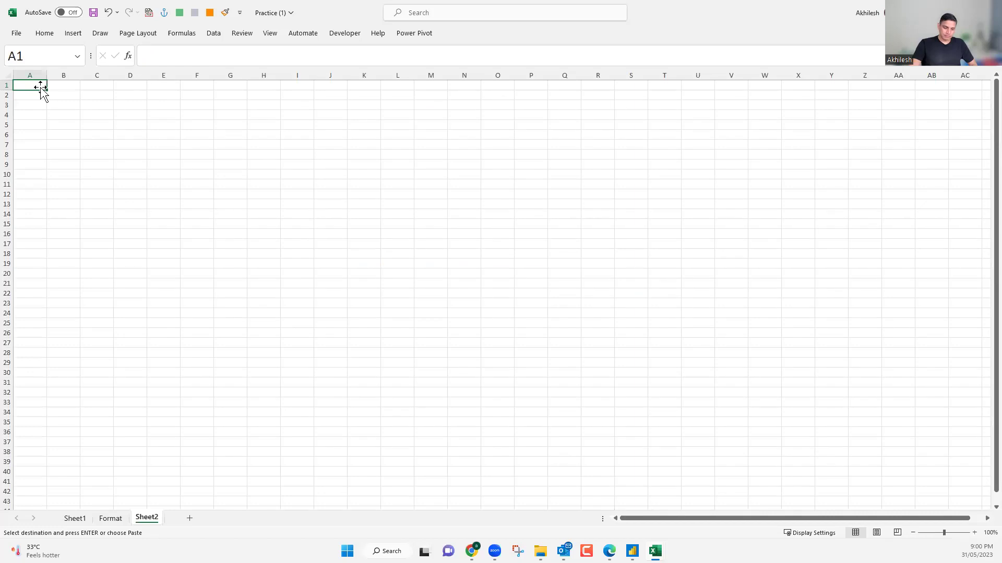
key("Return")
left_click(104, 234)
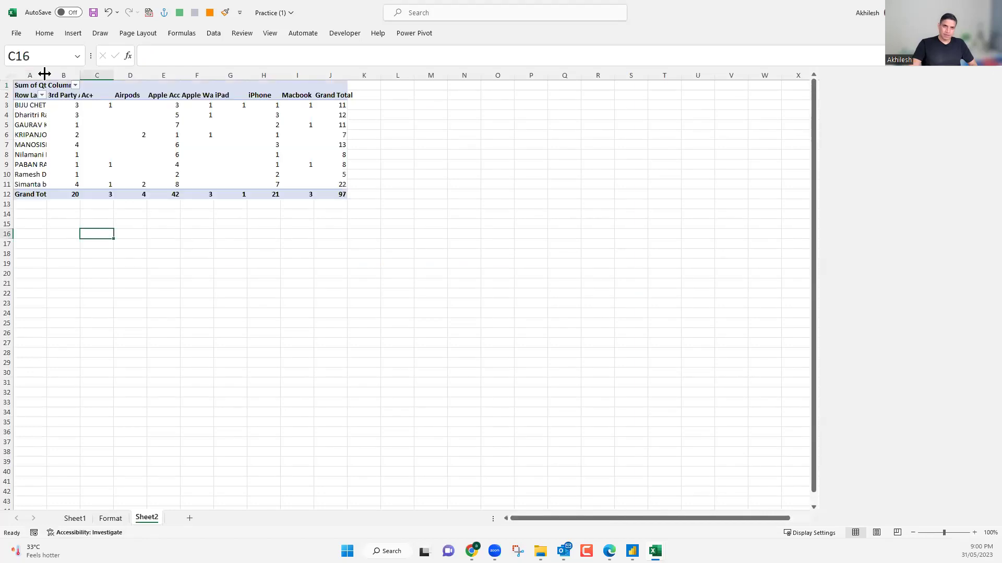
AutoFit columns A to J to fit rep names and headings, then return to Format.
double_click(47, 73)
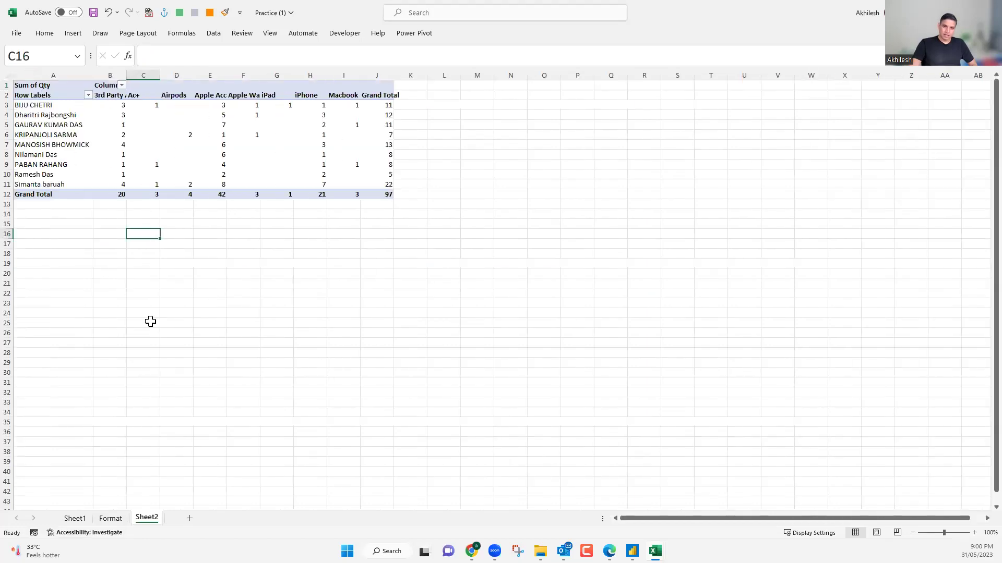
key("Left")
key("Down")
key("Down")
key("Down")
key("Down")
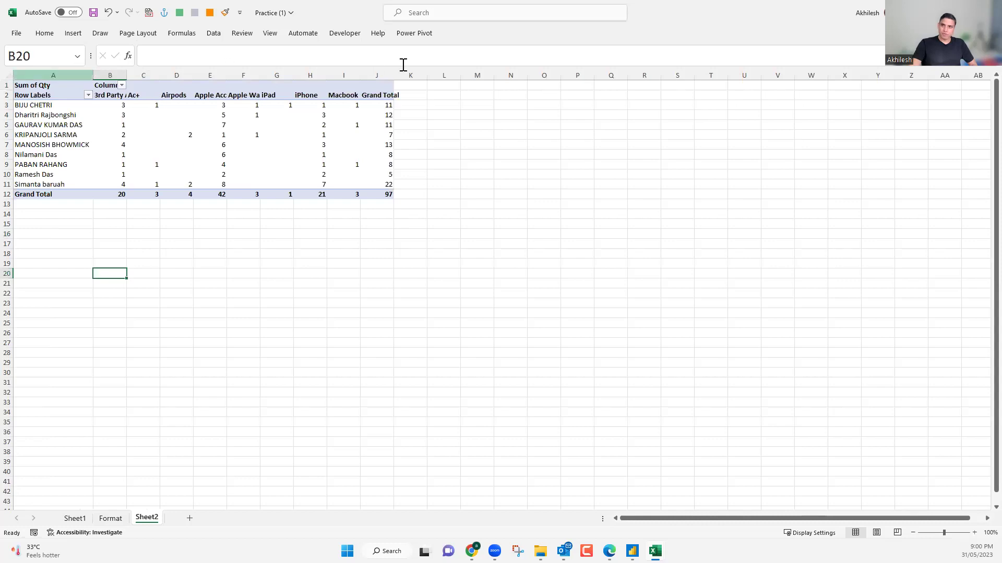
left_click_drag(53, 75, 392, 75)
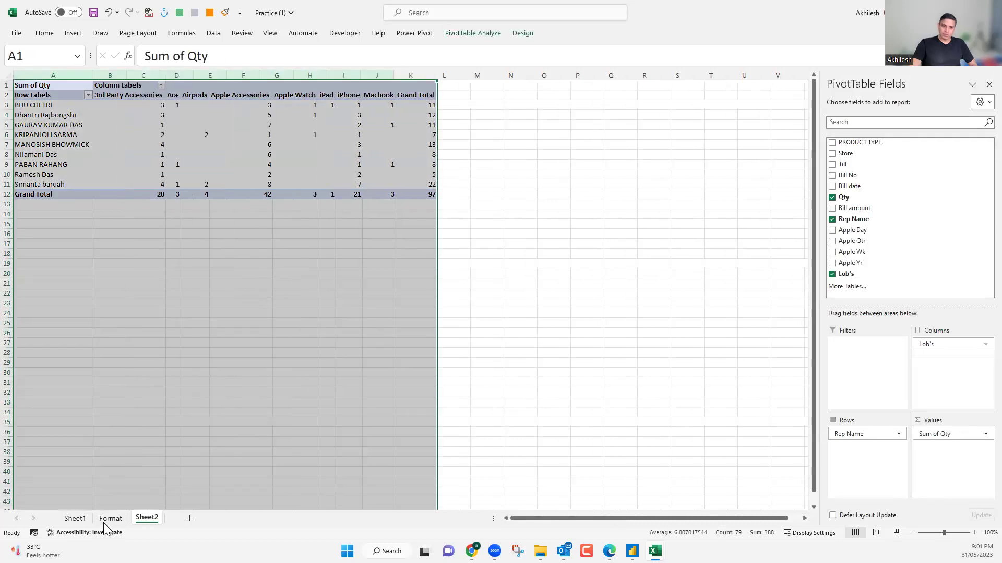
key("ctrl+Page_Up")
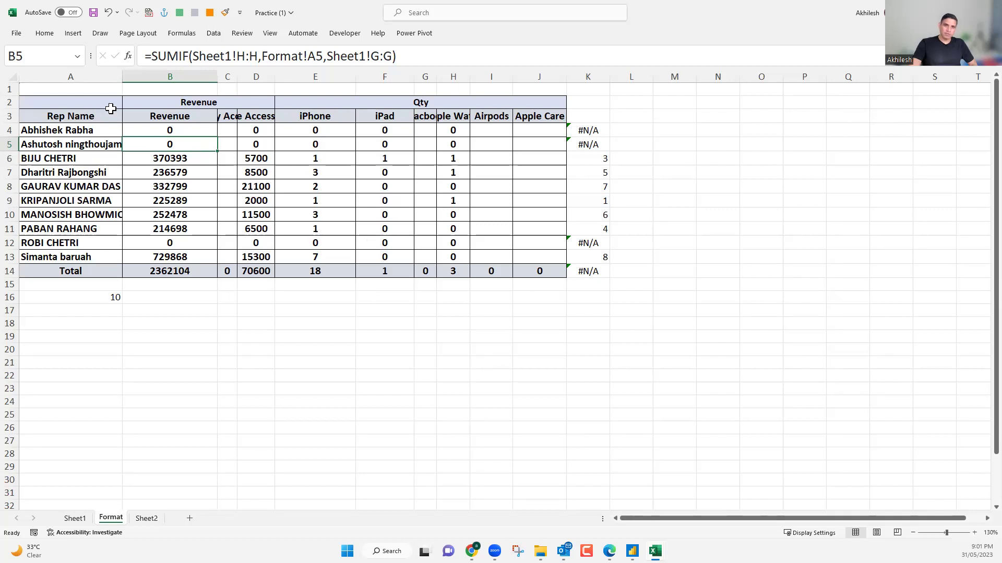
Select the A2:J13 summary, review Sheet2's pivot options unchanged, and return to Format.
left_click_drag(71, 102, 432, 267)
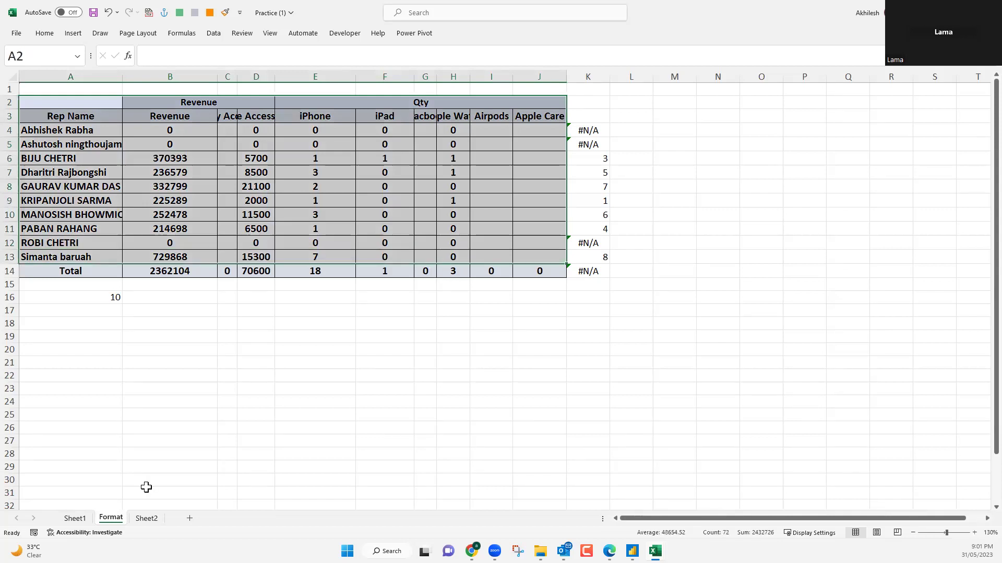
left_click(146, 519)
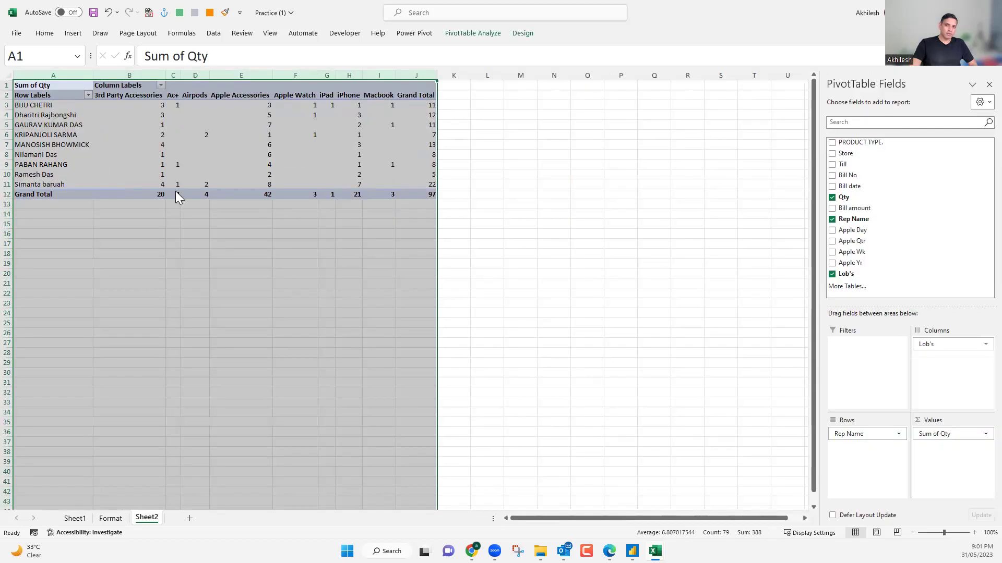
right_click(172, 148)
left_click(134, 143)
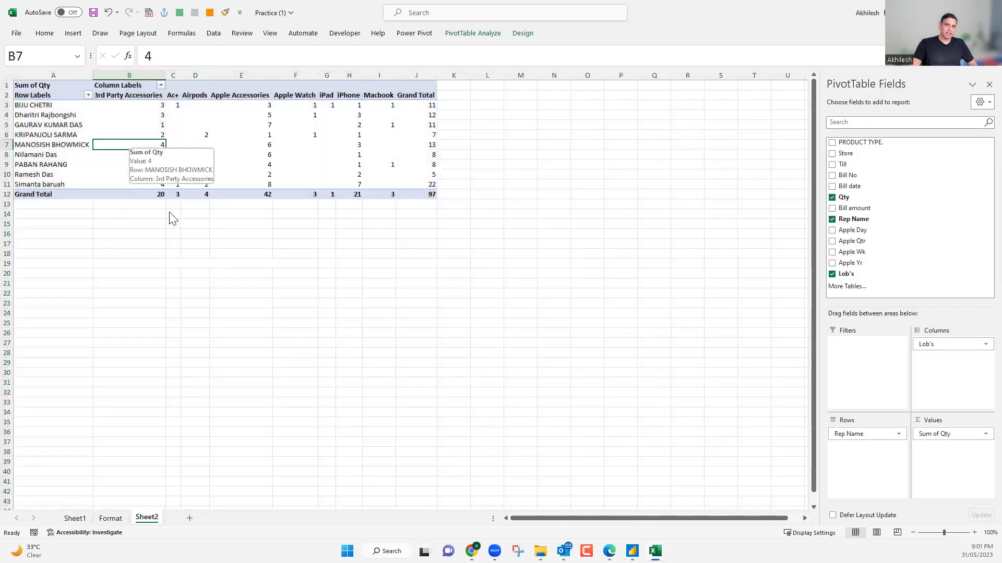
key("shift+F10")
left_click(170, 216)
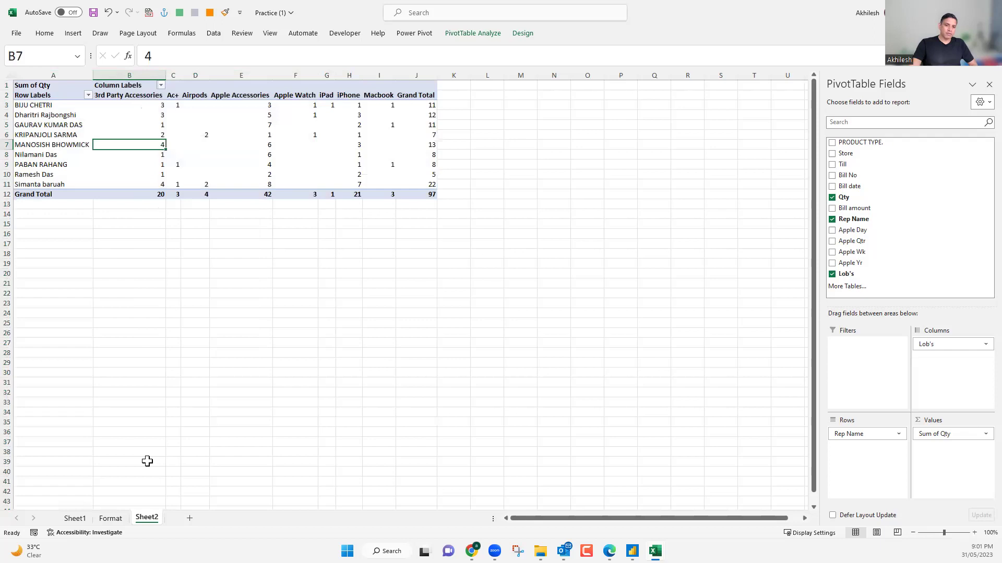
key("ctrl+Page_Up")
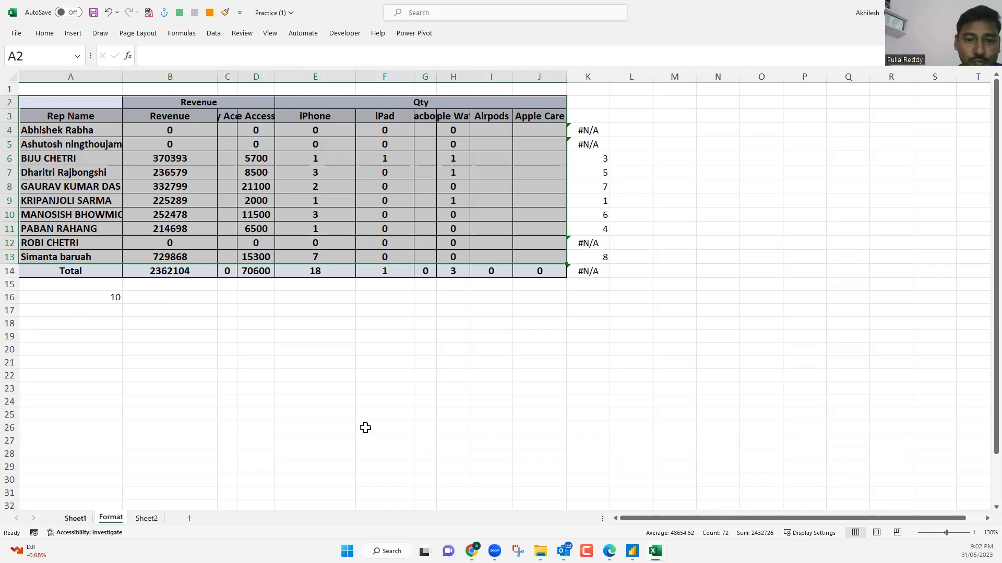
key("ctrl+Page_Up")
left_click(447, 296)
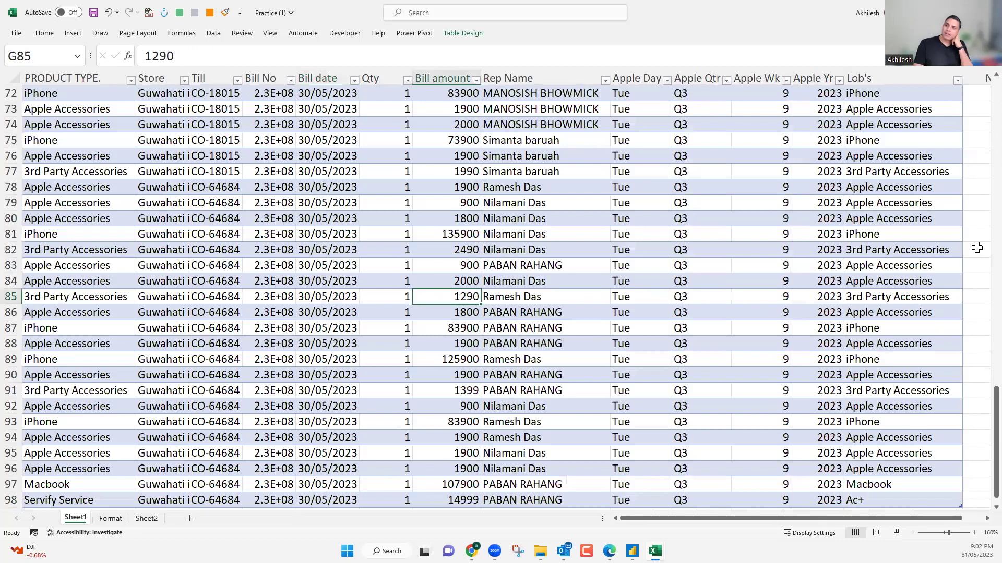
scroll(977, 248, "up", 12)
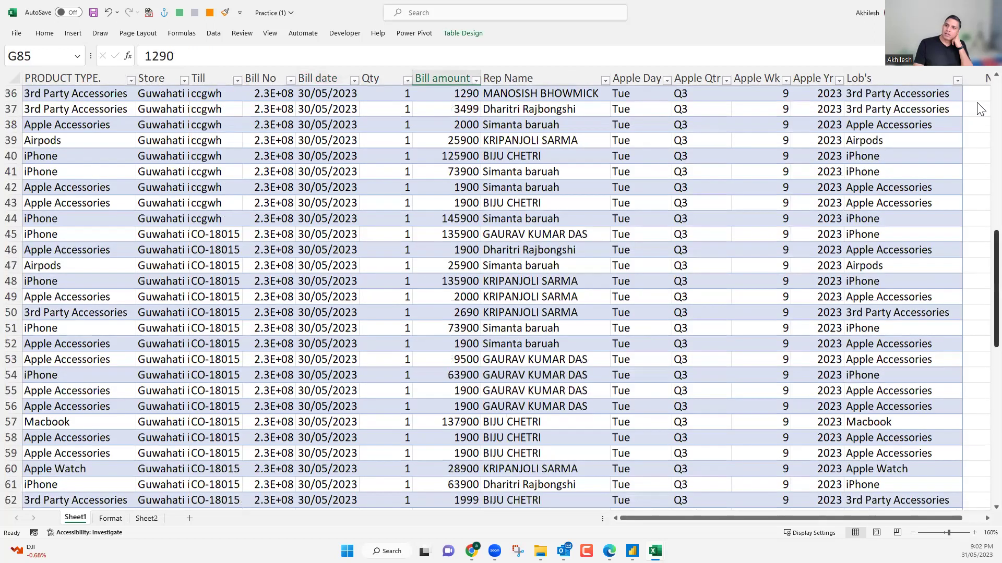
scroll(980, 108, "up", 12)
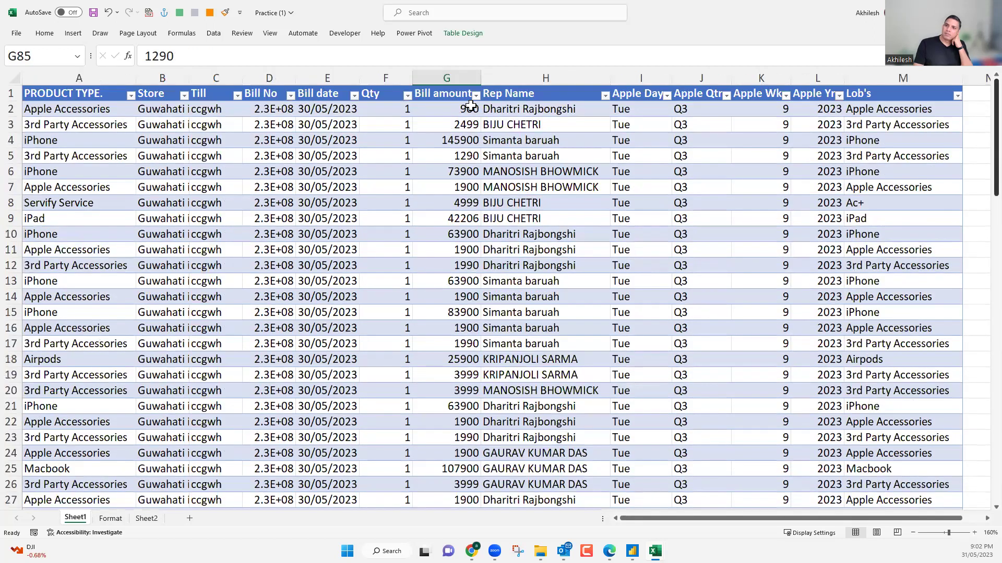
left_click(376, 78)
right_click(378, 82)
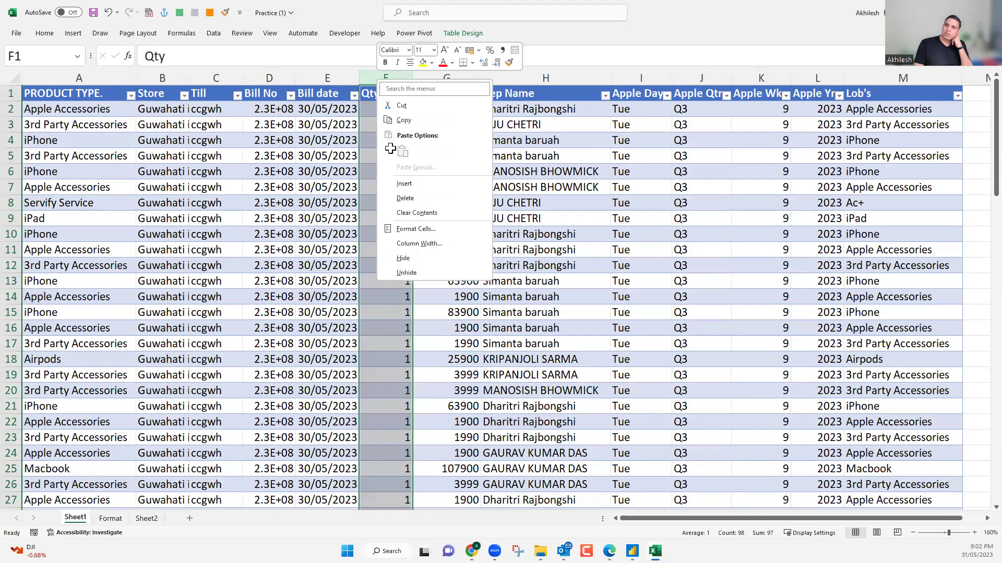
left_click(404, 183)
left_click(327, 108)
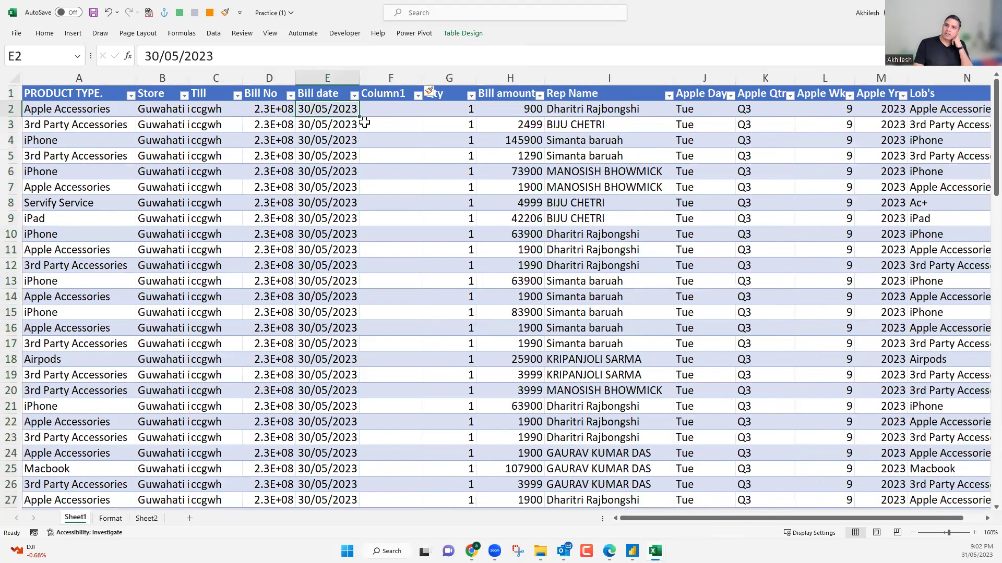
left_click(387, 107)
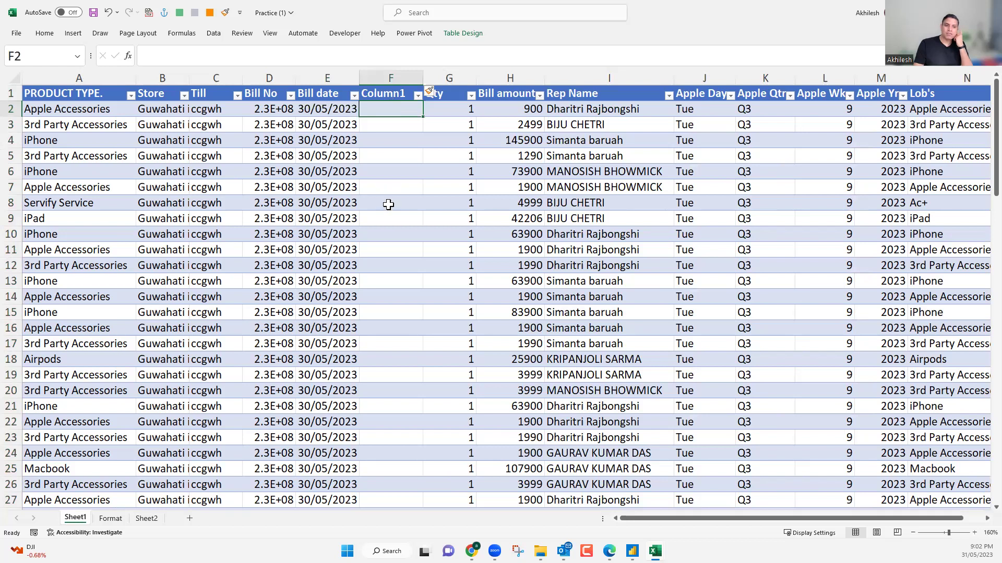
left_click(388, 205, "shift")
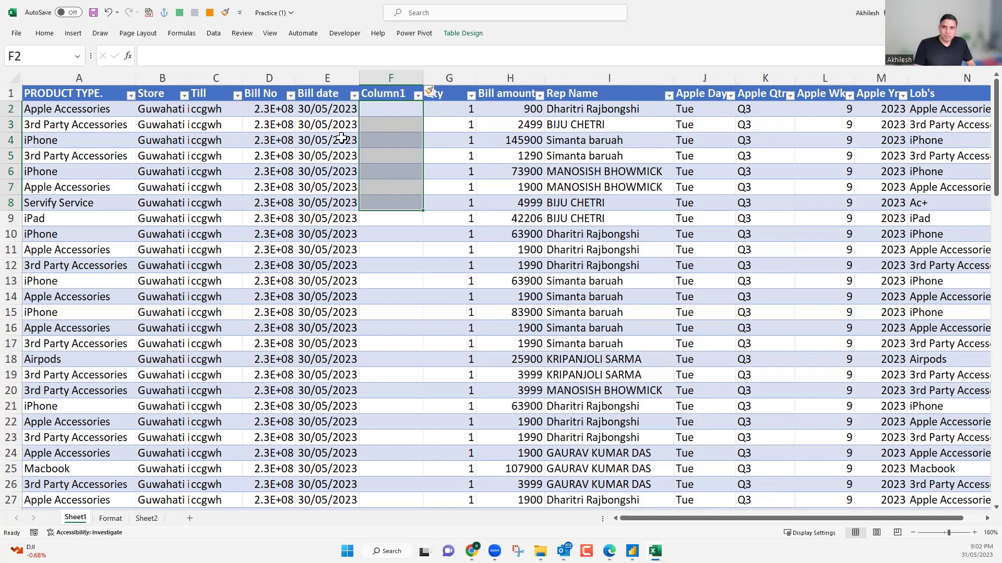
scroll(352, 108, "down", 4)
left_click(353, 79)
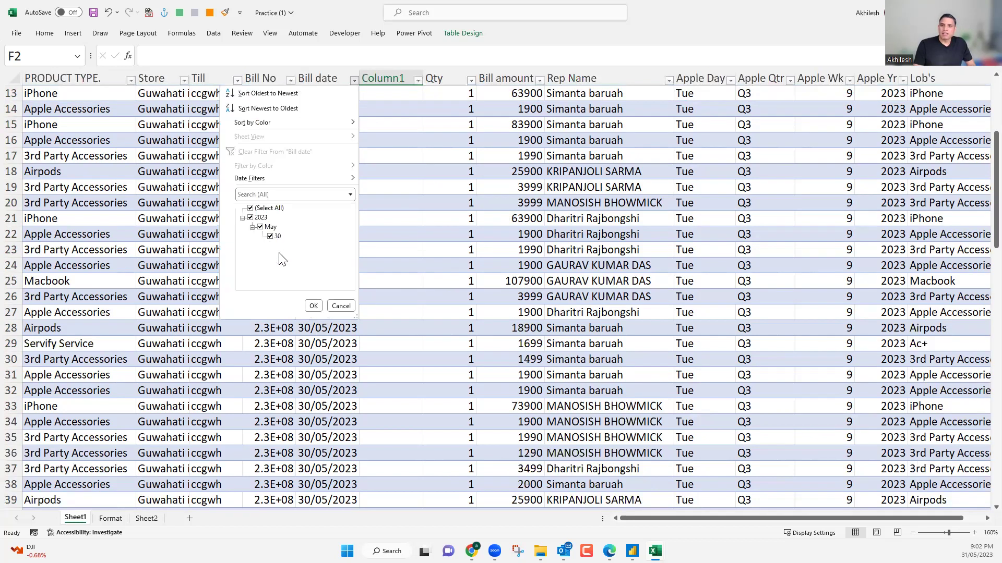
left_click(341, 306)
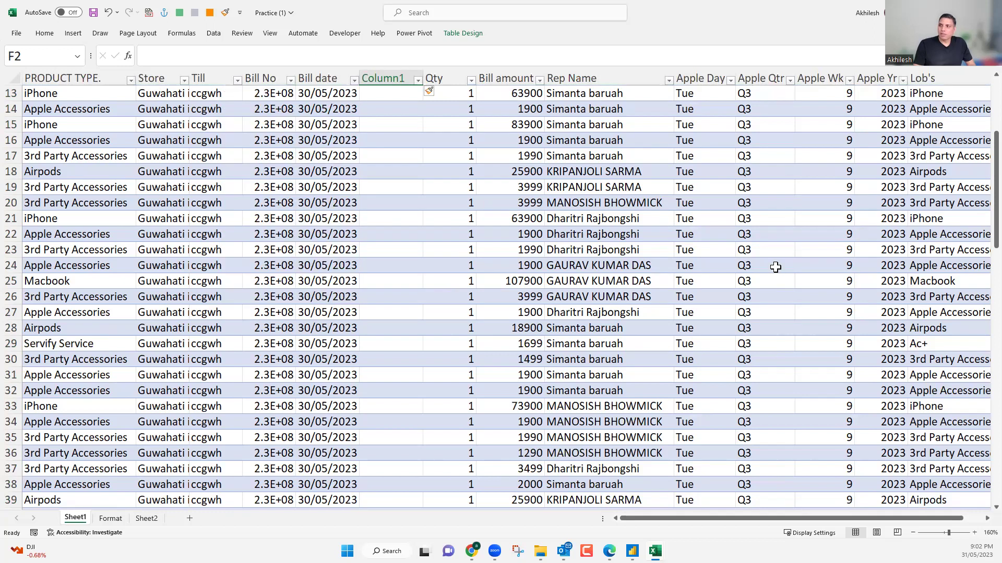
scroll(887, 146, "up", 1)
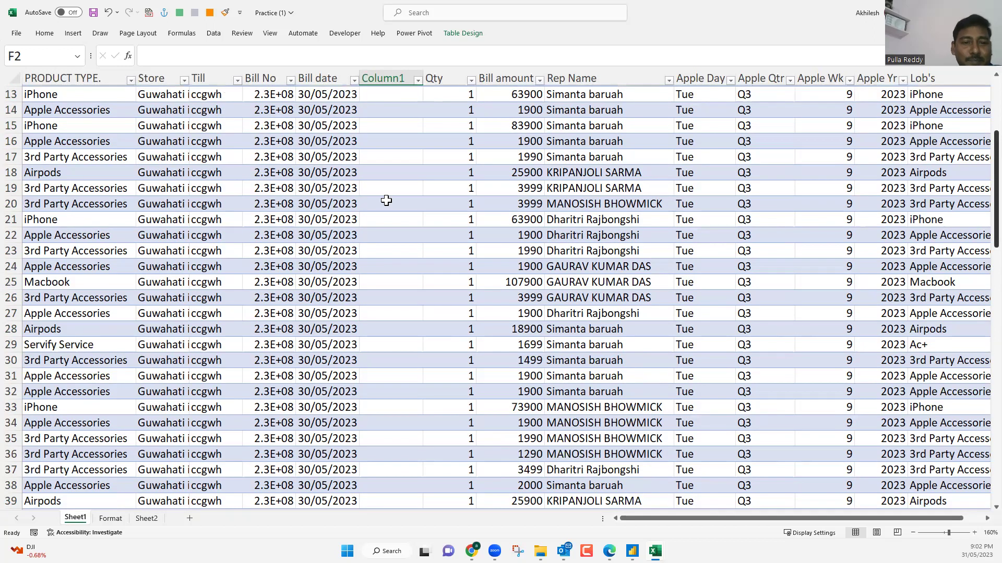
scroll(386, 201, "up", 4)
left_click(392, 108)
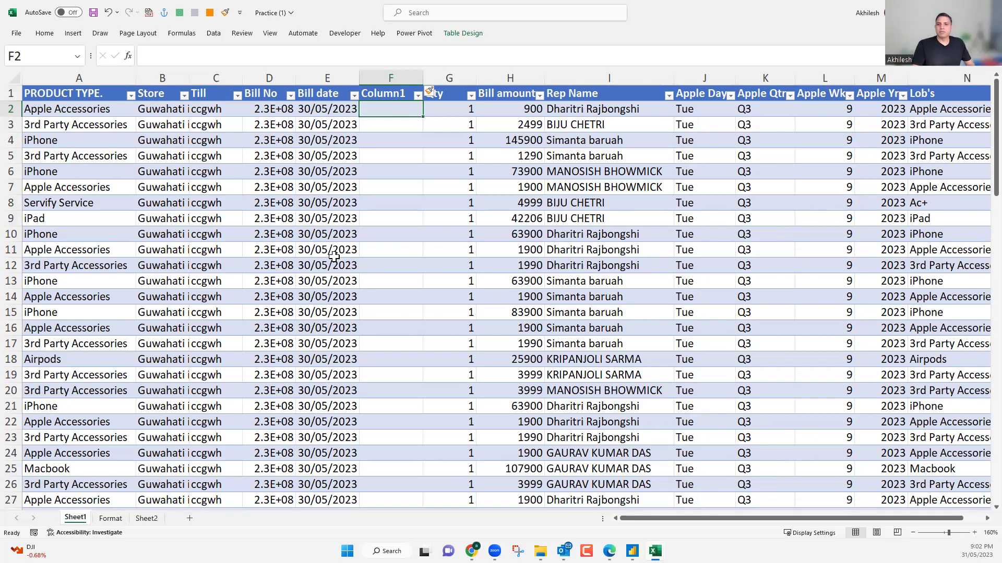
left_click_drag(326, 181, 323, 250)
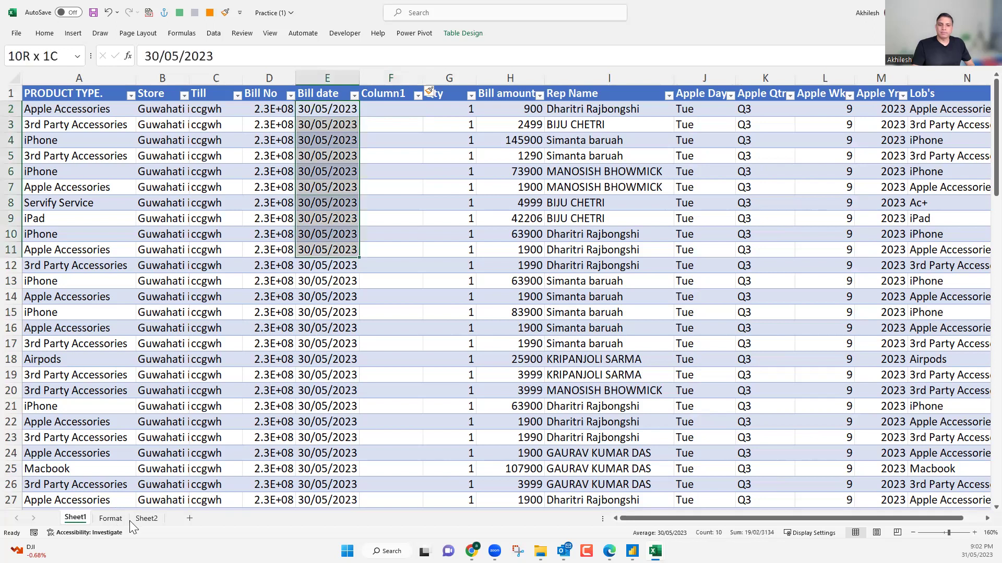
Enter 1-5 in Sheet2's O2 and fill daily dates down to row 83.
key("ctrl+Page_Down")
key("ctrl+Page_Down")
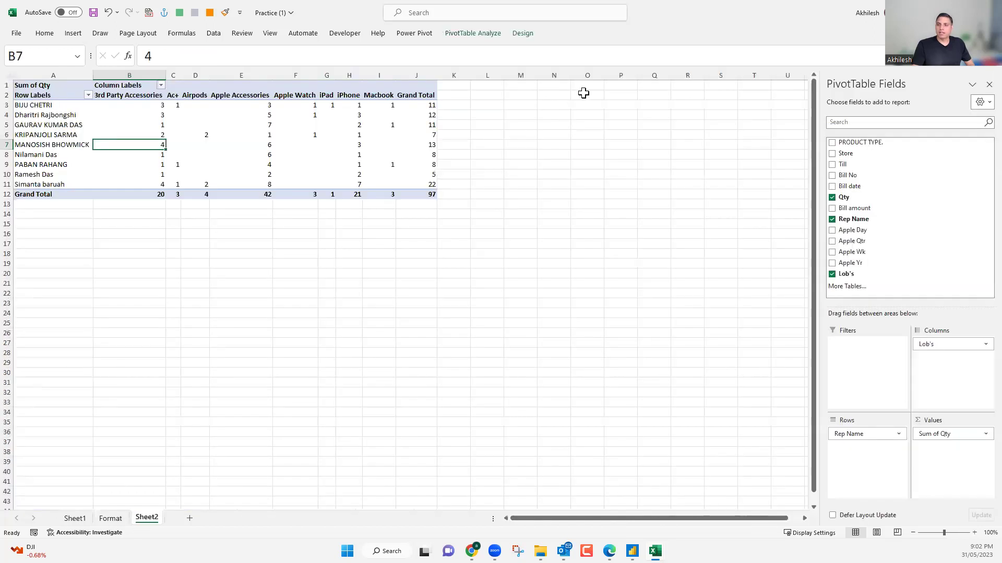
left_click(583, 93)
type("1")
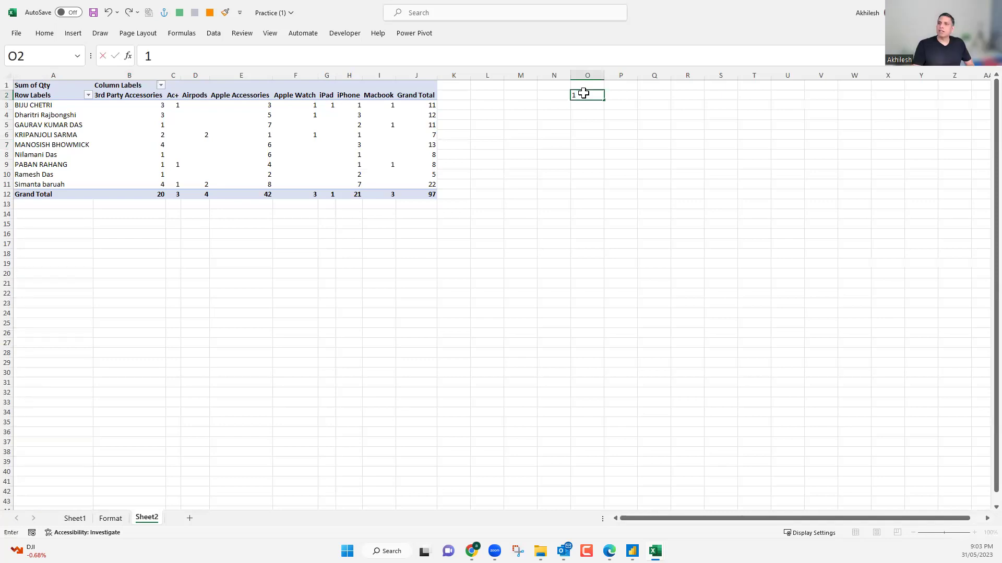
type("-5")
key("Return")
left_click(600, 97)
left_click_drag(604, 99, 631, 409)
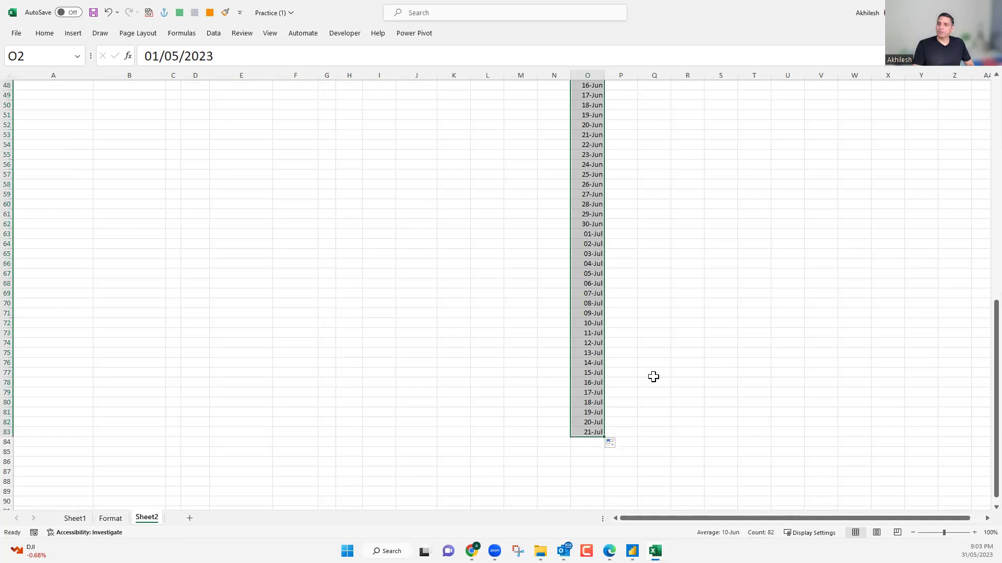
Widen column O and review the first dates before returning to P2.
scroll(649, 365, "up", 6)
scroll(642, 242, "up", 10)
left_click_drag(605, 75, 700, 154)
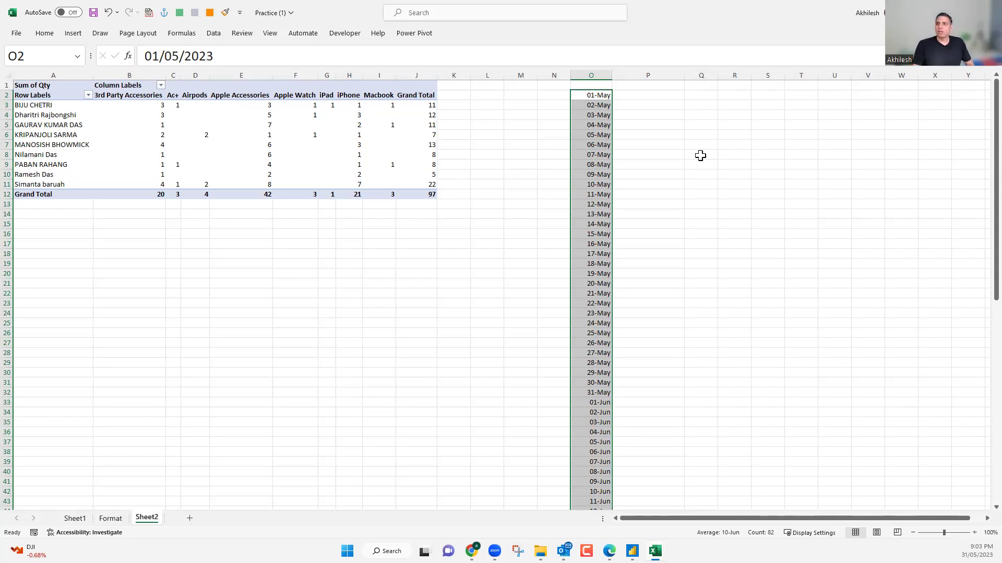
left_click(665, 98)
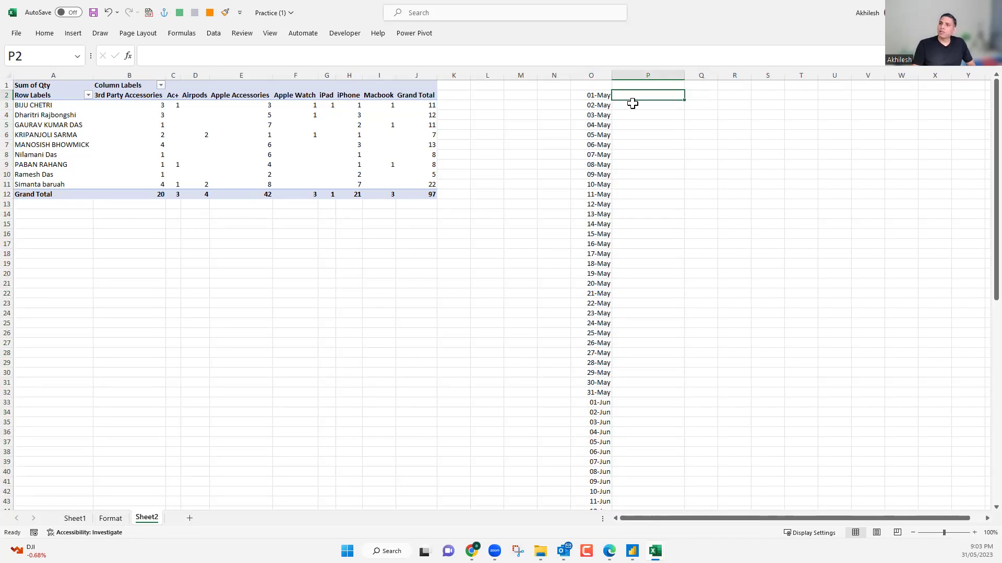
left_click_drag(603, 94, 603, 260)
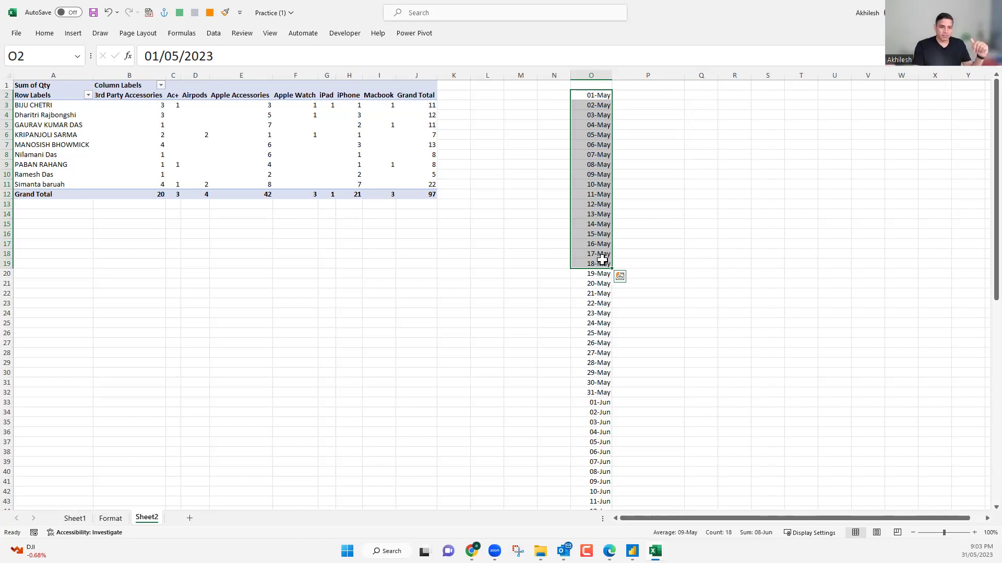
left_click(655, 97)
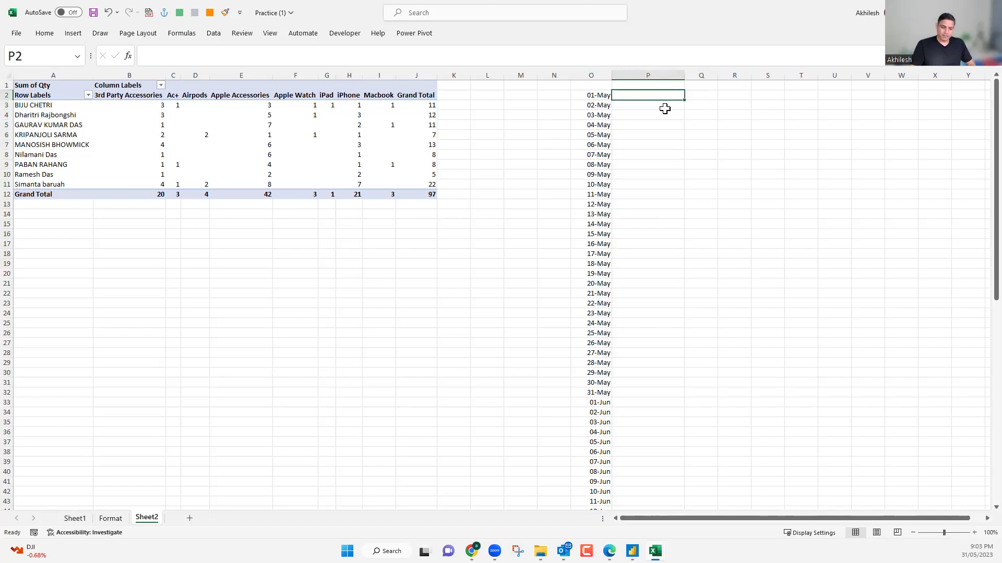
Begin P2's formula with the condition =IF(DAY(O2)<16,.
type("=")
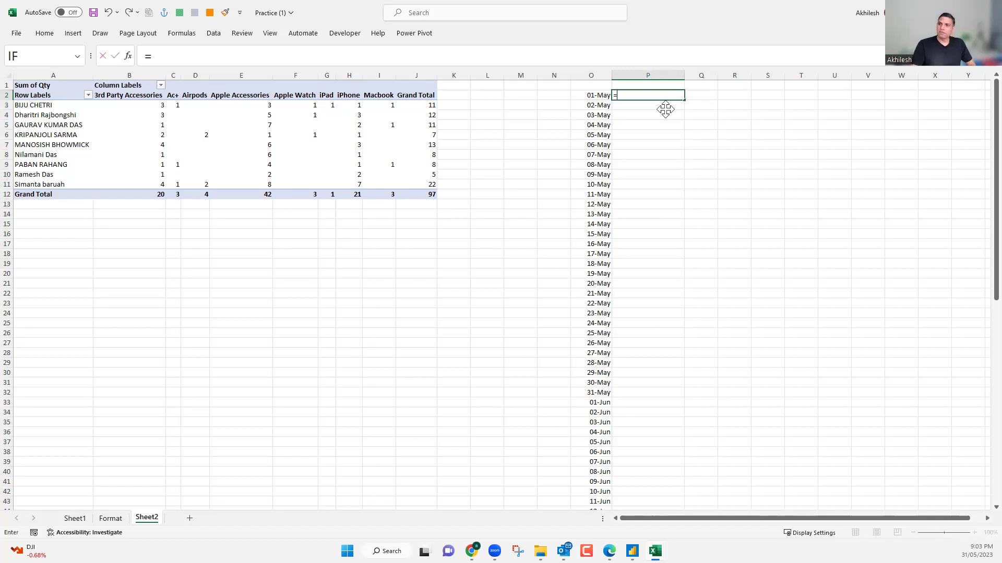
type("IF(")
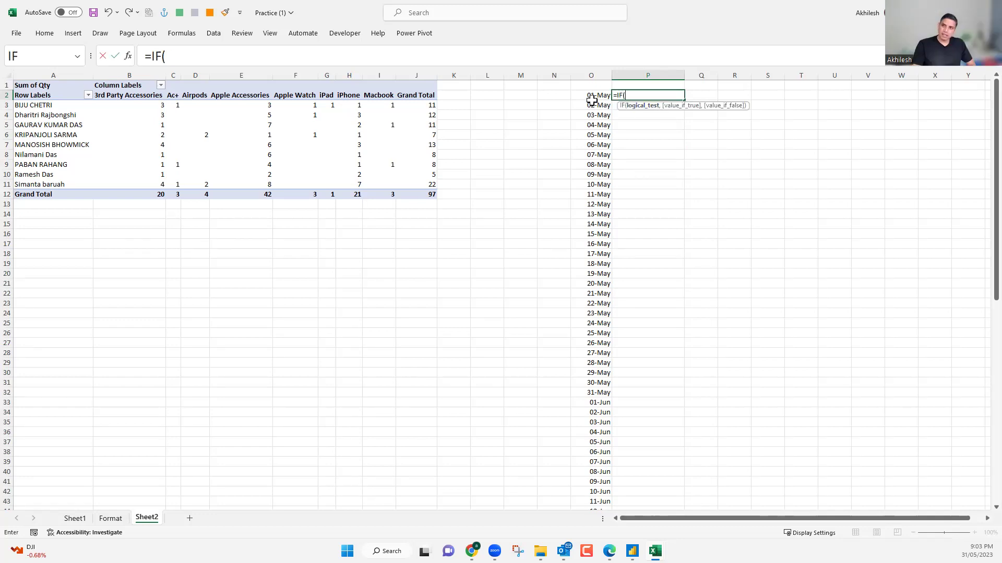
type("day")
key("Tab")
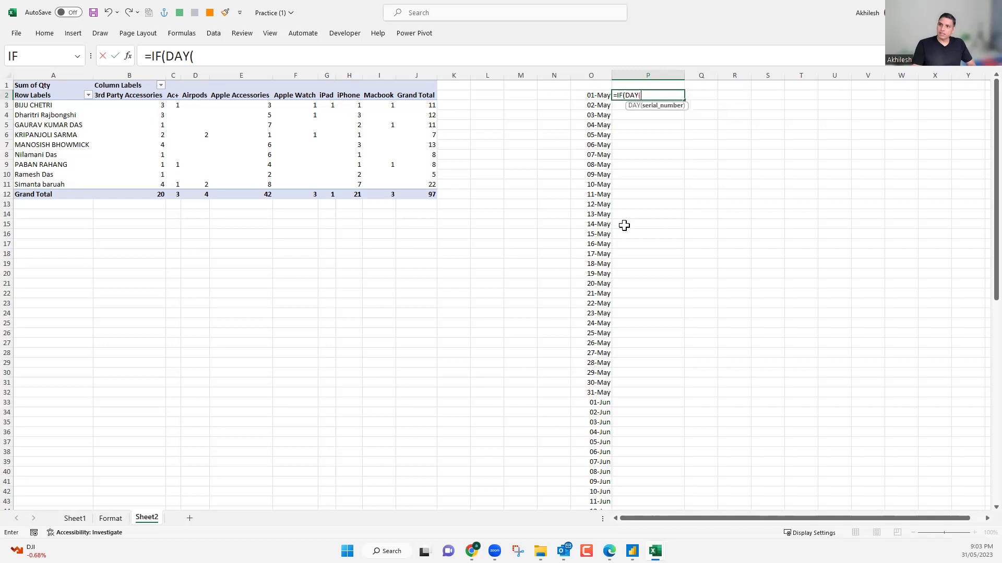
key("Left")
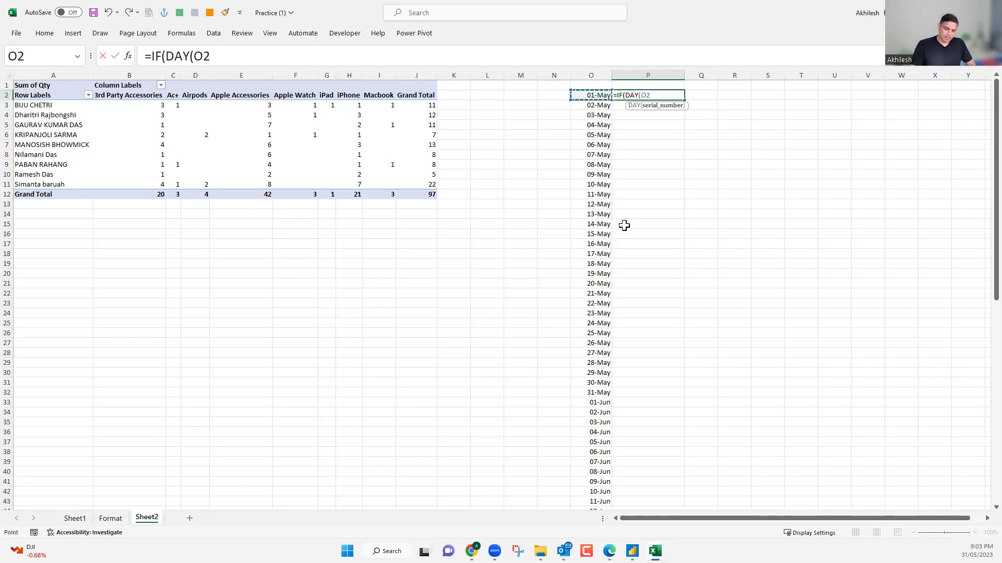
type(">")
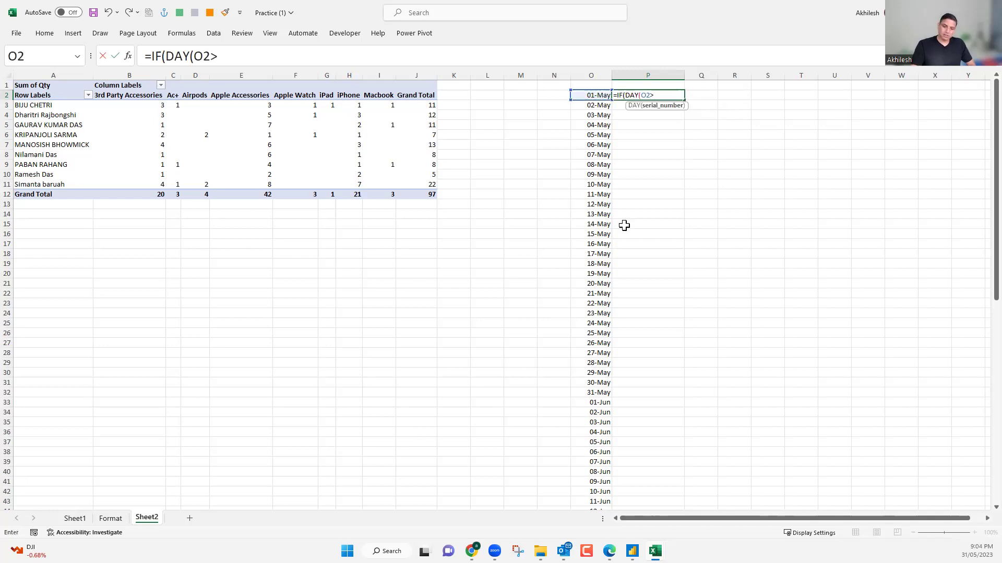
key("BackSpace")
type("<")
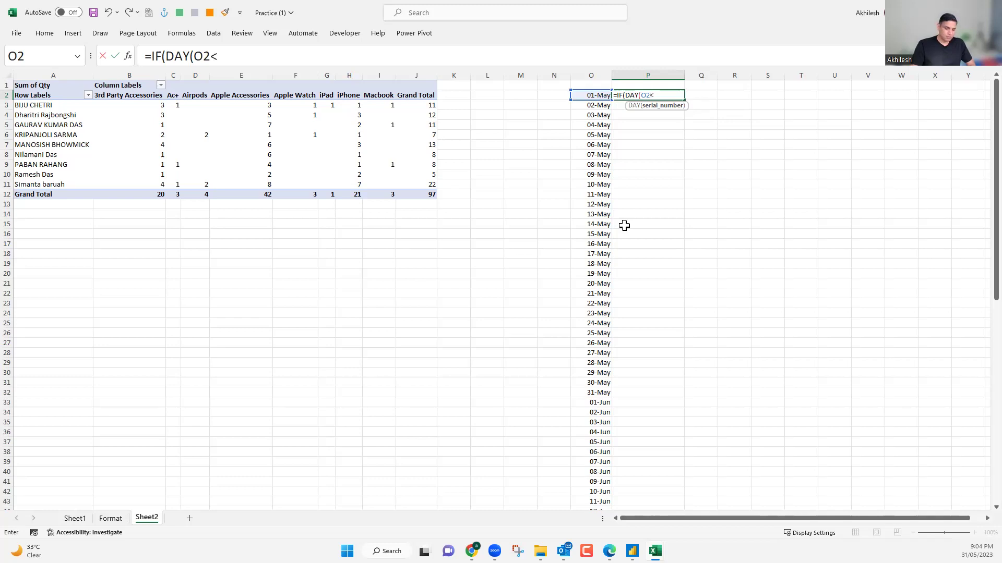
type("=")
key("BackSpace")
type("16")
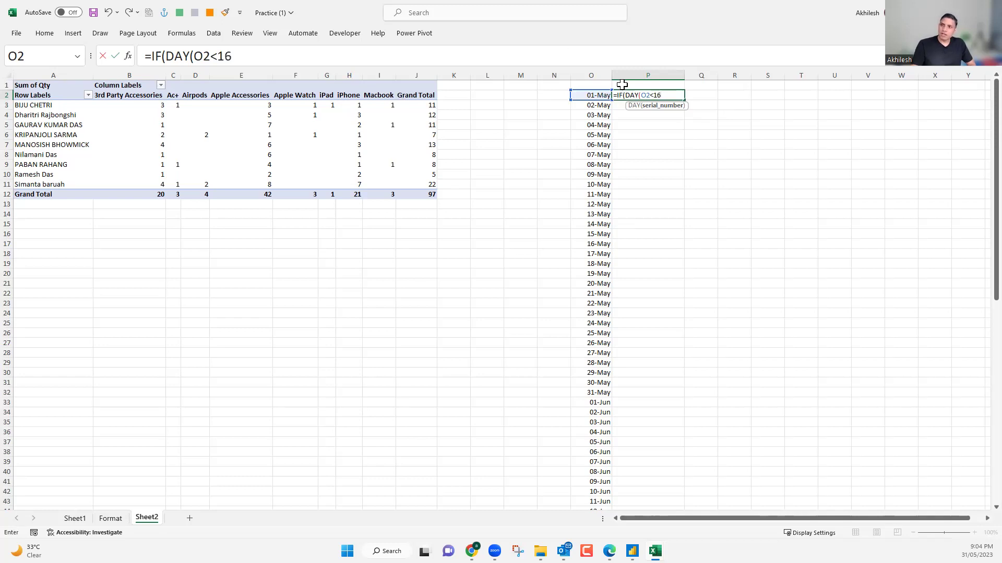
key("F2")
key("Left")
key("Left")
key("Left")
type(")<16")
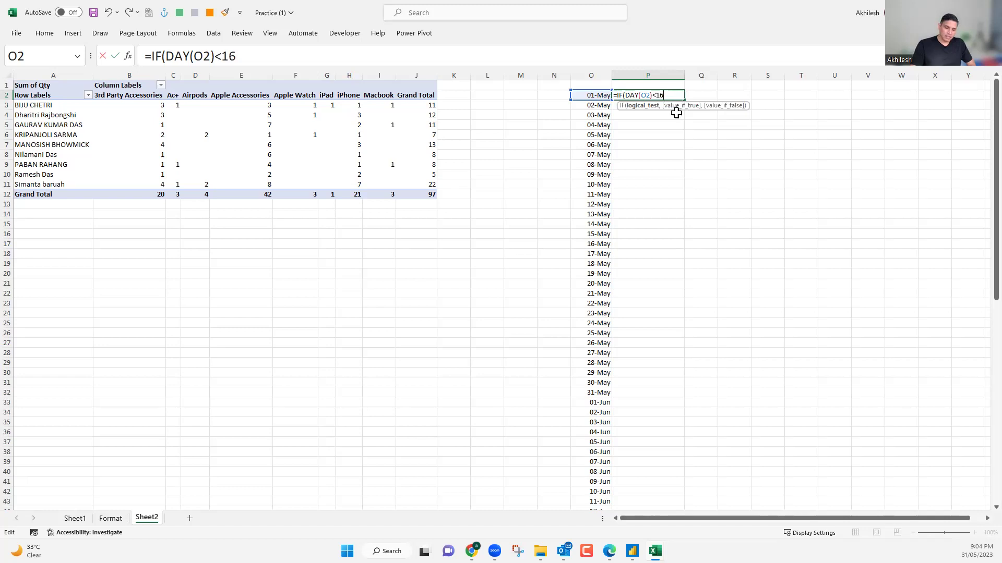
type(",")
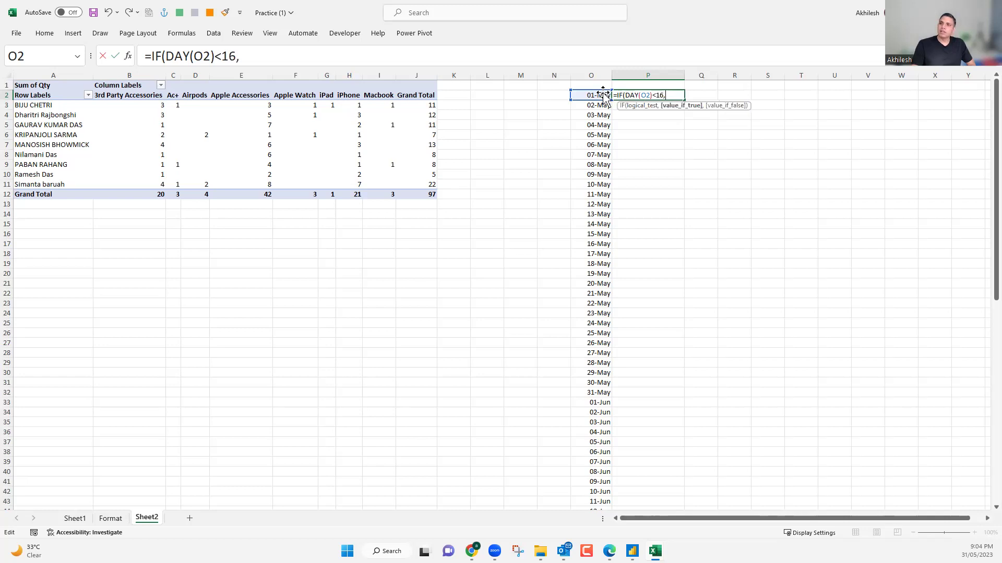
Complete the IF with EOMONTH(O2,-1) and EOMONTH(O2,0) results and commit it.
left_click(602, 95)
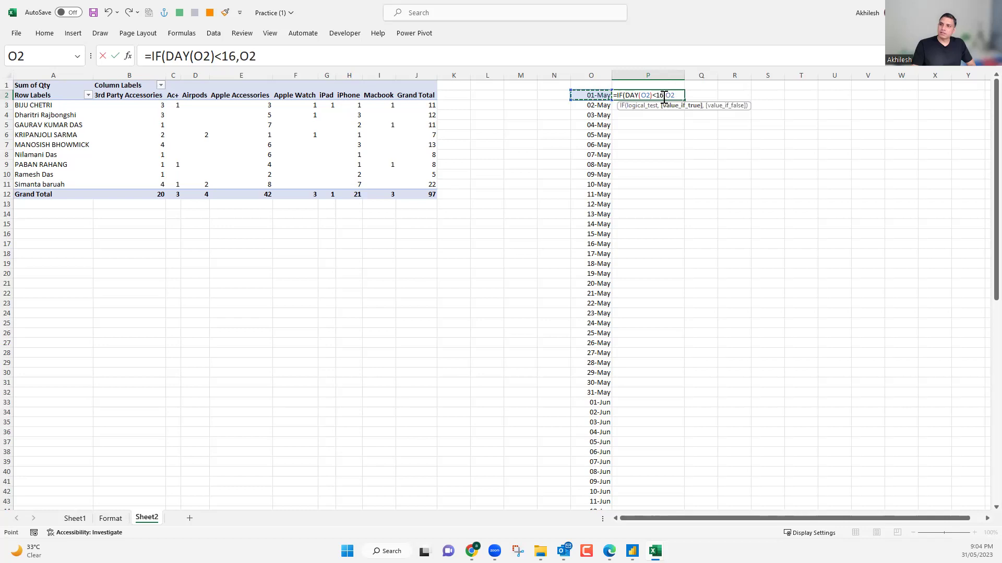
left_click(668, 94)
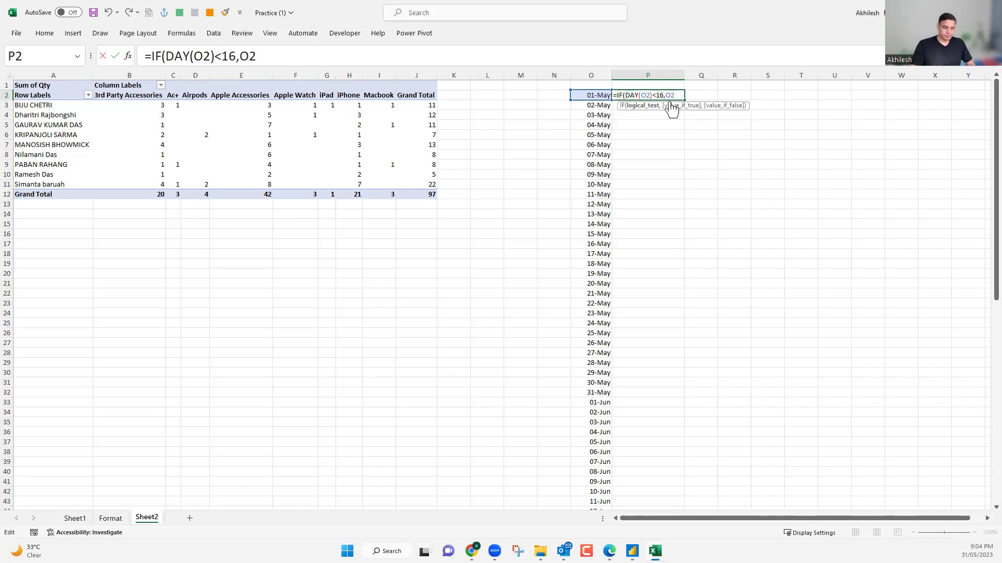
type("eom")
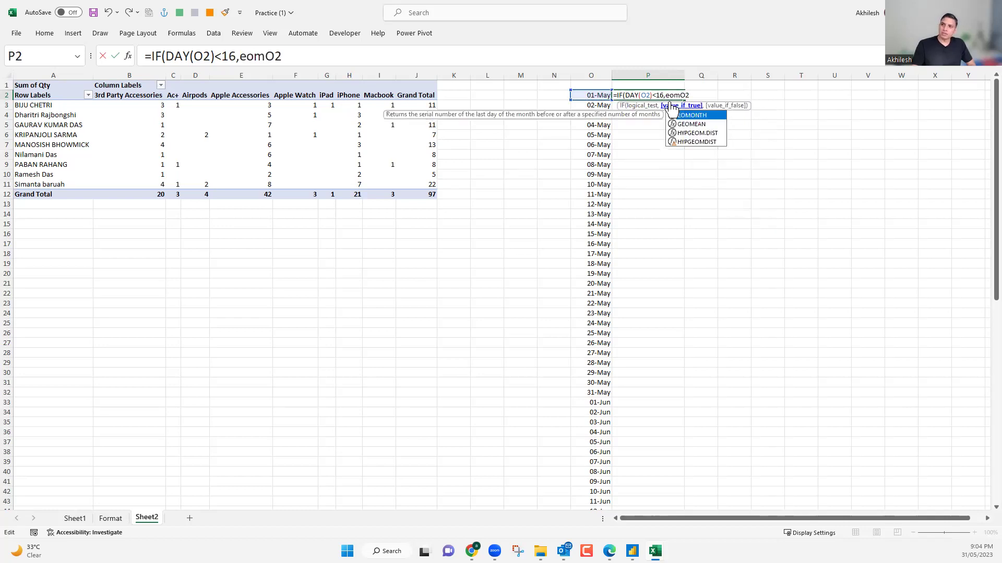
key("Tab")
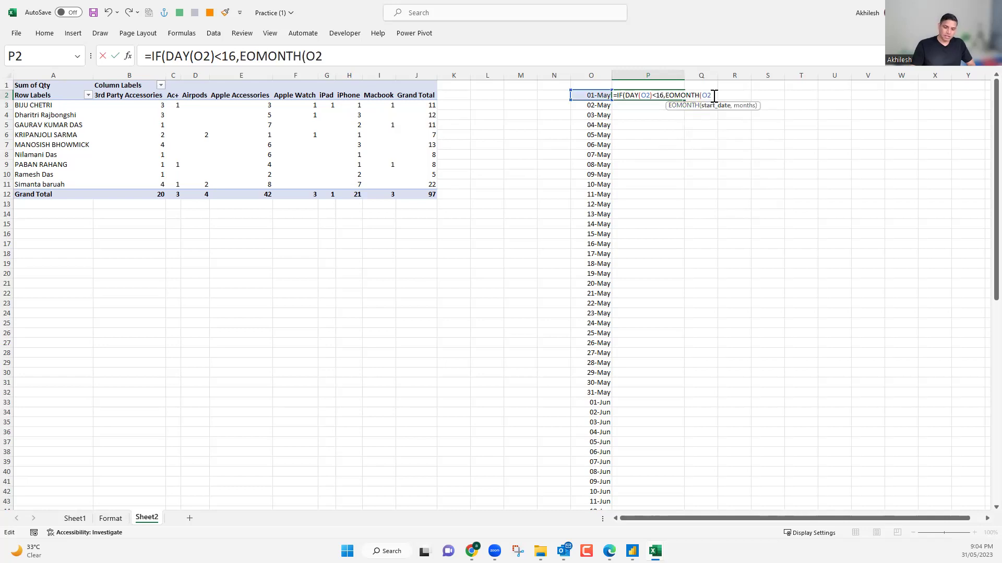
type(",-1")
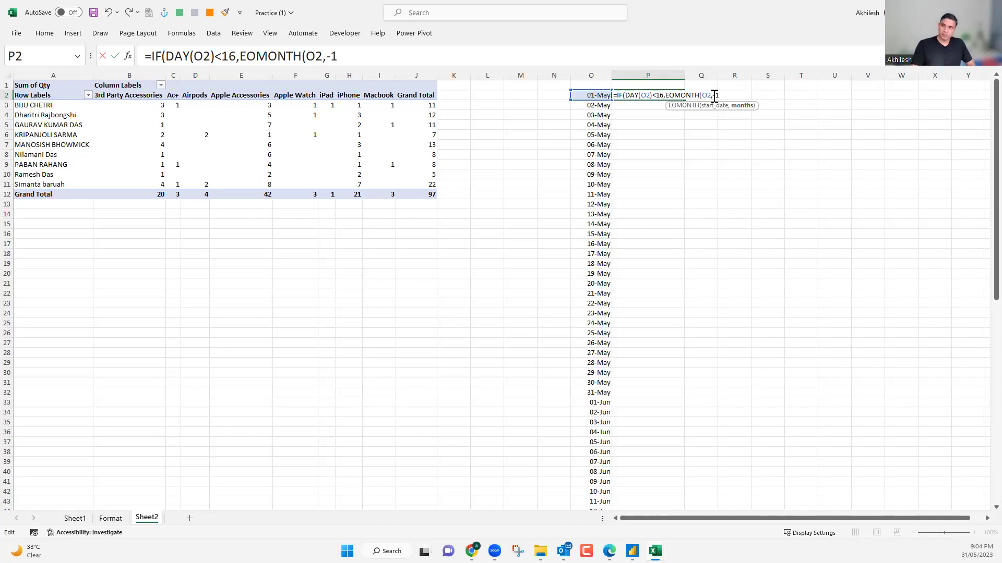
type("),")
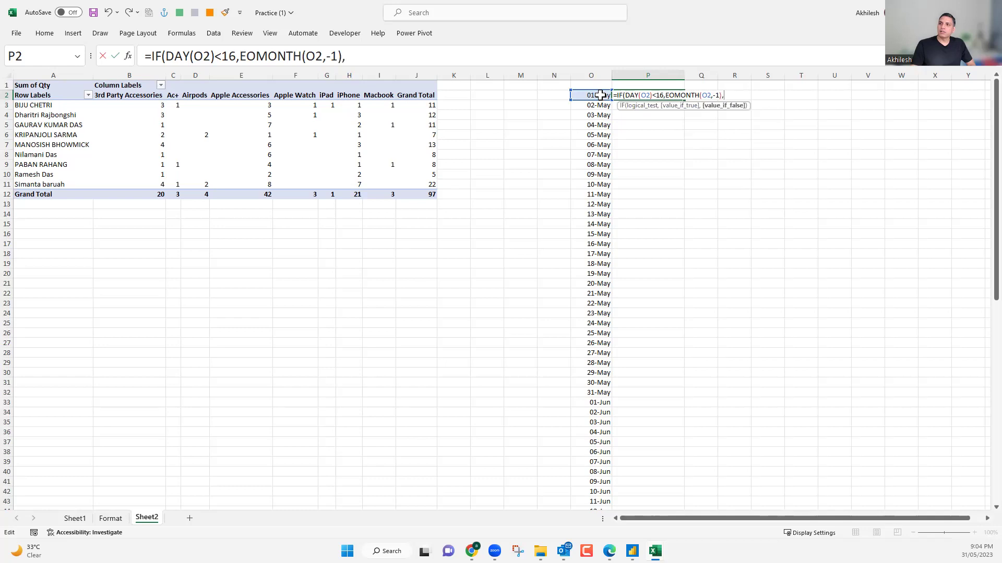
type("e")
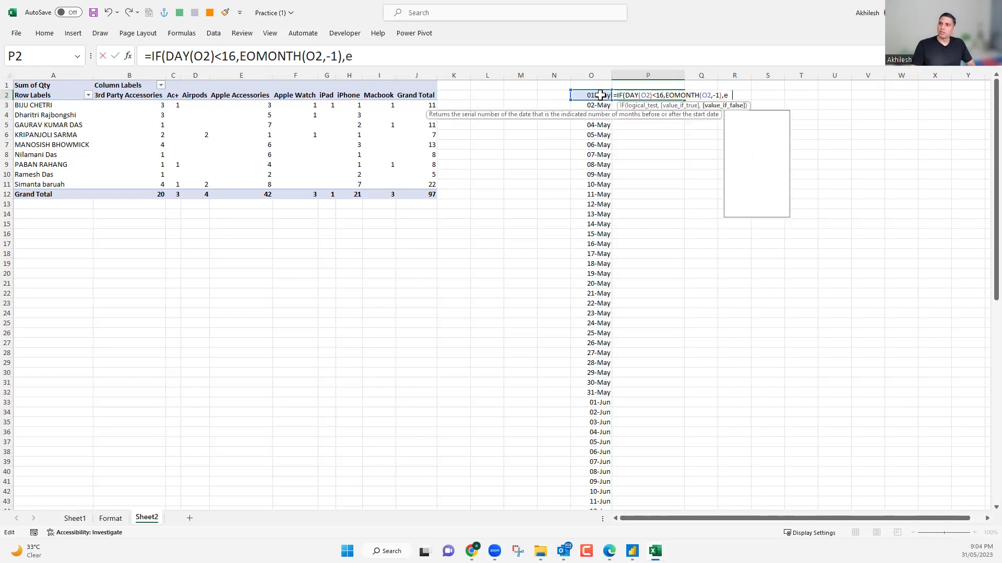
type("om")
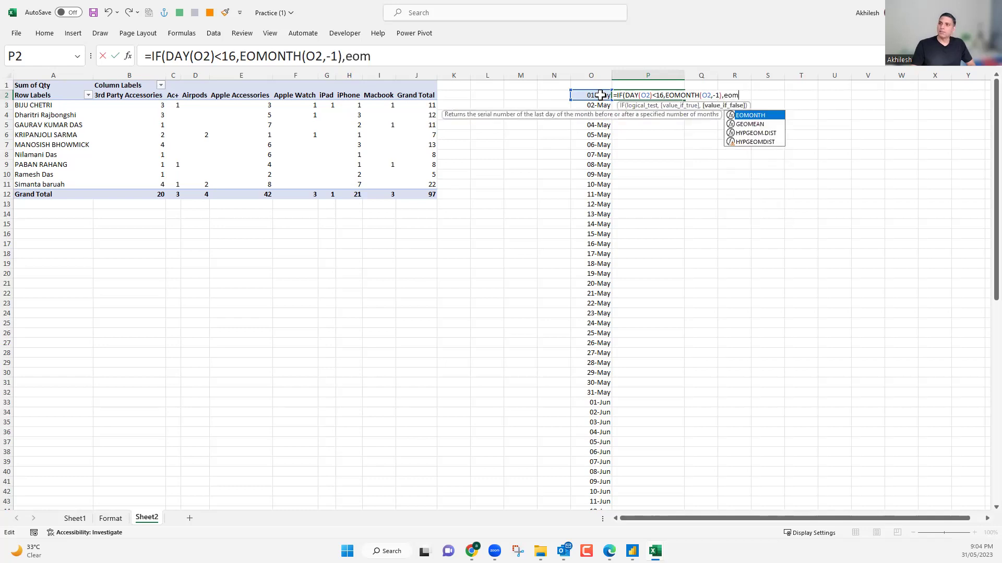
double_click(750, 116)
left_click(599, 95)
left_click(599, 95)
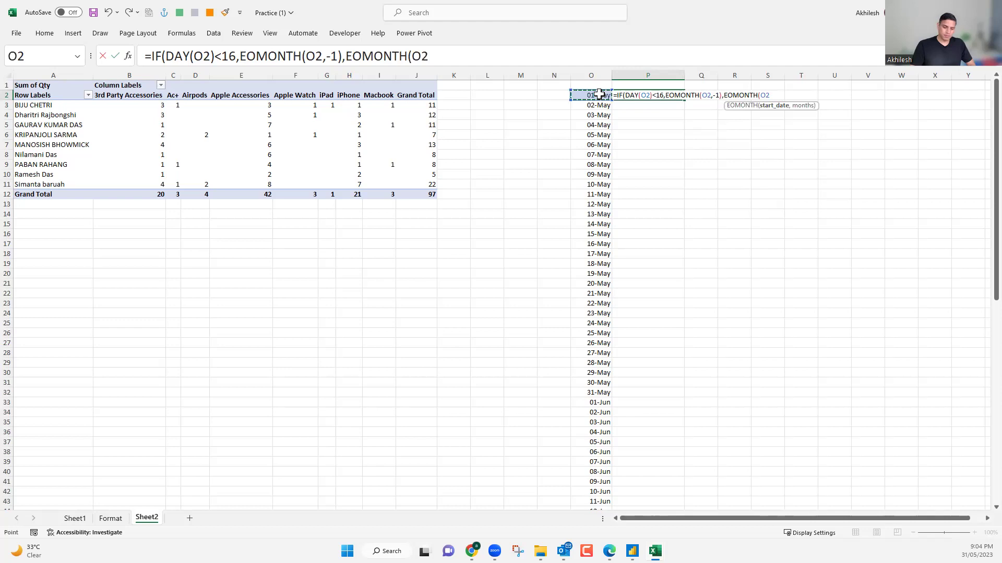
type(",")
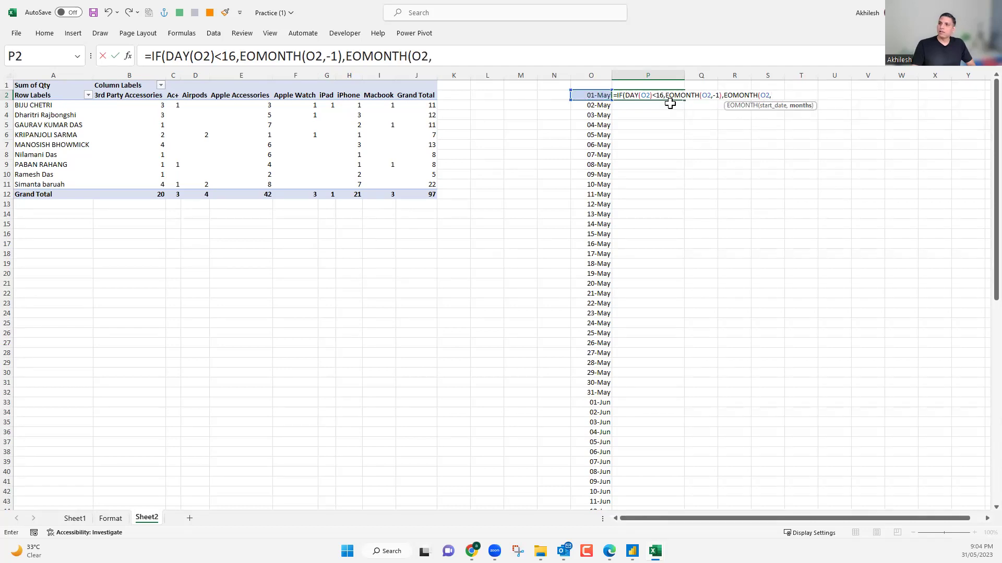
type("0)")
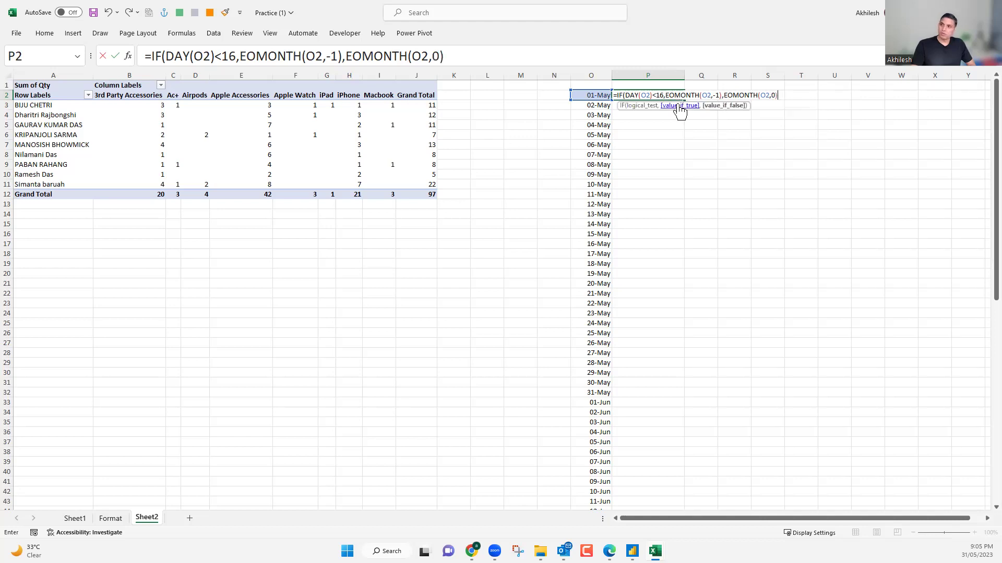
left_click(676, 95)
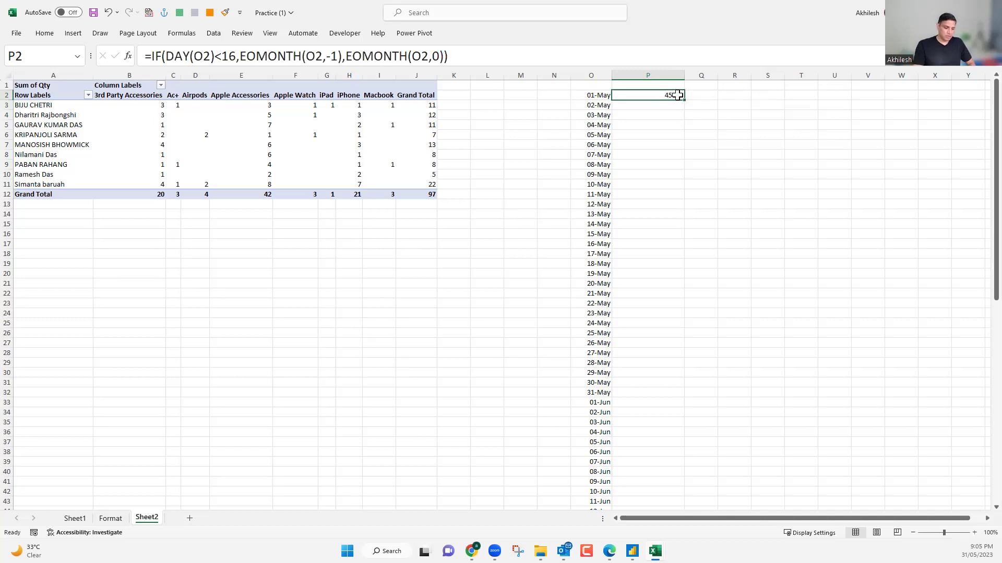
Format P2 as a date and copy its formula down beside the dates.
key("ctrl+shift+3")
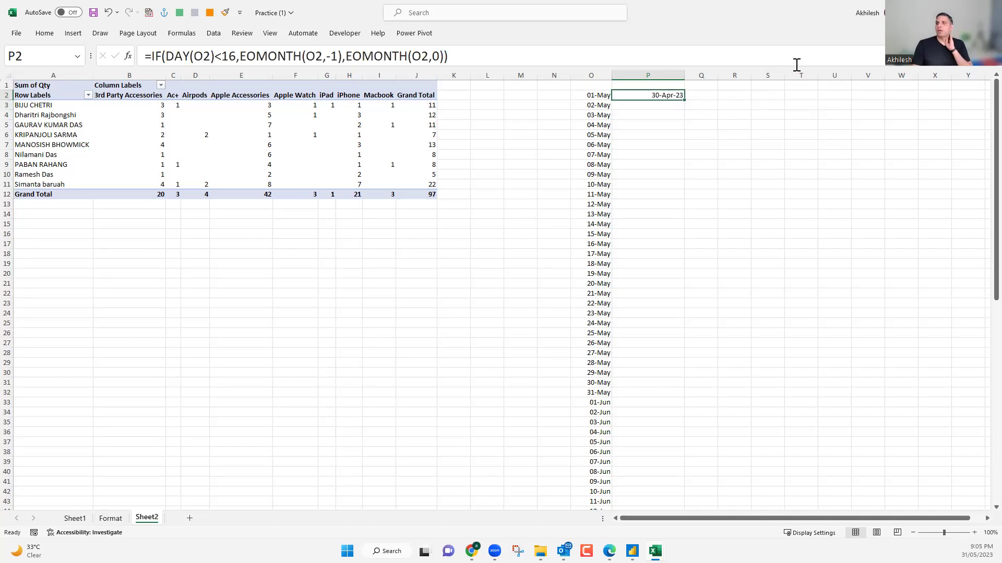
key("Return")
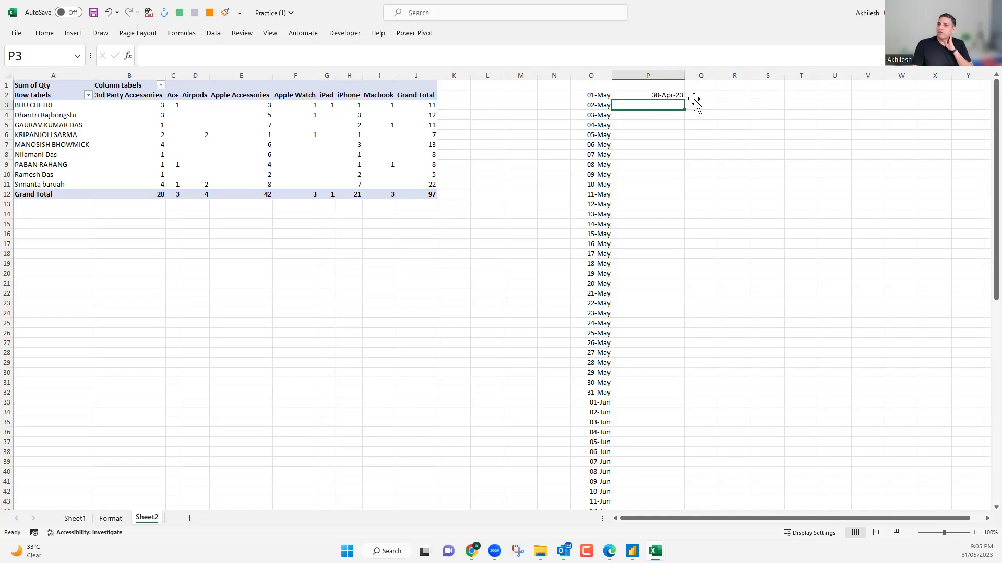
key("Up")
left_click_drag(704, 102, 692, 232)
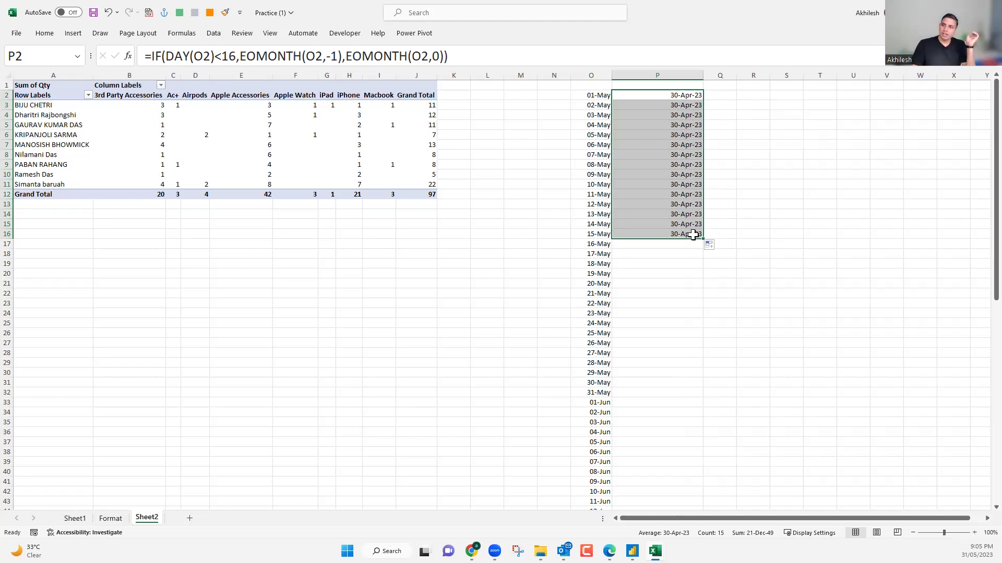
Extend the period-end formula from P17 down column P past row 83.
left_click_drag(702, 243, 692, 246)
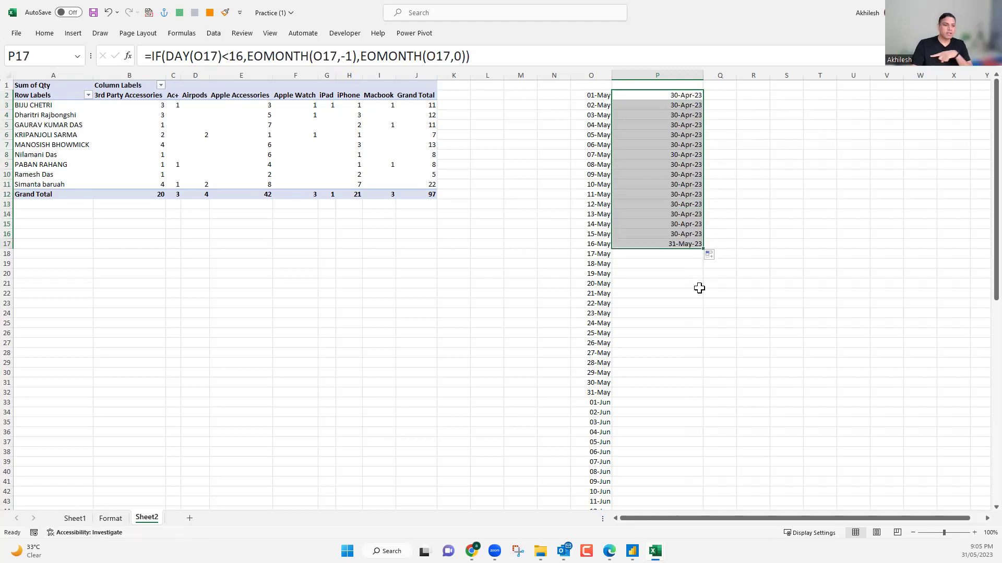
key("ctrl+Down")
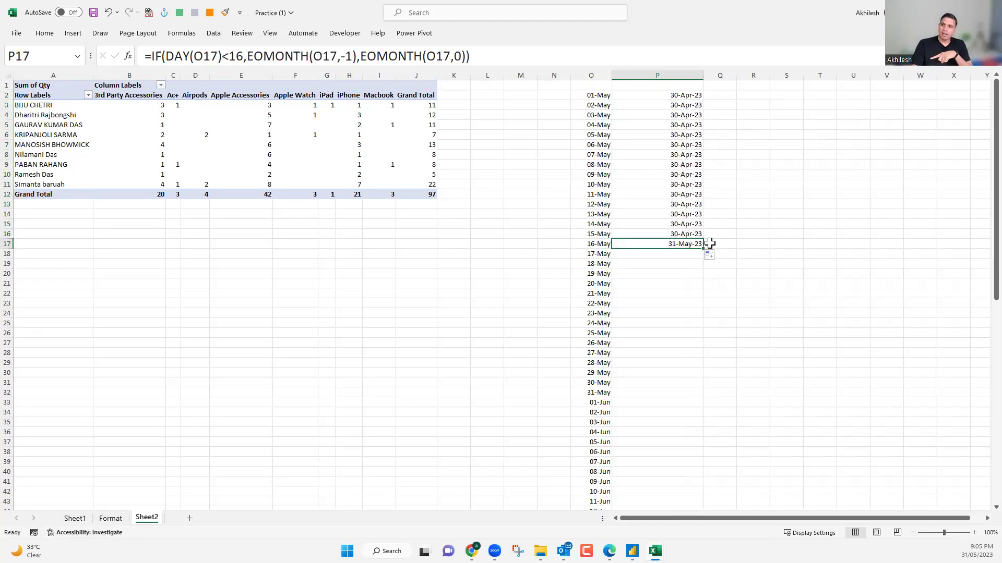
left_click_drag(702, 249, 689, 478)
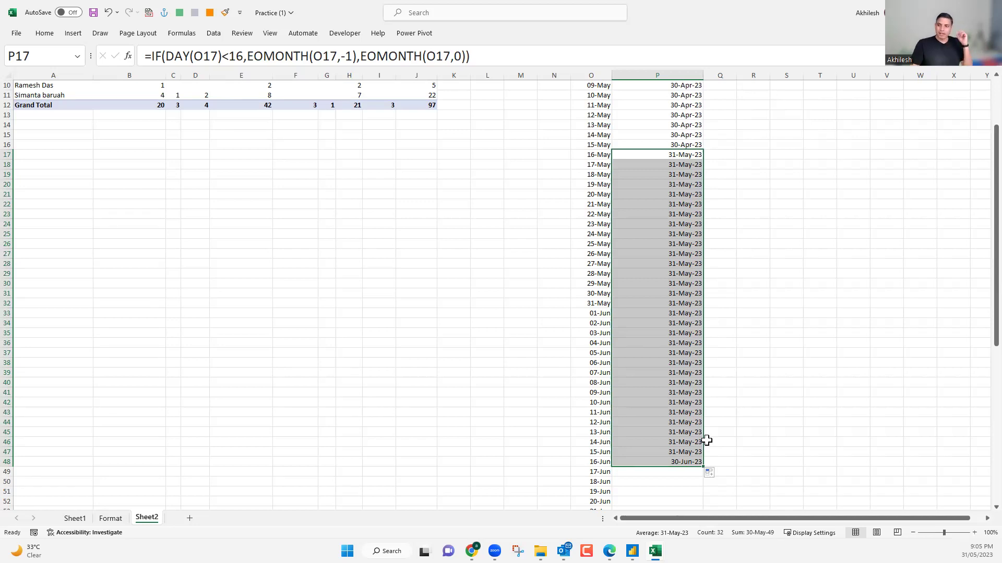
left_click_drag(693, 475, 690, 501)
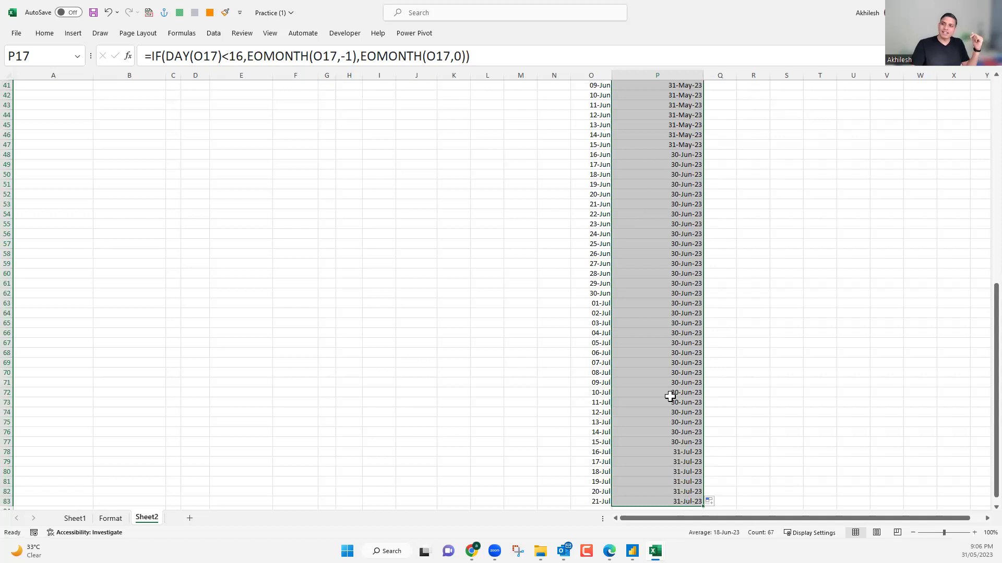
left_click(664, 285)
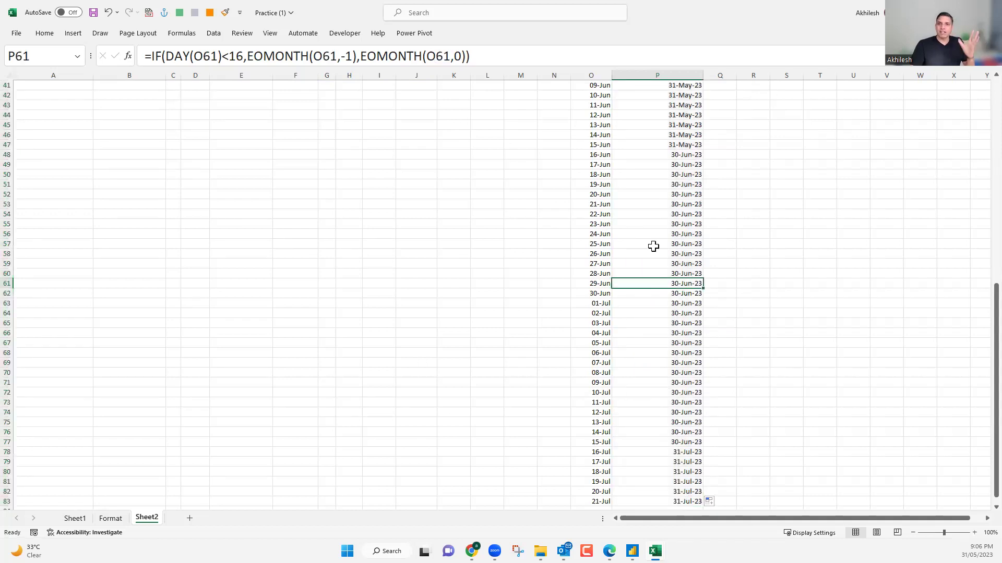
left_click(247, 56)
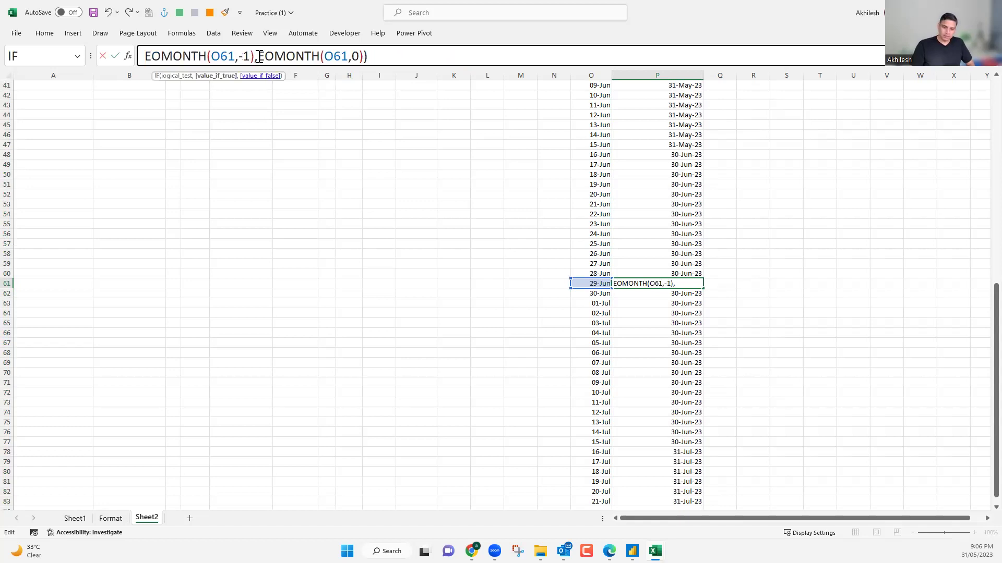
left_click(259, 56)
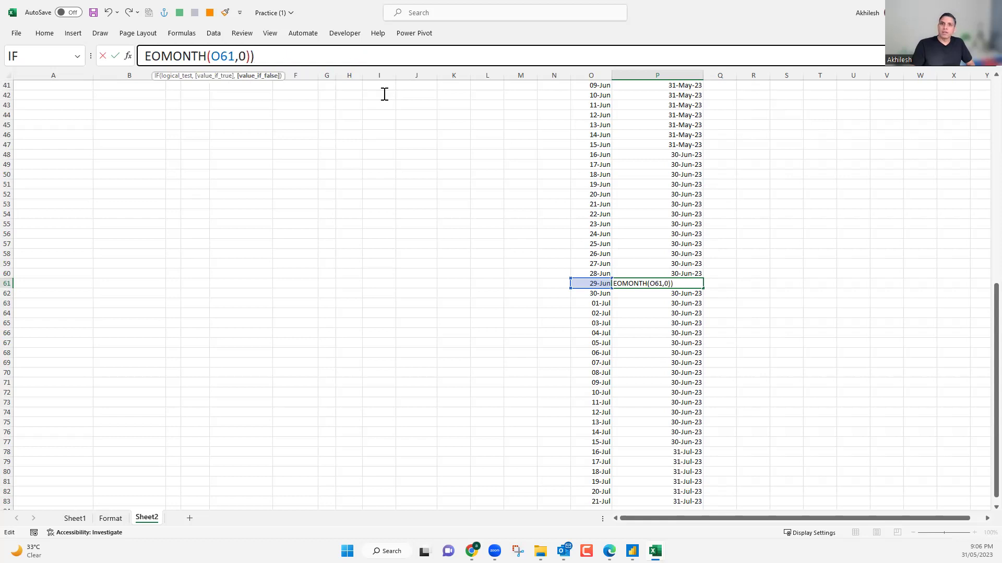
key("ctrl+shift+u")
left_click(167, 59)
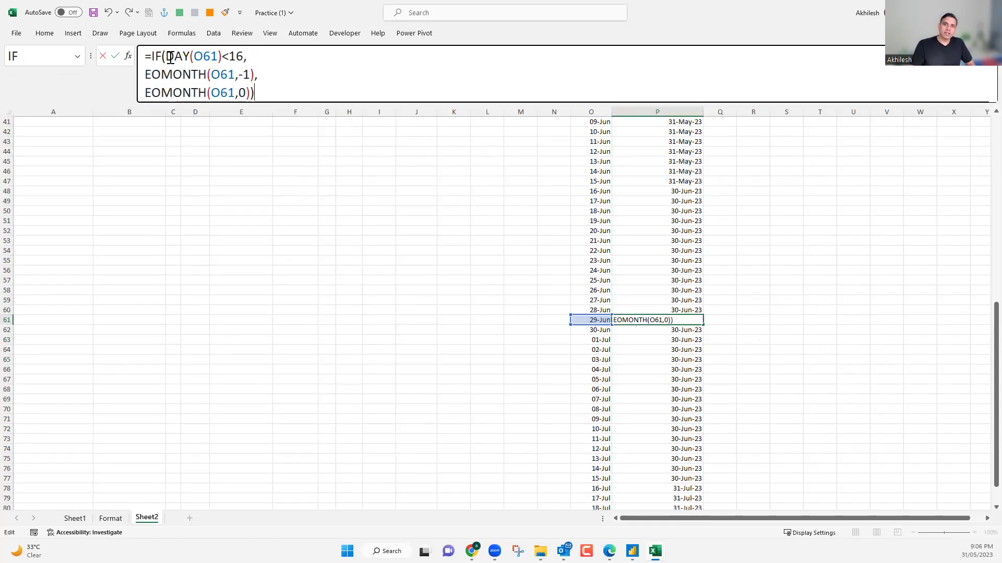
left_click(219, 58, "shift")
left_click(222, 58, "shift")
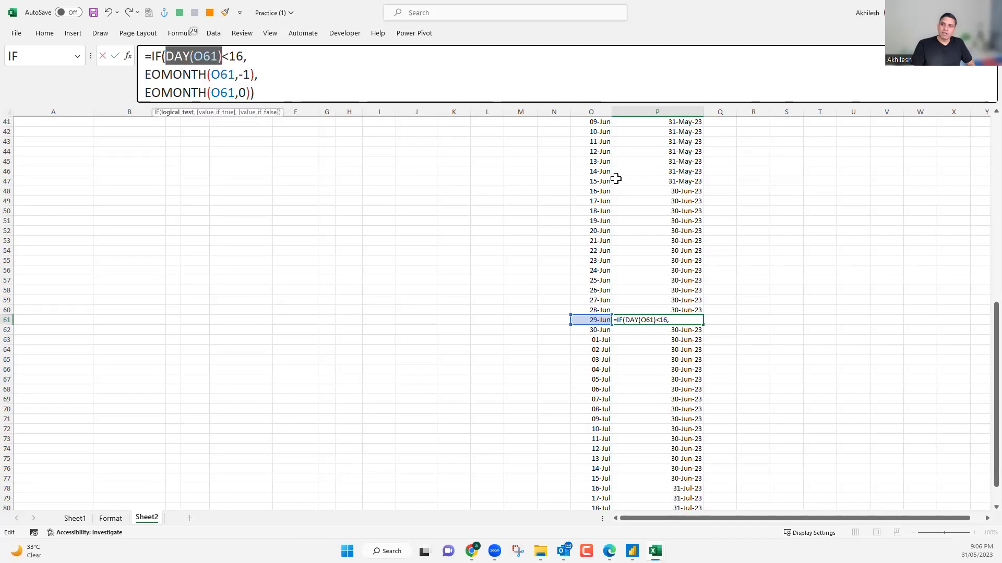
scroll(615, 179, "up", 13)
scroll(597, 188, "down", 6)
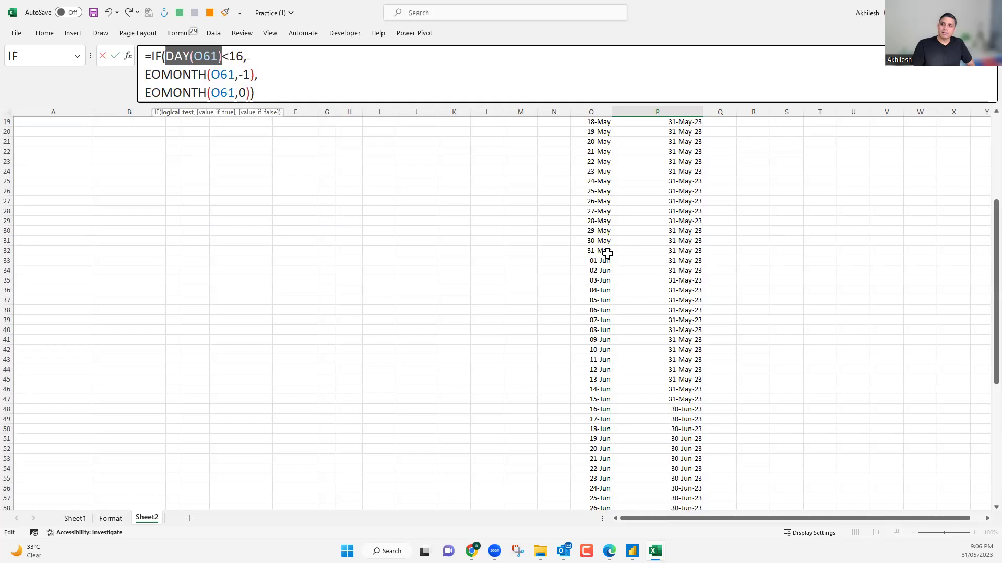
scroll(608, 253, "up", 6)
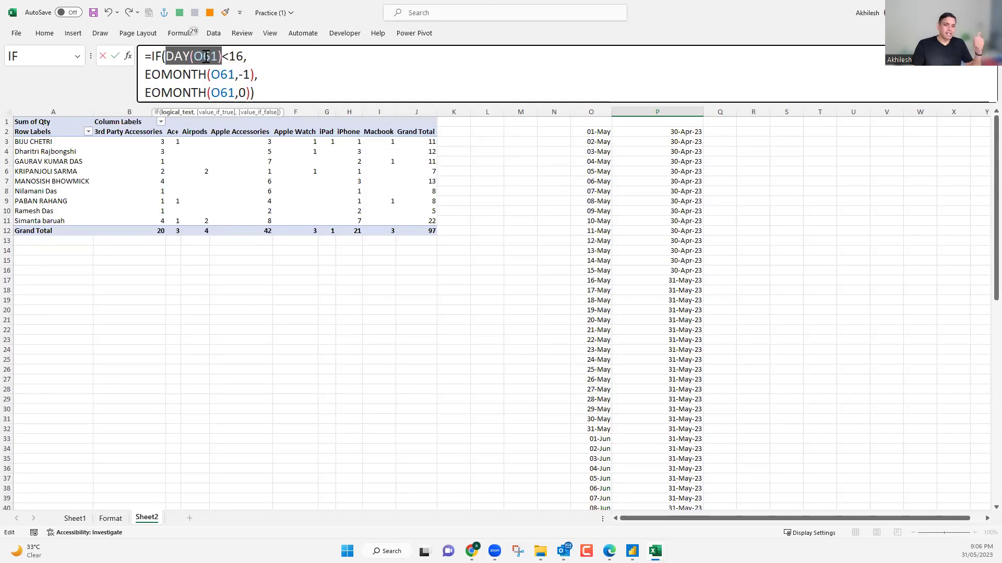
left_click(244, 58)
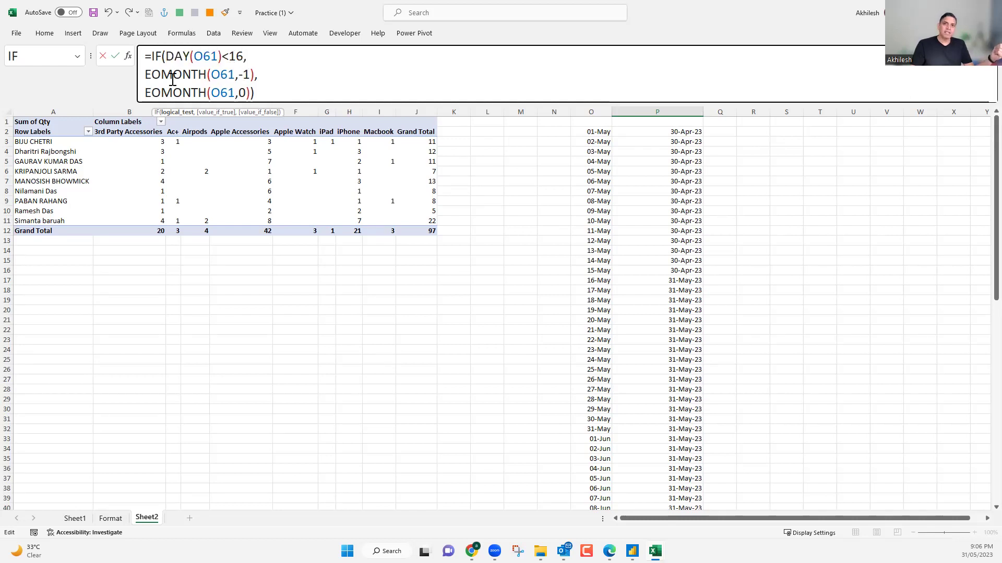
left_click_drag(145, 74, 255, 68)
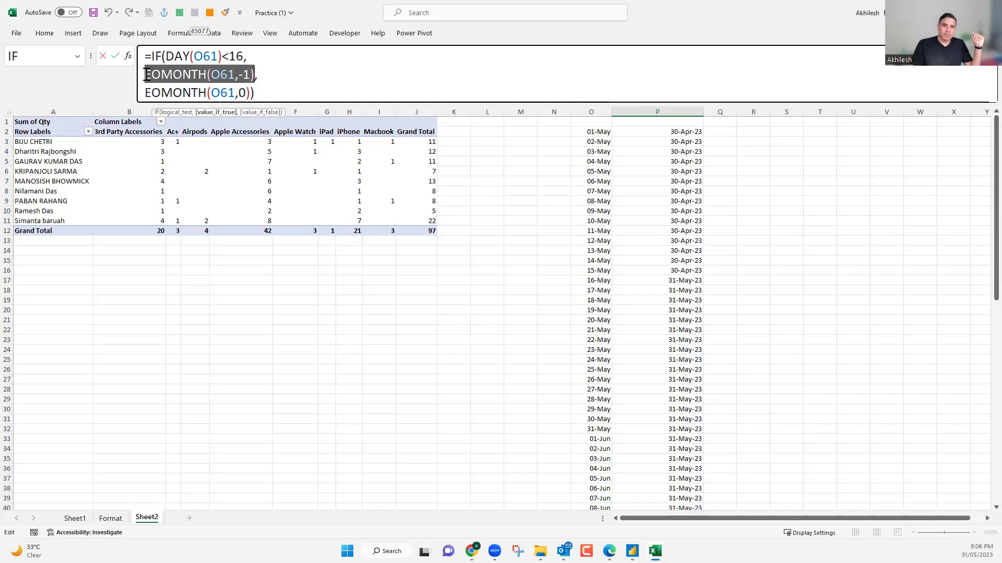
left_click(208, 76)
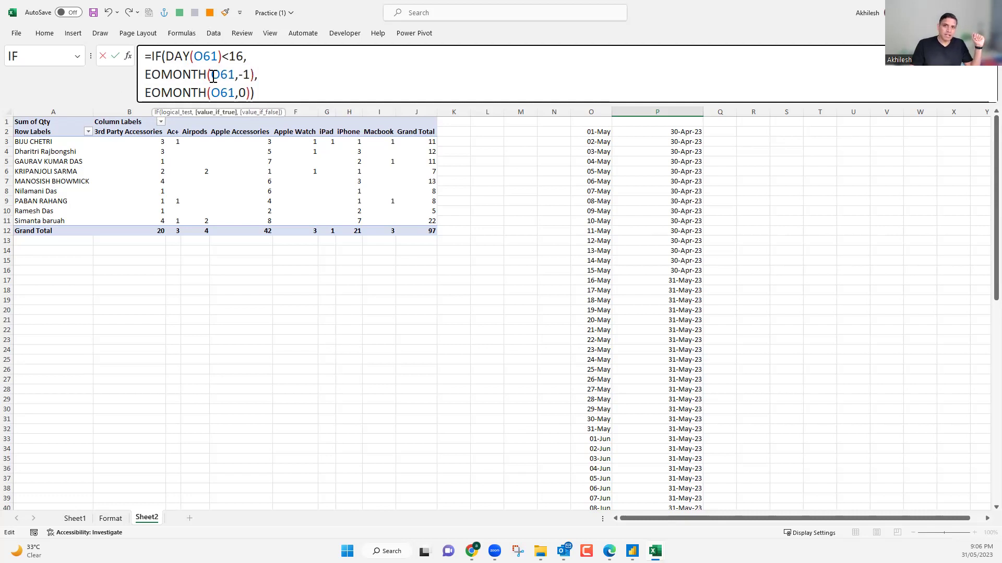
key("shift+Home")
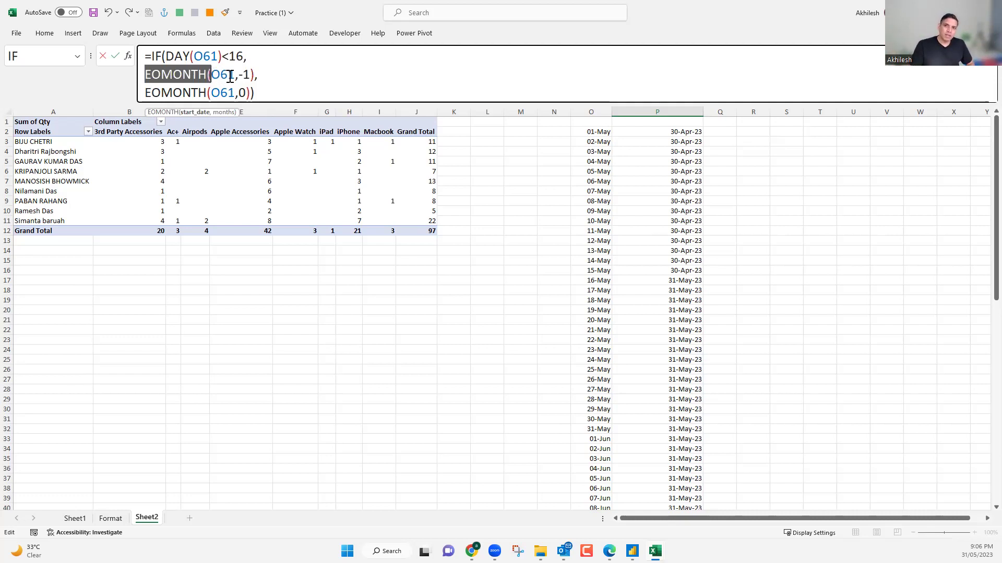
mouse_move(231, 74)
left_mouse_down()
mouse_move(211, 74)
mouse_move(243, 76)
left_mouse_up()
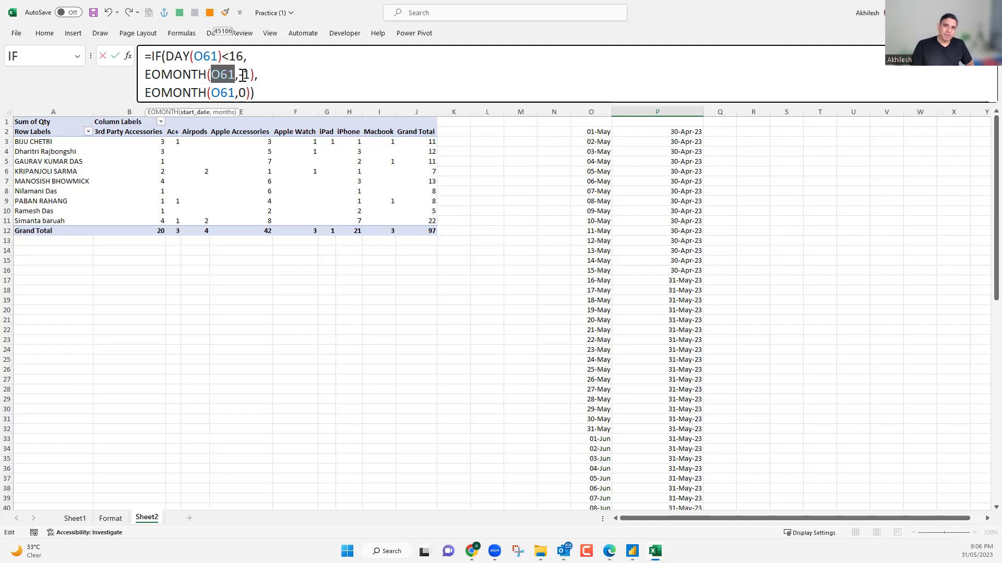
left_click(244, 76)
double_click(243, 75)
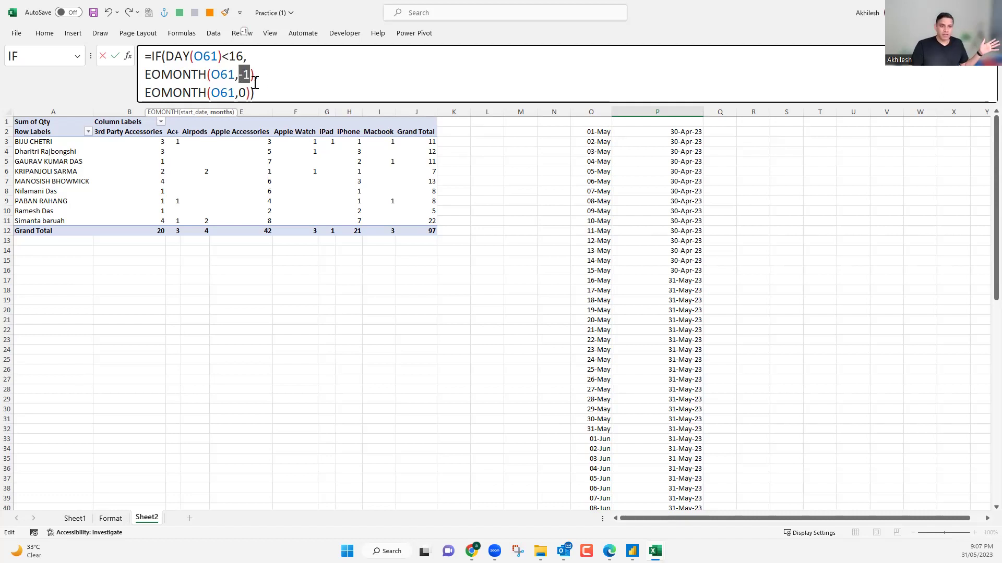
left_click(243, 56)
key("shift+Left")
key("shift+Left")
key("shift+Left")
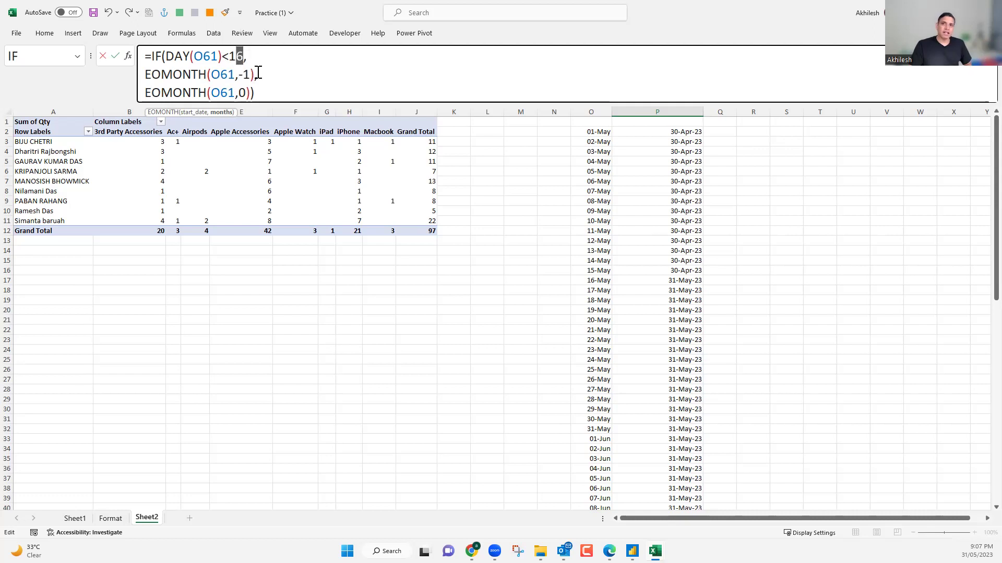
left_click_drag(250, 74, 160, 75)
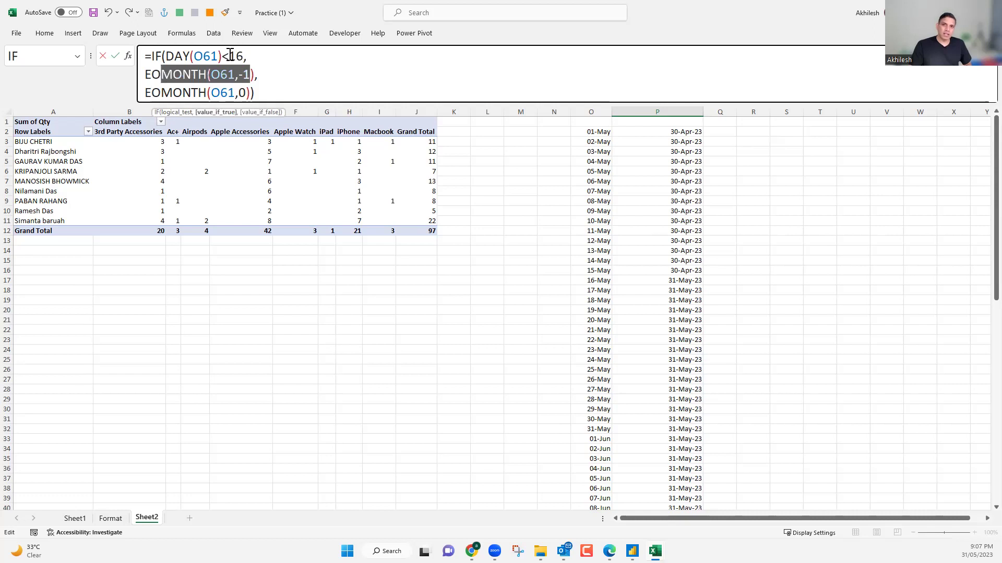
left_click_drag(145, 93, 244, 91)
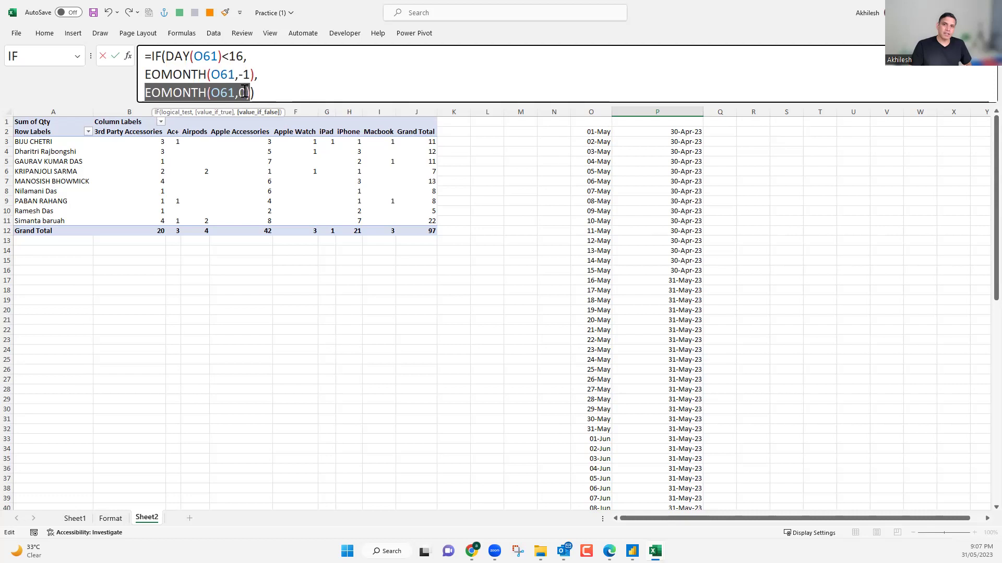
left_click(245, 91)
key("shift+Left")
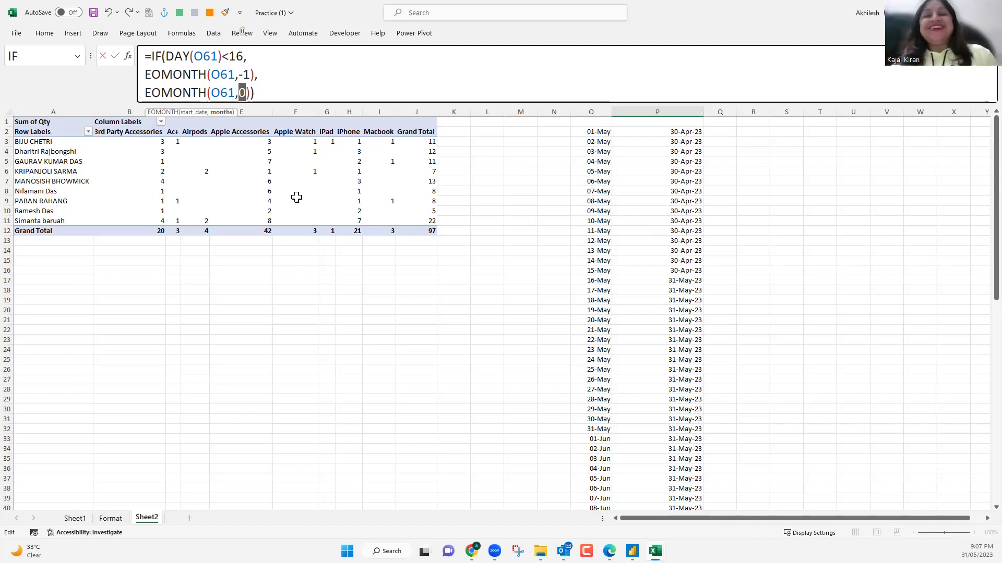
key("Return")
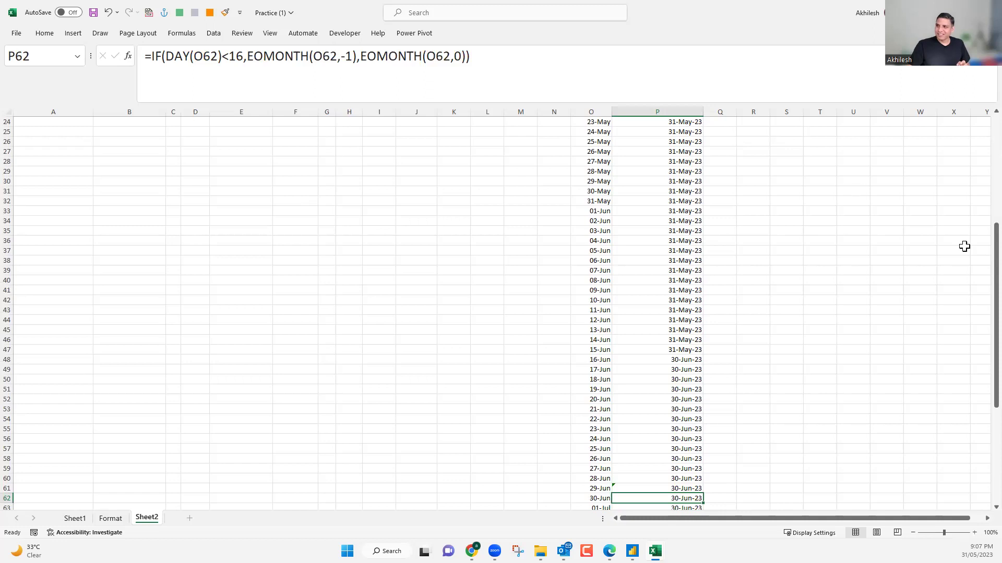
scroll(977, 228, "up", 2)
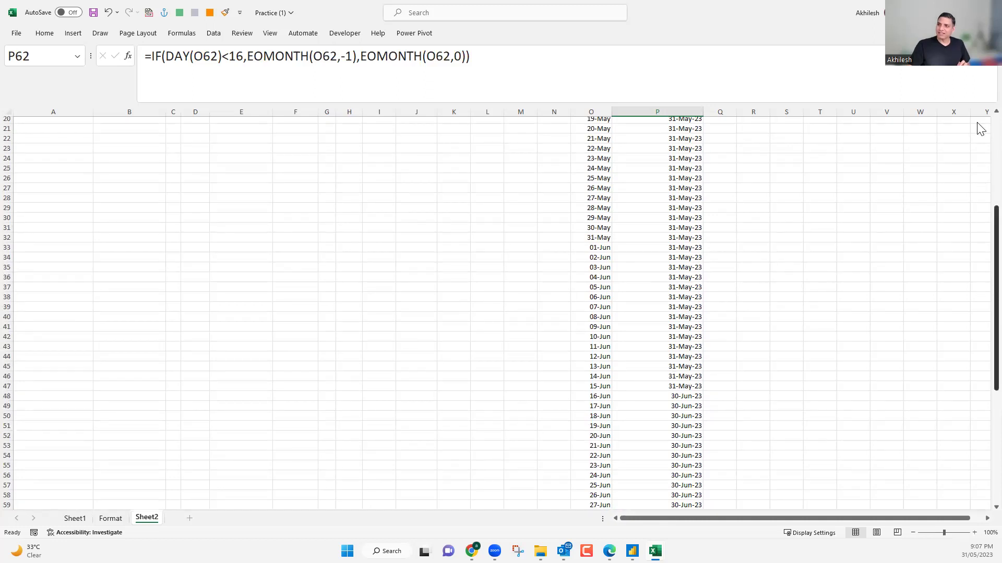
scroll(980, 129, "up", 6)
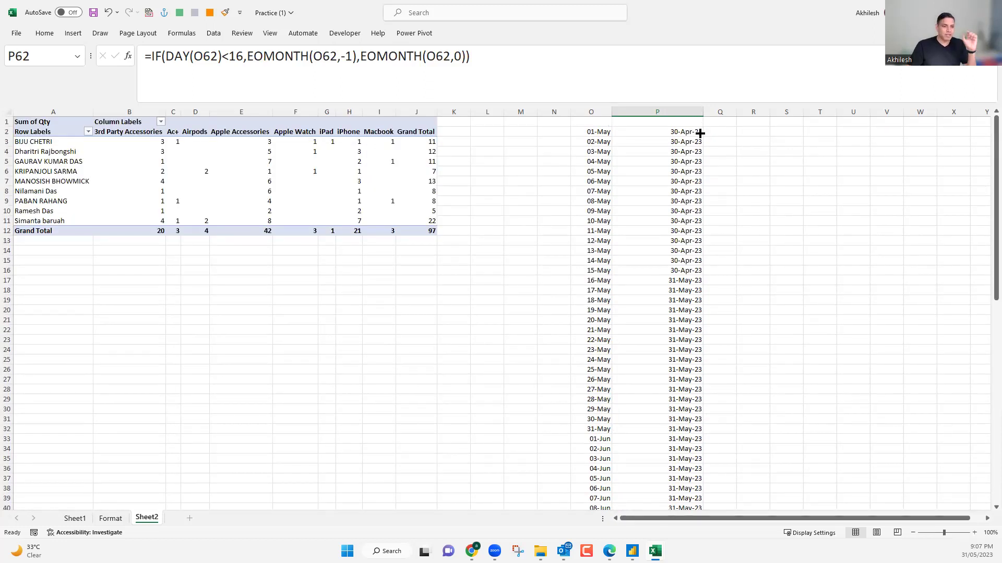
left_click(700, 134)
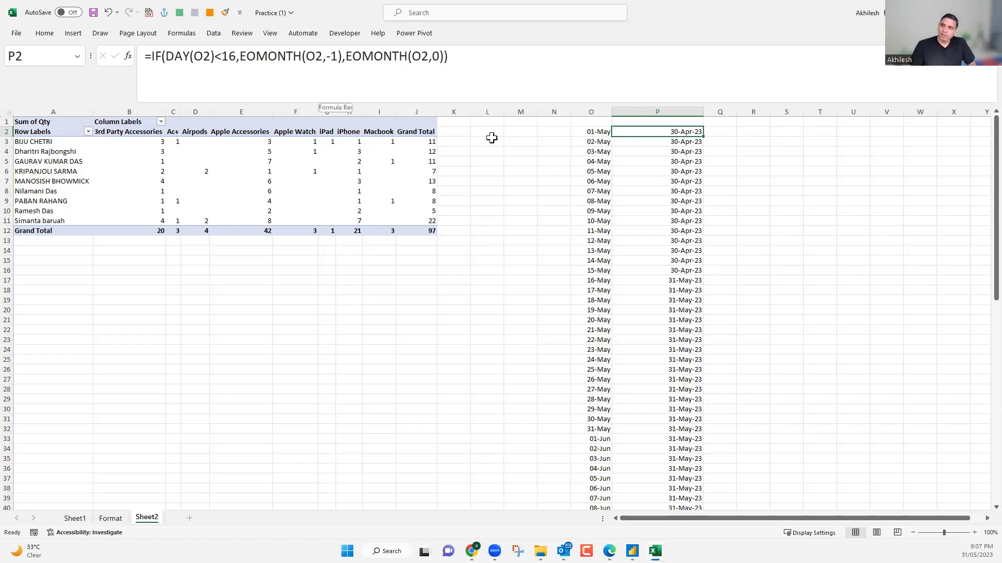
left_click(787, 270)
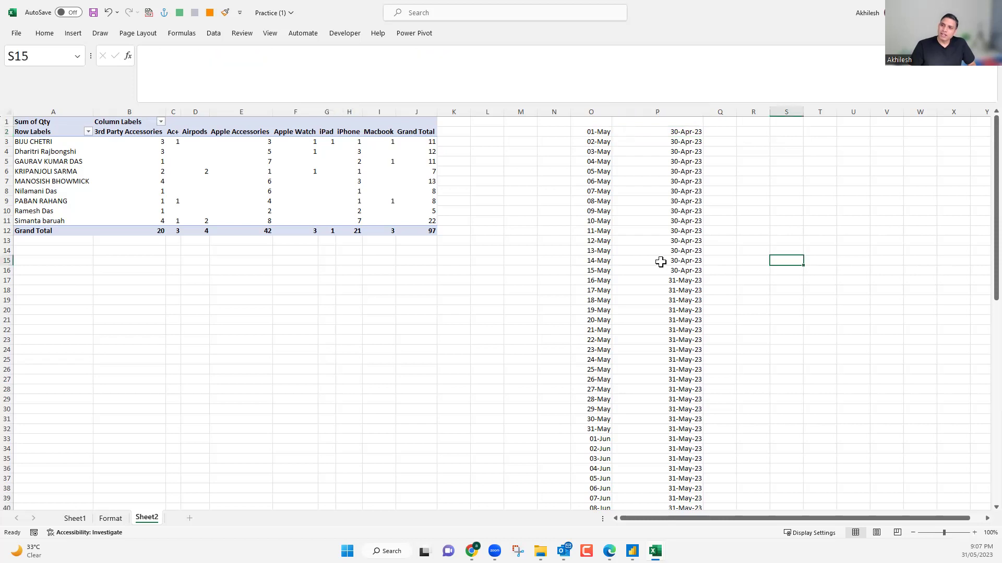
Compare the column O dates with P2:P18 period-ends, inspecting P15's formula, then switch to File Explorer.
left_click_drag(591, 132, 658, 201)
left_click_drag(601, 300, 577, 508)
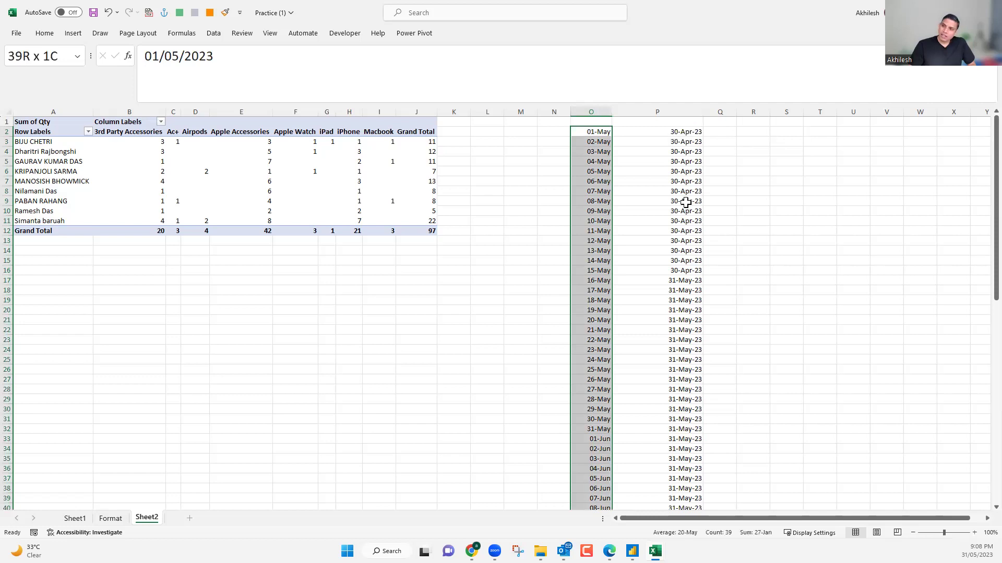
left_click(675, 132)
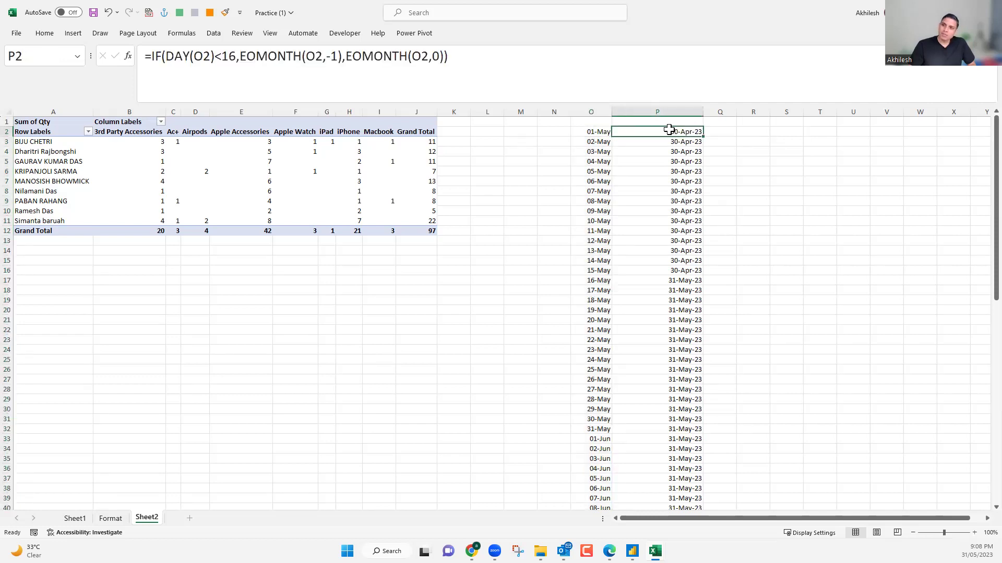
left_click_drag(674, 289, 672, 286)
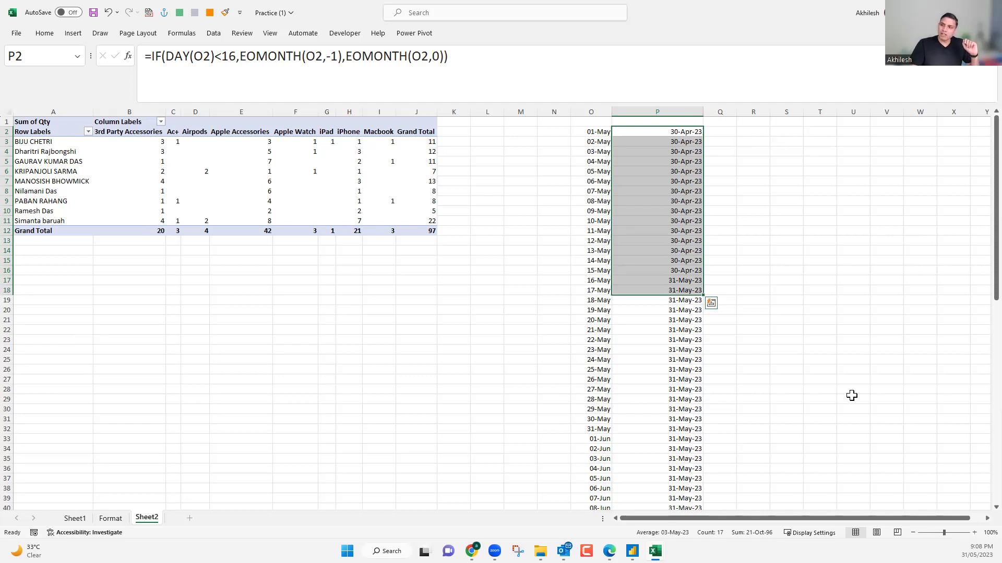
left_click(667, 266)
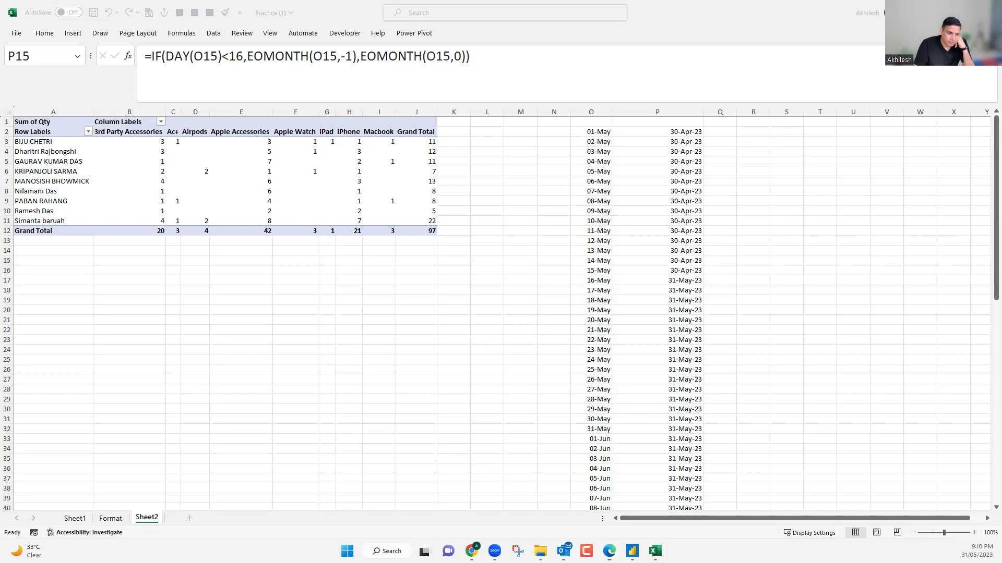
key("alt+Tab")
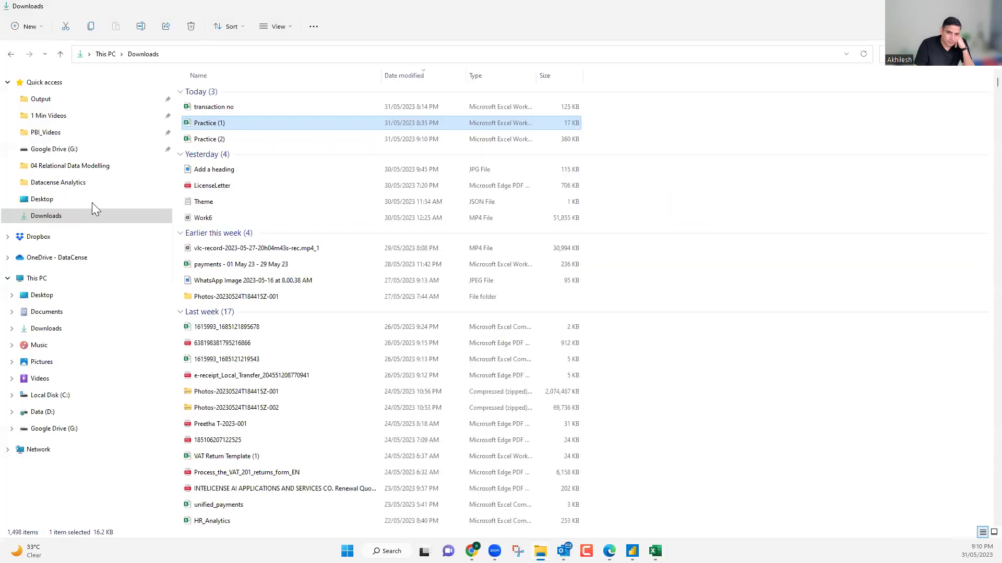
Pick the Practice (2) workbook in Downloads to open it.
left_click(223, 140)
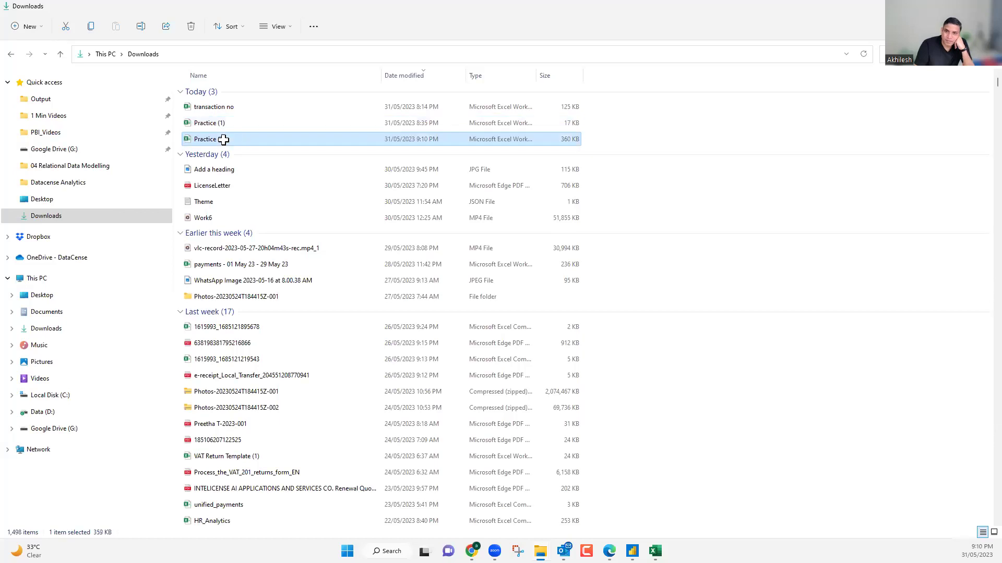
key("alt+Tab")
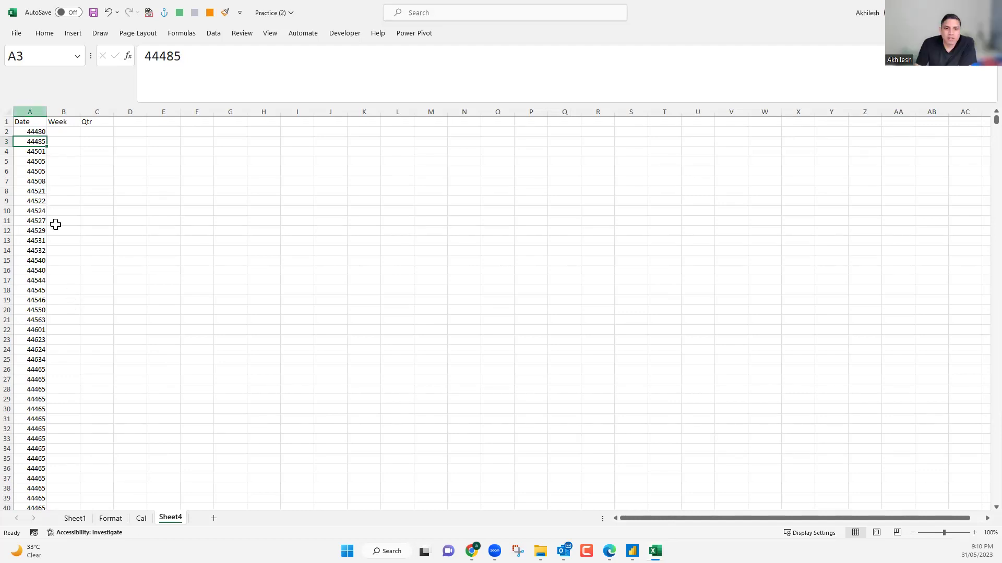
On the Cal calendar sheet, autofit the widths of columns A through L.
key("ctrl+Up")
key("ctrl+shift+Down")
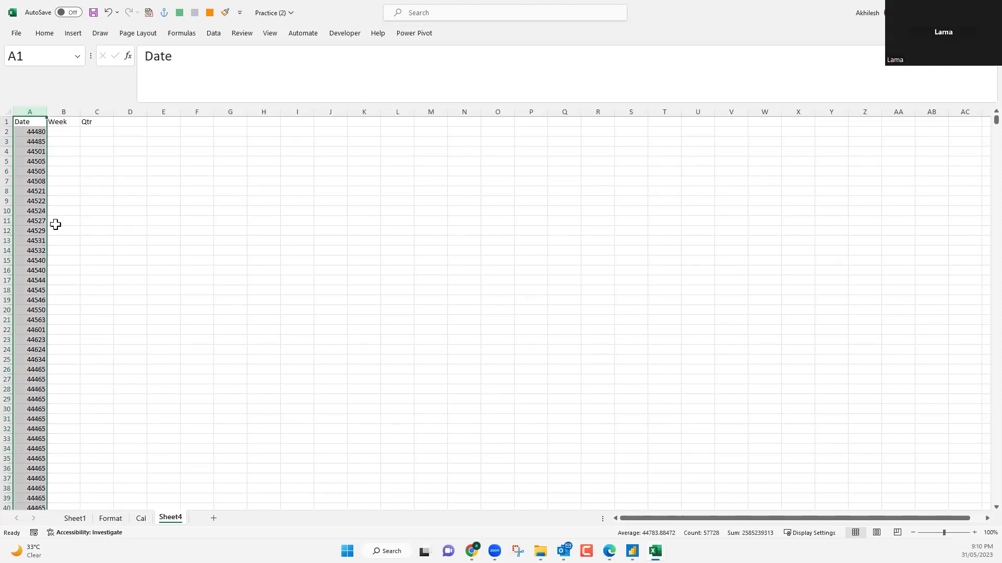
left_click(141, 519)
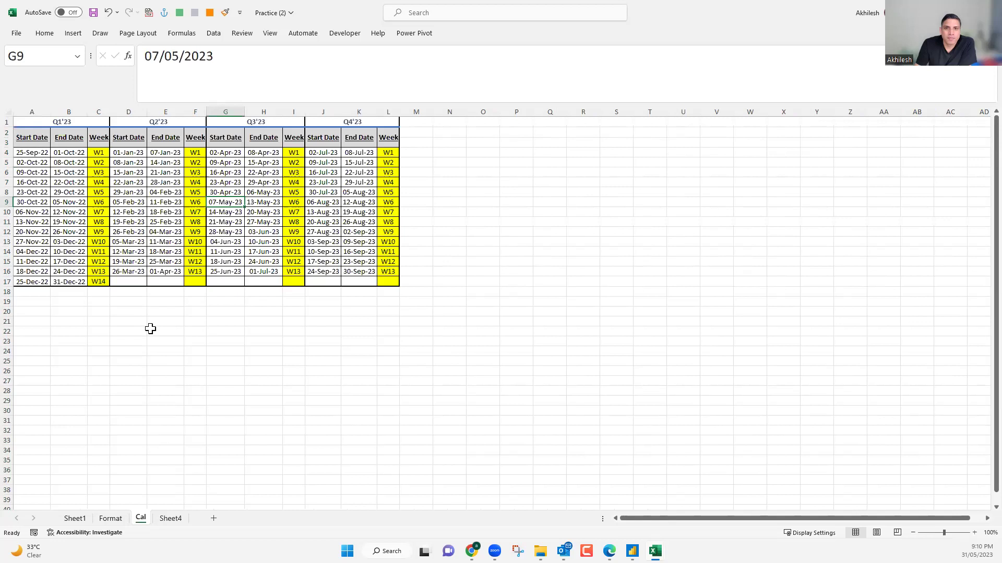
left_click(129, 311)
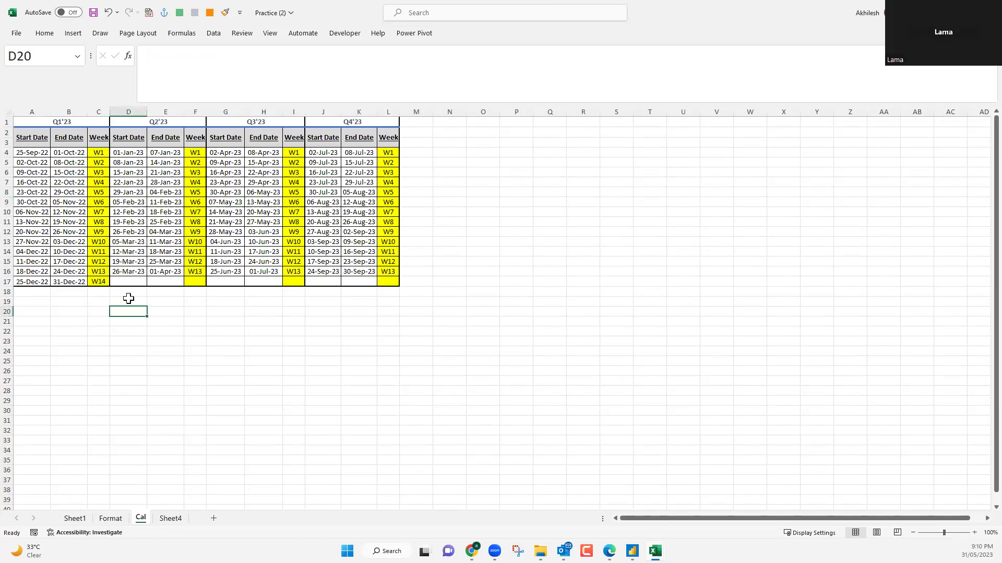
left_click_drag(40, 106, 382, 334)
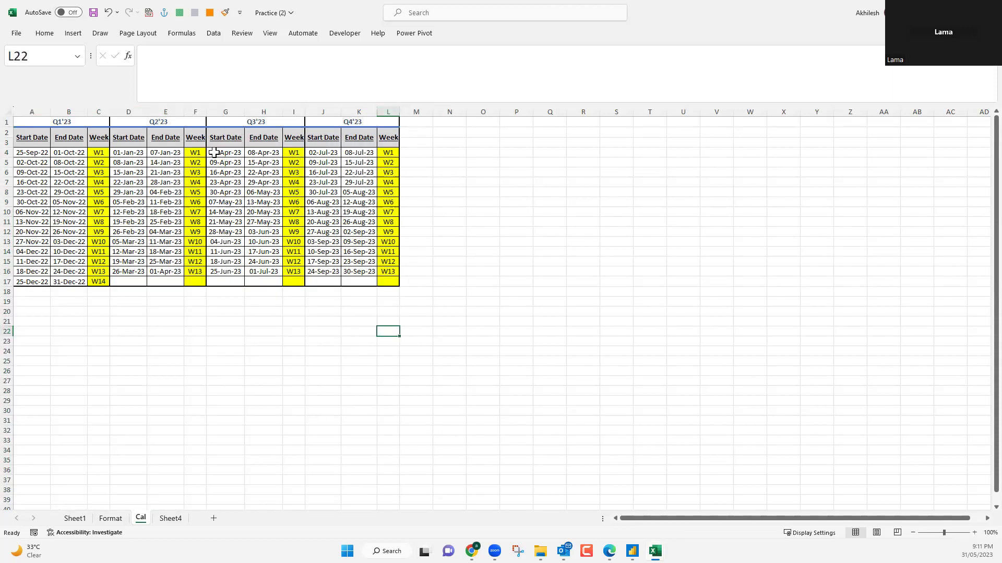
left_click_drag(46, 113, 399, 108)
double_click(399, 108)
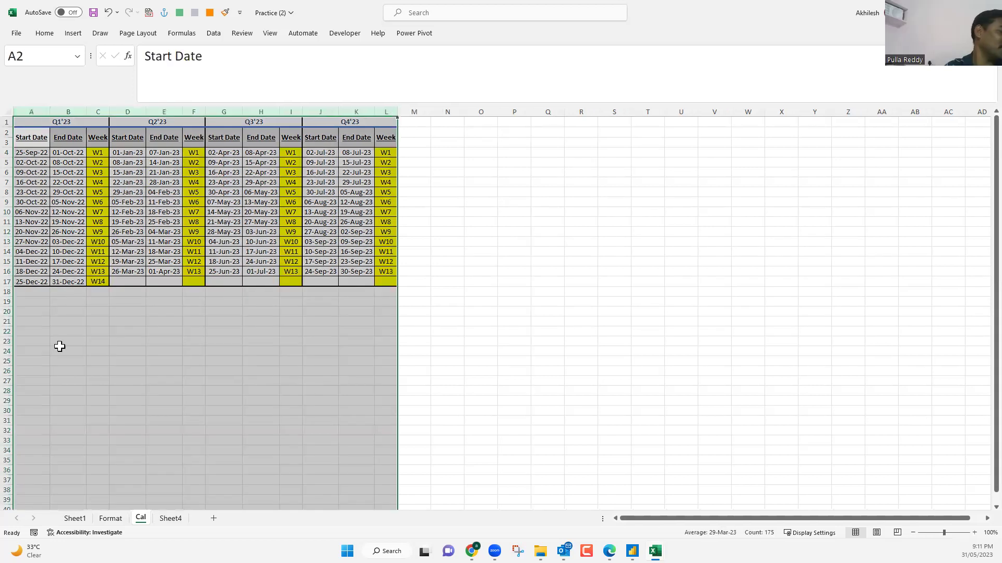
Review the first week's start date, end date and W1 label, then select Sheet4's Date column.
left_click(27, 152)
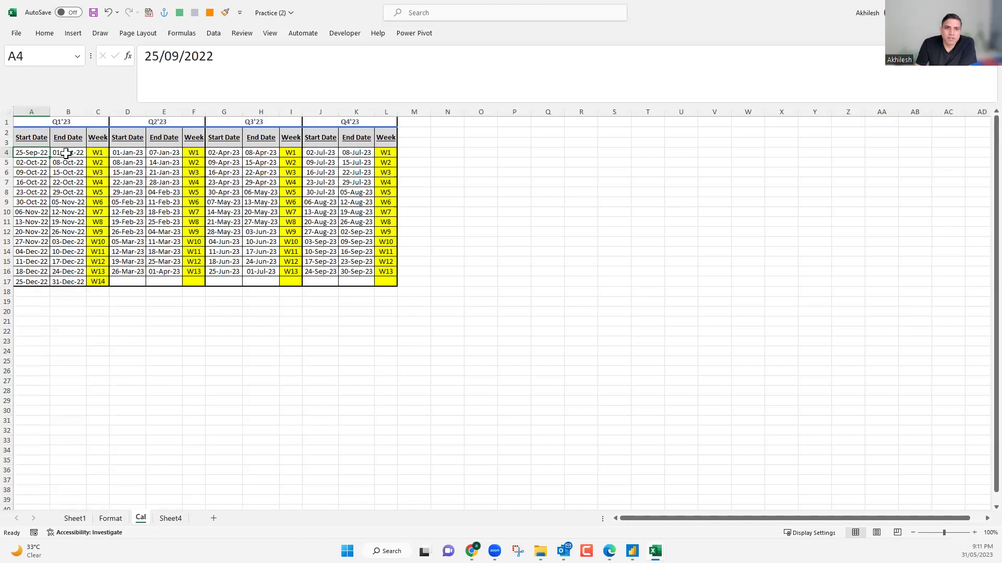
left_click(84, 153)
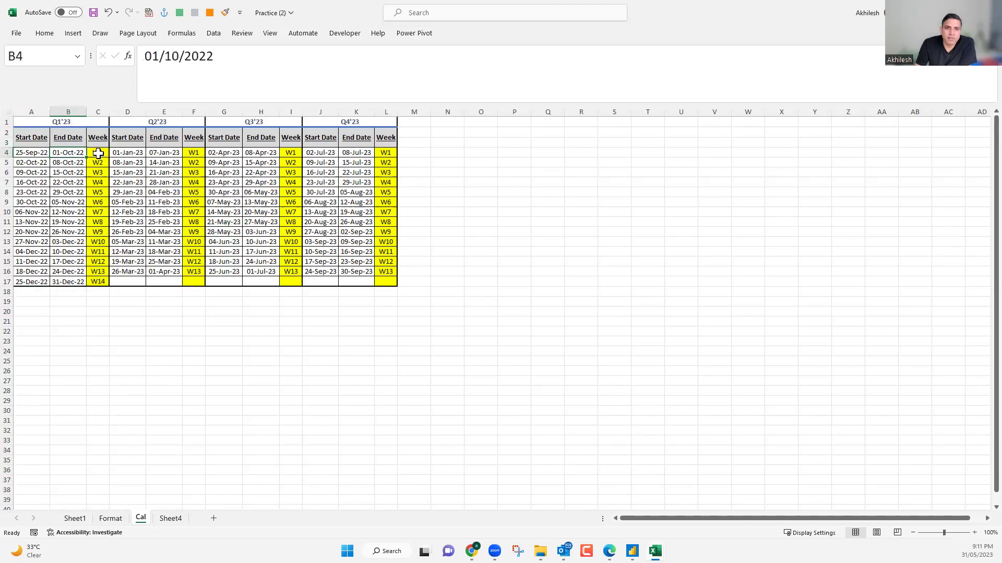
left_click(98, 153)
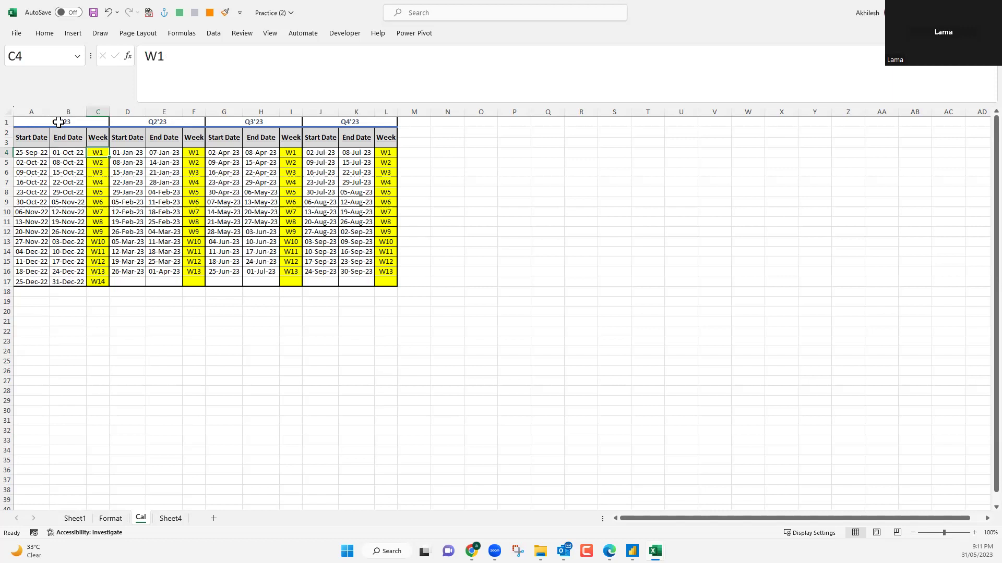
left_click(76, 154)
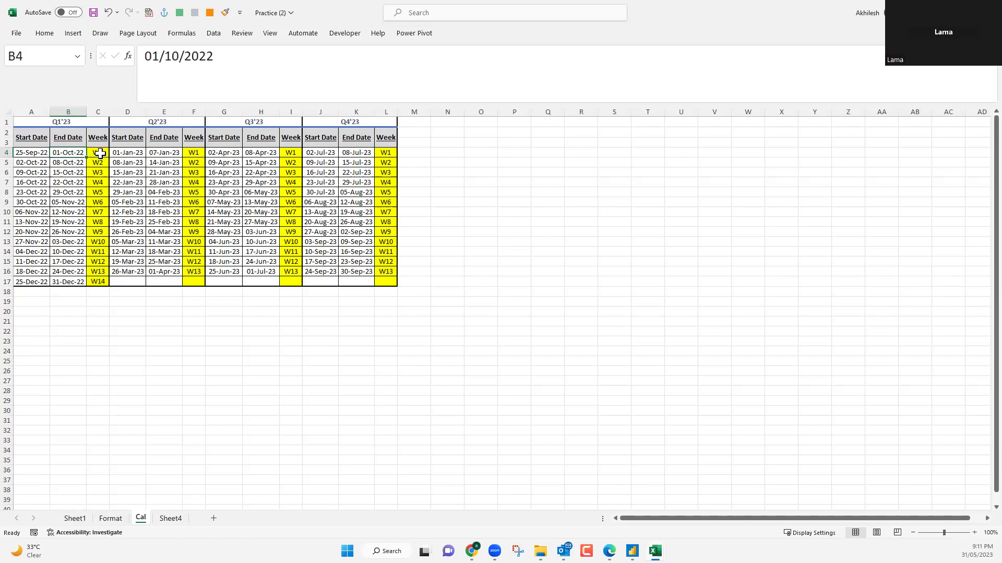
left_click(100, 154)
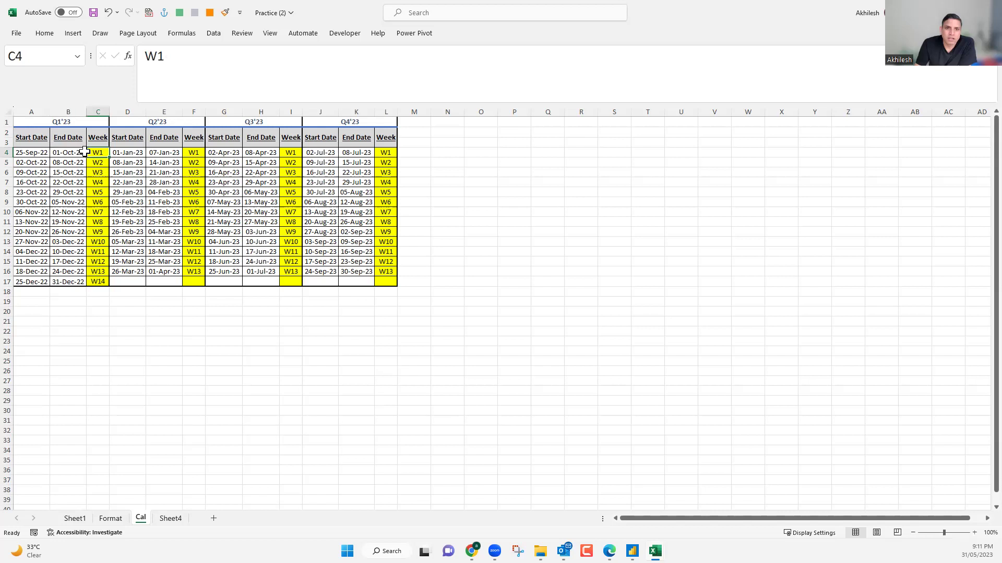
left_click_drag(31, 152, 73, 152)
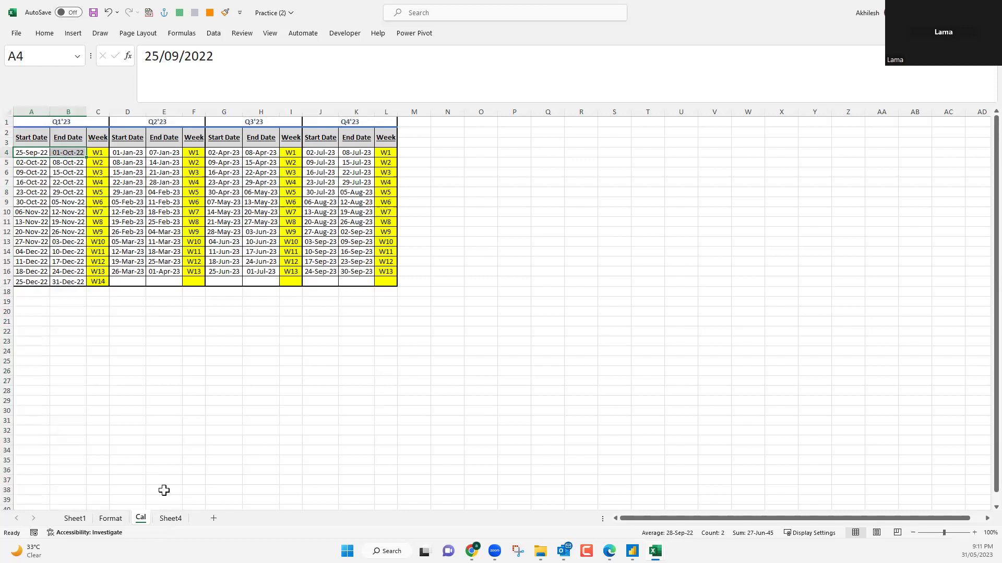
key("ctrl+Page_Down")
left_click(30, 112)
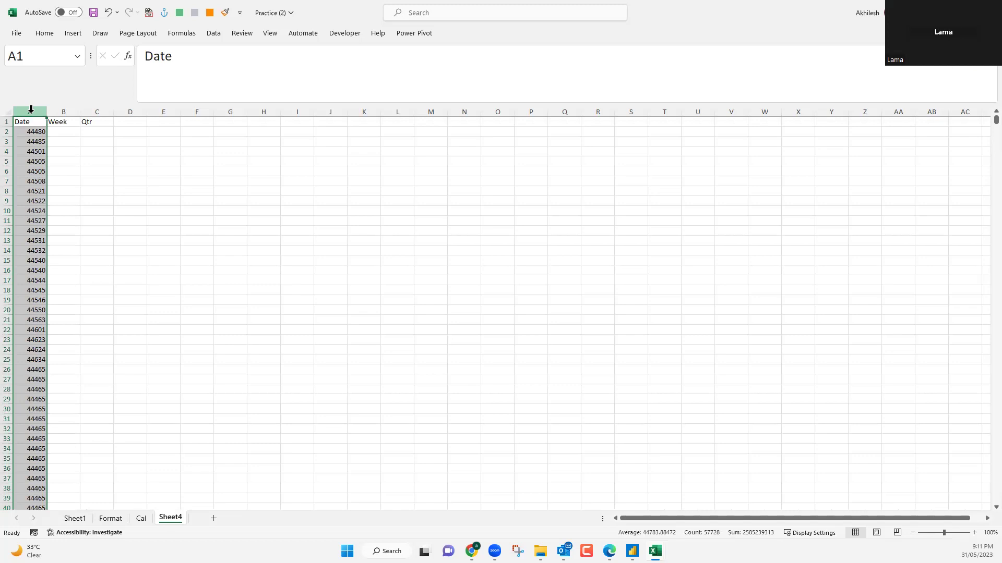
Format Sheet4's Date column as dd-Mmm-yy dates and widen column A.
key("ctrl+shift+3")
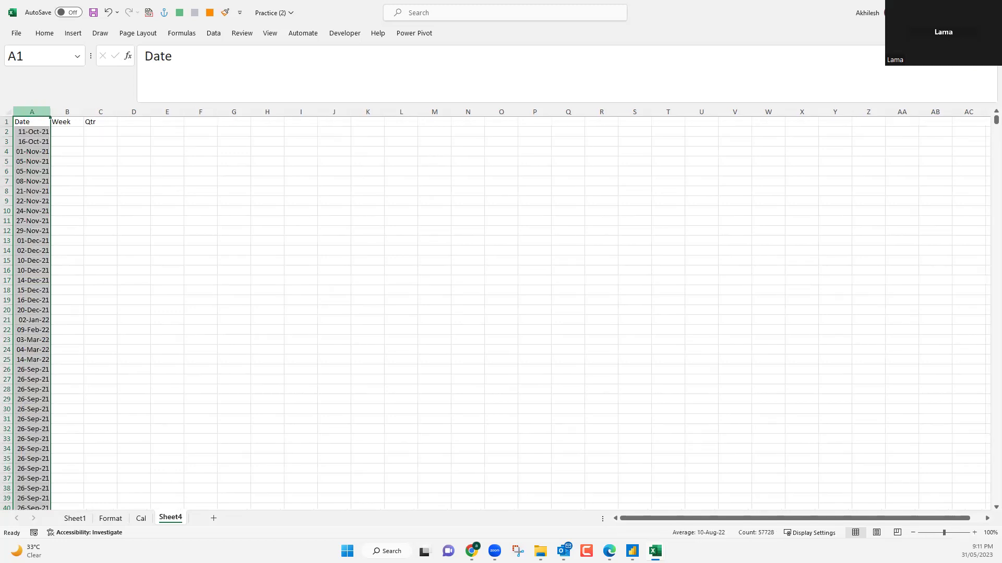
left_click_drag(49, 110, 61, 113)
left_click(50, 131)
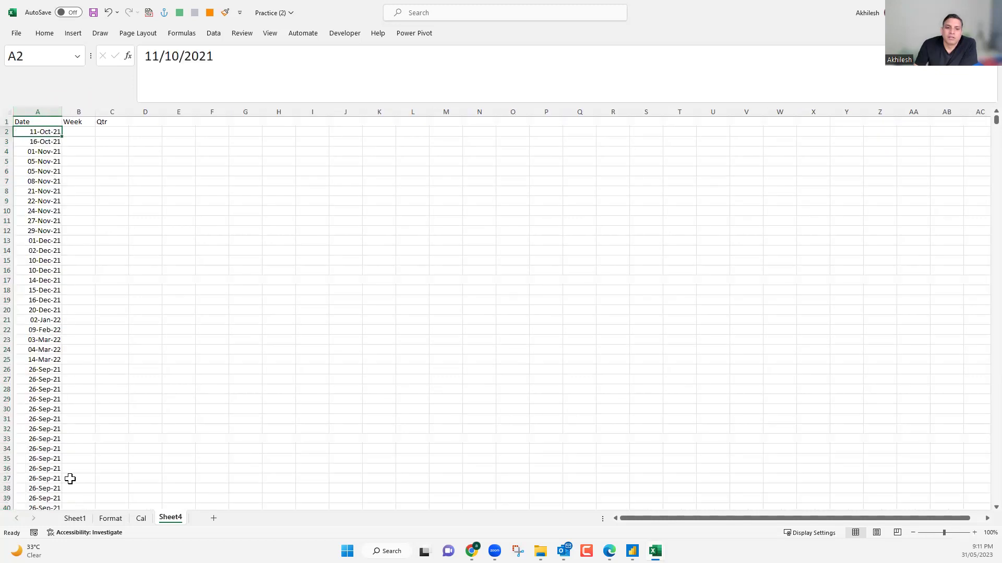
Compare Cal's first-week start and end dates and the Q2'23 start date with Sheet4.
left_click(141, 519)
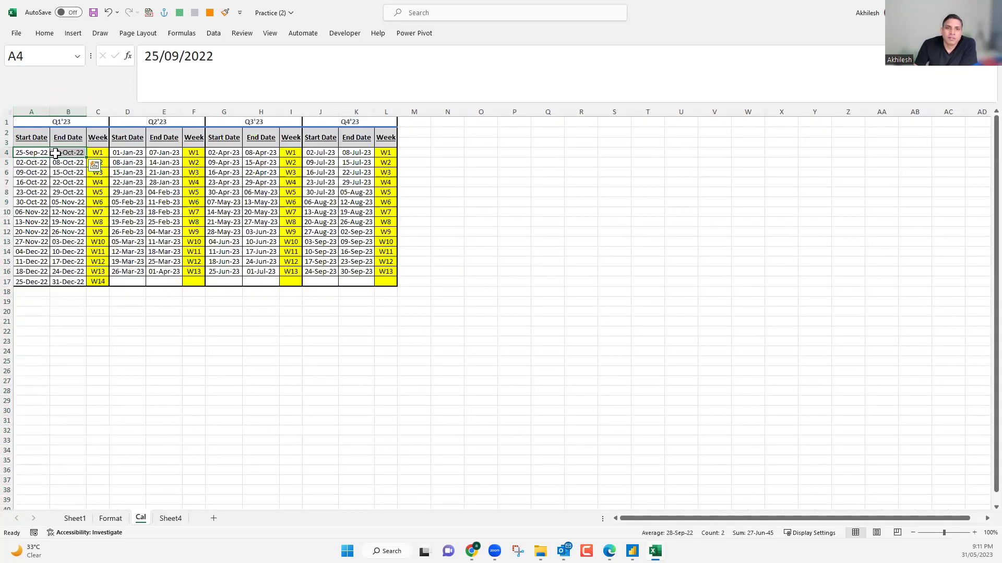
left_click(56, 152)
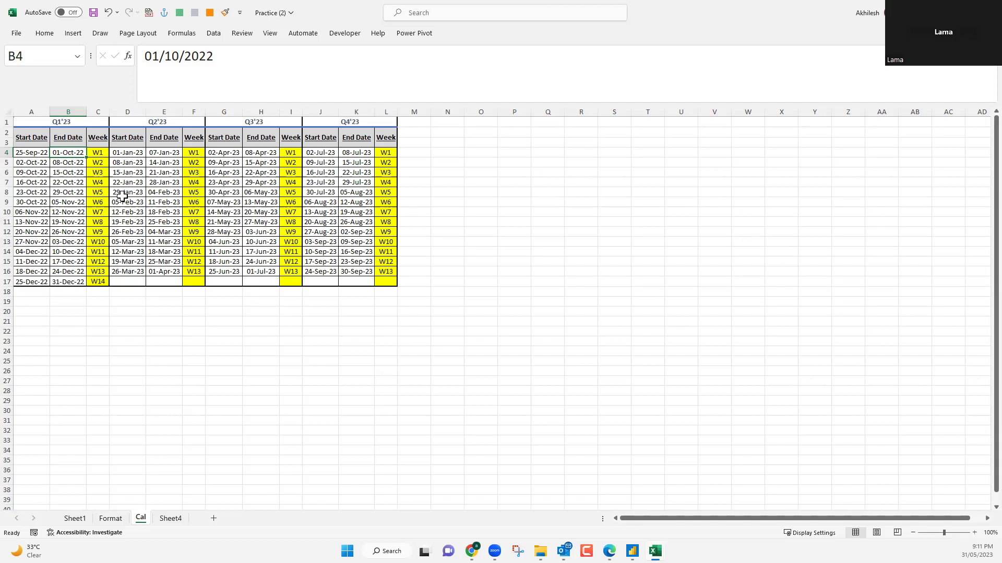
left_click(129, 155)
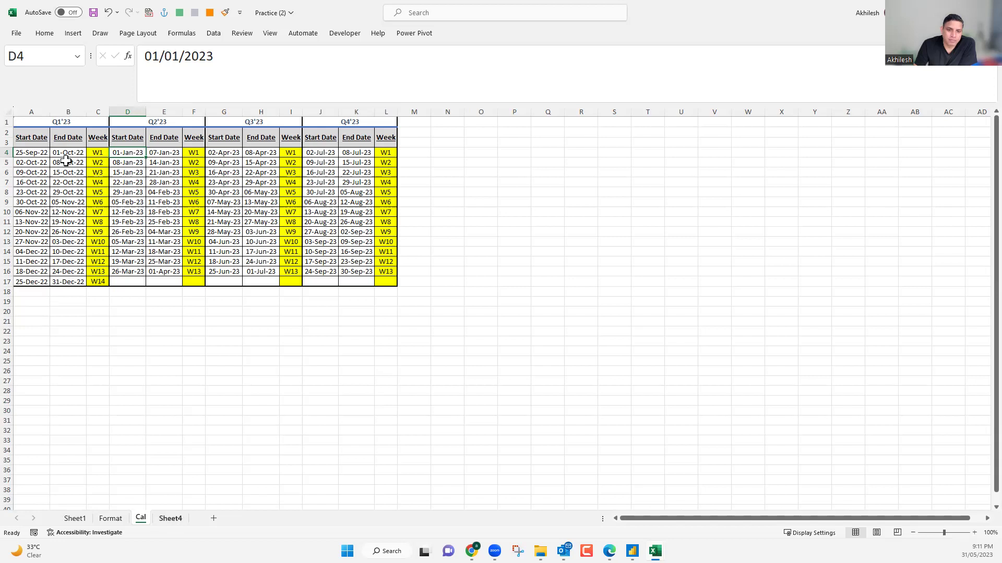
left_click(170, 519)
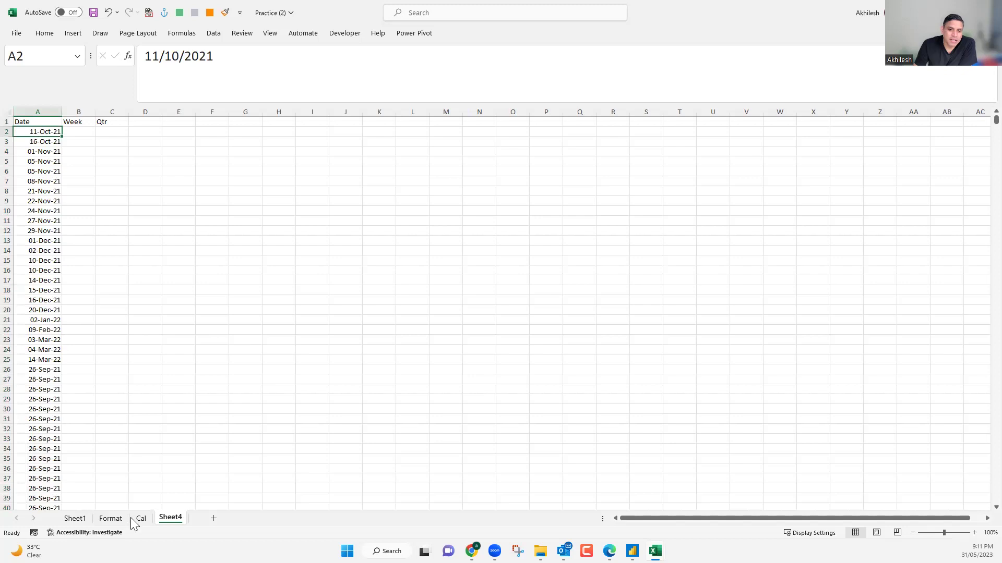
key("ctrl+Page_Up")
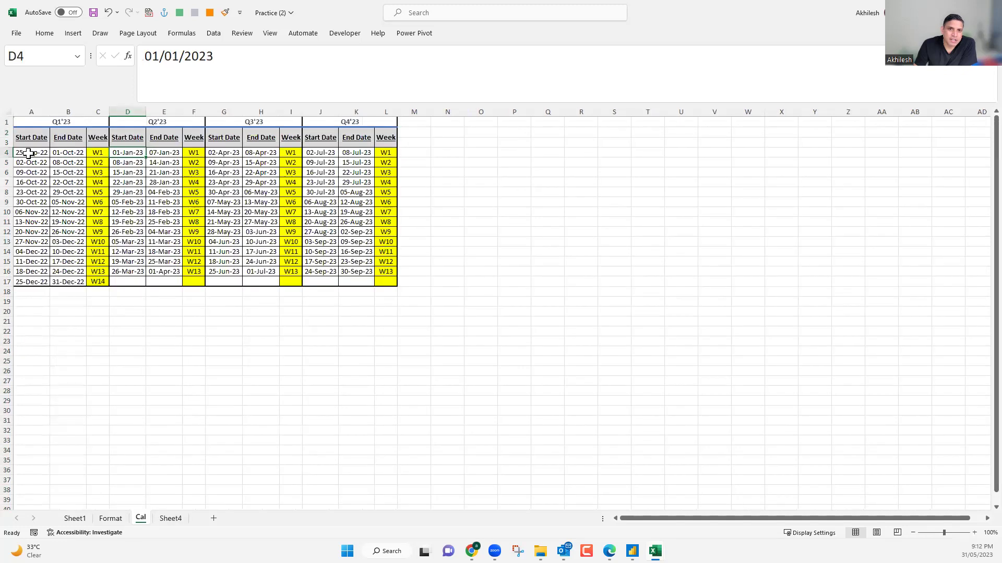
left_click(29, 153)
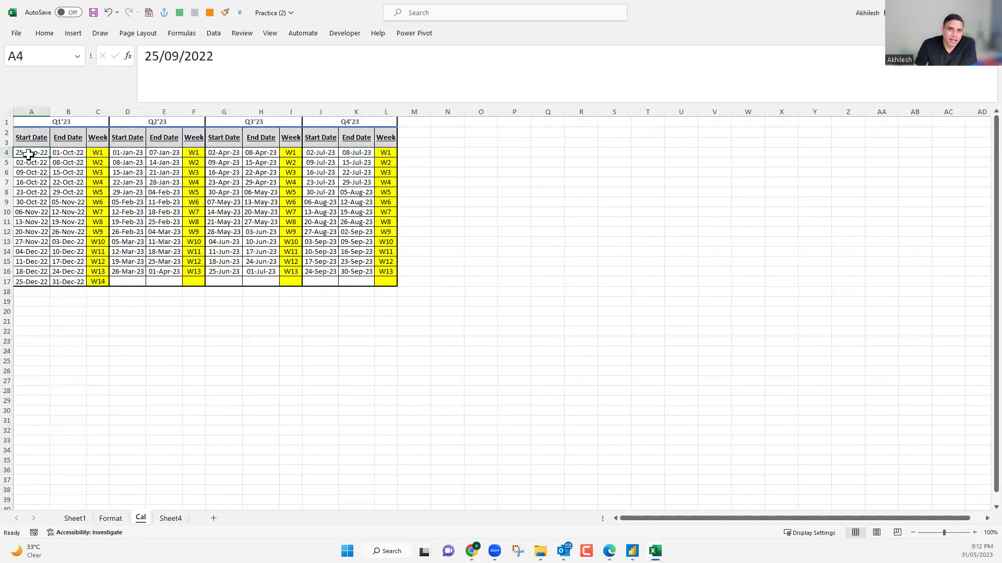
left_click(76, 154)
key("Right")
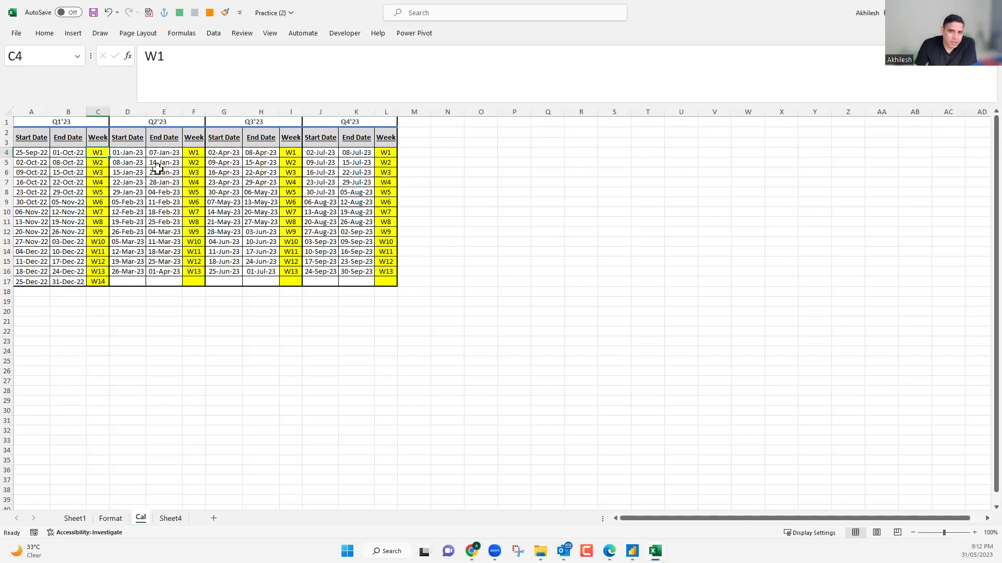
Move the Q2'23, Q3'23 and Q4'23 week tables into columns A–C at A19, A37 and A55.
left_click_drag(133, 136, 200, 310)
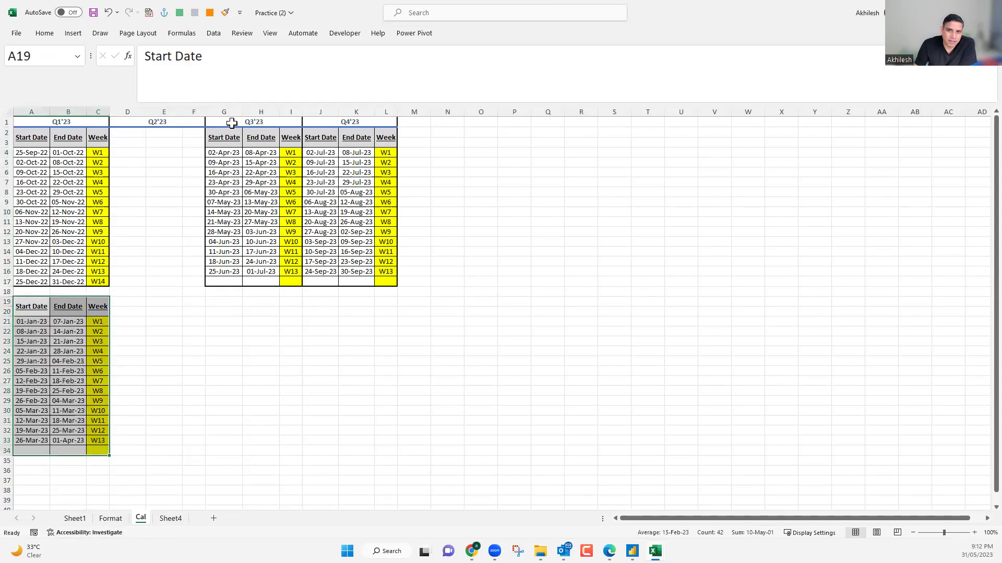
left_click_drag(229, 135, 281, 153)
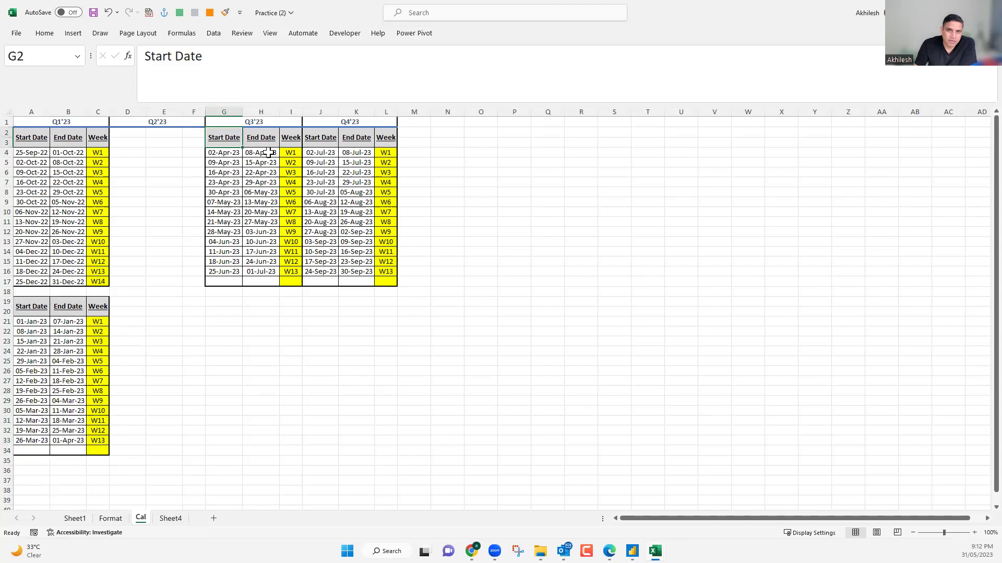
left_click(224, 192)
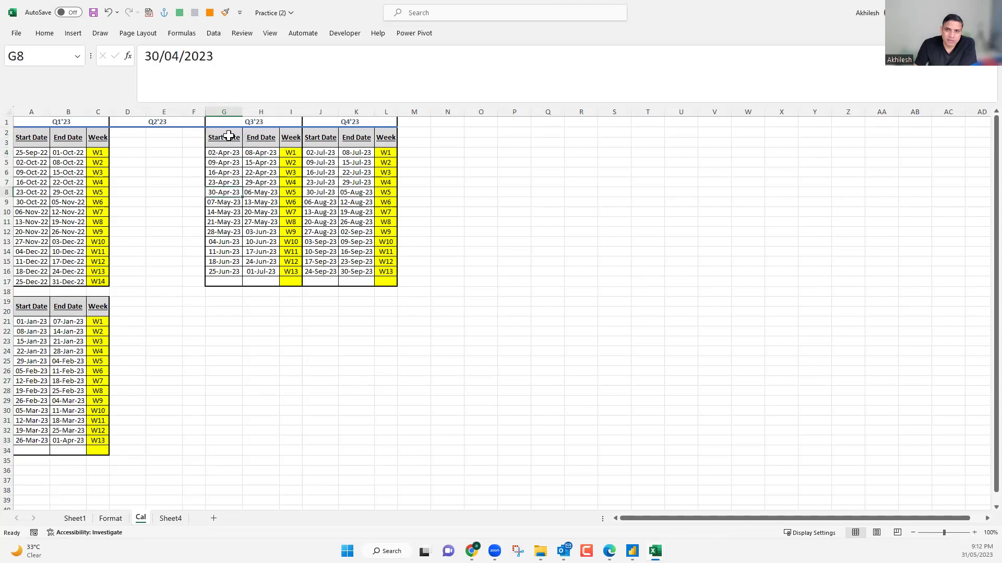
left_click_drag(224, 137, 78, 488)
left_click_drag(73, 416, 72, 391)
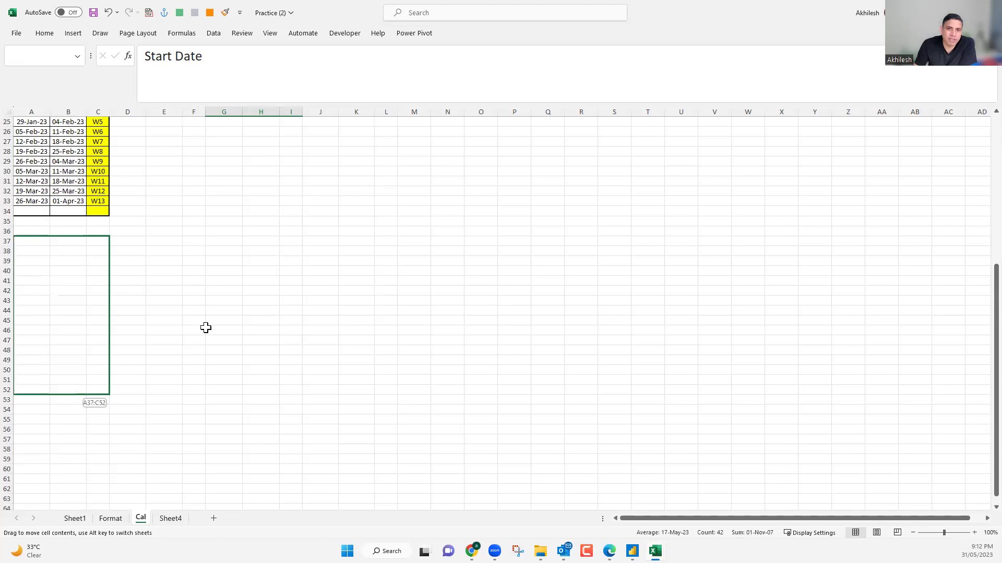
scroll(308, 184, "up", 8)
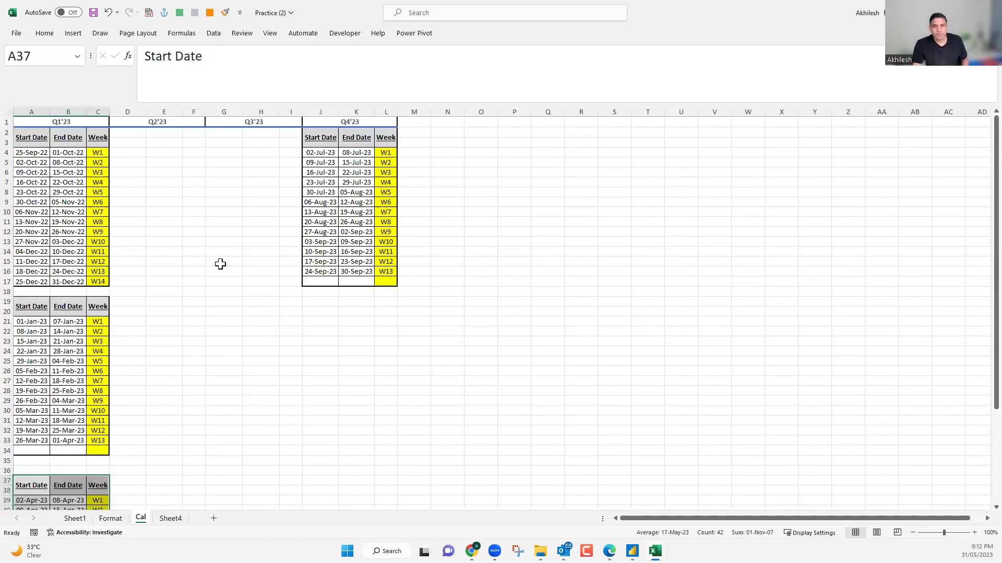
scroll(190, 176, "down", 3)
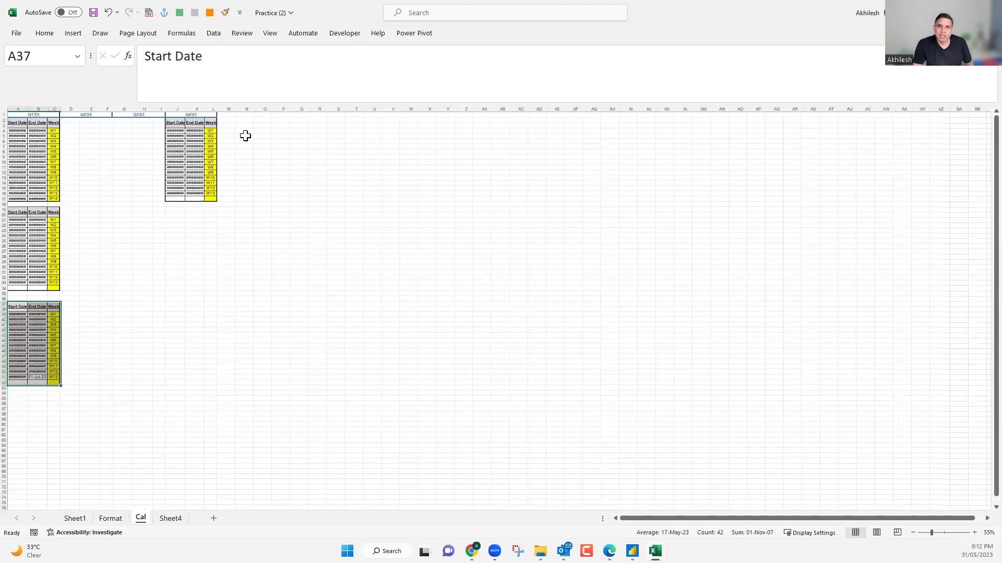
scroll(243, 137, "up", 1)
left_click_drag(226, 127, 264, 227)
left_click_drag(23, 532, 33, 459)
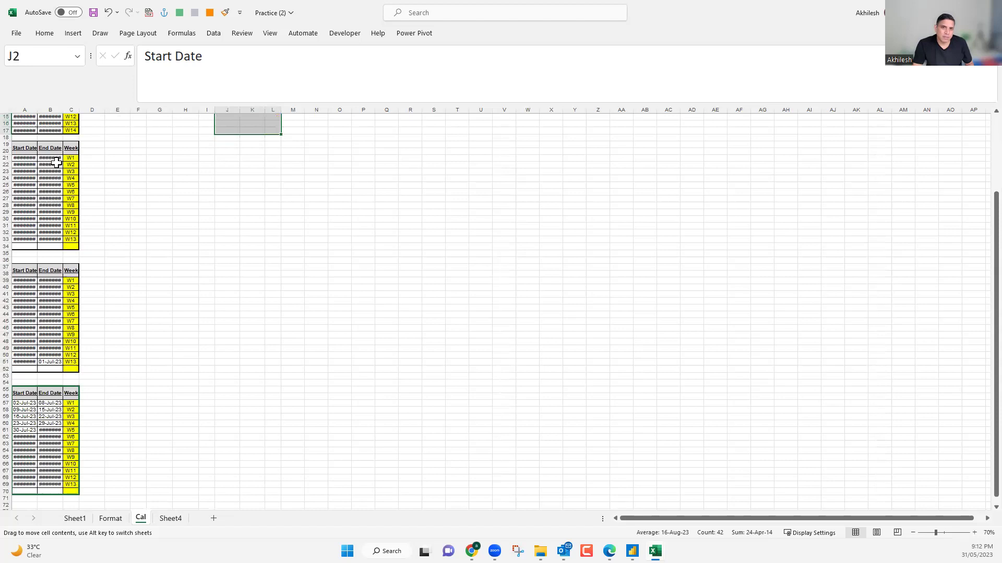
scroll(93, 122, "up", 5)
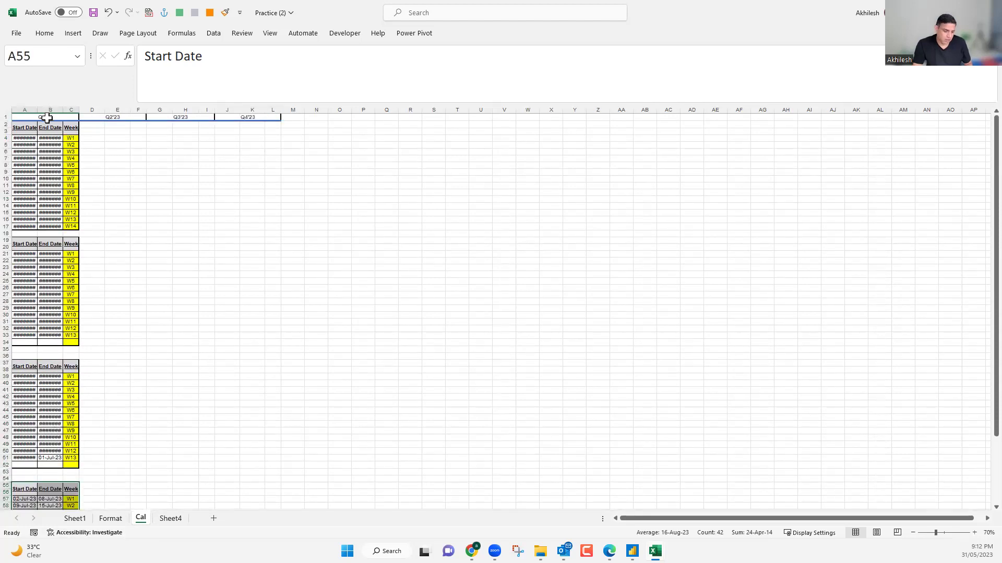
Copy the Q1'23 header down column D beside the first week table (D4:D17).
left_click(45, 117)
key("ctrl+c")
left_click_drag(92, 138, 96, 231)
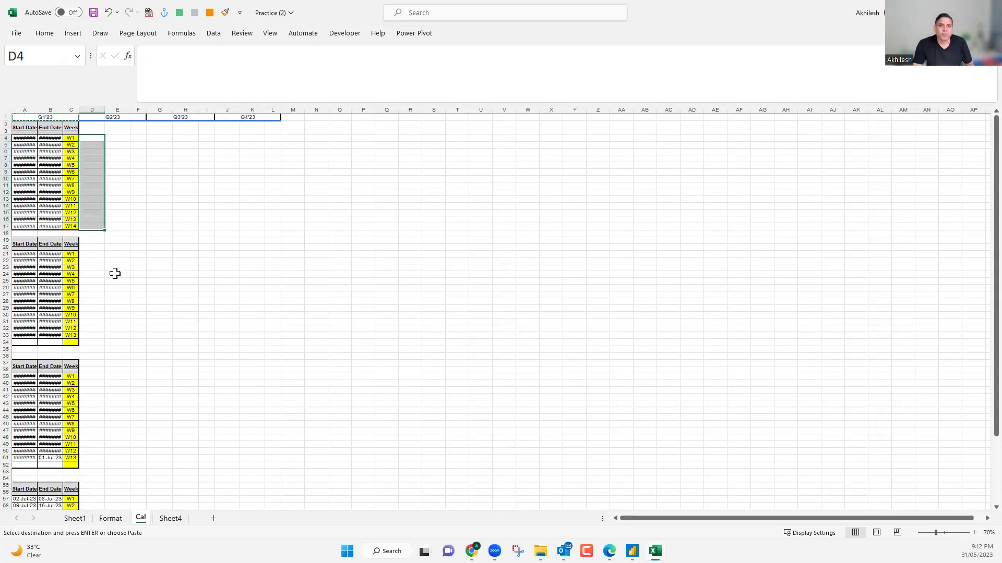
key("ctrl+v")
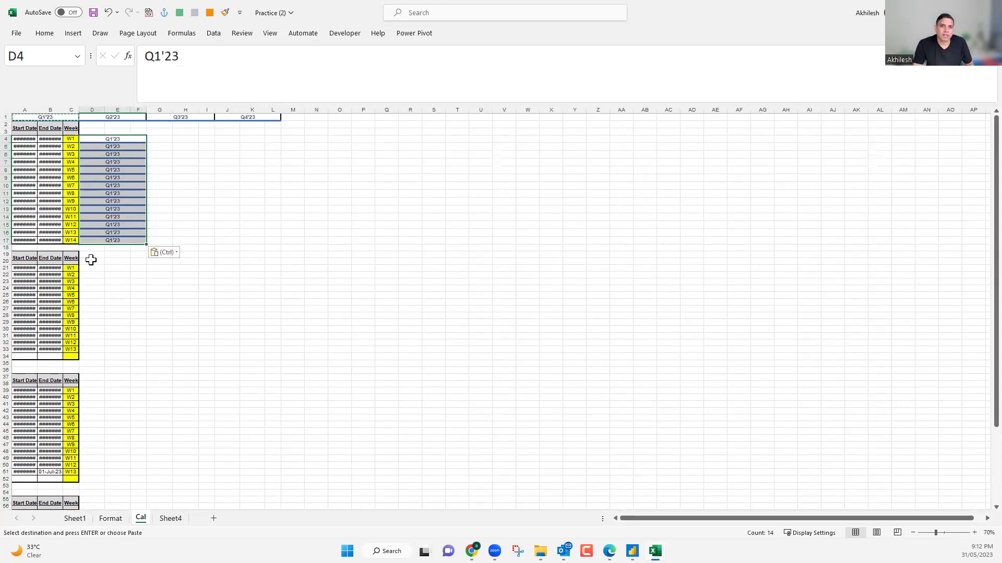
left_click(104, 201)
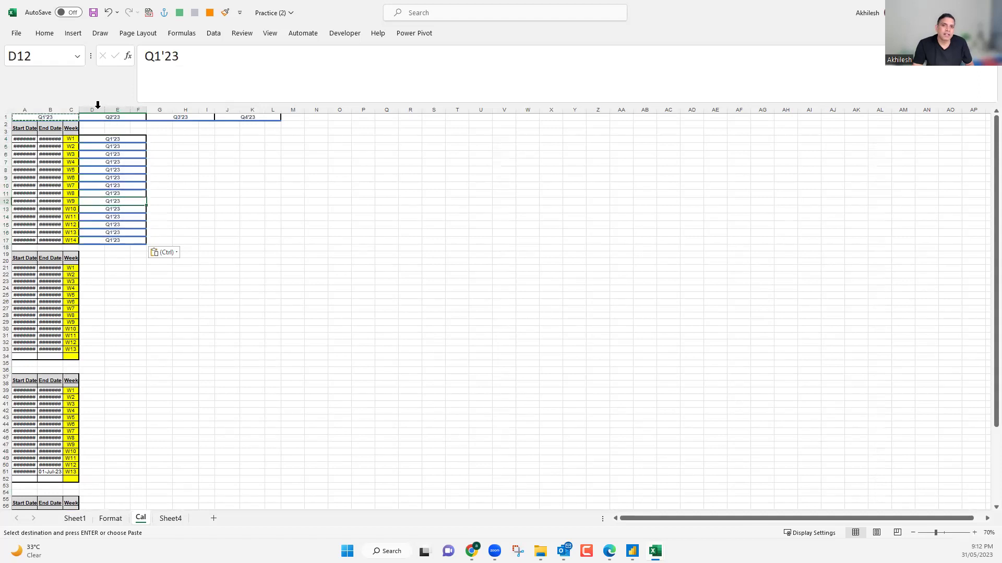
AutoFit columns A through G on Cal so all start and end dates show.
left_click_drag(78, 109, 32, 111)
left_click_drag(131, 109, 58, 106)
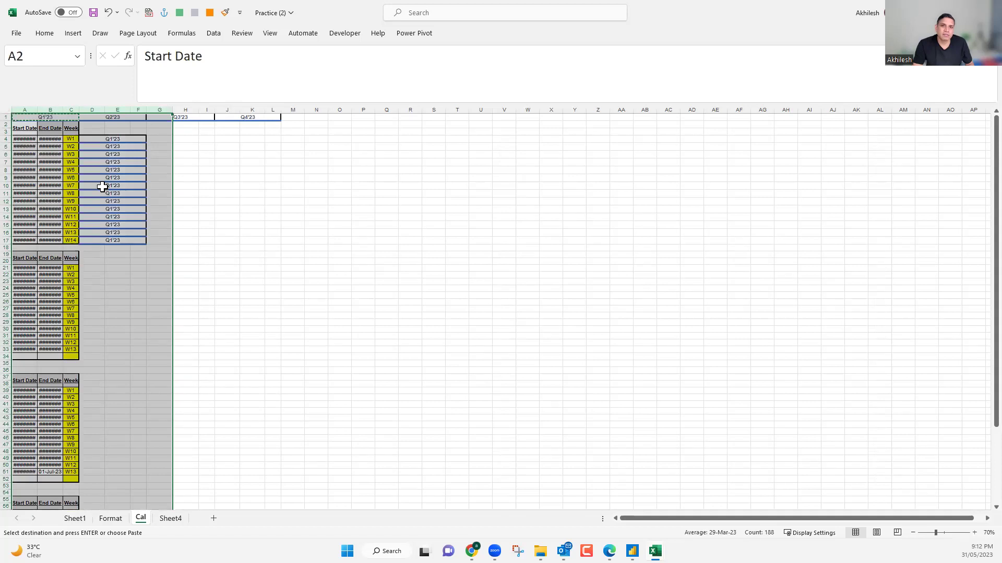
key("alt+h")
key("o")
key("i")
left_click(123, 224)
left_click(170, 518)
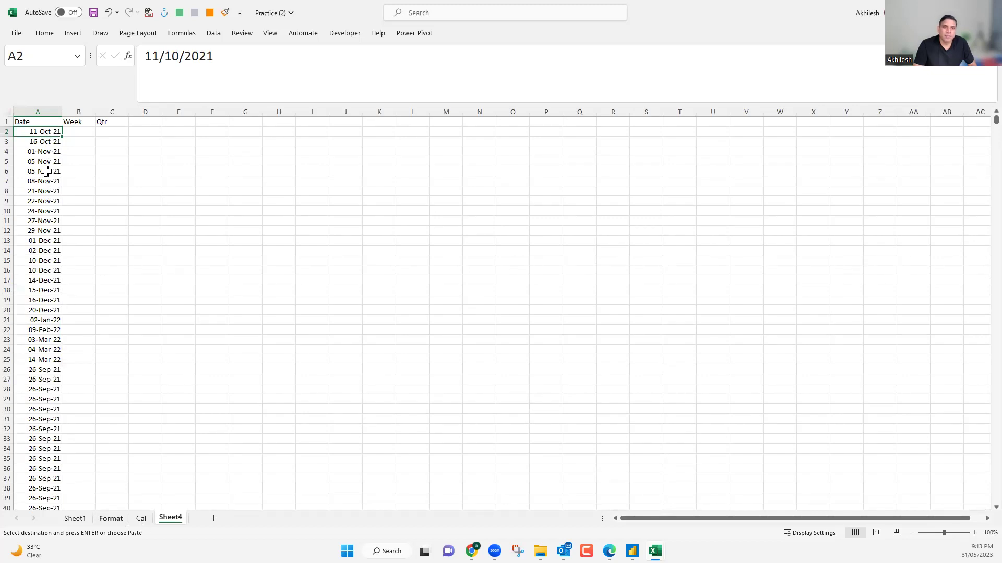
Check Cal's first start date, then change Sheet4's A2 date to 27-Sep-22.
key("ctrl+Page_Up")
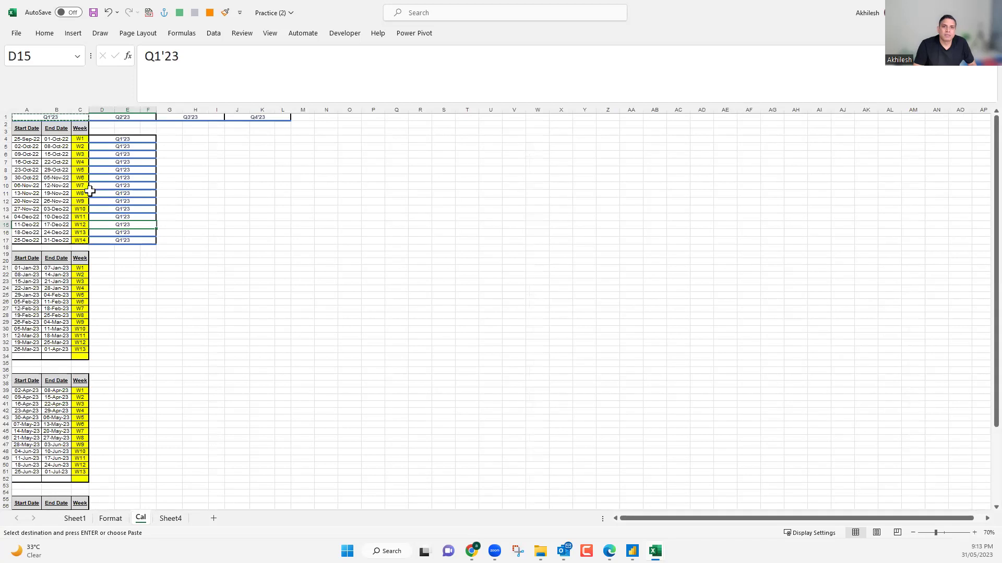
scroll(89, 191, "up", 3, "ctrl")
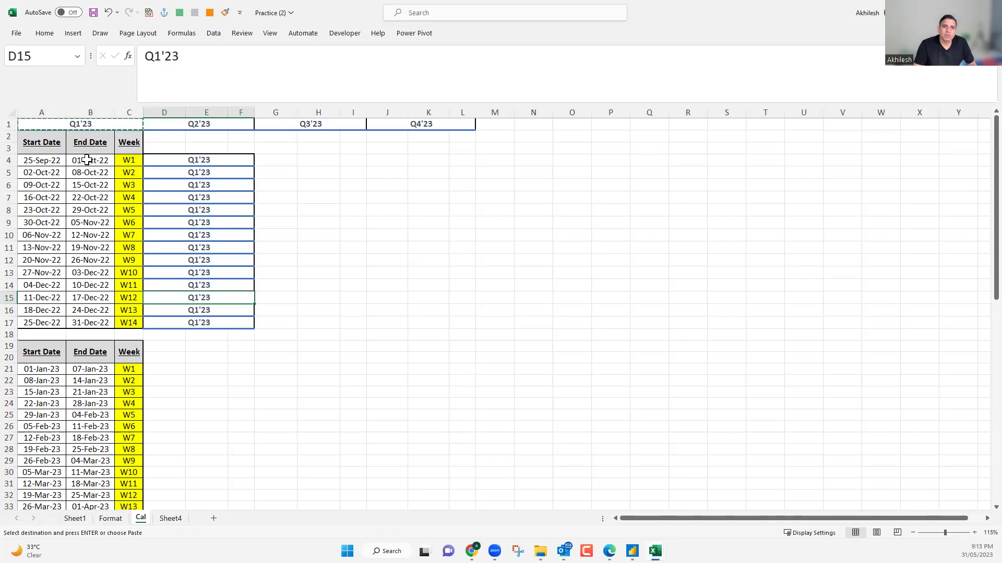
left_click(57, 160)
left_click(172, 518)
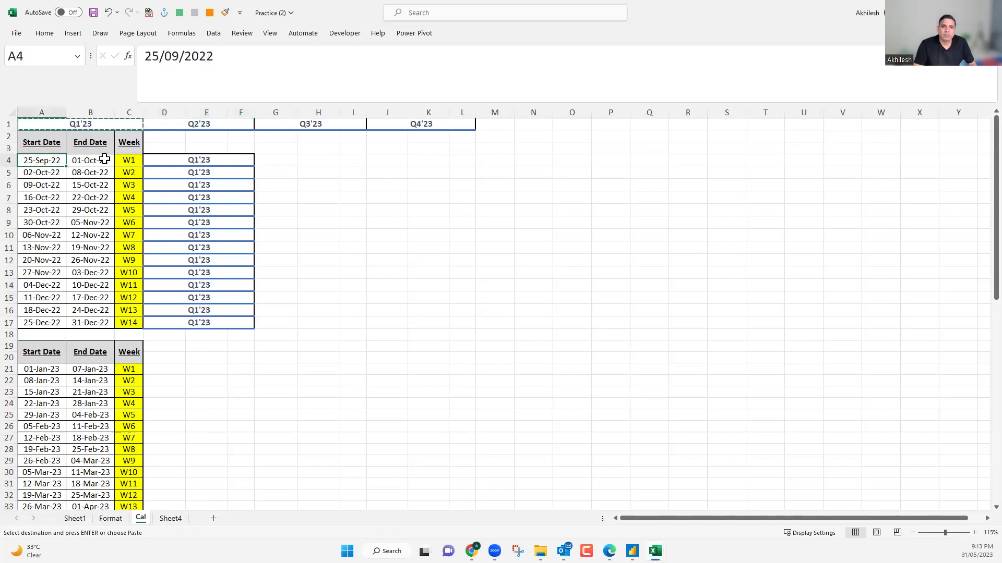
left_click(84, 132)
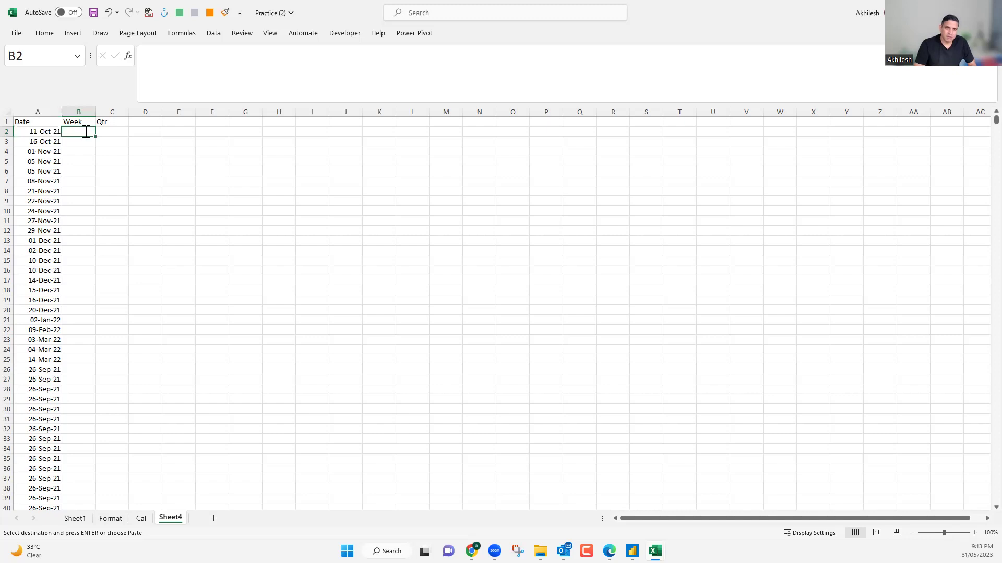
type("=")
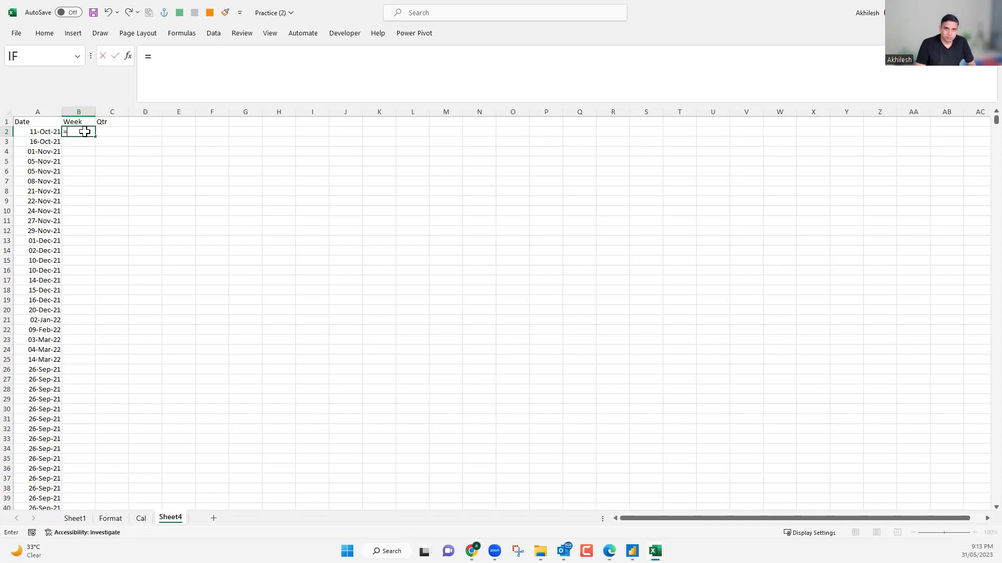
key("Escape")
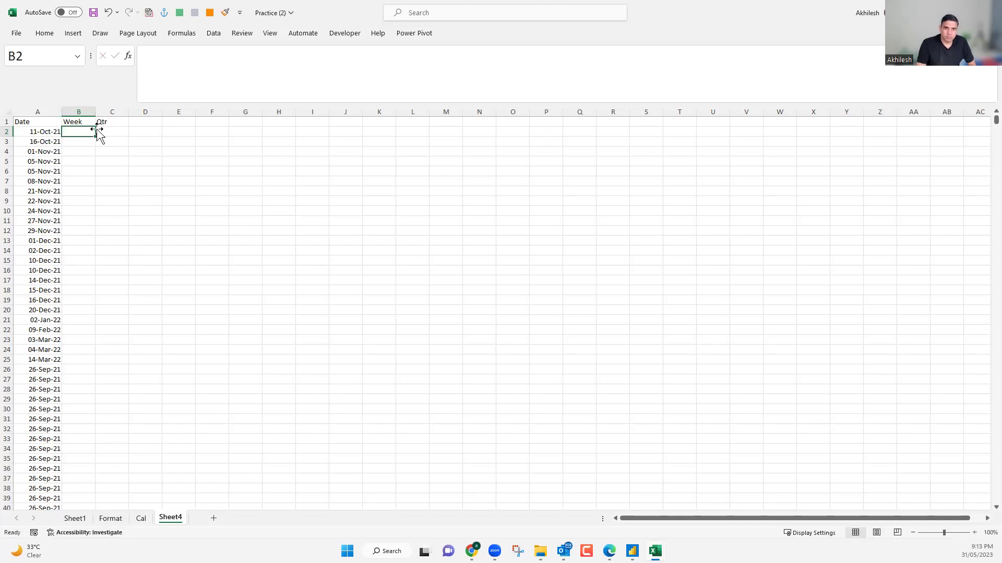
left_click(56, 131)
type("27 sep")
key("Return")
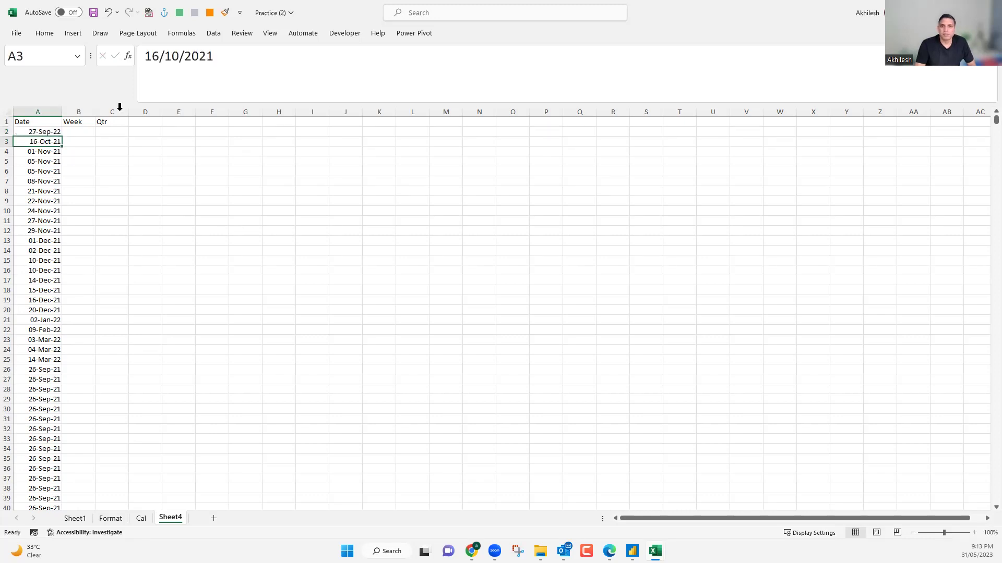
Start an IF formula in Week cell B2, cancel it, and glance back at Cal.
left_click(85, 132)
type("=IF(")
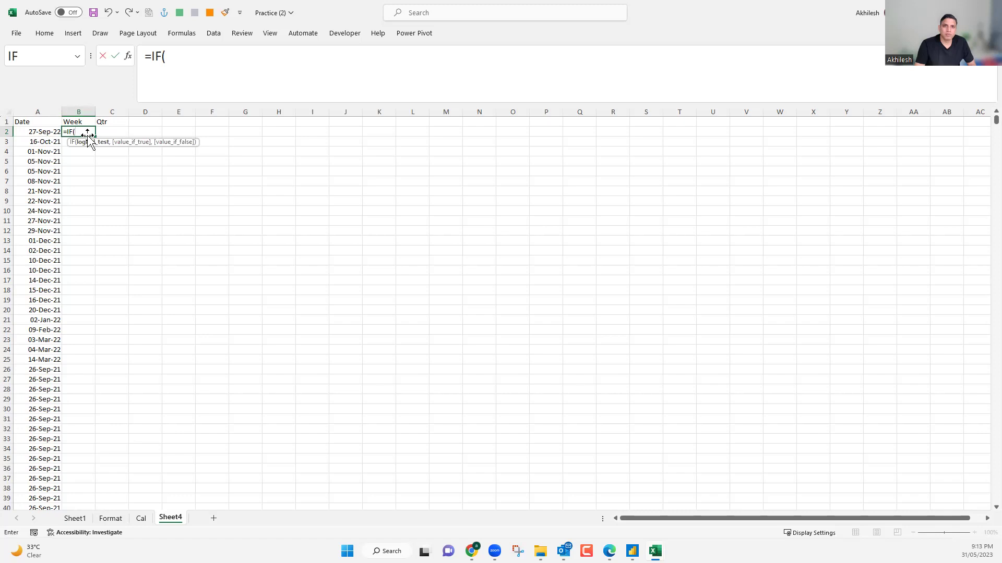
key("Escape")
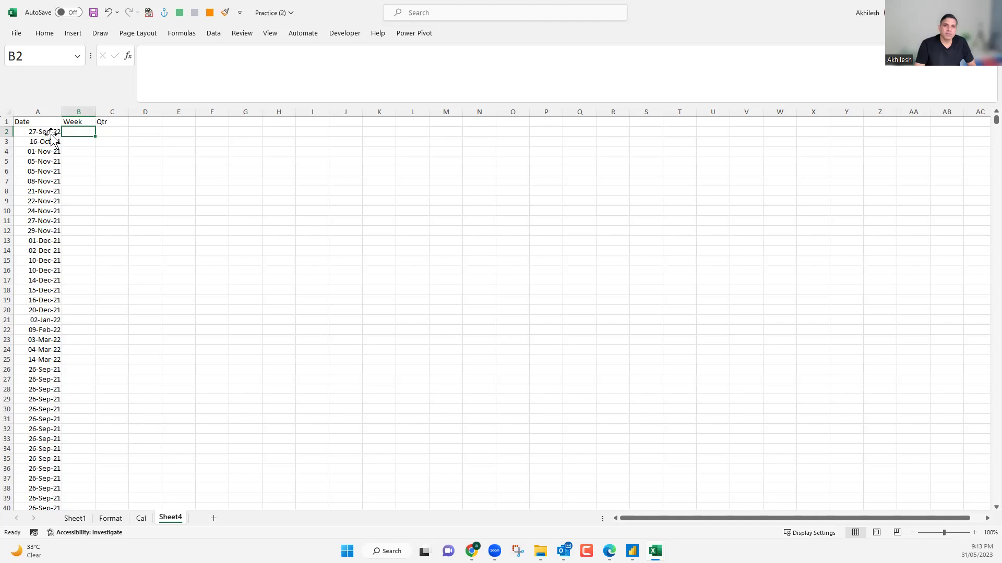
key("Left")
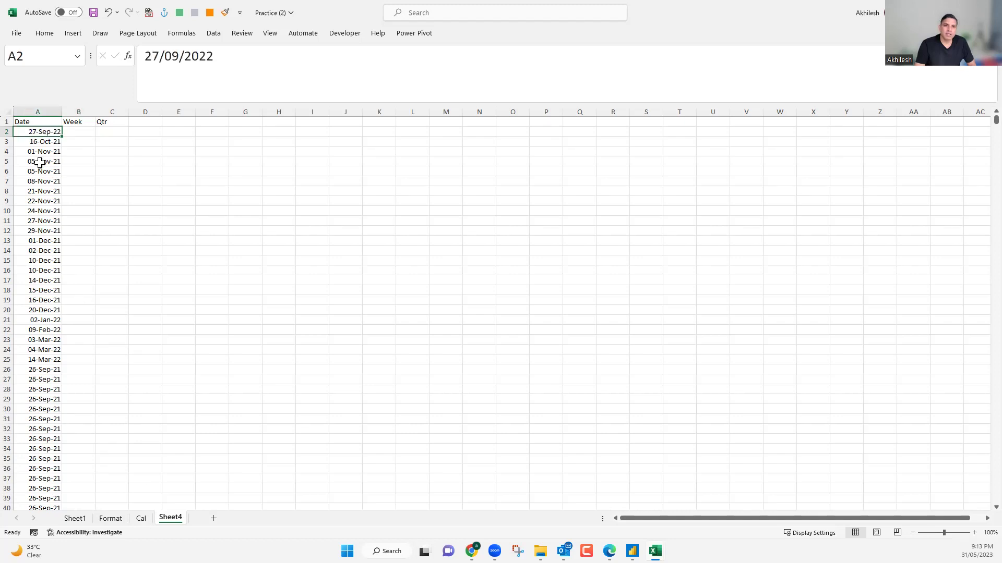
key("ctrl+Page_Up")
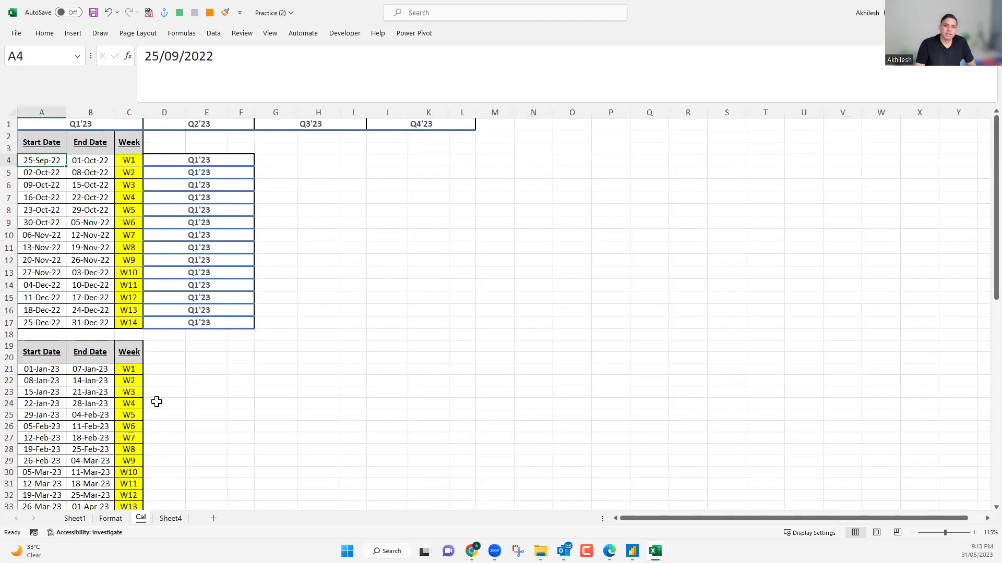
key("ctrl+Page_Down")
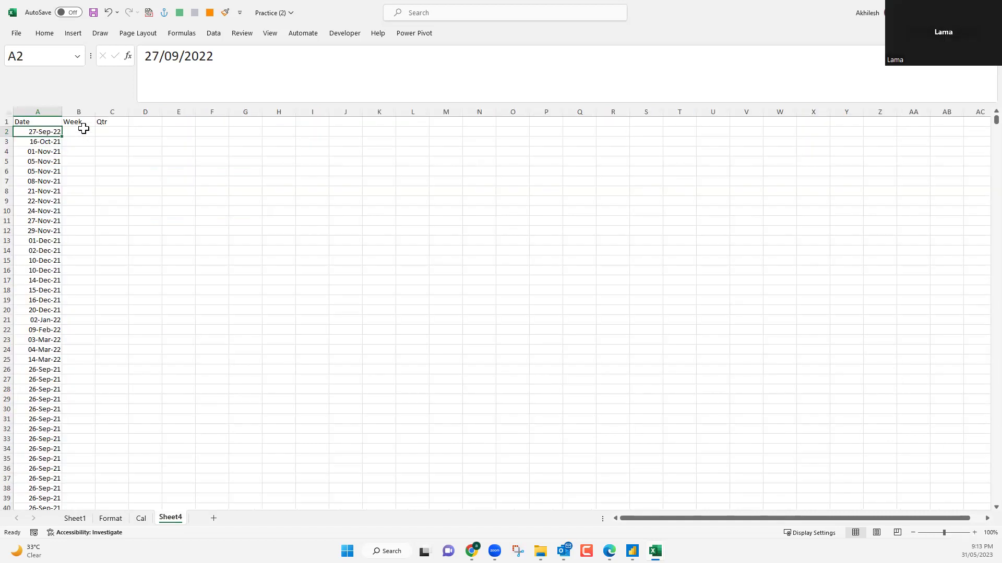
Begin =VLOOKUP(A2,Cal!A:F in B2, then cancel it and switch back to Cal.
left_click(84, 129)
type("=v")
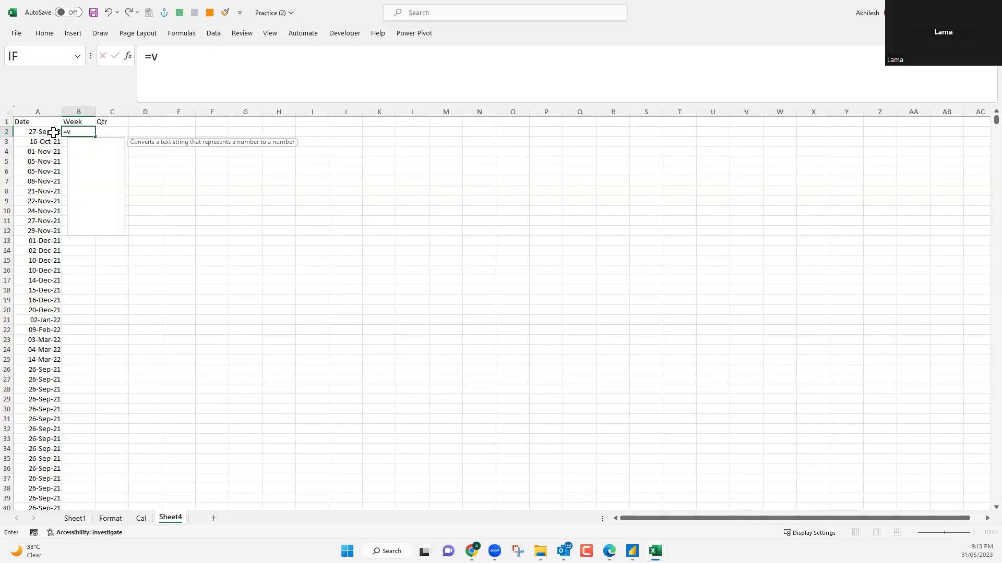
type("l")
key("Tab")
left_click(53, 134)
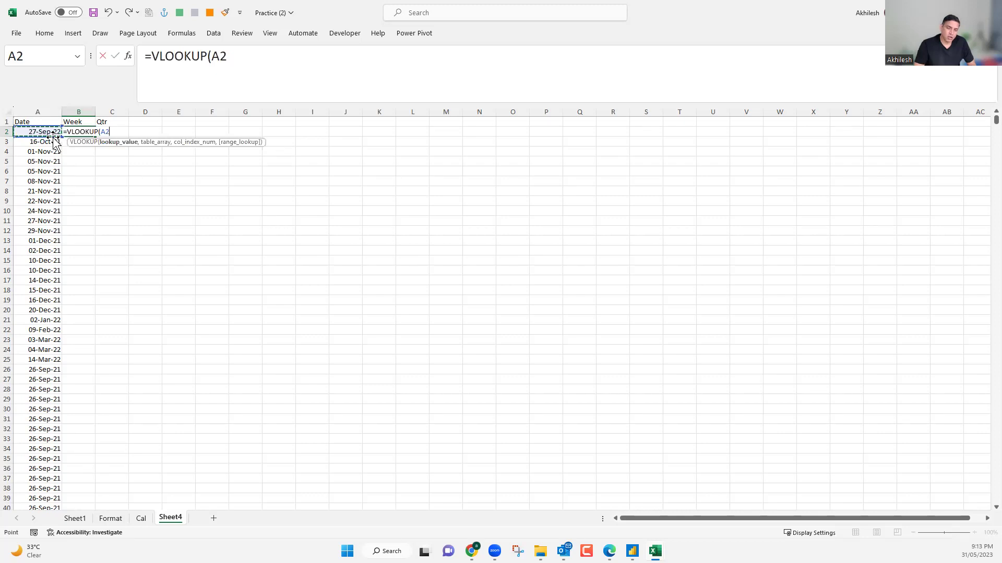
type(",")
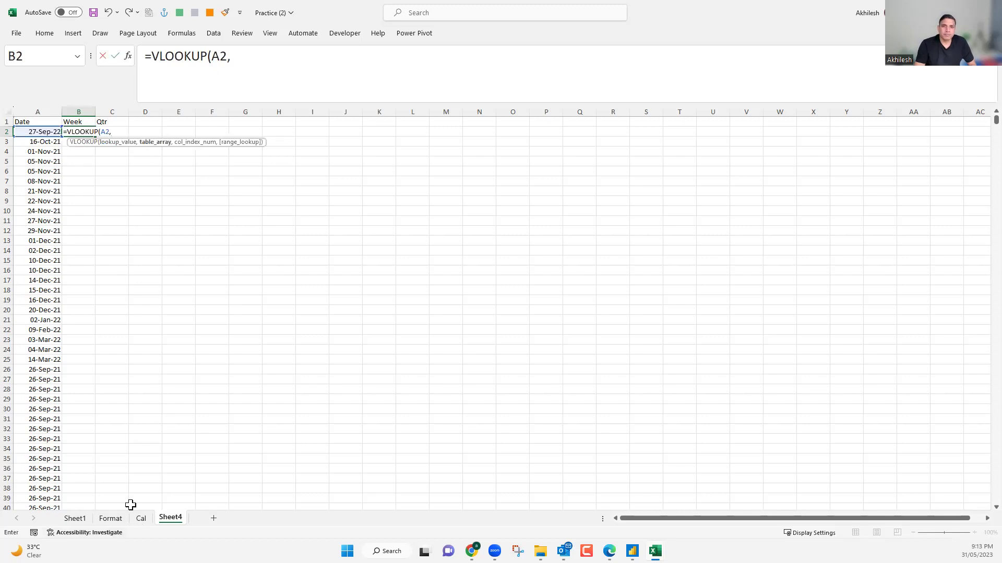
key("ctrl+Page_Up")
left_click_drag(40, 110, 127, 110)
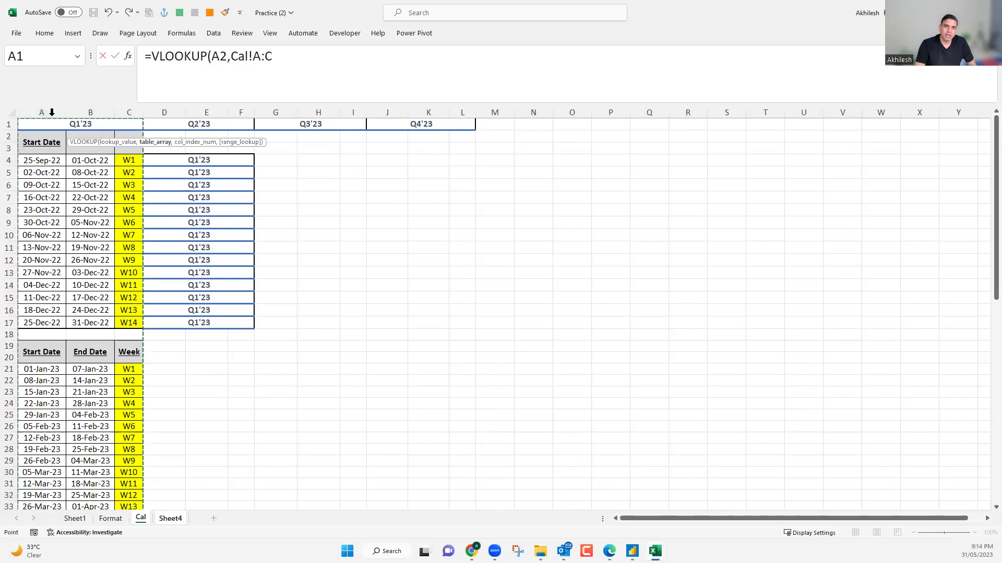
left_click_drag(48, 112, 228, 119)
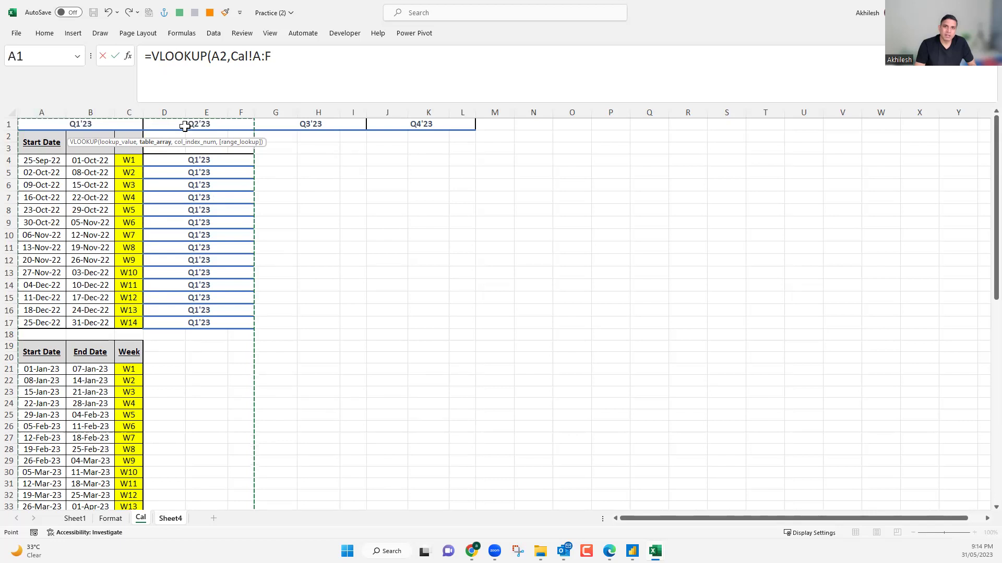
key("ctrl+Page_Down")
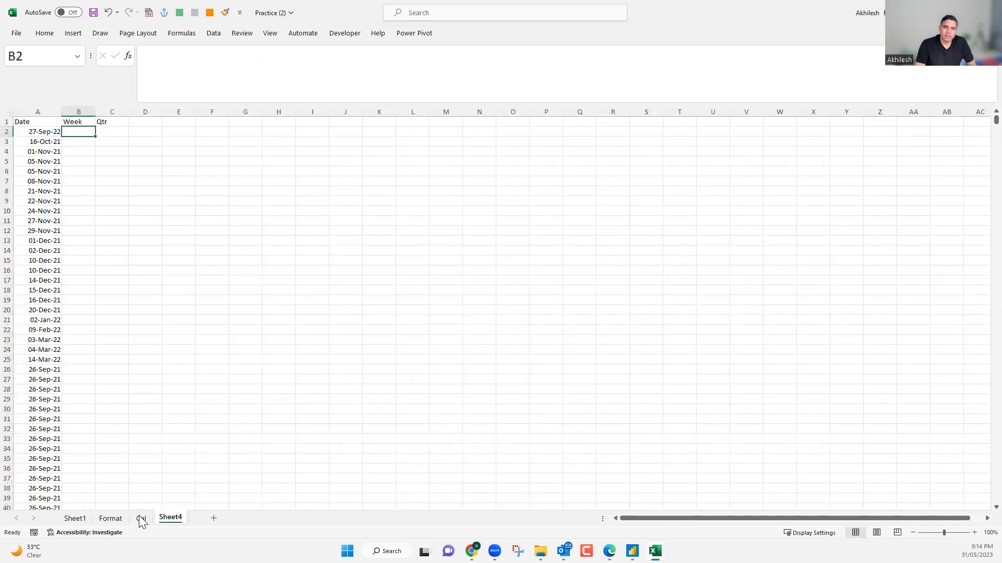
key("ctrl+Page_Up")
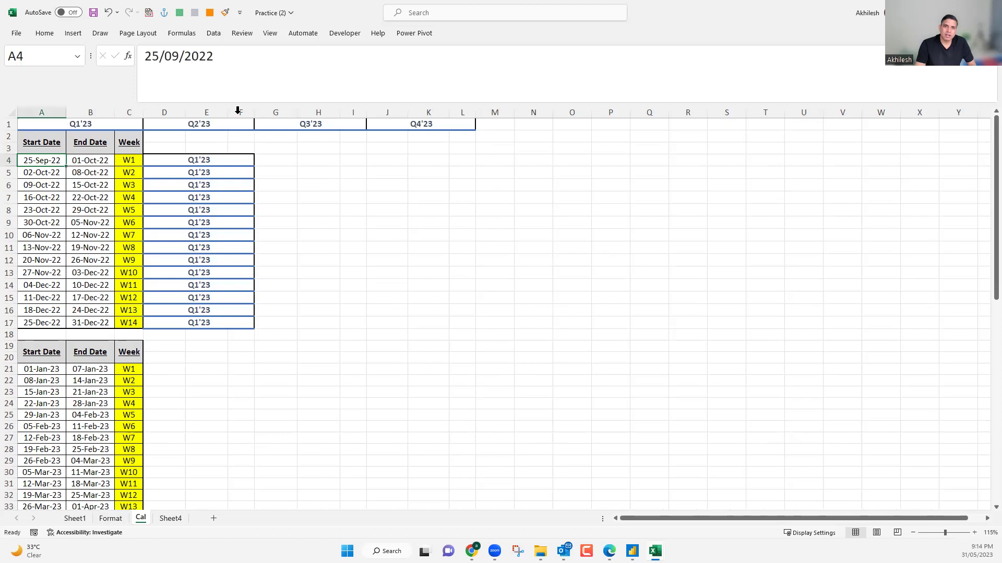
Unmerge the quarter cells in columns D to F of the Cal sheet.
left_click_drag(237, 111, 164, 112)
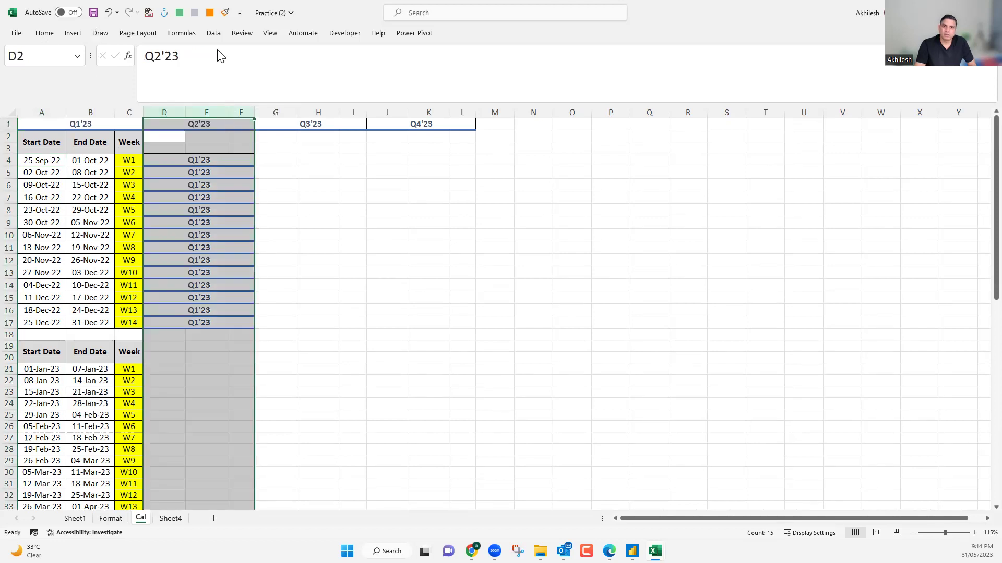
left_click(44, 33)
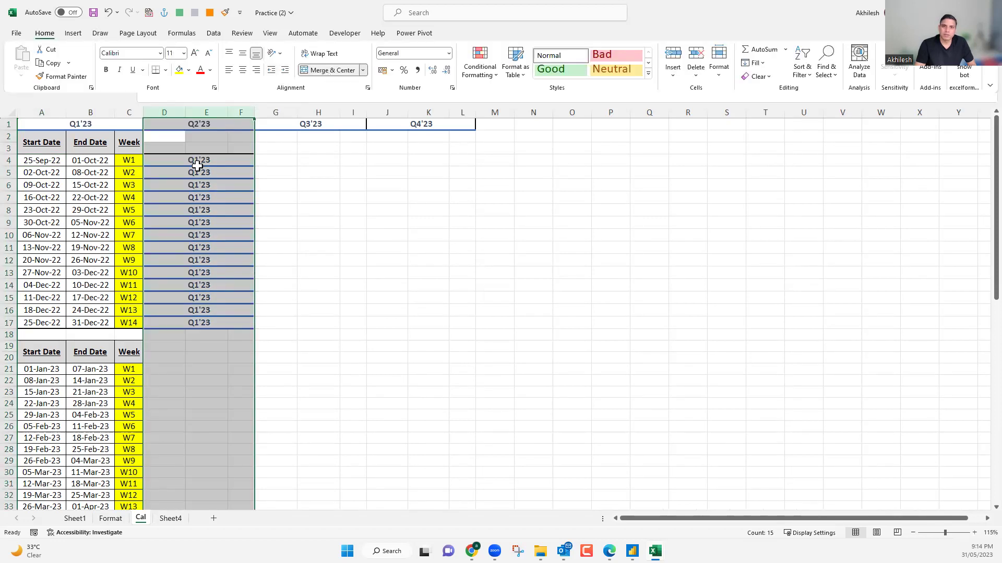
key("ctrl+z")
left_click_drag(201, 110, 270, 107)
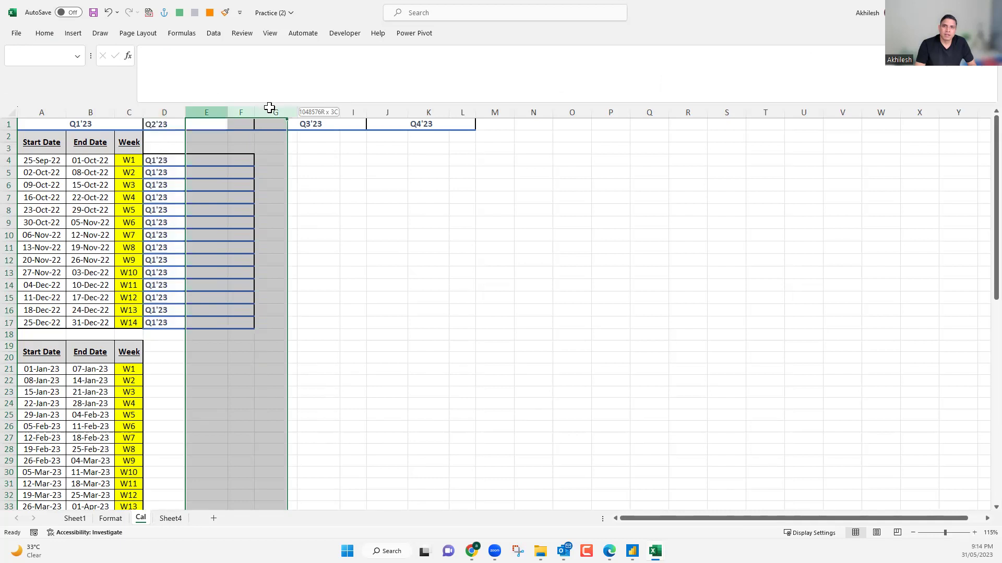
left_click(206, 197)
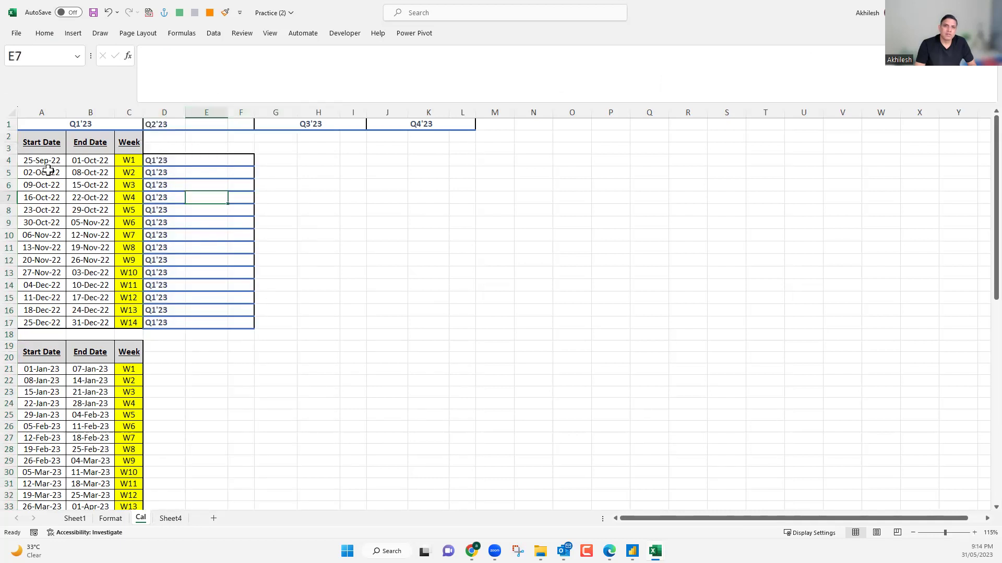
Enter the heading 'Qtr' in D2 above the Q1'23 quarter values.
left_click(93, 173)
left_click(152, 168)
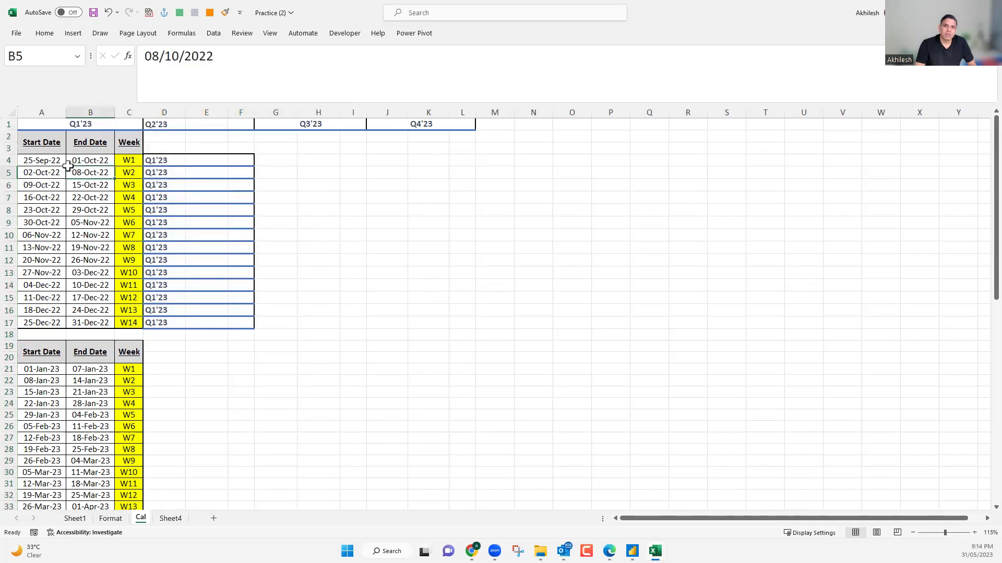
left_click_drag(55, 161, 109, 161)
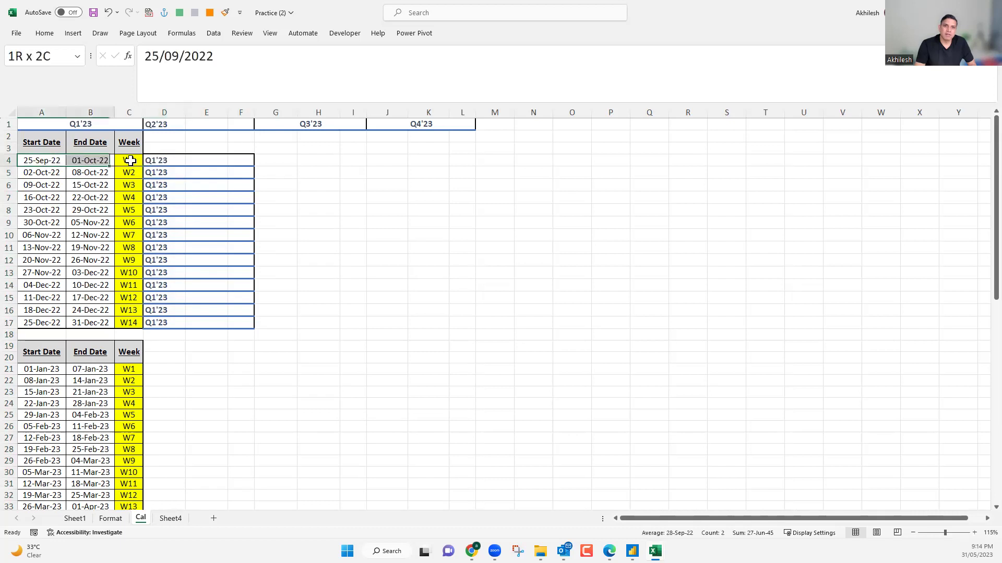
left_click(159, 162)
left_click(160, 172)
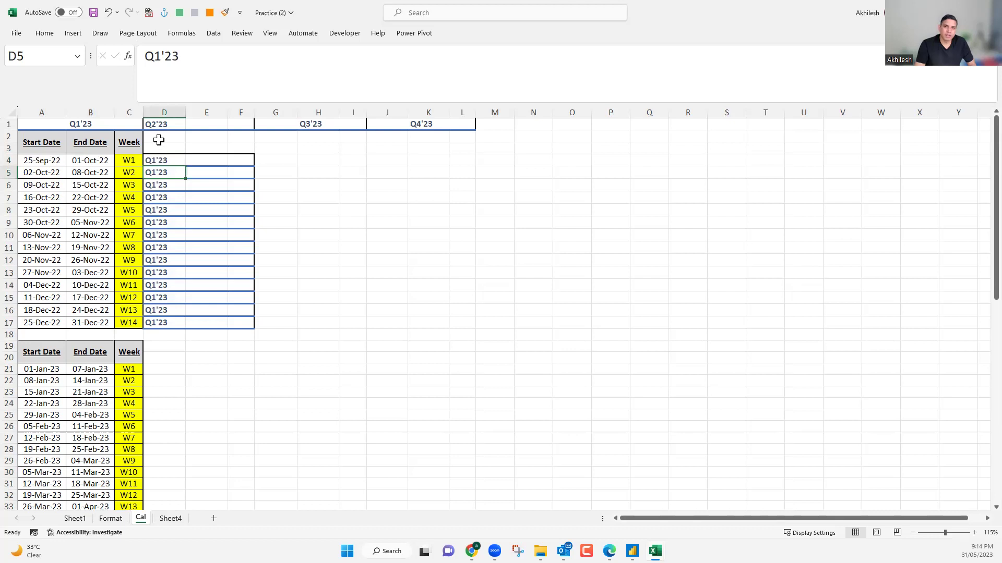
left_click(161, 146)
left_click(162, 136)
type("Qtr")
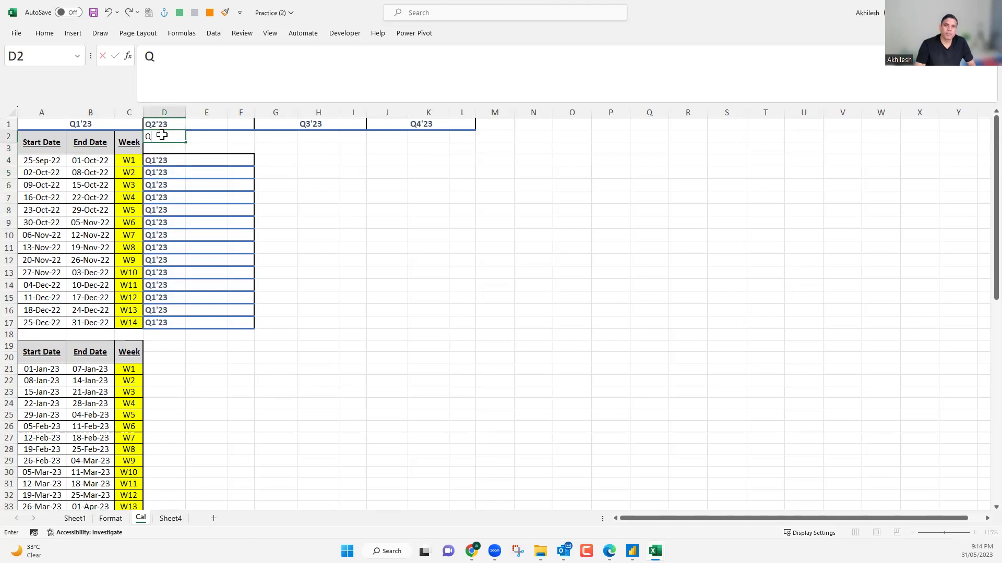
key("Return")
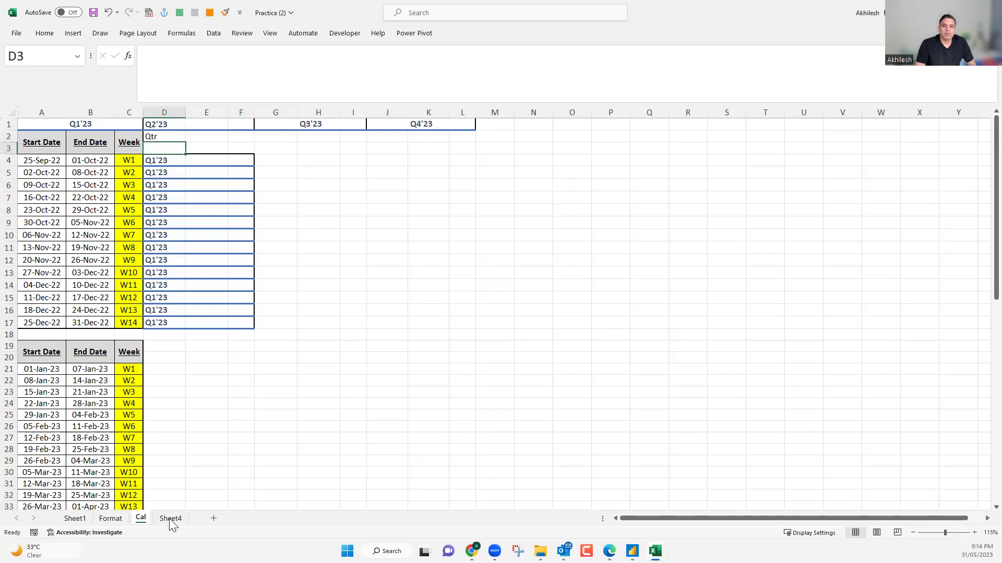
key("ctrl+Page_Down")
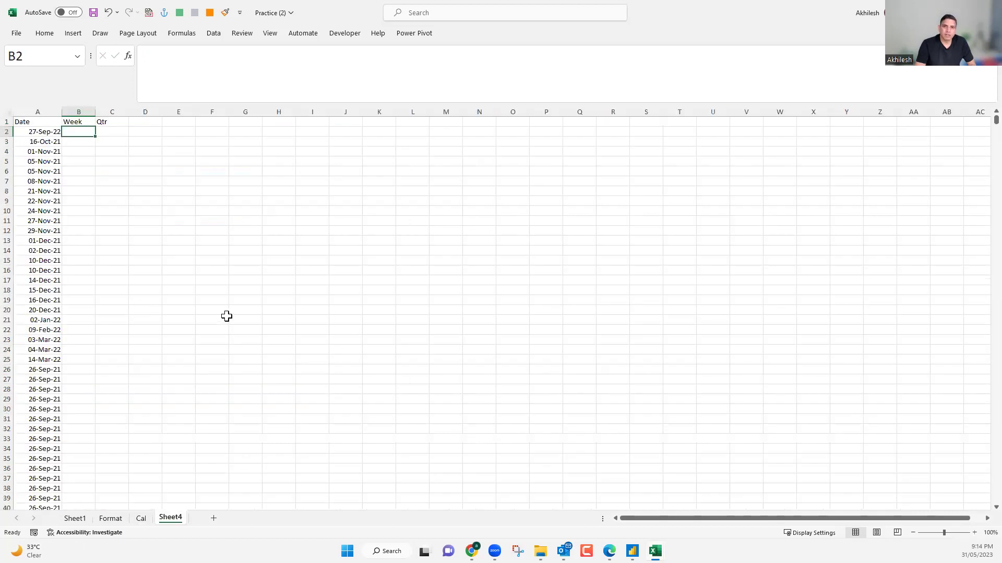
Start a VLOOKUP in B2 looking up A2 in Cal columns A:D.
scroll(226, 315, "up", 4, "ctrl")
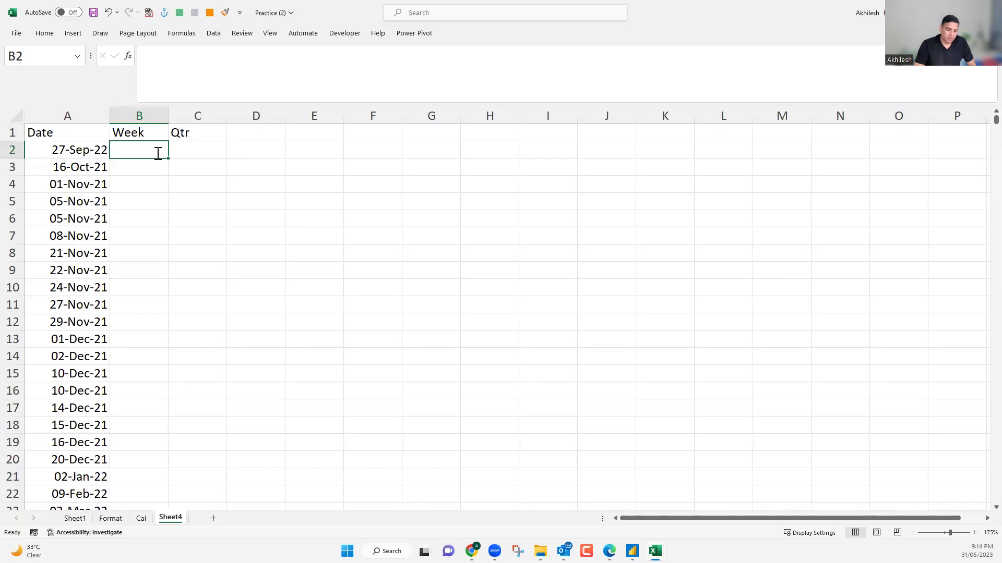
type("=")
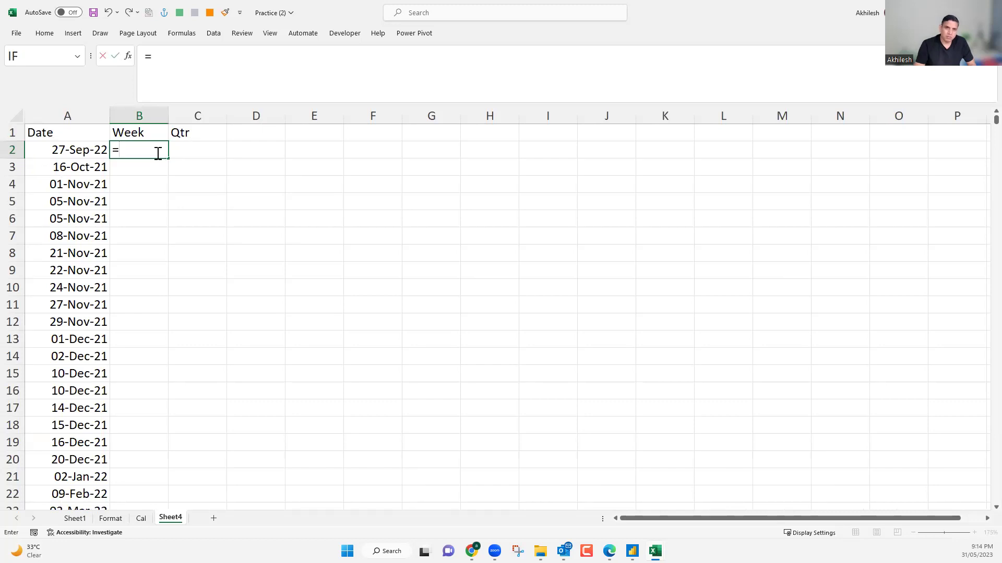
type("vl")
key("Tab")
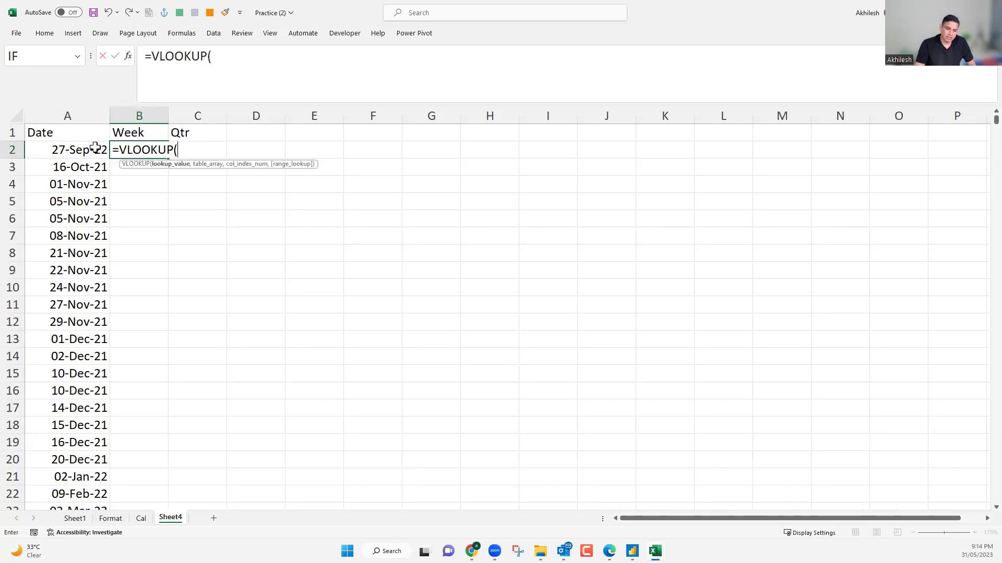
left_click(95, 148)
type(",")
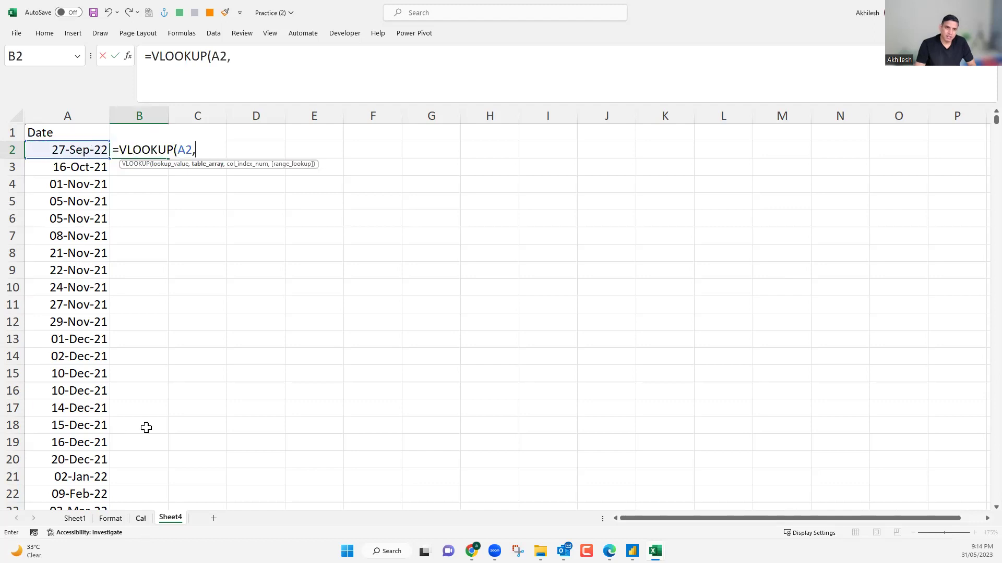
key("ctrl+Page_Up")
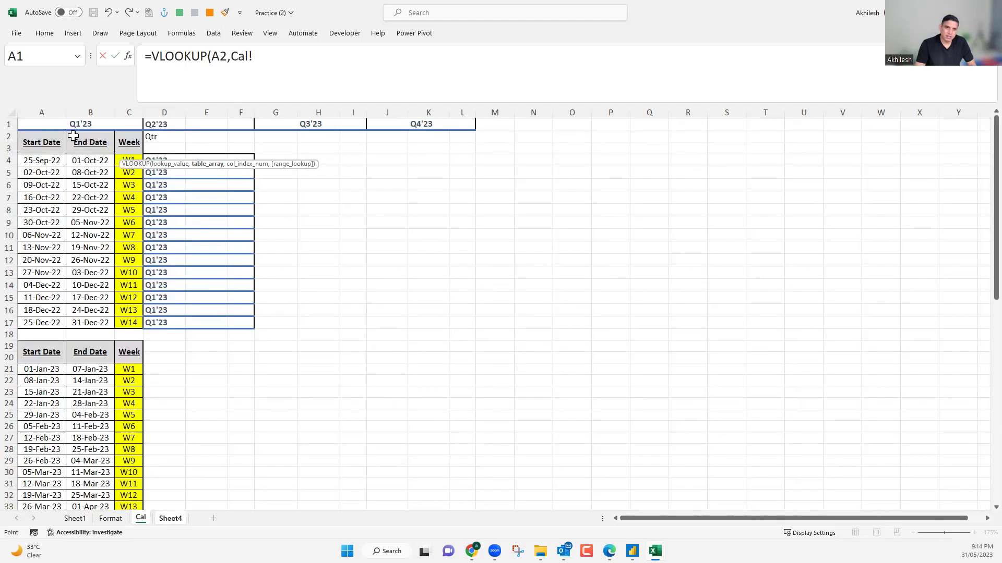
left_click(51, 110)
left_click(50, 109)
key("shift+Right")
key("shift+Right")
mouse_move(192, 109)
left_mouse_down()
mouse_move(241, 109)
mouse_move(178, 107)
left_mouse_up()
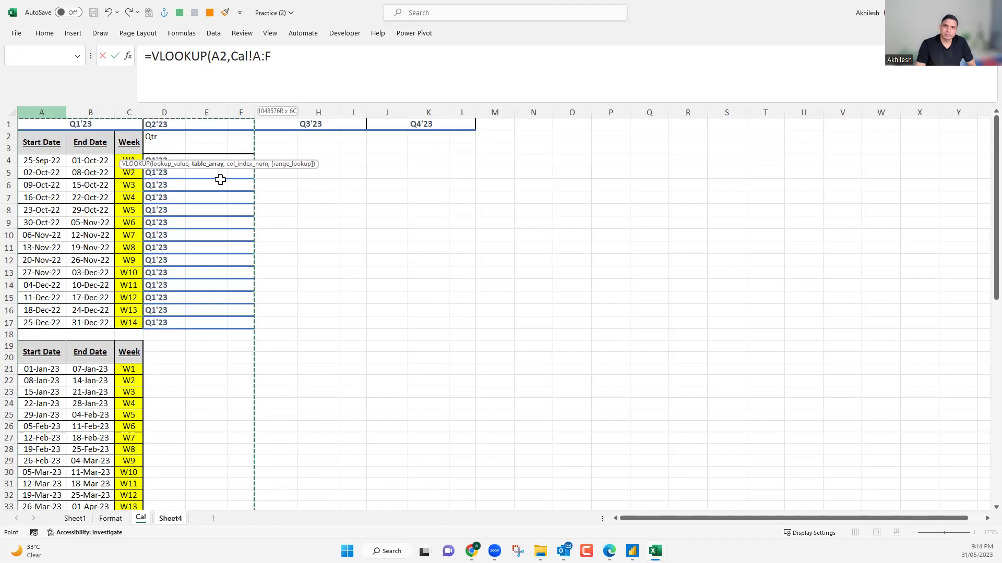
Complete it with column 3 and FALSE, then fill =VLOOKUP(A2,Cal!A:D,3,FALSE) down to B19.
type(",")
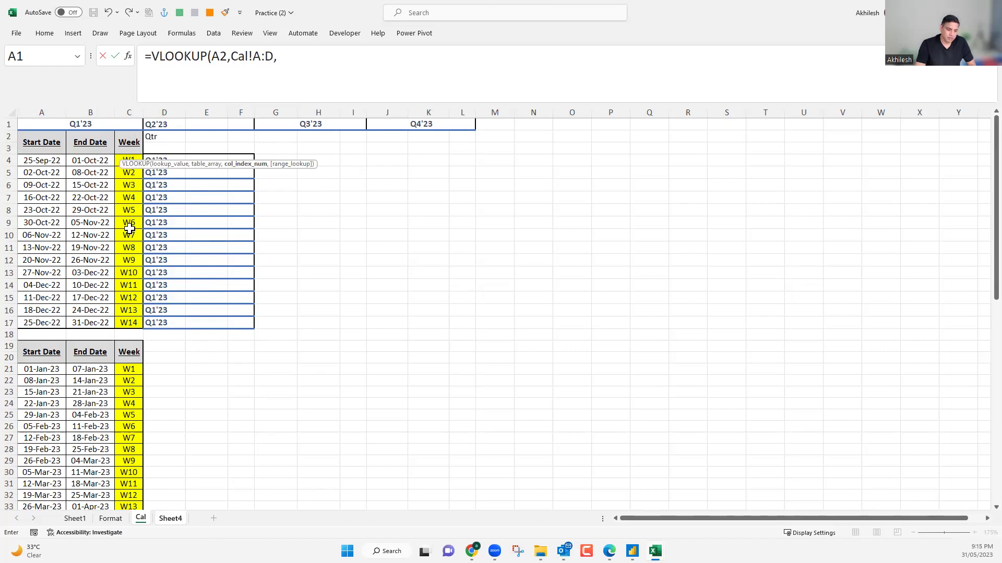
type("3,")
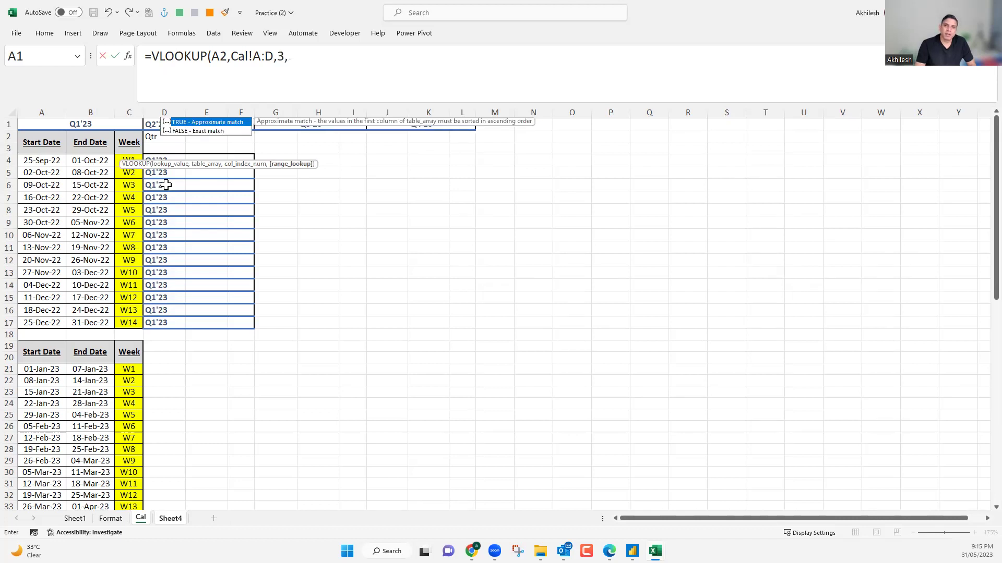
double_click(209, 131)
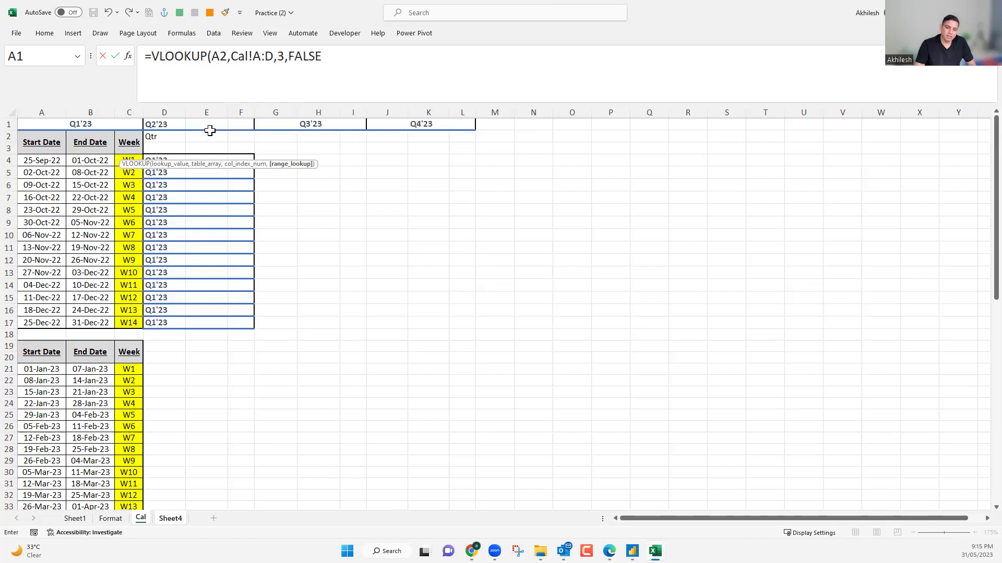
key("Return")
left_click(157, 151)
left_click_drag(168, 158, 165, 456)
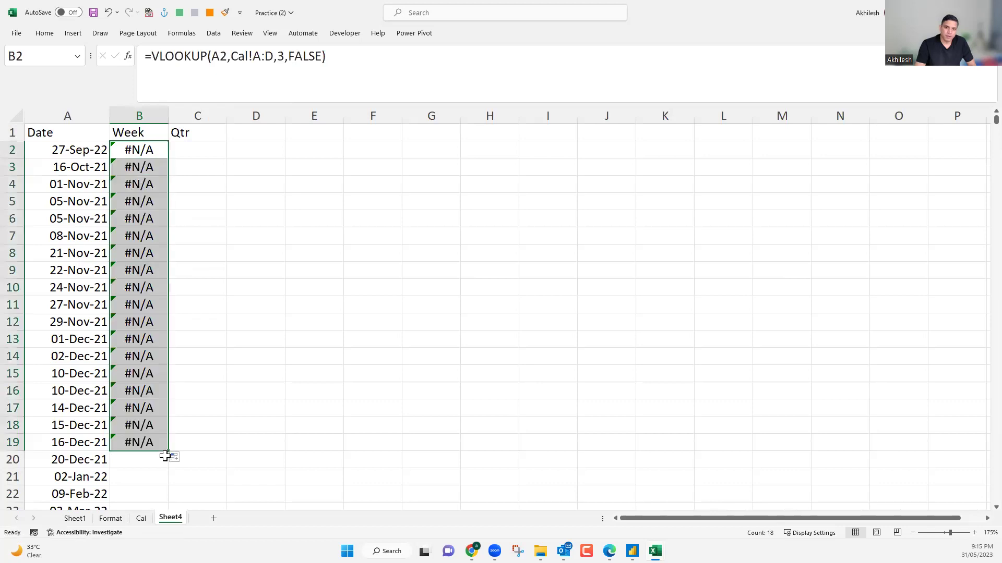
Convert Sheet4's Date, Week and Qtr data into an Excel table.
left_click(99, 133)
key("ctrl+t")
left_click(325, 291)
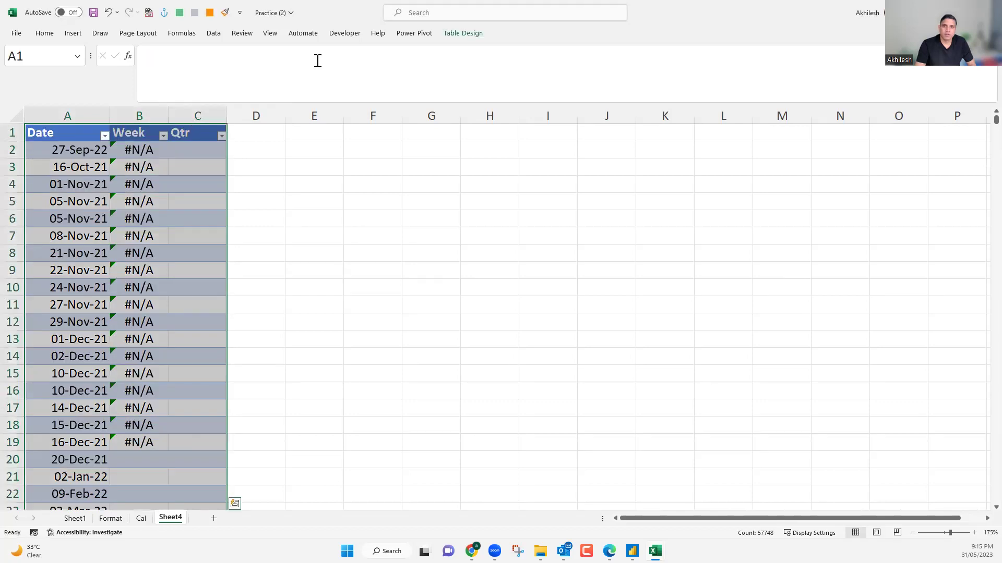
Re-enter B2's VLOOKUP so it fills the whole Week column, then select its FALSE argument.
key("Down")
key("Right")
left_click(326, 56)
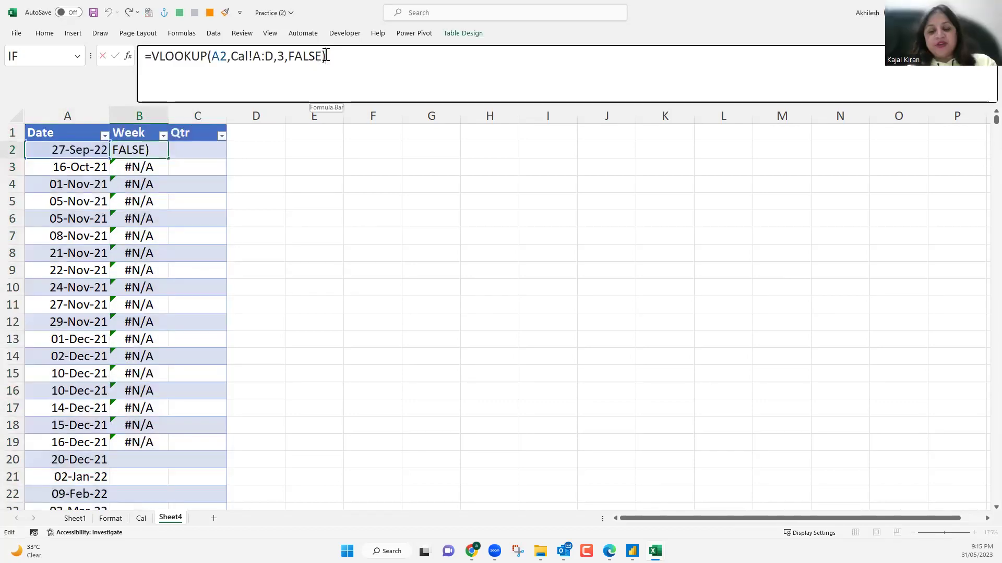
key("Return")
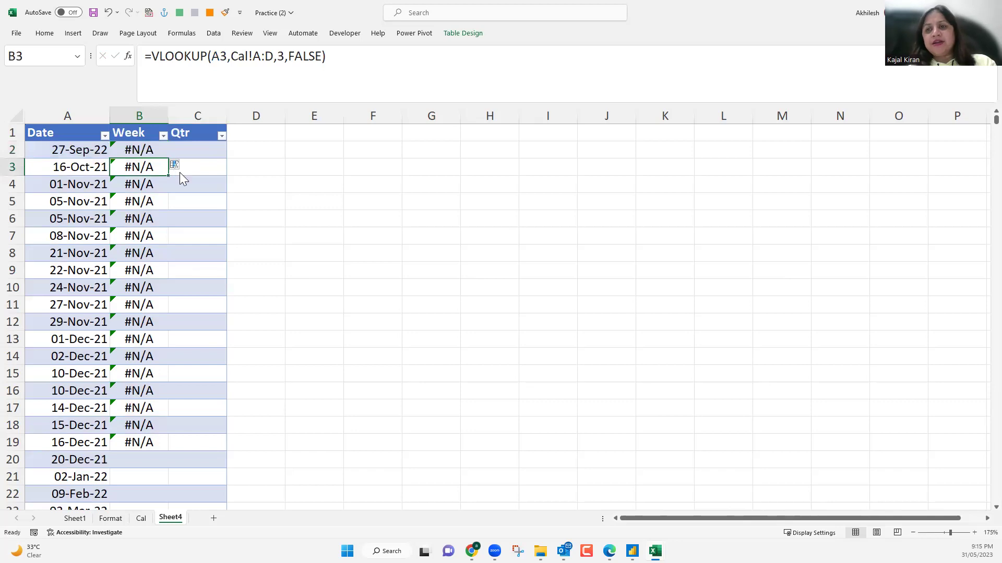
key("Up")
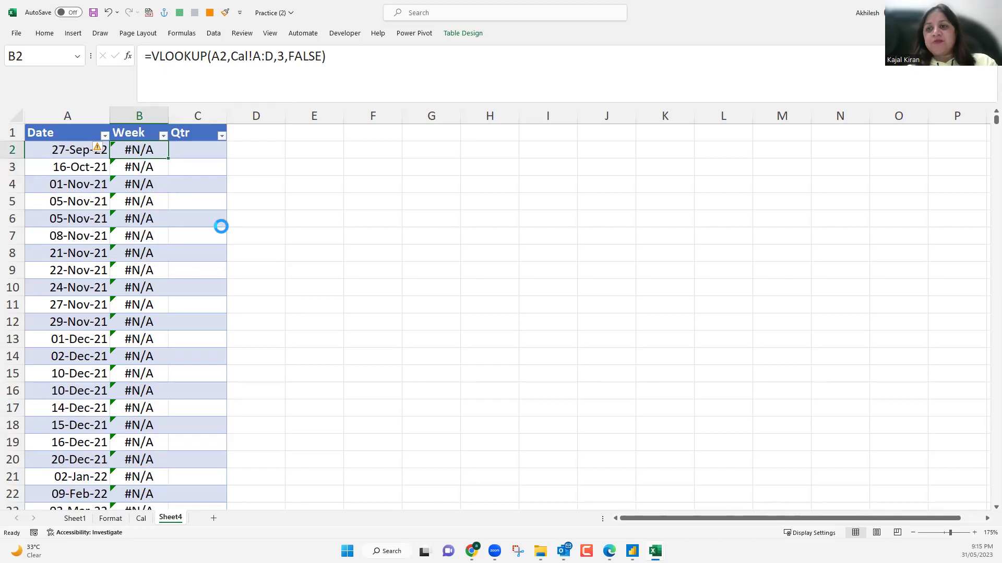
scroll(219, 226, "up", 2)
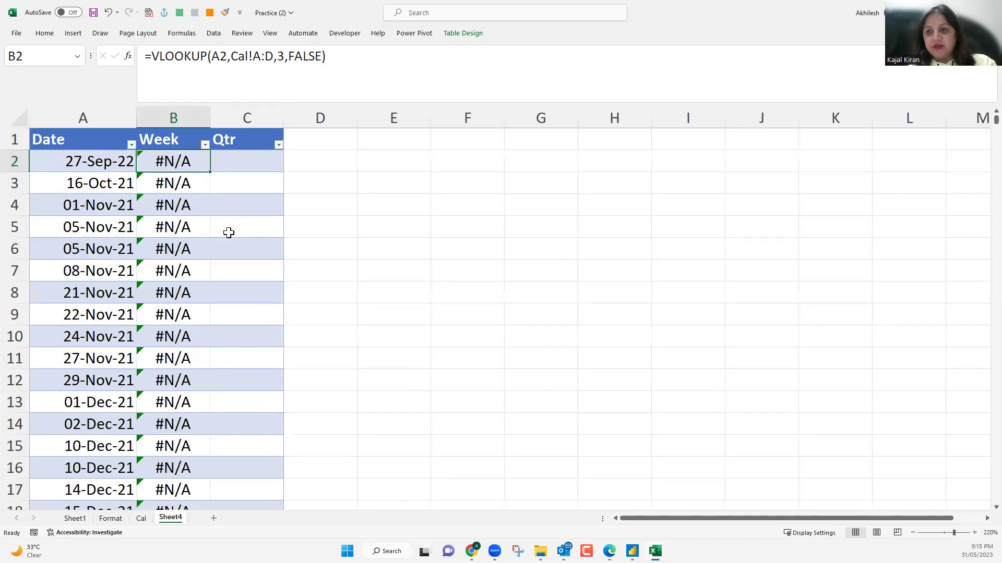
scroll(228, 230, "up", 3)
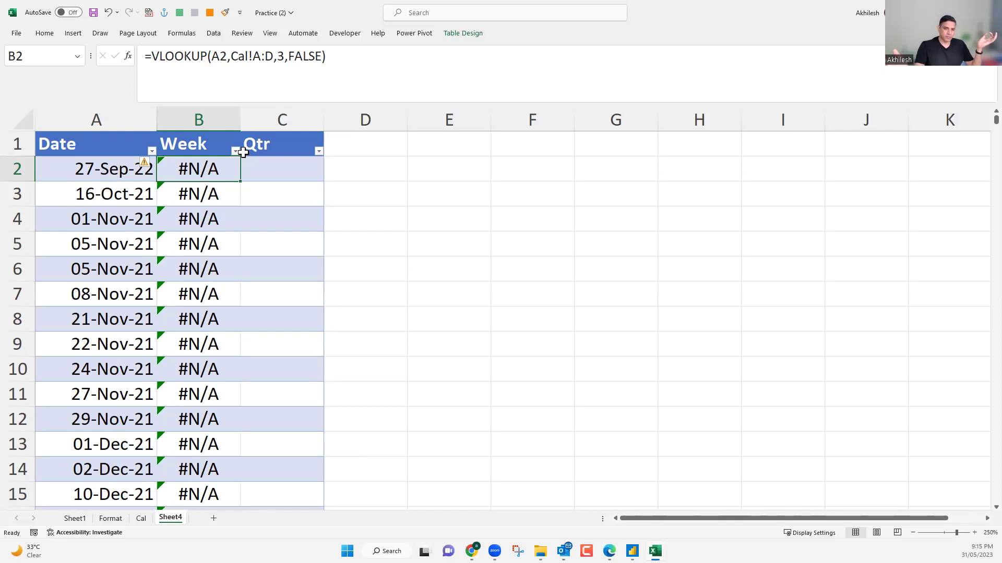
double_click(320, 57)
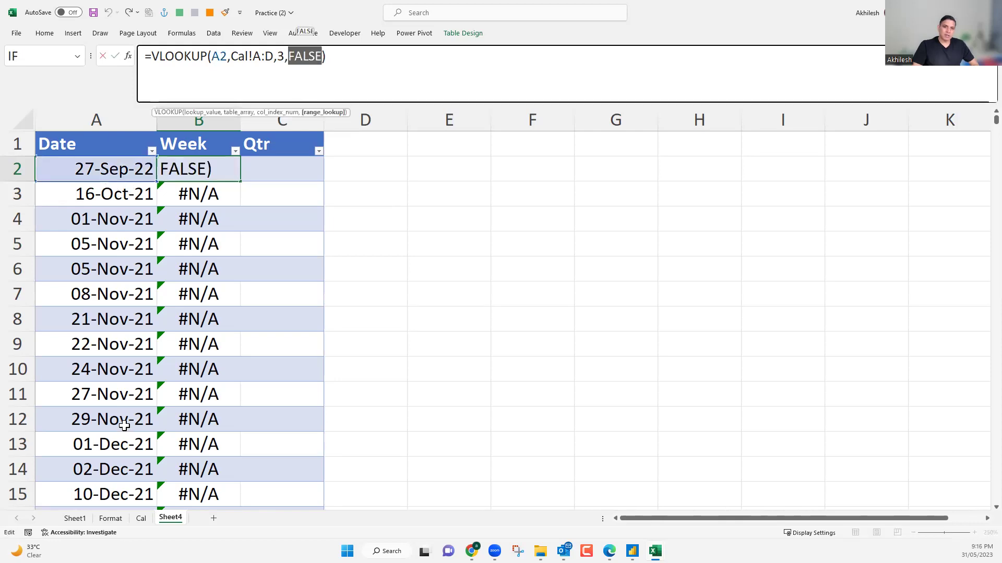
left_click(140, 518)
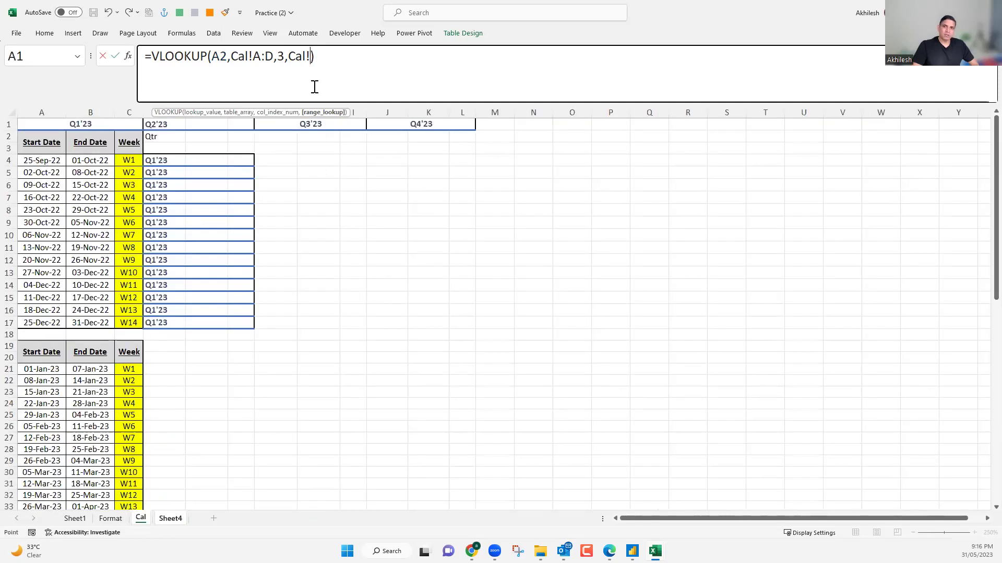
Change B2 to =VLOOKUP(A2,Cal!A:D,3,1) so 27-Sep-22 returns W1.
key("ctrl+Page_Down")
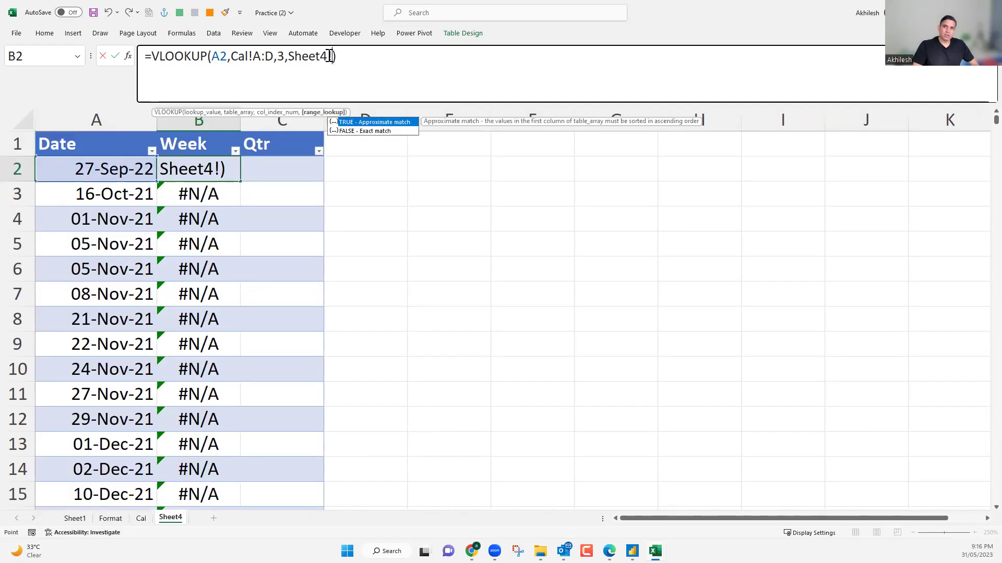
double_click(290, 55)
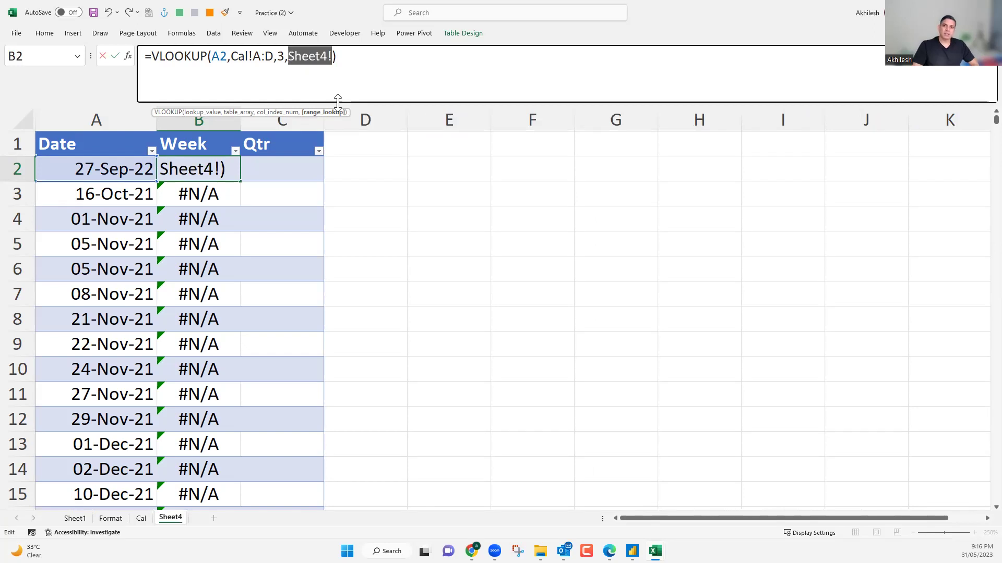
type("1")
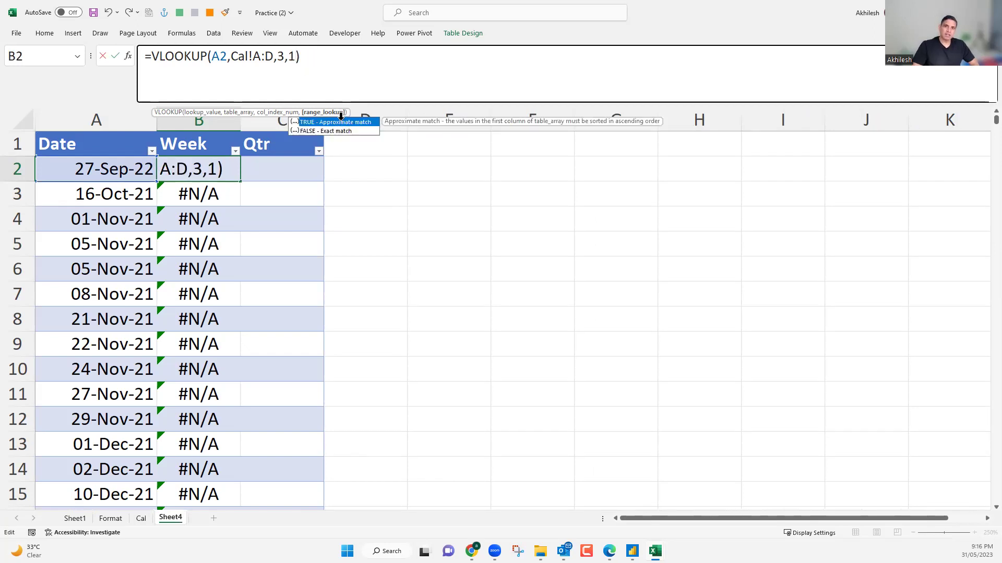
key("Return")
left_click(202, 167)
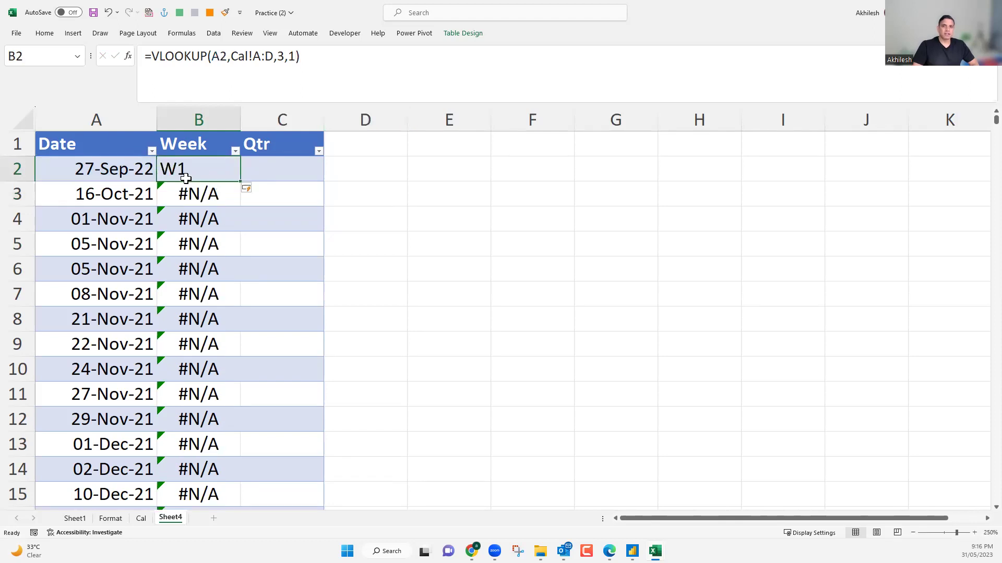
Verify that the 23-Apr-23 date at row 21788 gets Week W4, then go to the Cal sheet.
scroll(219, 277, "down", 6)
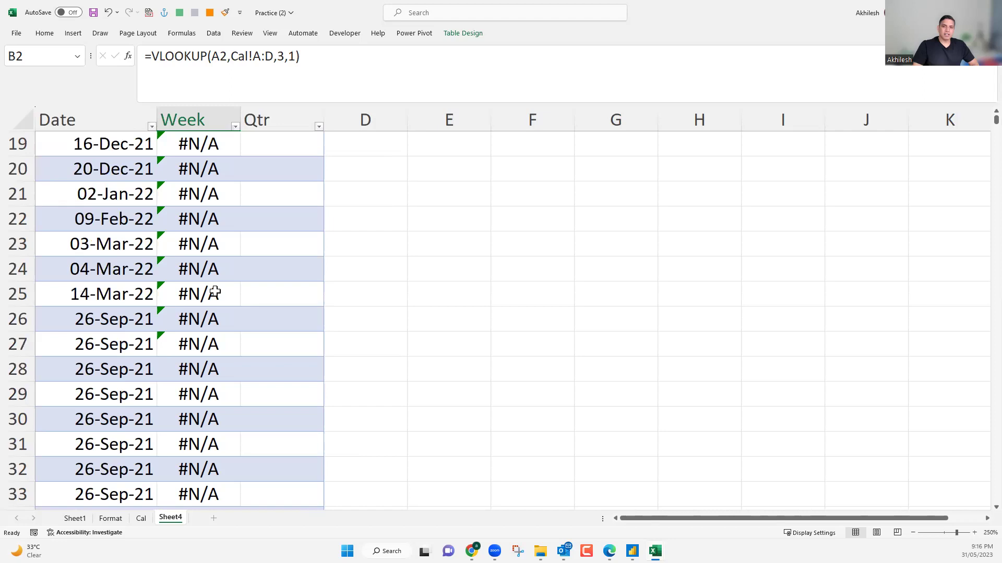
scroll(215, 292, "down", 20)
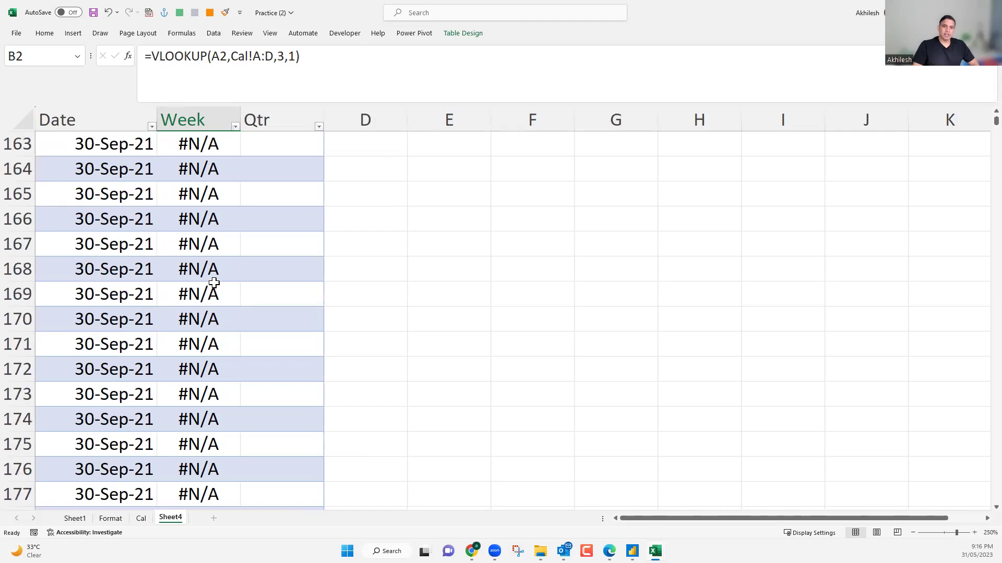
scroll(213, 283, "down", 20)
scroll(232, 282, "down", 20)
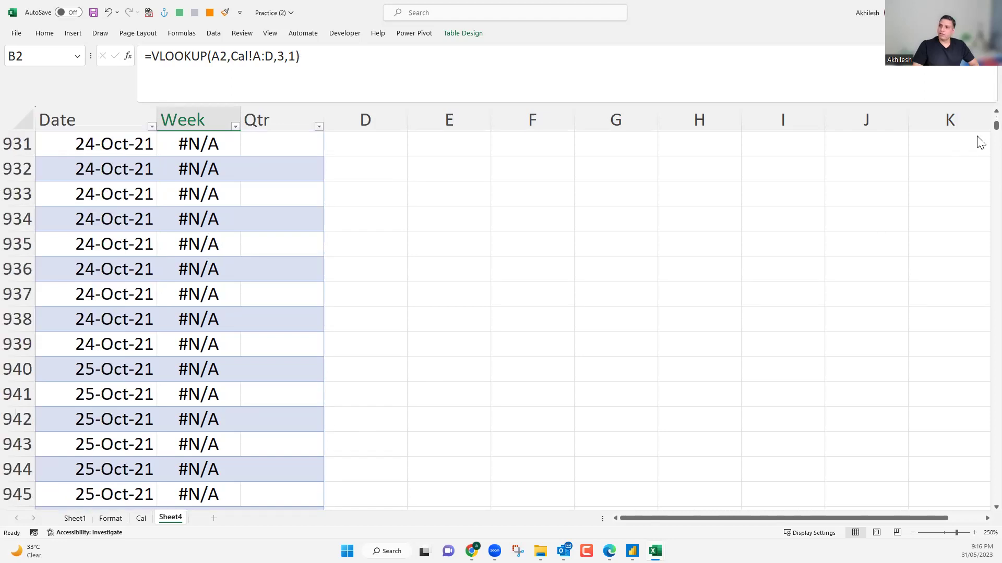
scroll(981, 141, "down", 20)
scroll(978, 250, "down", 20)
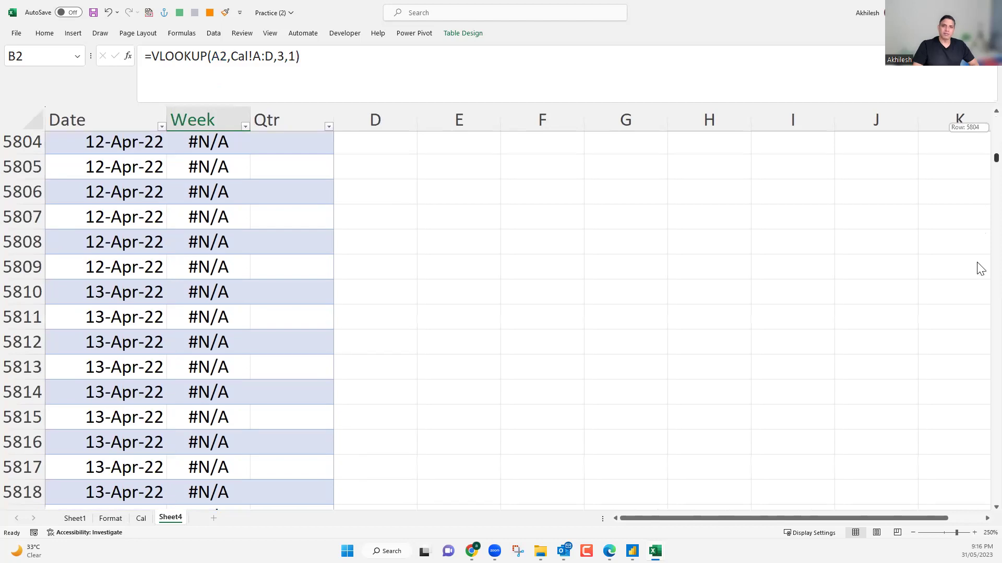
left_click_drag(981, 269, 981, 264)
left_click(130, 285)
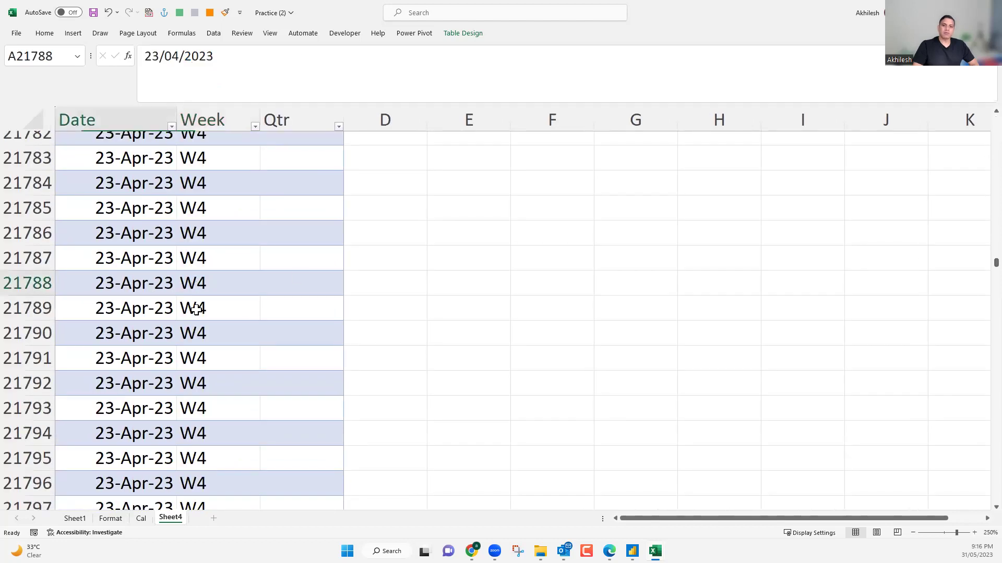
key("Right")
left_click(141, 520)
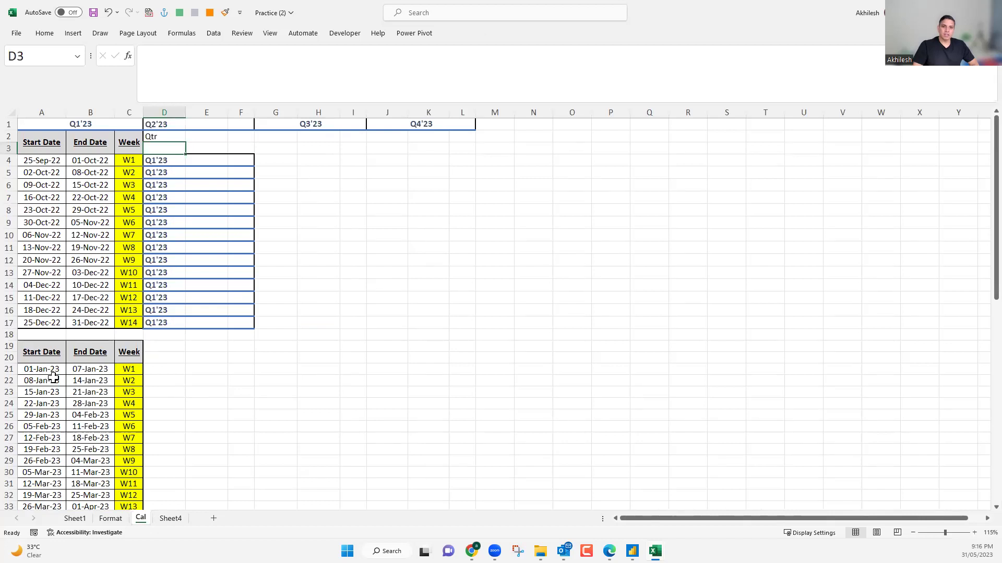
scroll(52, 377, "down", 2)
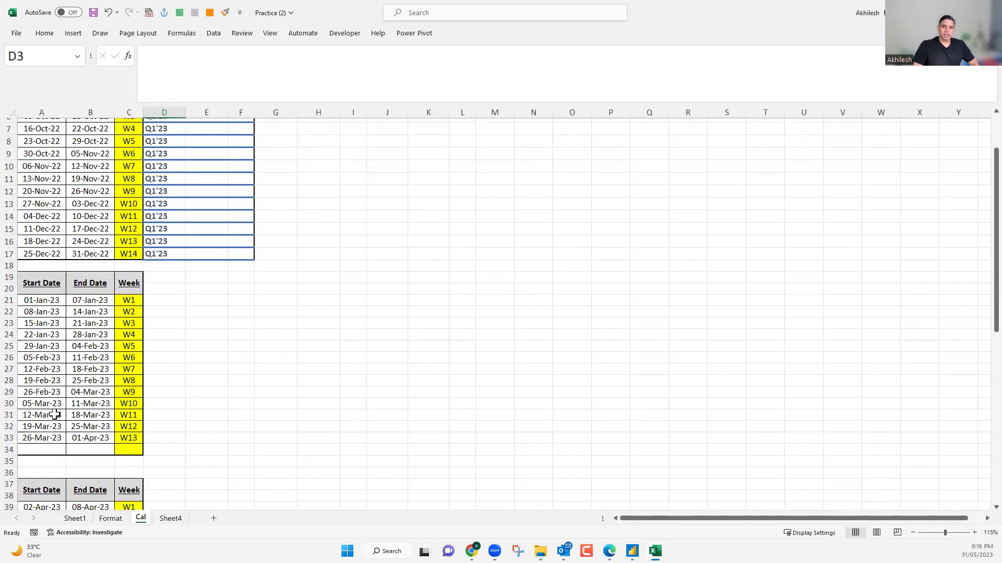
scroll(52, 412, "down", 4)
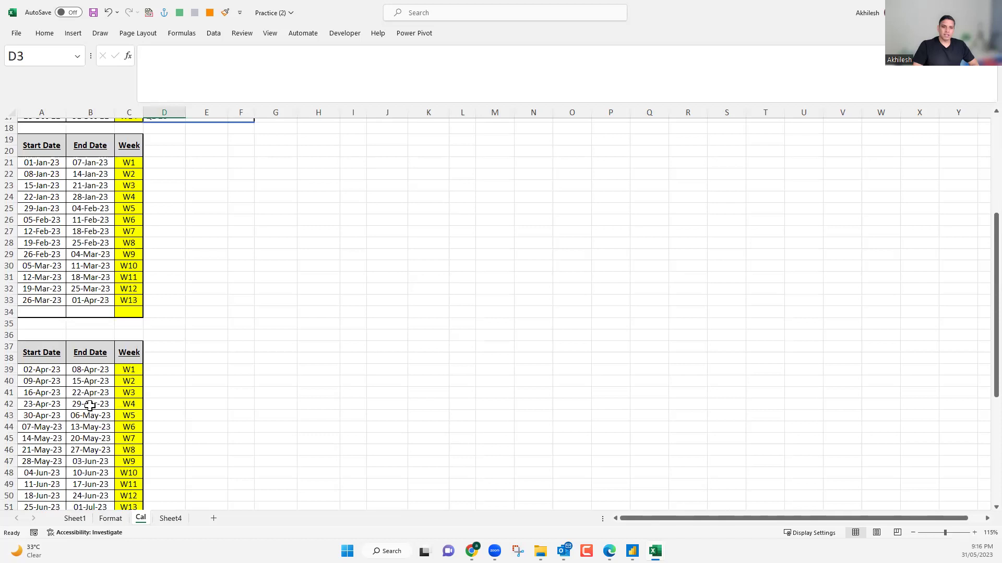
left_click(50, 404)
key("Right")
key("Right")
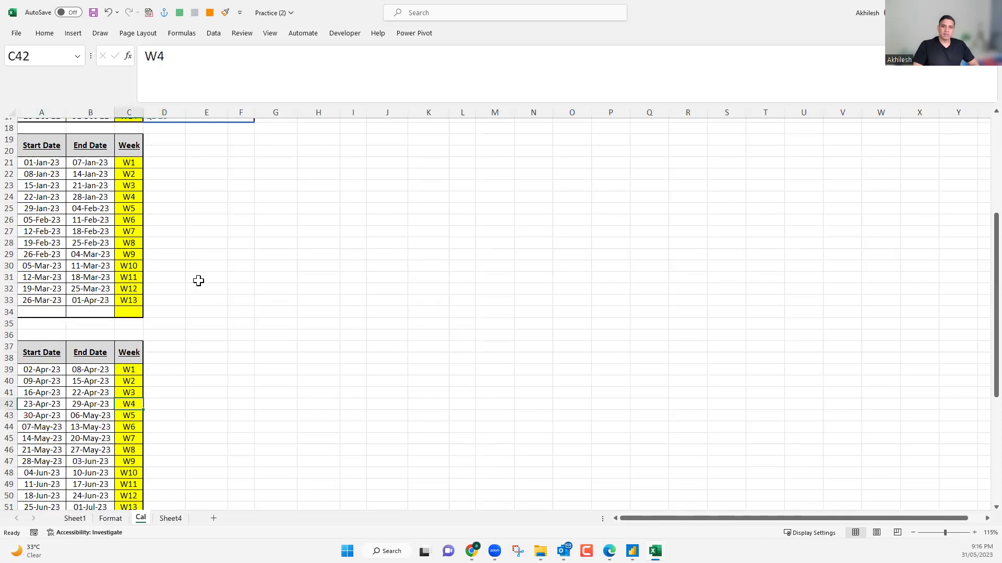
key("ctrl+Page_Down")
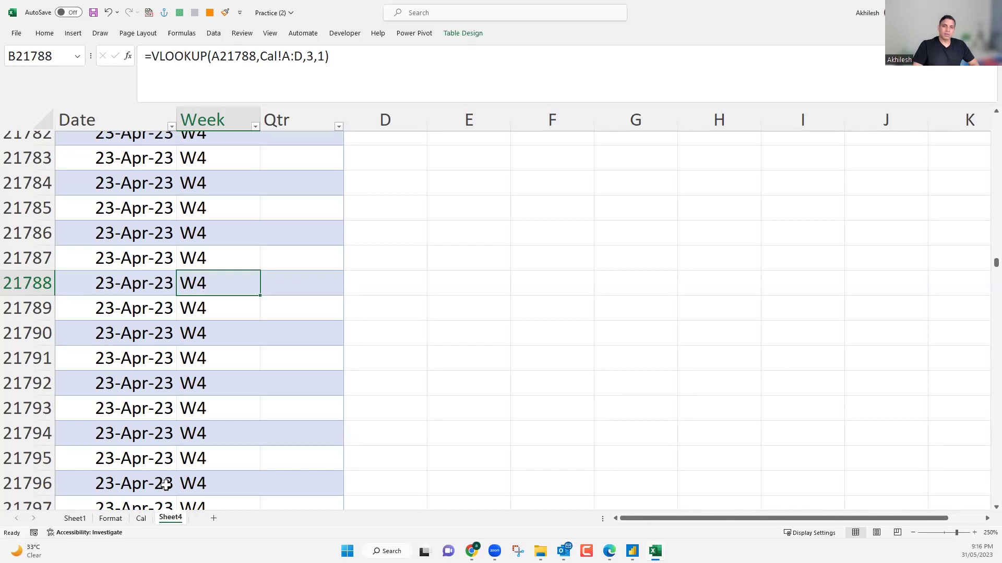
key("ctrl+Page_Up")
scroll(146, 217, "up", 6)
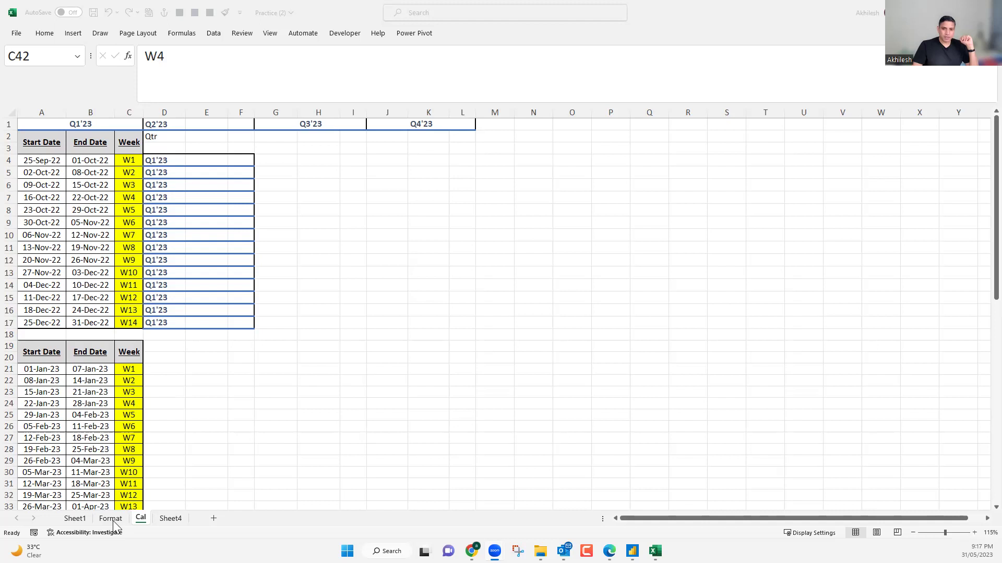
left_click_drag(41, 160, 52, 340)
left_click_drag(57, 420, 59, 425)
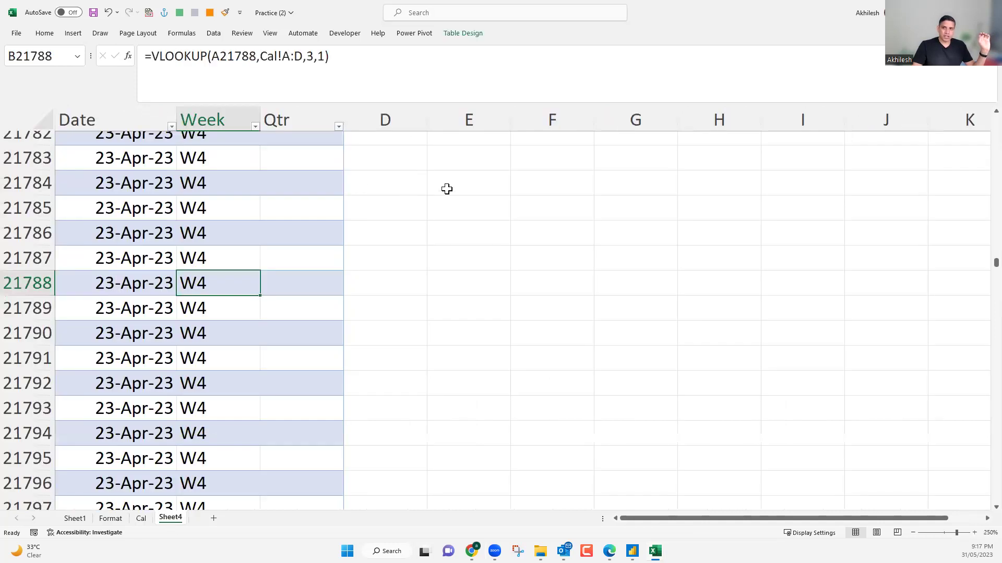
Enter the note 'Appoximate' in cell E21784 of Sheet4, then switch to the Cal sheet.
left_click(493, 189)
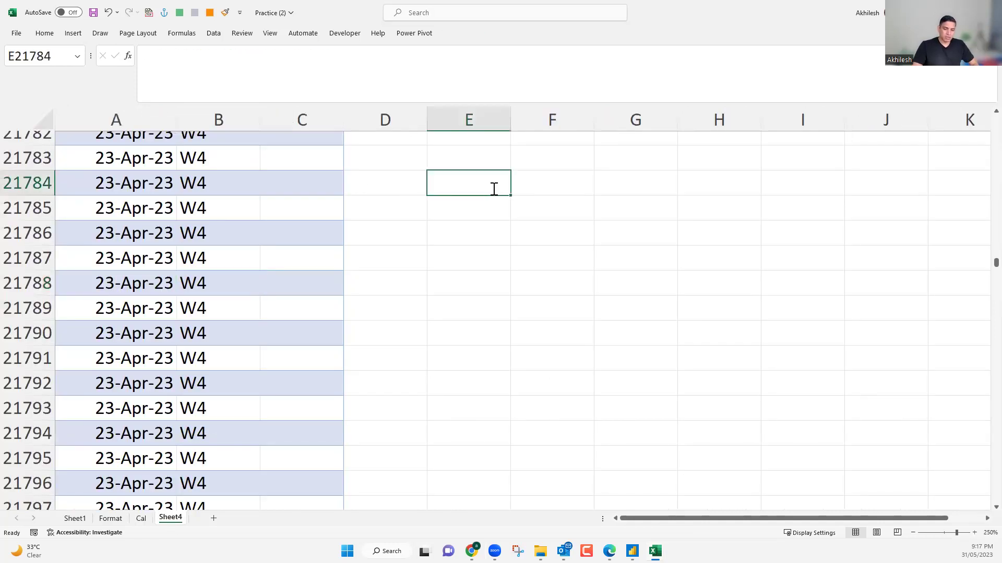
type("Appoximat")
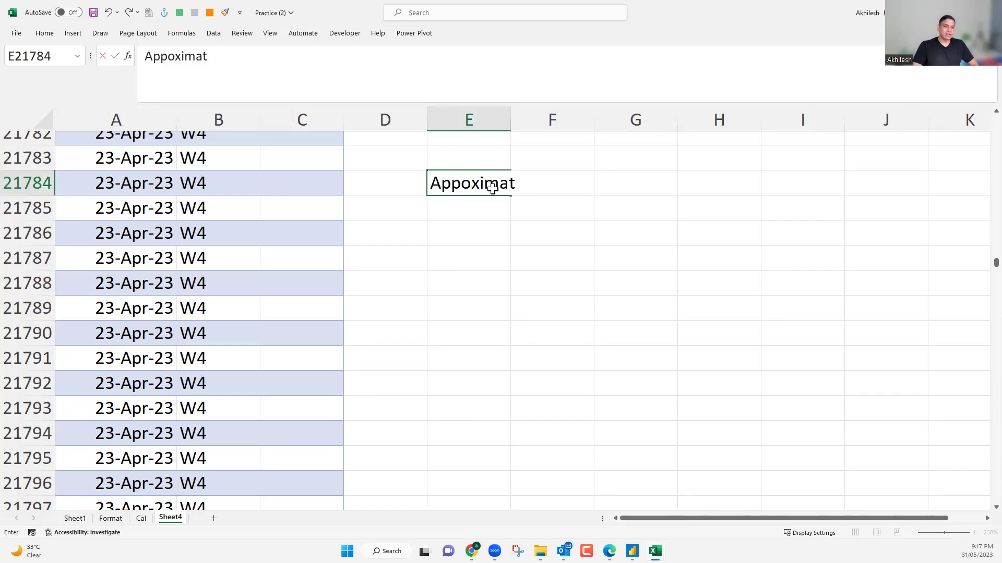
type("e")
key("Return")
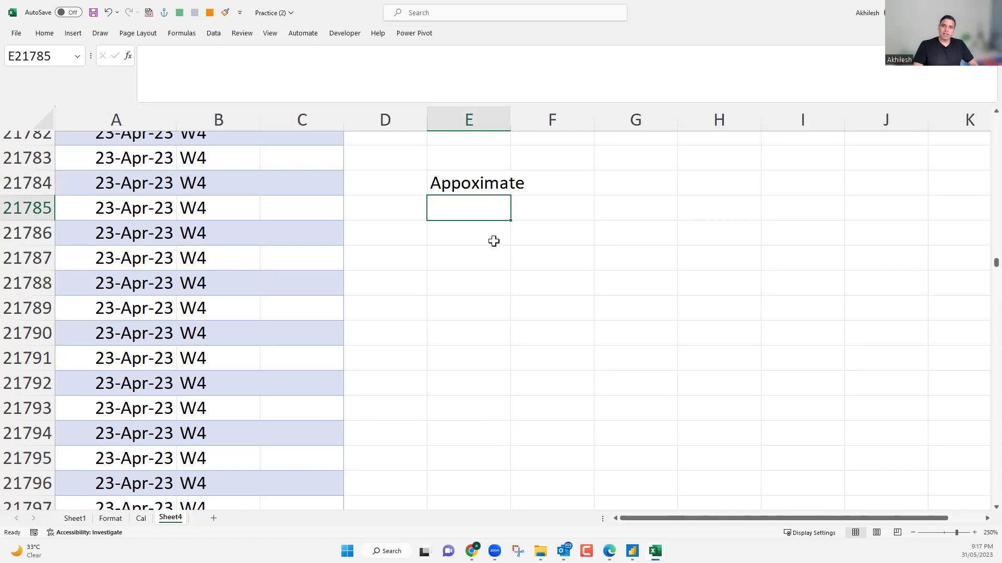
key("Return")
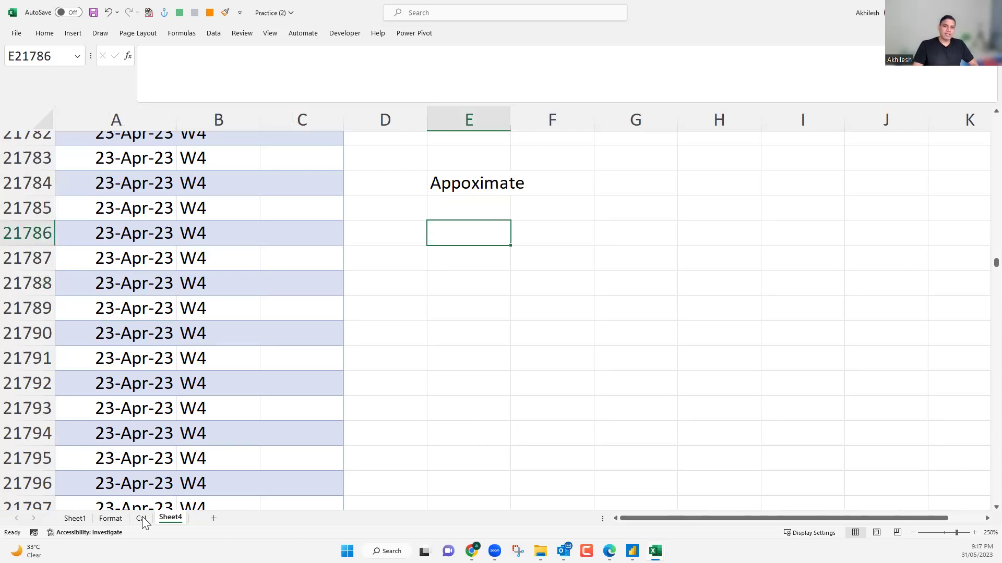
left_click(141, 518)
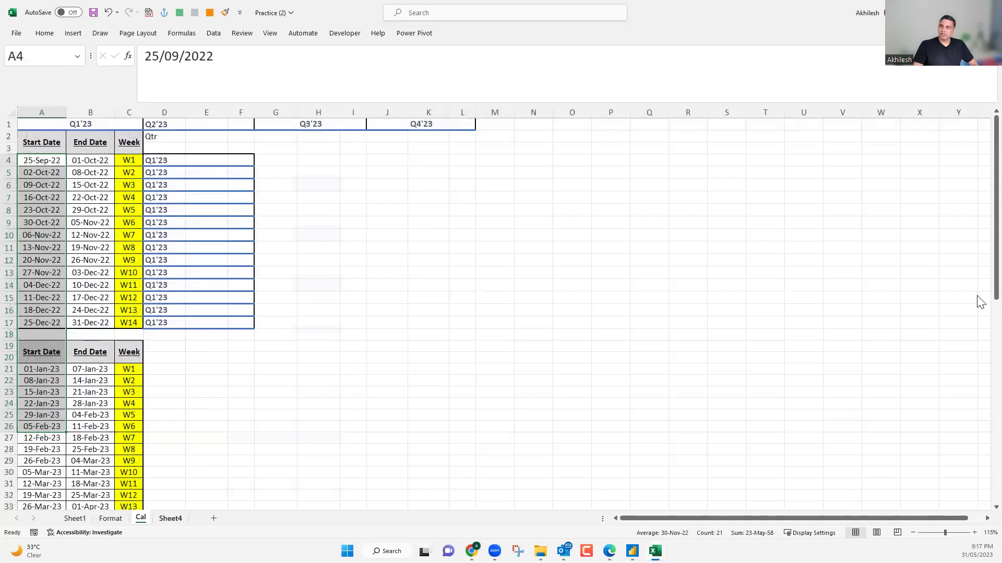
key("ctrl+Page_Down")
scroll(980, 207, "up", 2)
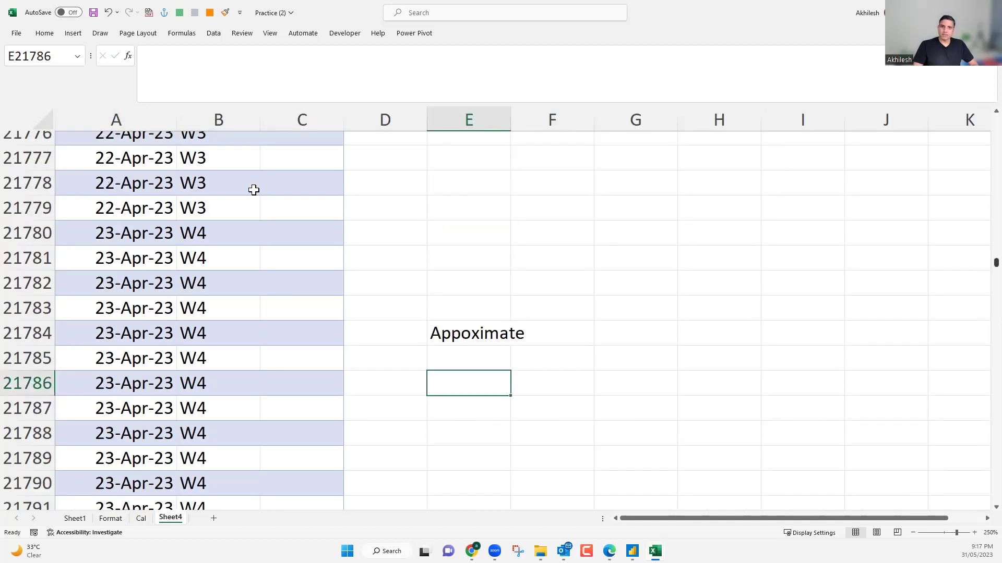
scroll(252, 190, "up", 20)
left_click(105, 168)
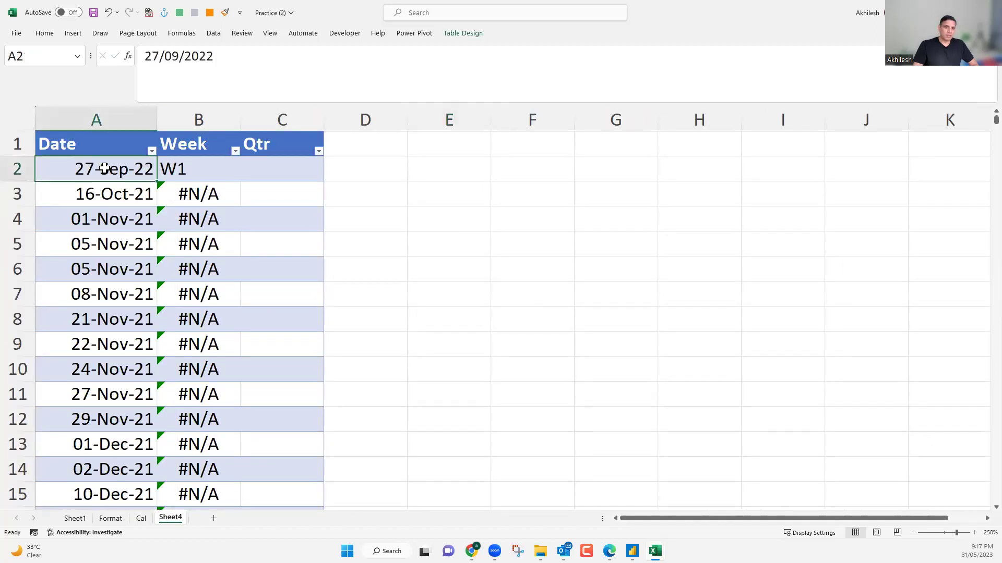
key("ctrl+Page_Up")
left_click(47, 162)
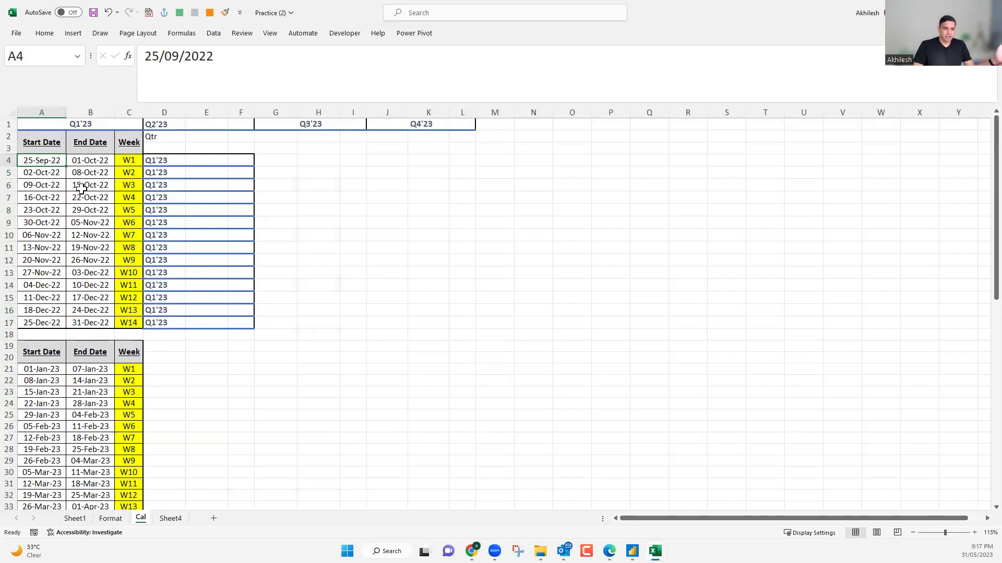
left_click(92, 112)
left_click(47, 161)
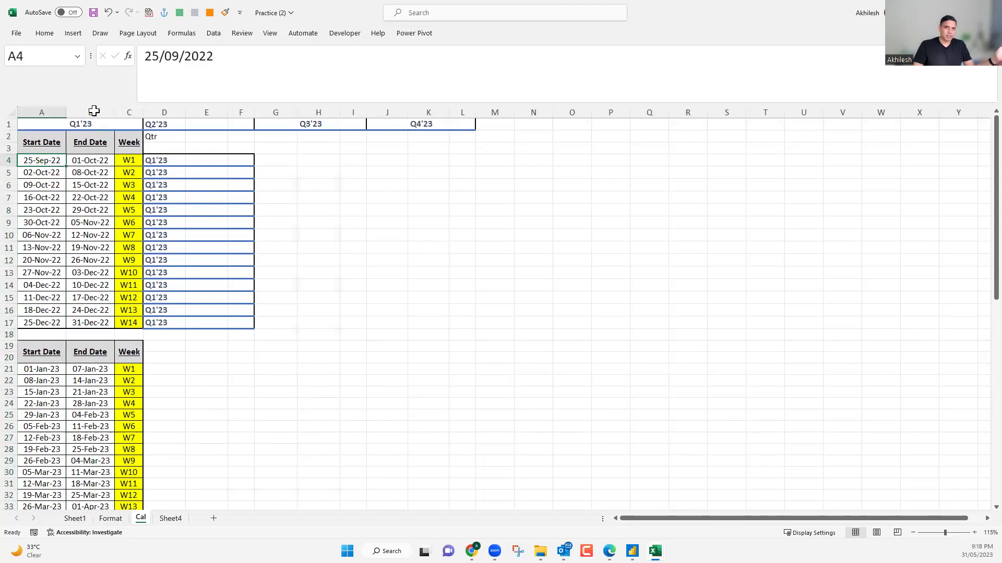
left_click(92, 112)
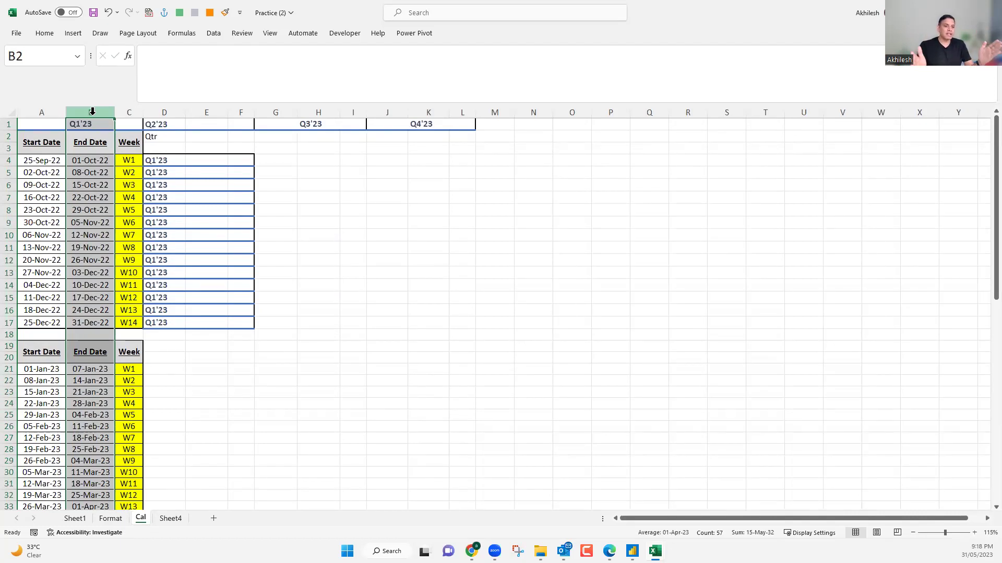
left_click(39, 172)
key("Up")
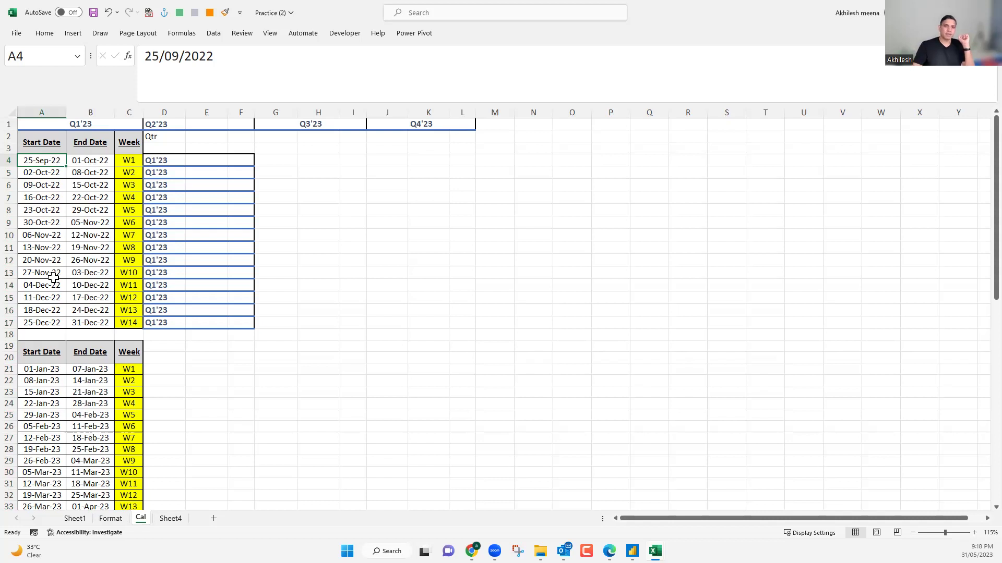
left_click(48, 107)
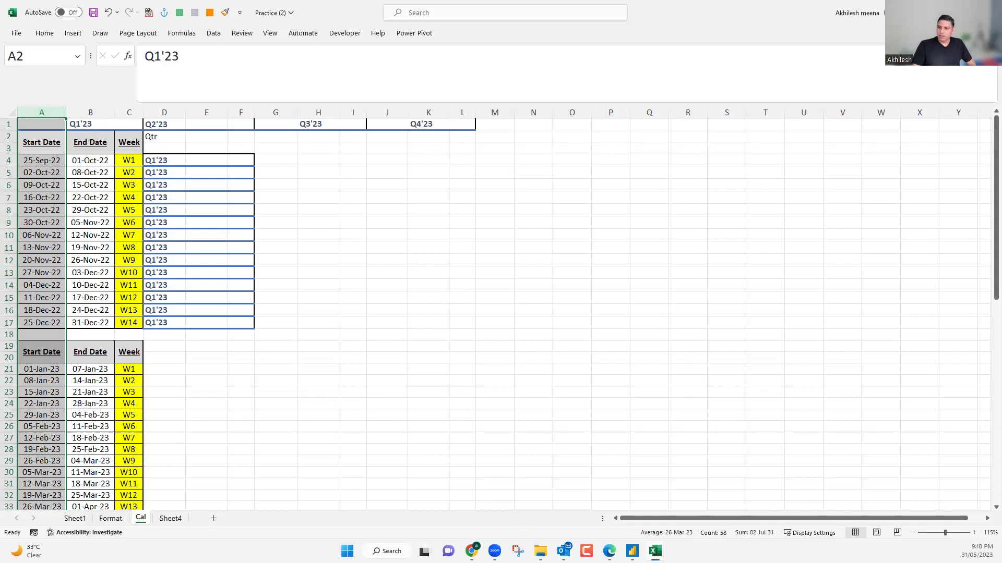
mouse_move(540, 551)
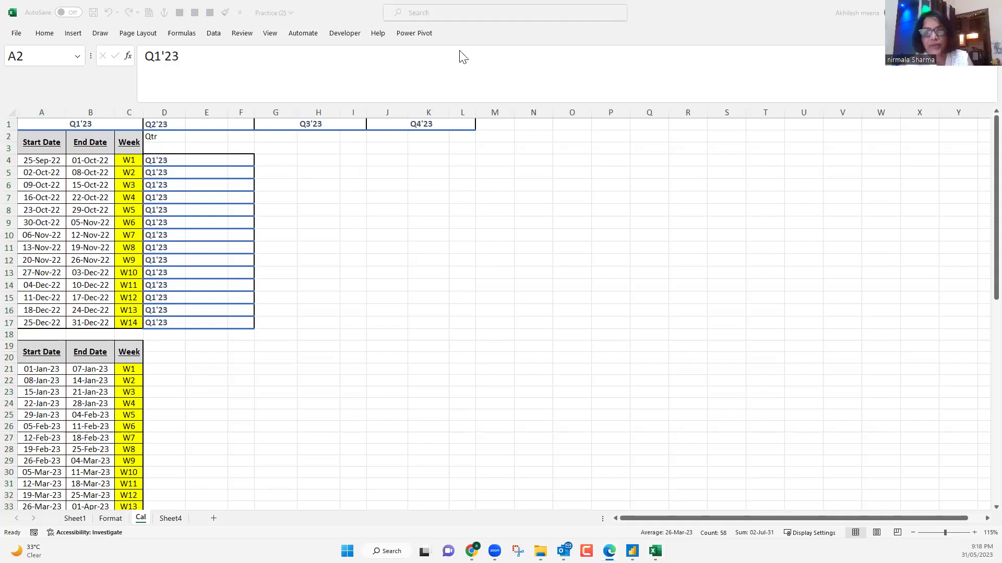
Open the tinyurl recordings link from the Excel Beginners to Pro group info in a maximized browser.
key("alt+Tab")
left_click(498, 97)
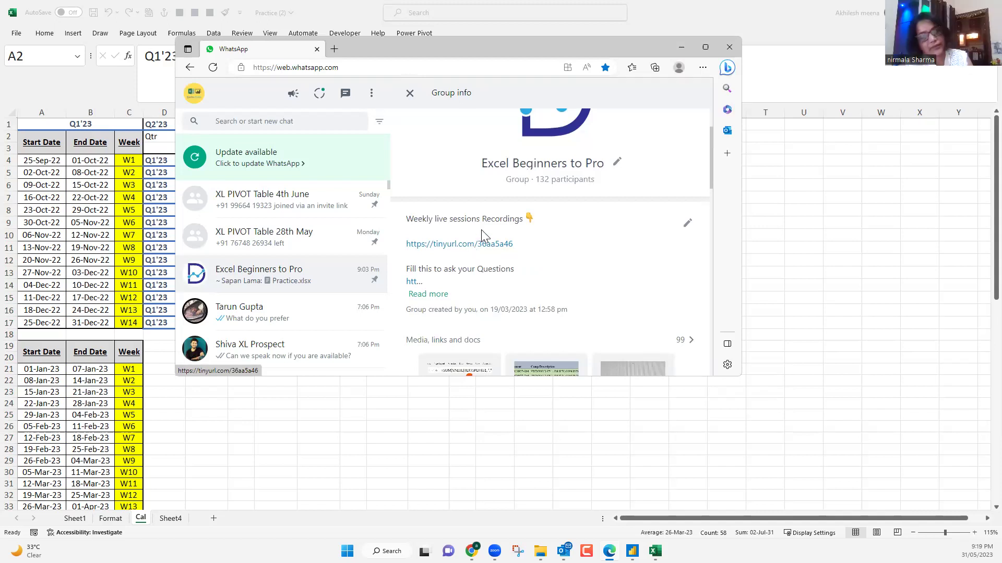
left_click(474, 244)
left_click(705, 48)
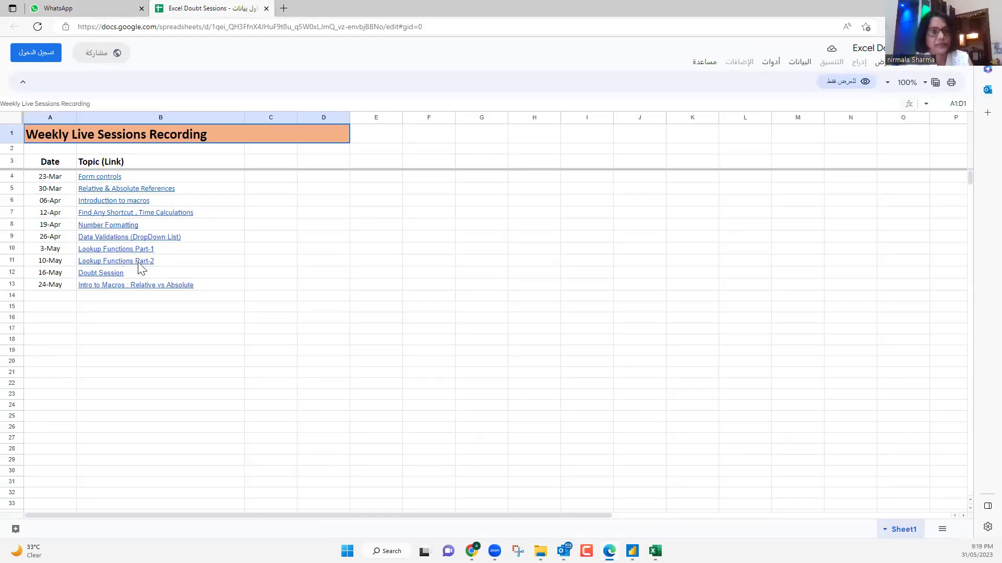
mouse_move(140, 265)
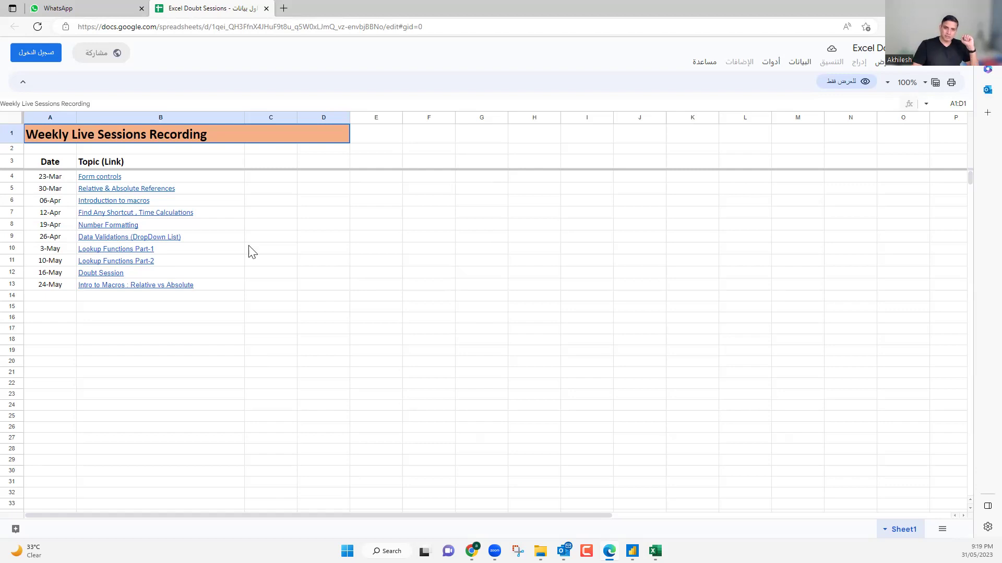
left_click(215, 252)
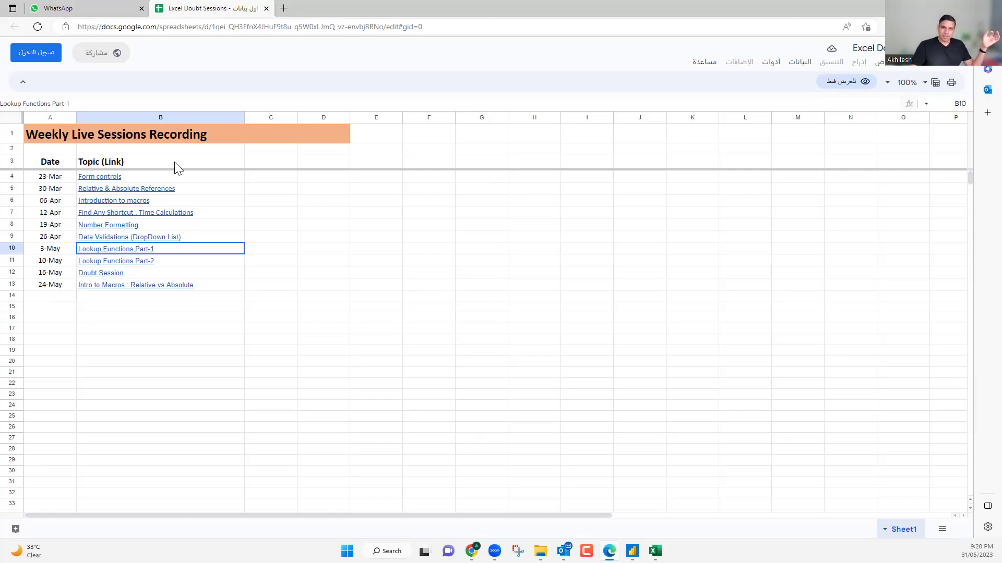
left_click_drag(208, 178, 212, 213)
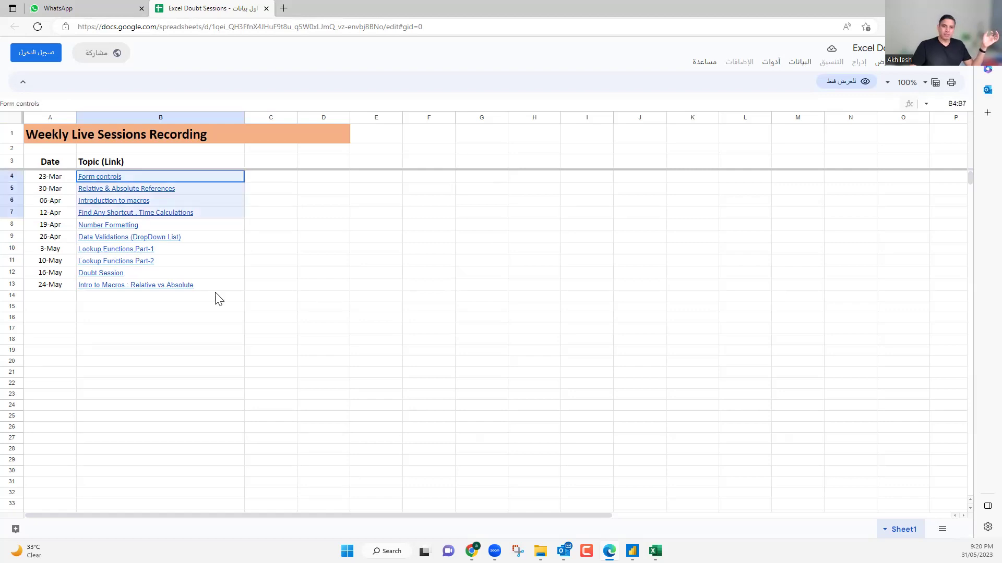
left_click_drag(218, 299, 218, 299)
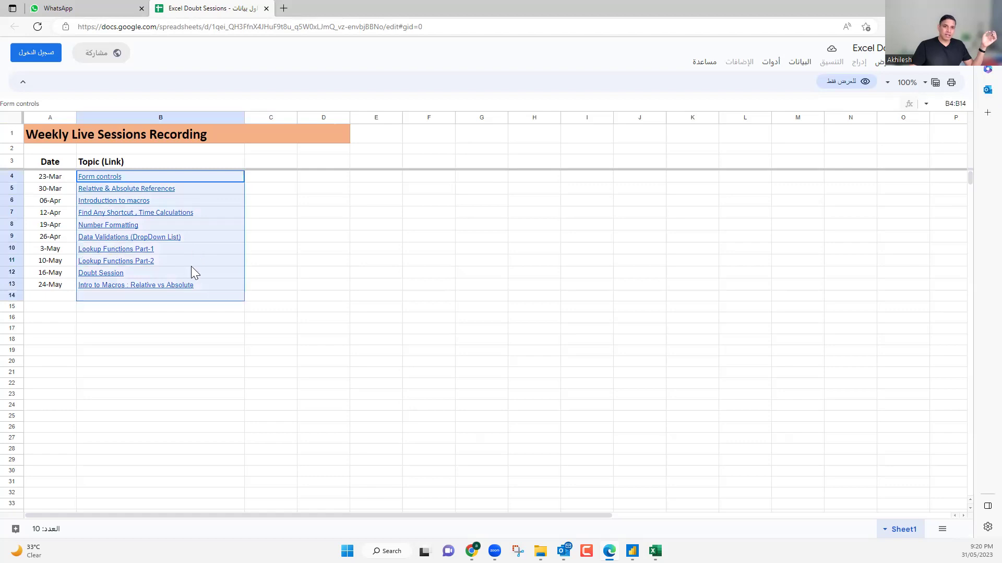
mouse_move(191, 266)
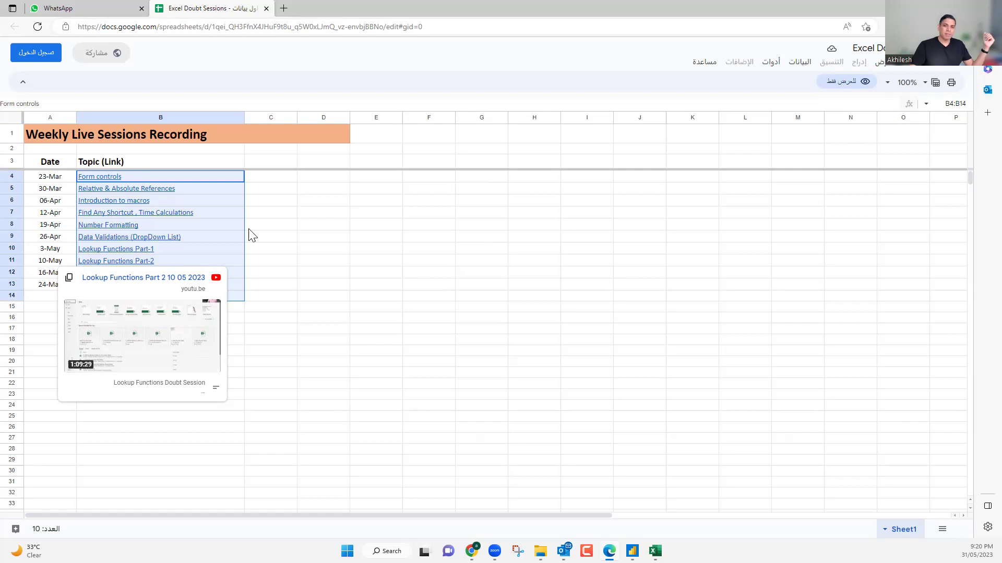
left_click(254, 256)
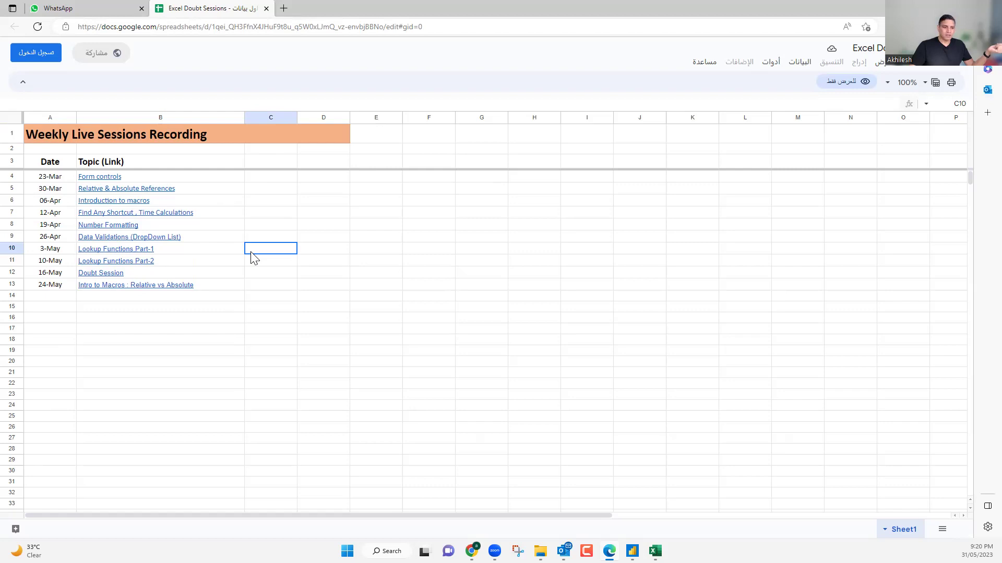
left_click(179, 322)
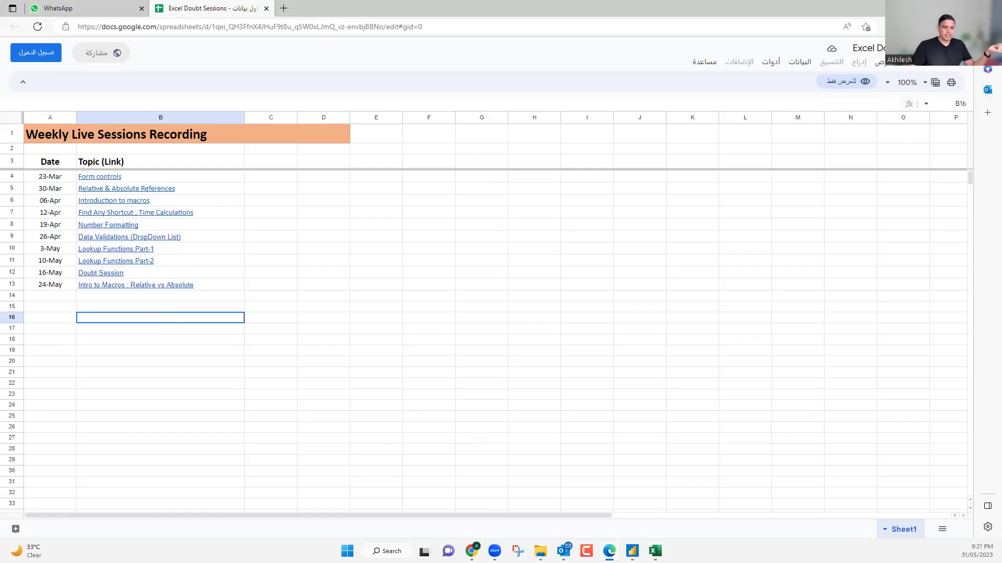